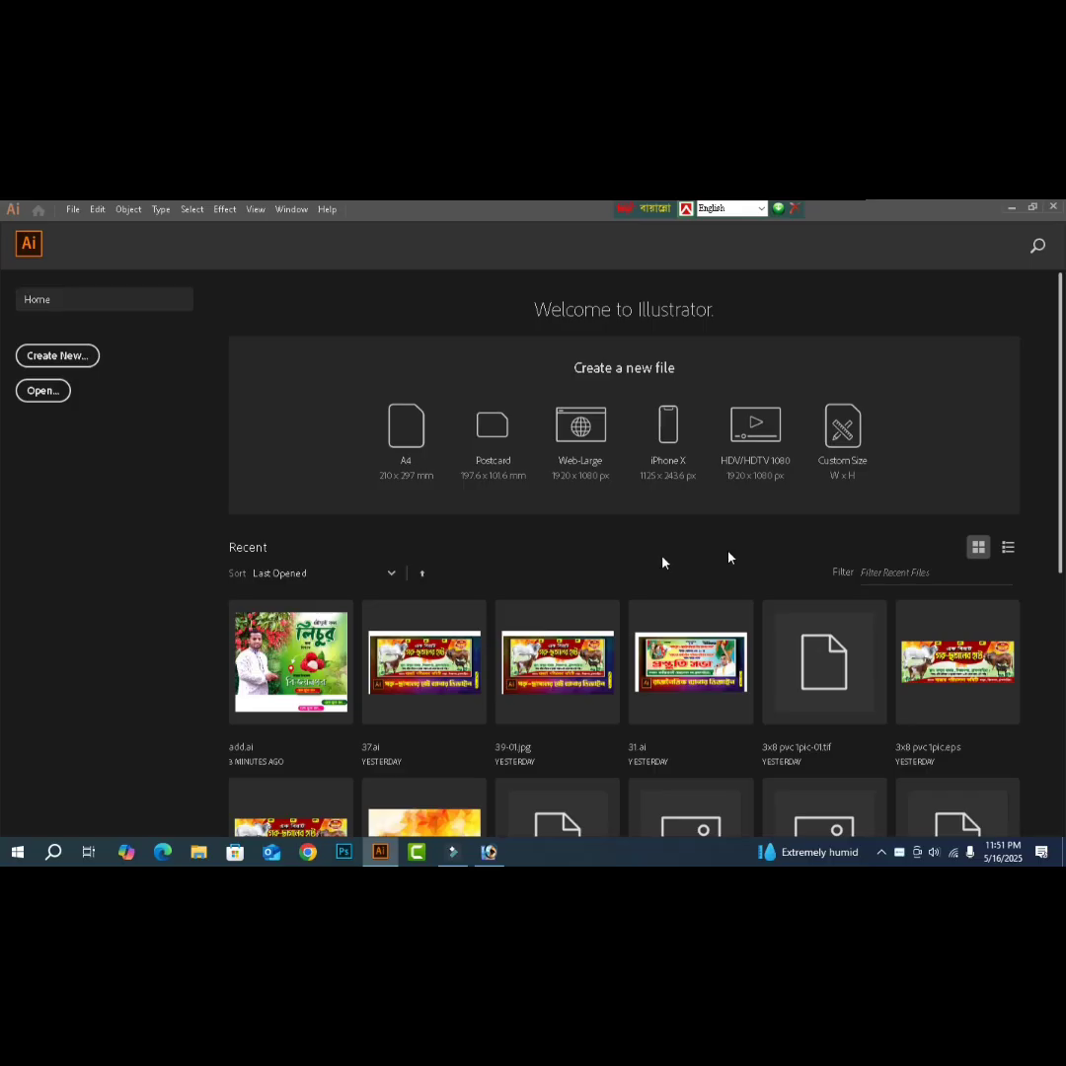
- Create a new document in inches with CMYK color mode and High (300 ppi) raster effects
left_click(682, 540)
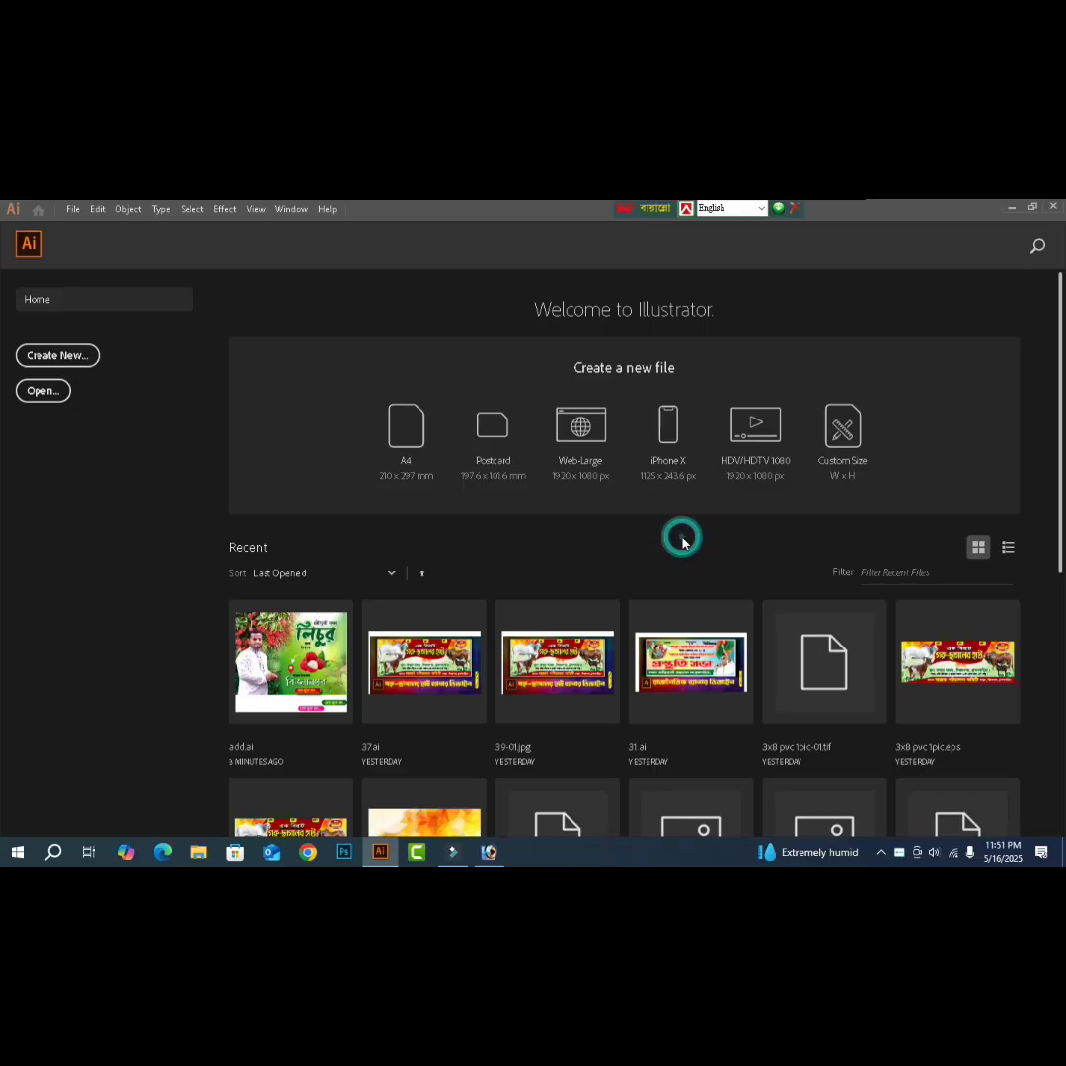
key("ctrl+n")
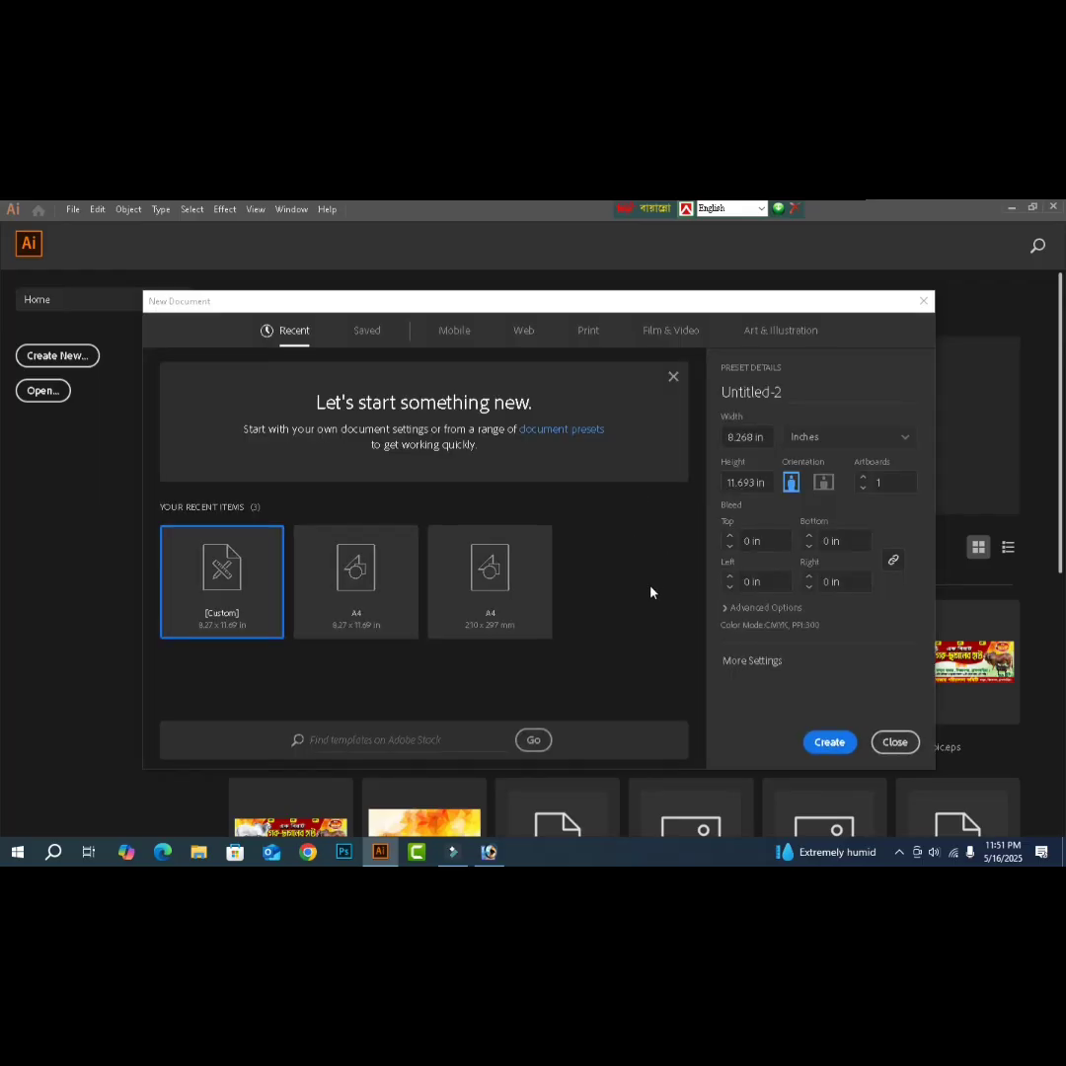
left_click(850, 437)
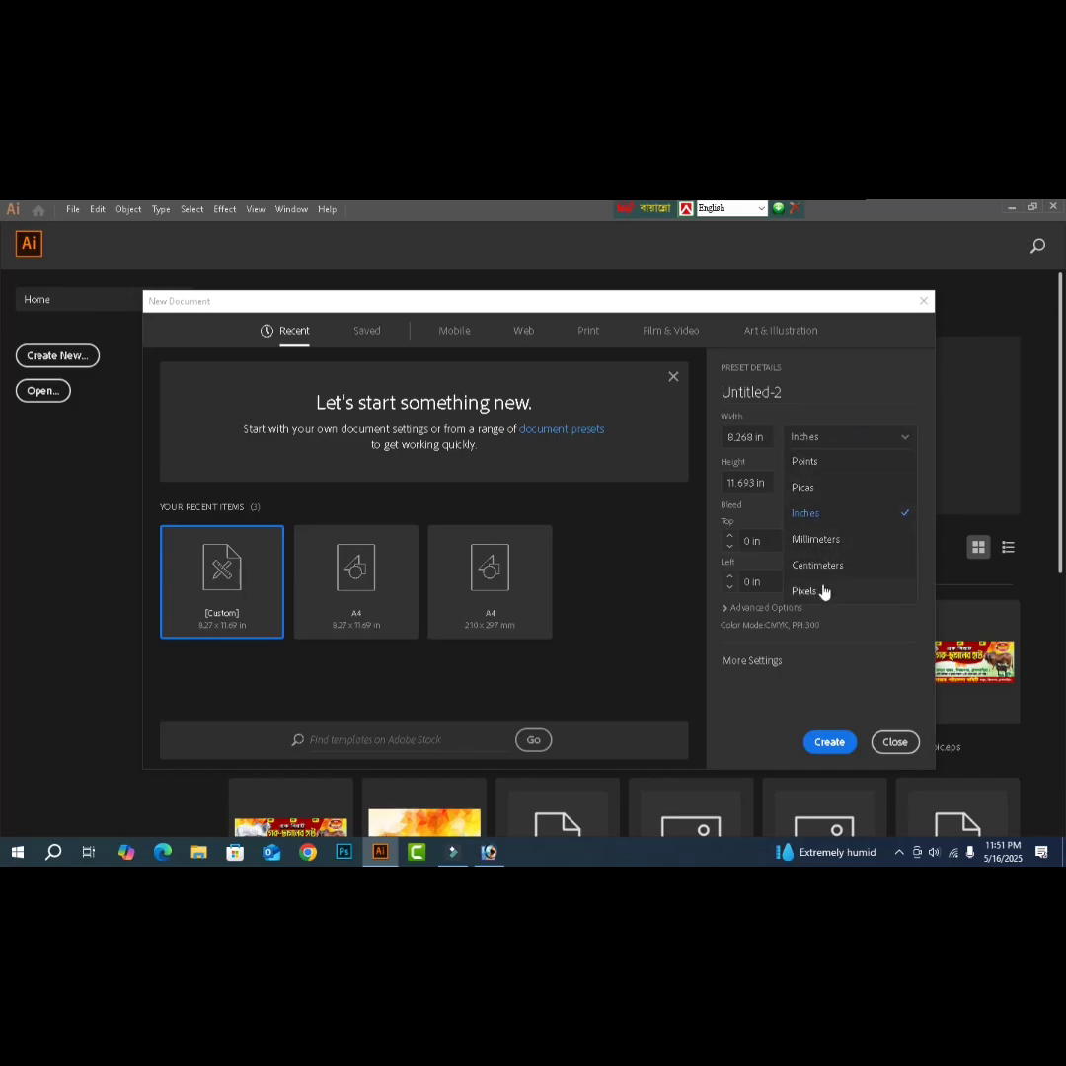
left_click(836, 518)
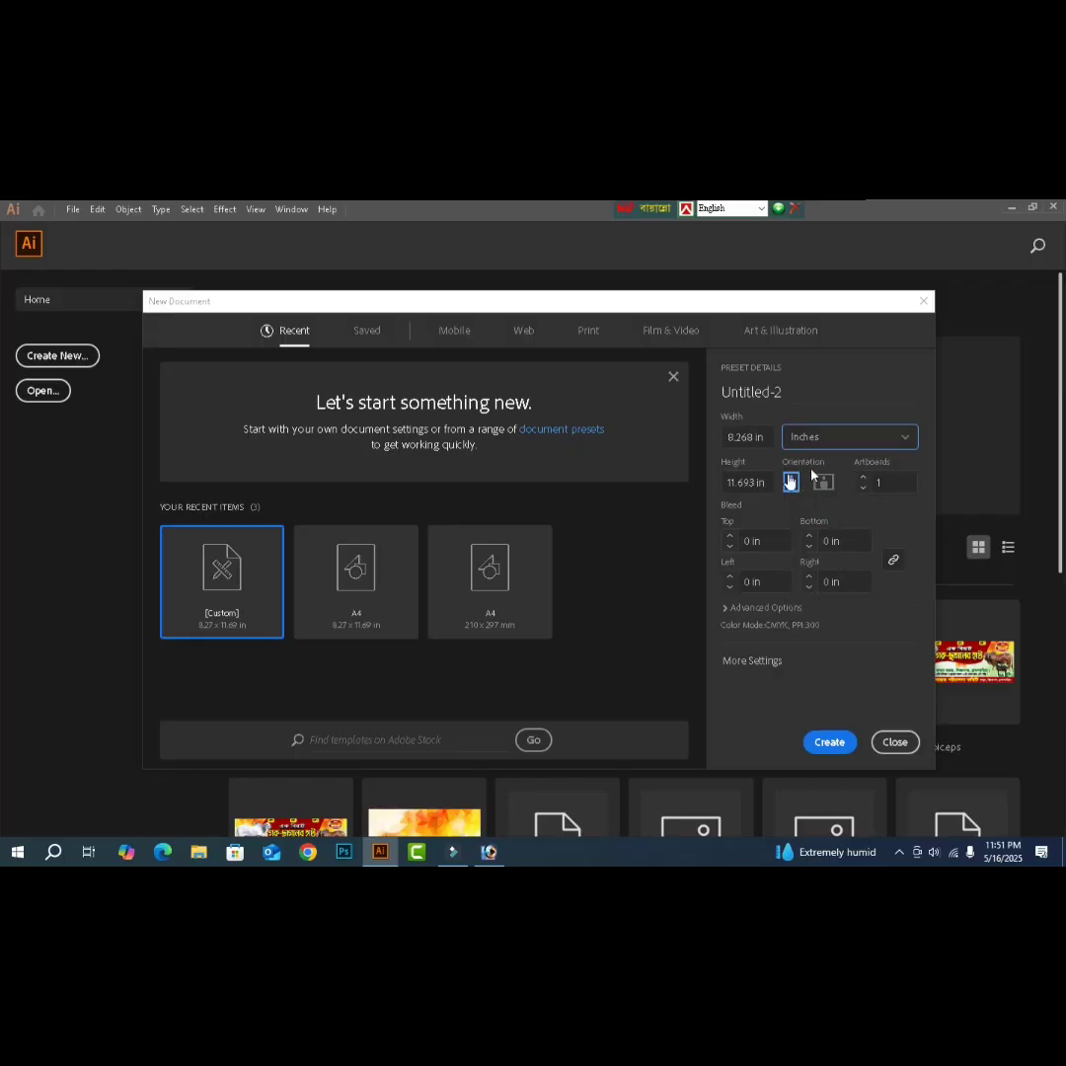
left_click(765, 663)
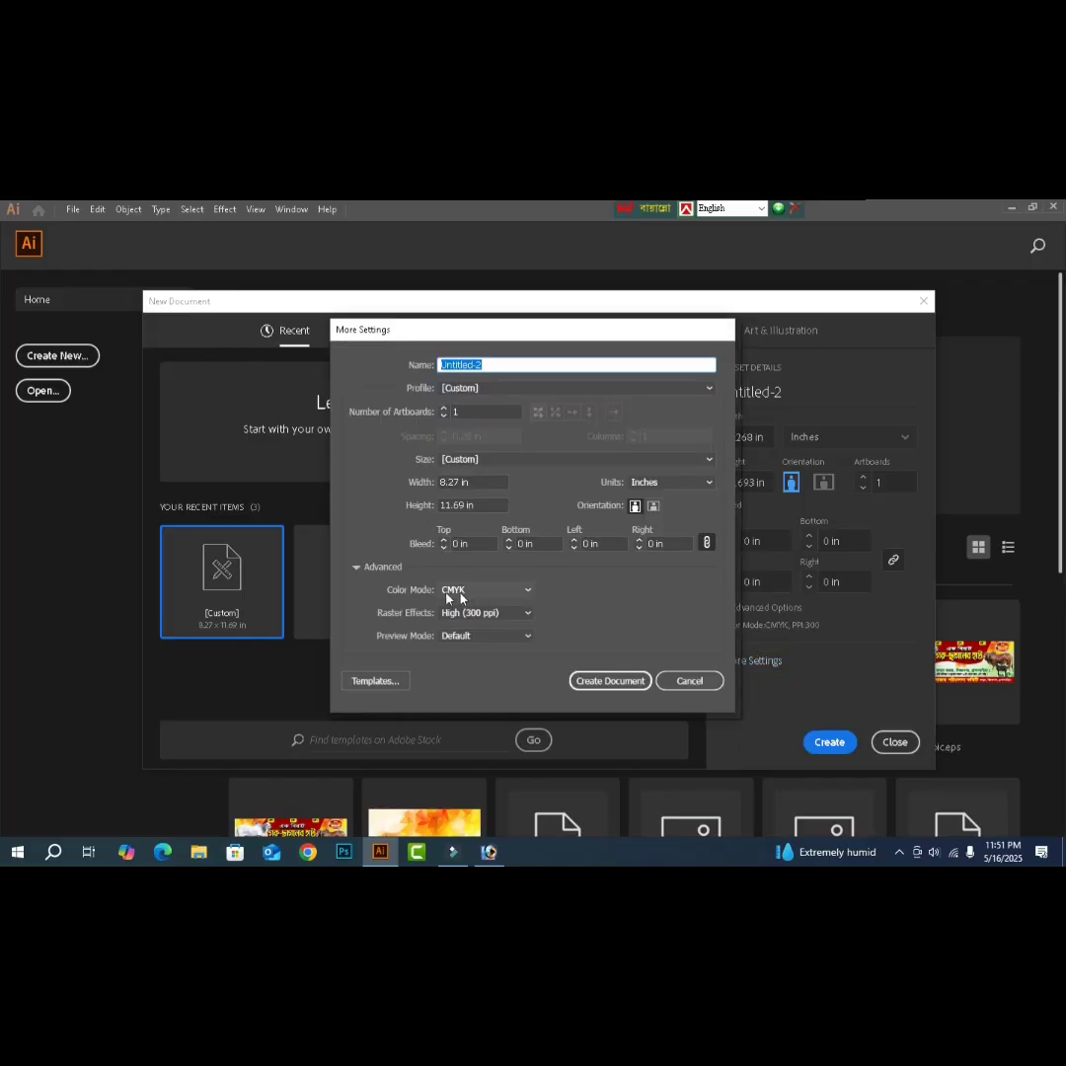
left_click(479, 591)
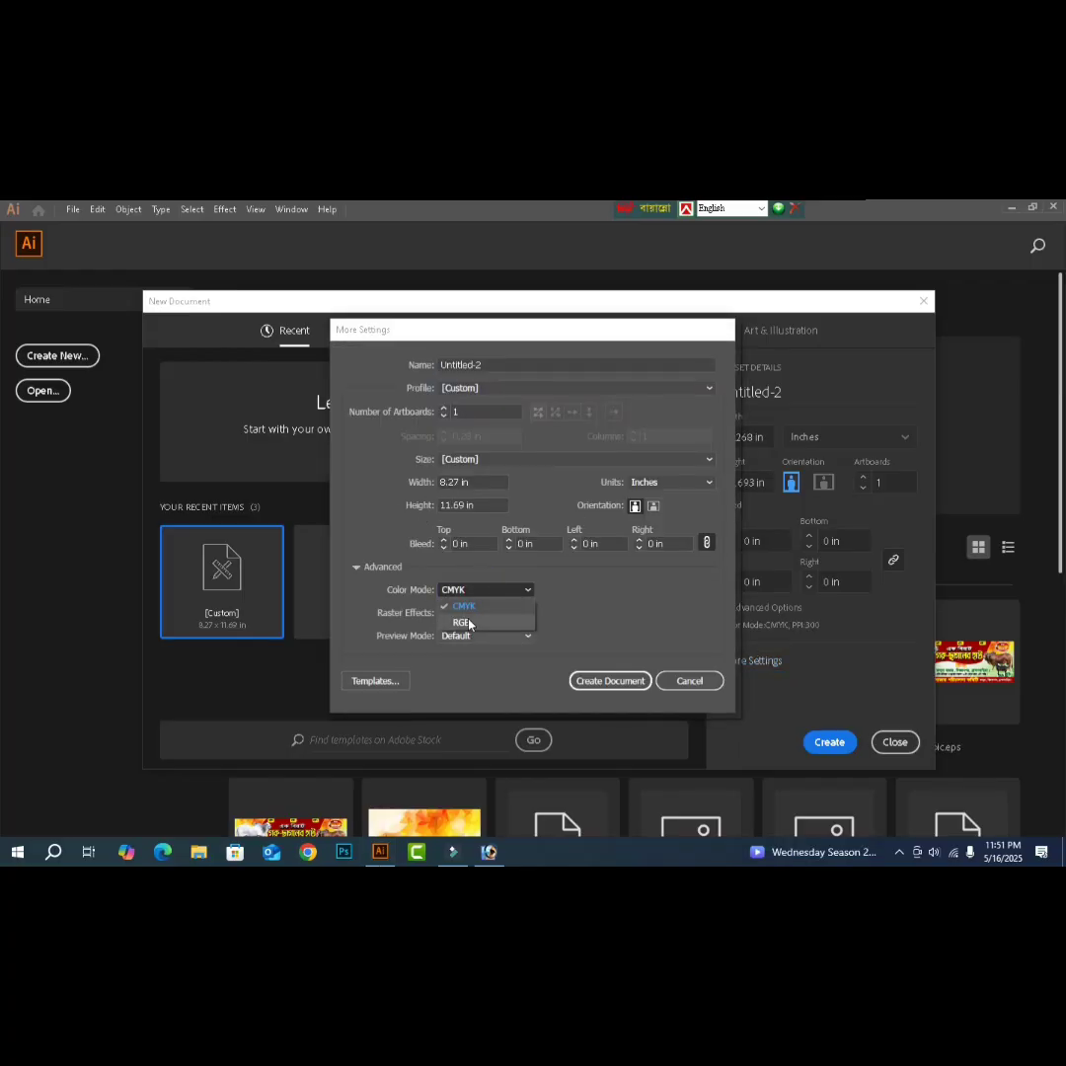
left_click(481, 592)
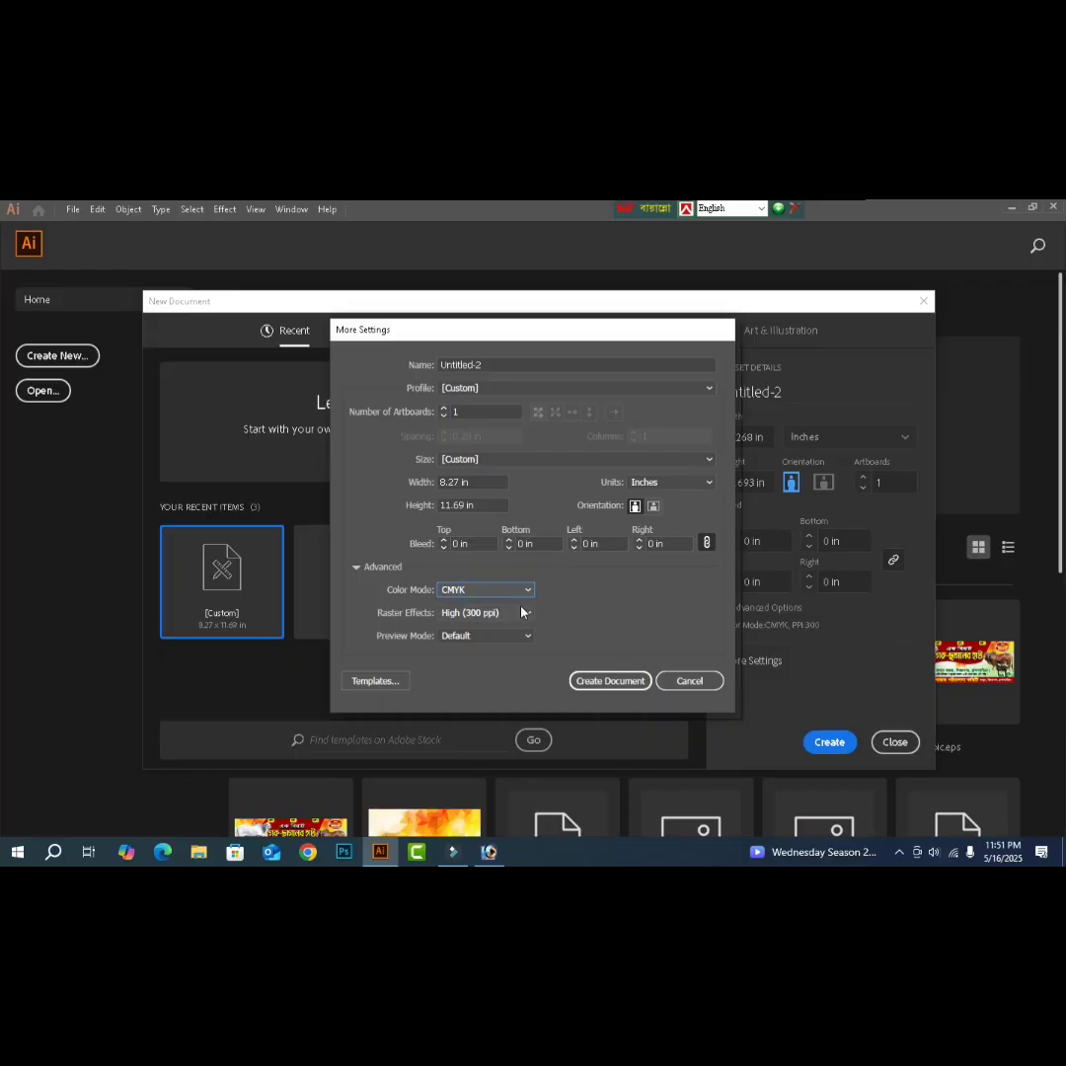
left_click(520, 616)
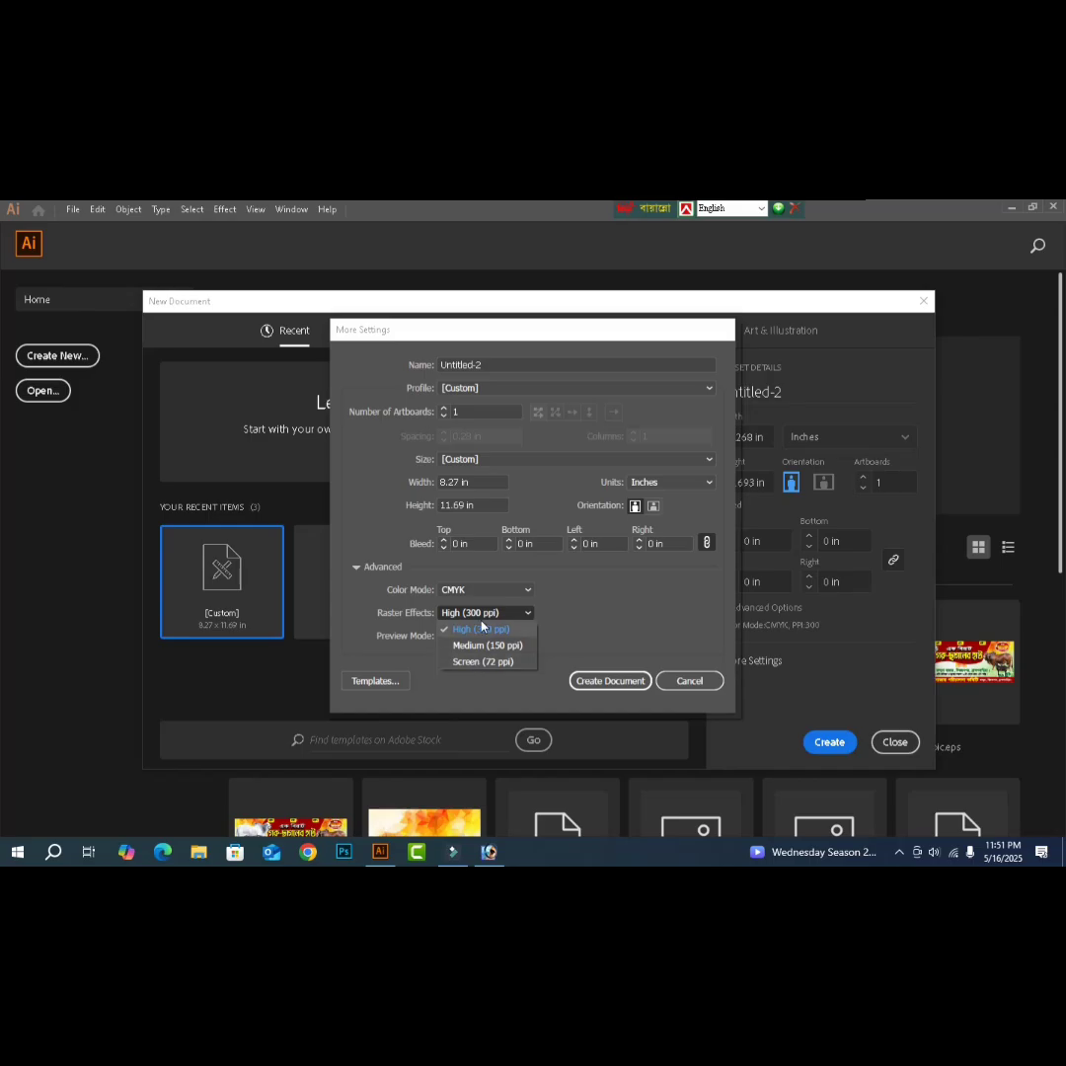
left_click(479, 629)
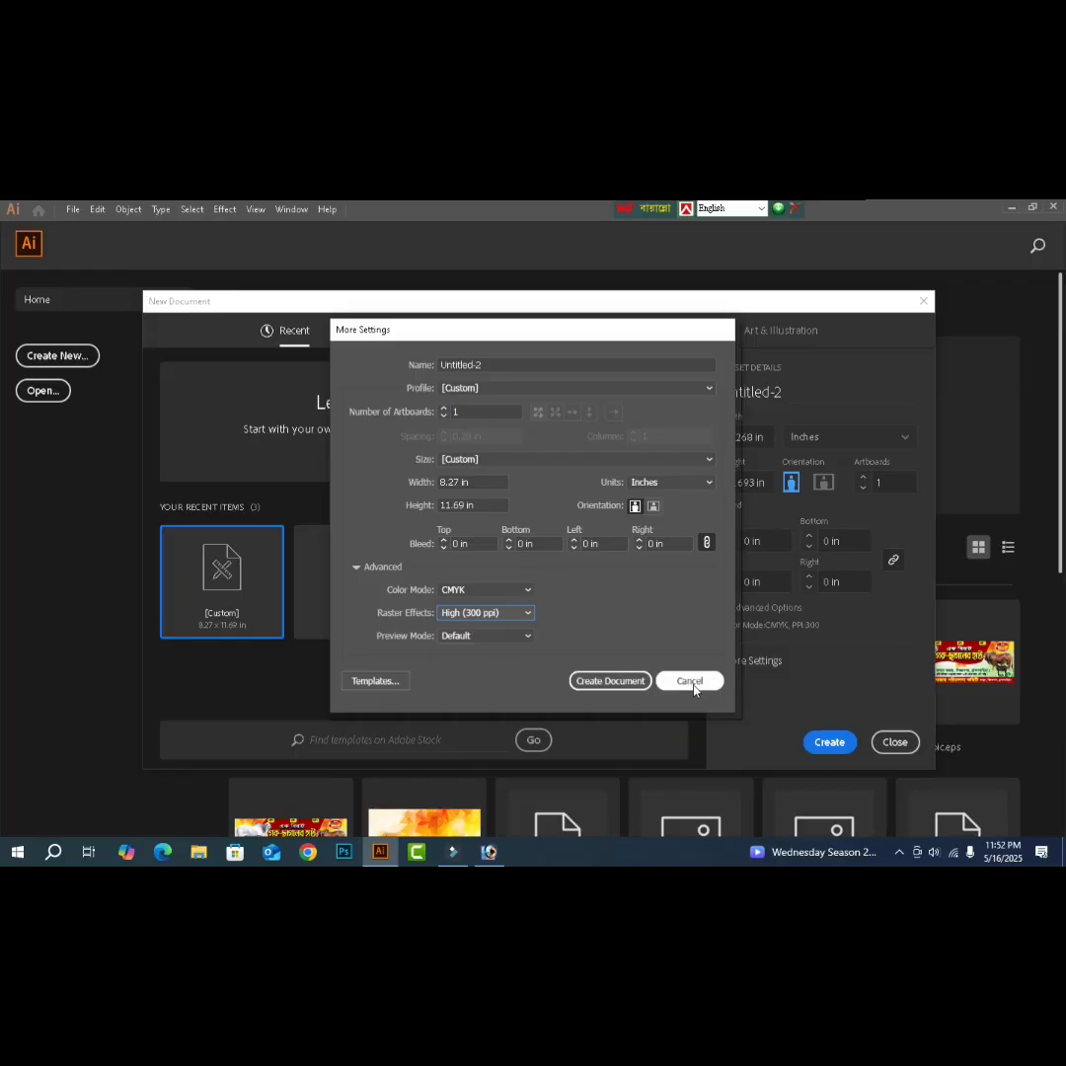
left_click(633, 683)
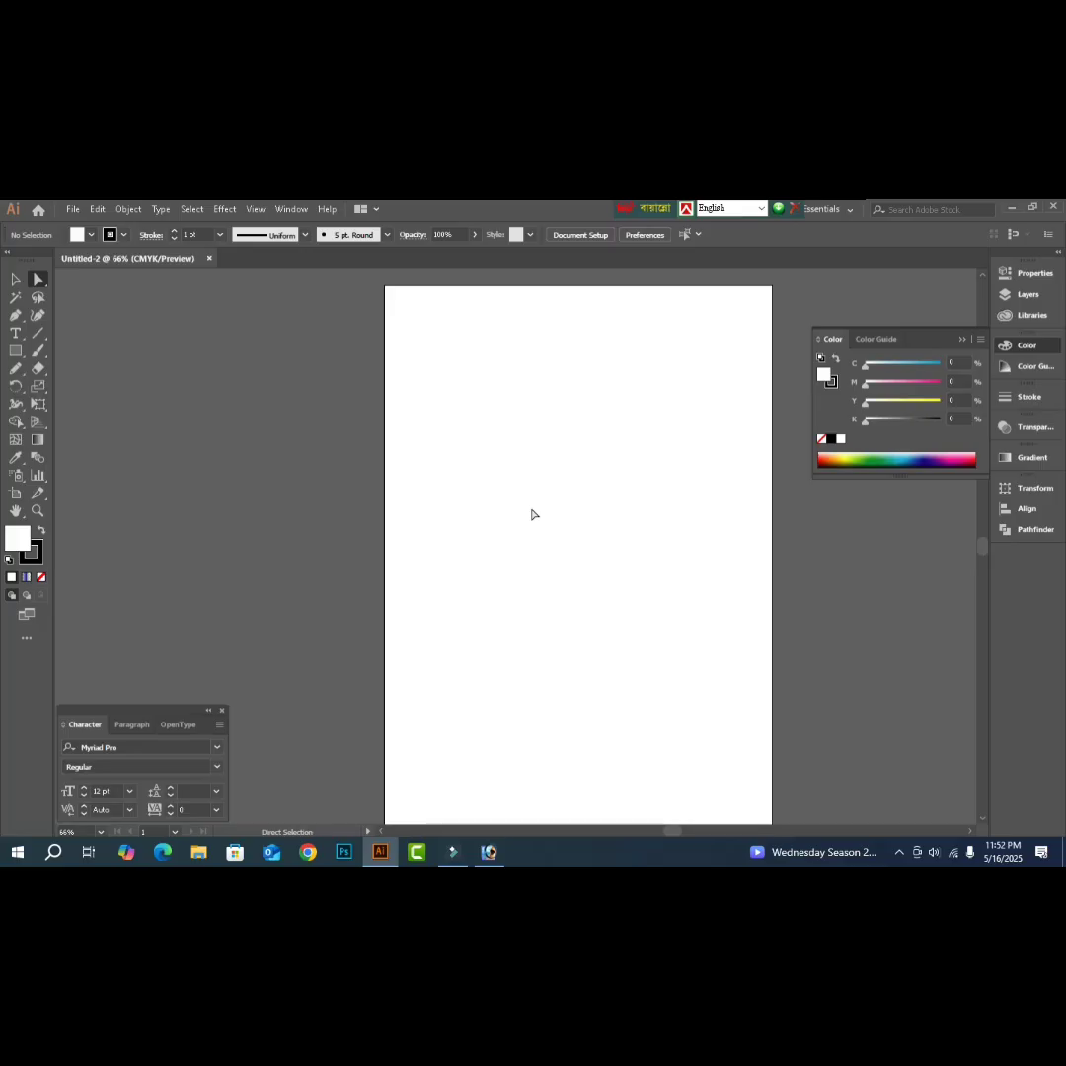
- Create a rectangle 7 in wide and 5 in high and move it fully onto the page
key("m")
left_click(15, 280)
left_click(474, 450)
left_click(16, 351)
left_click(452, 508)
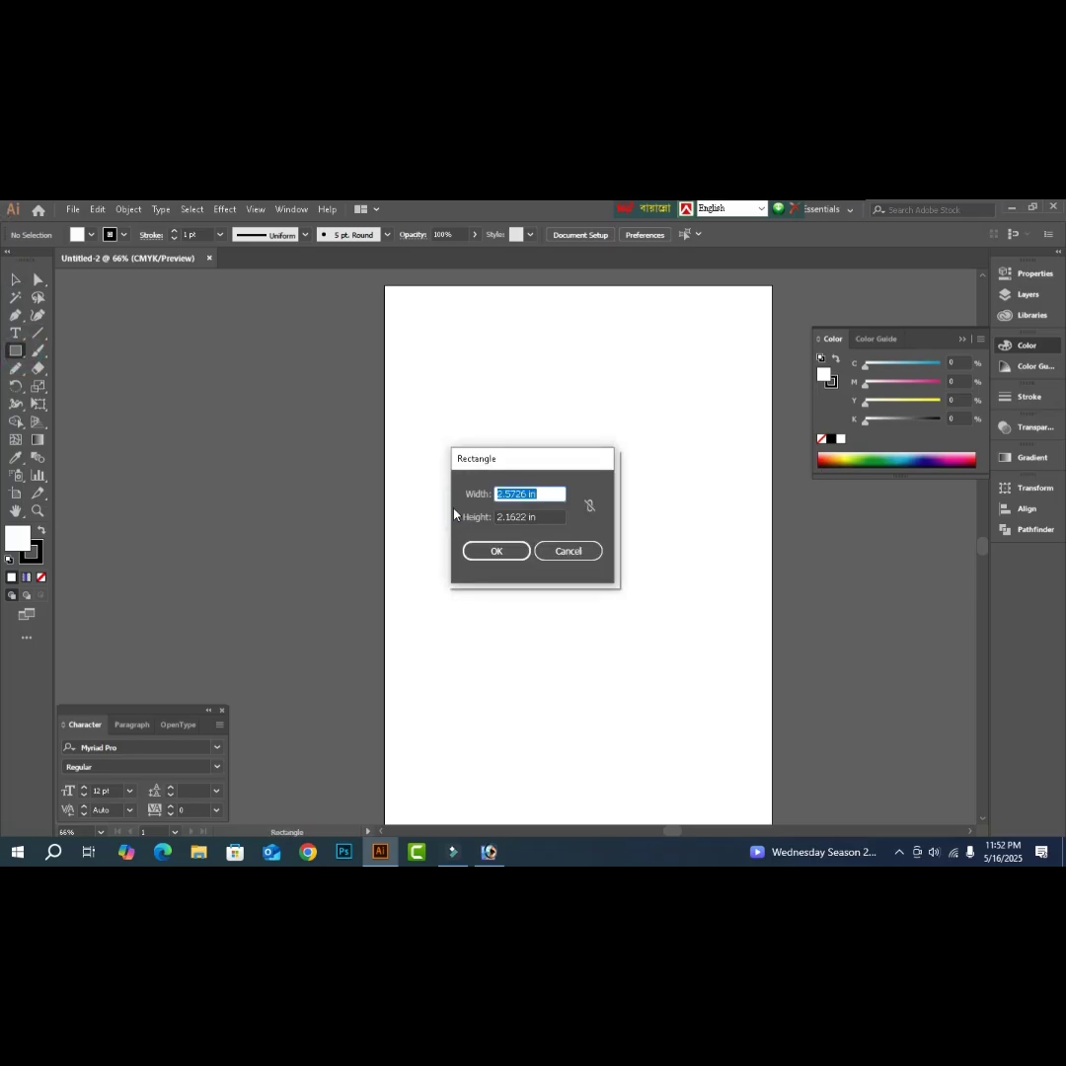
type("7")
key("Tab")
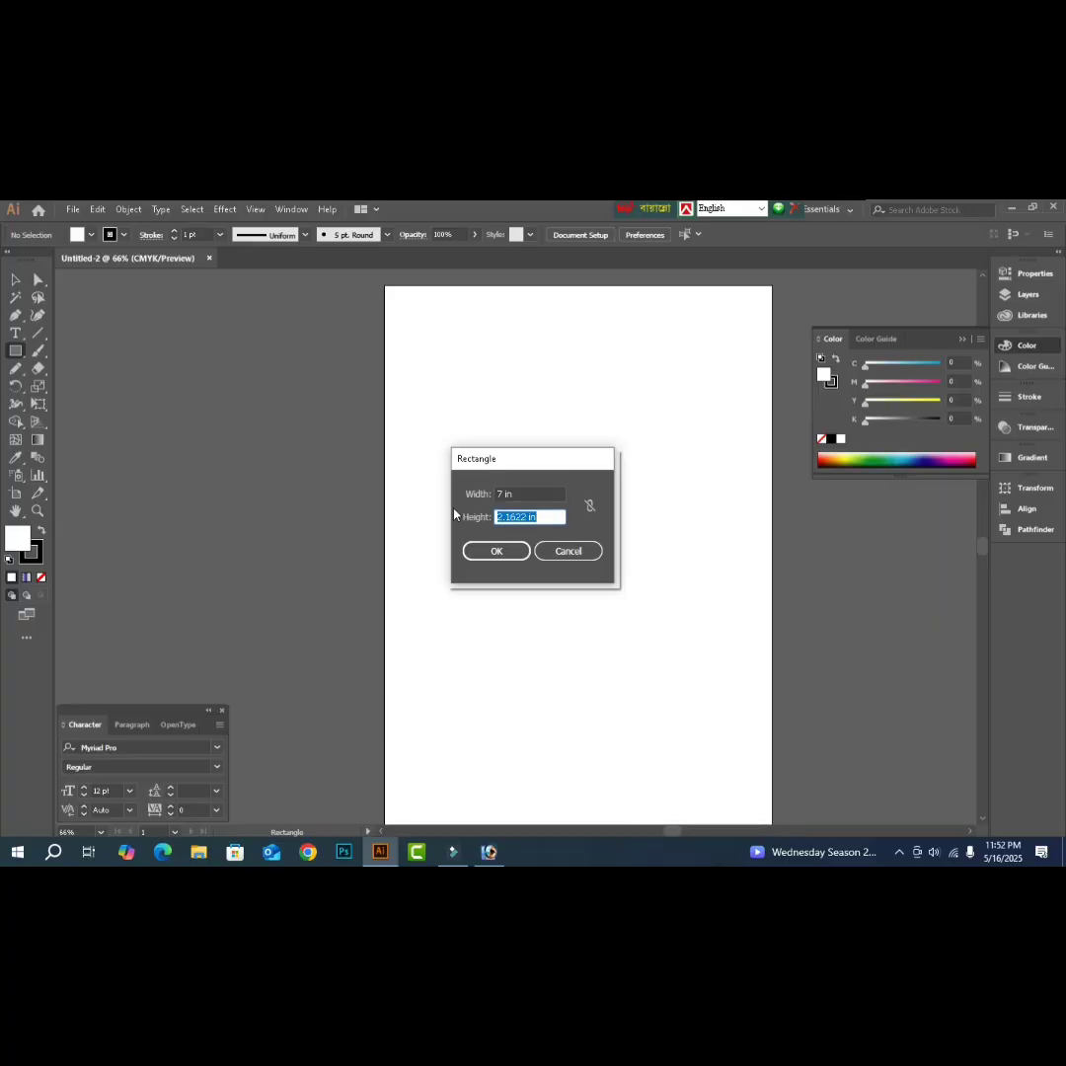
type("5")
key("Return")
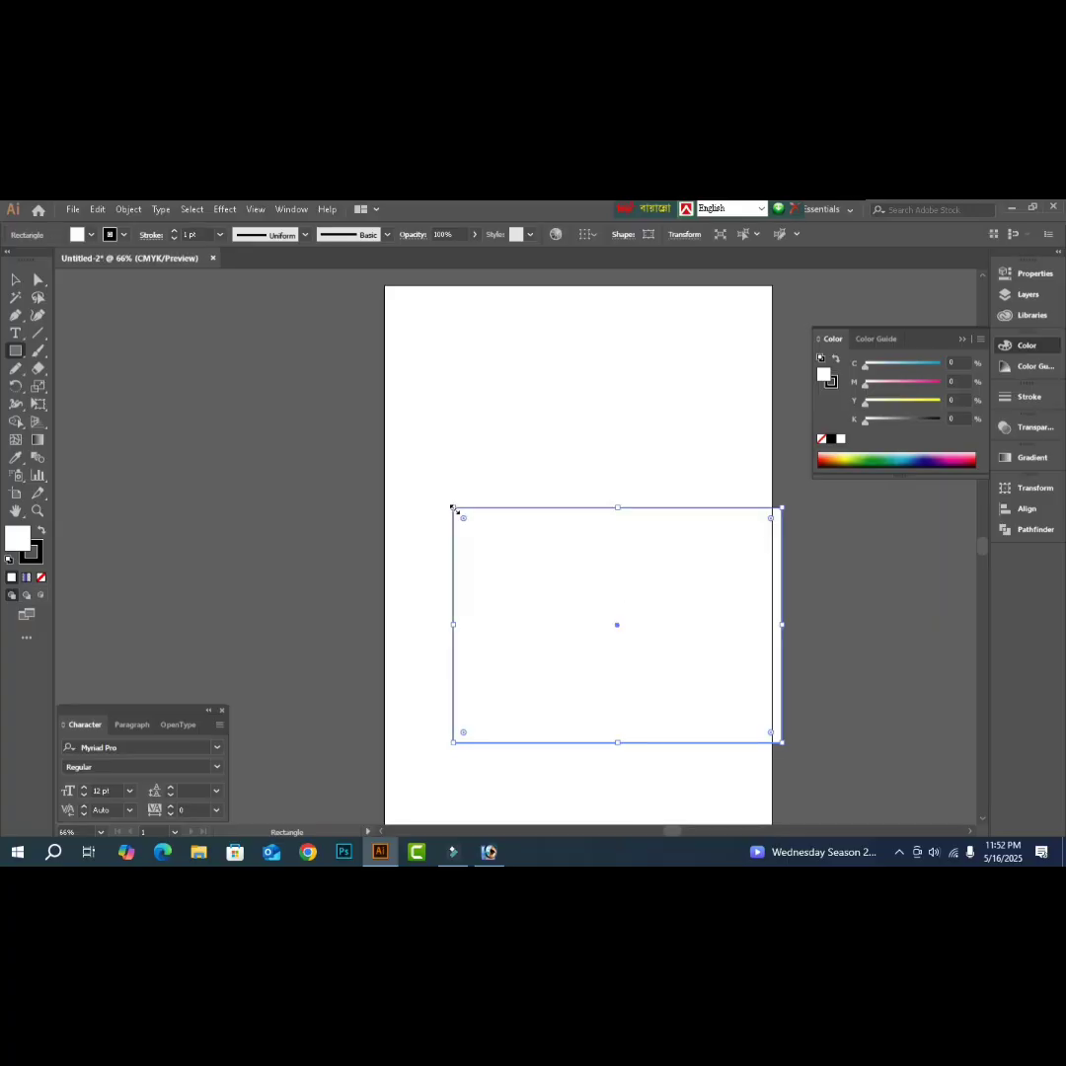
key("v")
left_click_drag(709, 643, 666, 579)
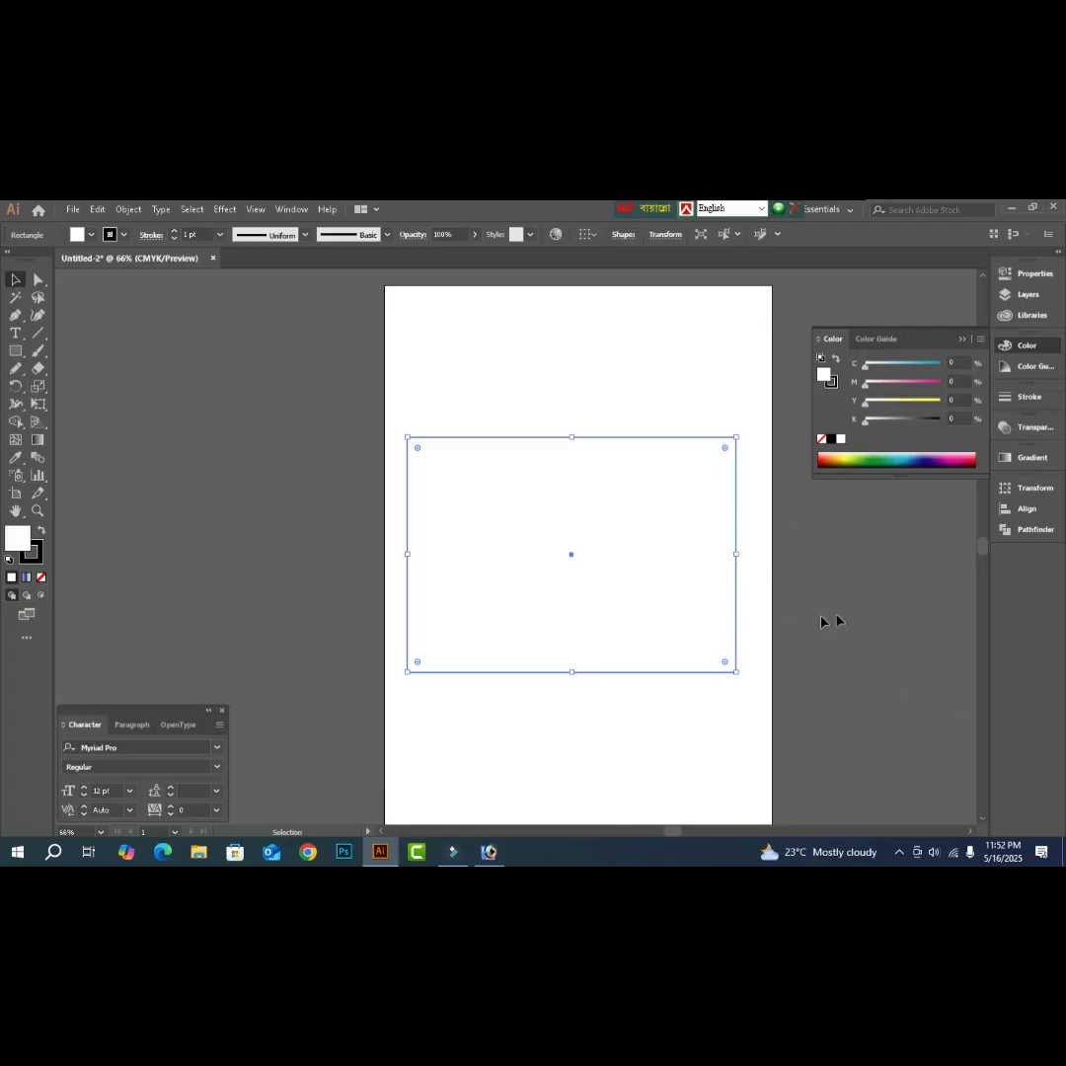
- Fit the artboard to the selected rectangle and fill the view with it
left_click(871, 595)
left_click(622, 556)
left_click(127, 209)
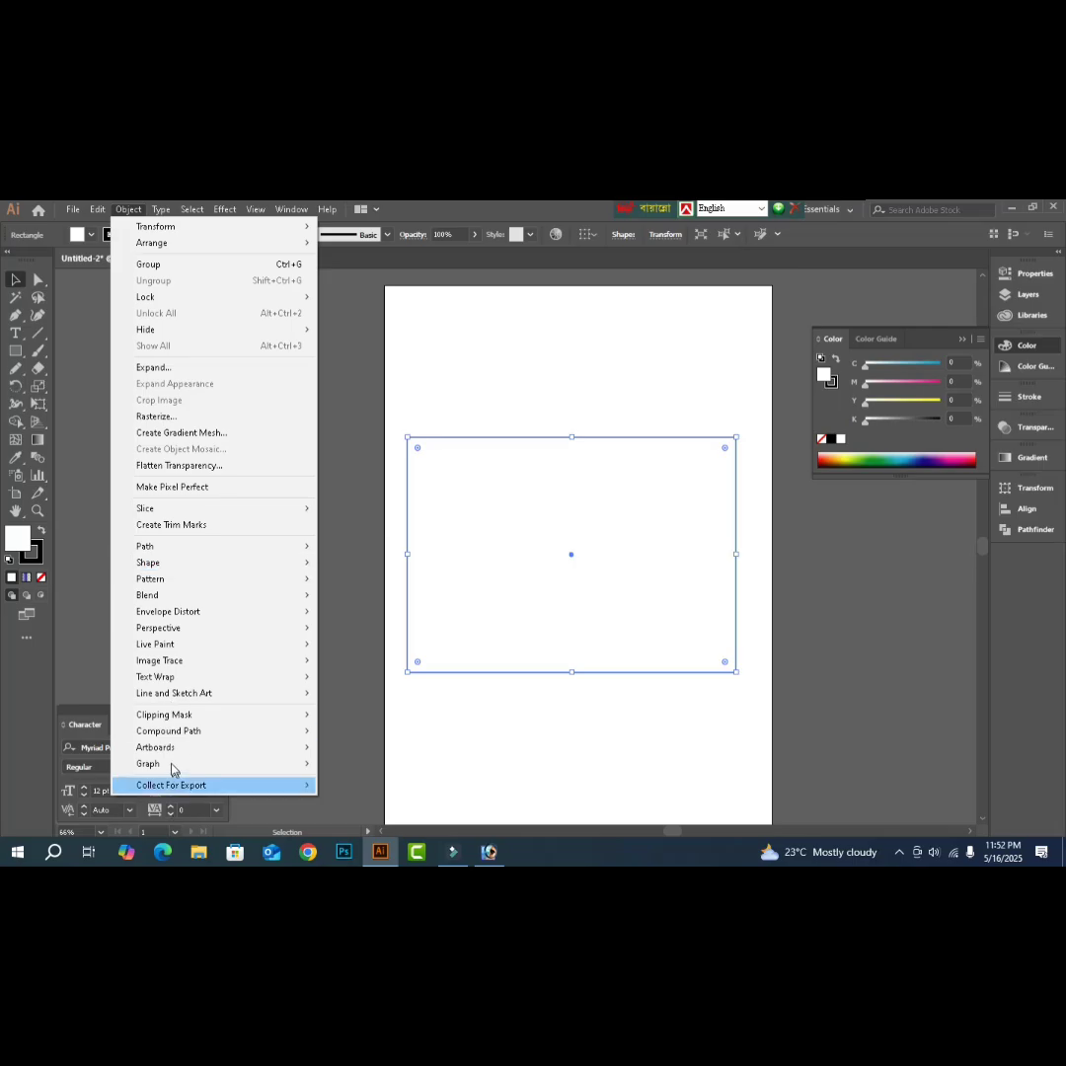
mouse_move(171, 769)
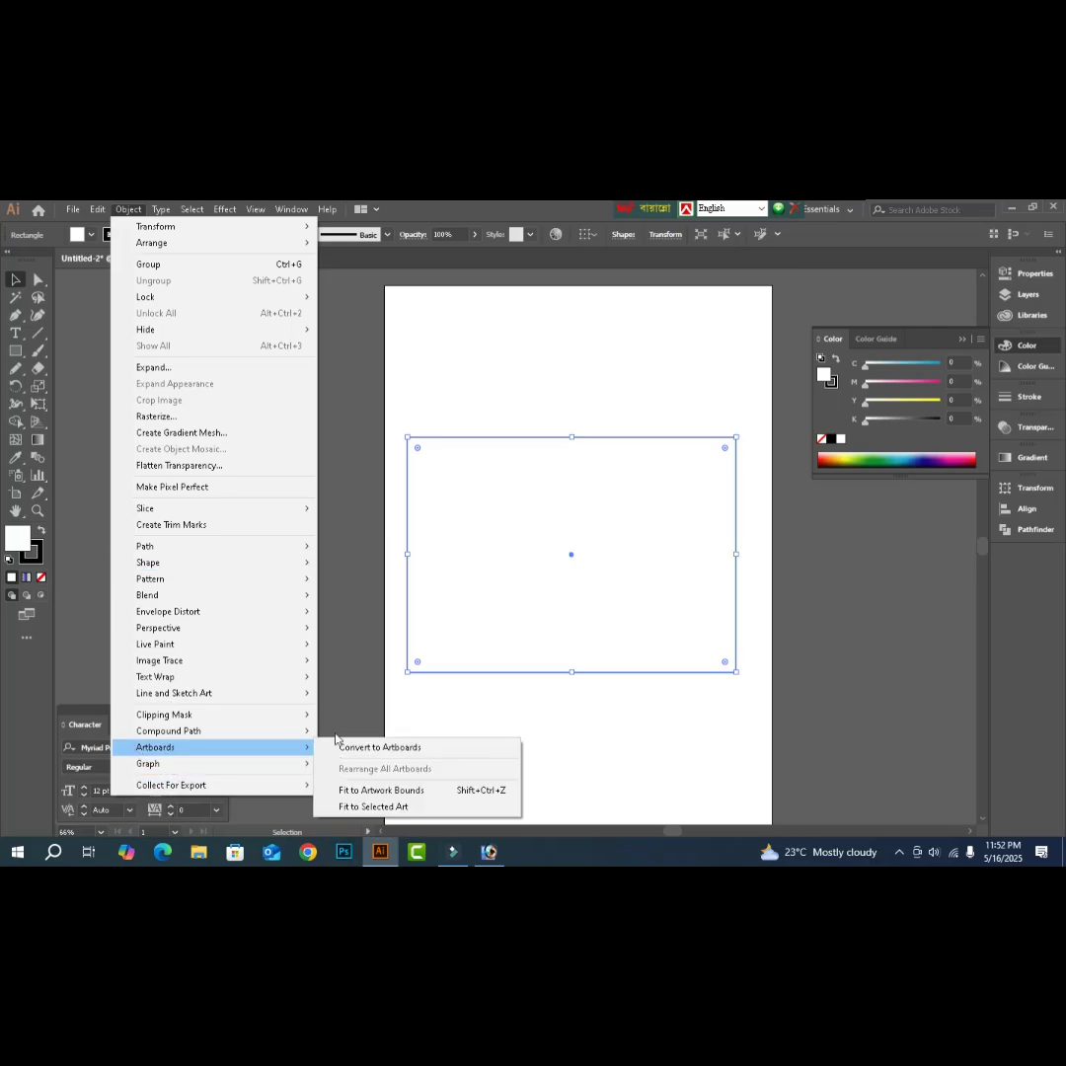
left_click(408, 807)
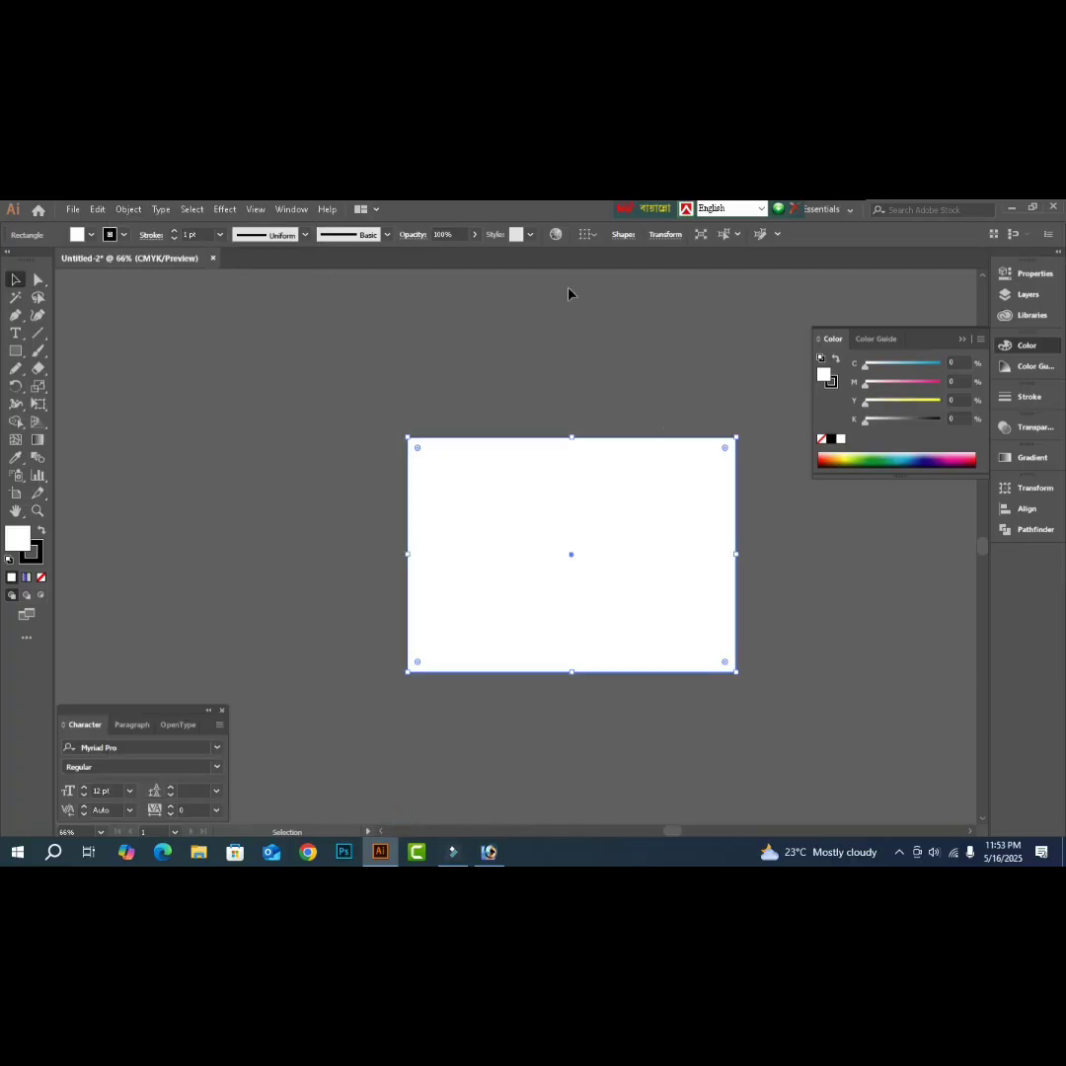
left_click(866, 605)
left_click(525, 609)
key("a")
key("v")
key("ctrl+0")
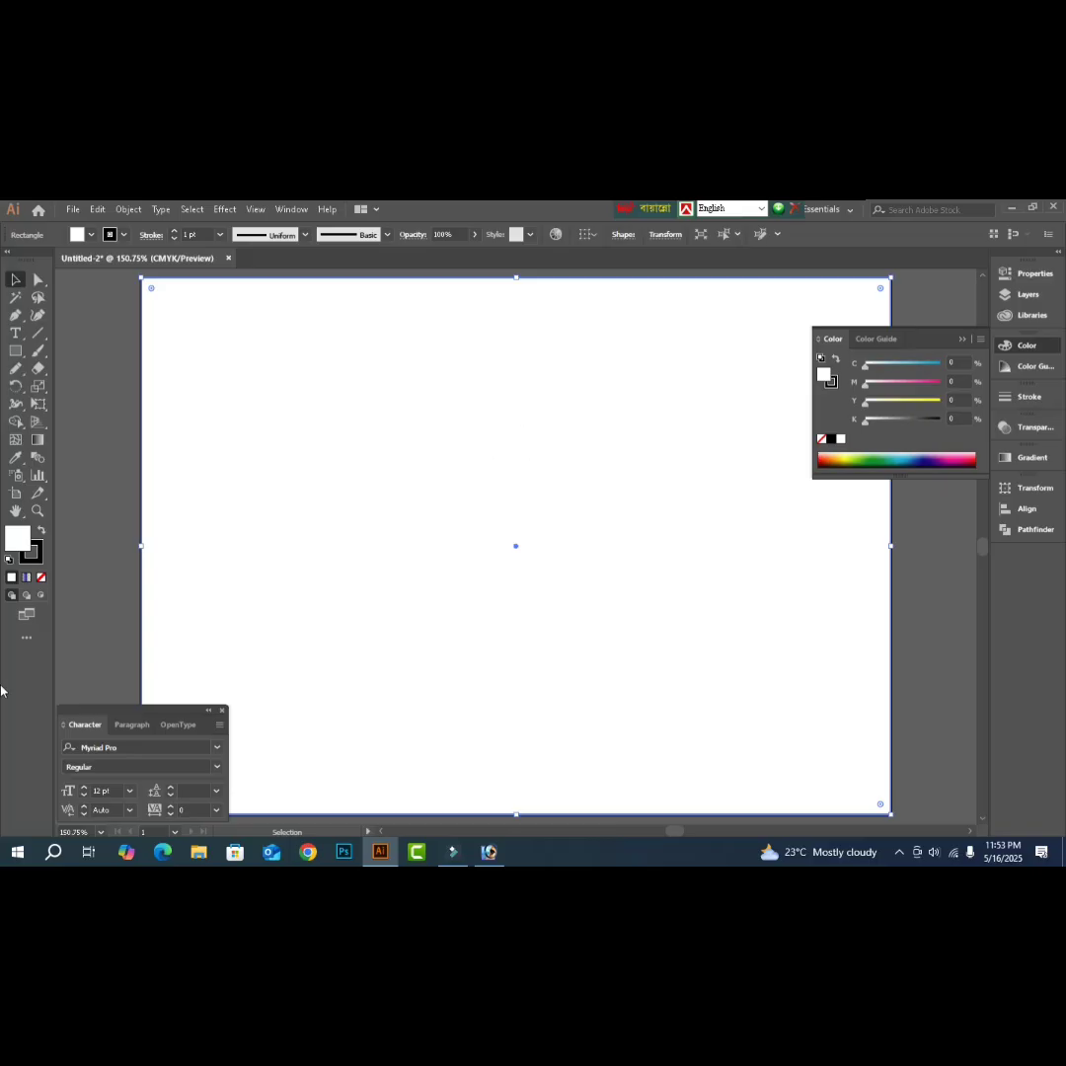
- Set the character font to SutonnyMJ Bold with a 16 pt size and 16 pt leading
left_click(154, 750)
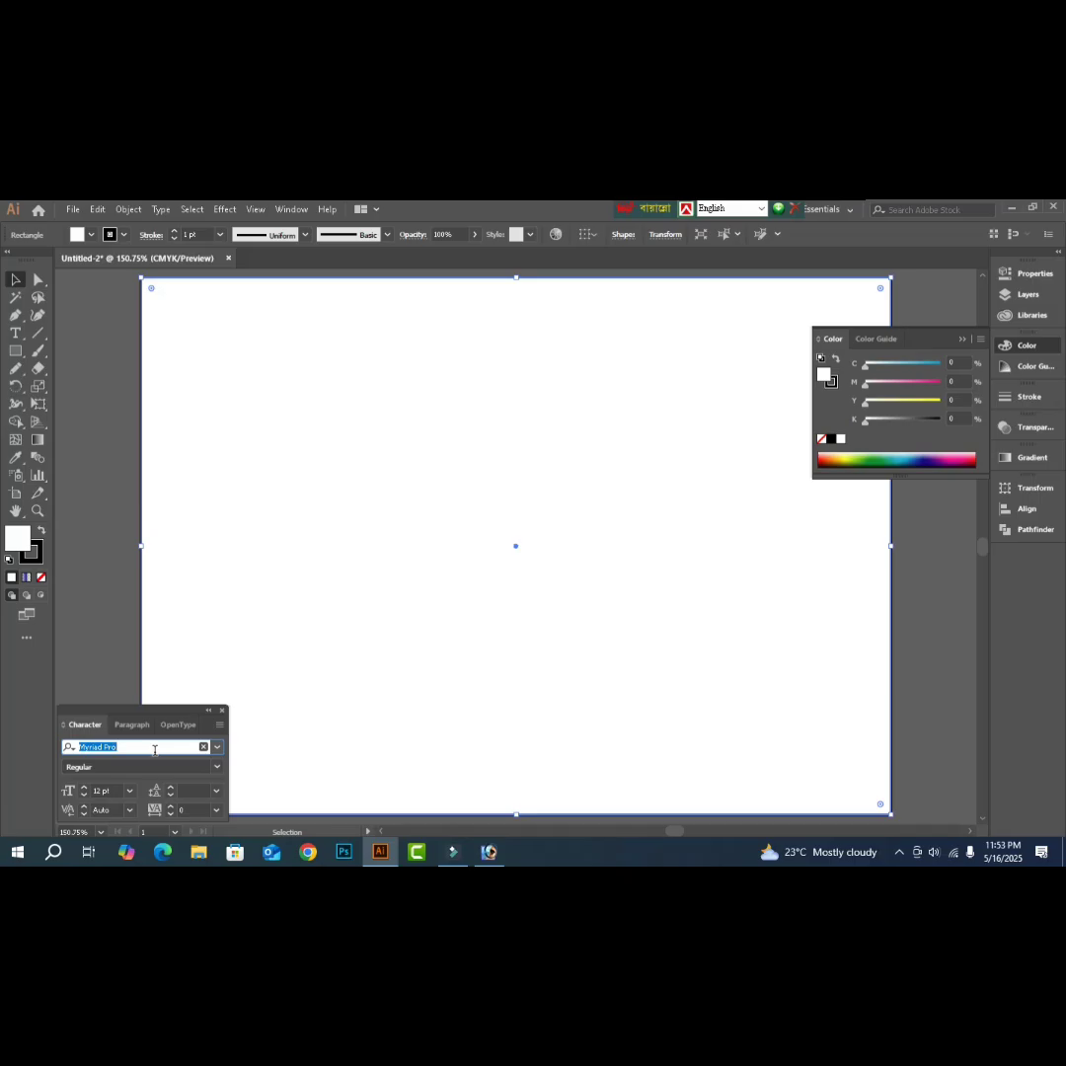
type("sut")
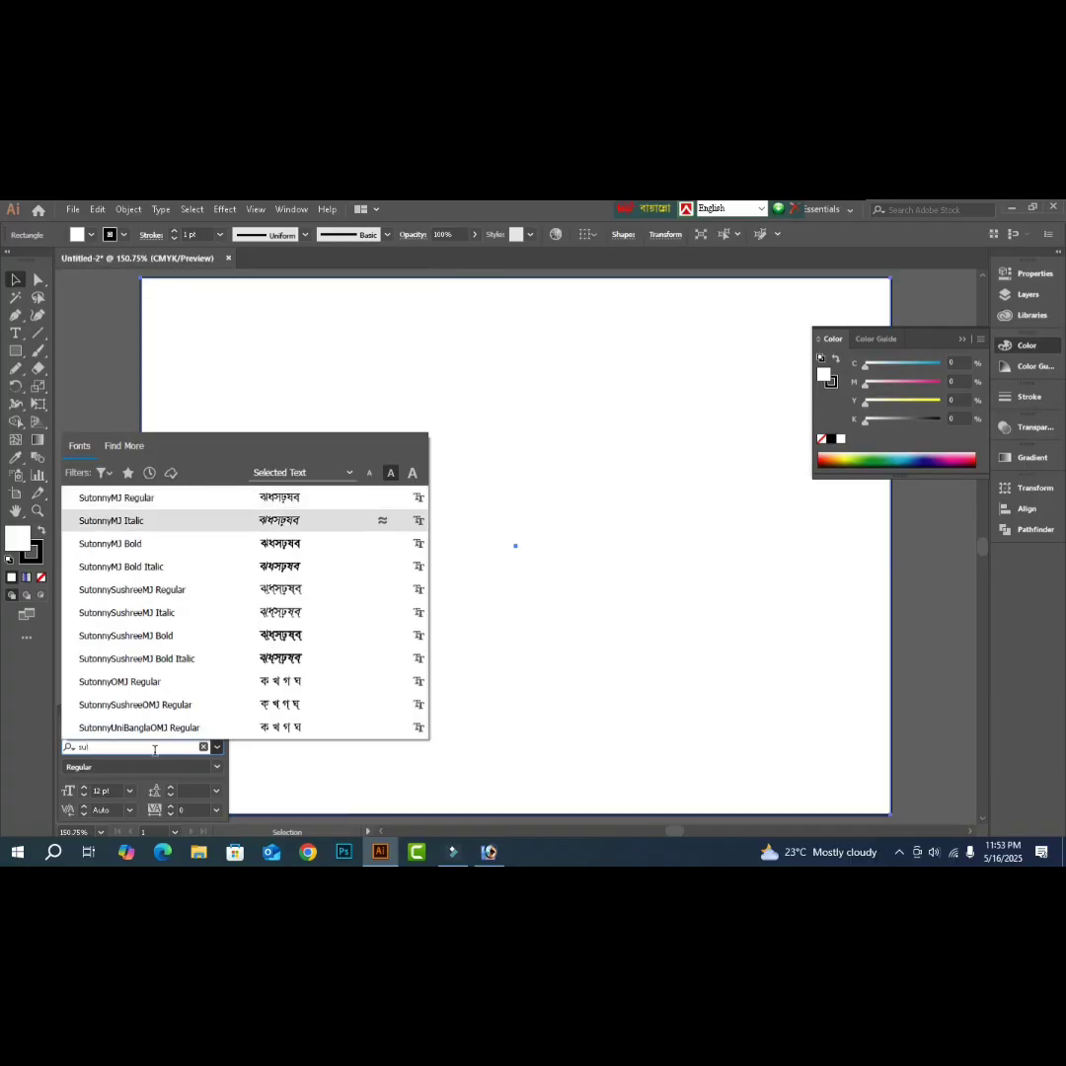
key("Down")
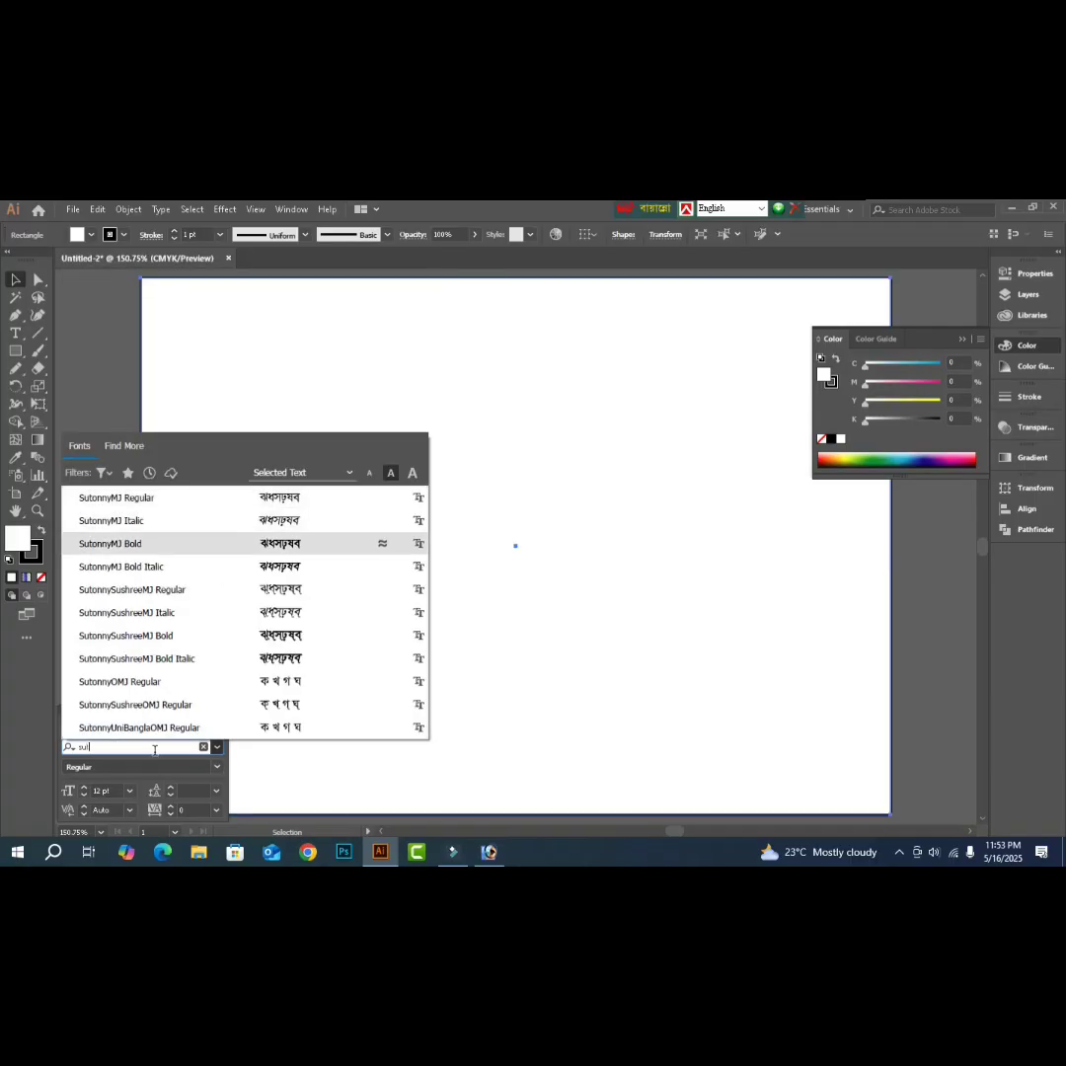
key("Return")
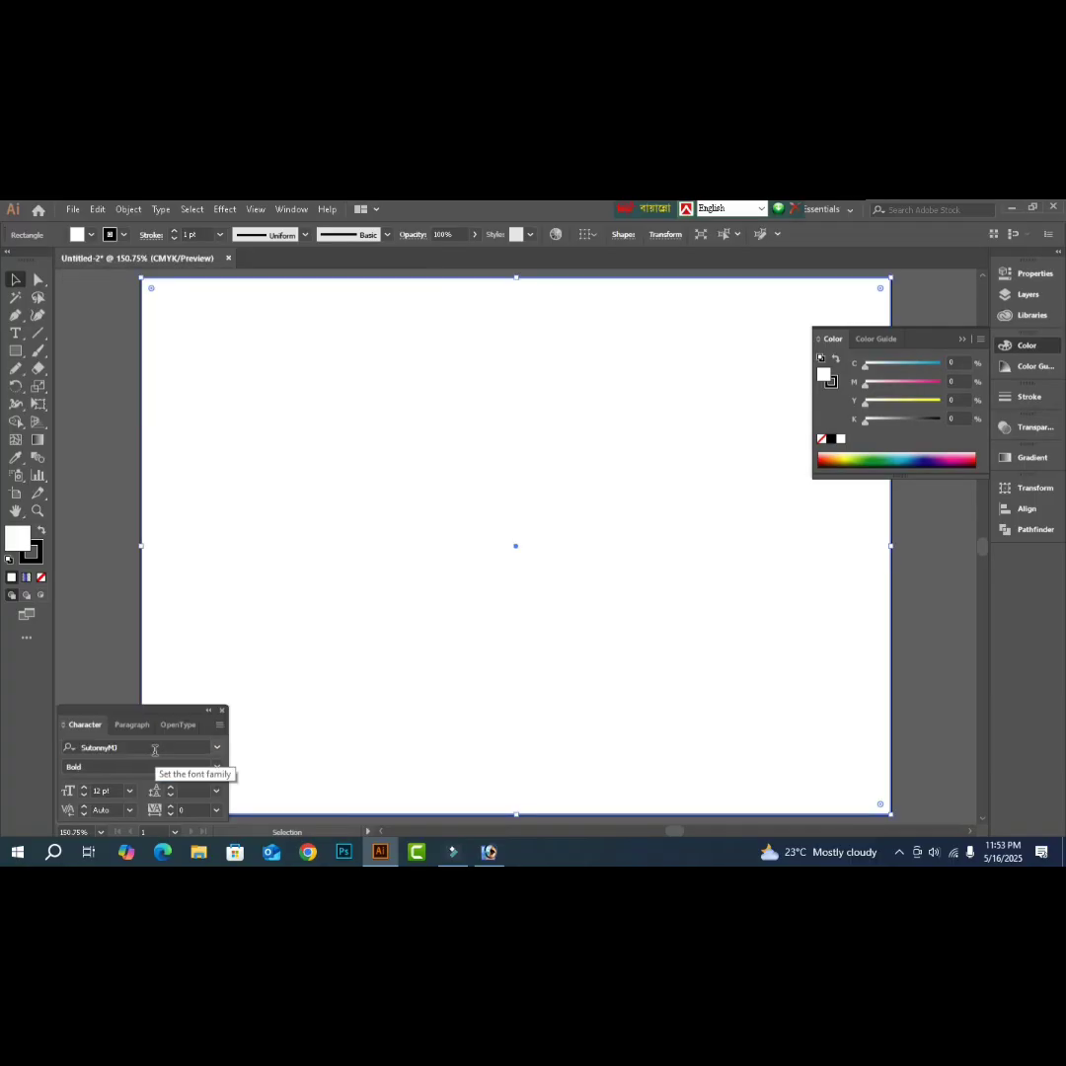
left_click(109, 790)
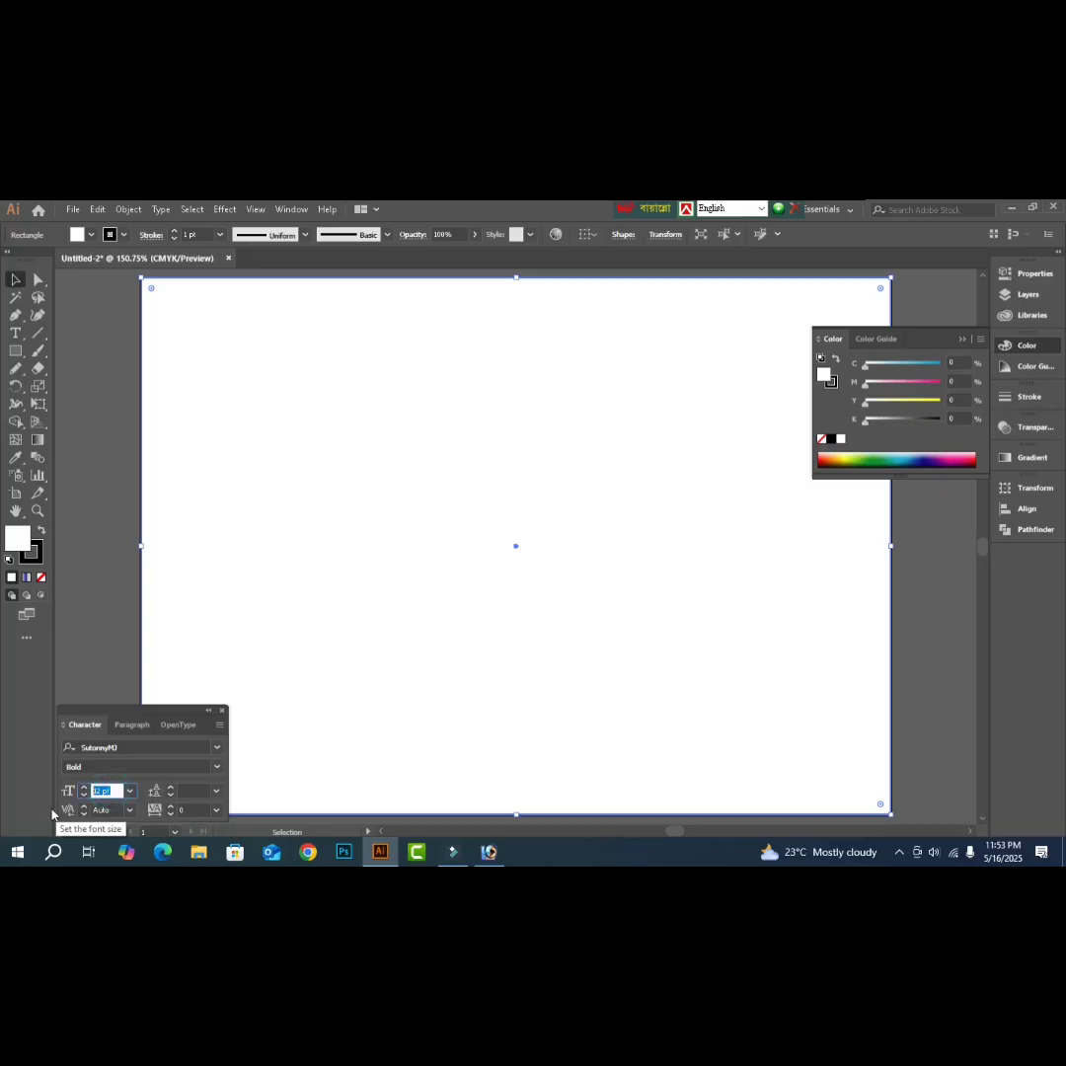
type("16")
key("Tab")
key("Return")
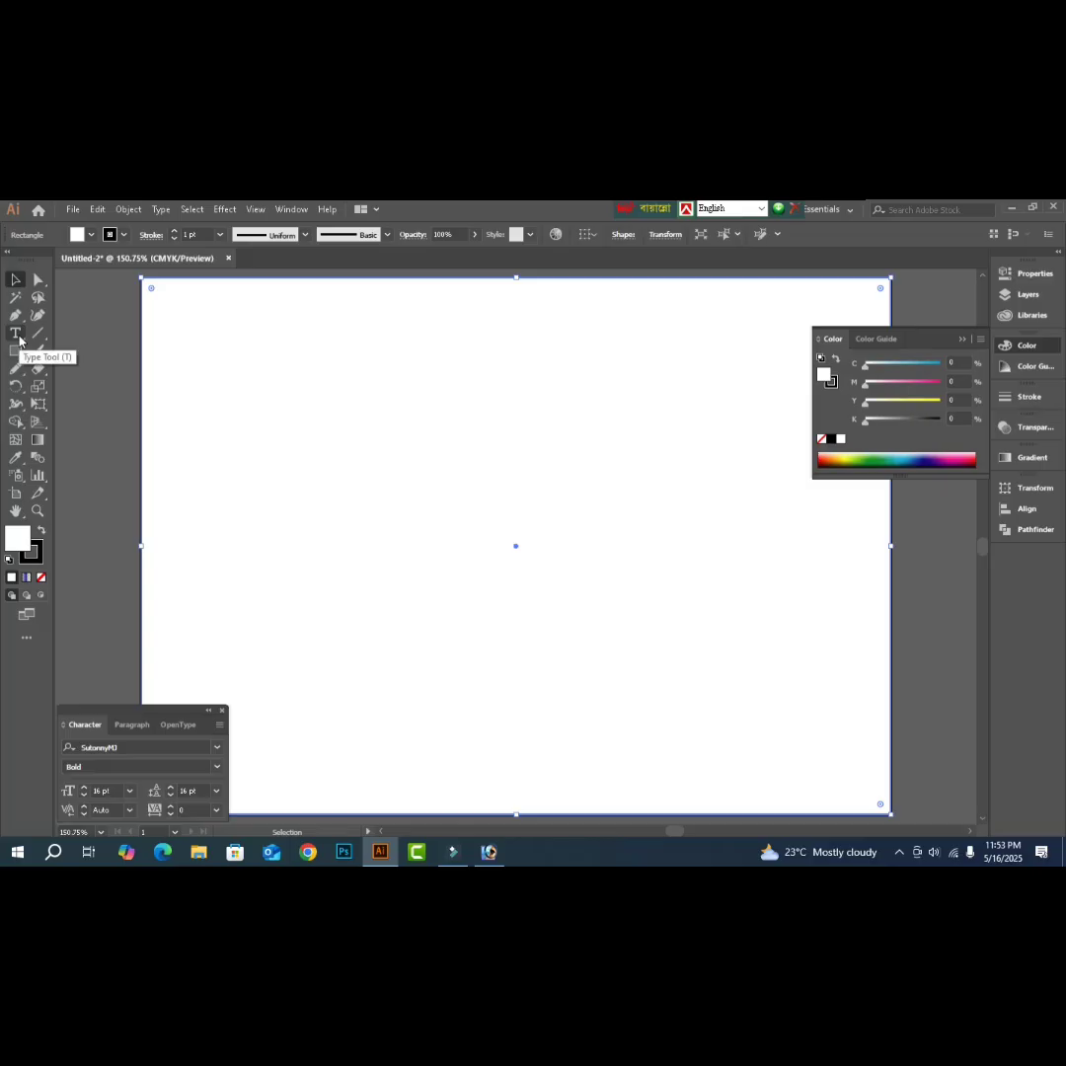
- Switch the keyboard layout to Bijoy Classic and place a point text object in the upper half of the artboard
left_click(17, 334)
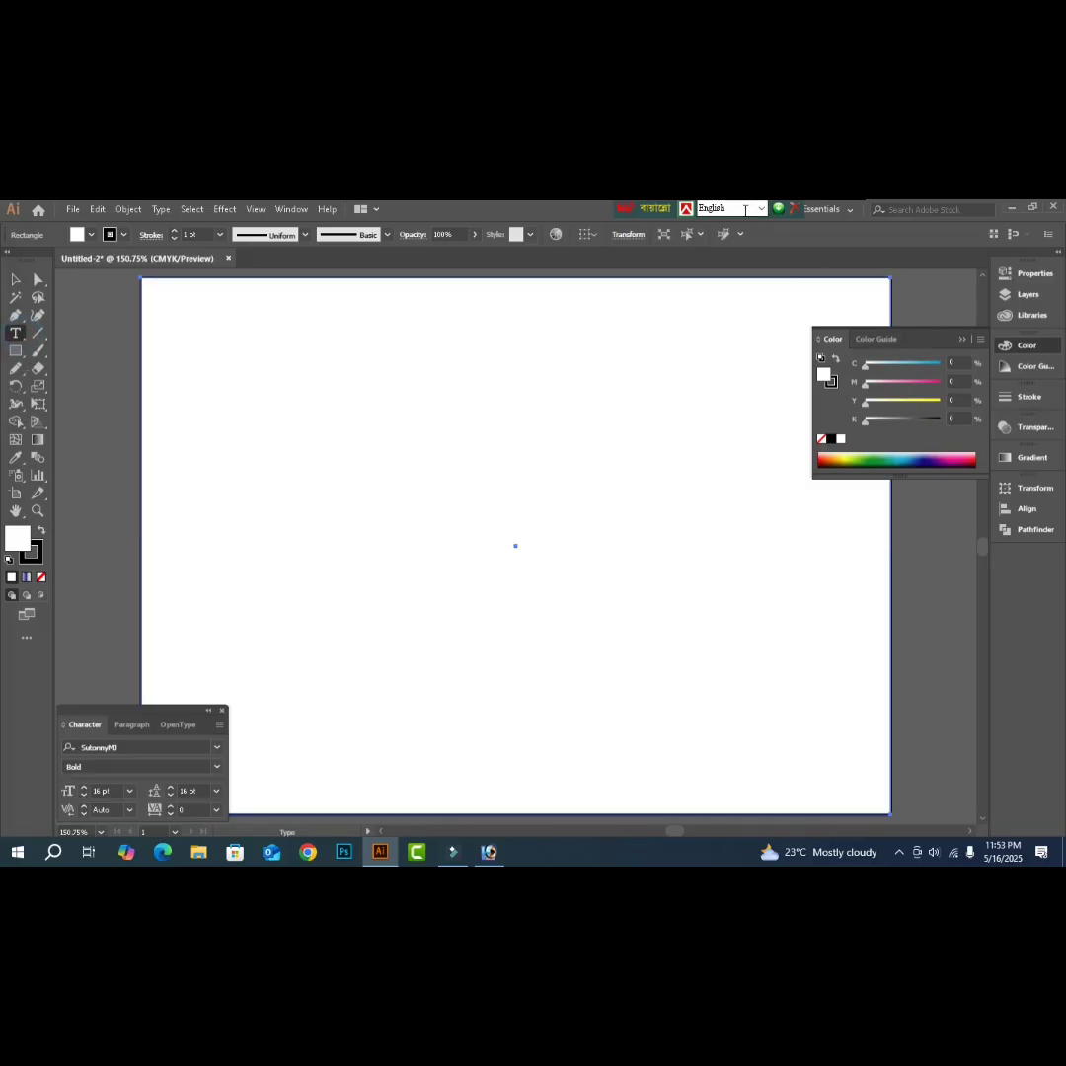
left_click(761, 210)
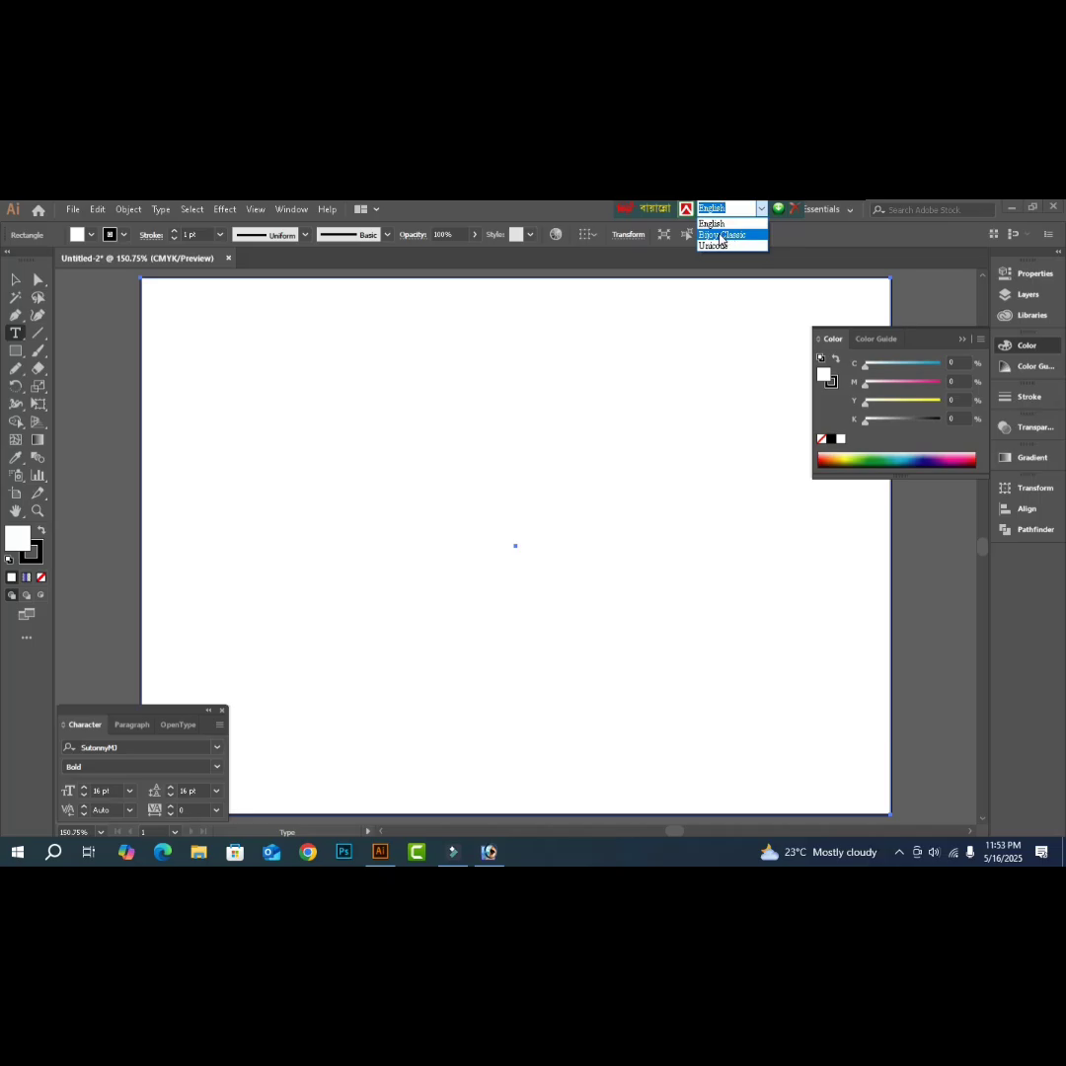
left_click(721, 235)
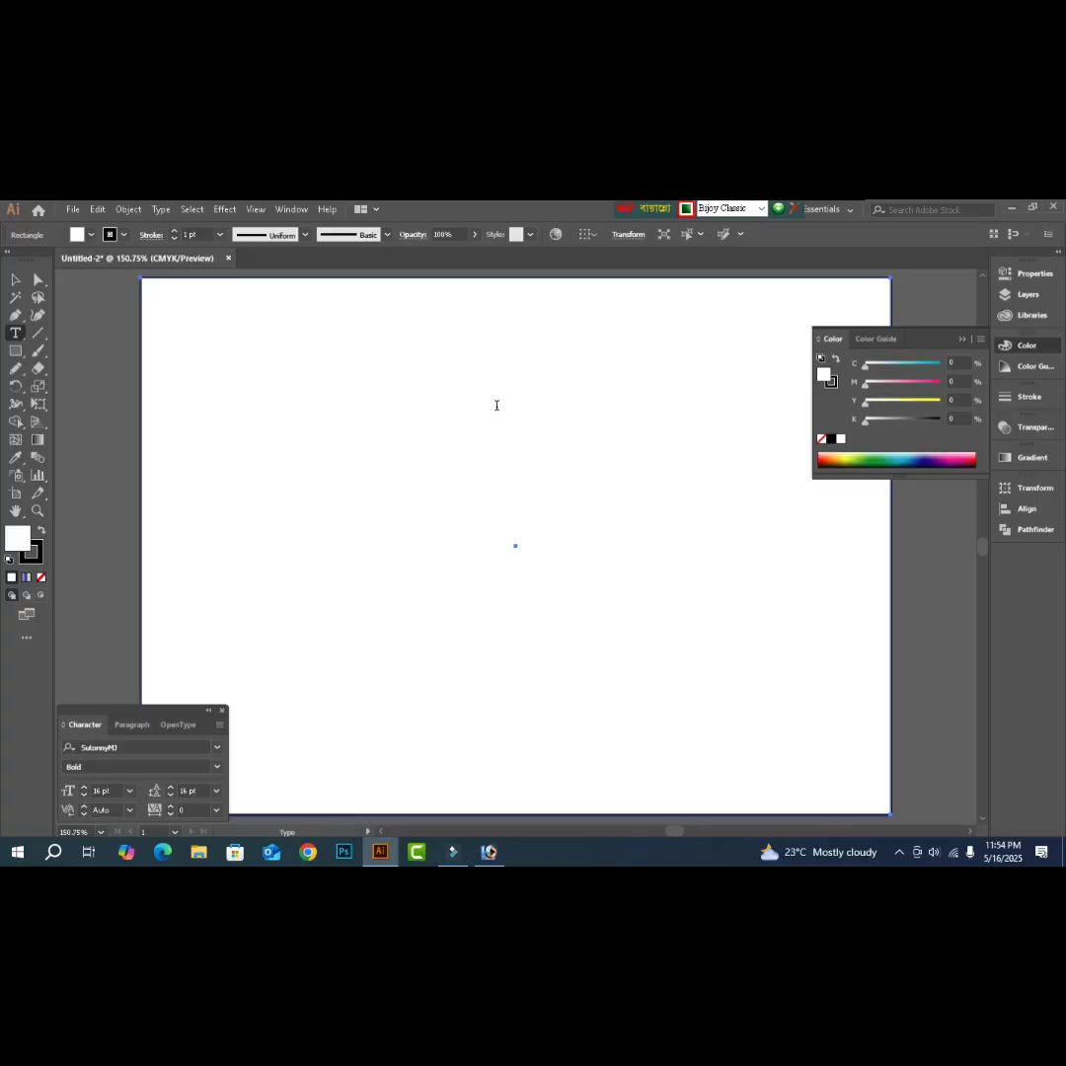
left_click(452, 395)
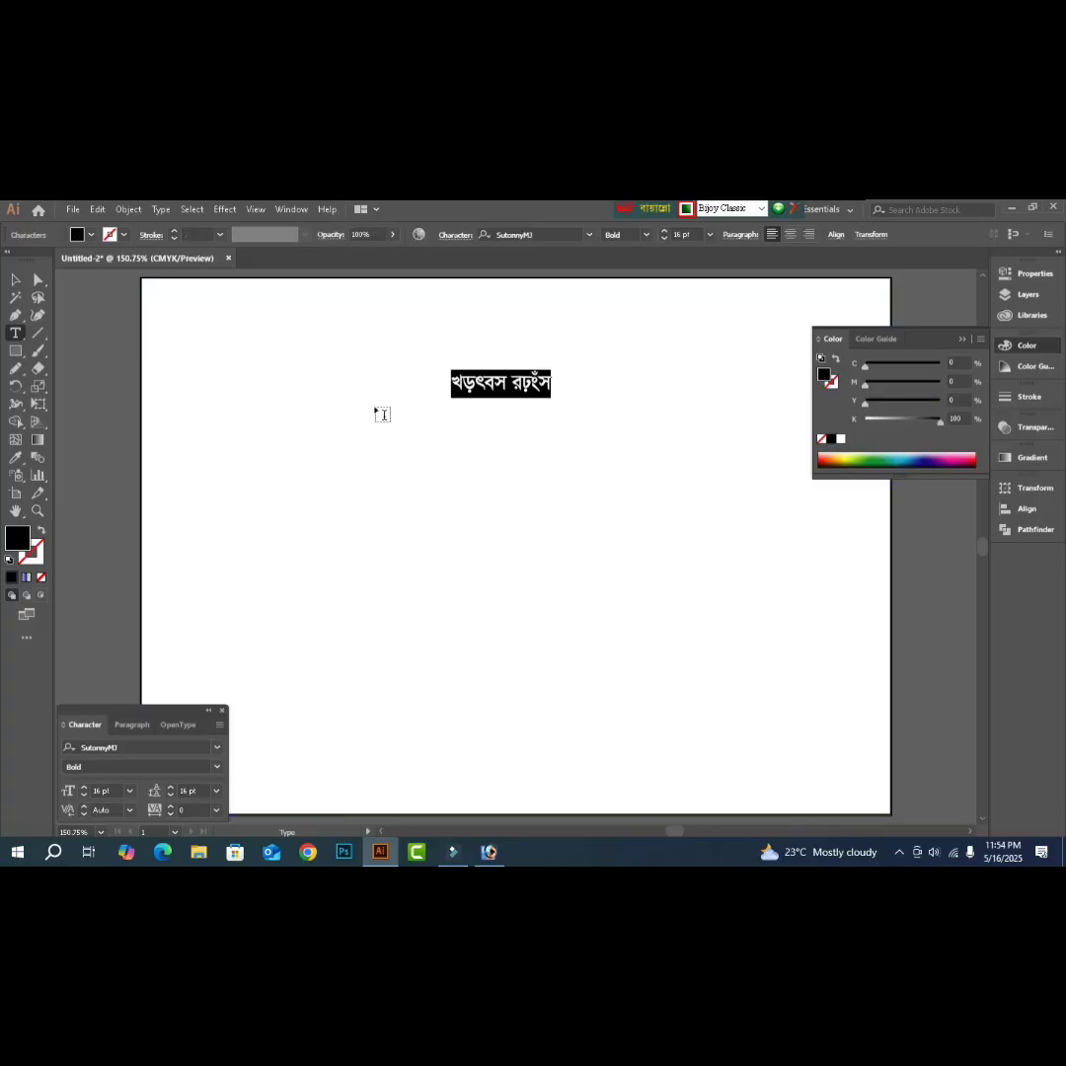
key("ctrl+alt+b")
type("cm")
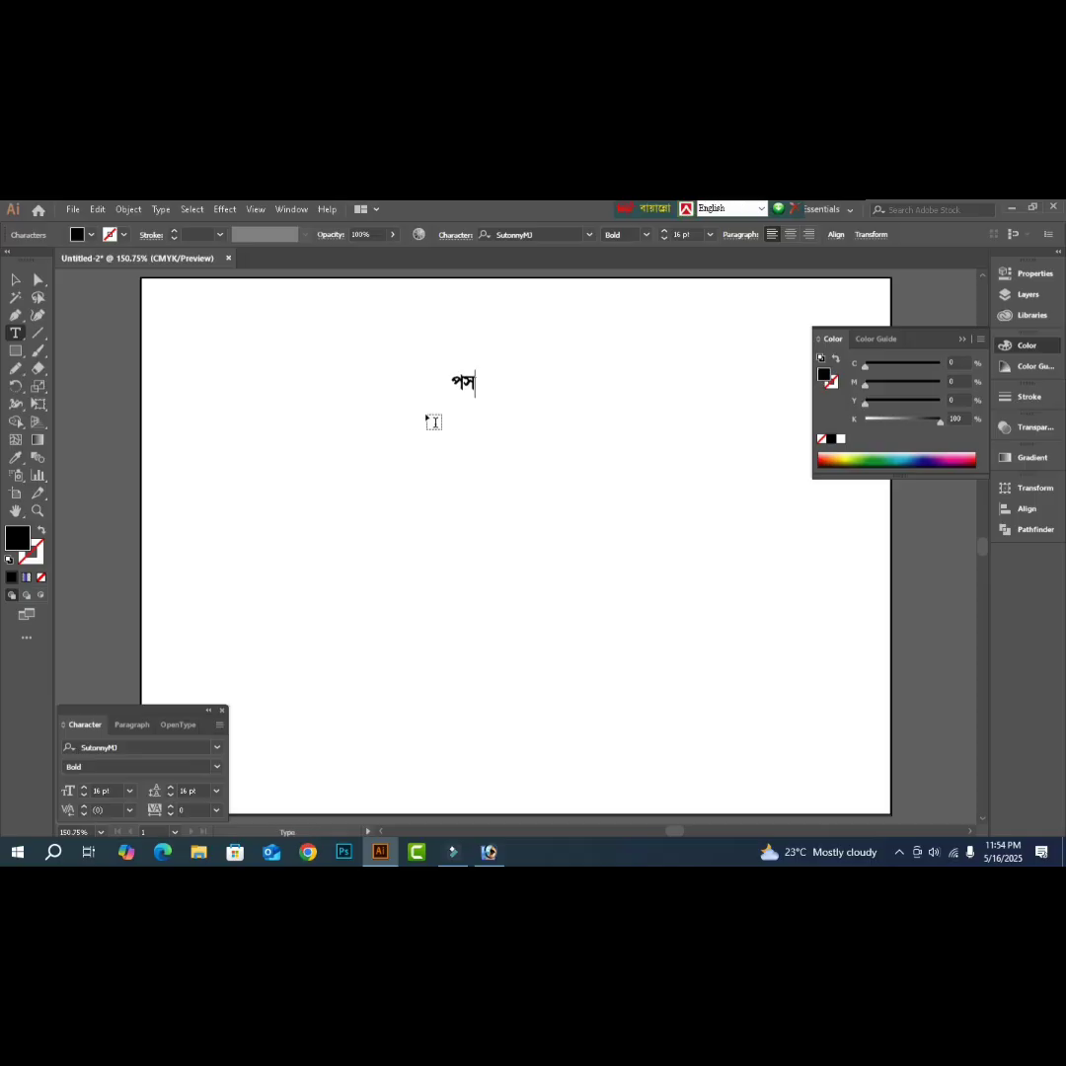
key("BackSpace")
key("BackSpace")
key("ctrl+alt+b")
- Write "মৌসুমী ফল লিচুর জন্য বিখ্যাত" as the first line of the text object
type("cmf")
key("BackSpace")
type("Xvg")
key("BackSpace")
key("BackSpace")
type("numI")
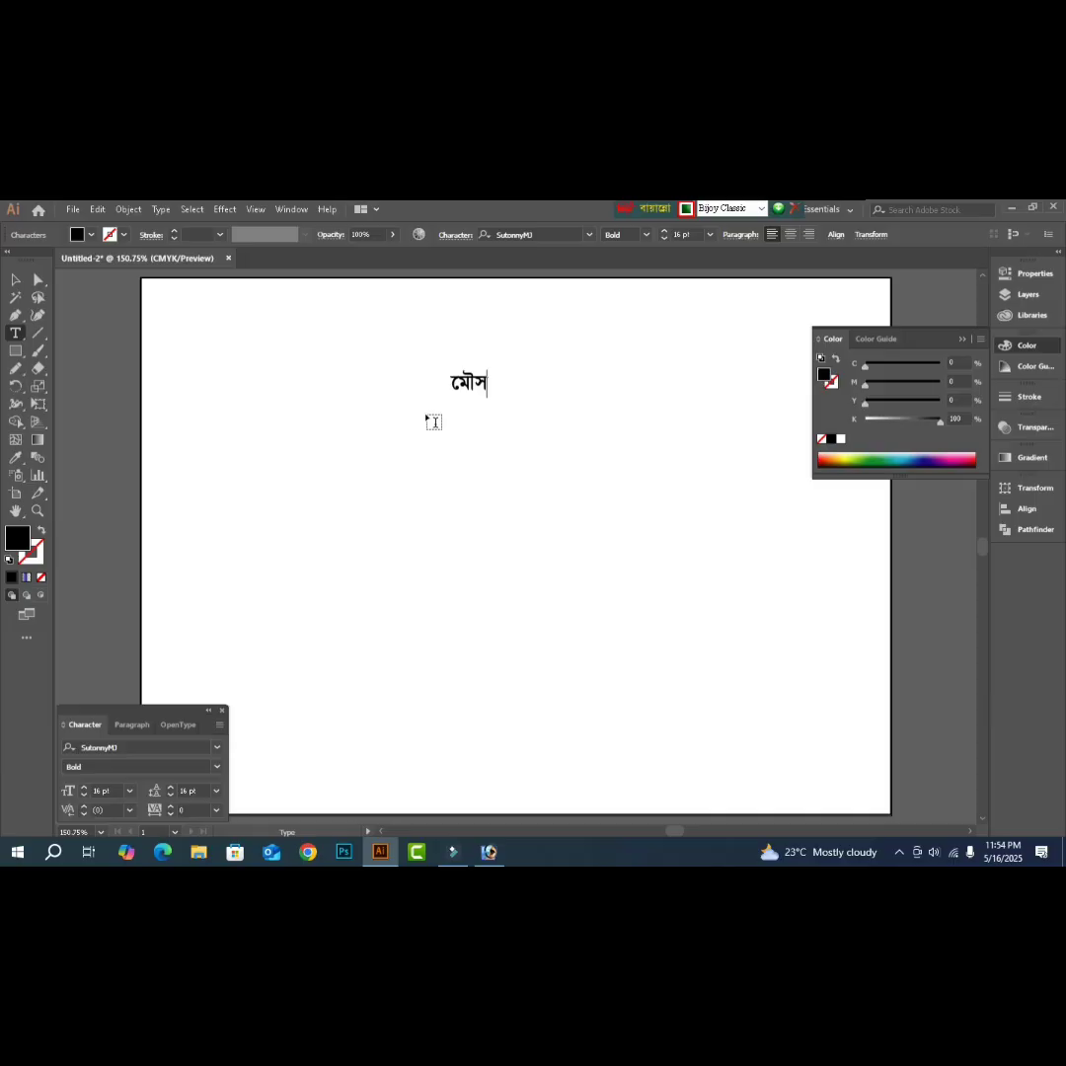
type(" RV fVyuv ubZ")
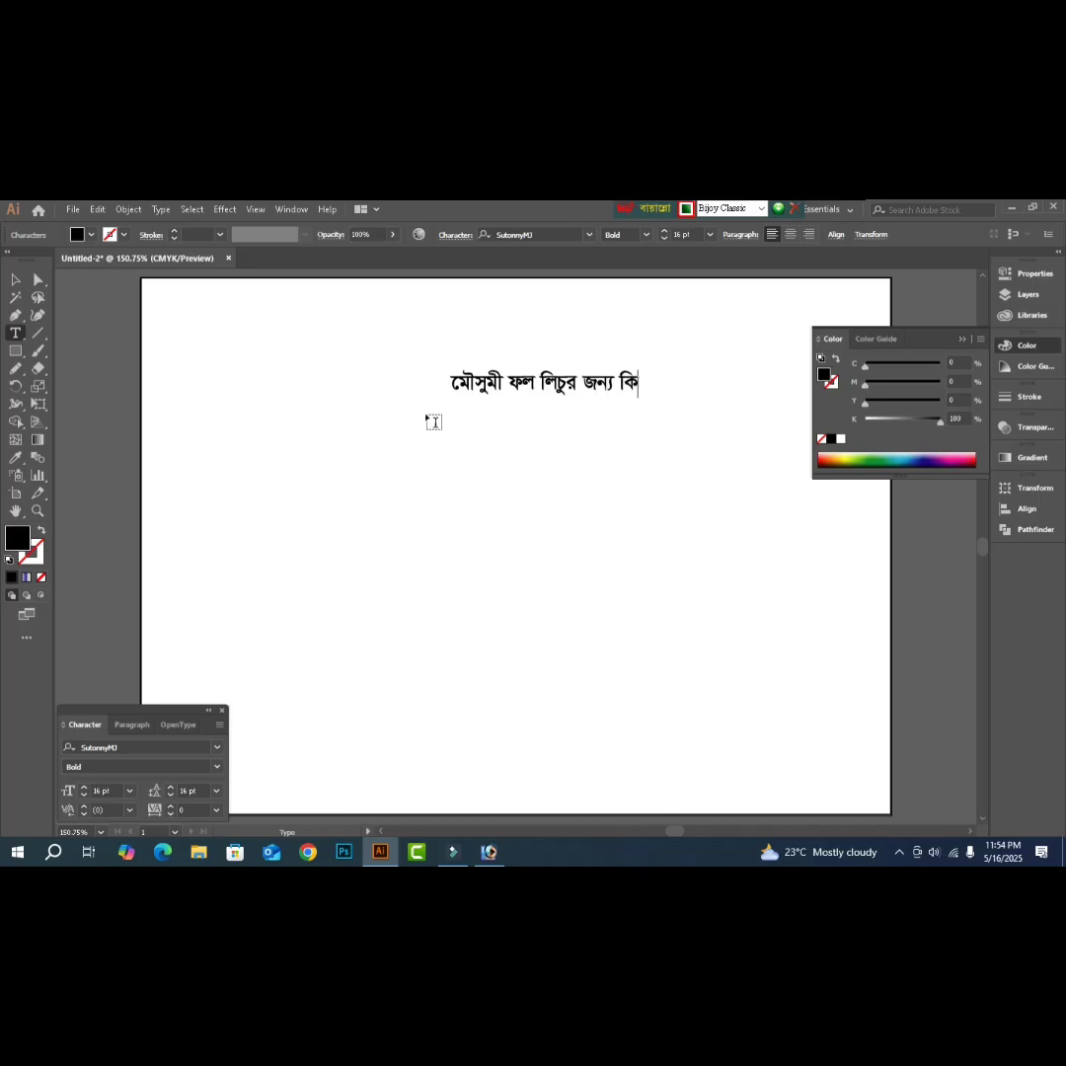
key("BackSpace")
type("বিখ্যাত")
- Add a second text line reading "আমার উপজেলা বিজয়নগর"
key("Return")
type("আমার ")
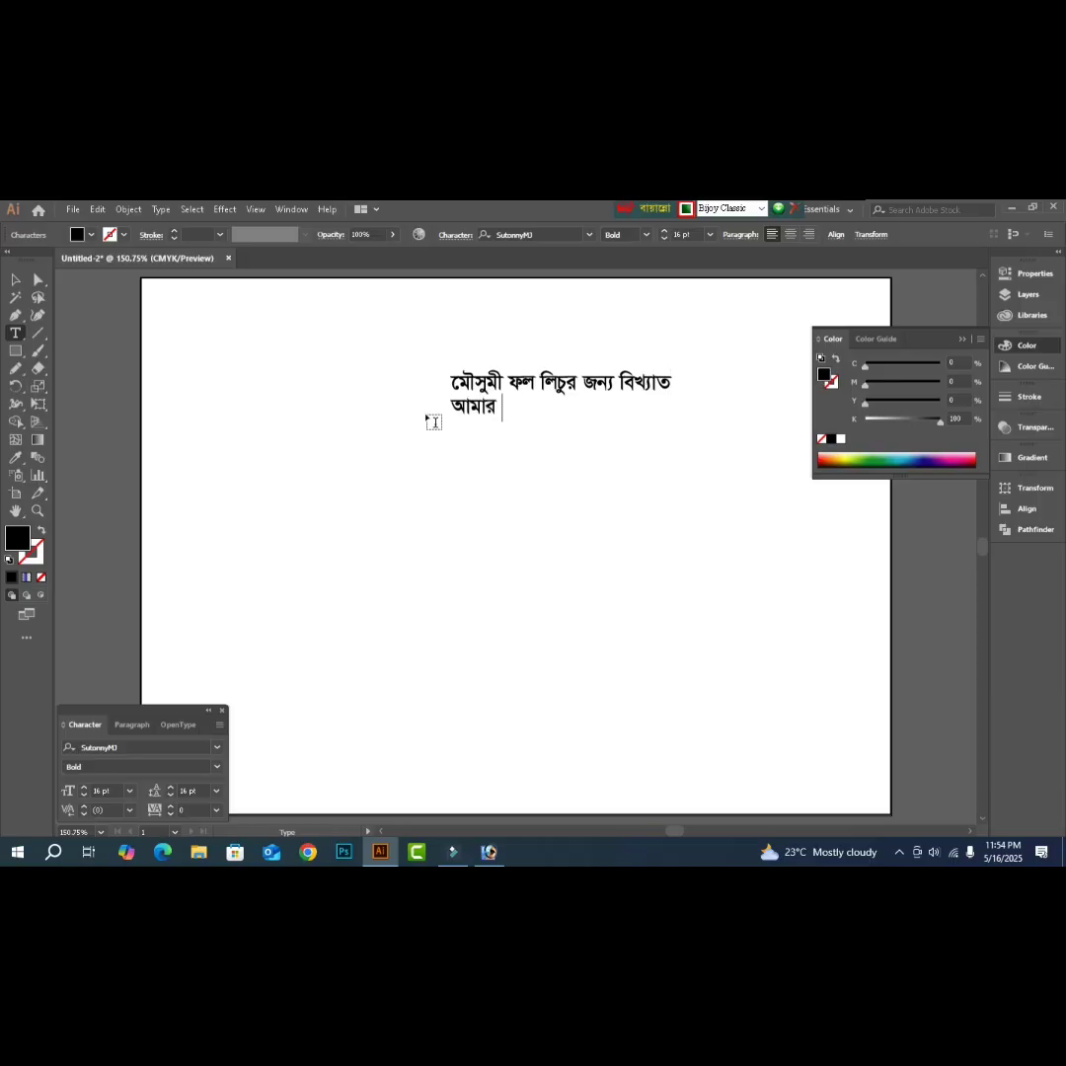
type("উপজেলা বি")
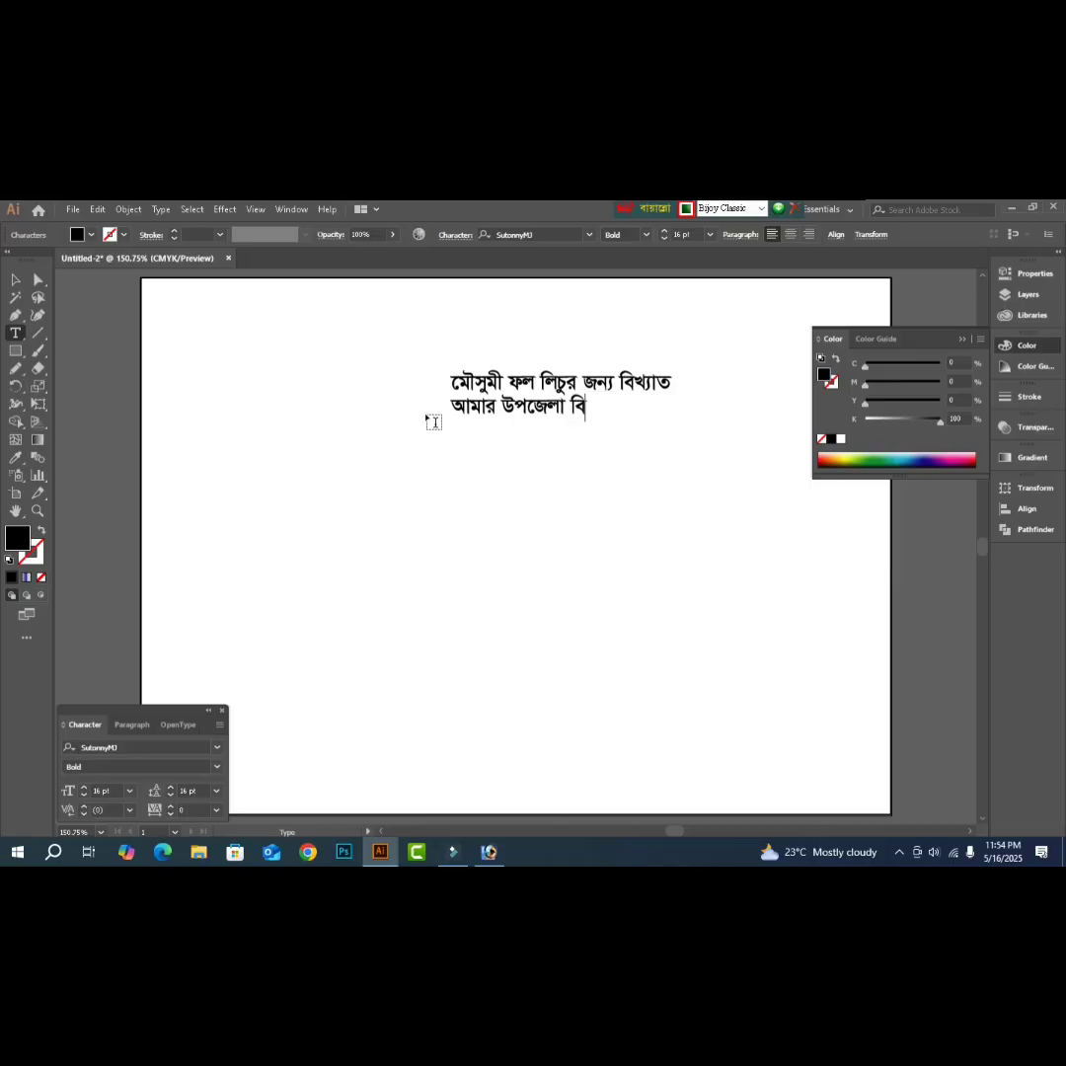
type("জয়গর")
key("BackSpace")
key("BackSpace")
type("নগর ")
- Add a third line reading "এসে ঘুরে যান........" and select the finished text as an object
type("এসে")
type(" ঘু")
type("রে যা")
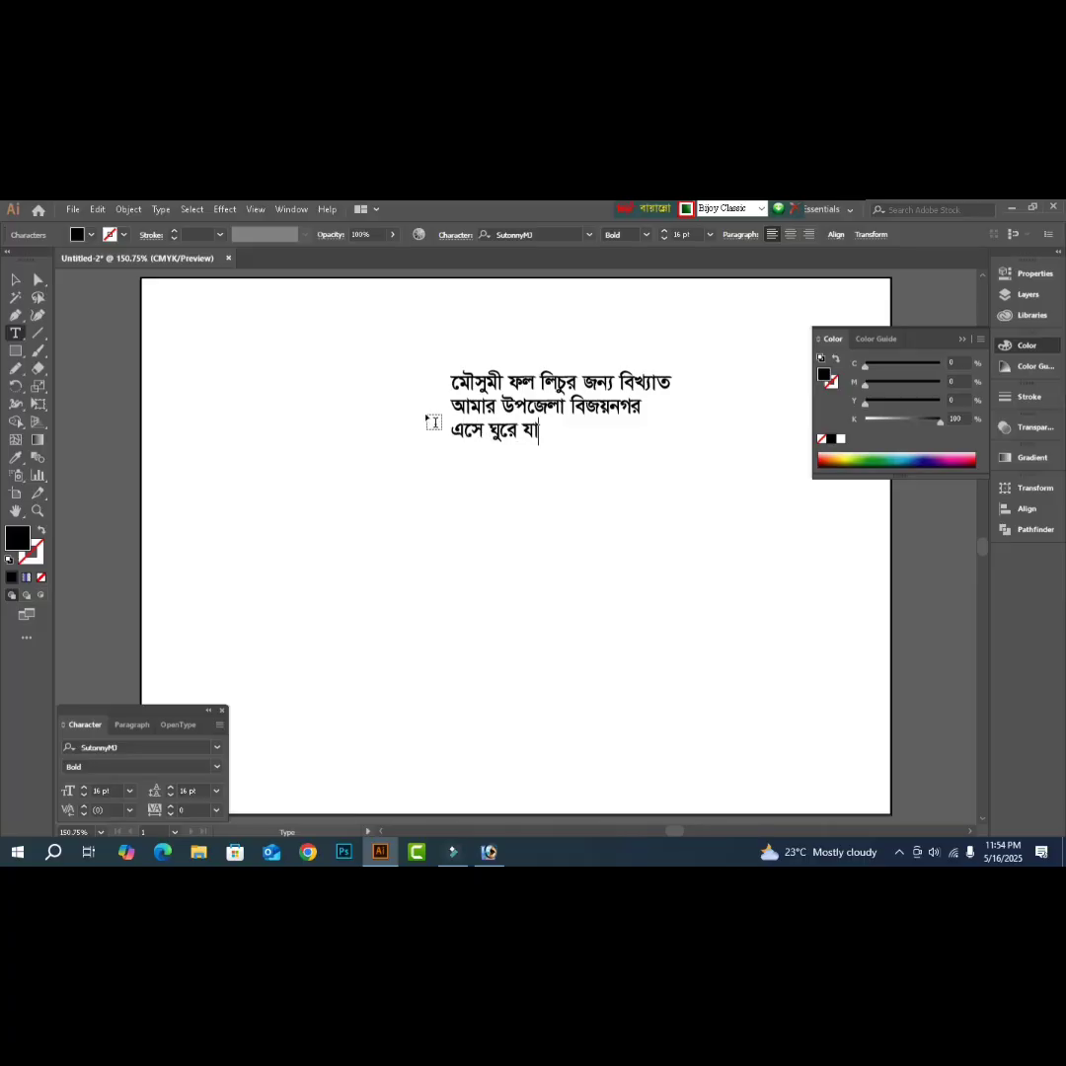
type("ন........")
key("Escape")
left_click(542, 420)
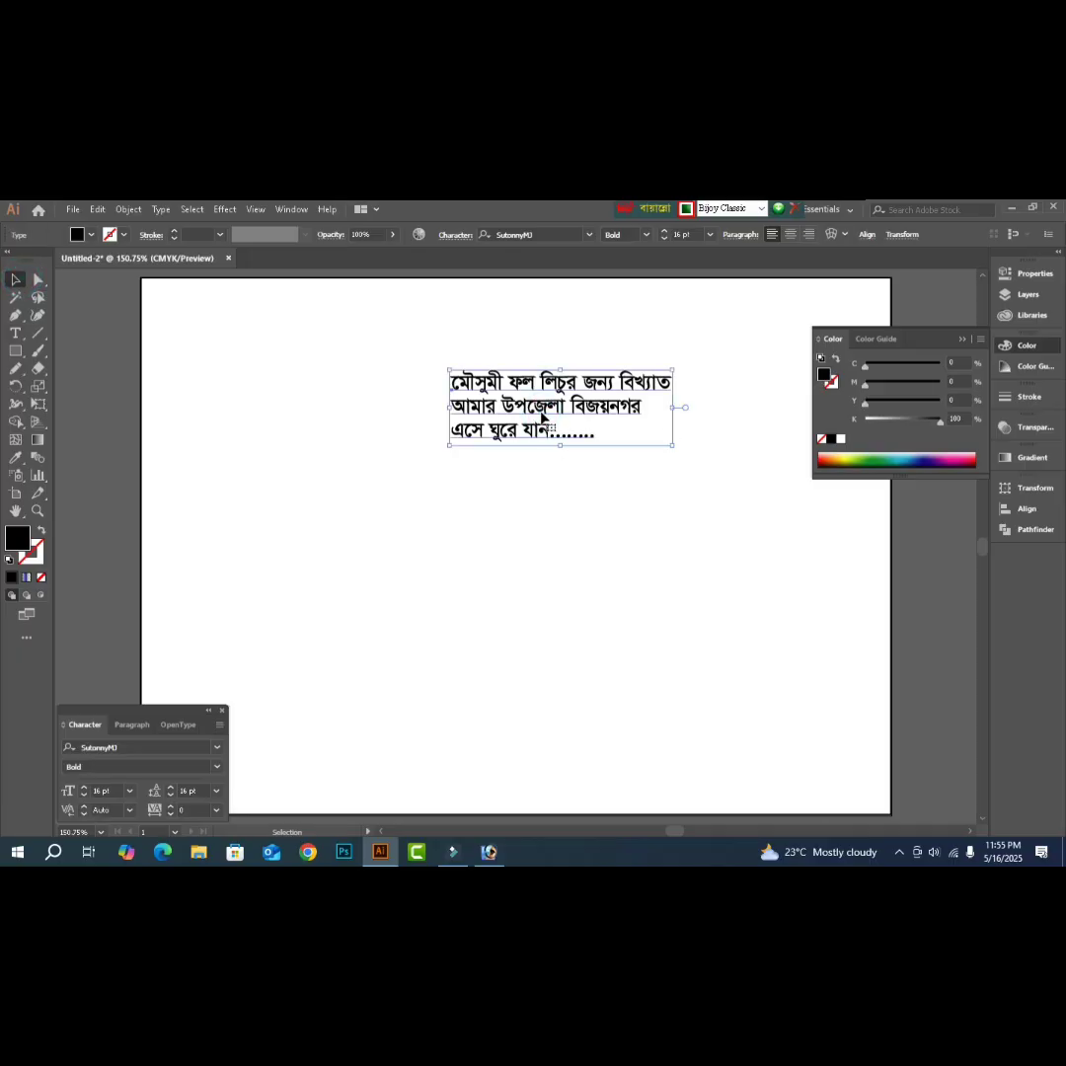
- Copy the third line "এসে ঘুরে যান........" and remove it from the three-line text object
triple_click(501, 431)
key("ctrl+c")
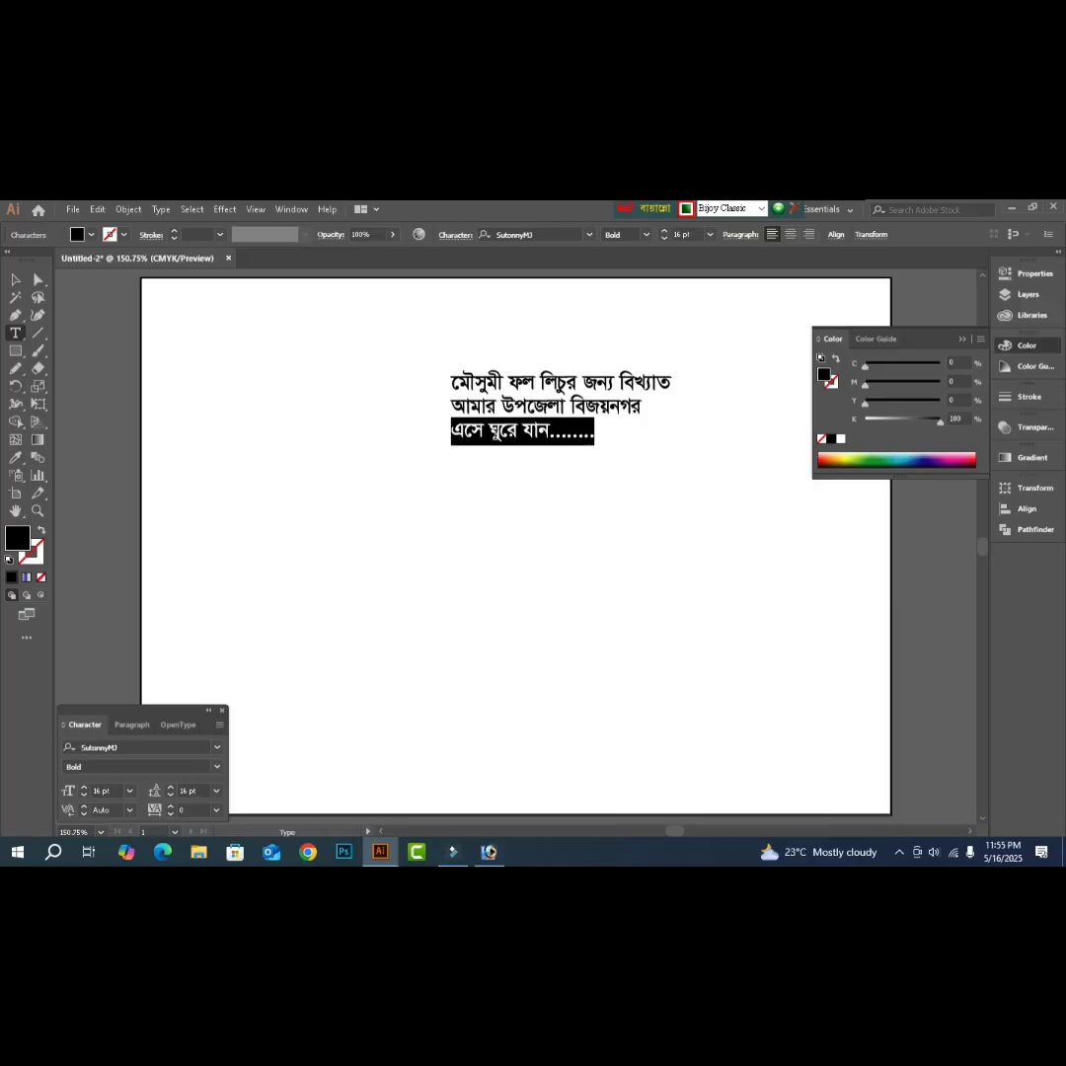
key("Escape")
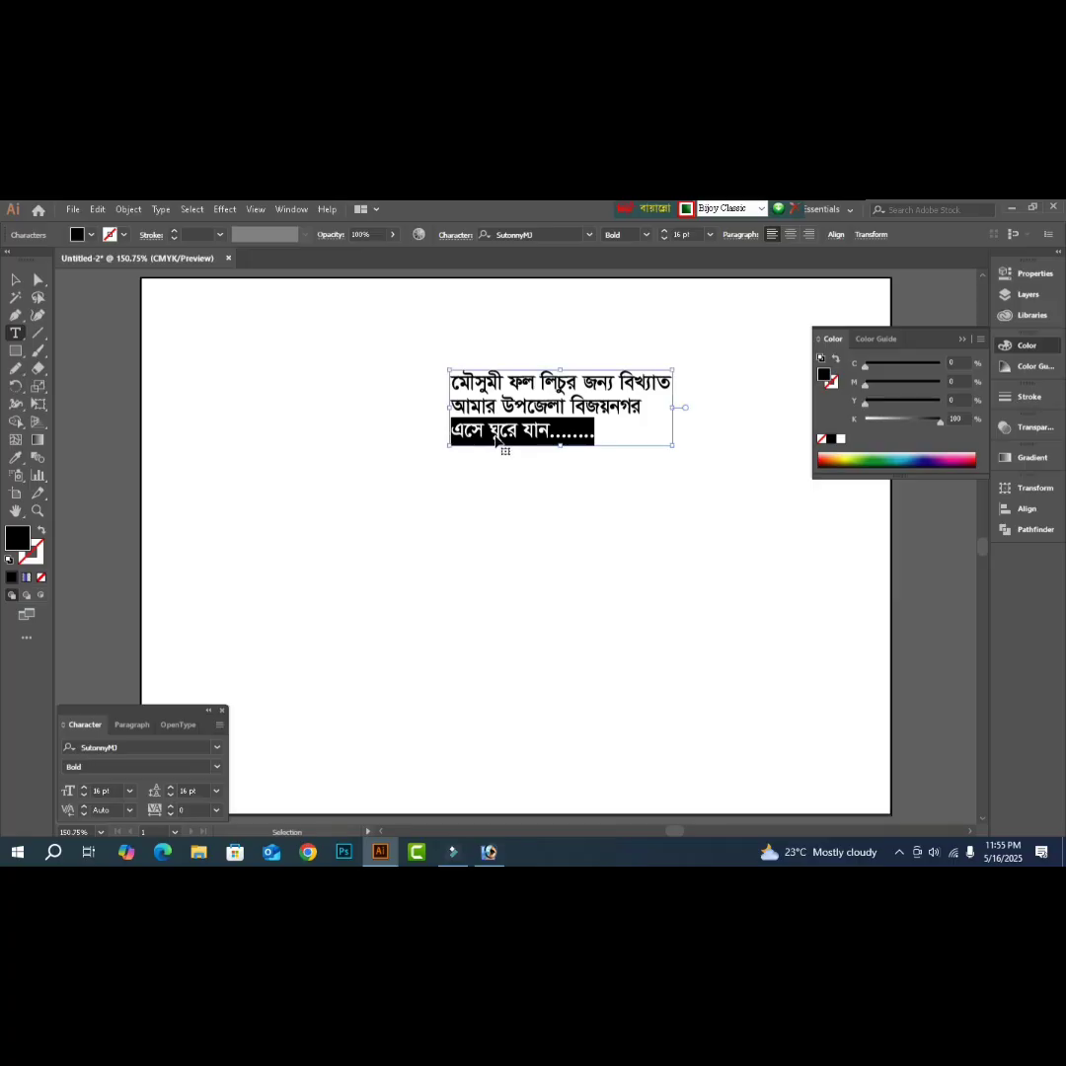
key("BackSpace")
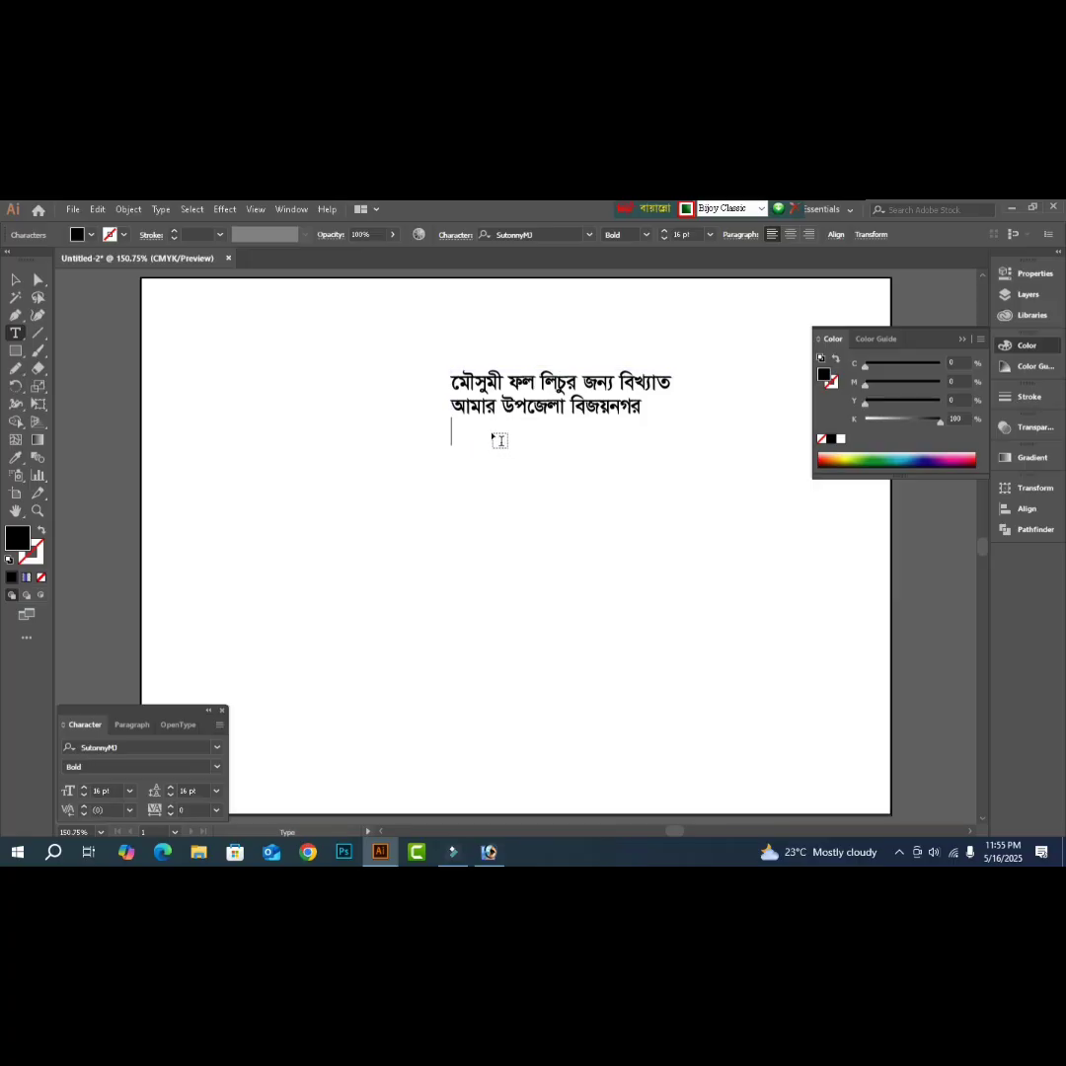
key("Escape")
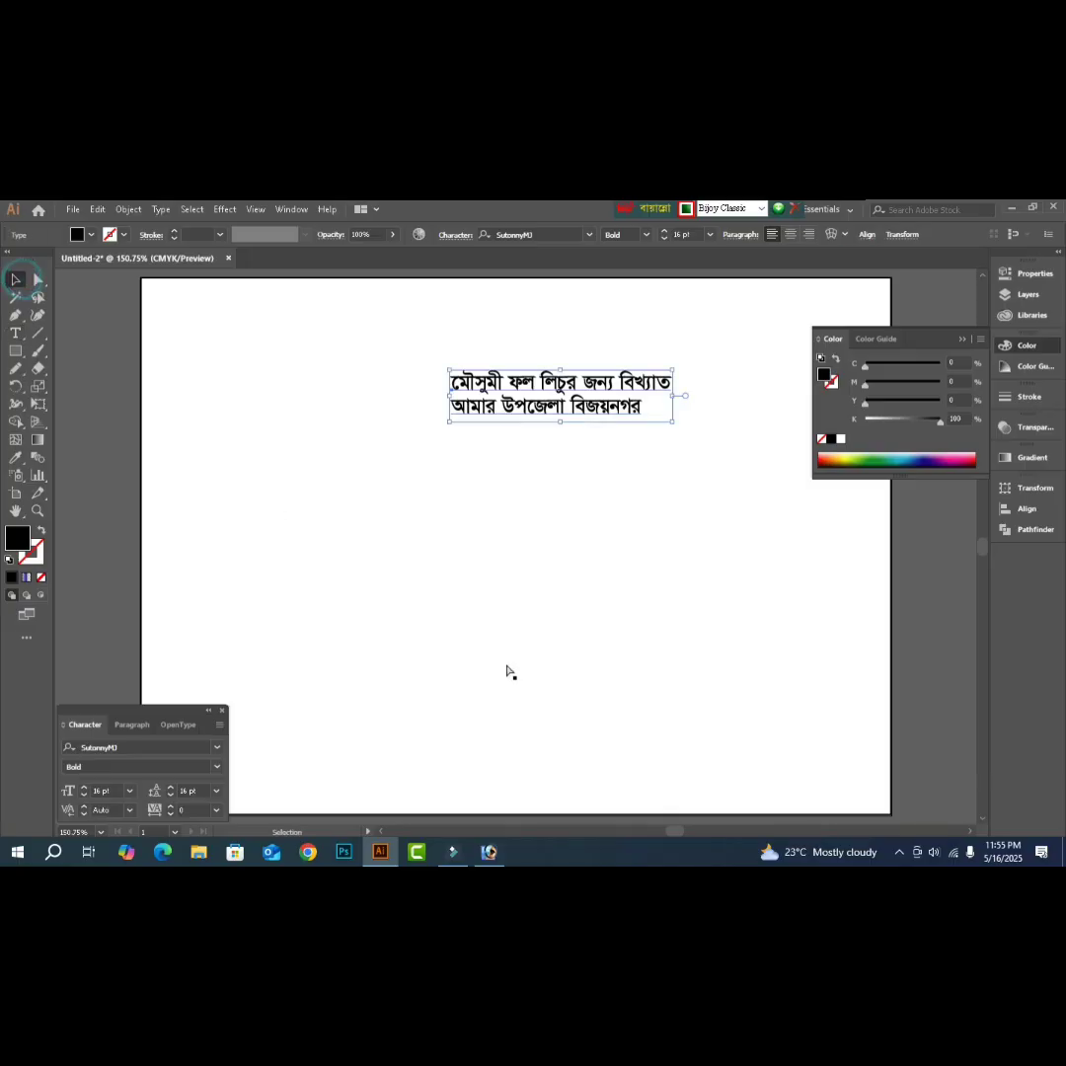
- Paste "এসে ঘুরে যান........" as a separate text object and place it near the artboard's lower edge, around the middle
left_click(505, 663)
key("t")
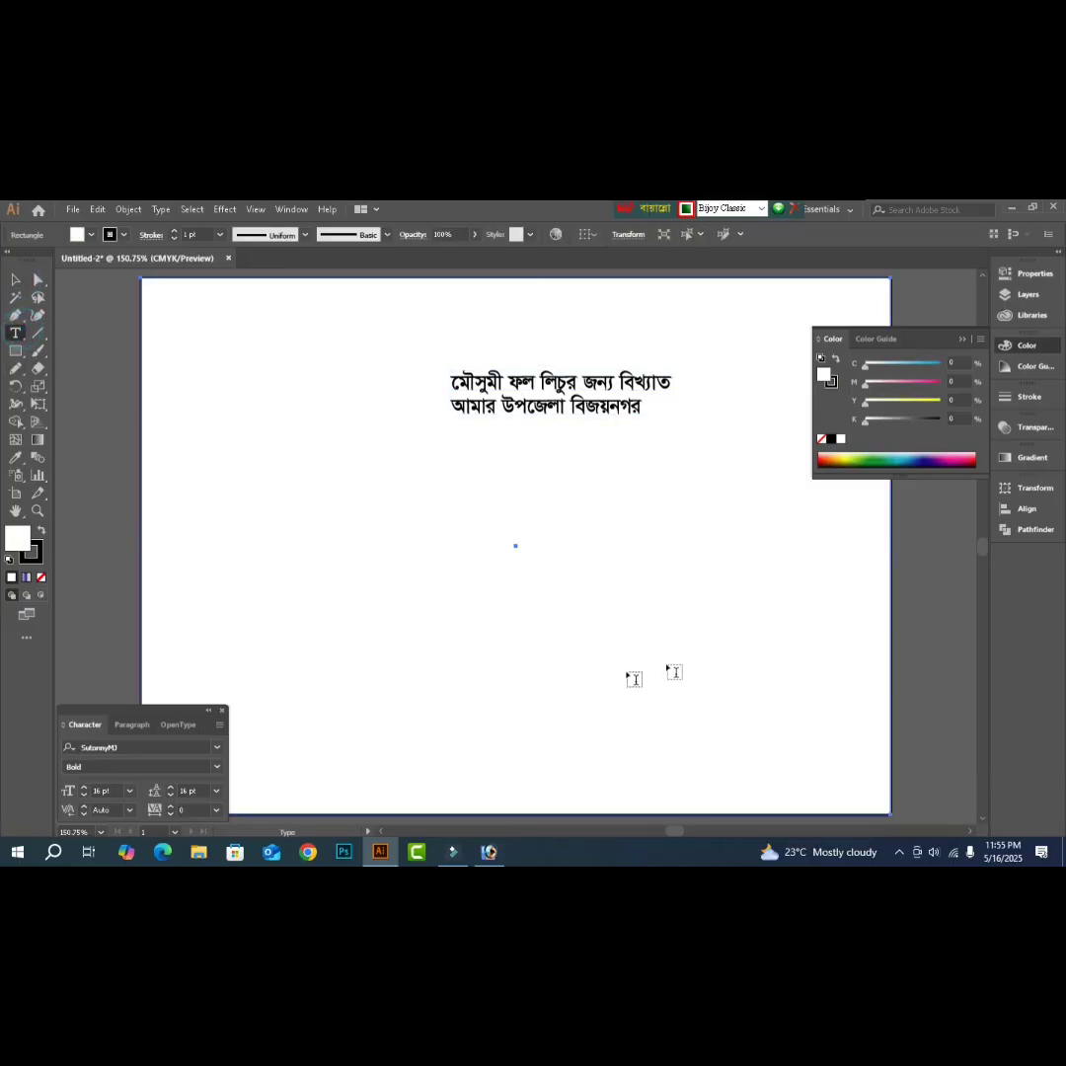
left_click(399, 697)
key("ctrl+v")
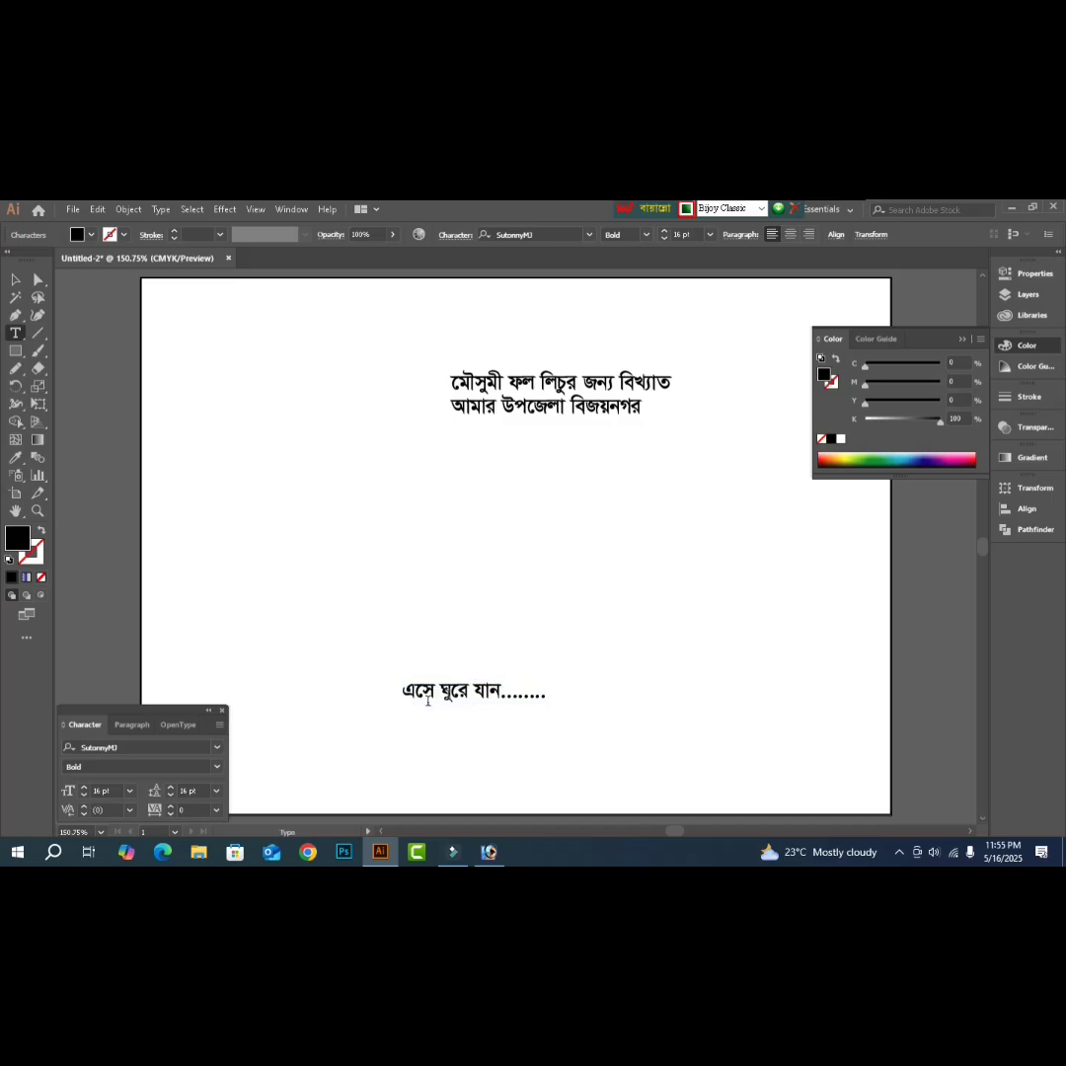
left_click(17, 282)
left_click_drag(480, 691, 568, 741)
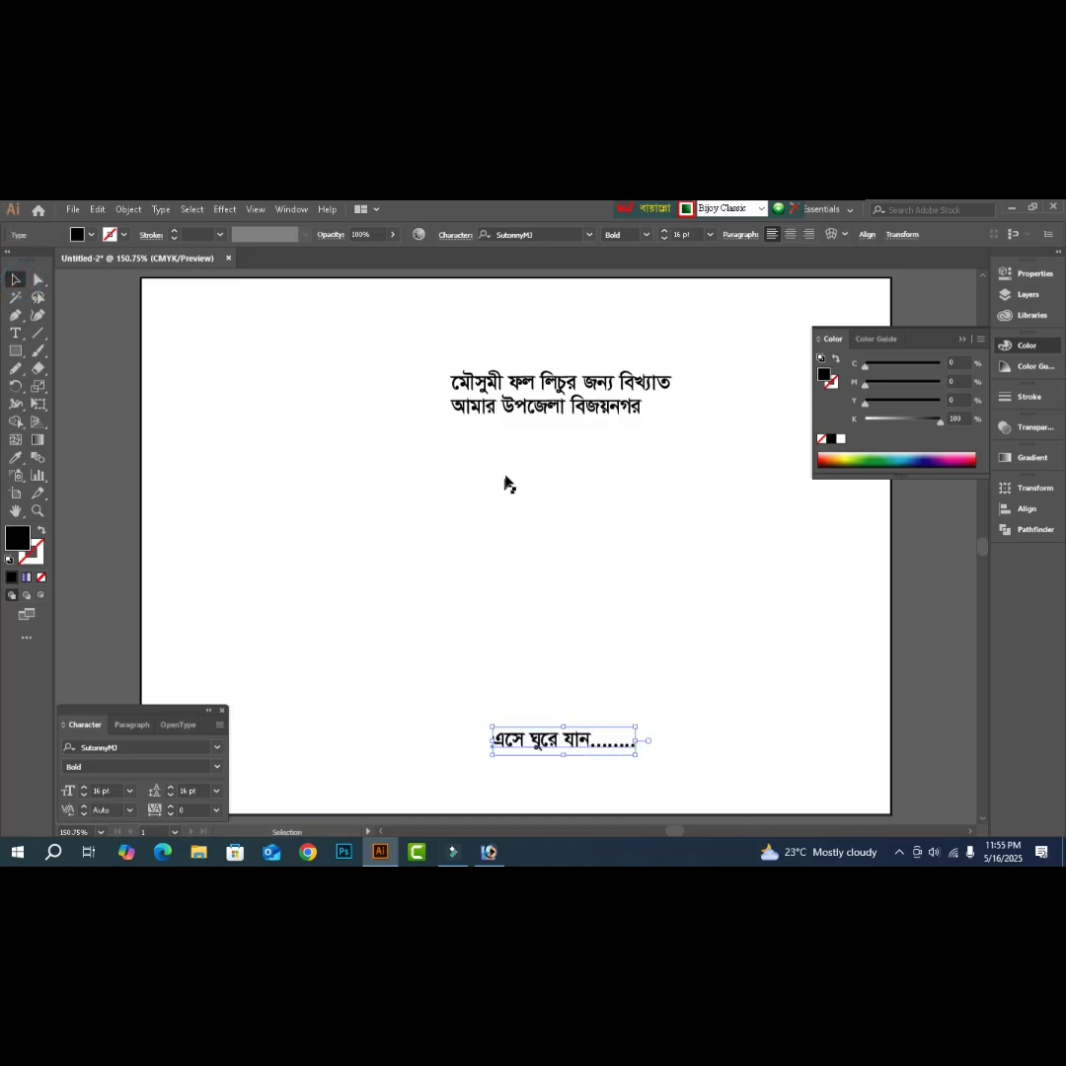
- Copy "মৌসুমী ফল লিচুর" and delete it from the two-line text, leaving "জন্য বিখ্যাত" as the first line
left_click(542, 399)
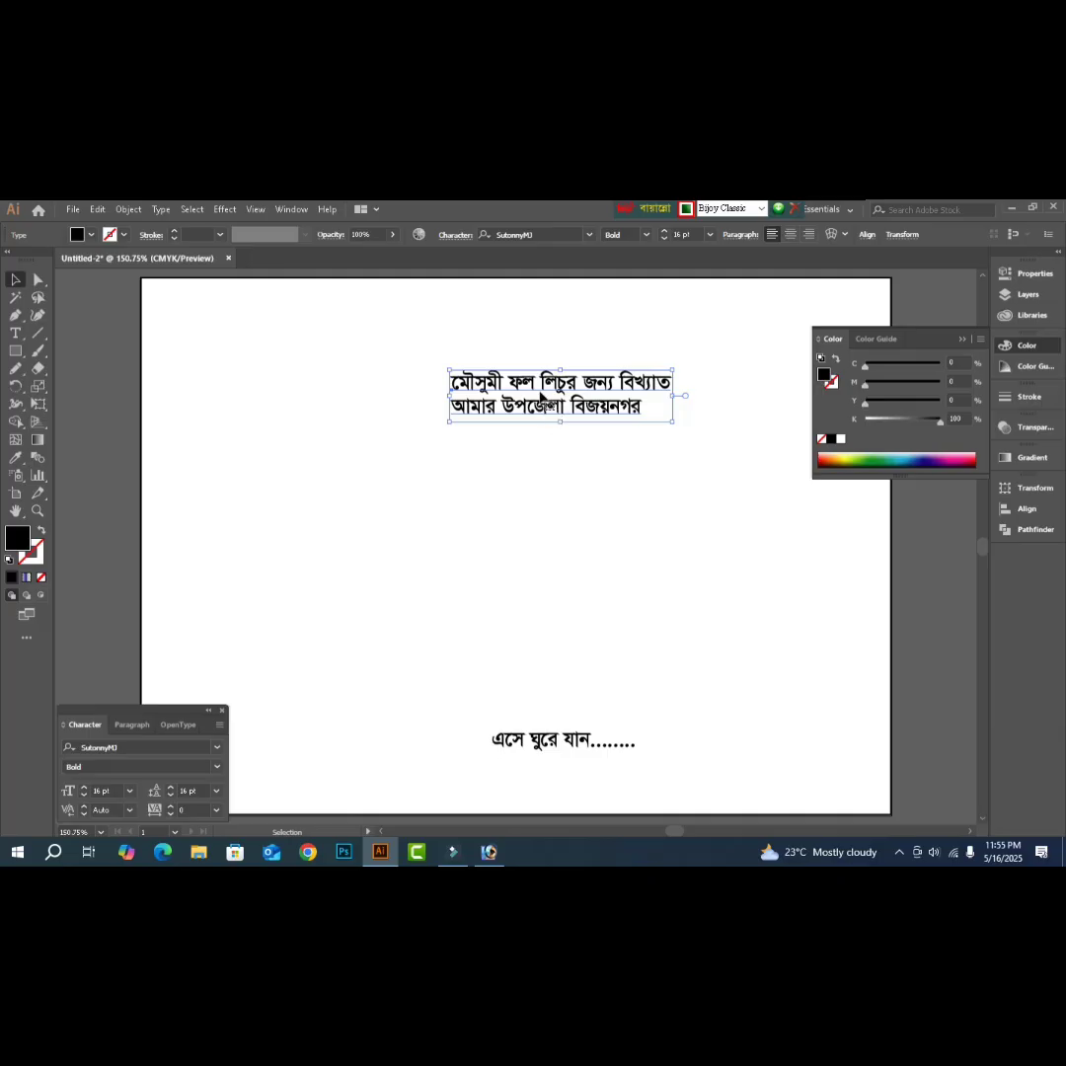
double_click(580, 381)
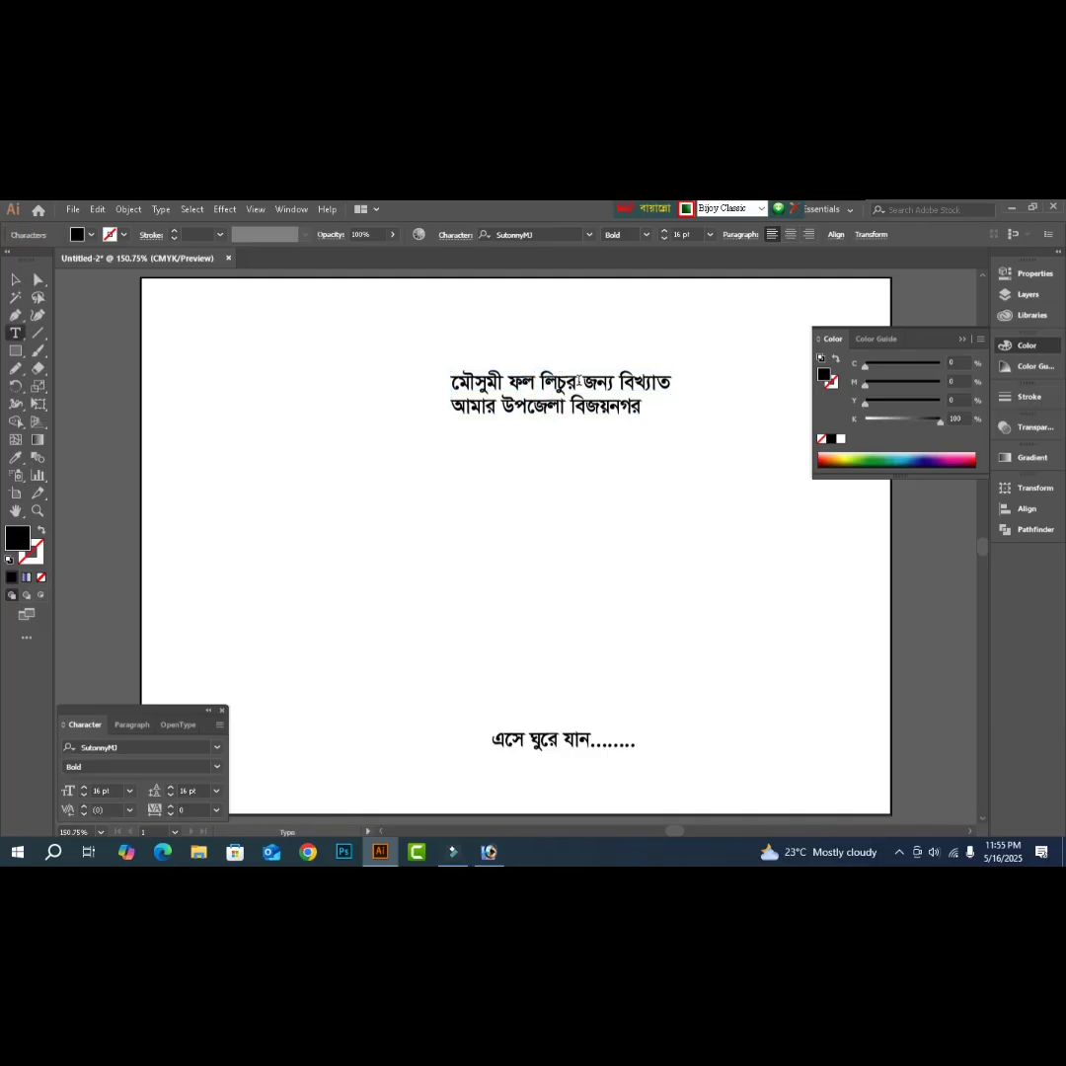
left_click_drag(580, 381, 325, 388)
key("ctrl+c")
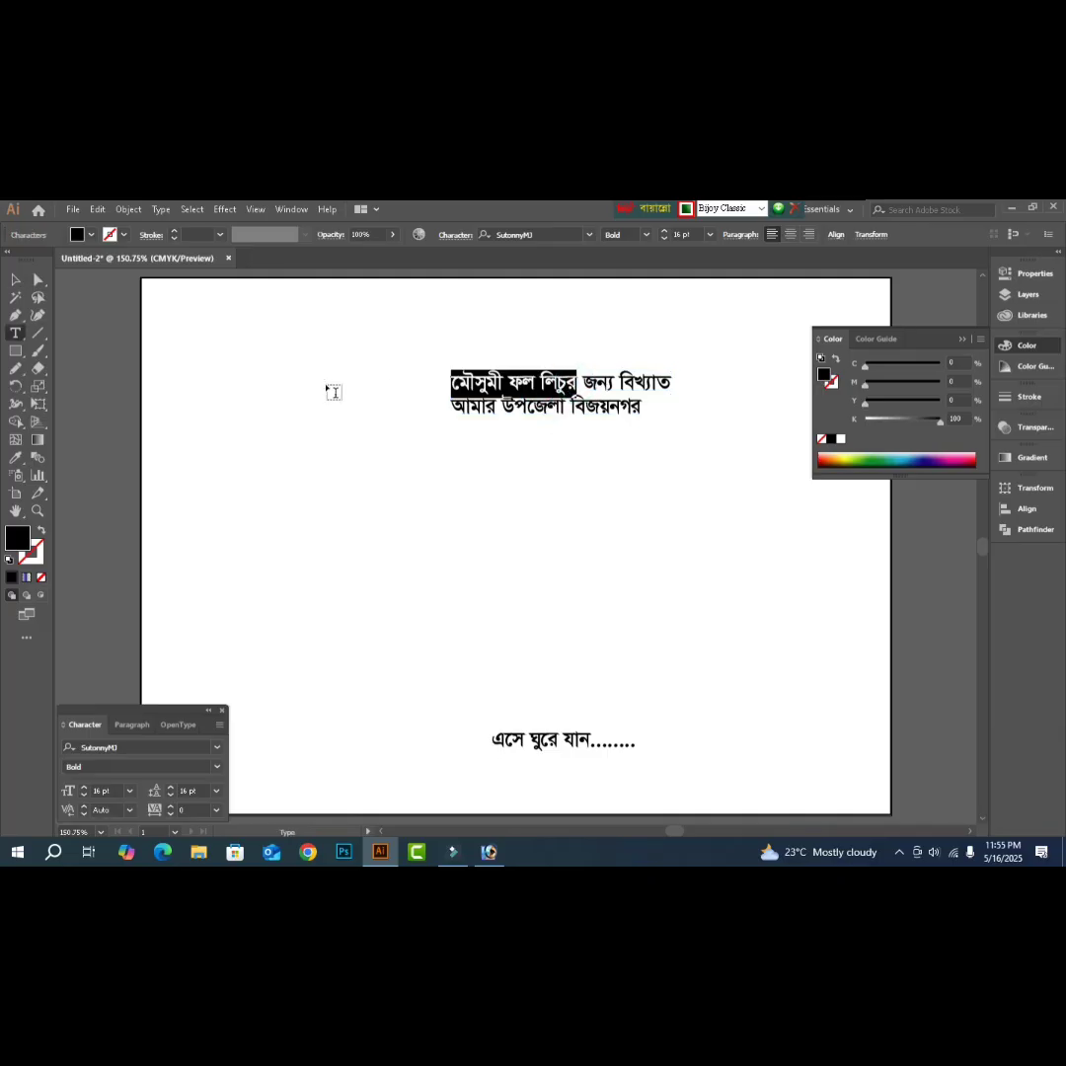
key("BackSpace")
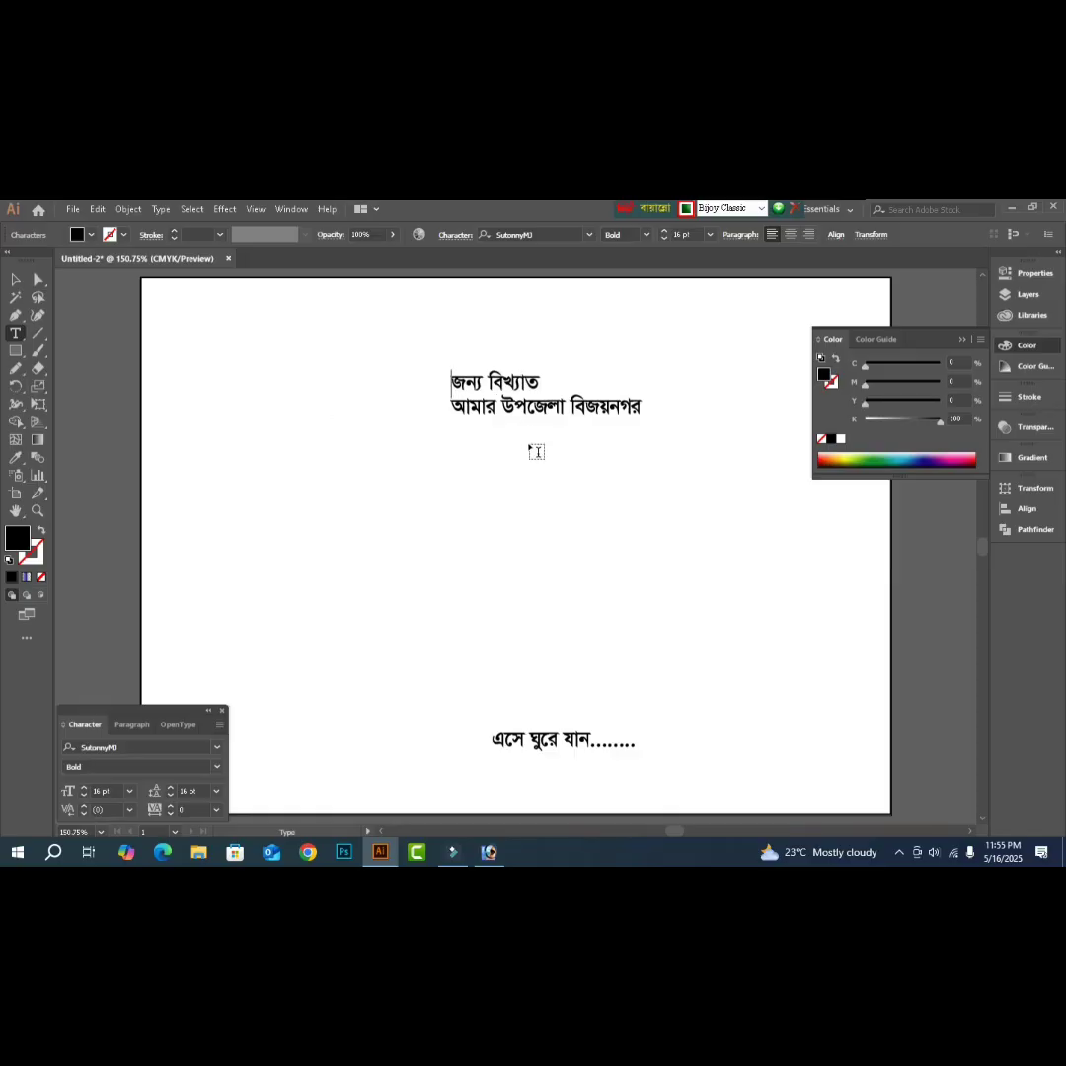
key("Delete")
left_click(16, 280)
- Move the remaining two-line text lower and paste "মৌসুমী ফল লিচুর" as its own text object above it
left_click(494, 383)
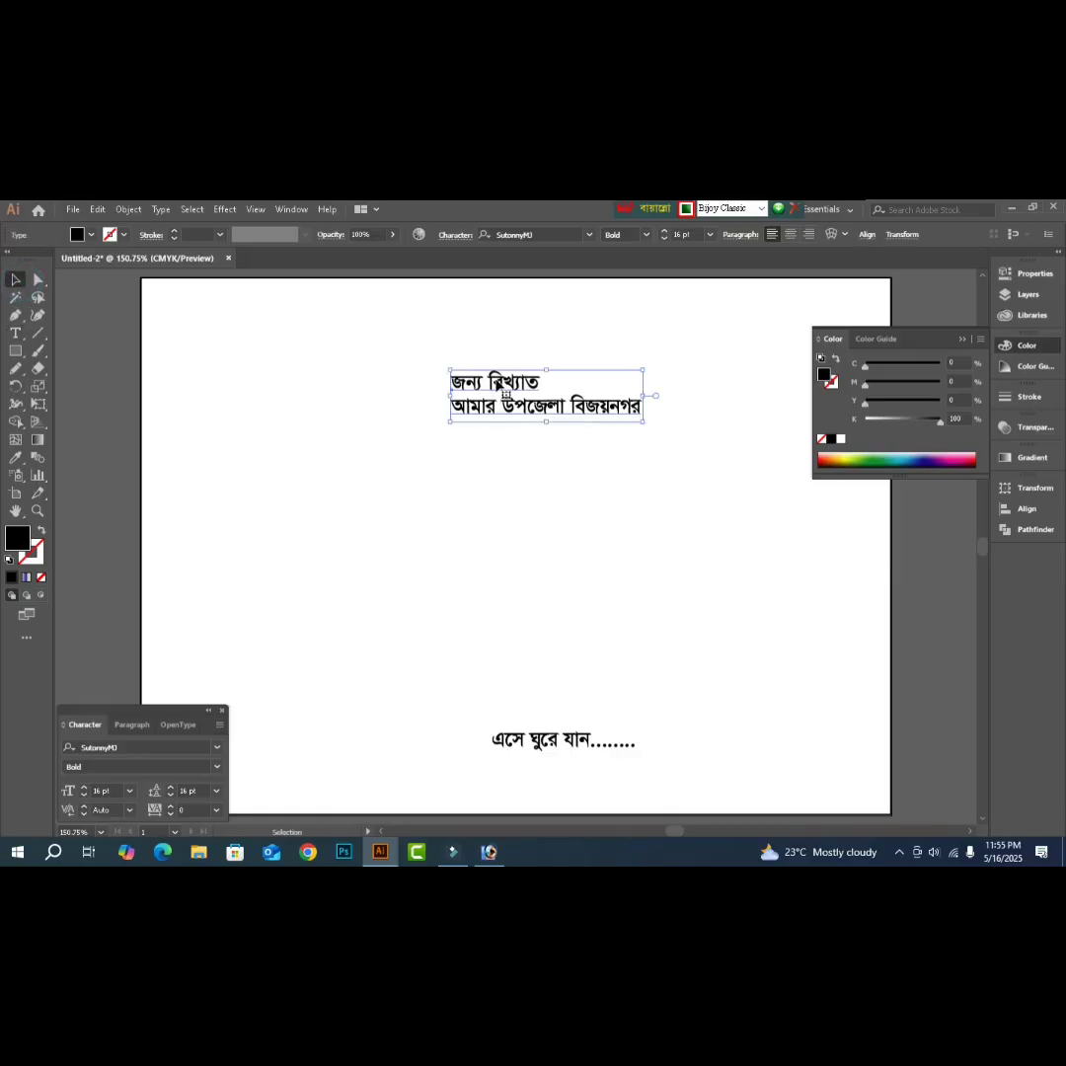
left_click_drag(493, 383, 508, 460)
key("ctrl")
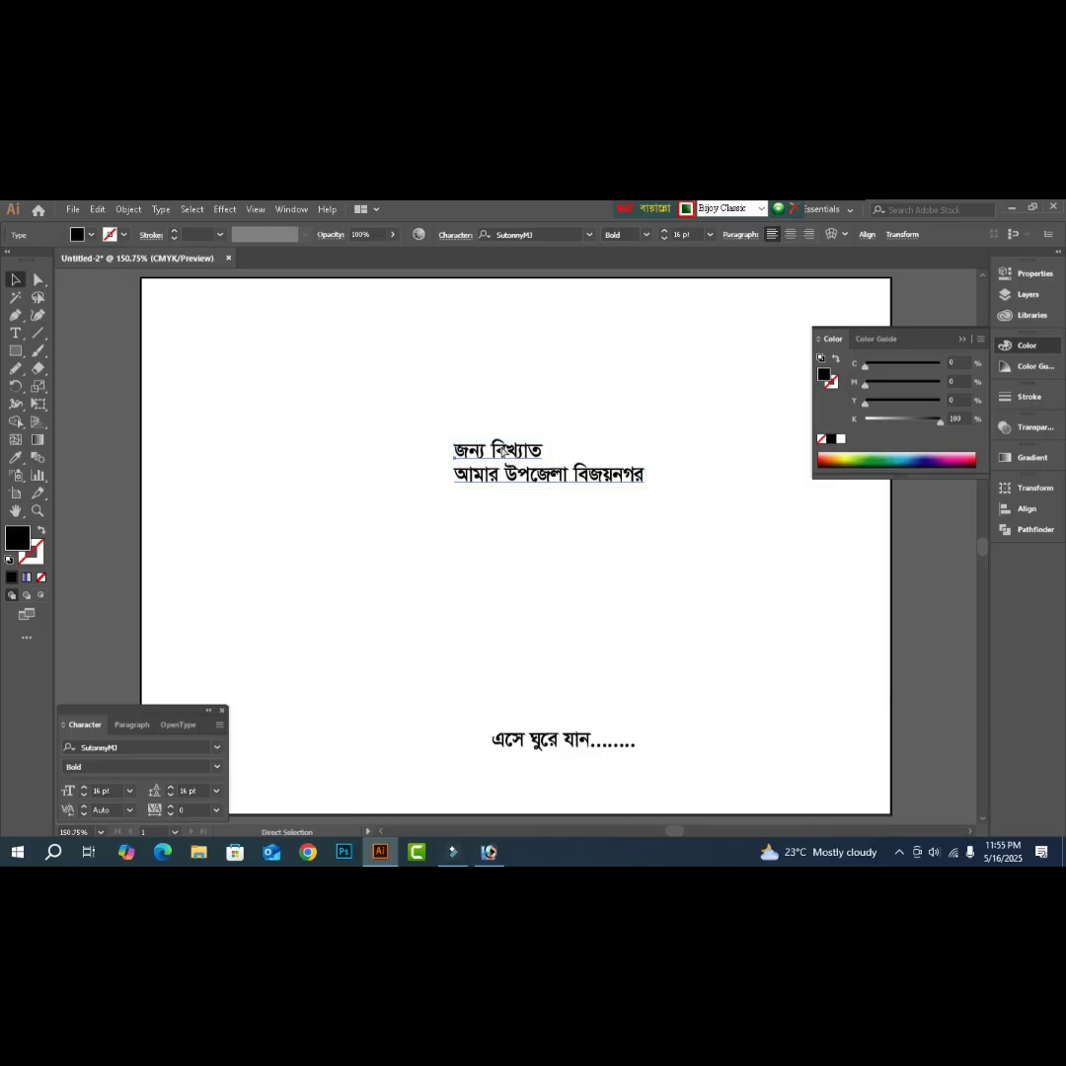
key("ctrl+v")
left_click_drag(514, 552, 598, 378)
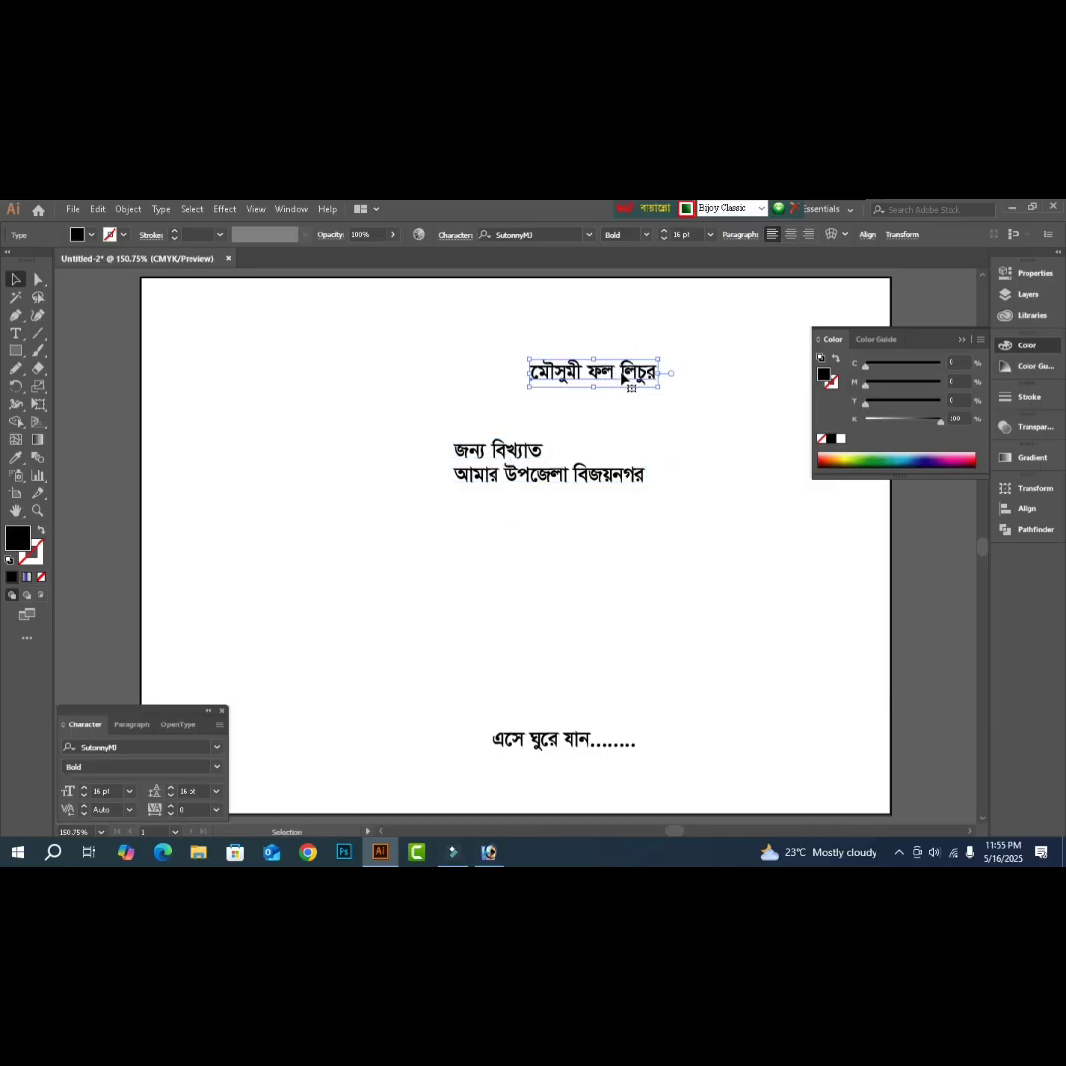
- Split the word "লিচুর" off into its own text object and place it just below "মৌসুমী ফল"
double_click(622, 372)
key("shift+End")
key("ctrl+c")
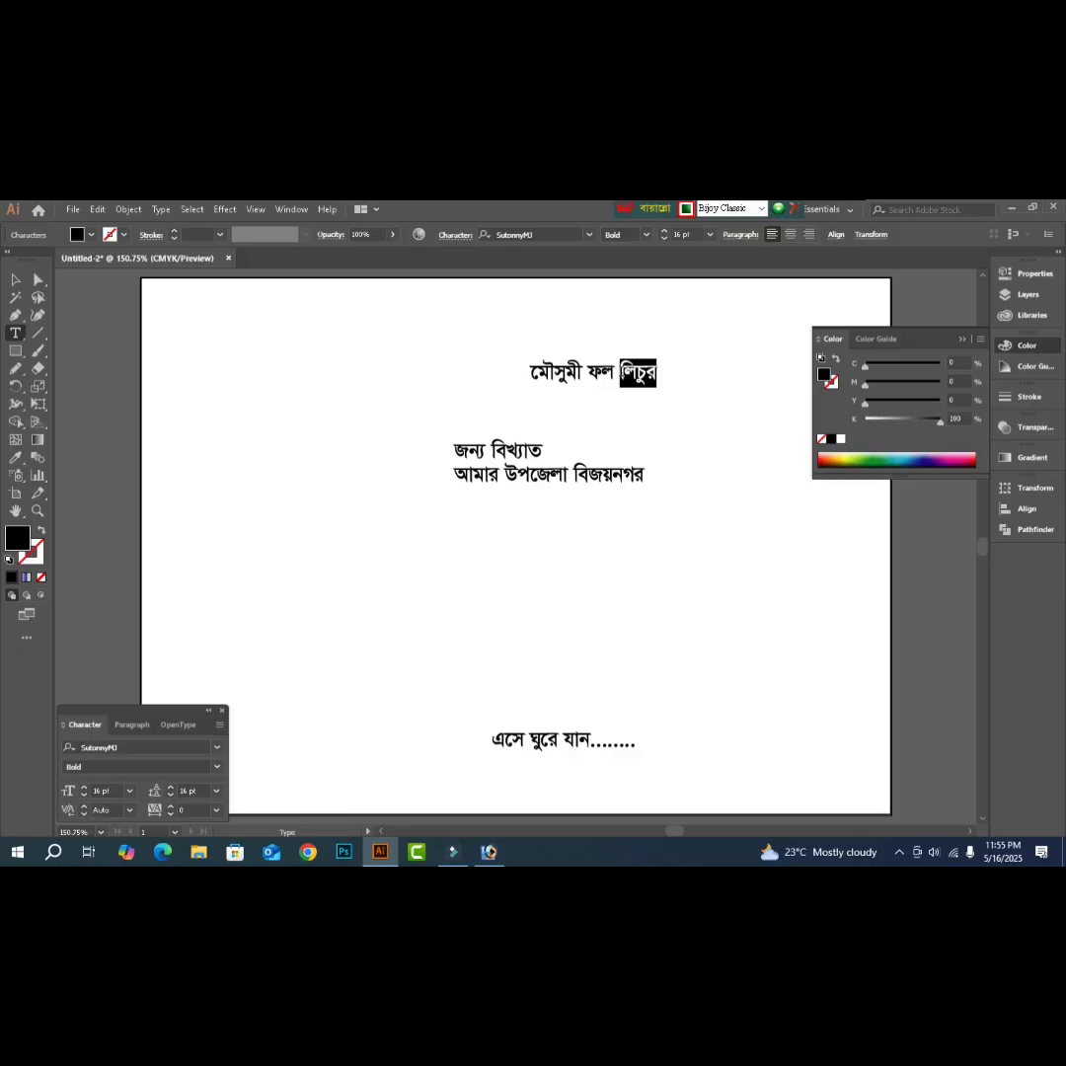
key("BackSpace")
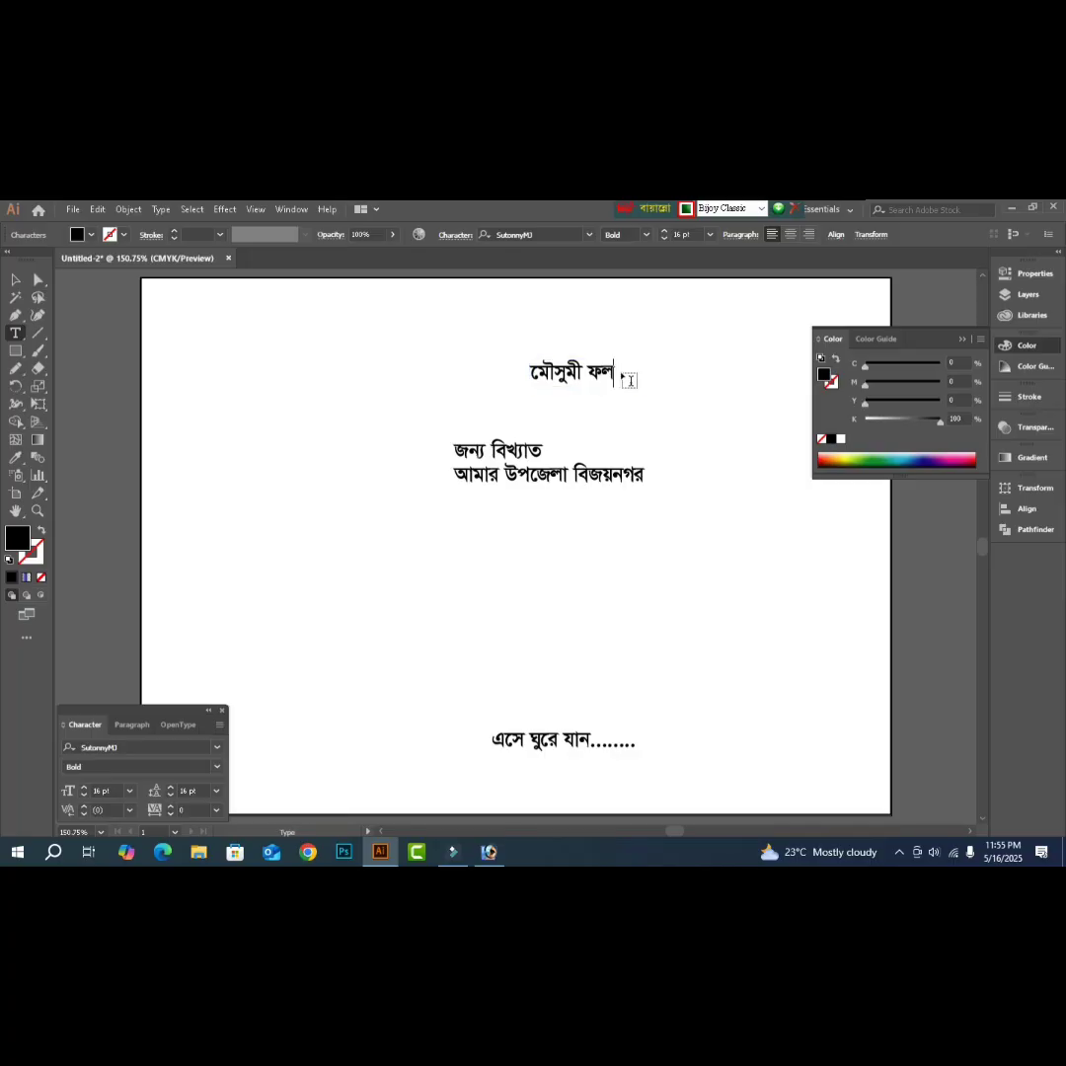
key("Escape")
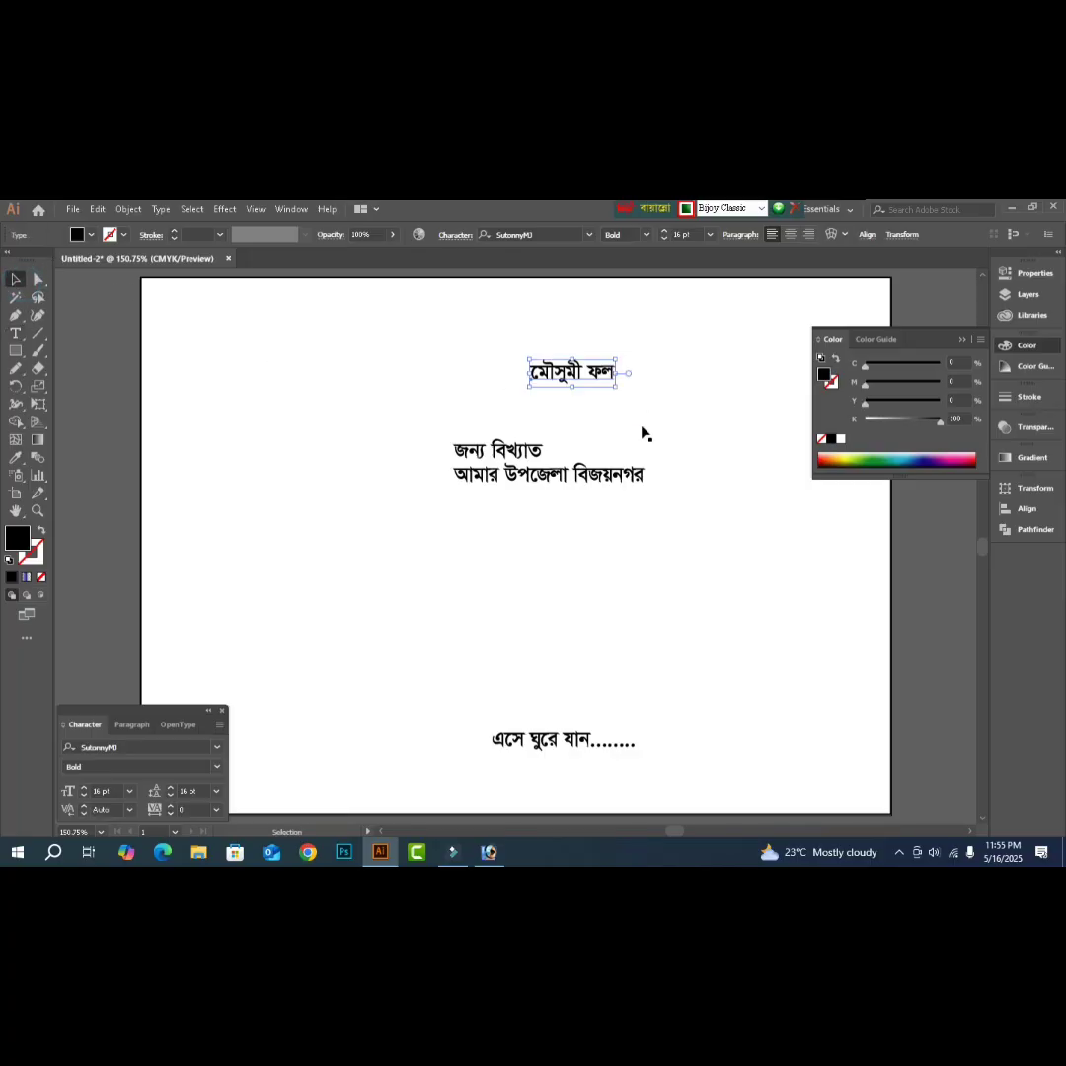
key("ctrl+v")
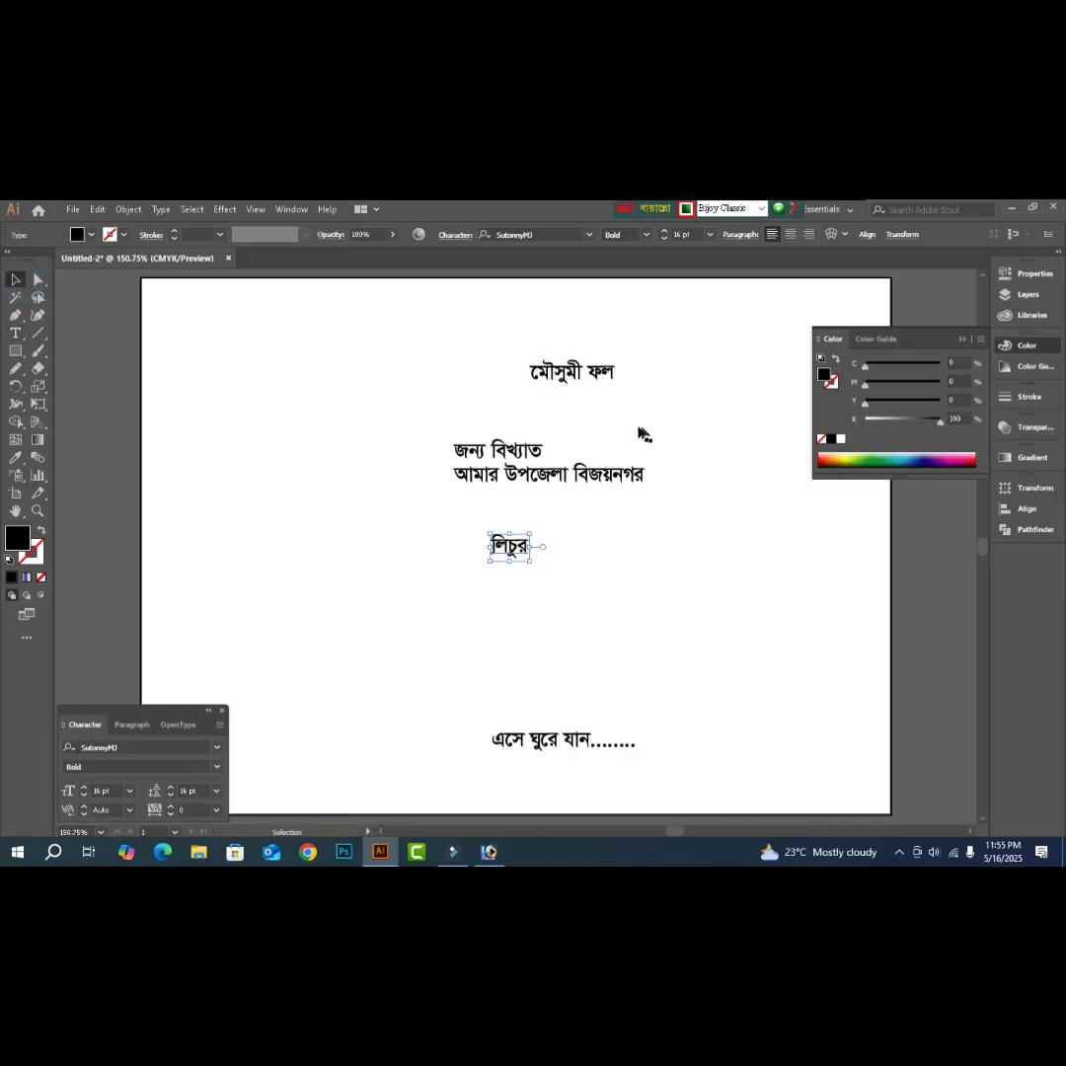
left_click_drag(513, 549, 583, 420)
- Move the two-line text lower and split "জন্য বিখ্যাত" into its own text object above "আমার উপজেলা বিজয়নগর"
left_click_drag(506, 462, 527, 553)
double_click(520, 541)
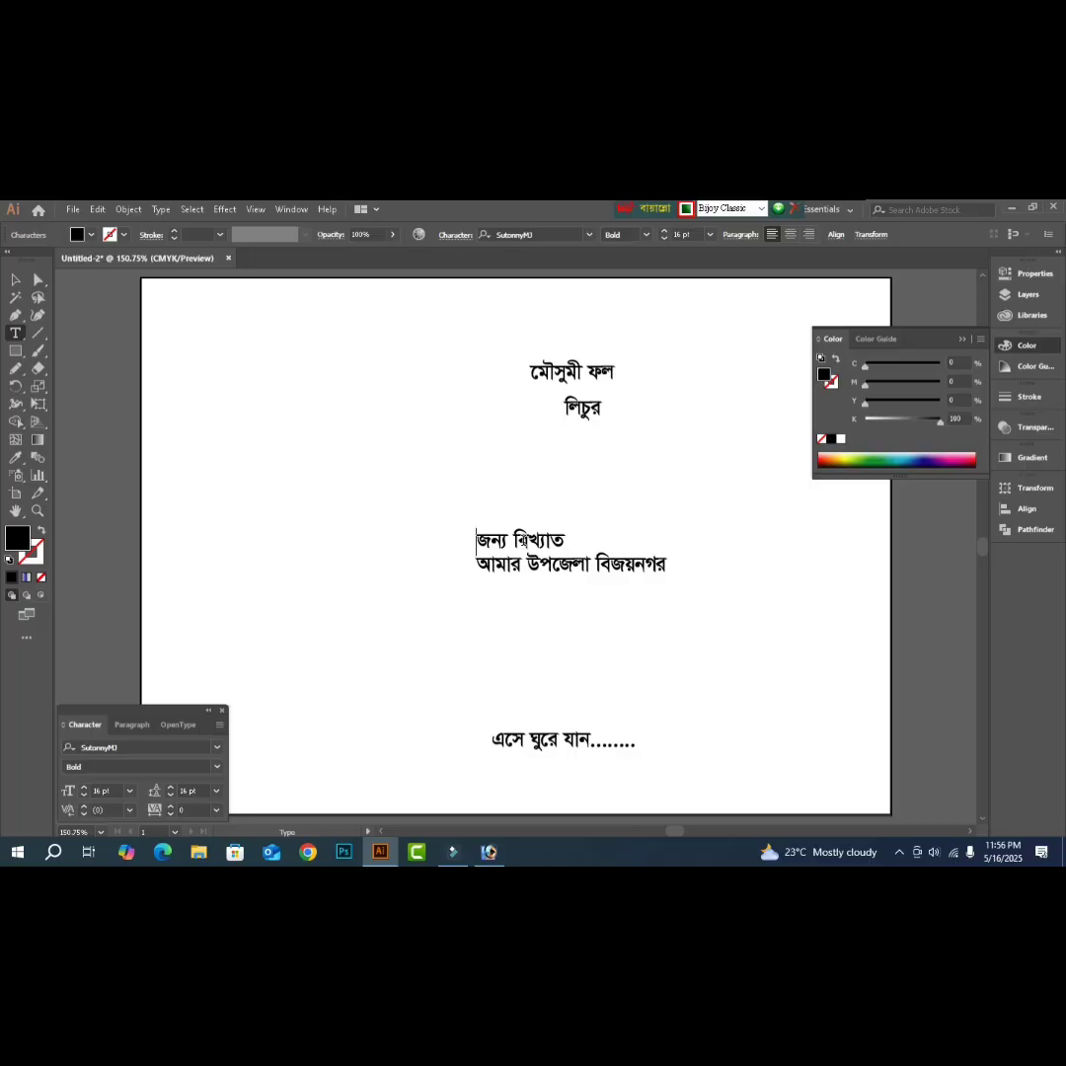
left_click_drag(476, 541, 566, 542)
key("ctrl+c")
key("Delete")
key("Delete")
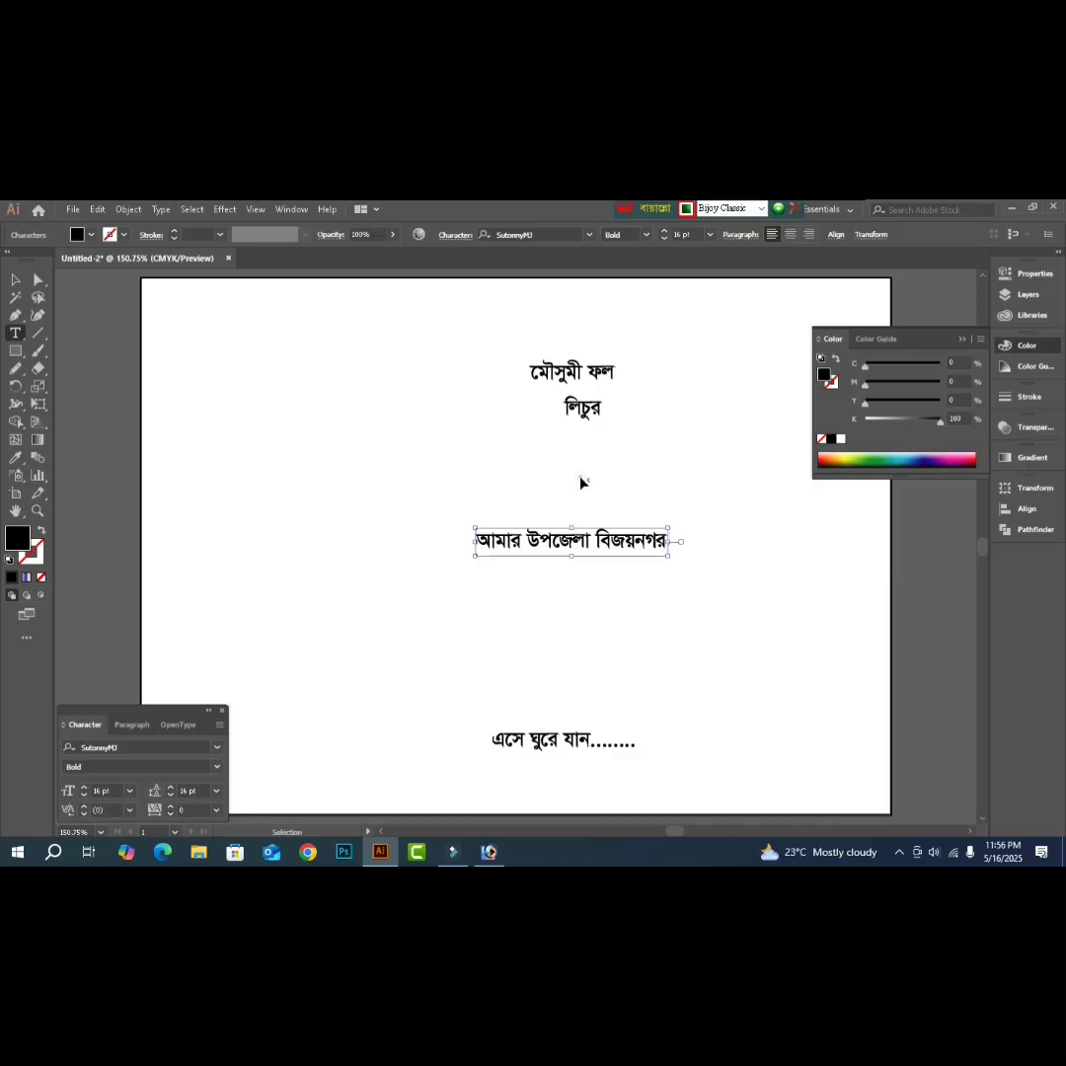
left_click(579, 479, "ctrl")
left_click(570, 480)
key("ctrl+v")
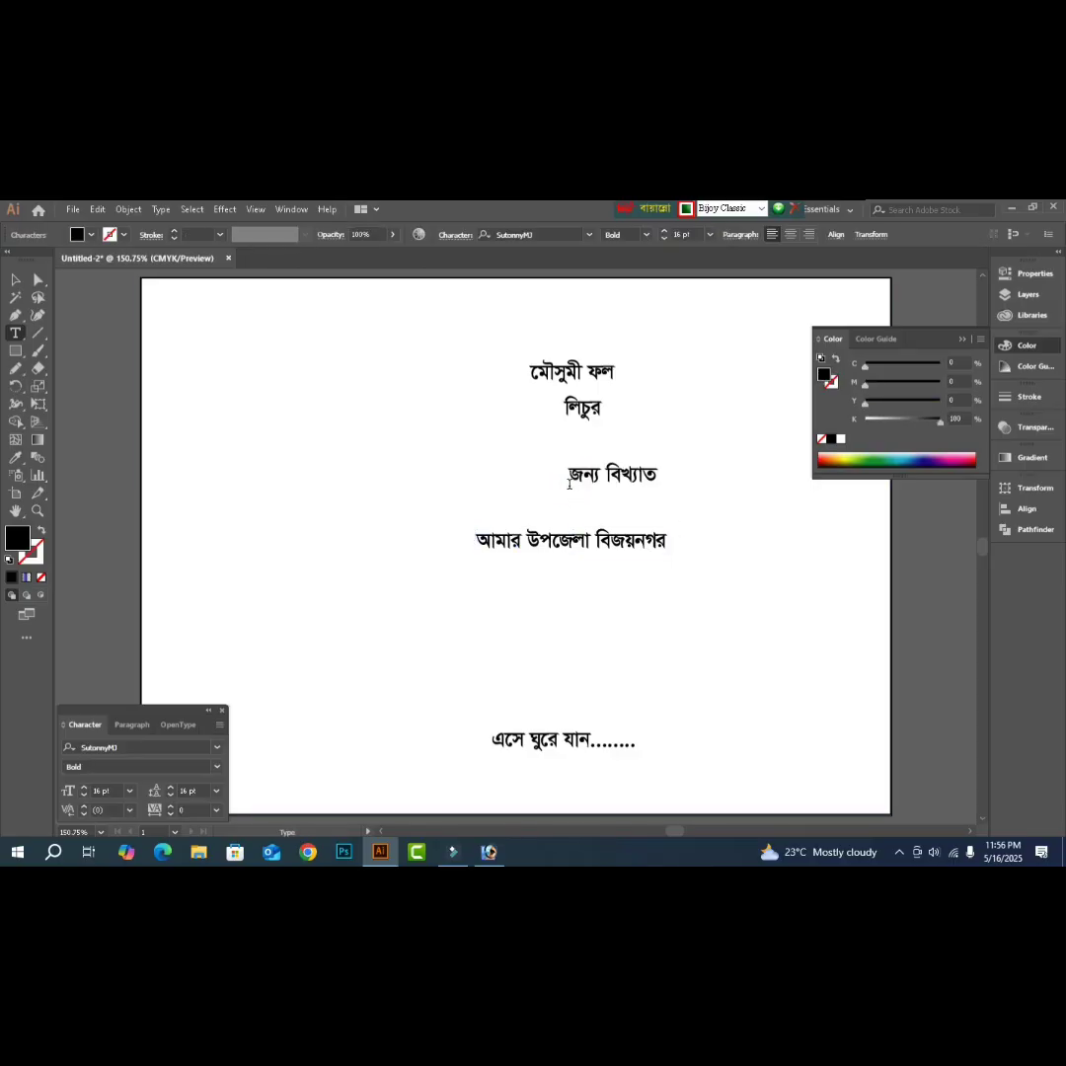
left_click(21, 279)
left_click(592, 474)
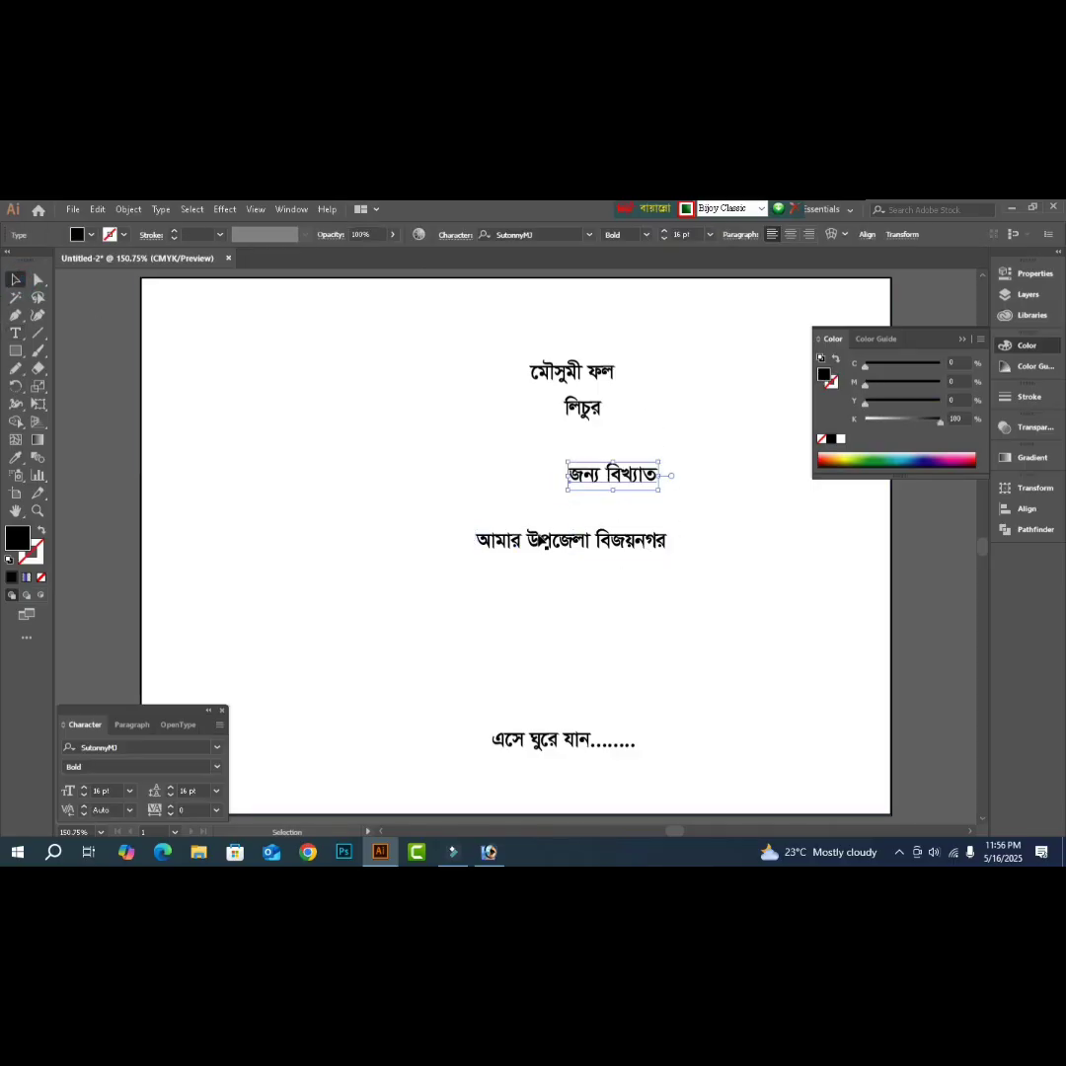
- Separate "বিজয়নগর" from the "আমার উপজেলা বিজয়নগর" line and place it as its own text object below "আমার উপজেলা"
left_click(543, 538)
double_click(589, 546)
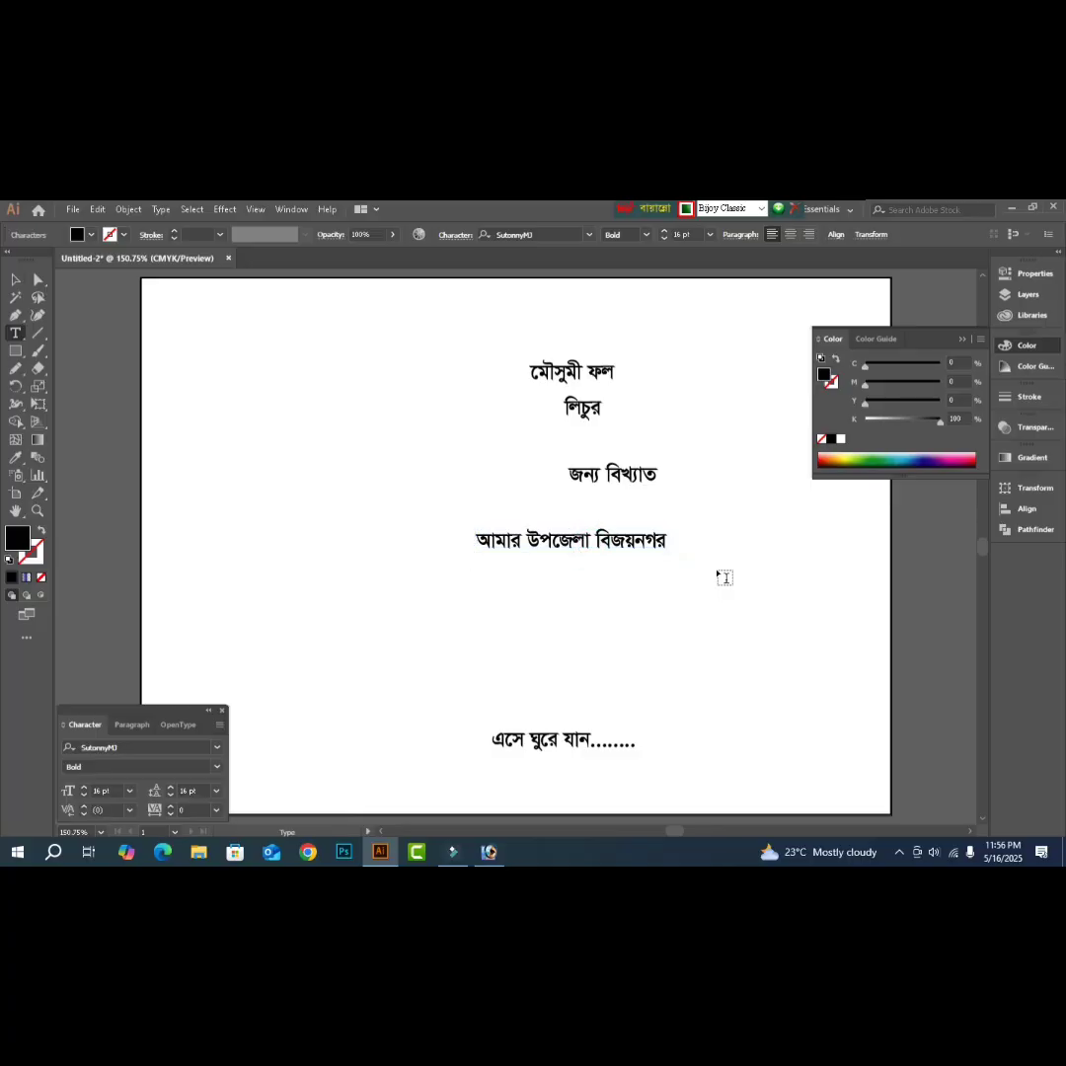
key("Delete")
key("shift+End")
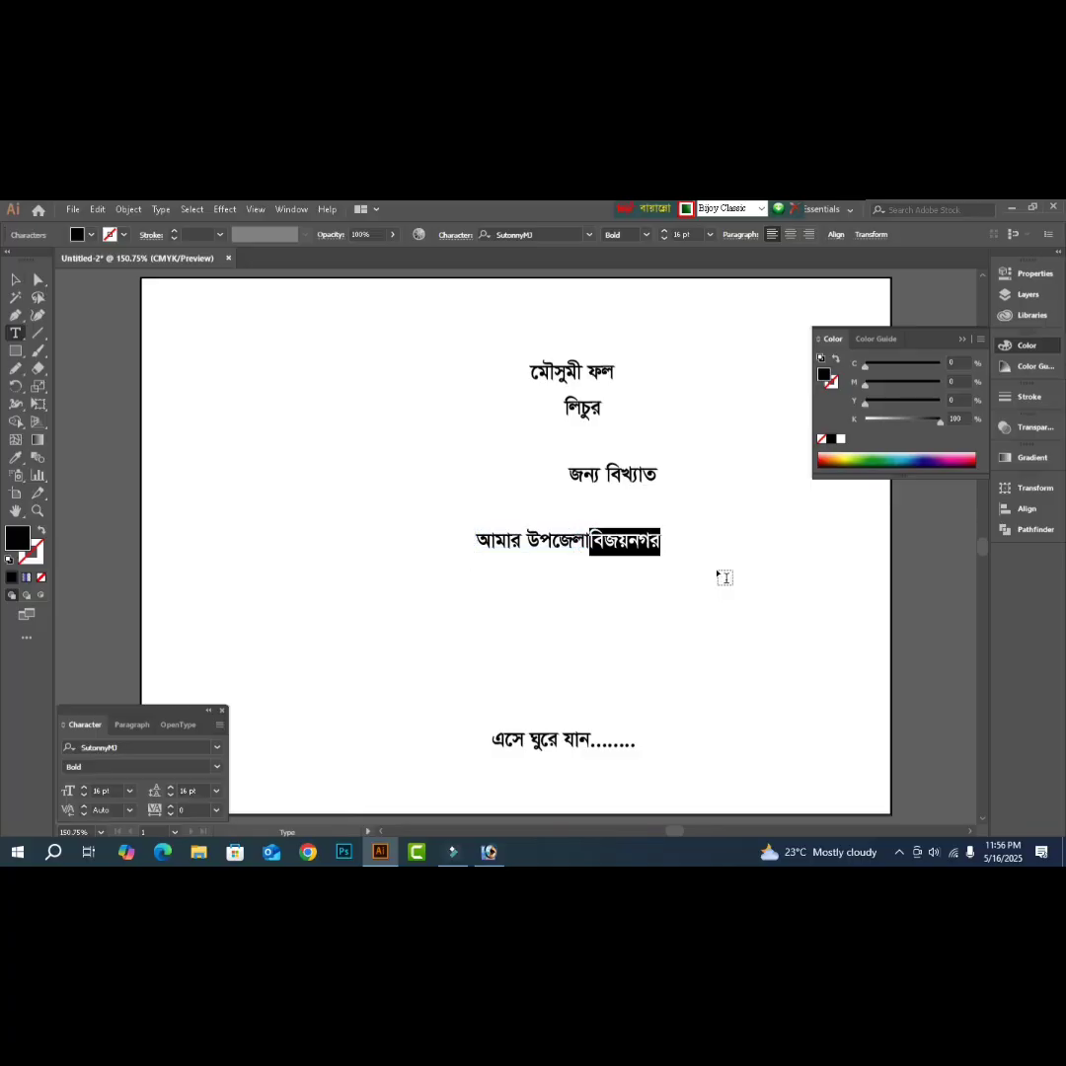
key("Delete")
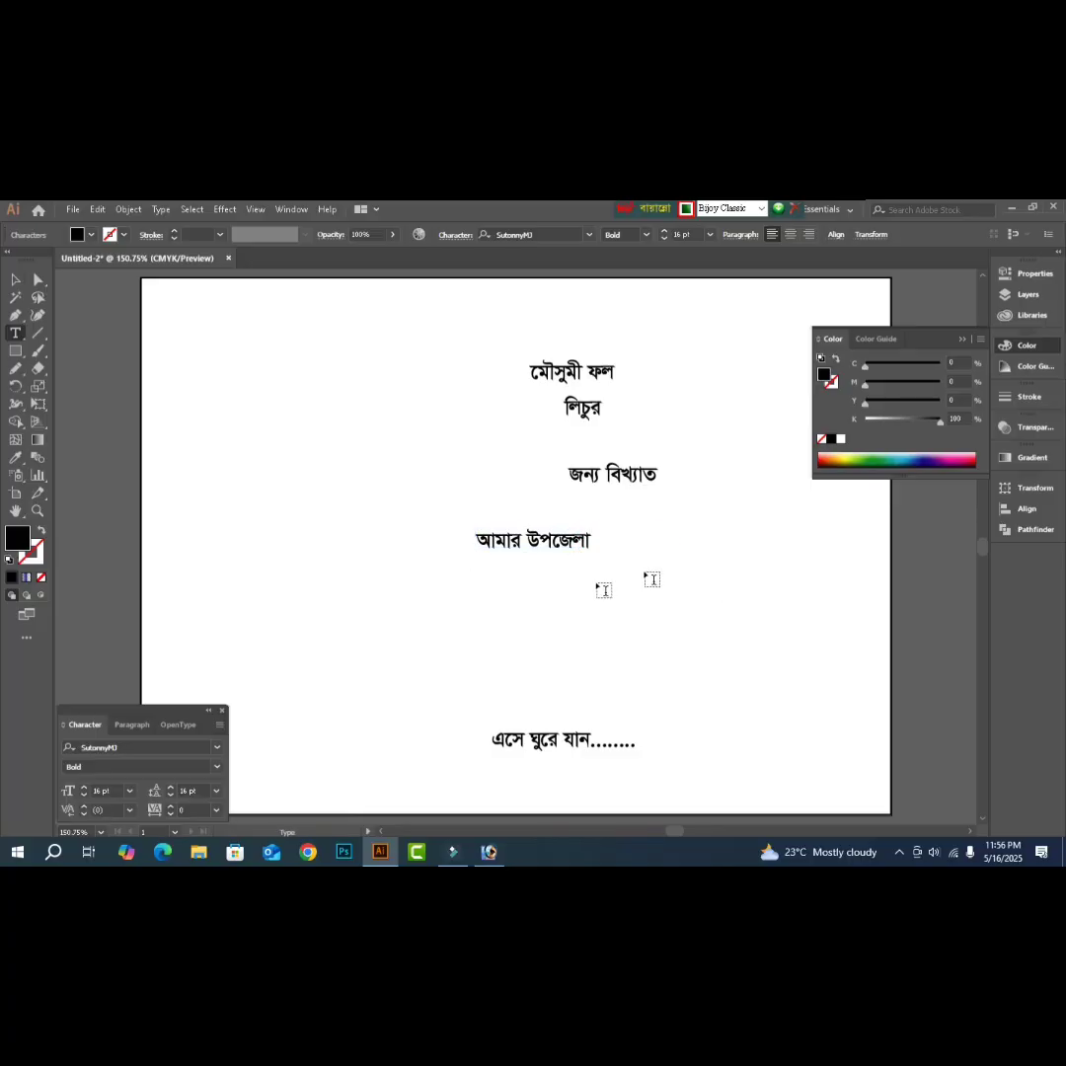
left_click(528, 614, "ctrl")
type("বিজয়নগর")
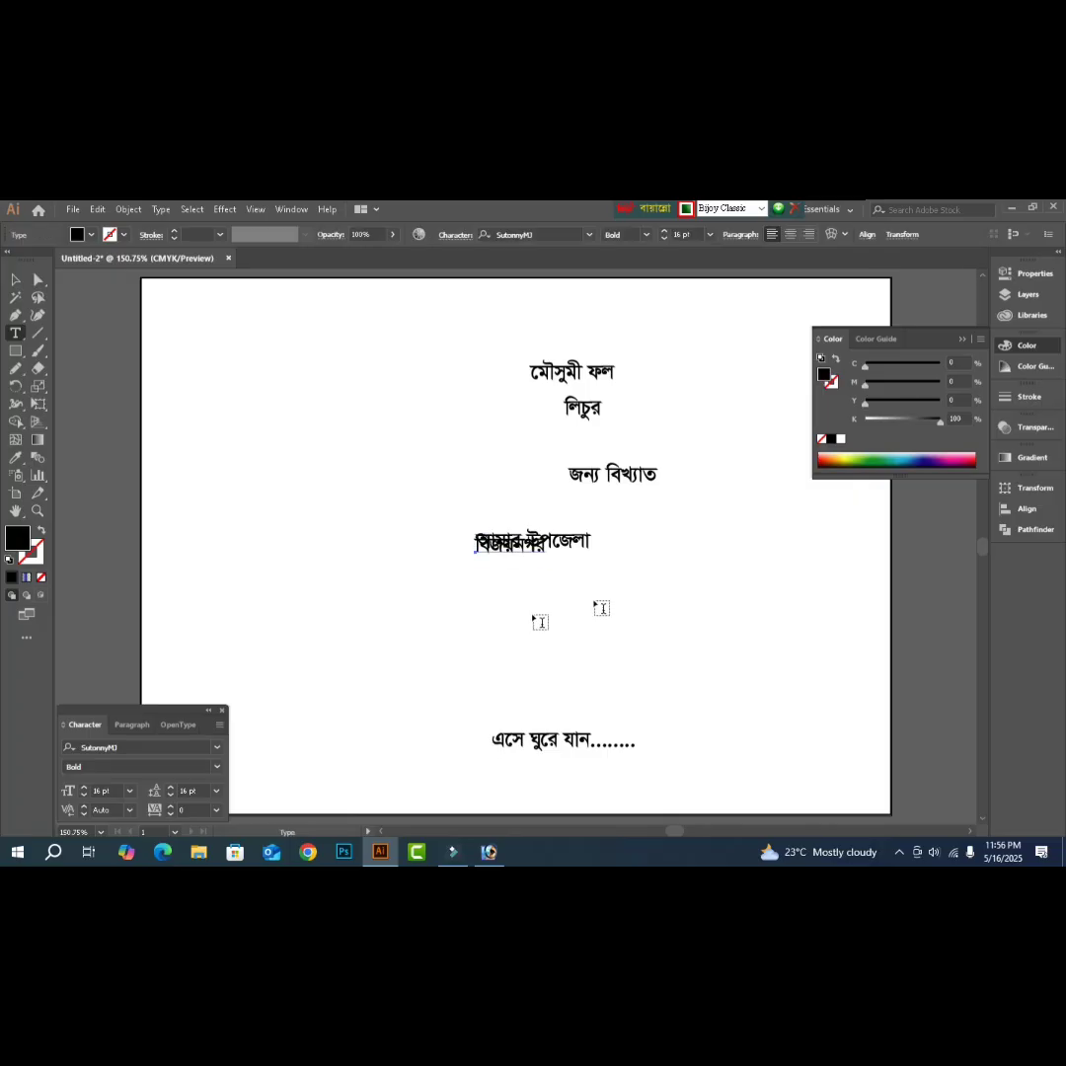
left_click(17, 281)
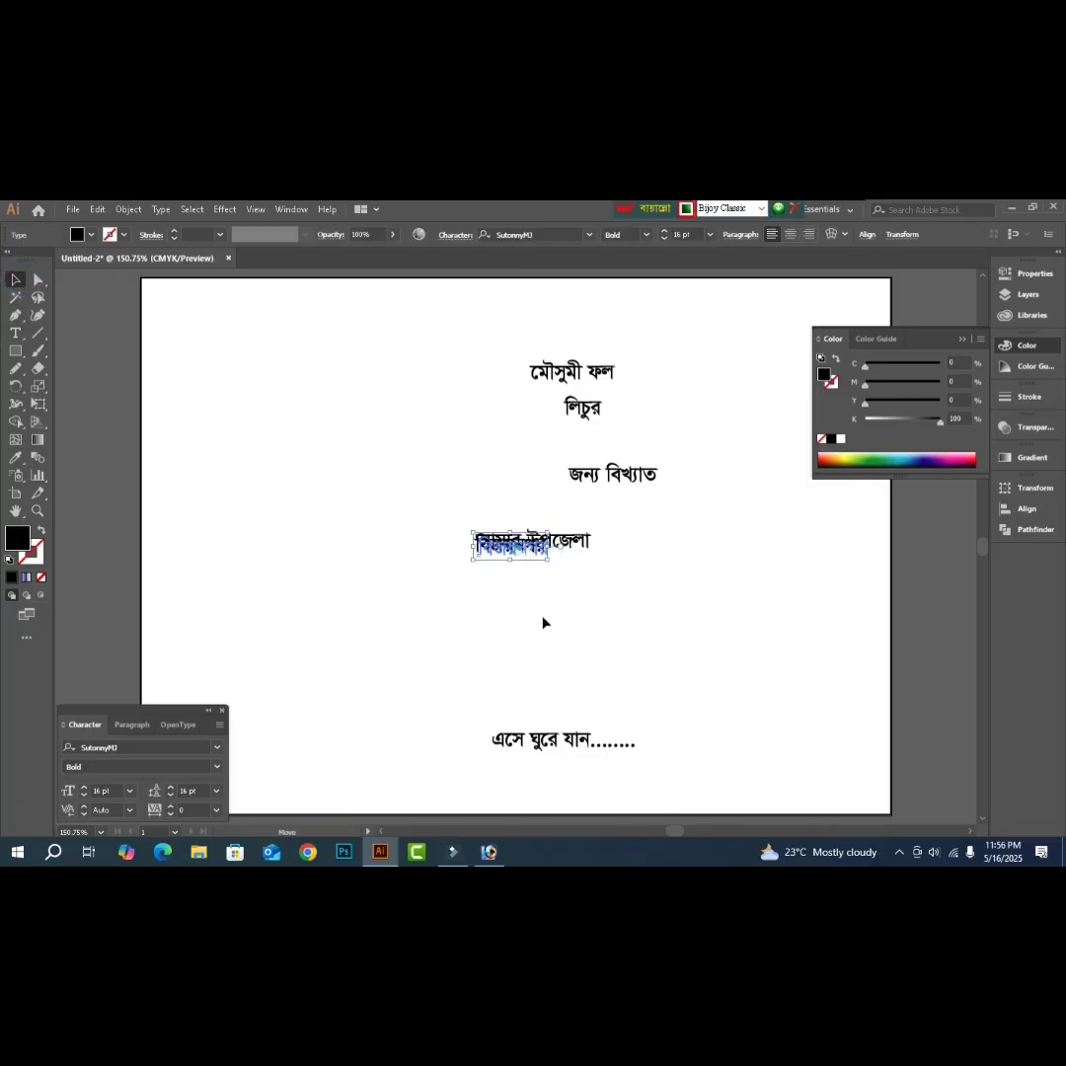
left_click_drag(517, 552, 557, 609)
- Switch the keyboard layout to English and return to the Selection tool with nothing selected
left_click(701, 669)
key("Tab")
scroll(667, 665, "down", 3)
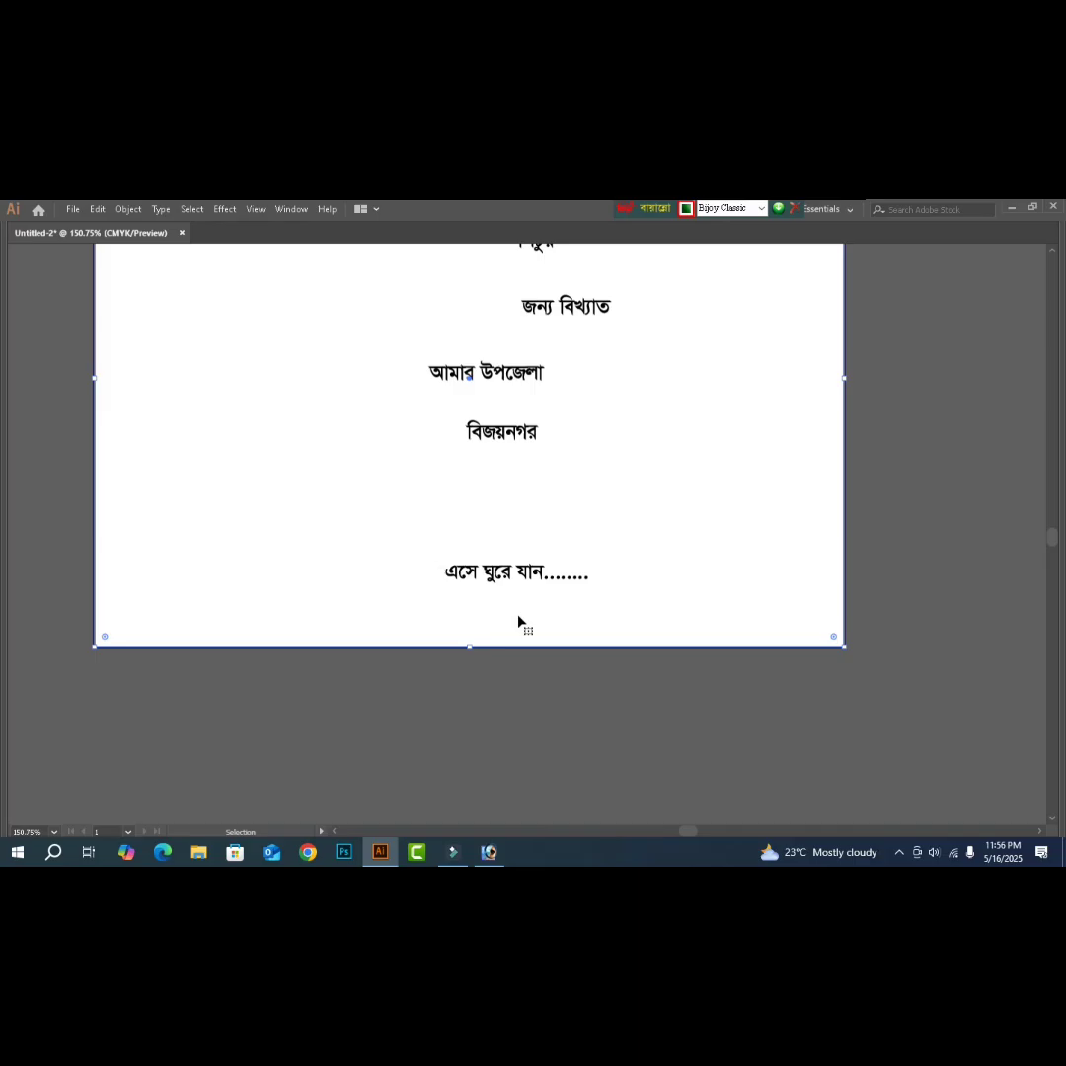
key("g")
key("Tab")
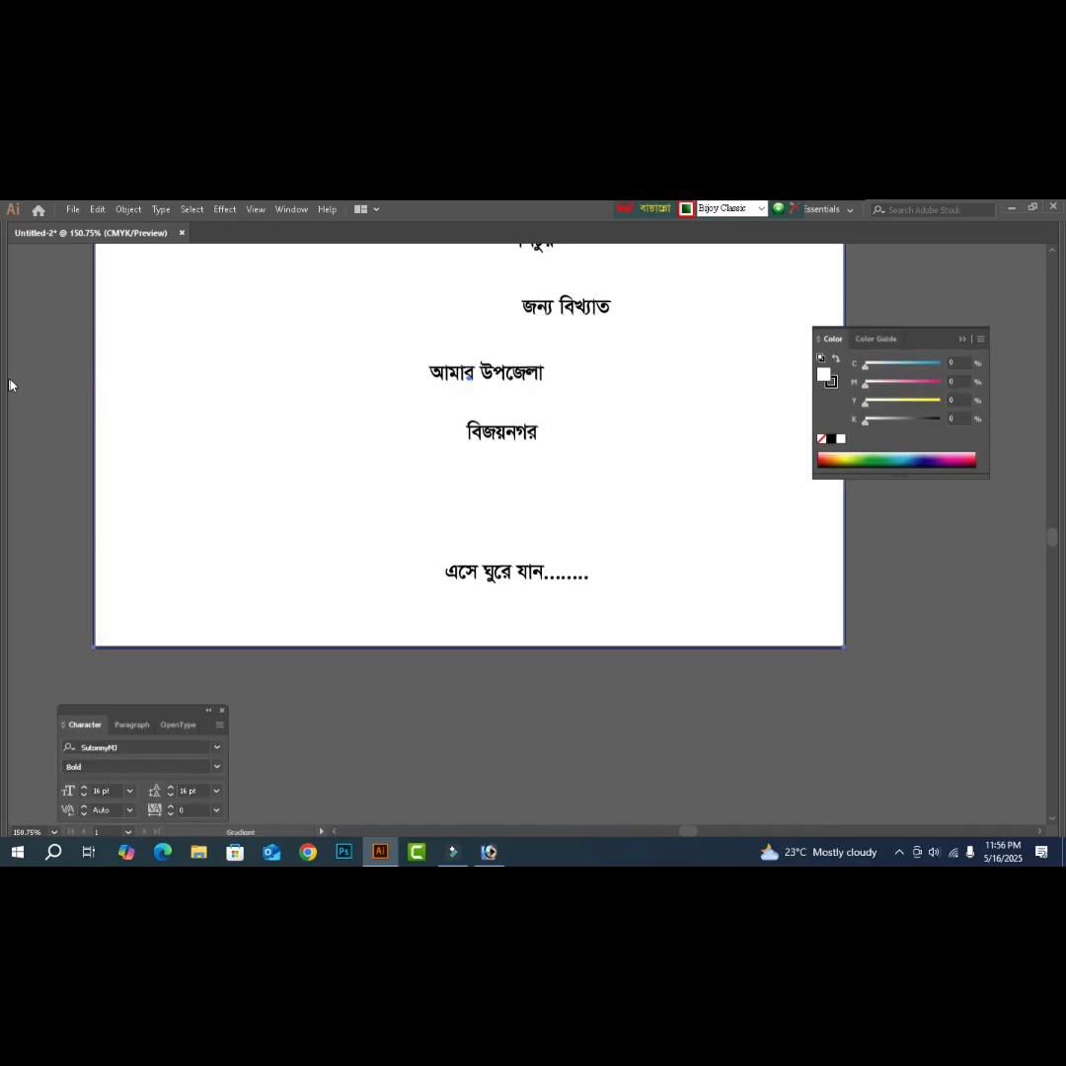
key("ctrl+alt+b")
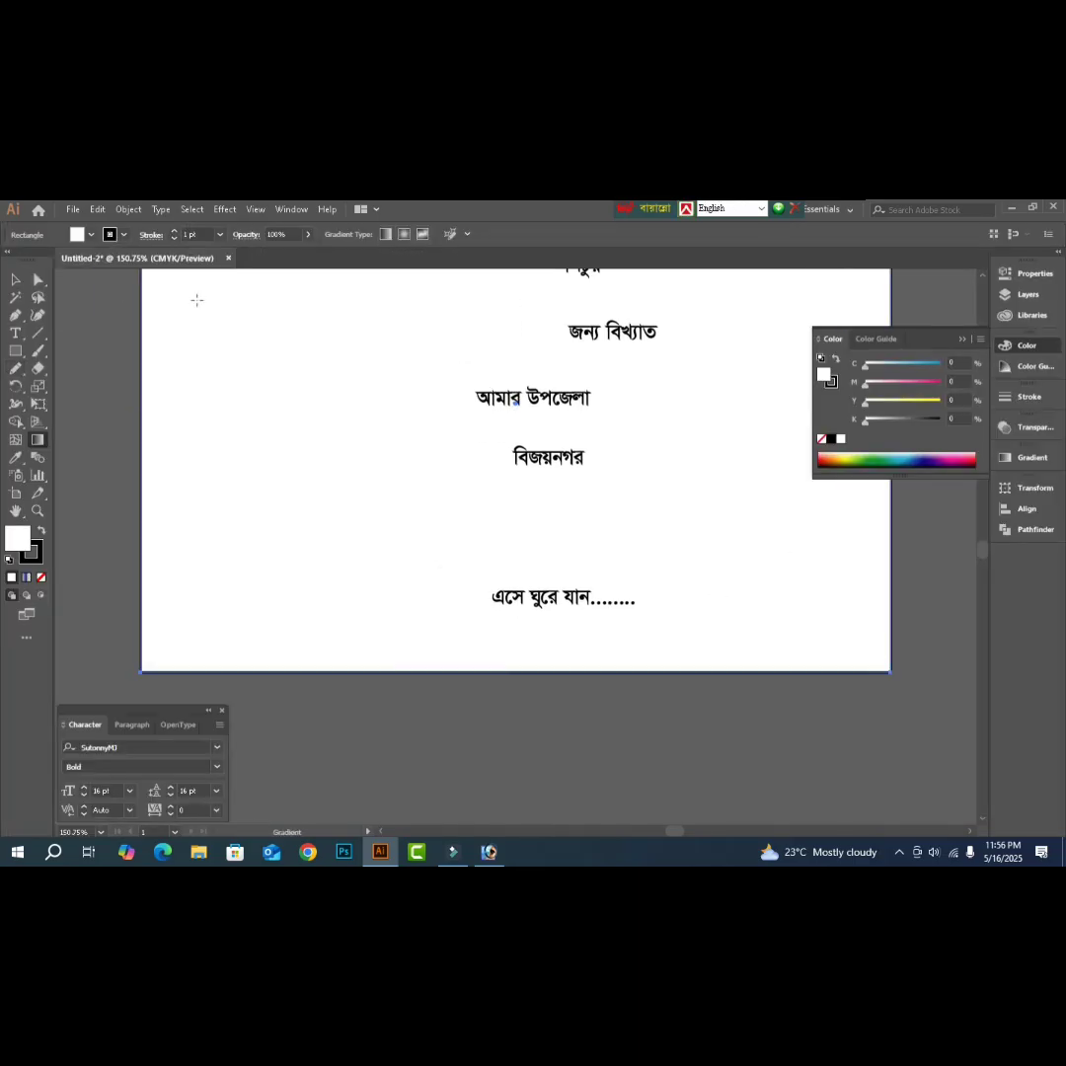
left_click(15, 280)
left_click(483, 729)
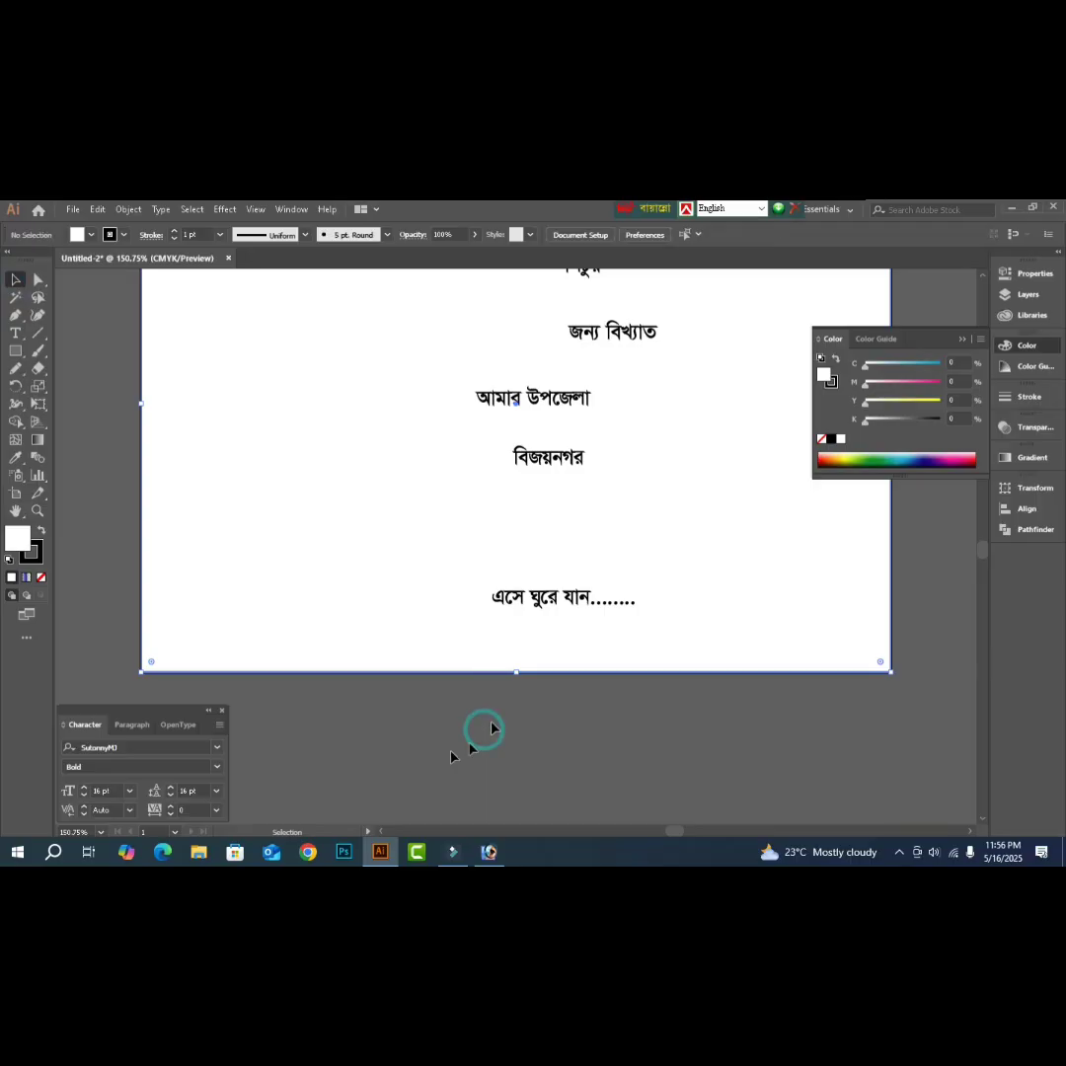
- Lock the white background rectangle that fills the artboard
left_click(341, 617)
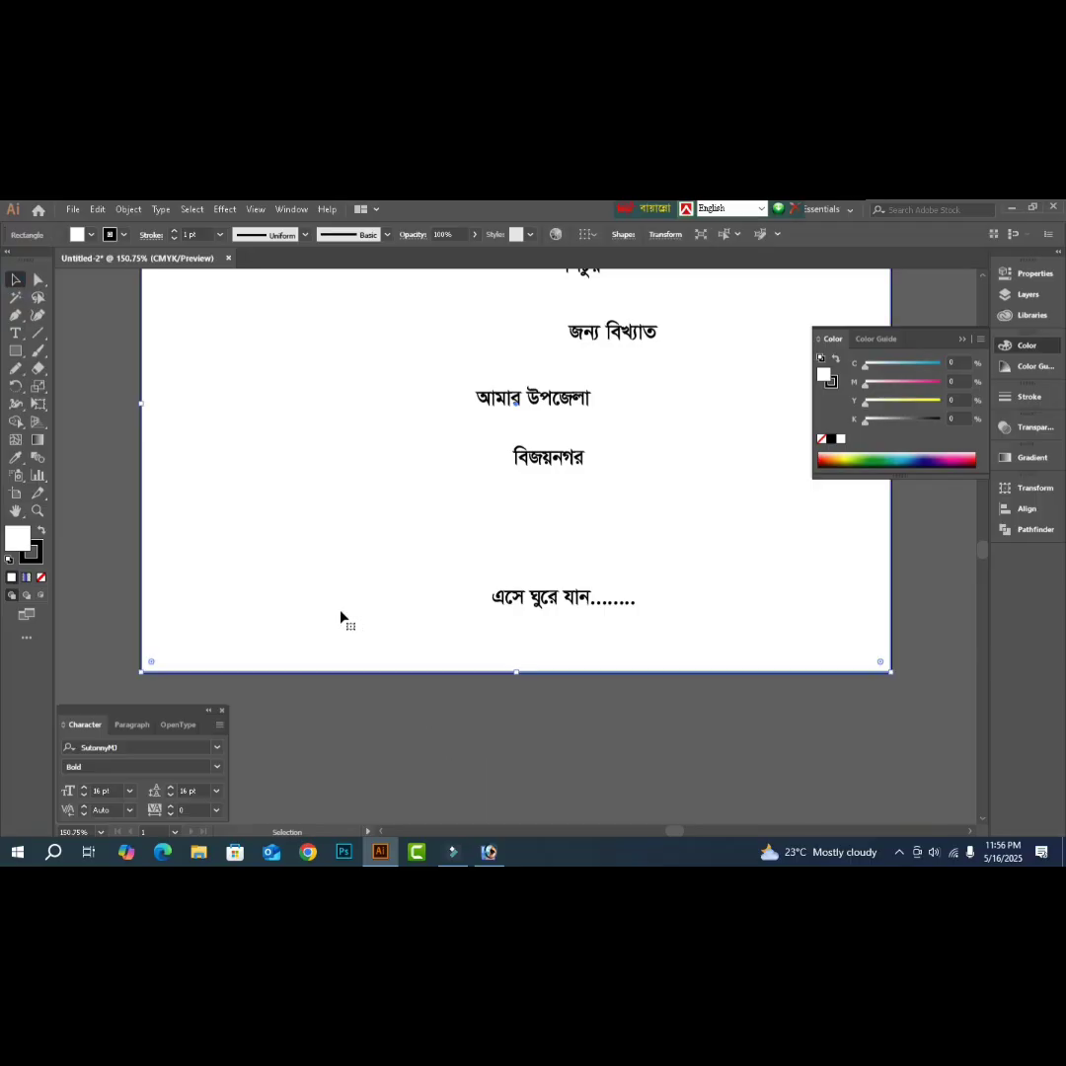
key("ctrl")
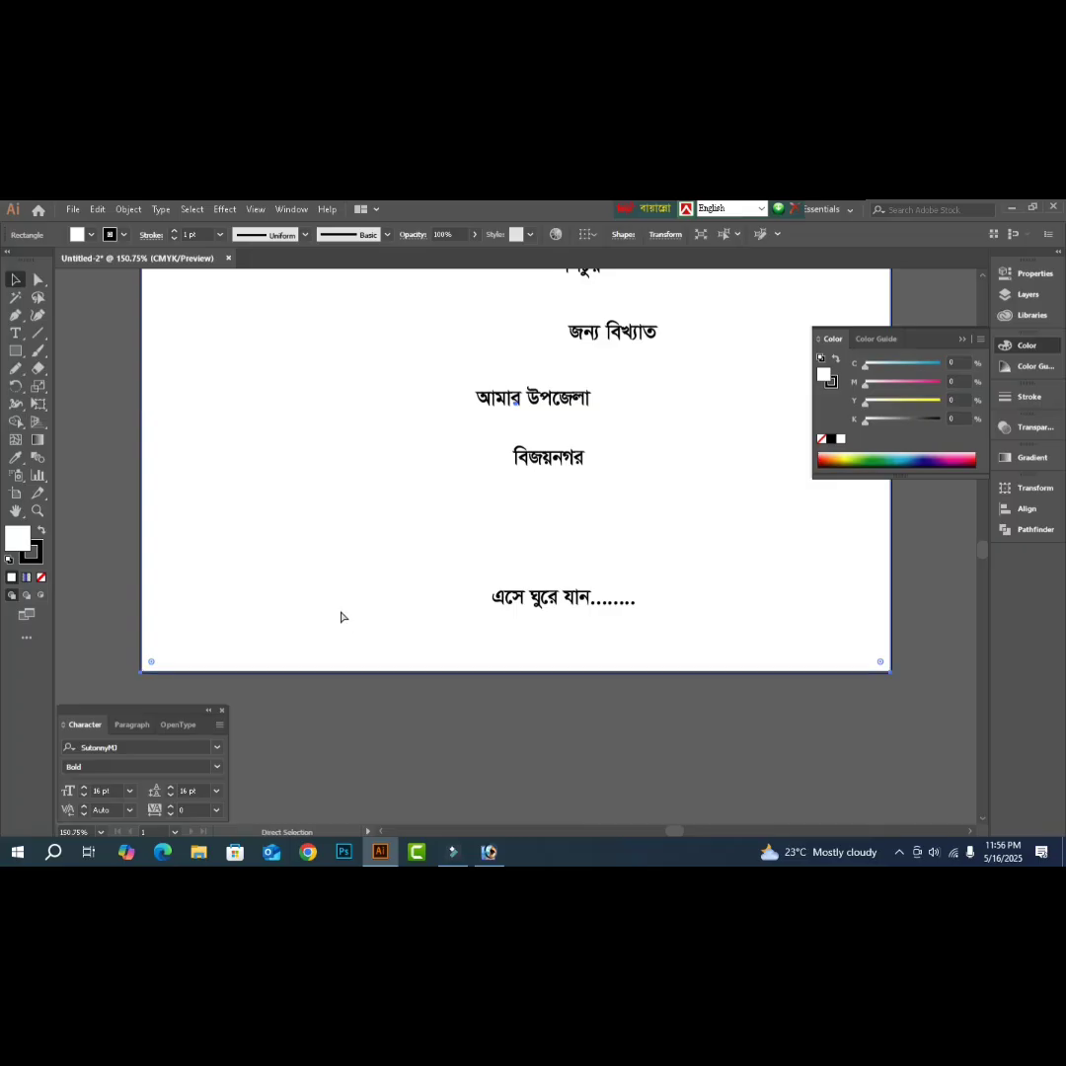
key("ctrl+2")
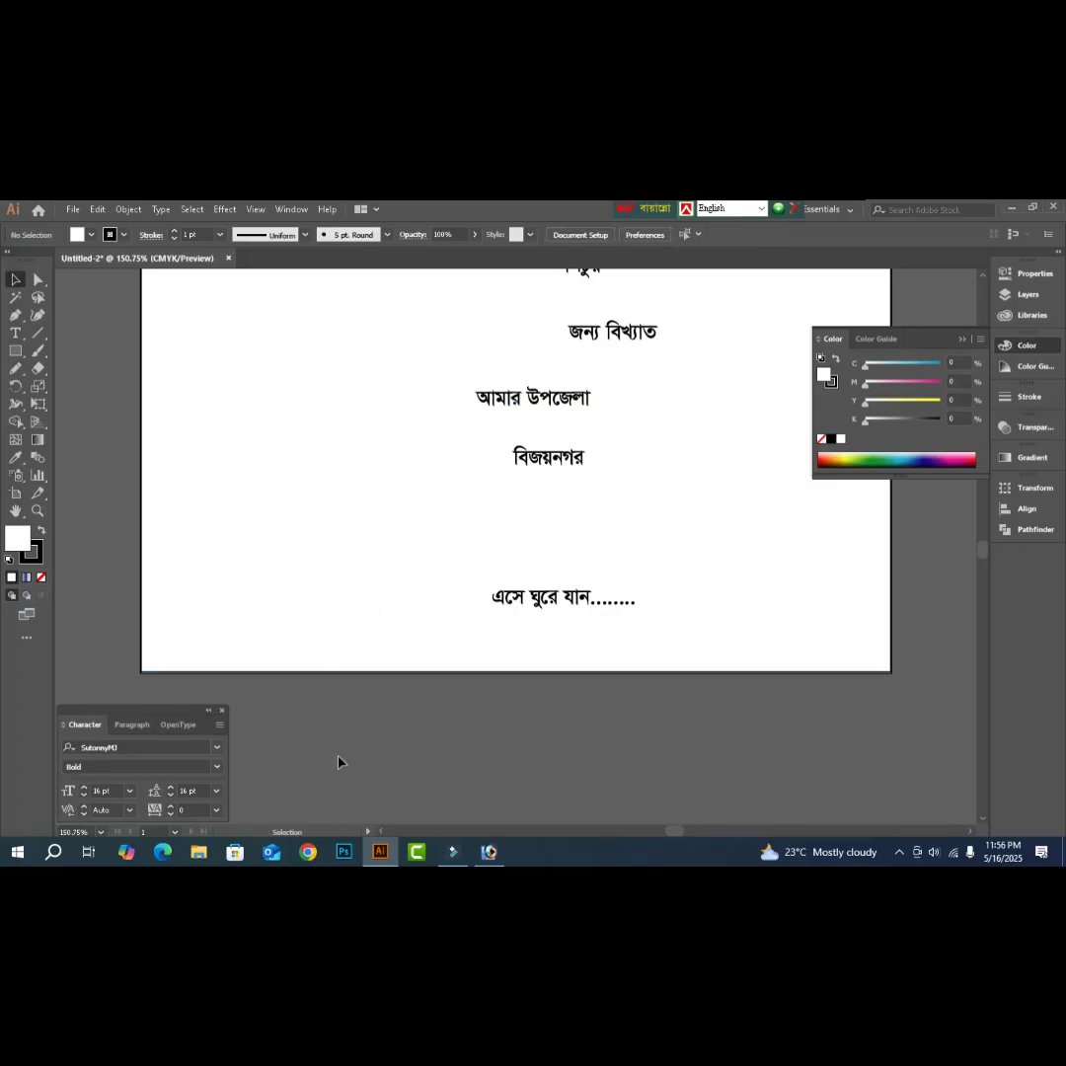
- Draw a long, thin rectangle over the "এসে ঘুরে যান........" text near the artboard's lower edge
left_click(16, 351)
left_click_drag(485, 589, 704, 617)
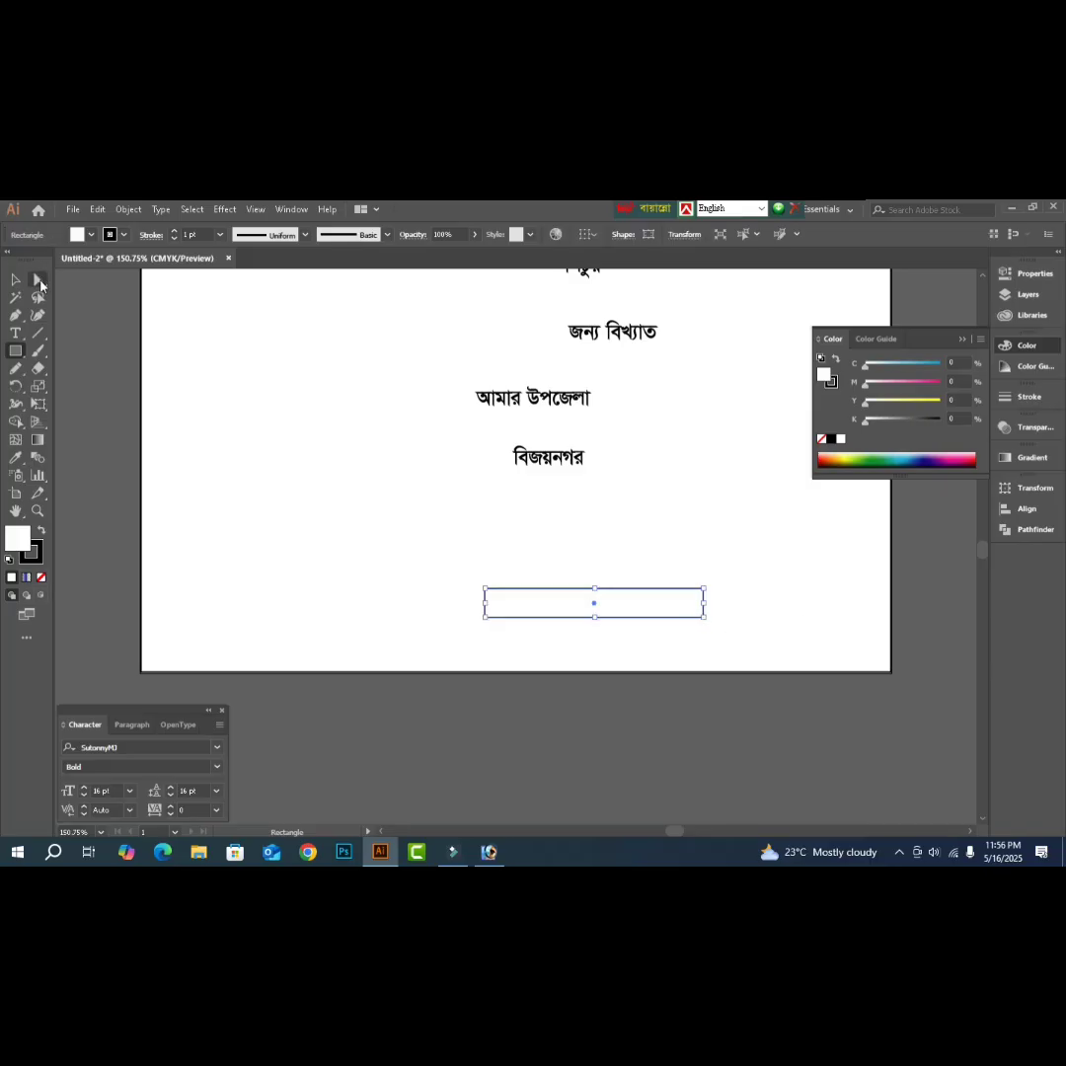
- Round the thin rectangle's corners to 0.13 in and fill it with a gradient, removing the middle dark blue colour stop
left_click(39, 281)
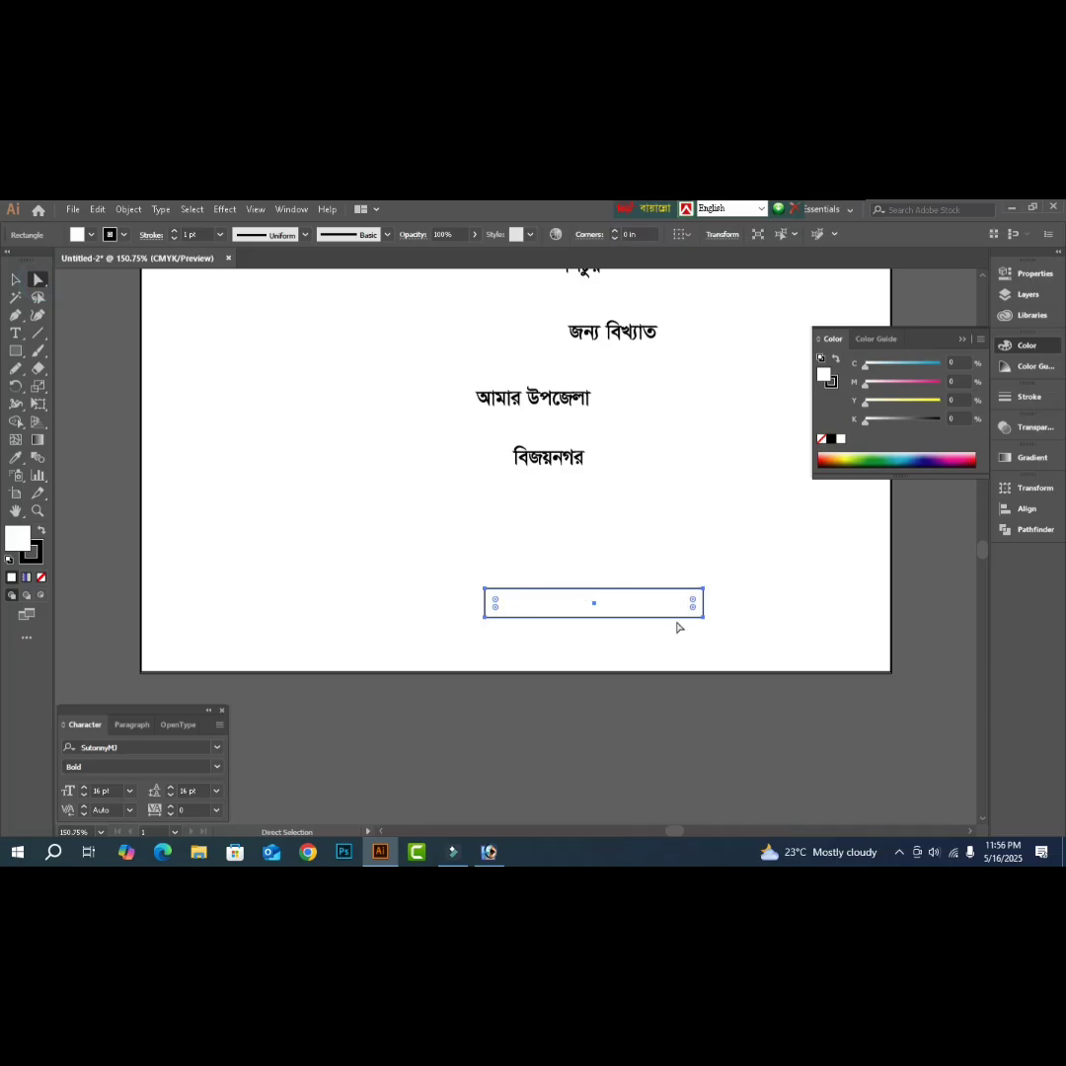
left_click_drag(694, 606, 400, 631)
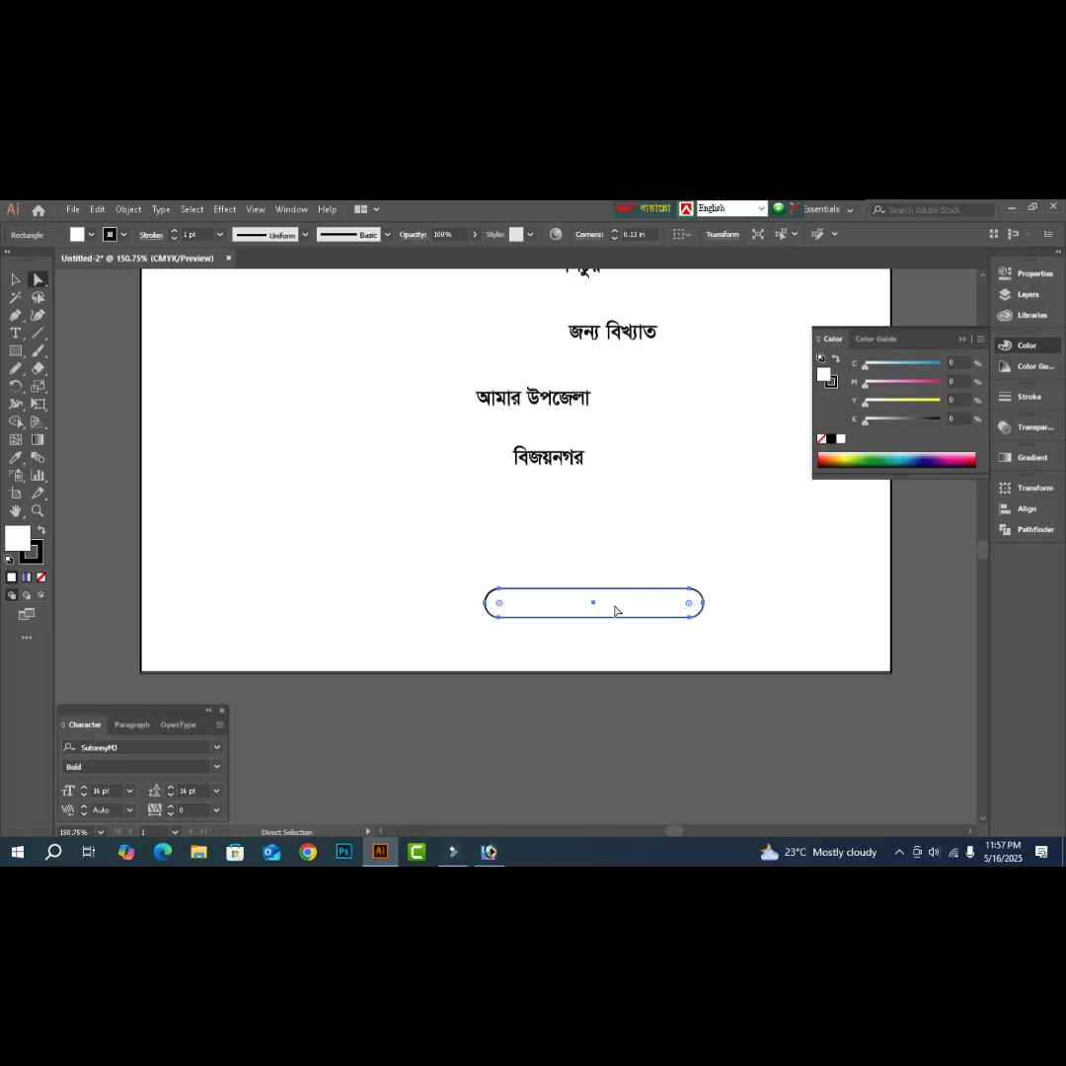
left_click(1033, 458)
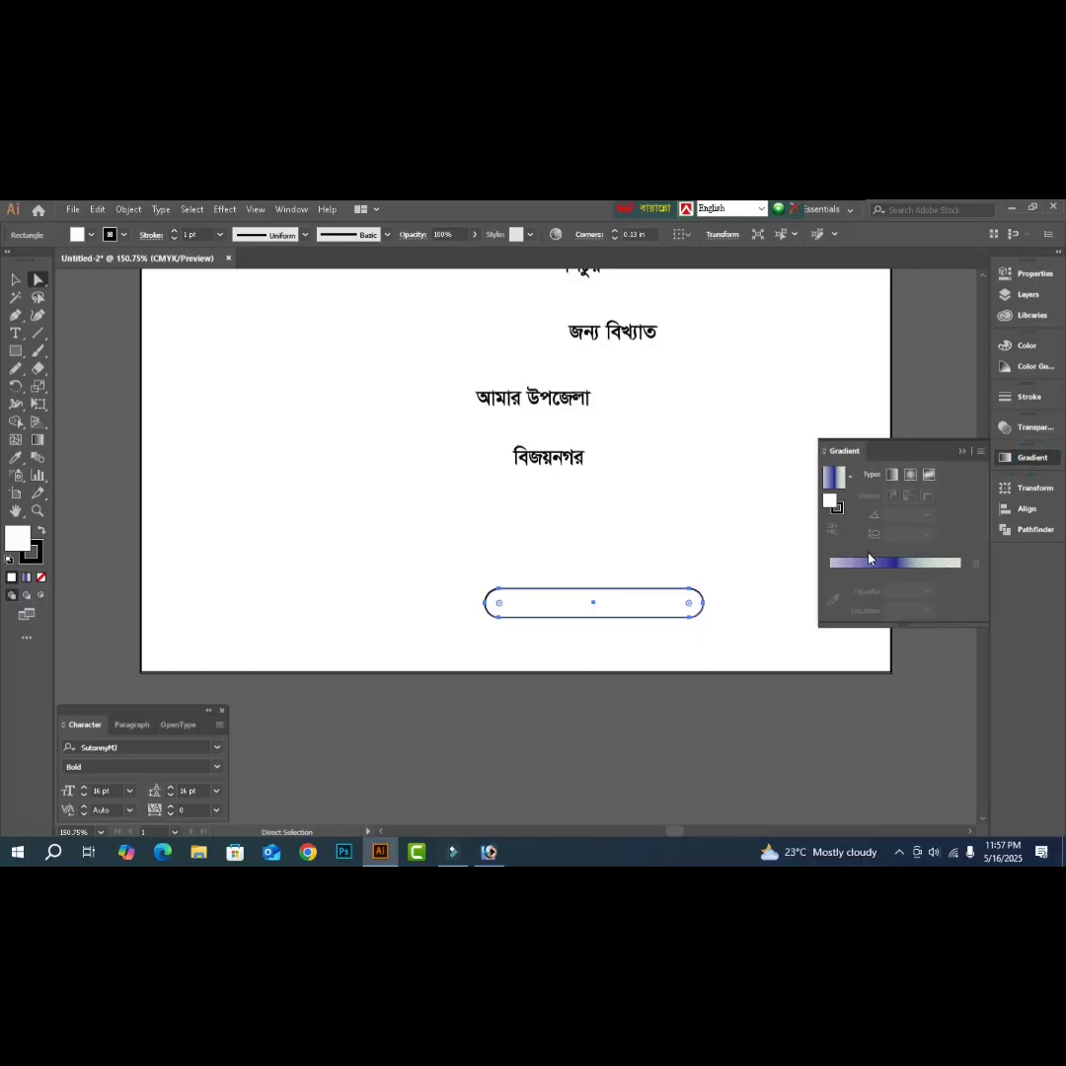
left_click(889, 565)
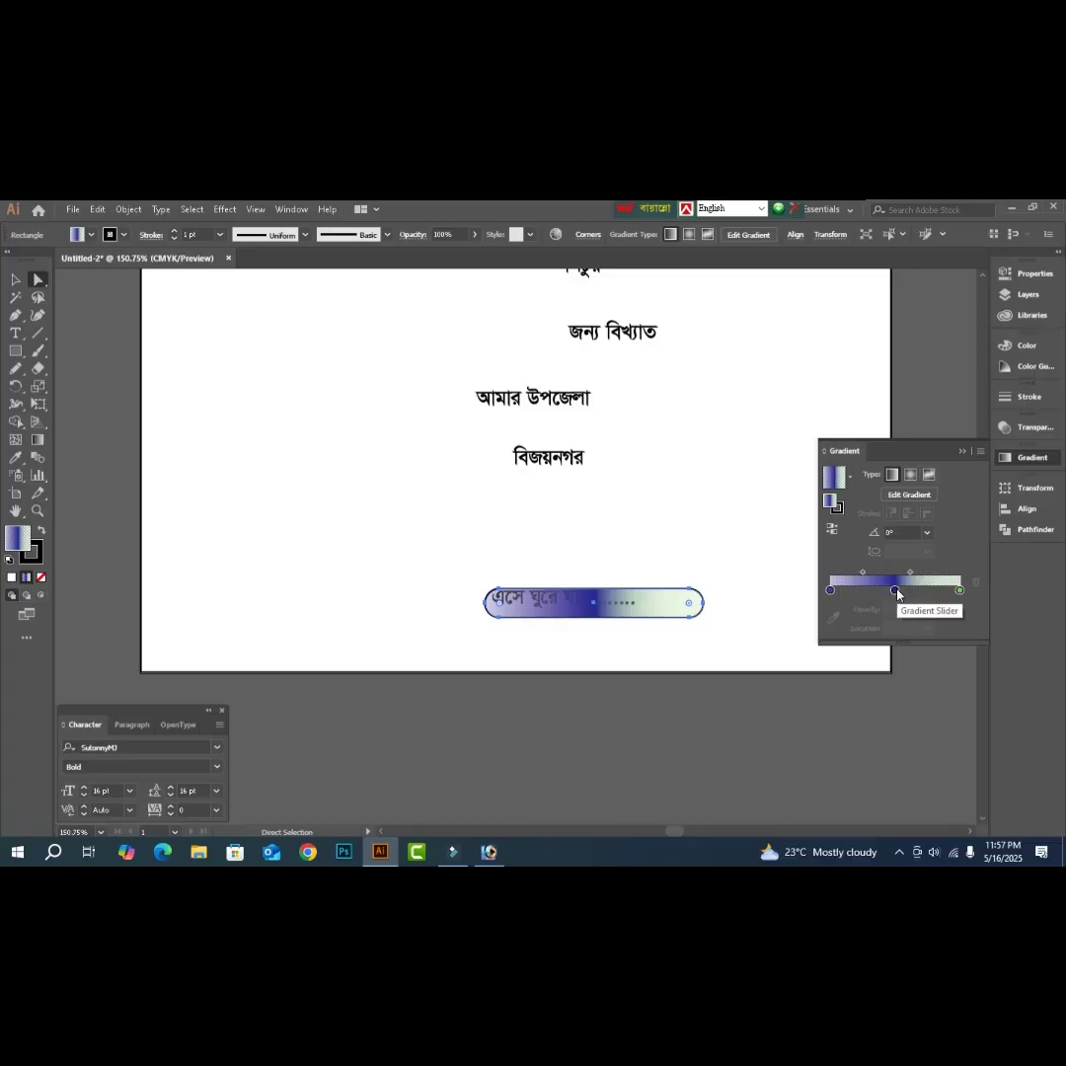
left_click_drag(895, 589, 909, 639)
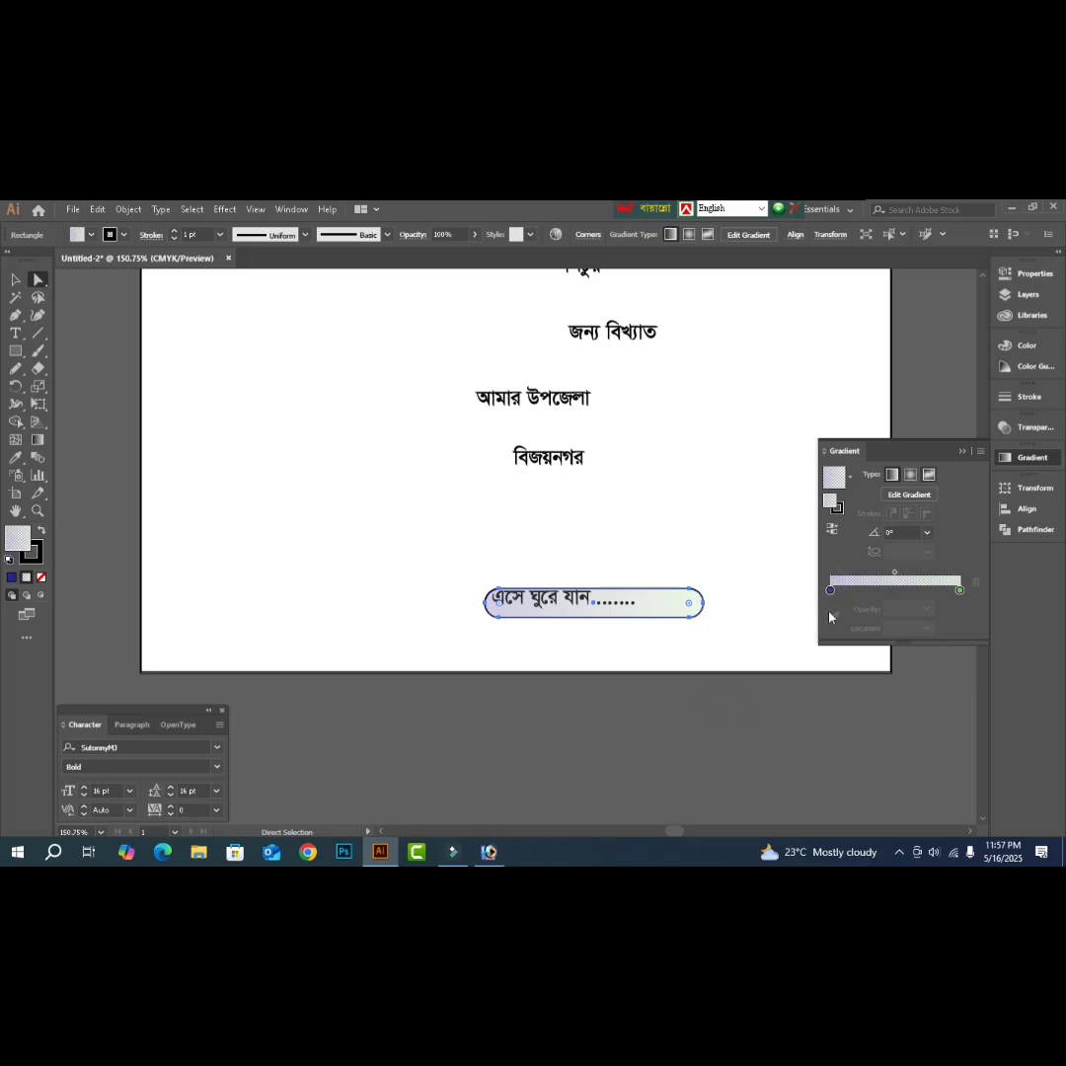
left_click(16, 281)
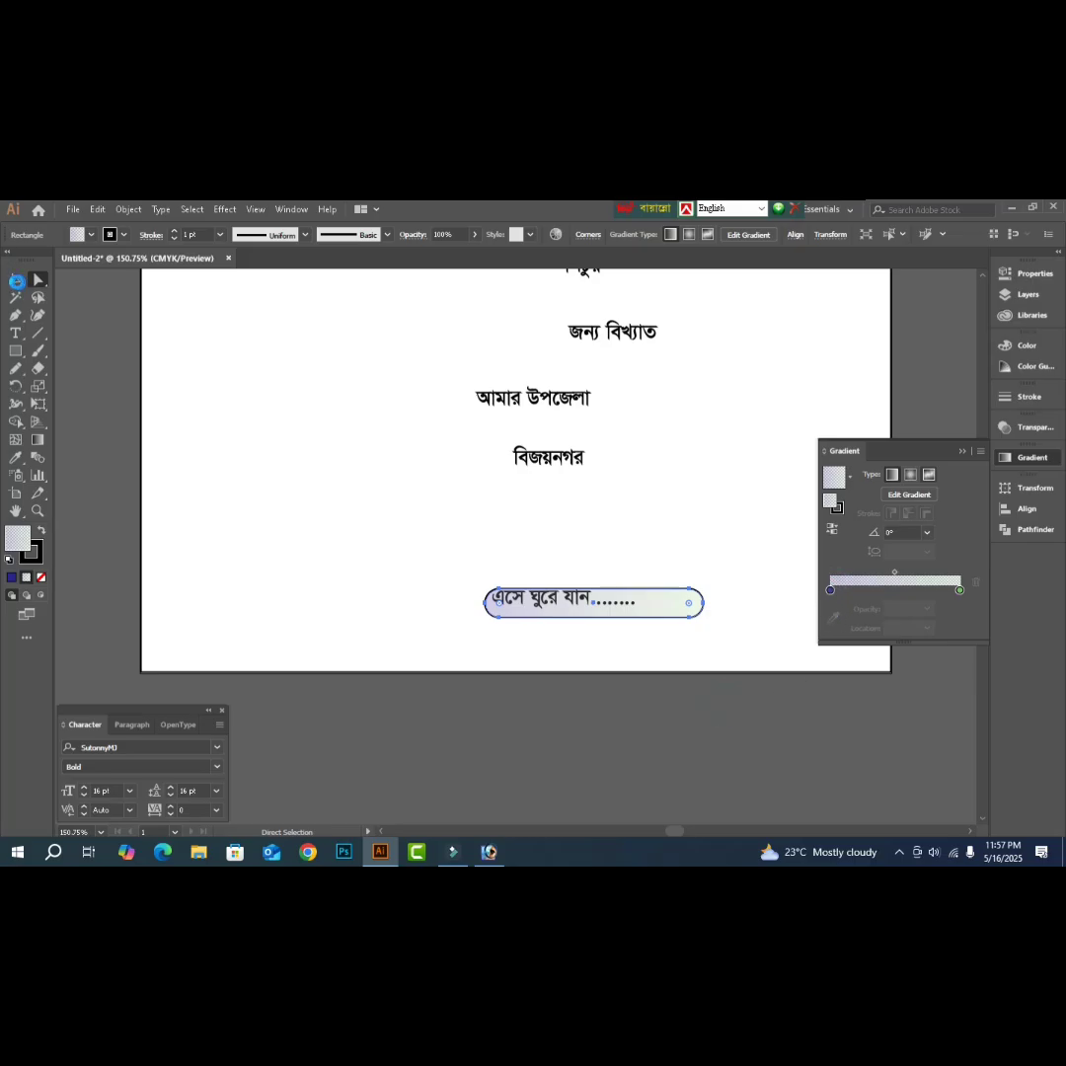
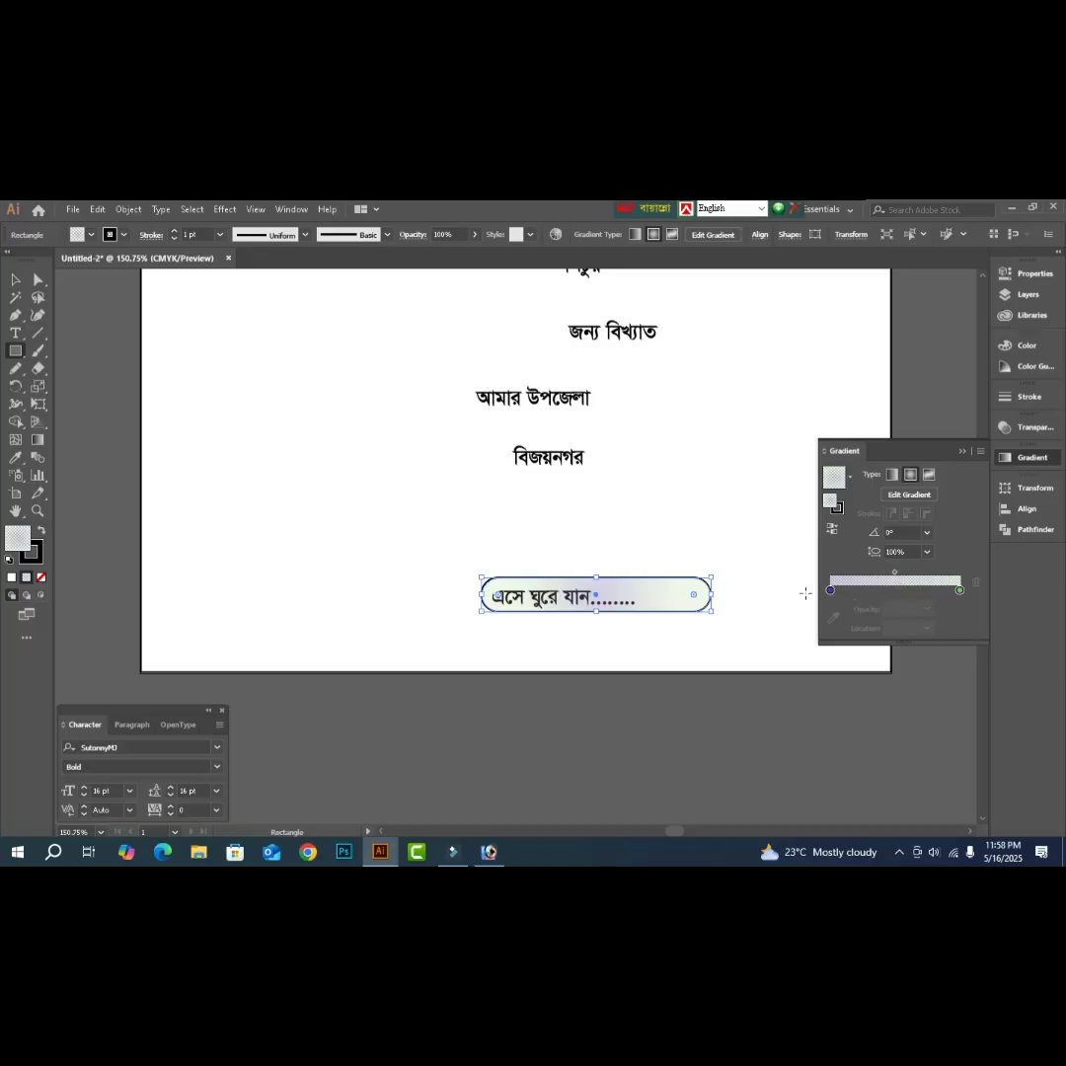
- Change the starting colour stop of the pill's radial gradient to red with C 0, M 100, Y 100, K 0
double_click(830, 592)
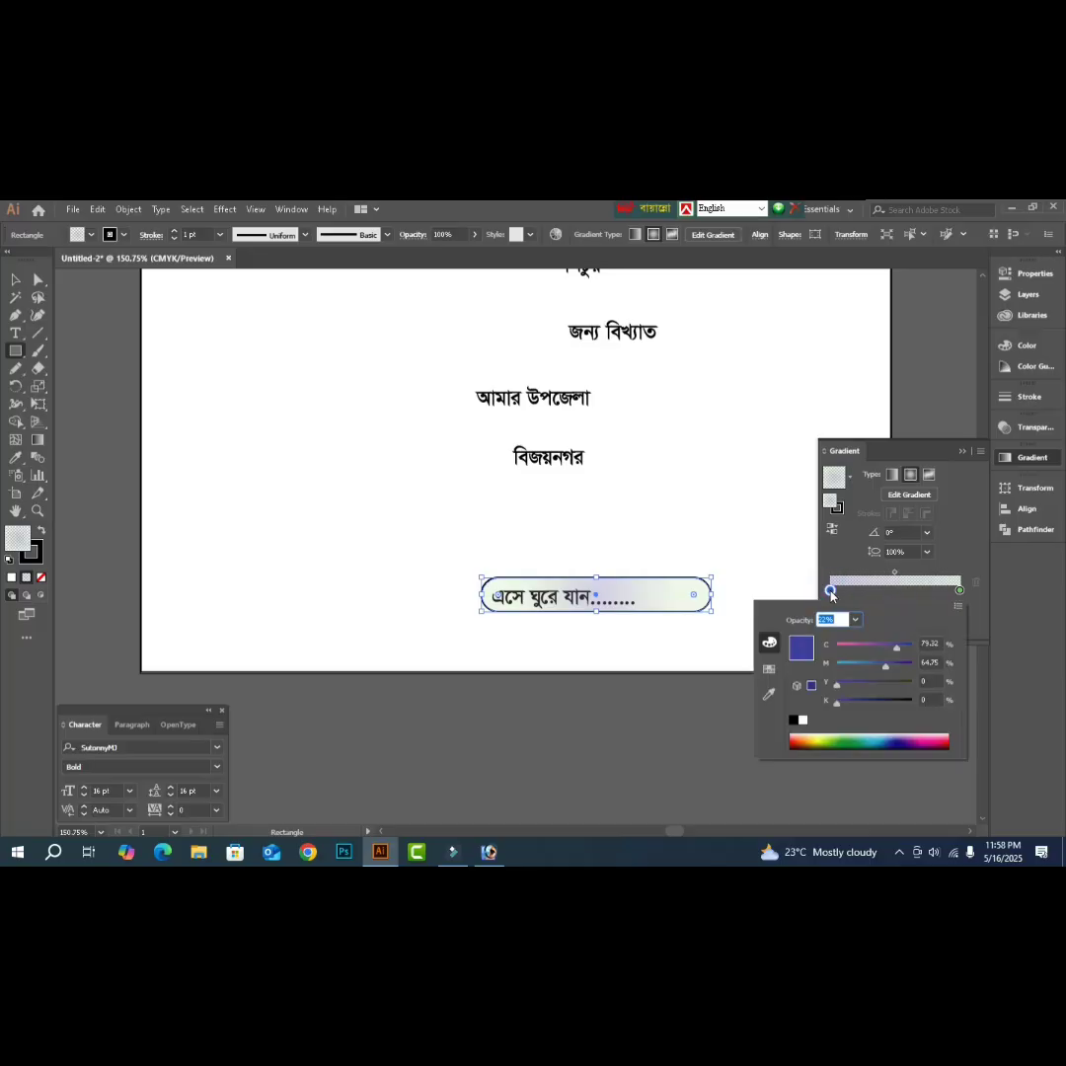
left_click_drag(894, 647, 987, 665)
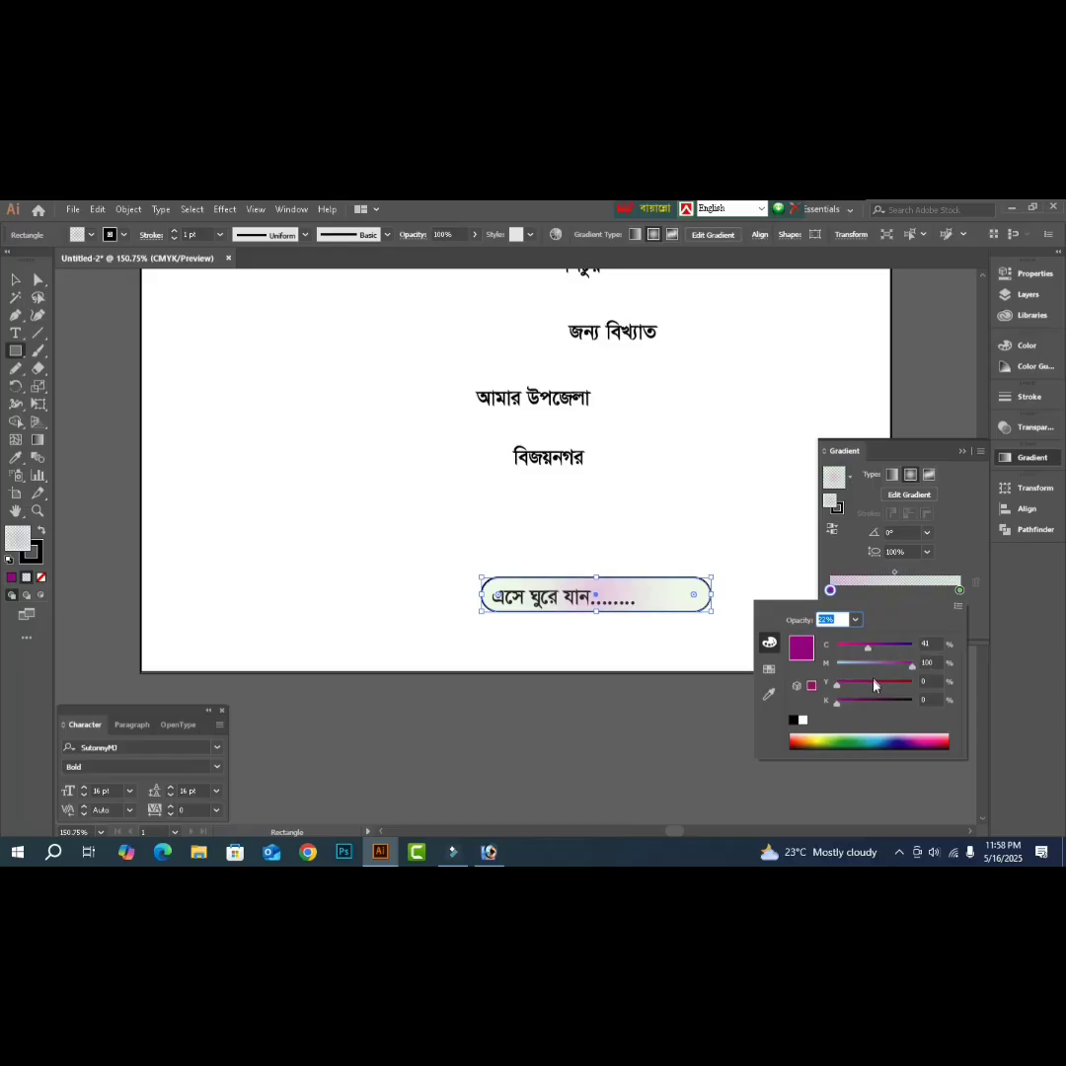
left_click_drag(874, 683, 977, 686)
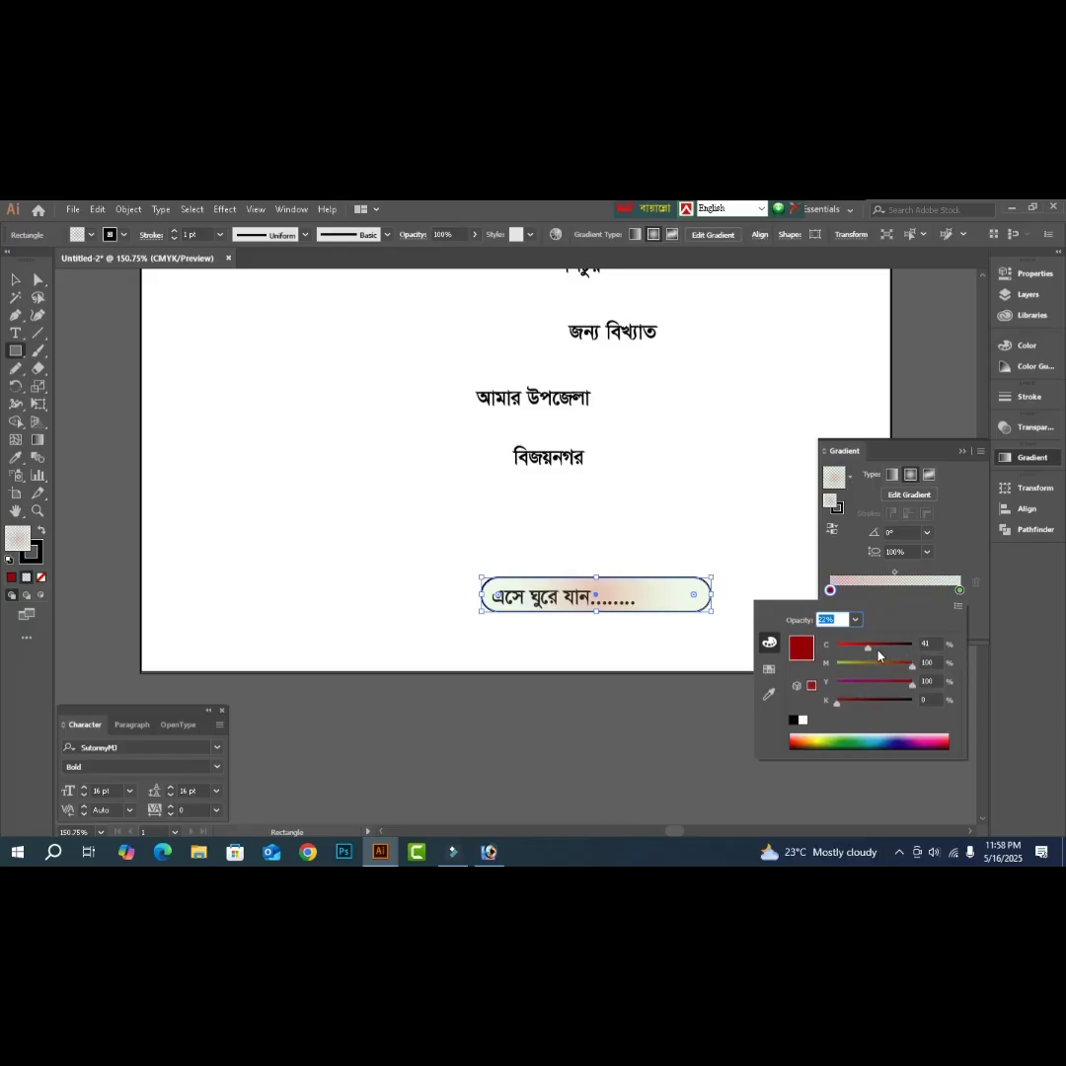
left_click_drag(866, 648, 841, 718)
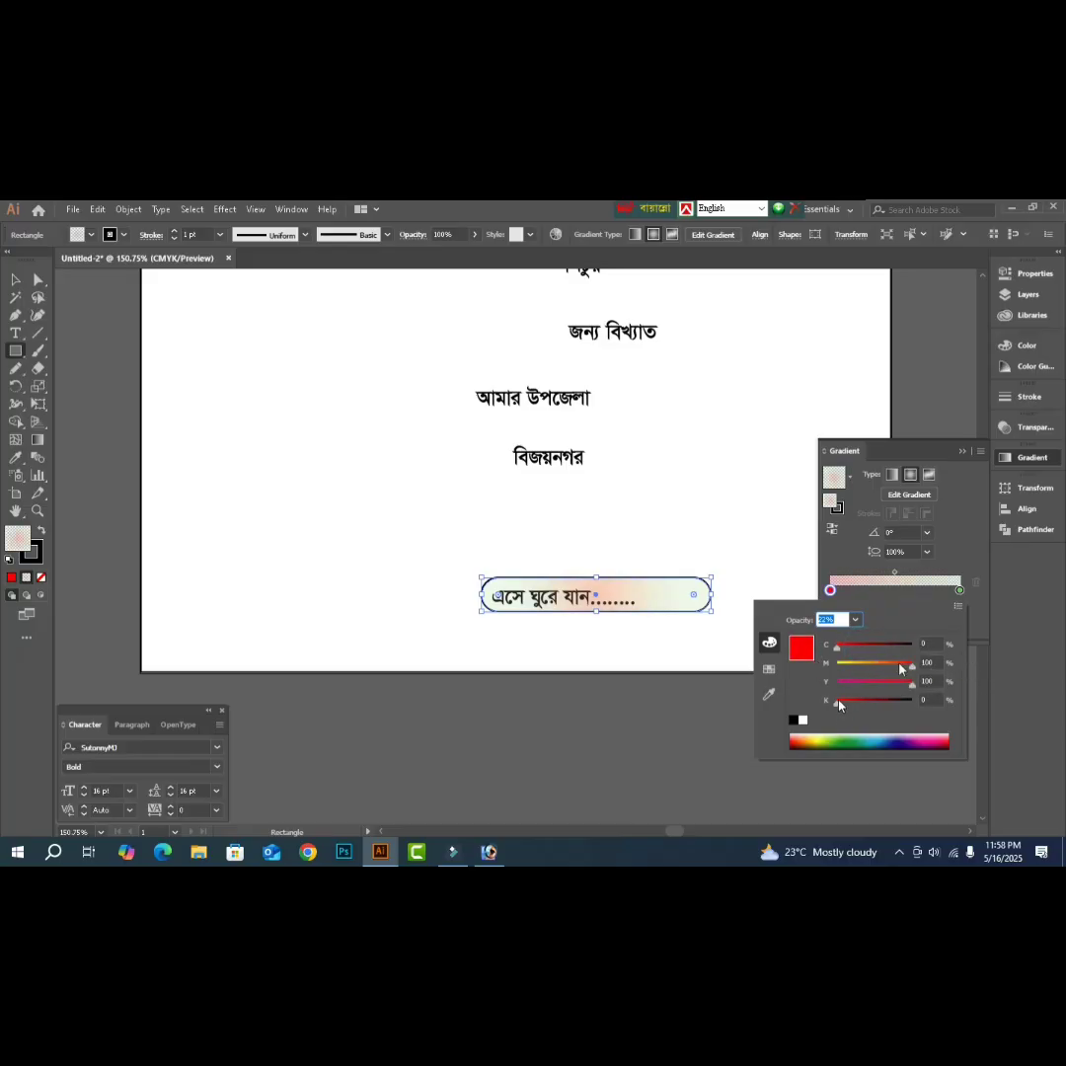
- Set the gradient's ending colour stop to dark red (C 25, M 100, Y 100, K 0) at 100% opacity
left_click(958, 590)
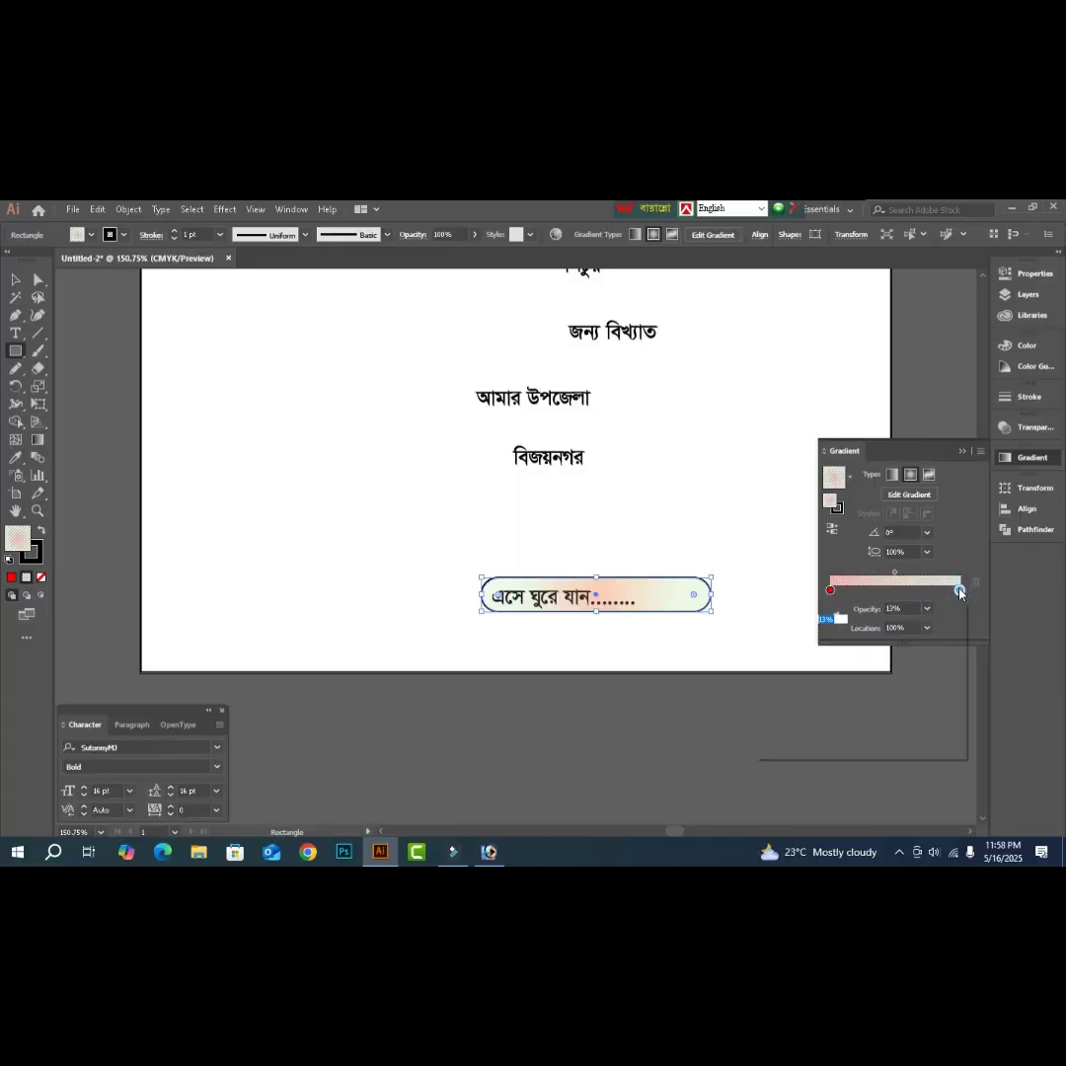
double_click(958, 589)
left_click_drag(885, 686, 967, 647)
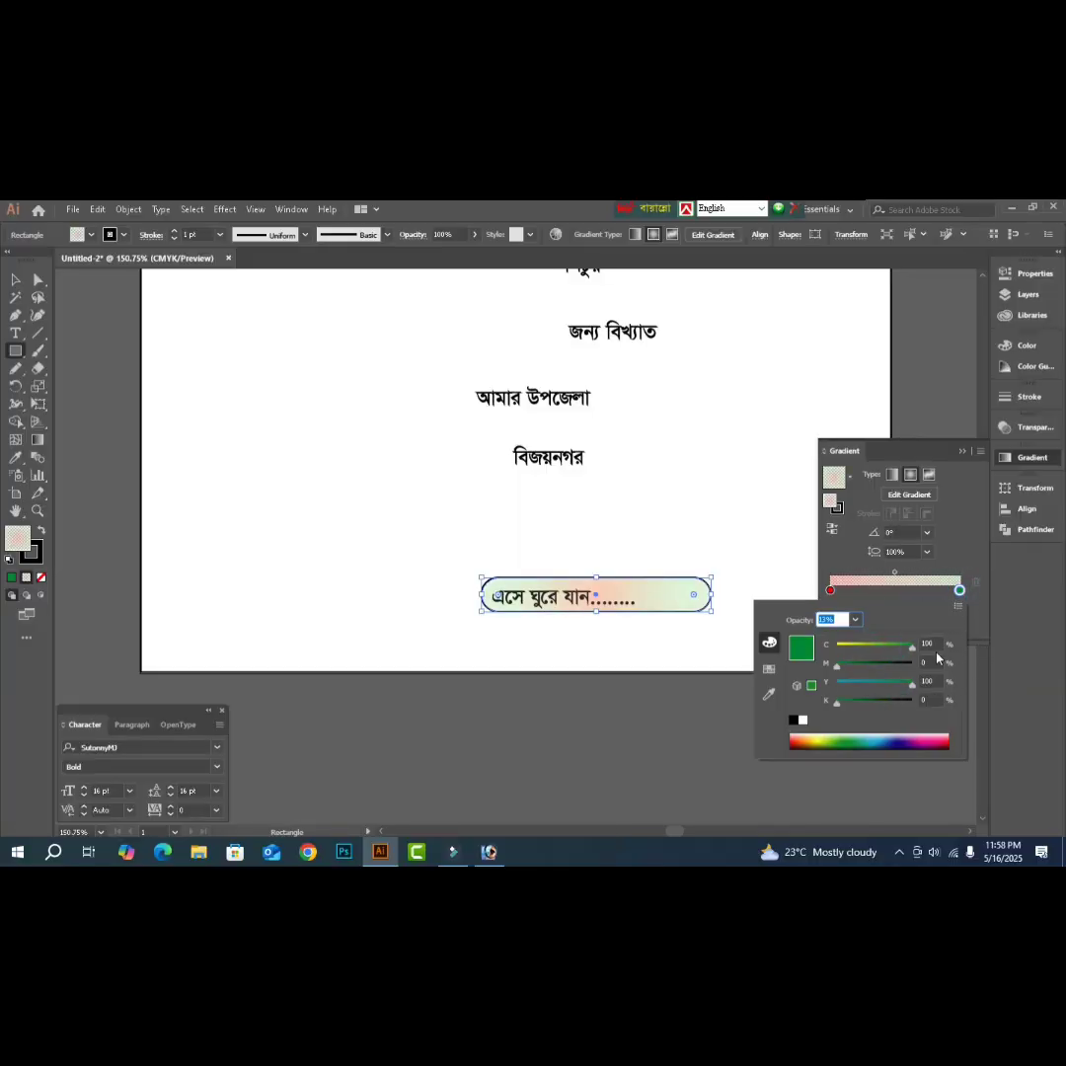
left_click(856, 620)
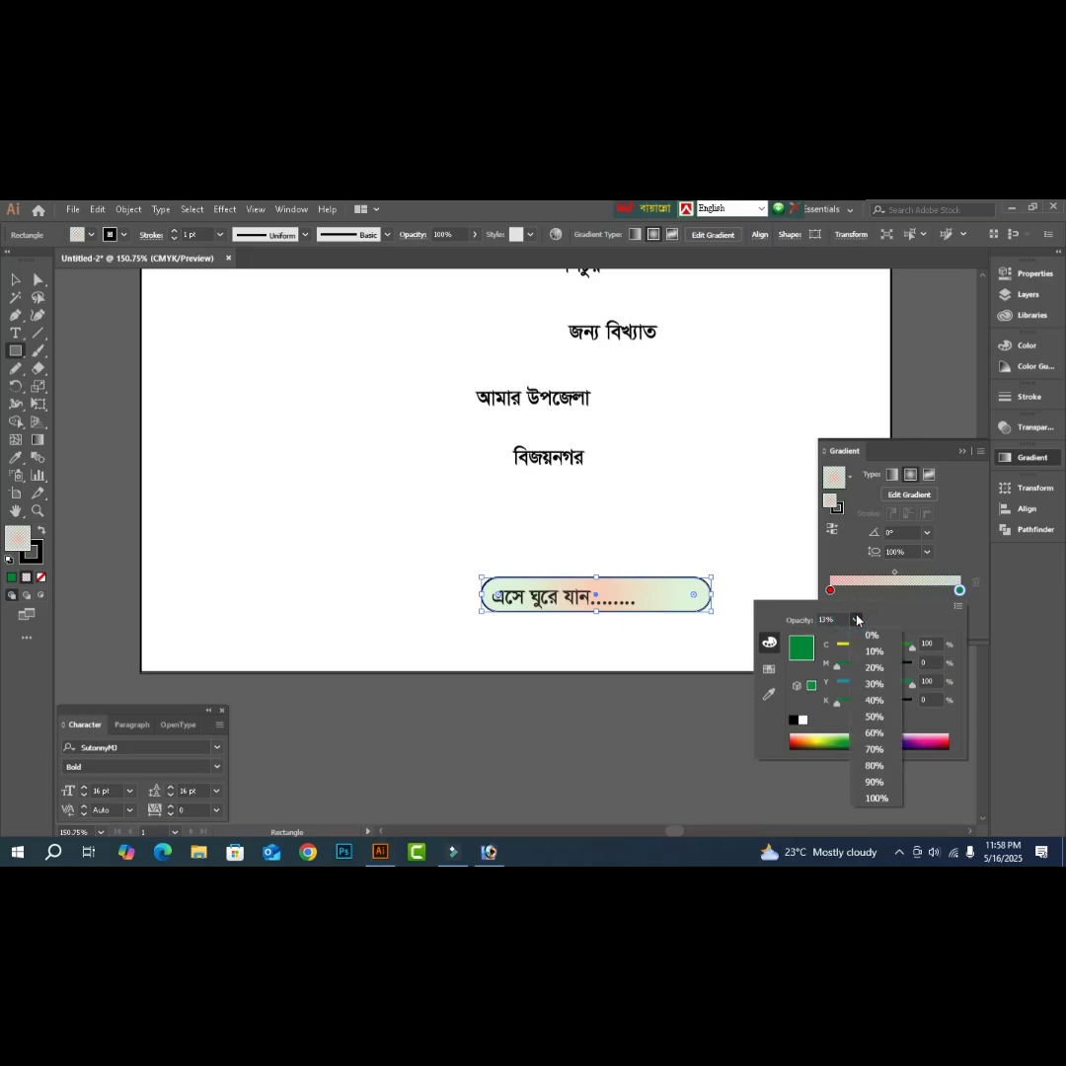
left_click(877, 798)
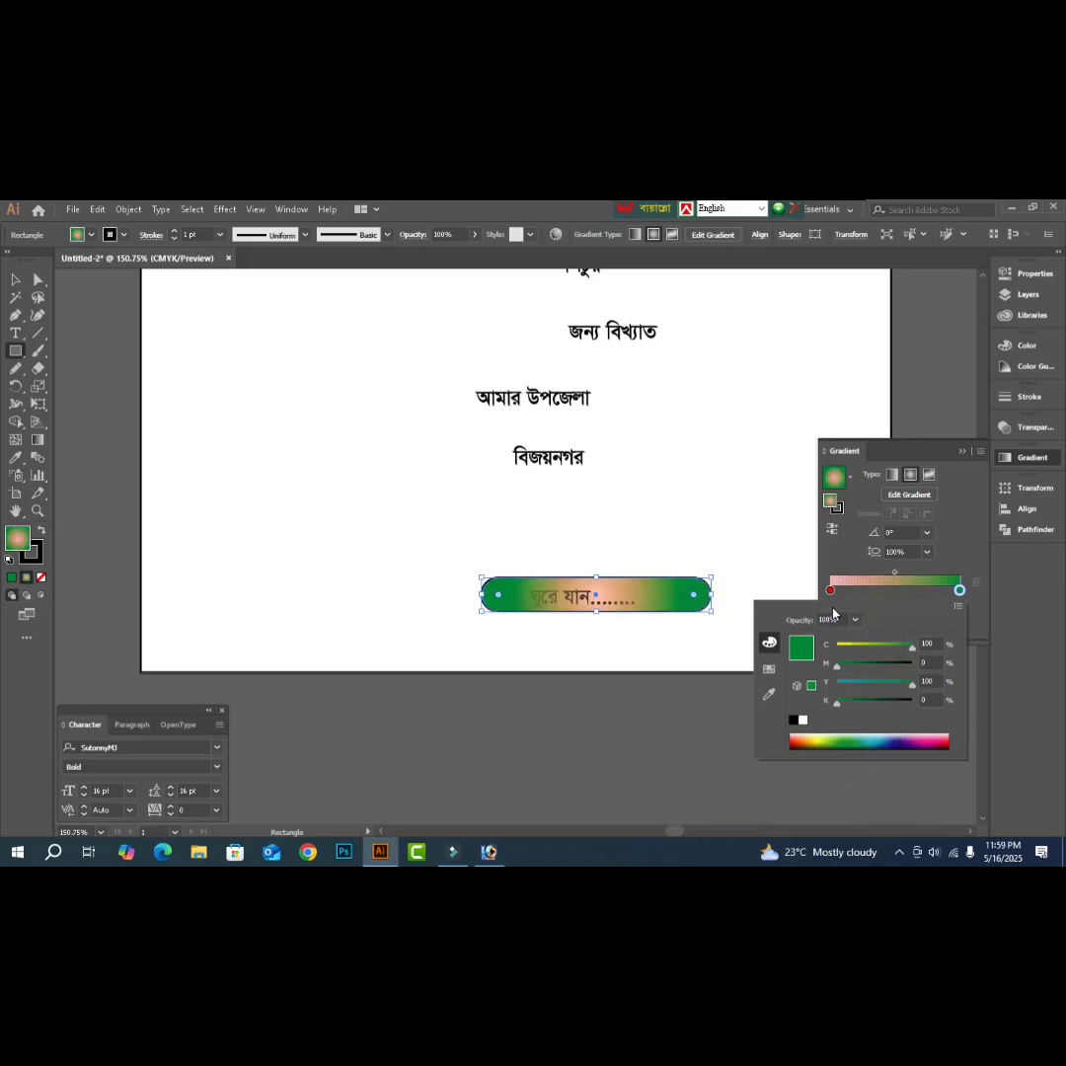
left_click_drag(853, 665, 801, 656)
left_click(854, 646)
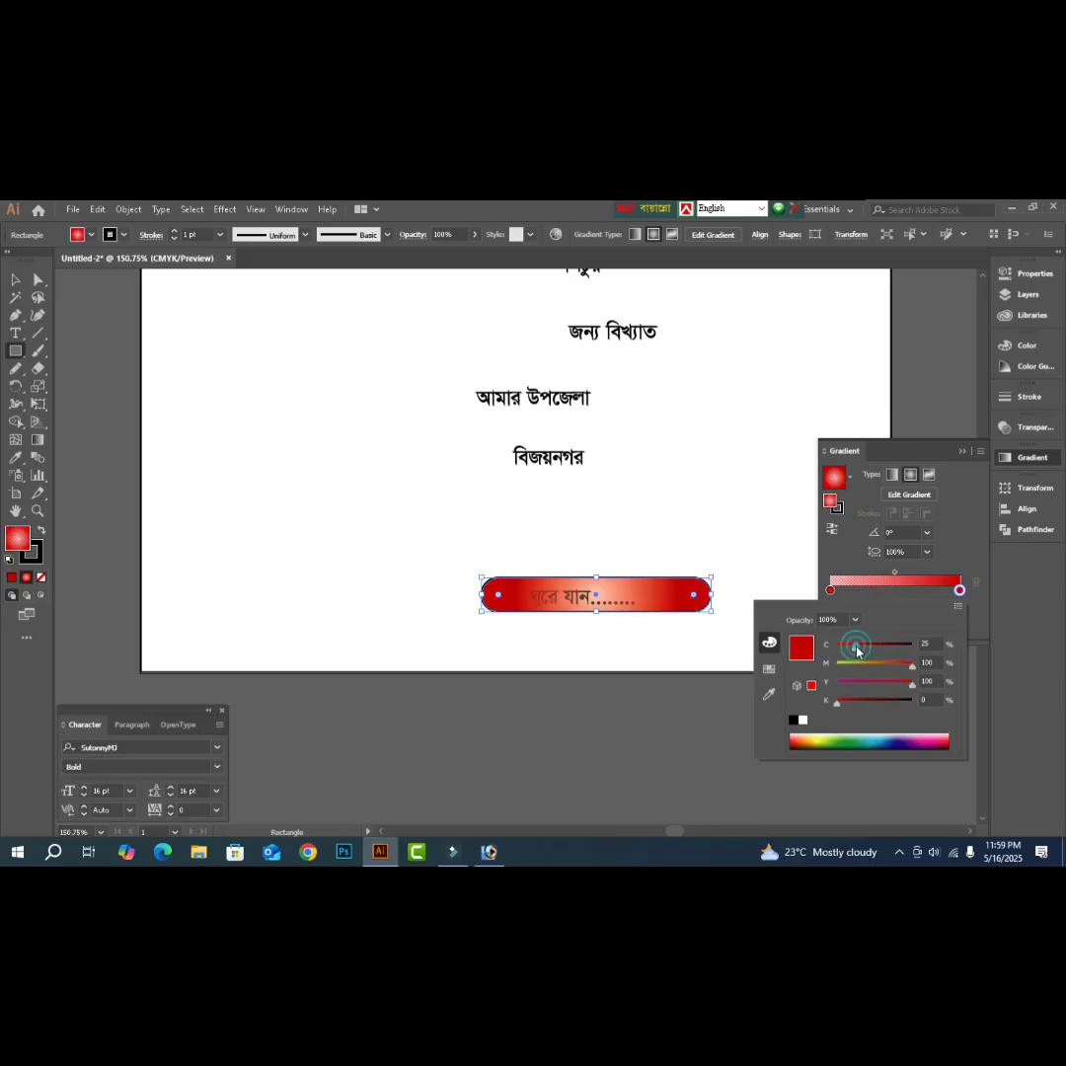
- Raise the opacity of the gradient's starting red stop to 100%
left_click(831, 594)
double_click(831, 592)
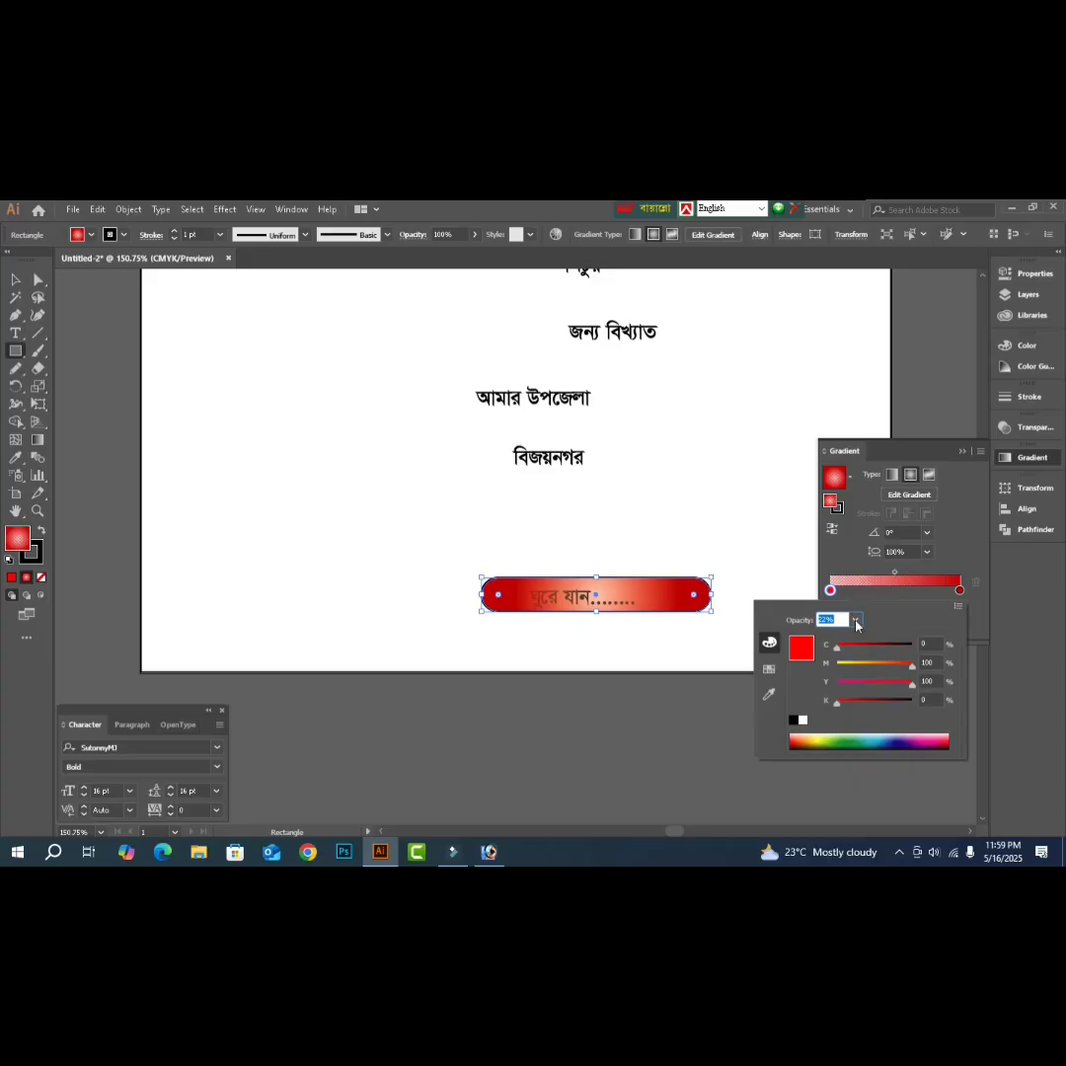
left_click(855, 620)
left_click(874, 800)
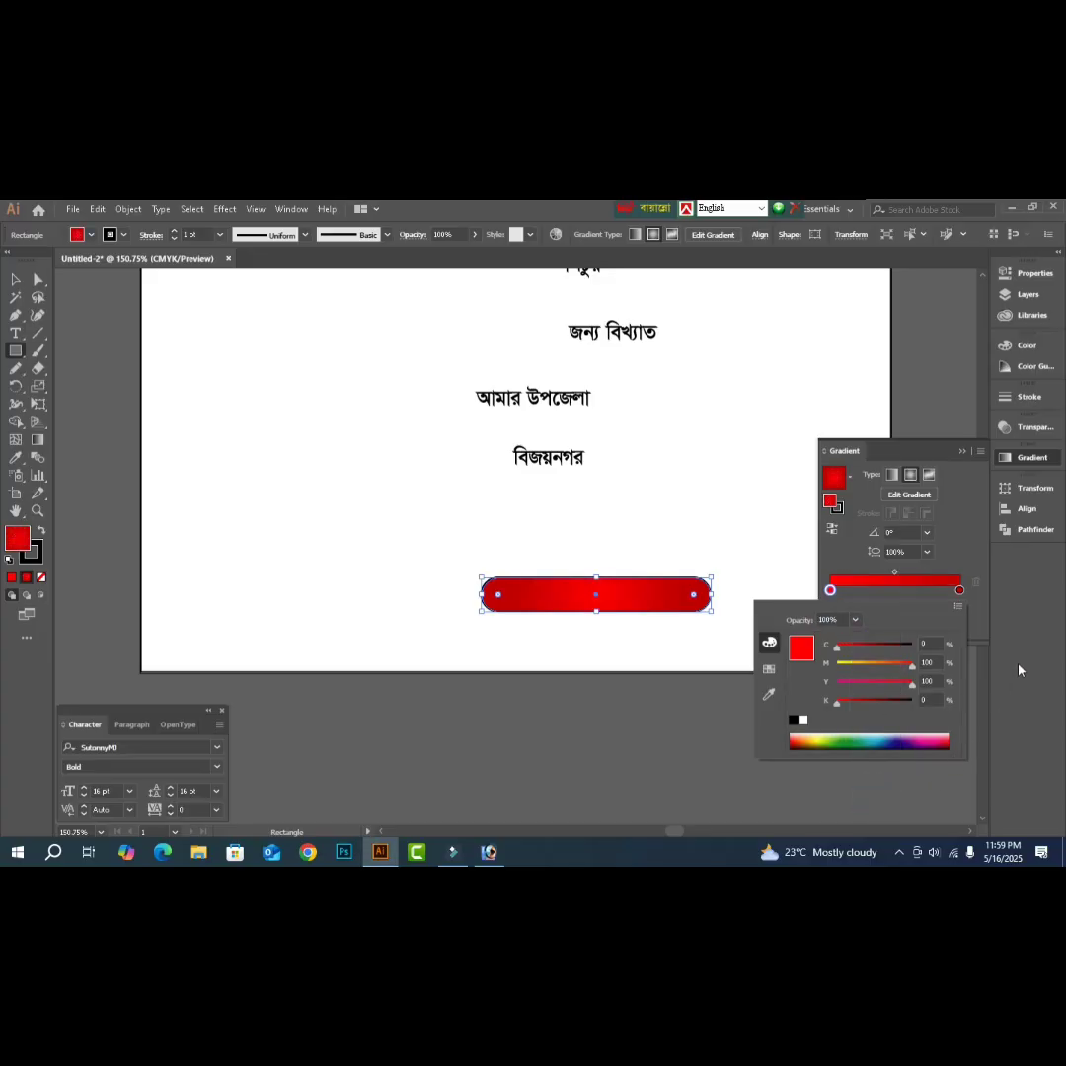
left_click(19, 282)
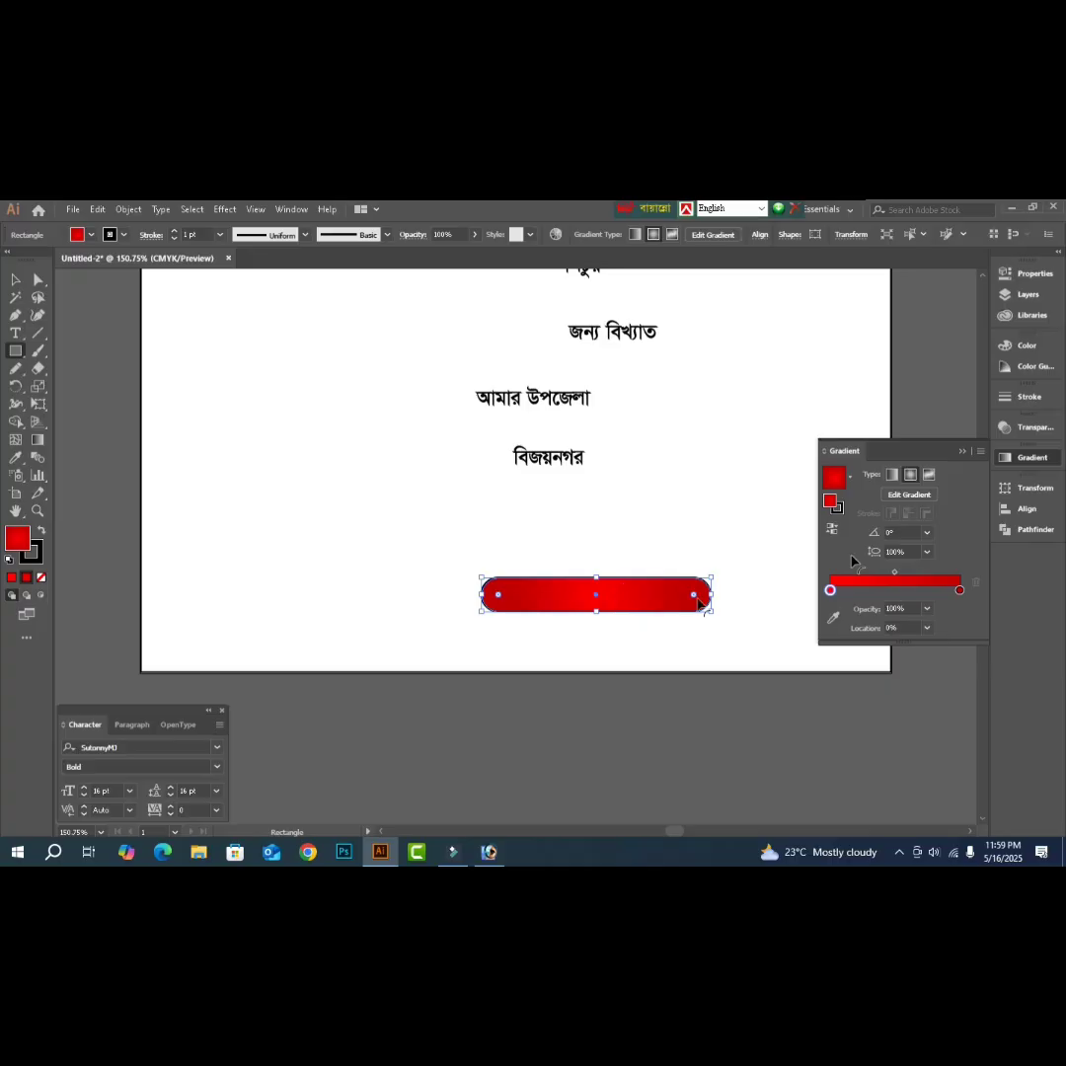
- Change the red pill's stroke colour to white and deselect the shape
left_click(840, 511)
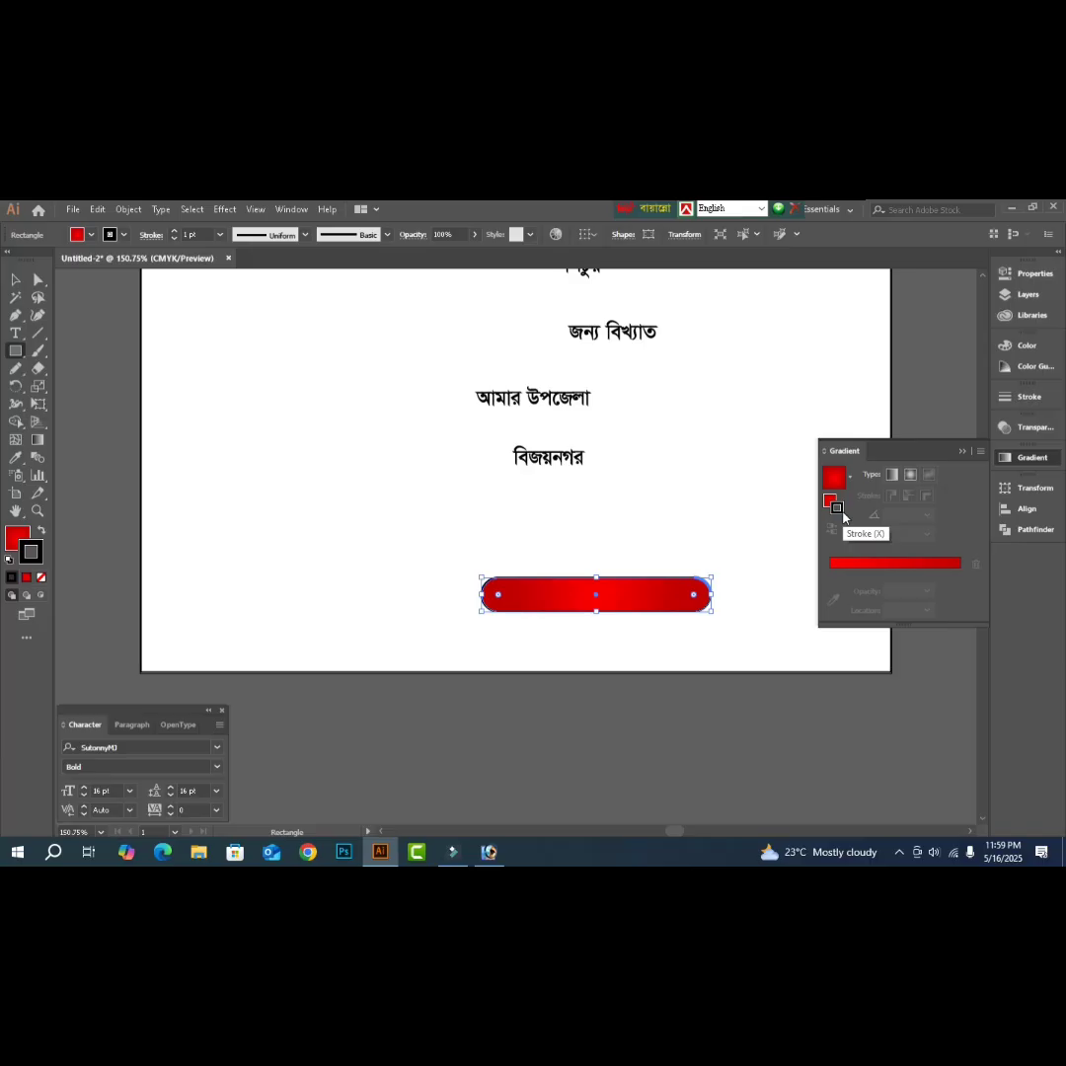
left_click(1029, 396)
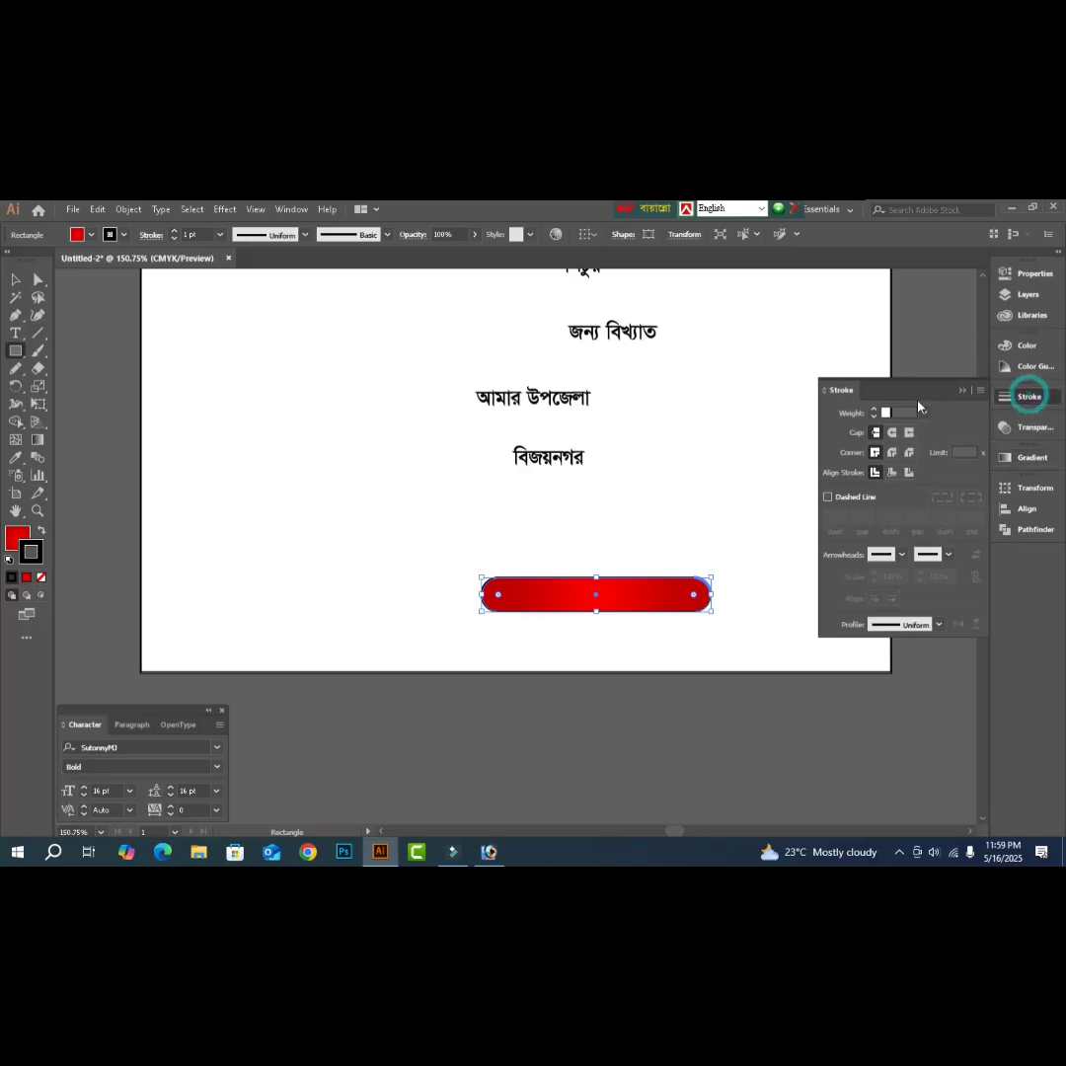
left_click(1023, 394)
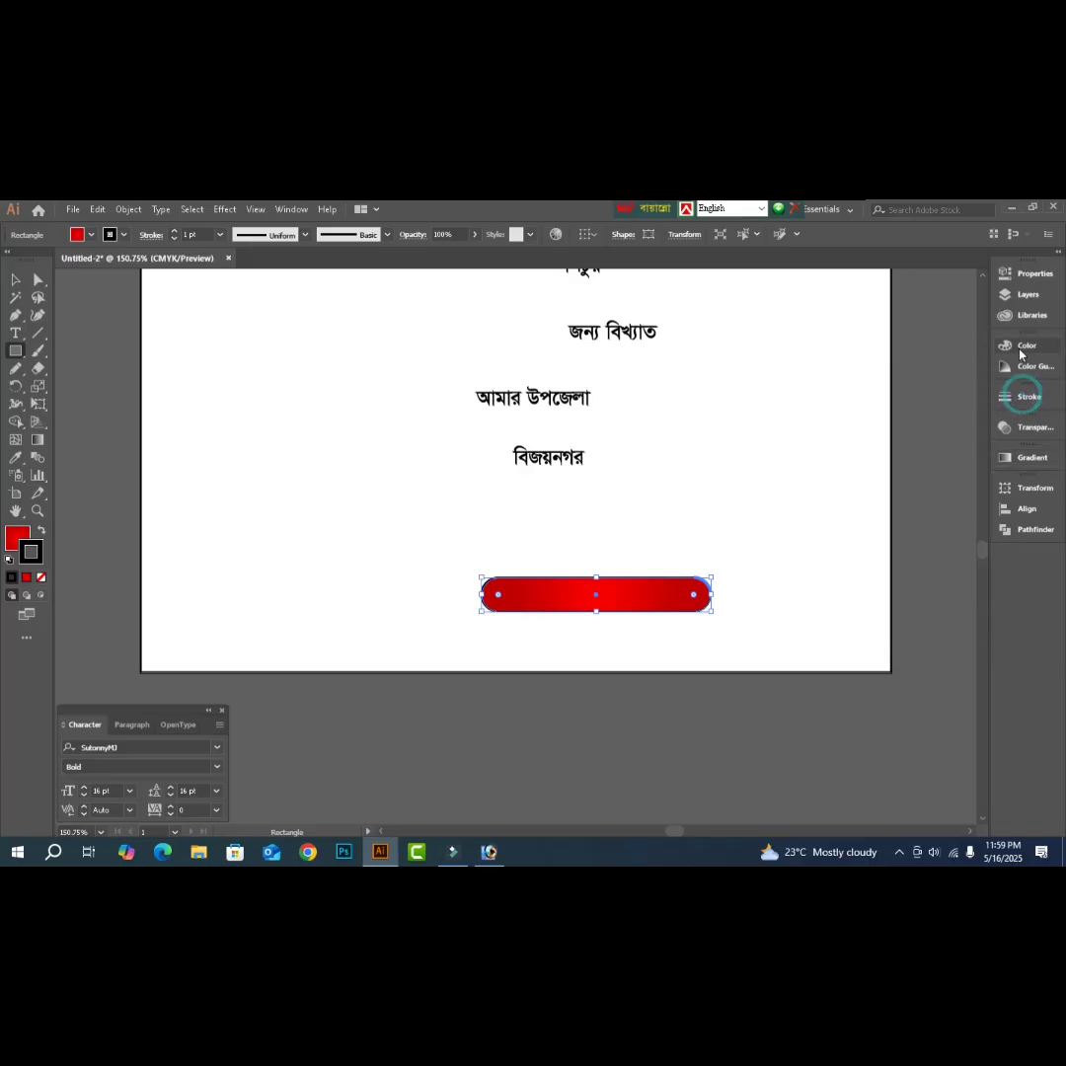
left_click(1023, 348)
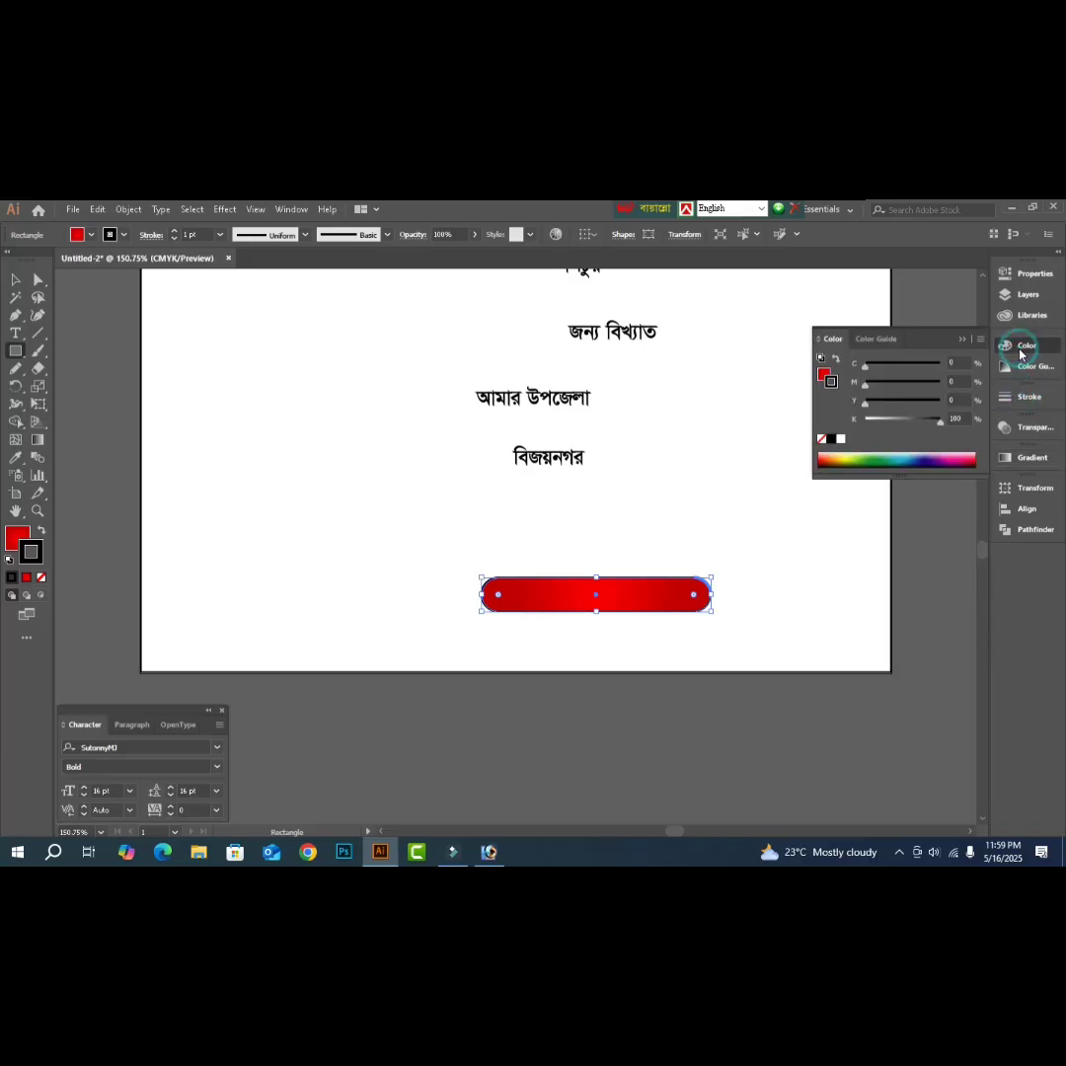
left_click(839, 441)
key("v")
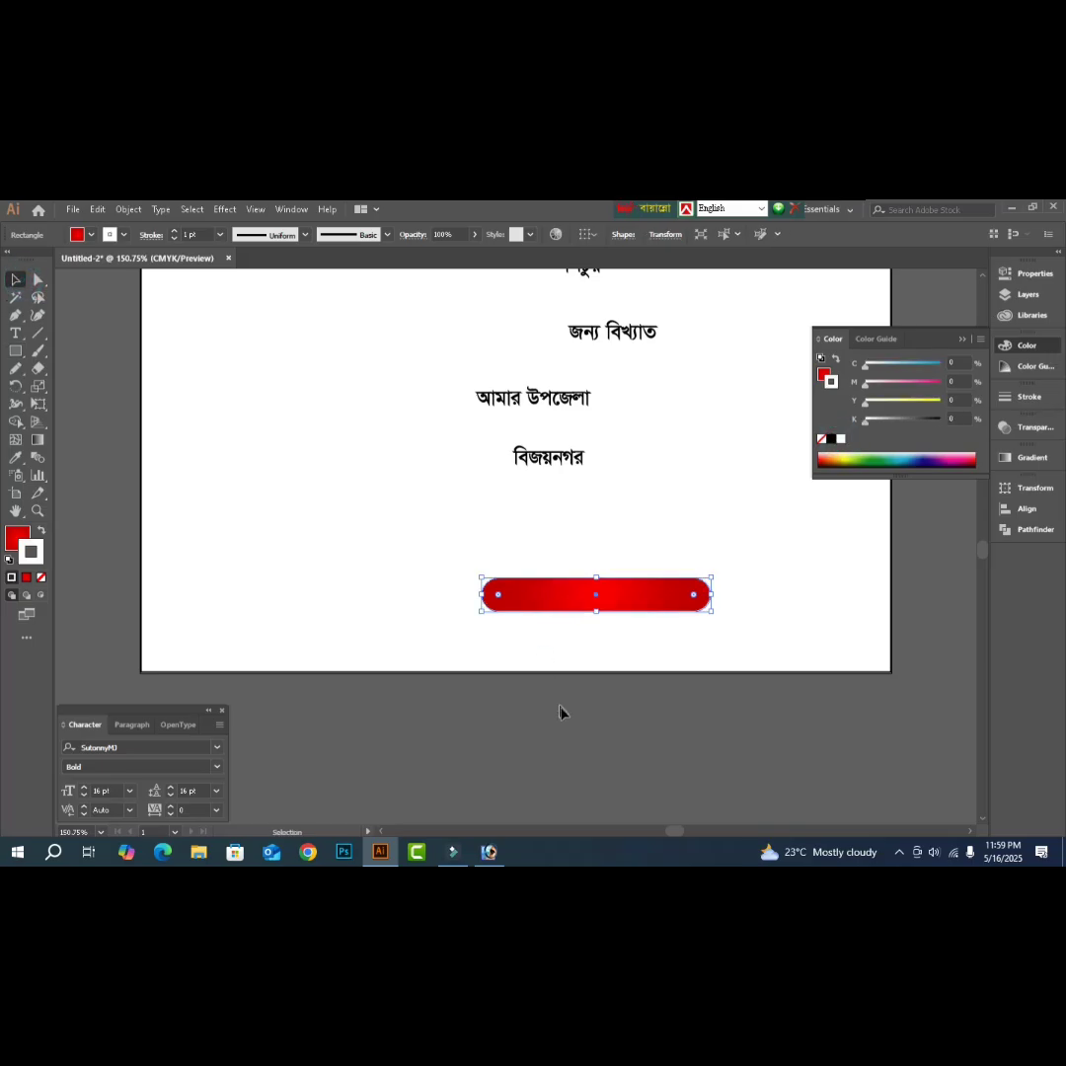
left_click(560, 712)
- Place a copy of the red pill directly behind the original
left_click(593, 603)
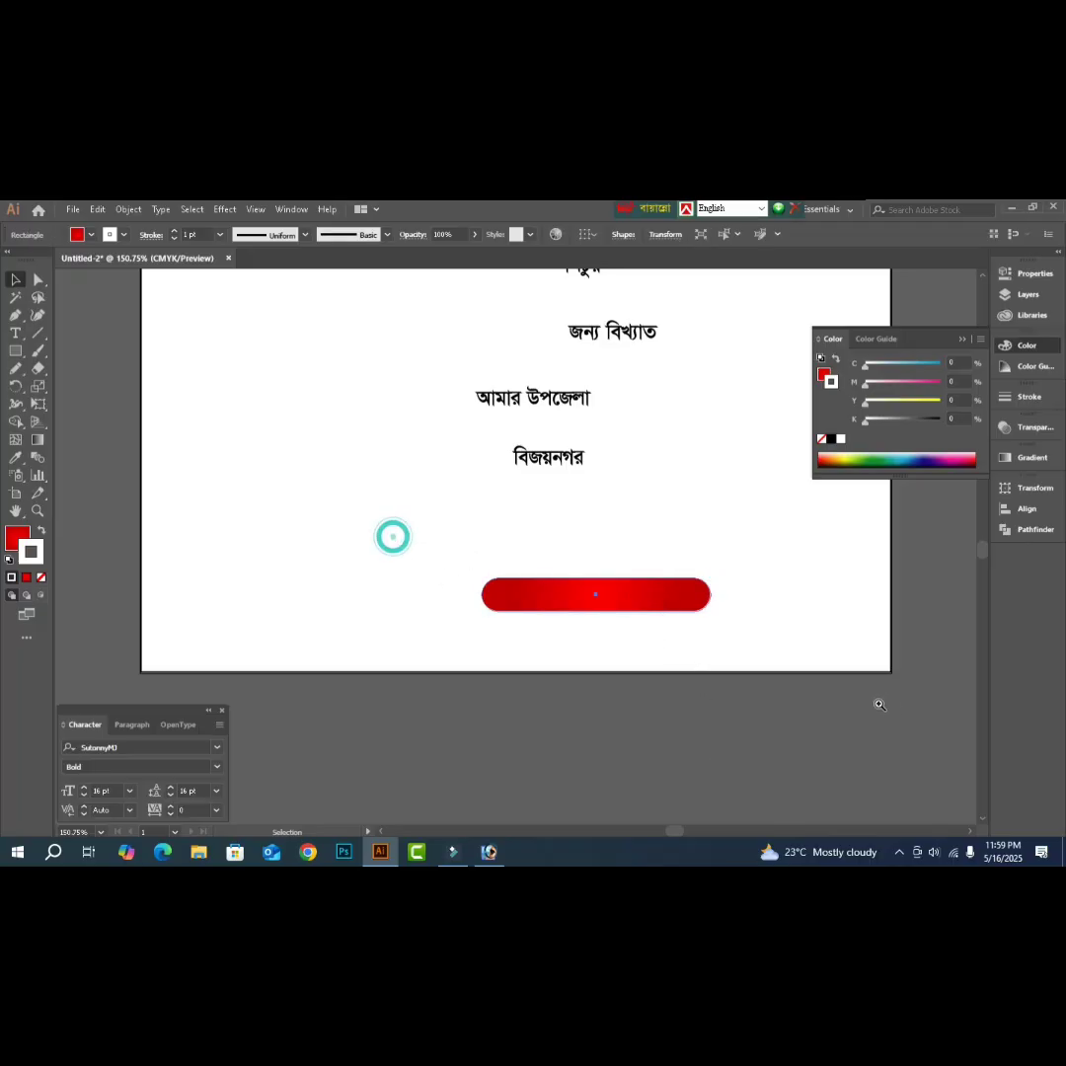
key("ctrl+equal")
left_click(726, 770)
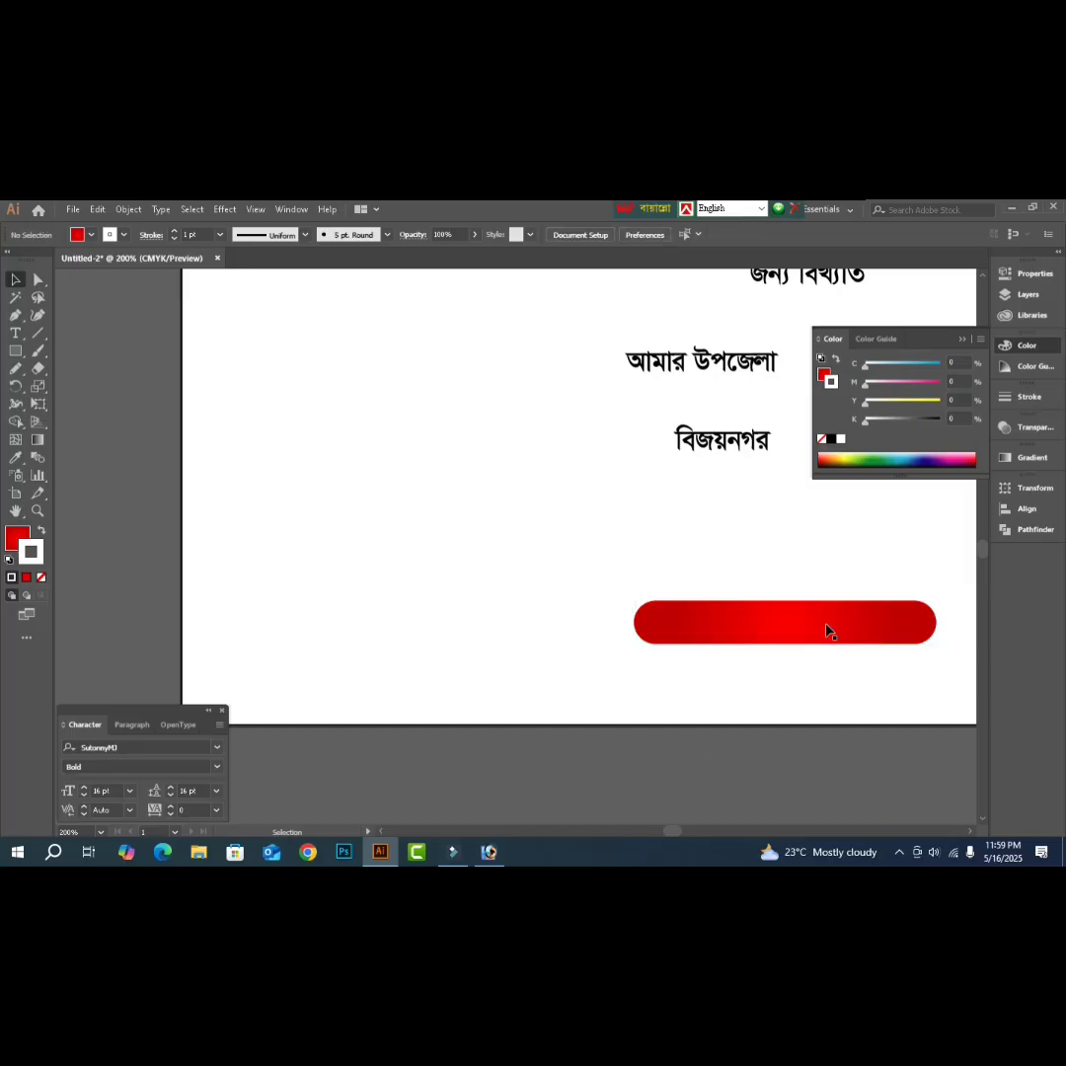
- Select the pill copy behind the red one and give it a solid black fill and a black stroke
left_click(827, 629, "ctrl")
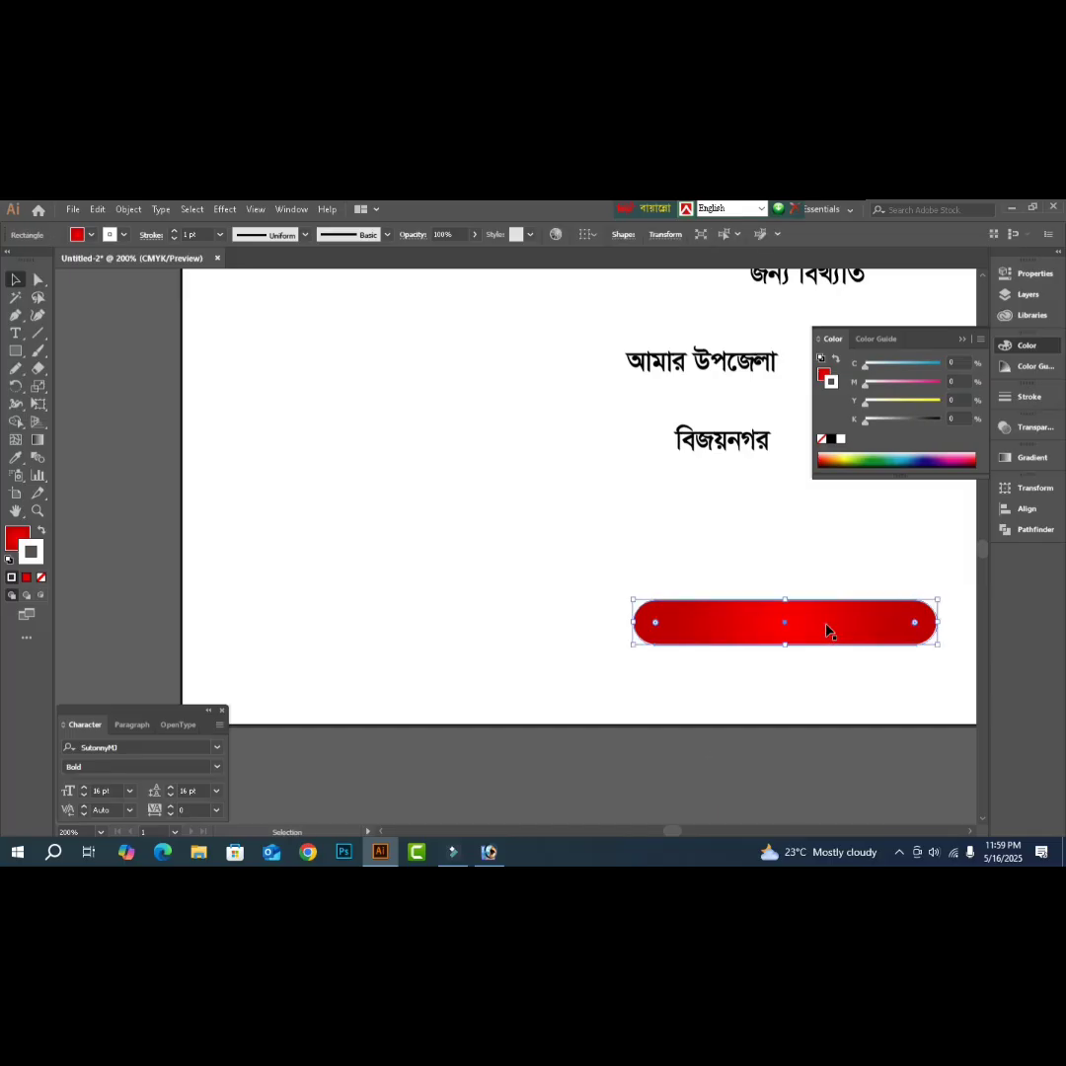
left_click(822, 374)
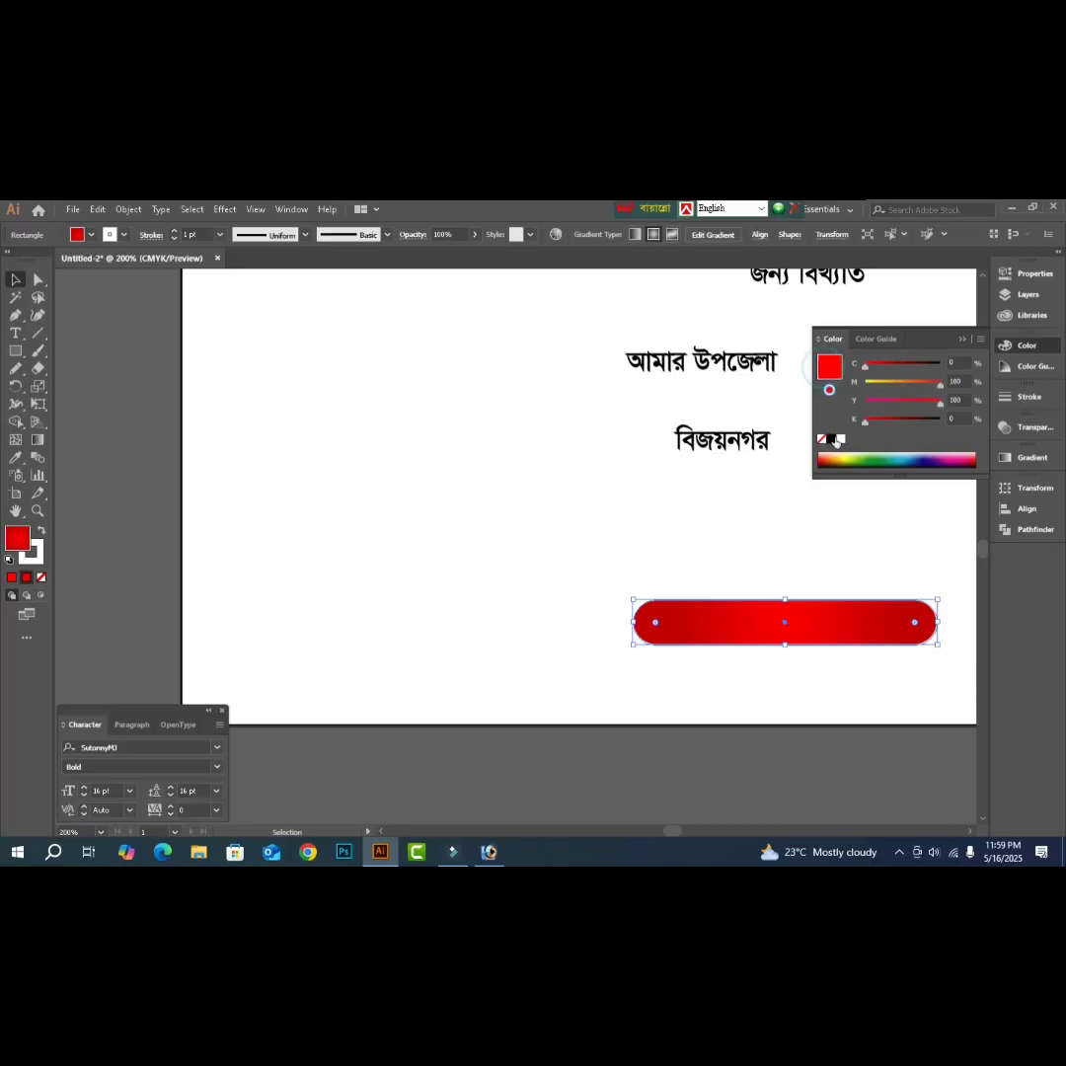
left_click(832, 438)
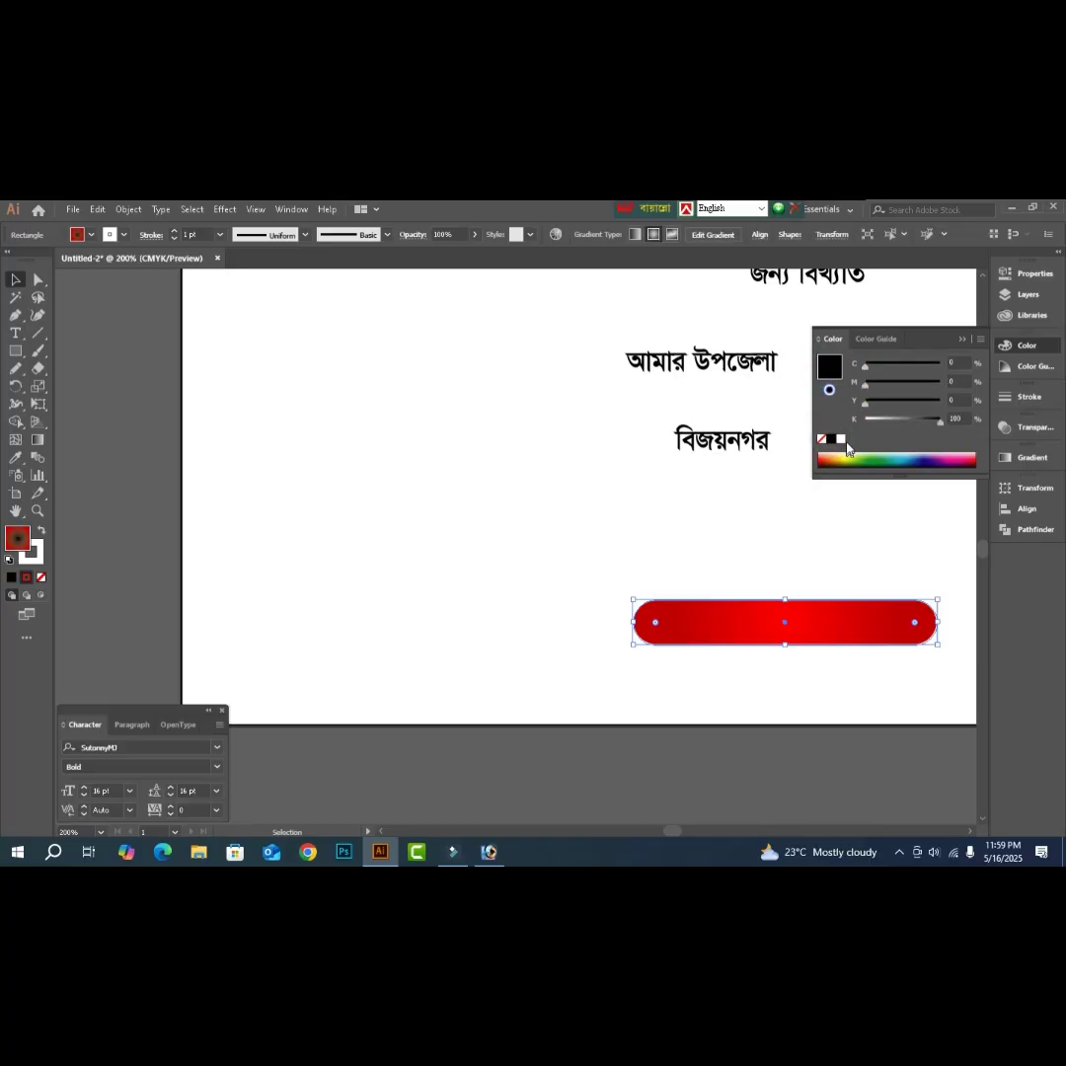
left_click(11, 578)
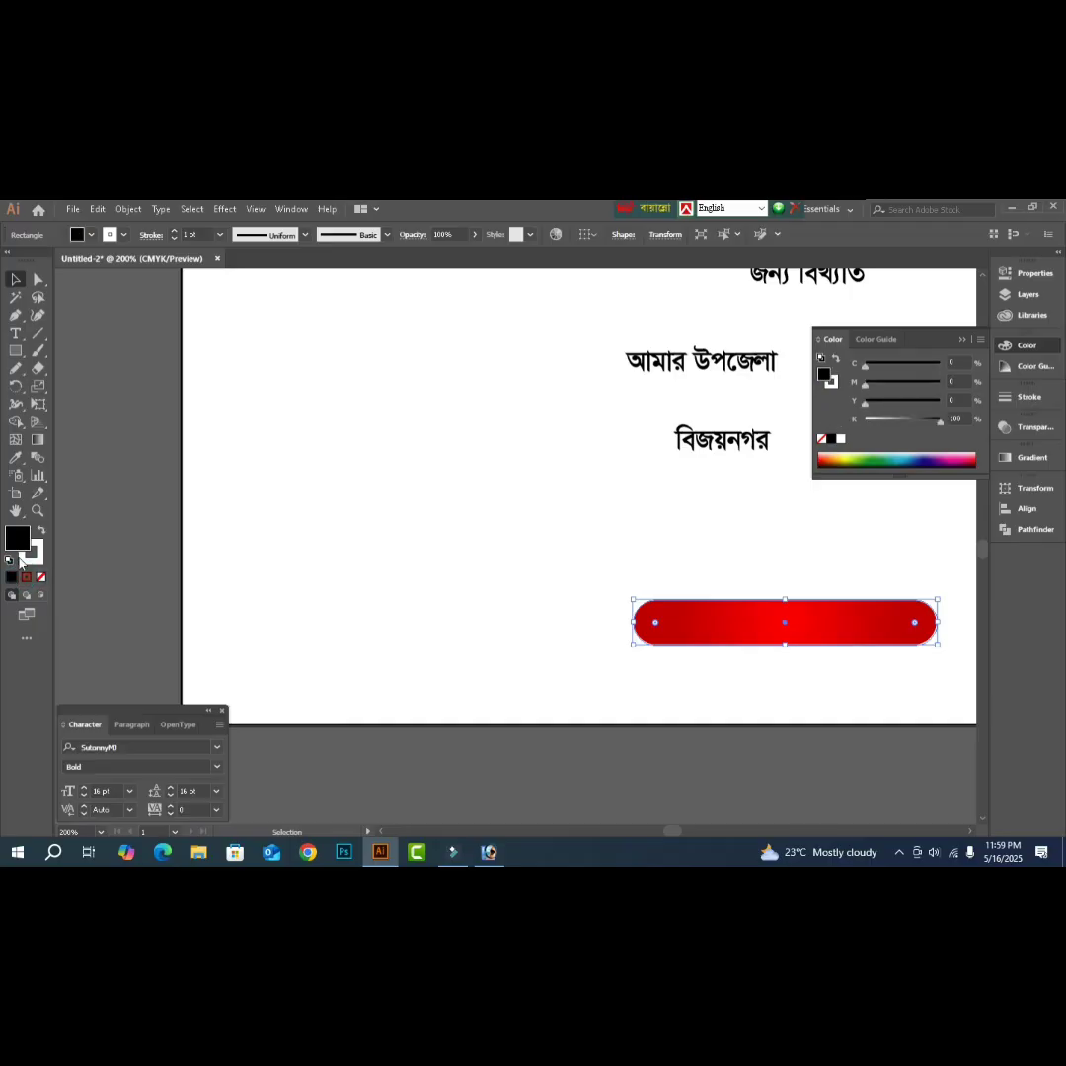
left_click_drag(19, 540, 35, 555)
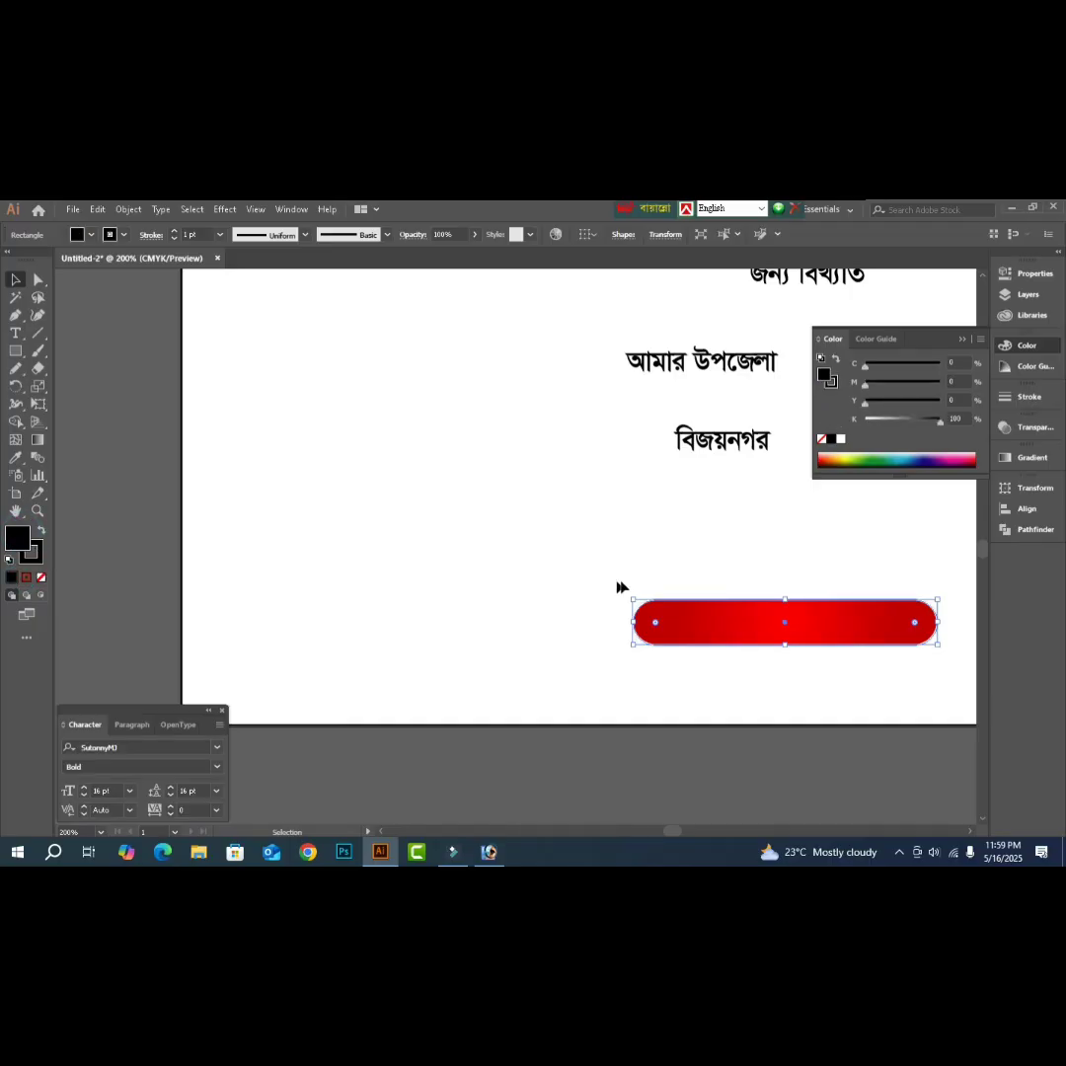
- Apply a Gaussian Blur with a radius of 4.9 pixels to the black pill copy and deselect it
left_click(224, 210)
mouse_move(255, 458)
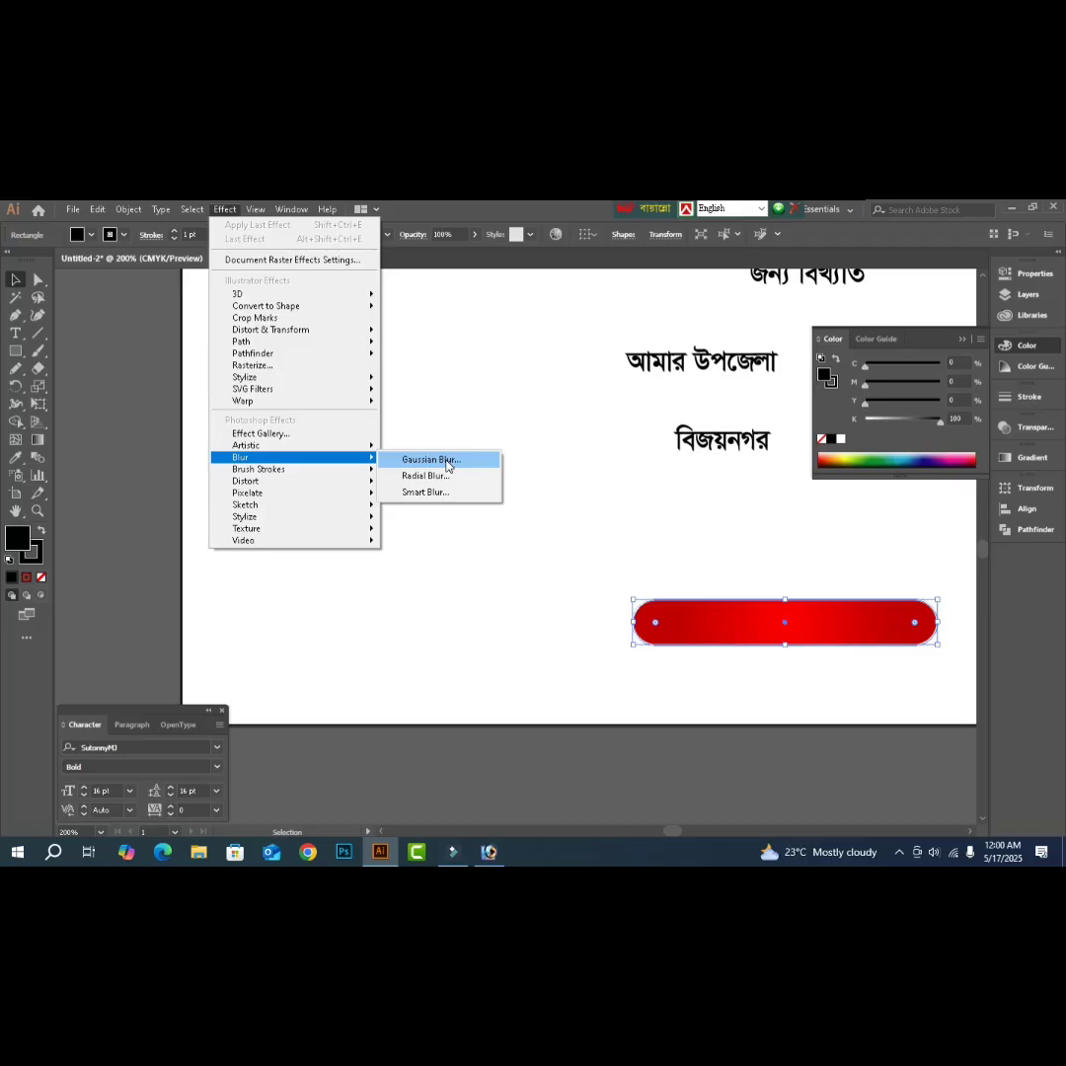
left_click(448, 465)
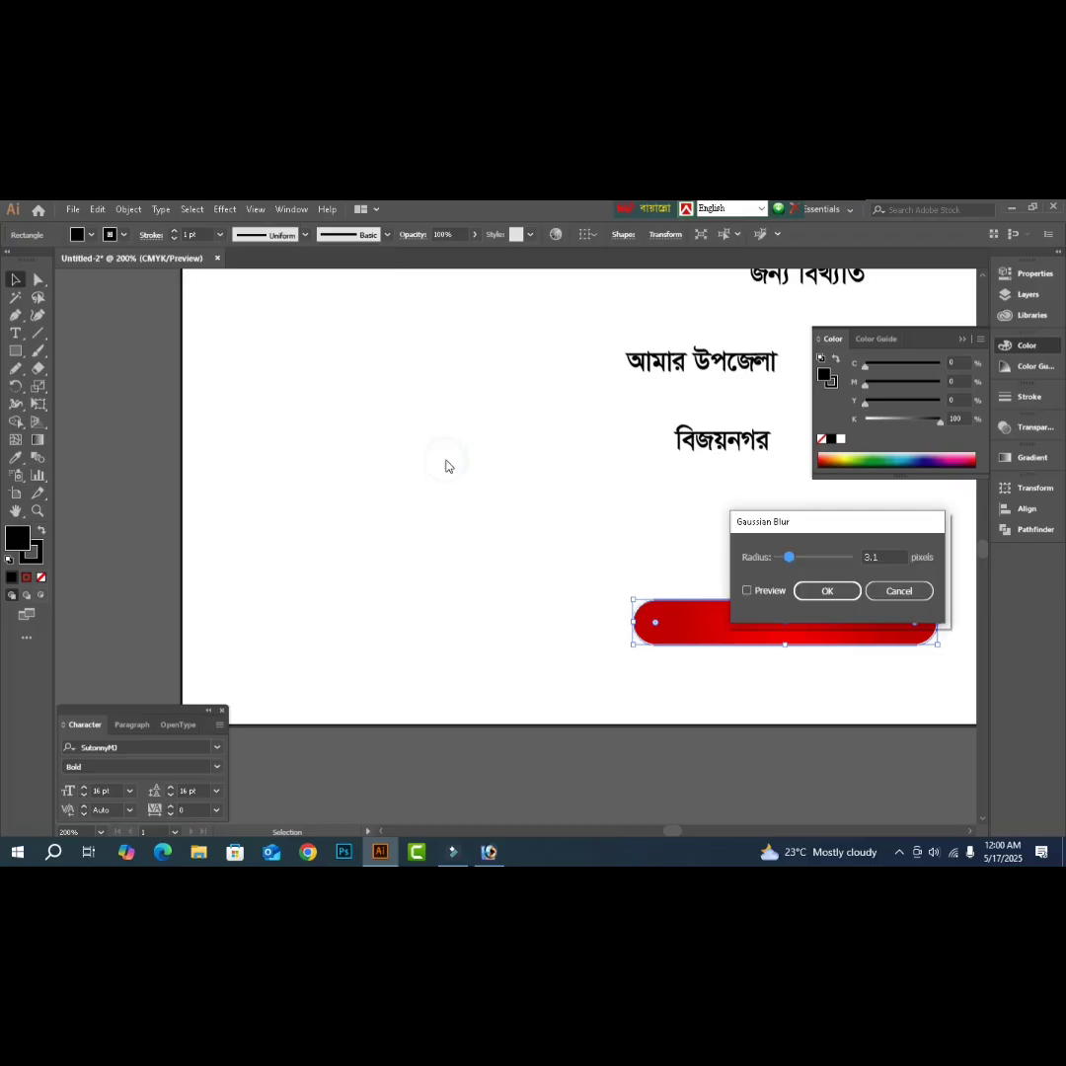
left_click(768, 592)
left_click_drag(856, 538, 473, 473)
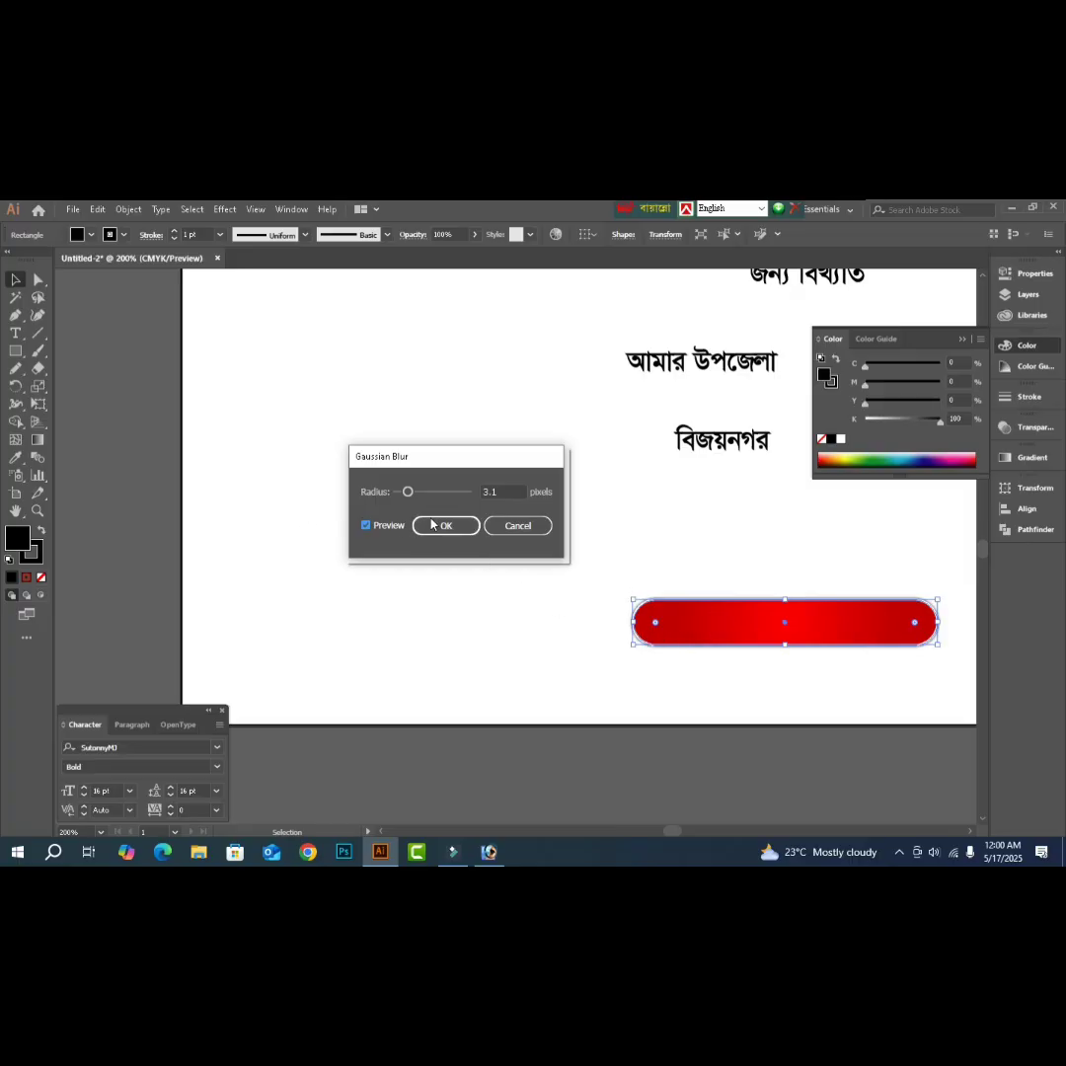
left_click_drag(409, 494, 415, 494)
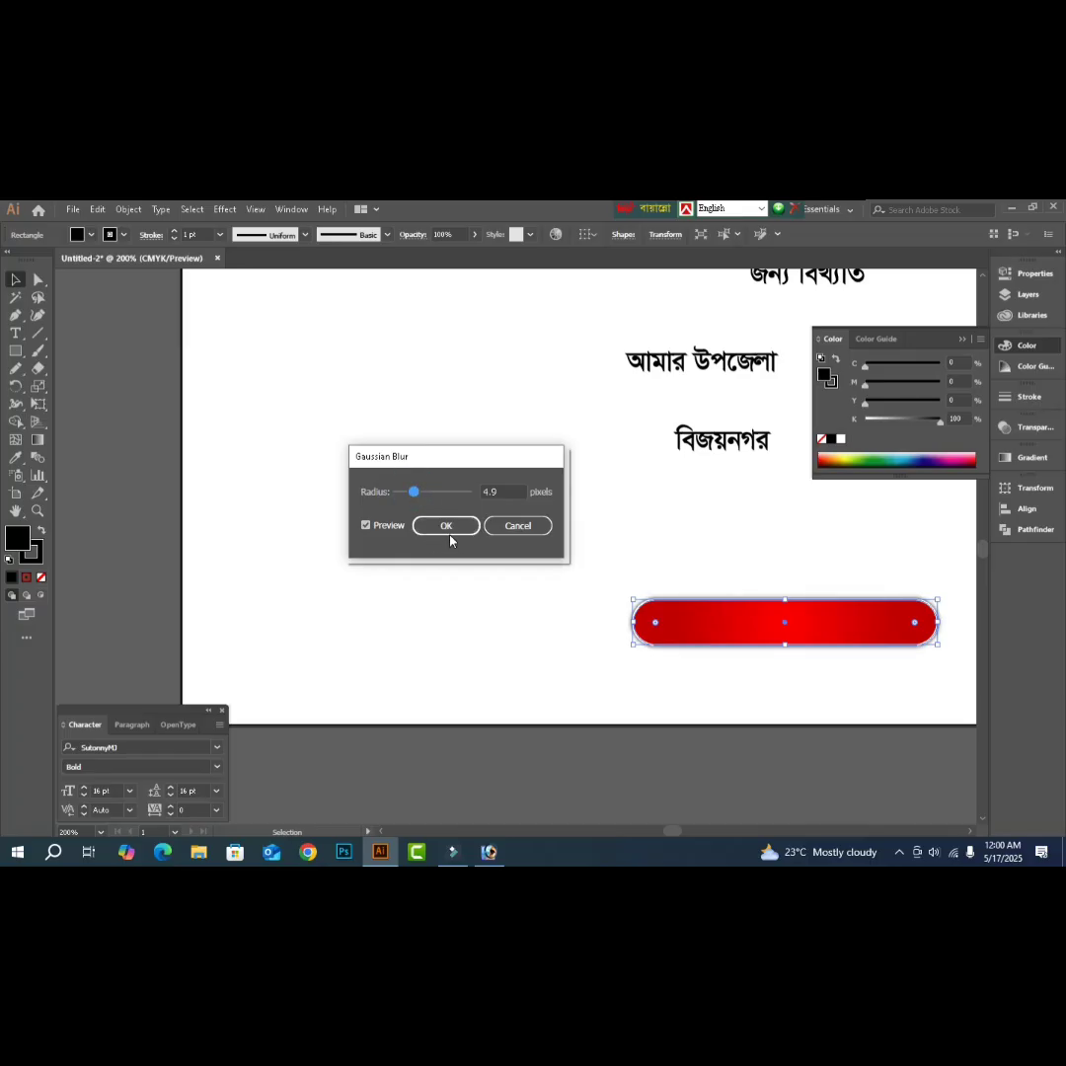
left_click(442, 526)
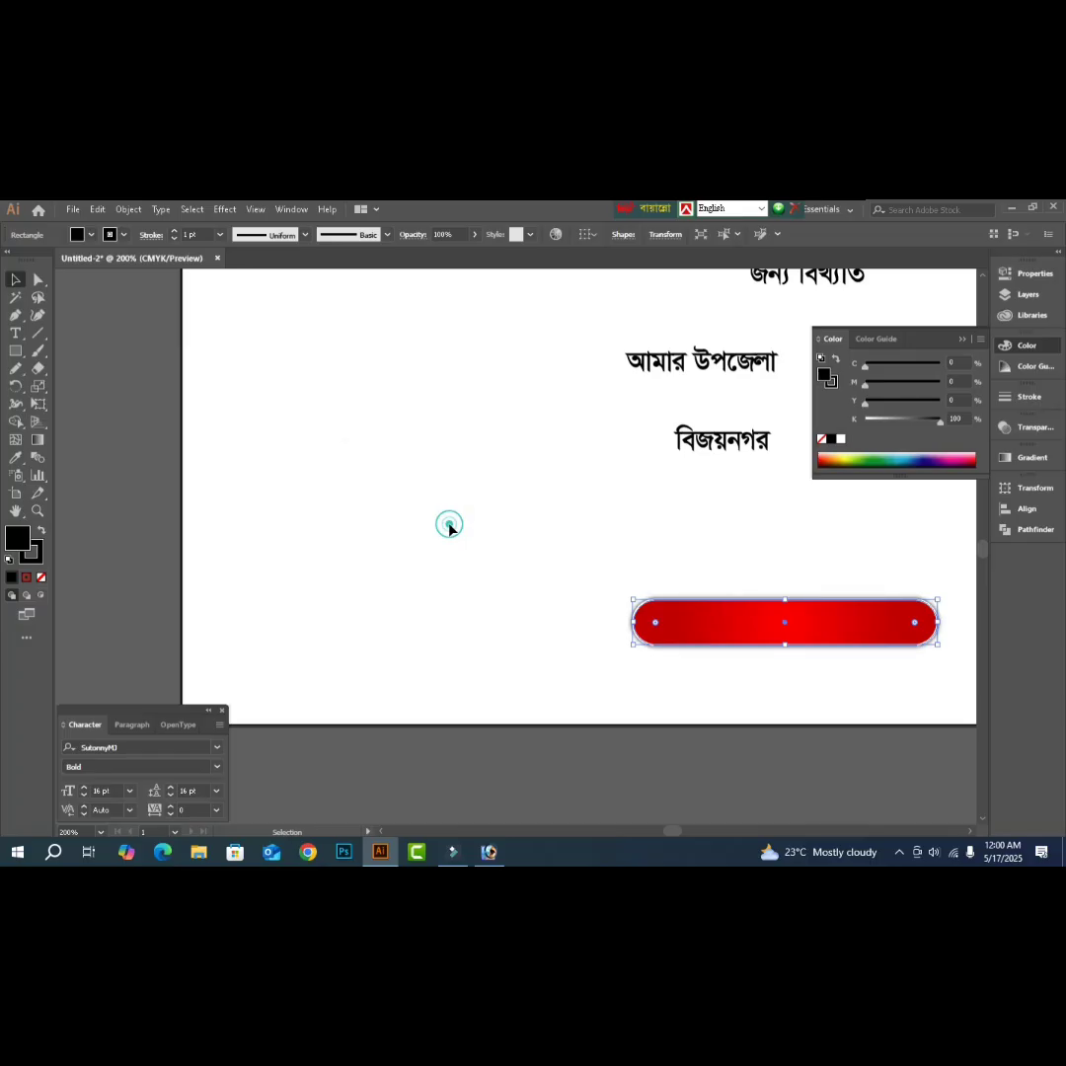
left_click(718, 775)
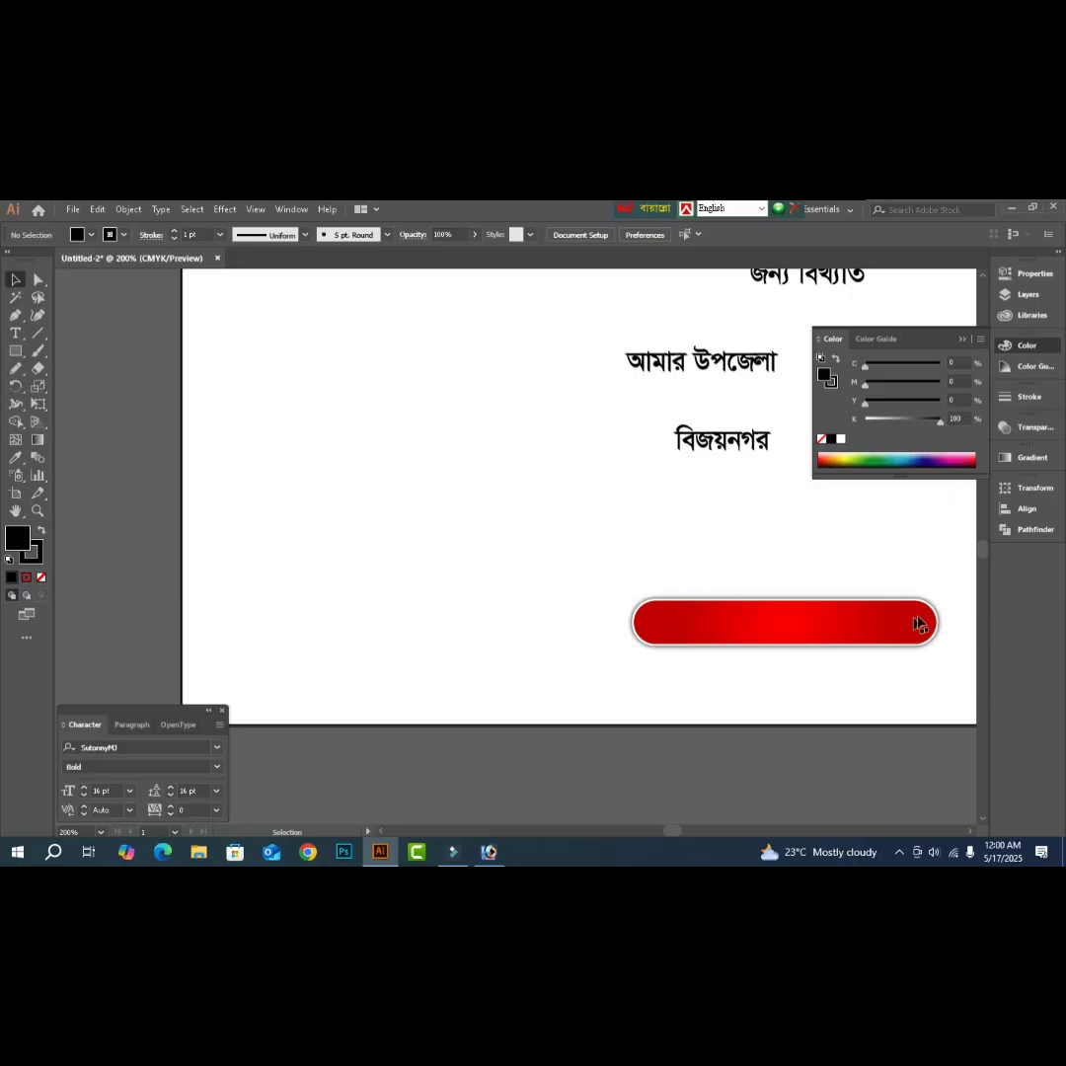
- Take the red pill off the top and set the blurred black pill's blending mode to Multiply
left_click(792, 624)
key("Delete")
left_click(783, 620)
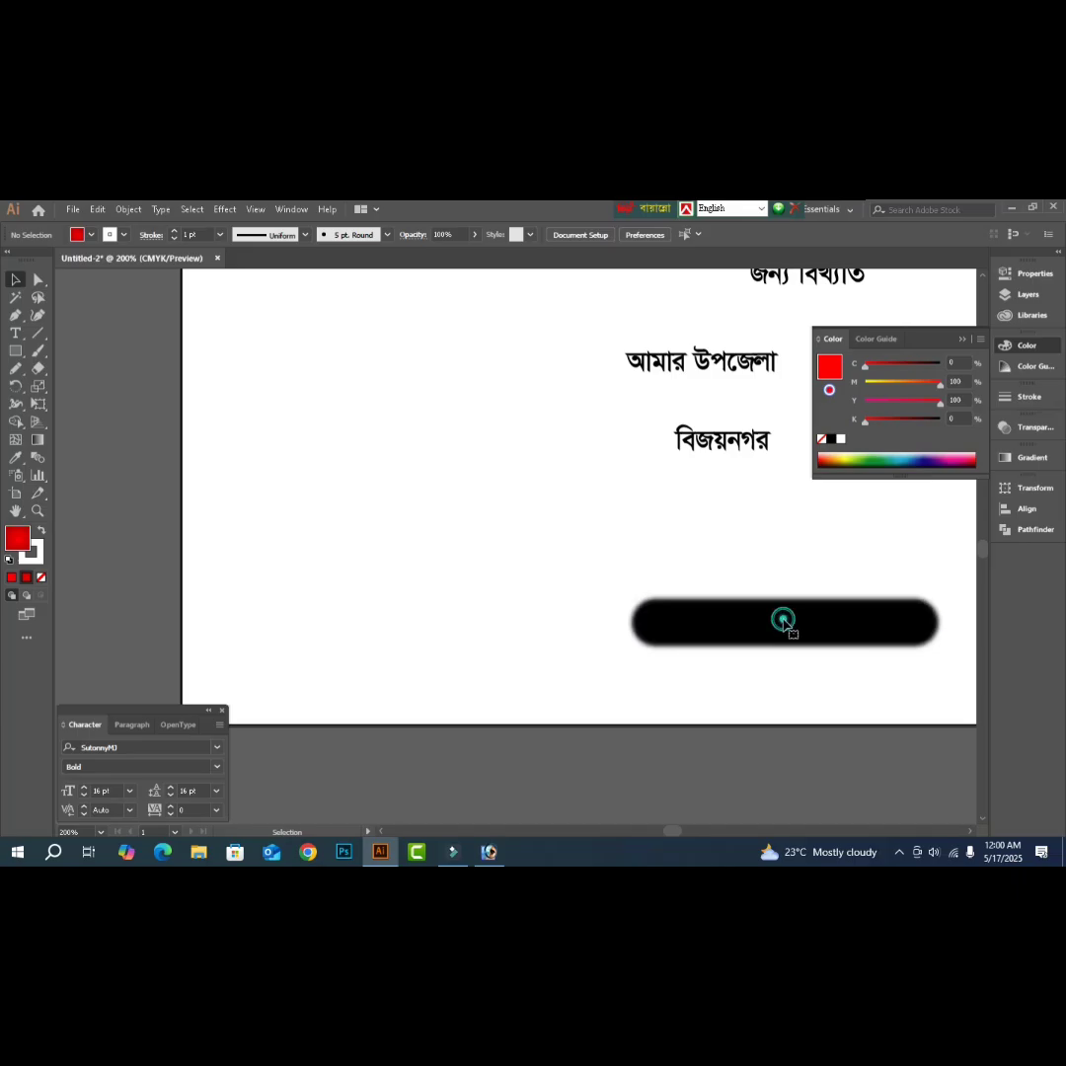
left_click(781, 631)
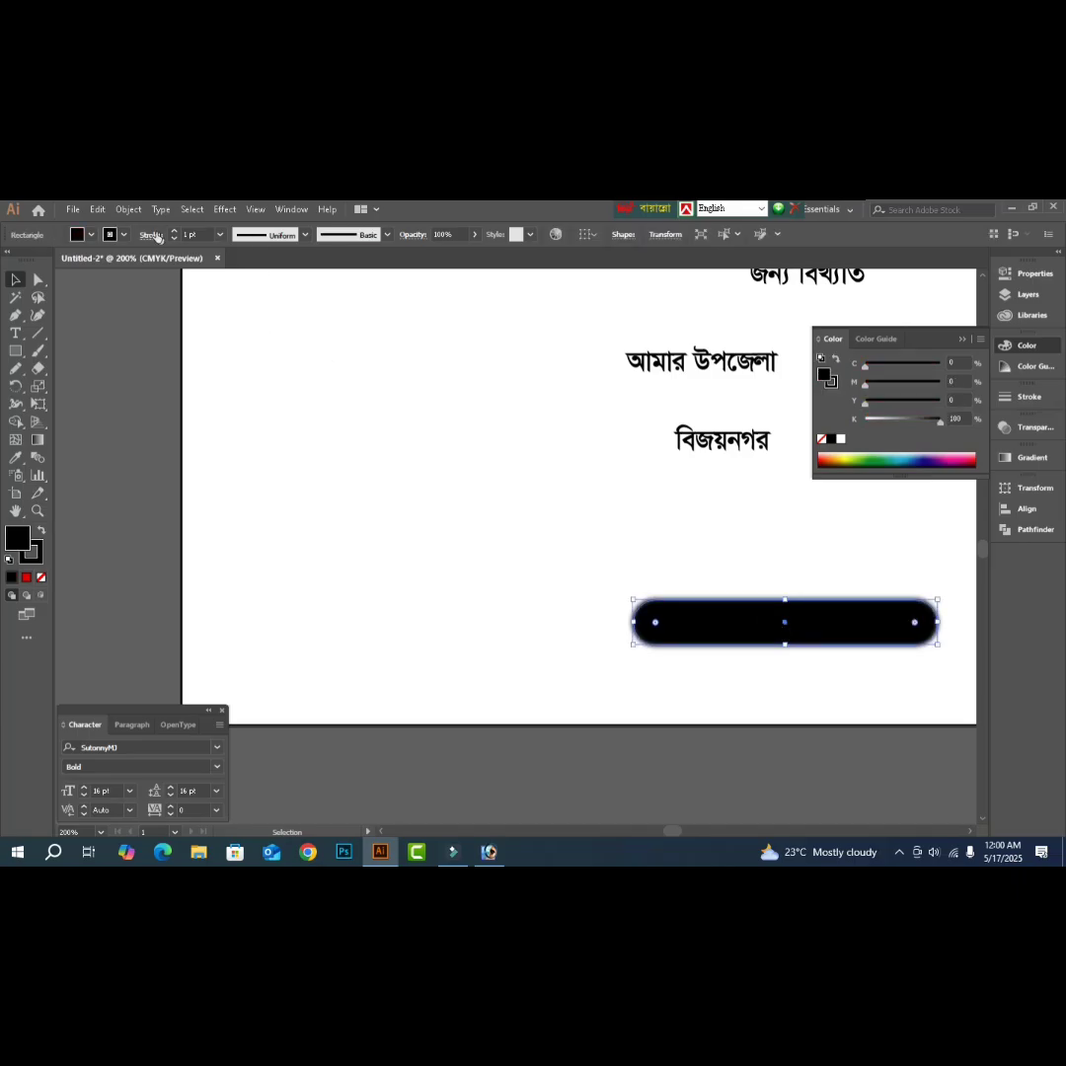
left_click(413, 238)
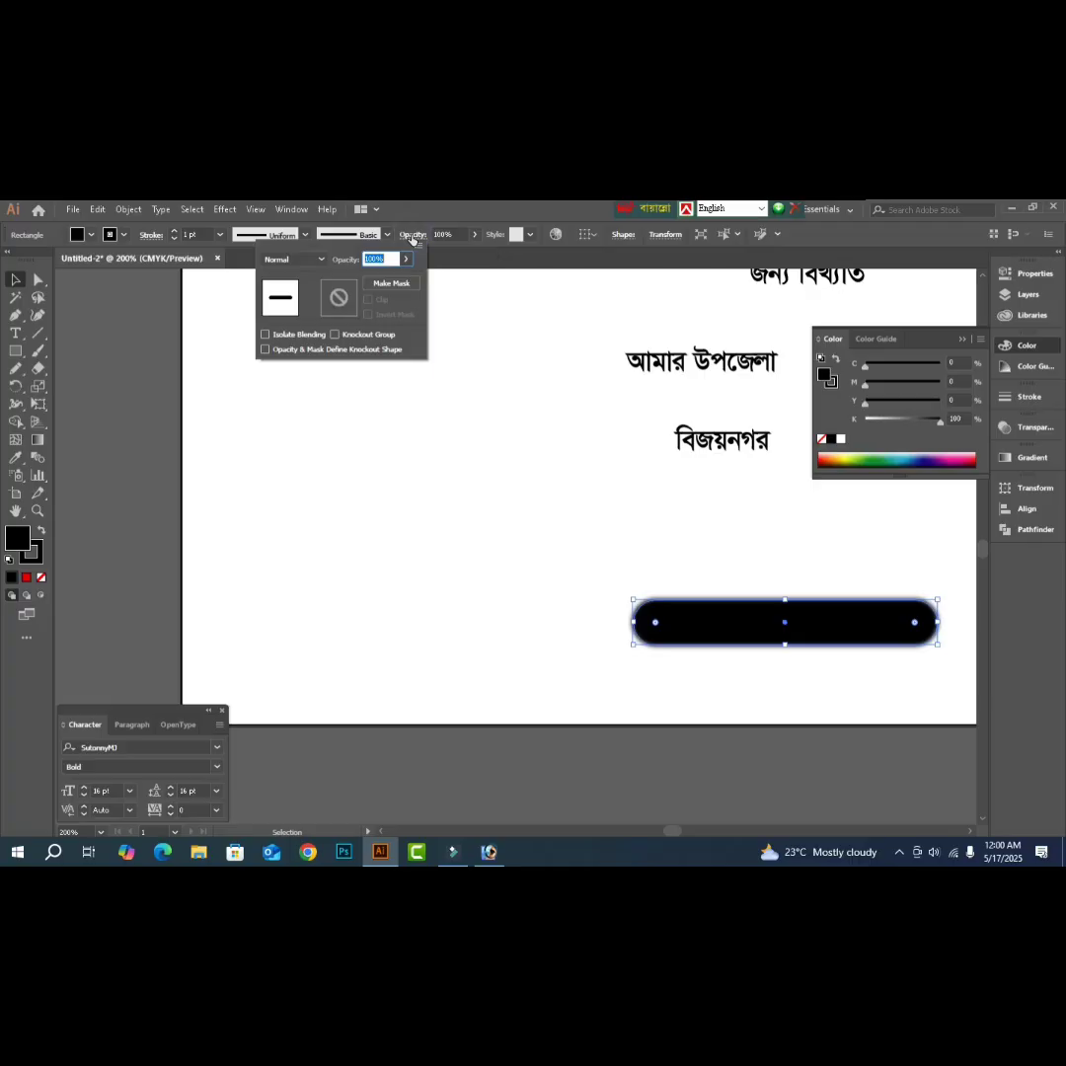
left_click(319, 260)
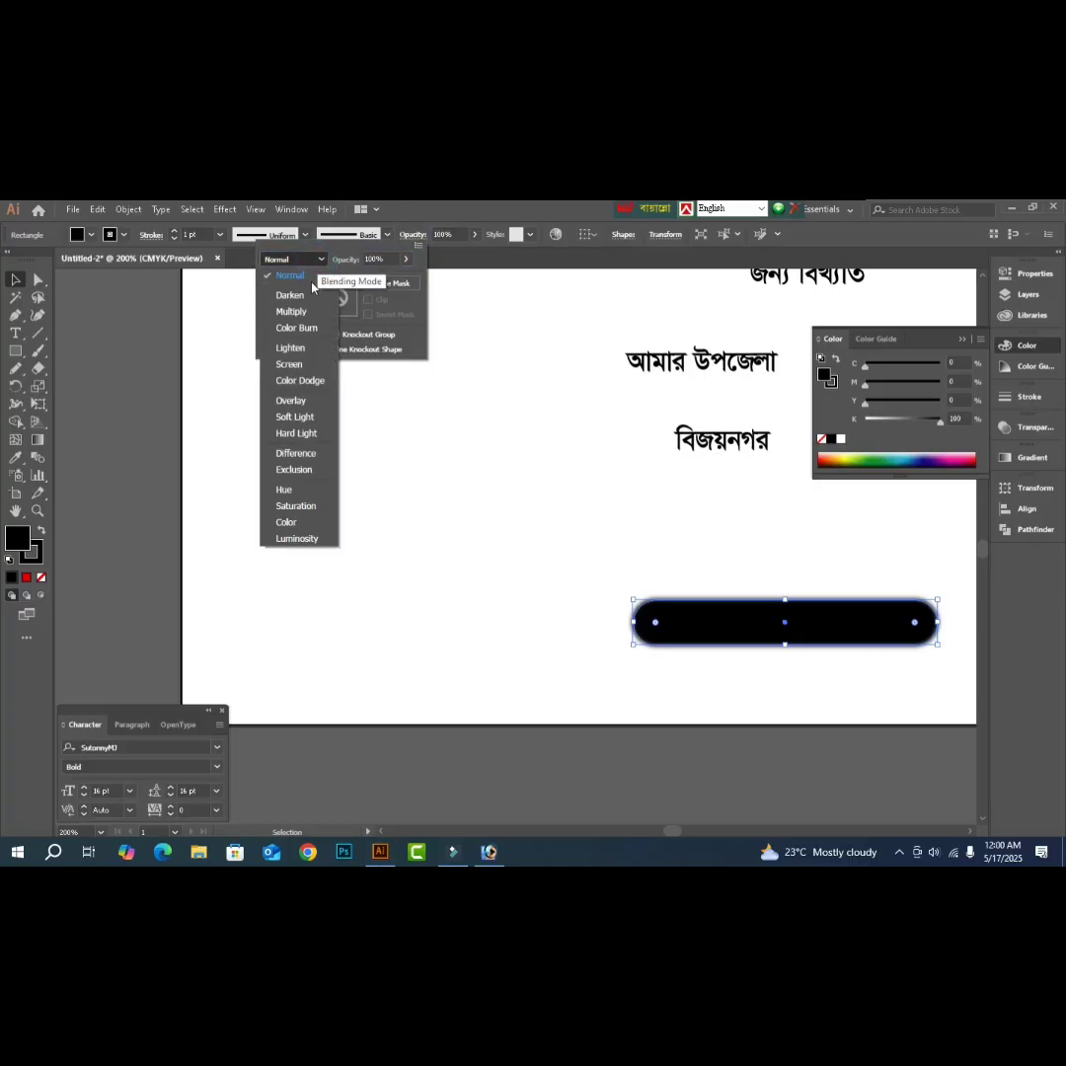
left_click(302, 313)
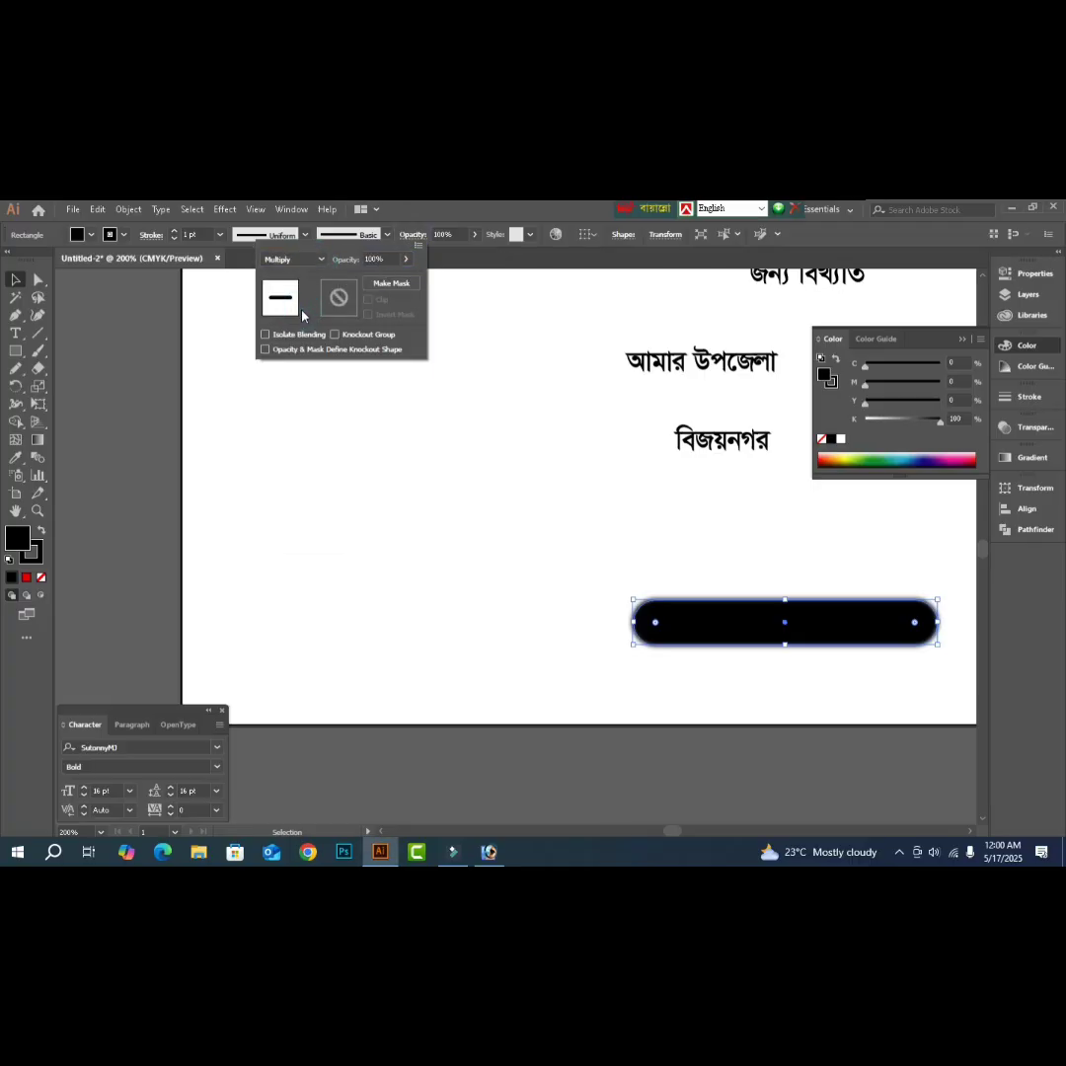
left_click(863, 492)
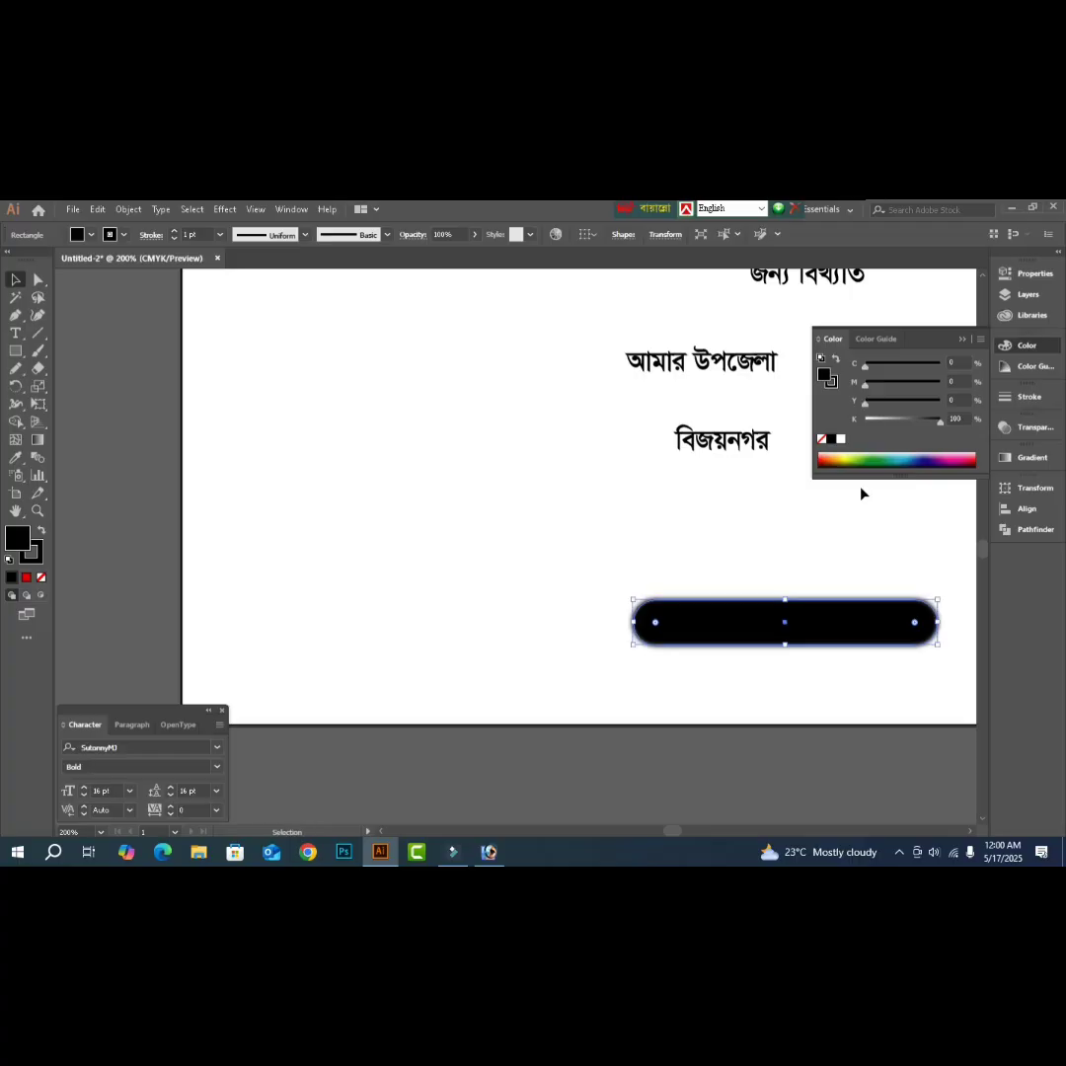
- Put the red pill back in front of its black shadow and group the two shapes
key("a")
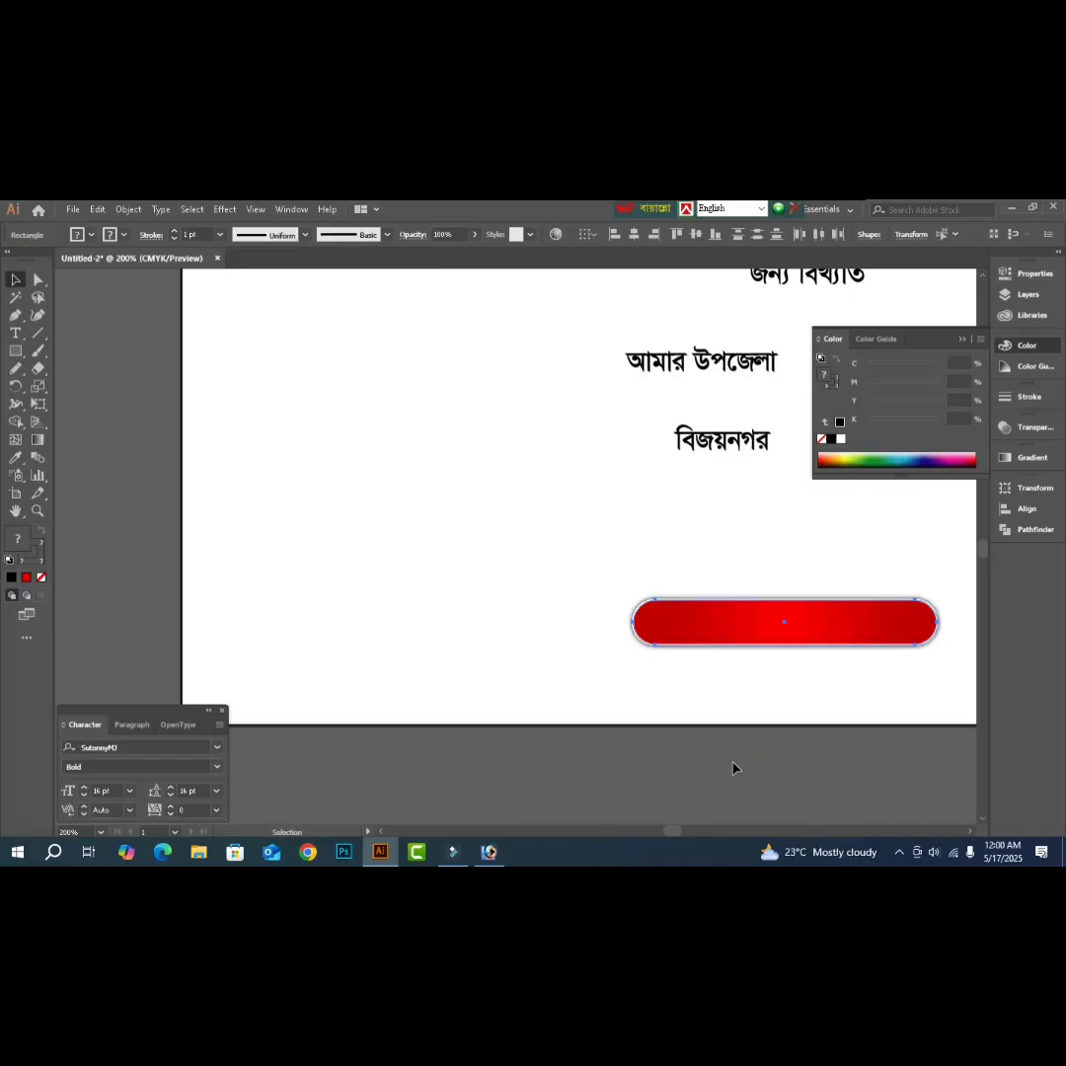
key("a")
key("v")
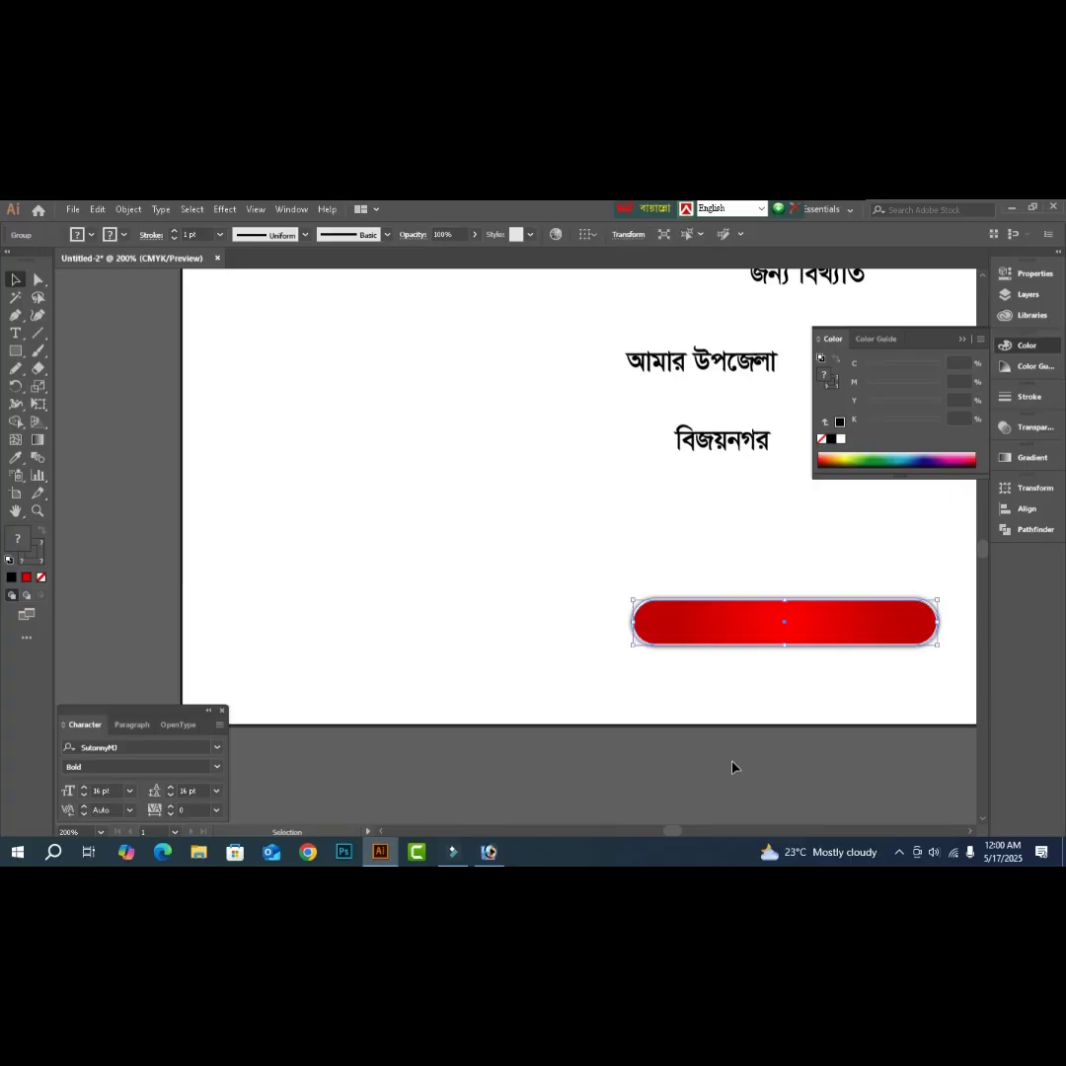
- Send the pill group behind the "এসে ঘুরে যান........" text and shift the text toward the pill's centre
key("a")
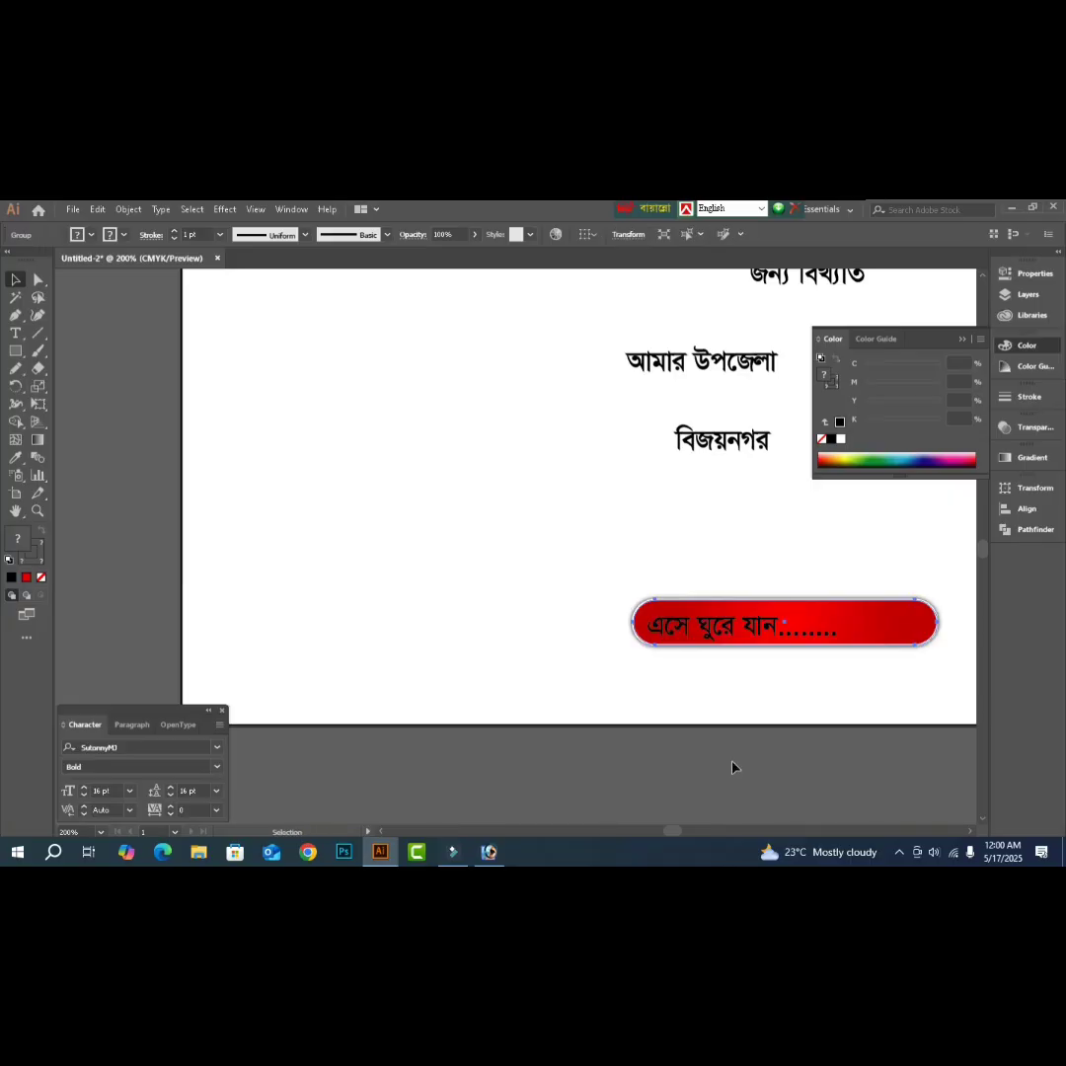
left_click(732, 768)
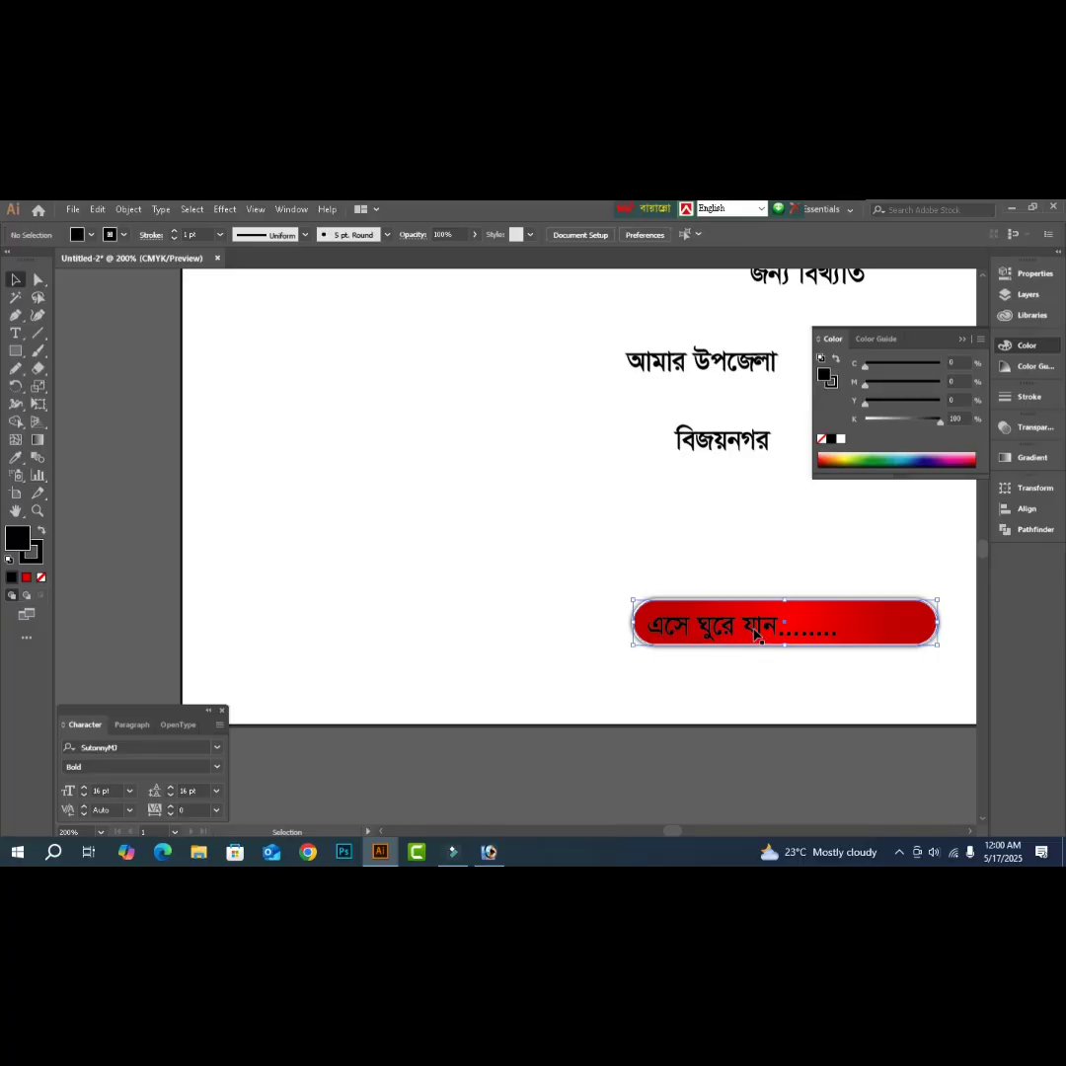
left_click_drag(745, 630, 766, 629)
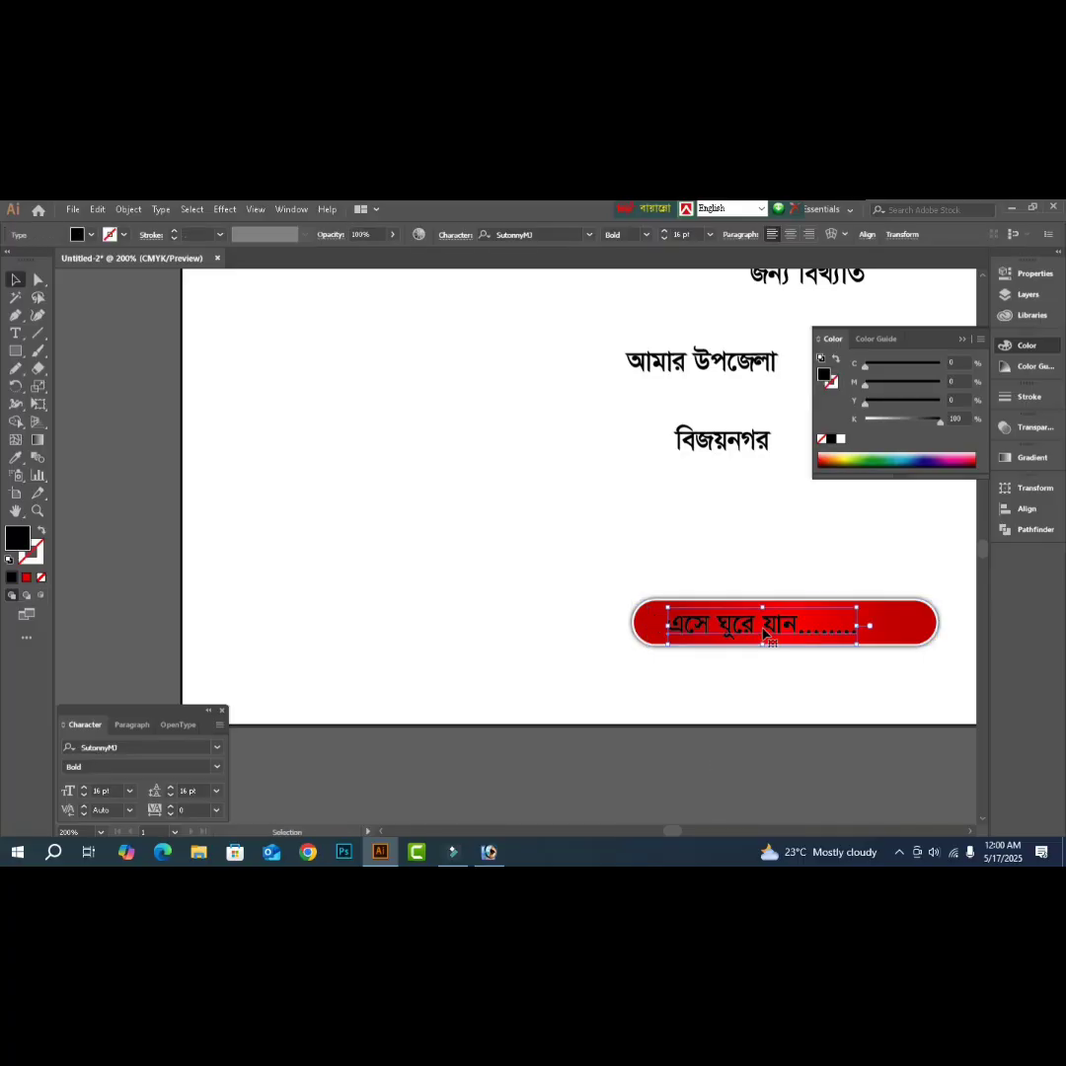
- Set the font of the "এসে ঘুরে যান........" text to Li Mustafa Sa. ANSI V1
left_click(194, 745)
type("l")
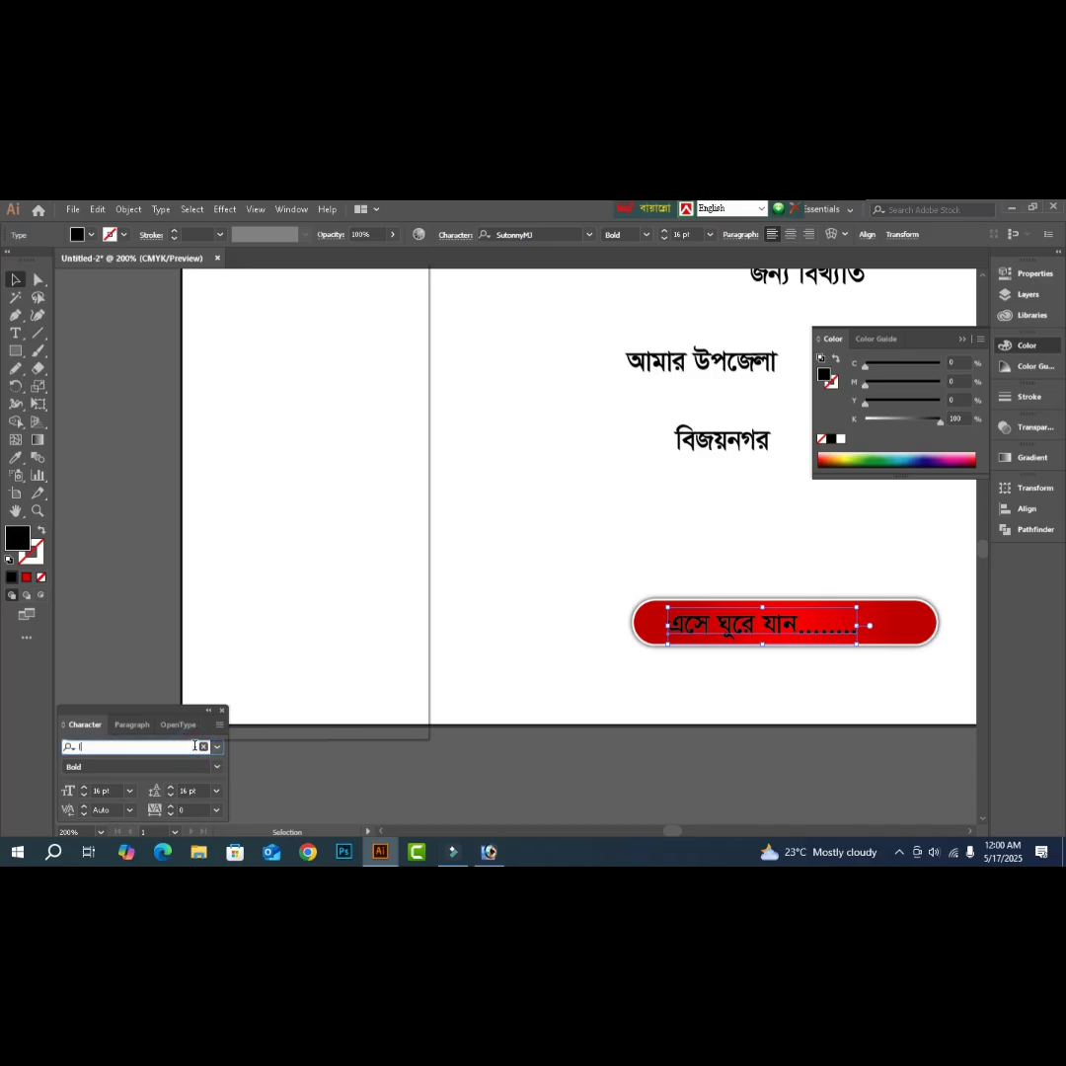
type("i")
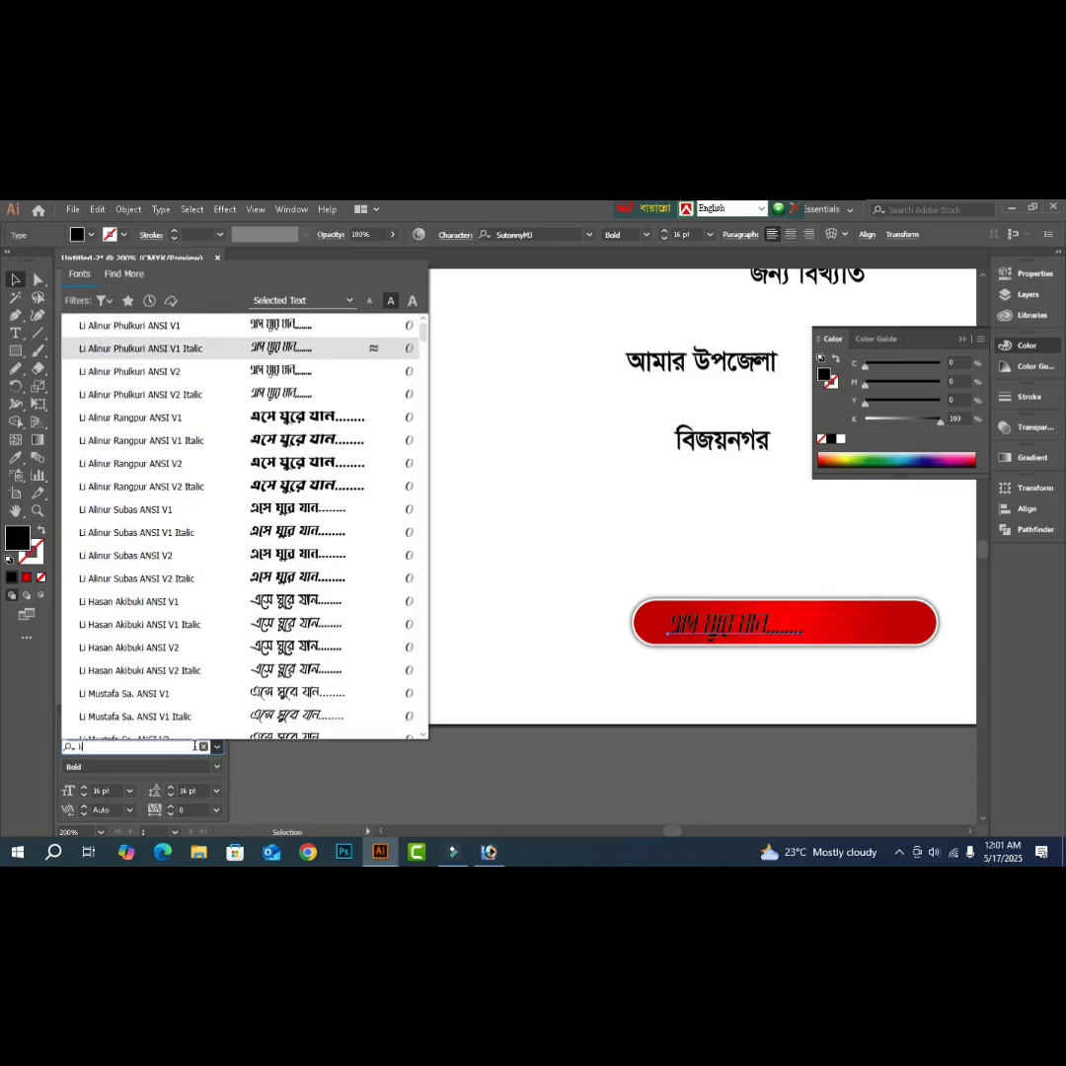
key("Down")
key("Down")
key("Down")
key("Down")
key("Down")
key("Down")
key("Down")
key("Down")
key("Down")
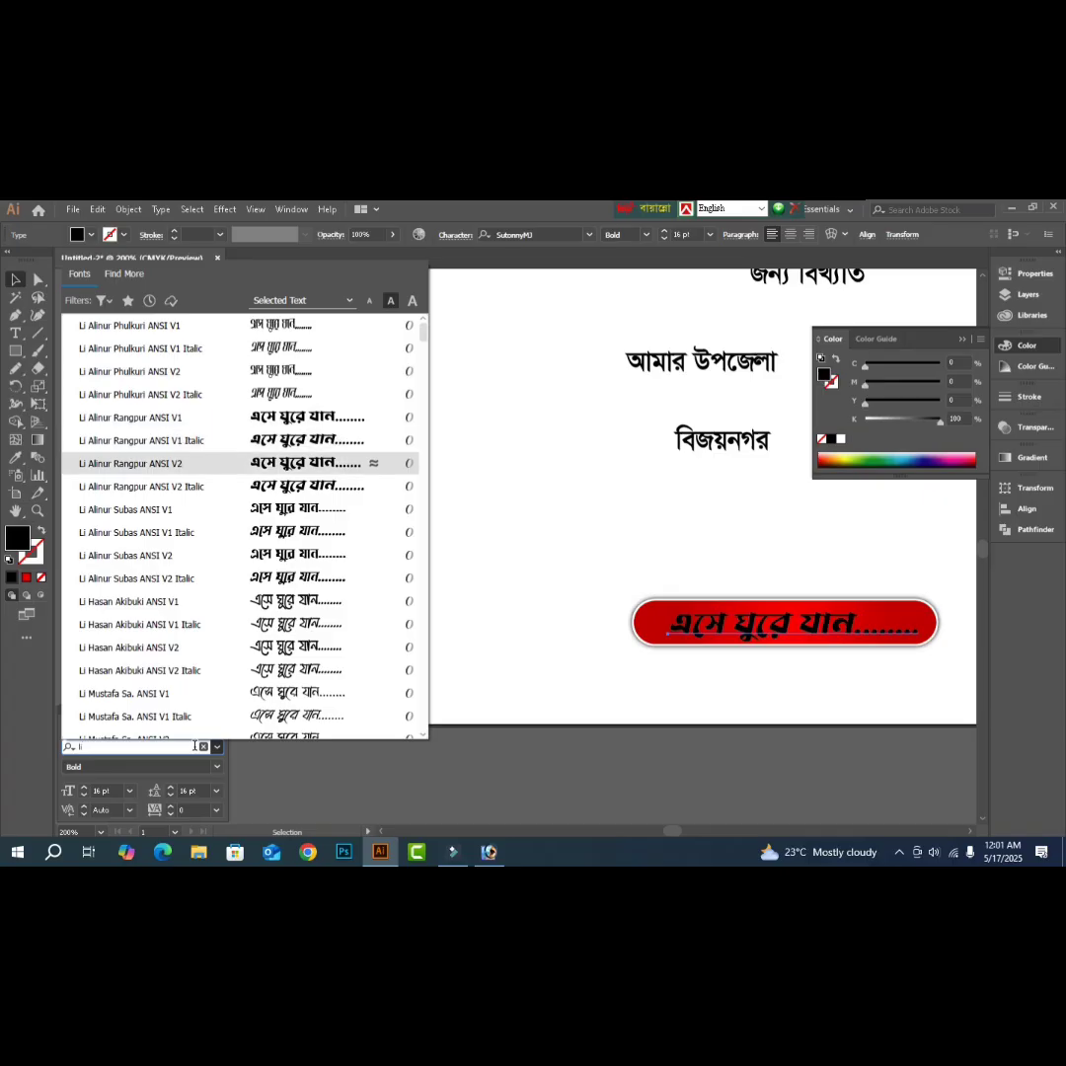
key("Down")
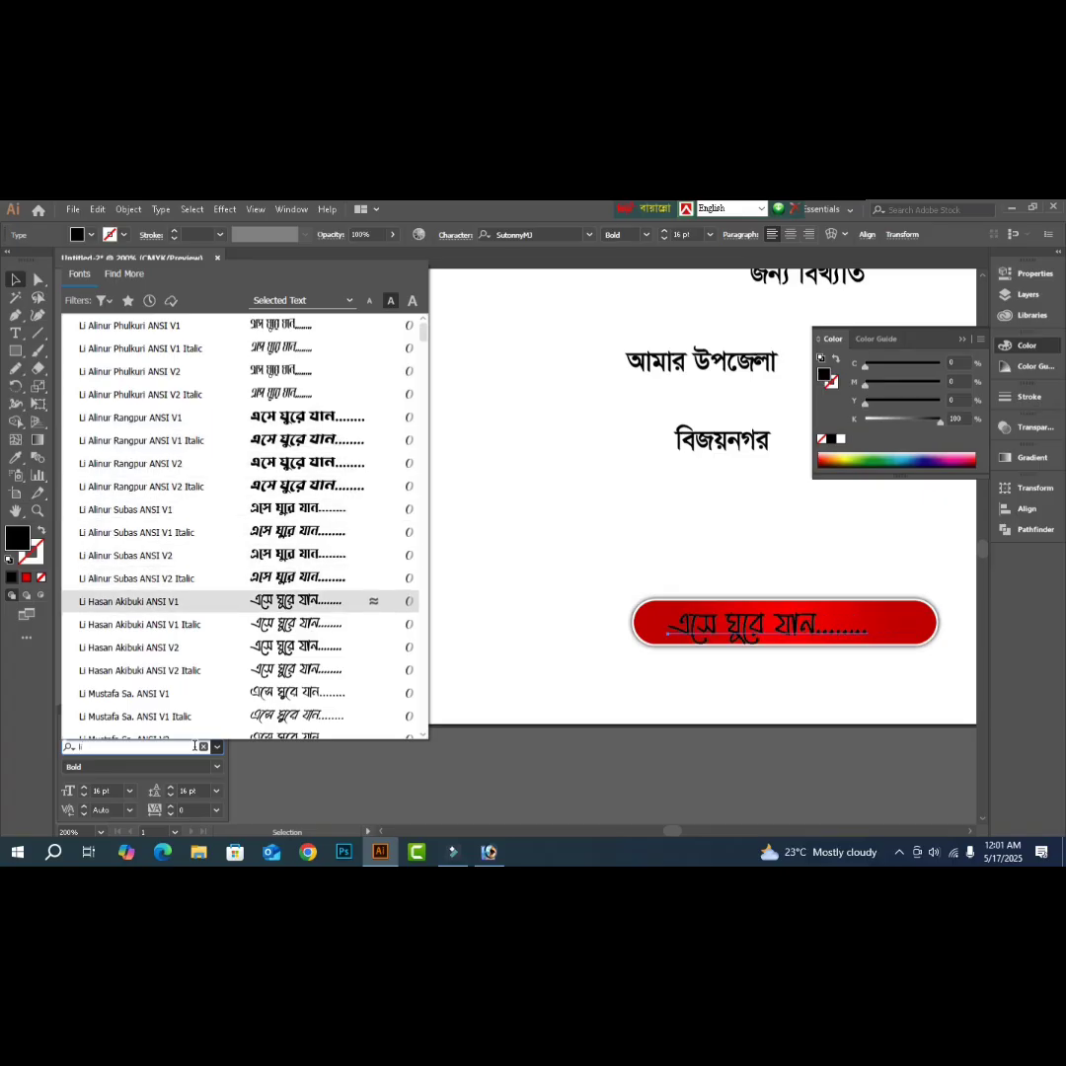
key("Down")
key("Down")
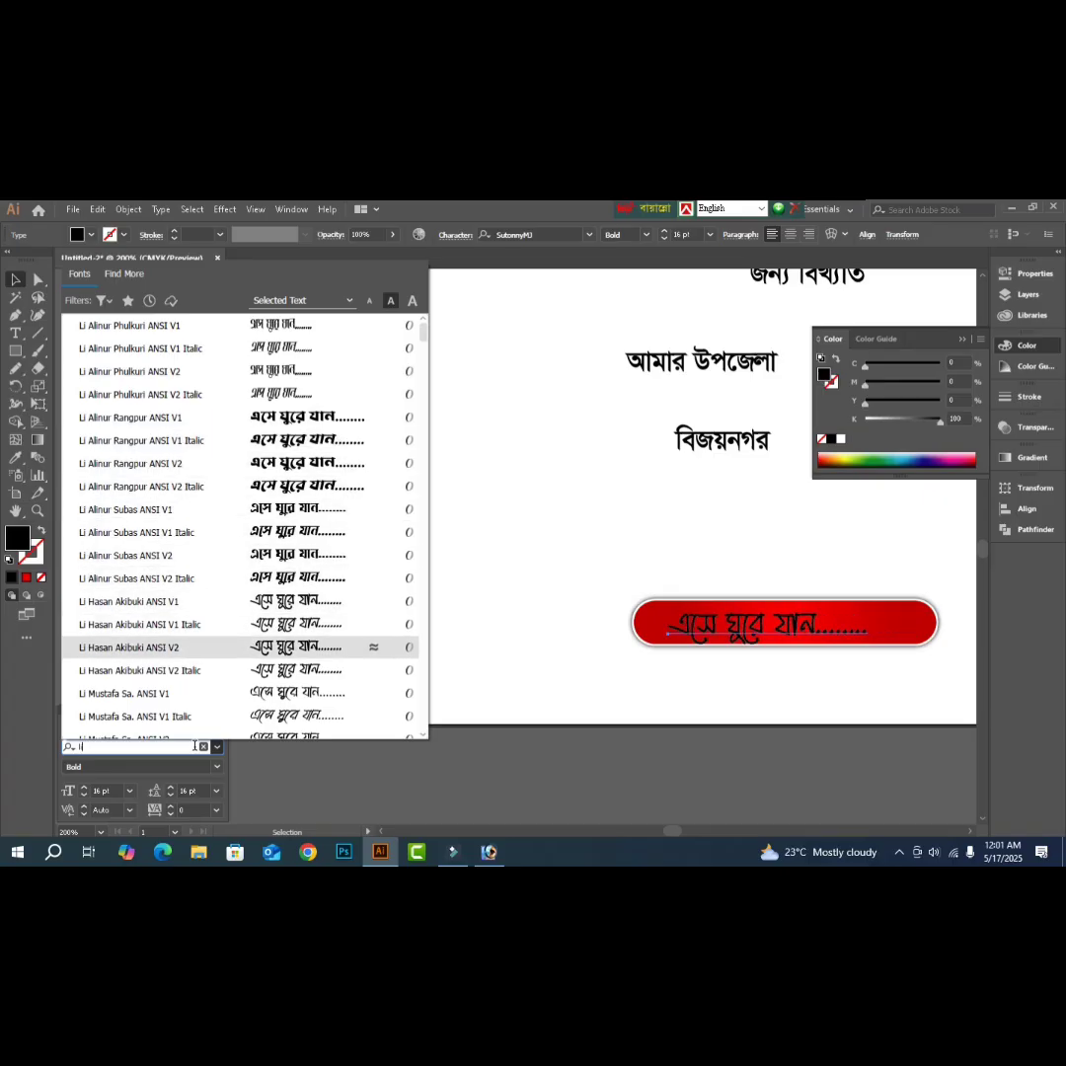
key("Down")
key("Up")
key("Down")
key("Down")
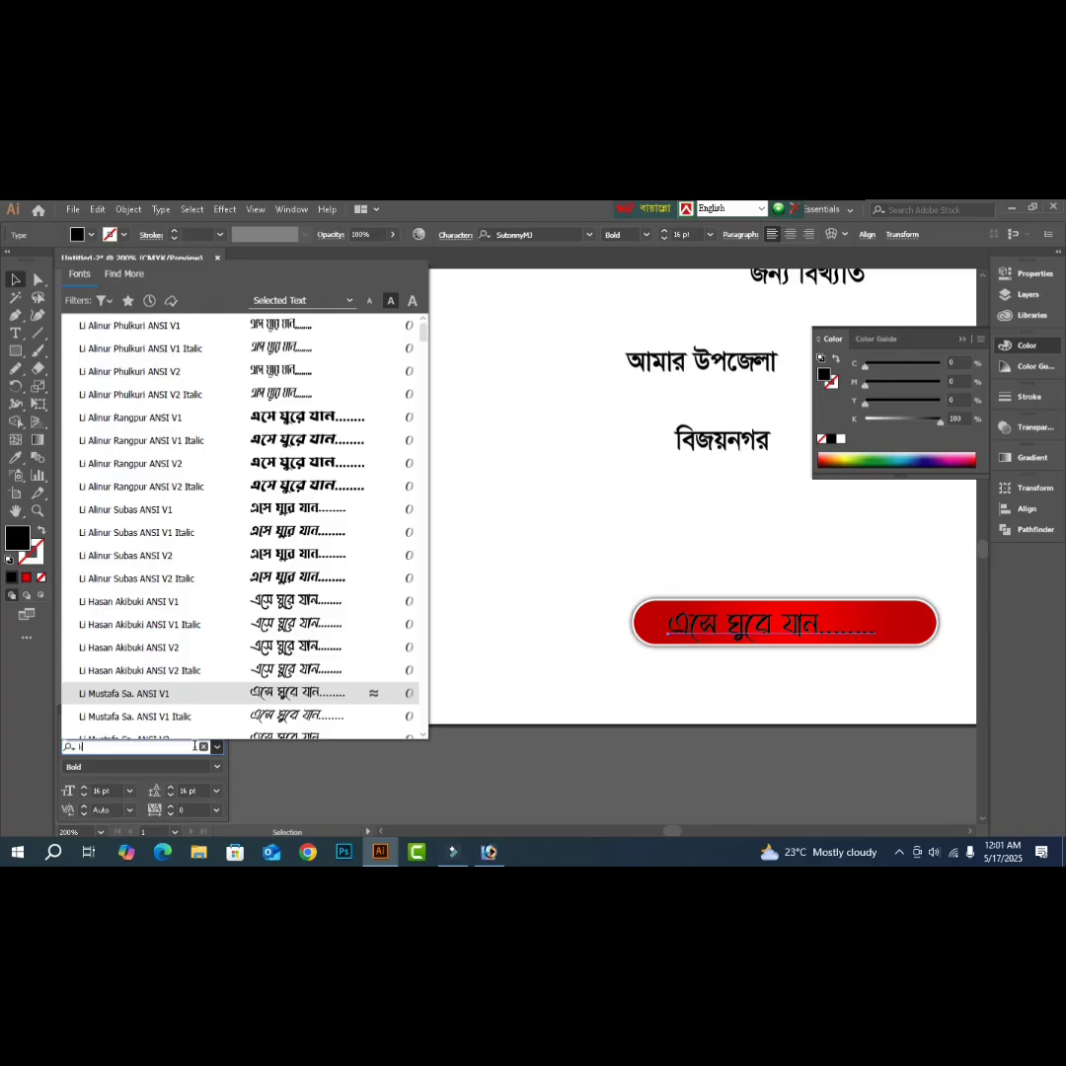
key("Return")
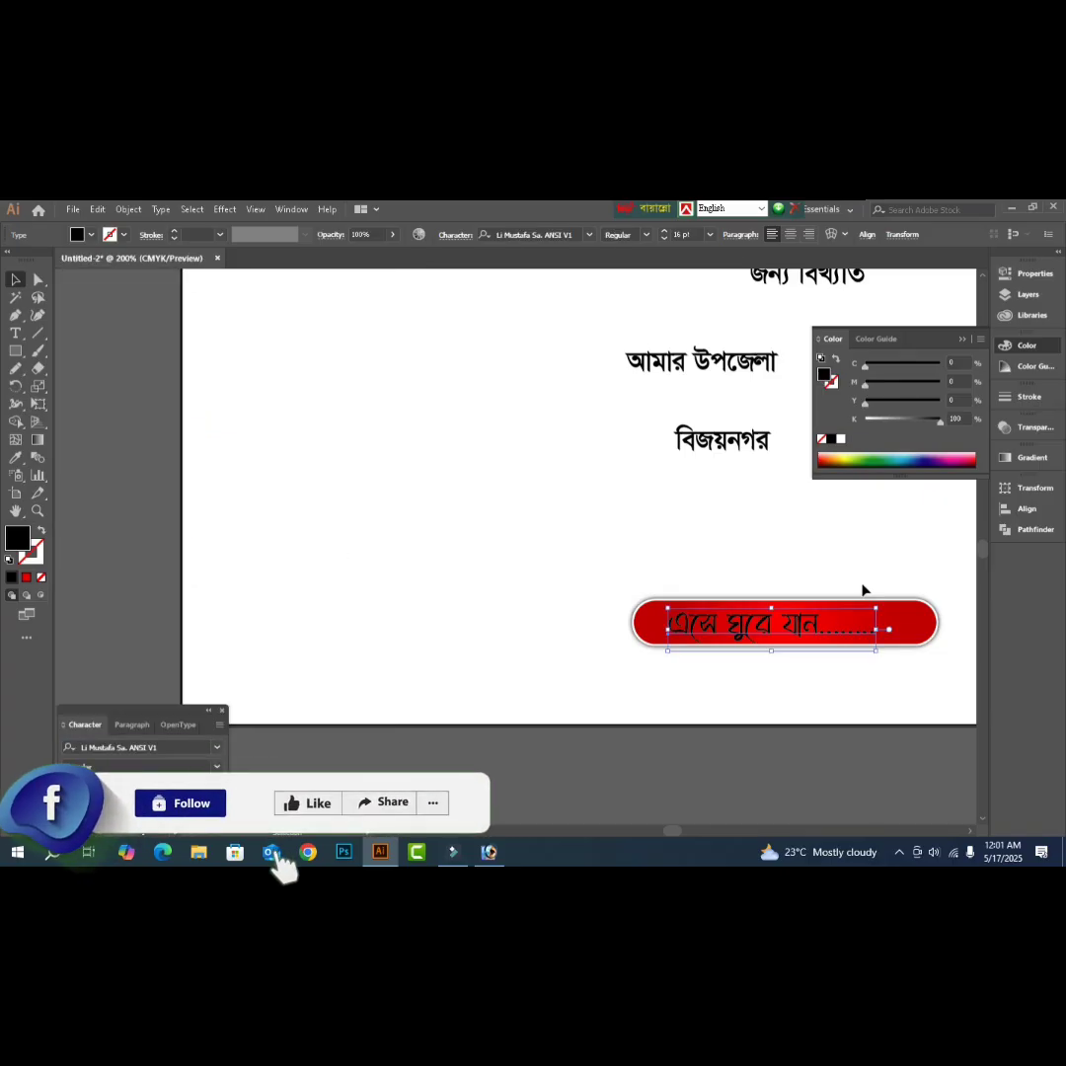
- Enlarge the pill text to about 20.06 pt and fill it with pure yellow (C 0, M 0, Y 100, K 0)
left_click_drag(879, 626, 922, 623)
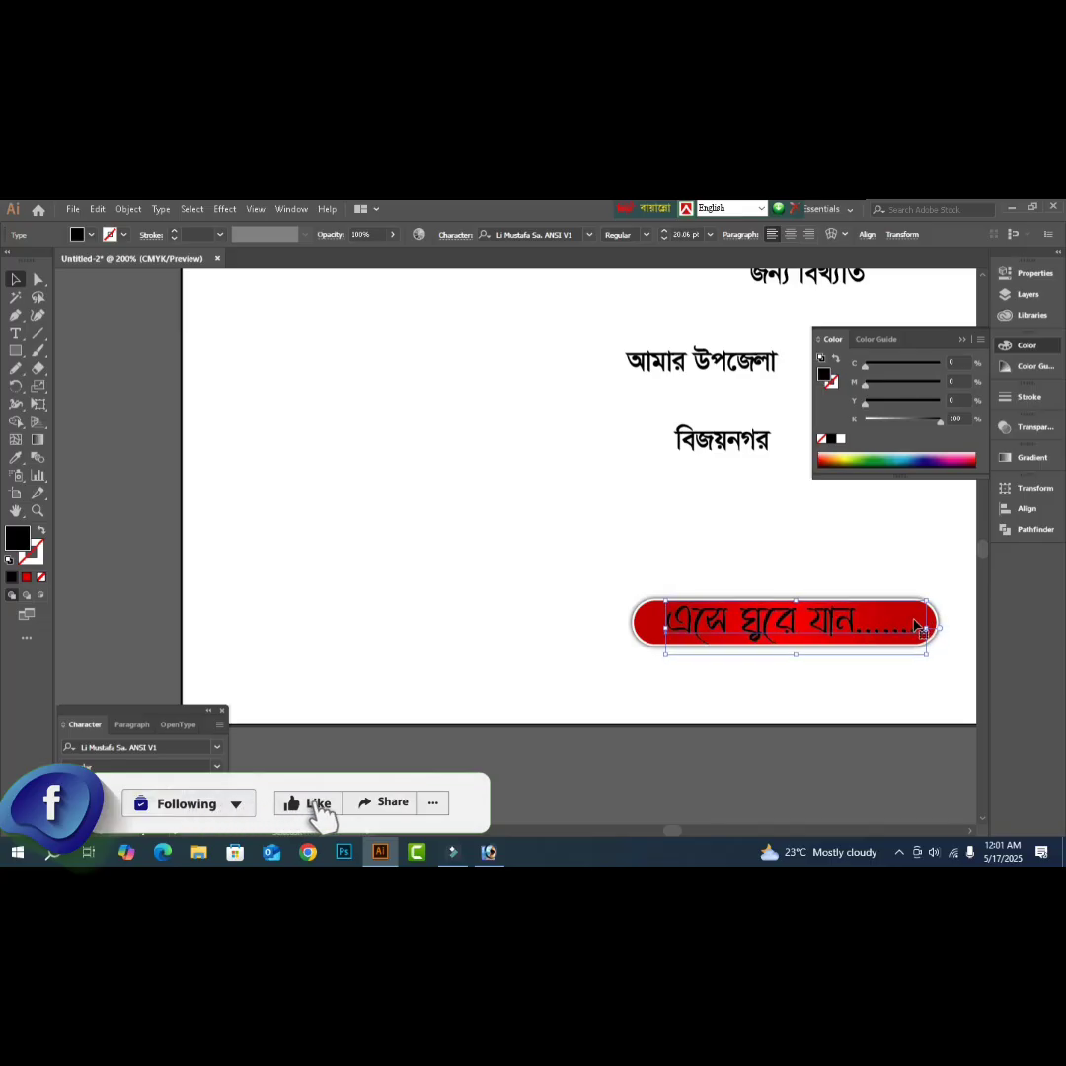
left_click(865, 422)
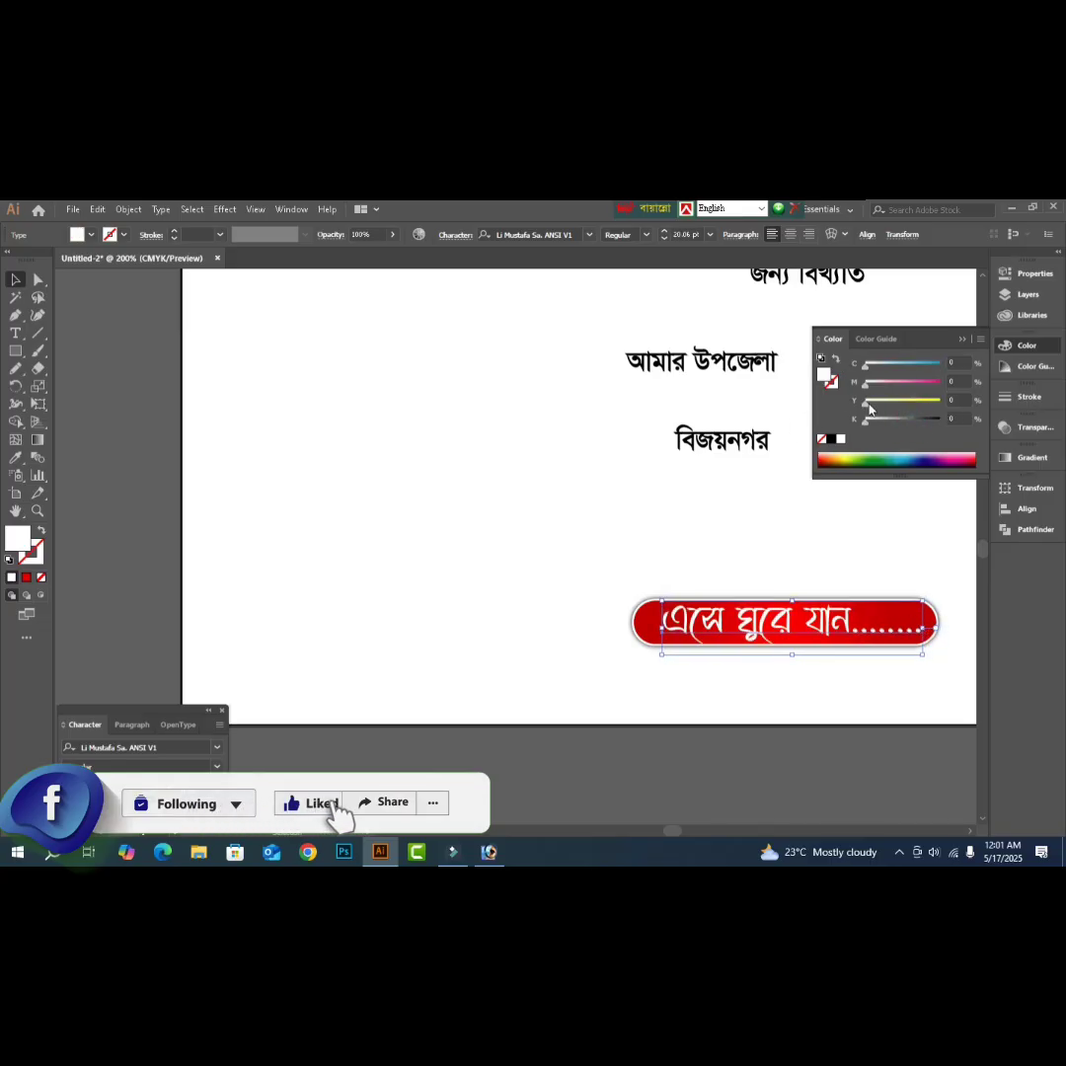
left_click_drag(866, 404, 992, 400)
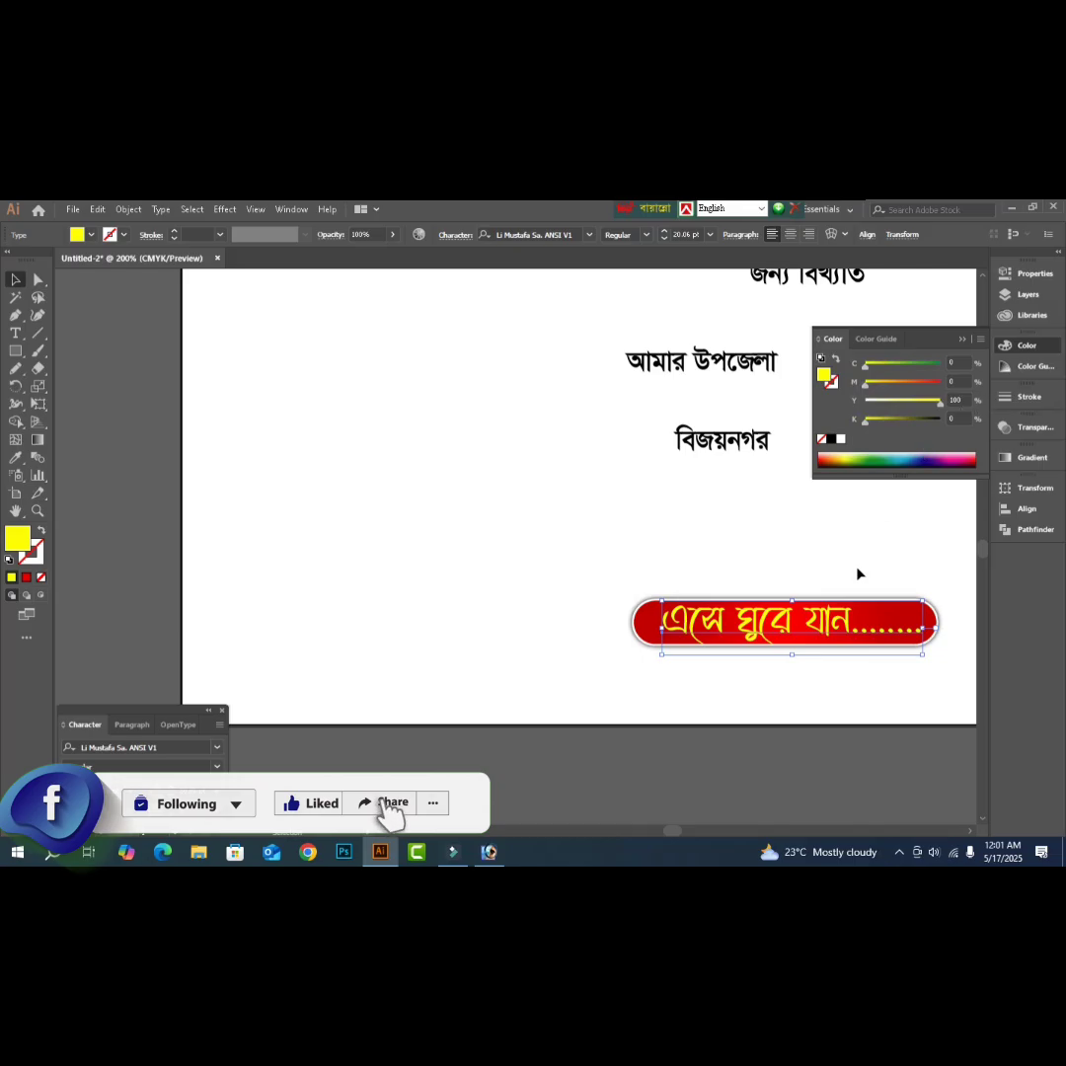
left_click(748, 744)
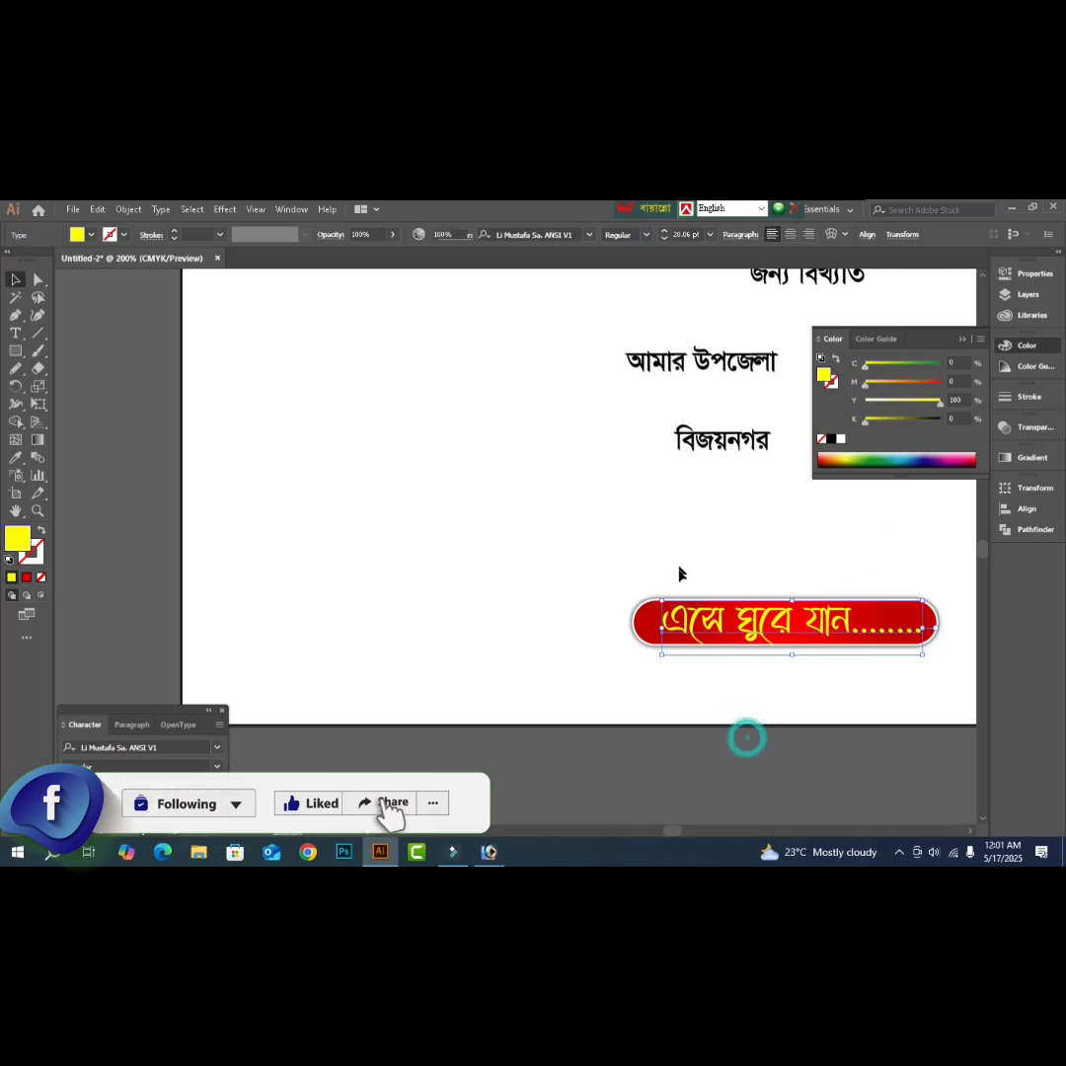
- Stretch the yellow text horizontally toward the pill's left end so it fills the pill, and deselect it
left_click(668, 632)
left_click(668, 633)
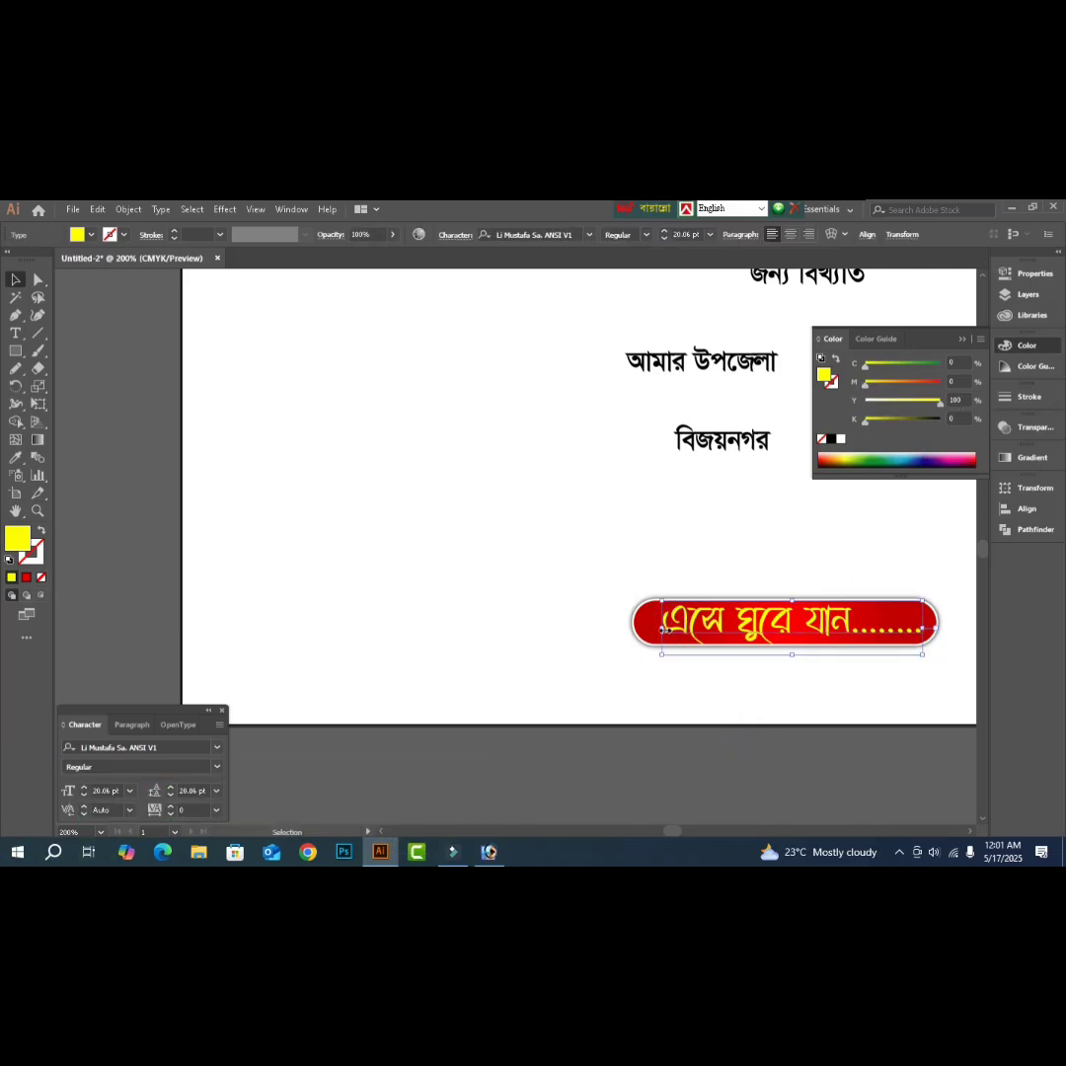
left_click_drag(662, 629, 652, 629)
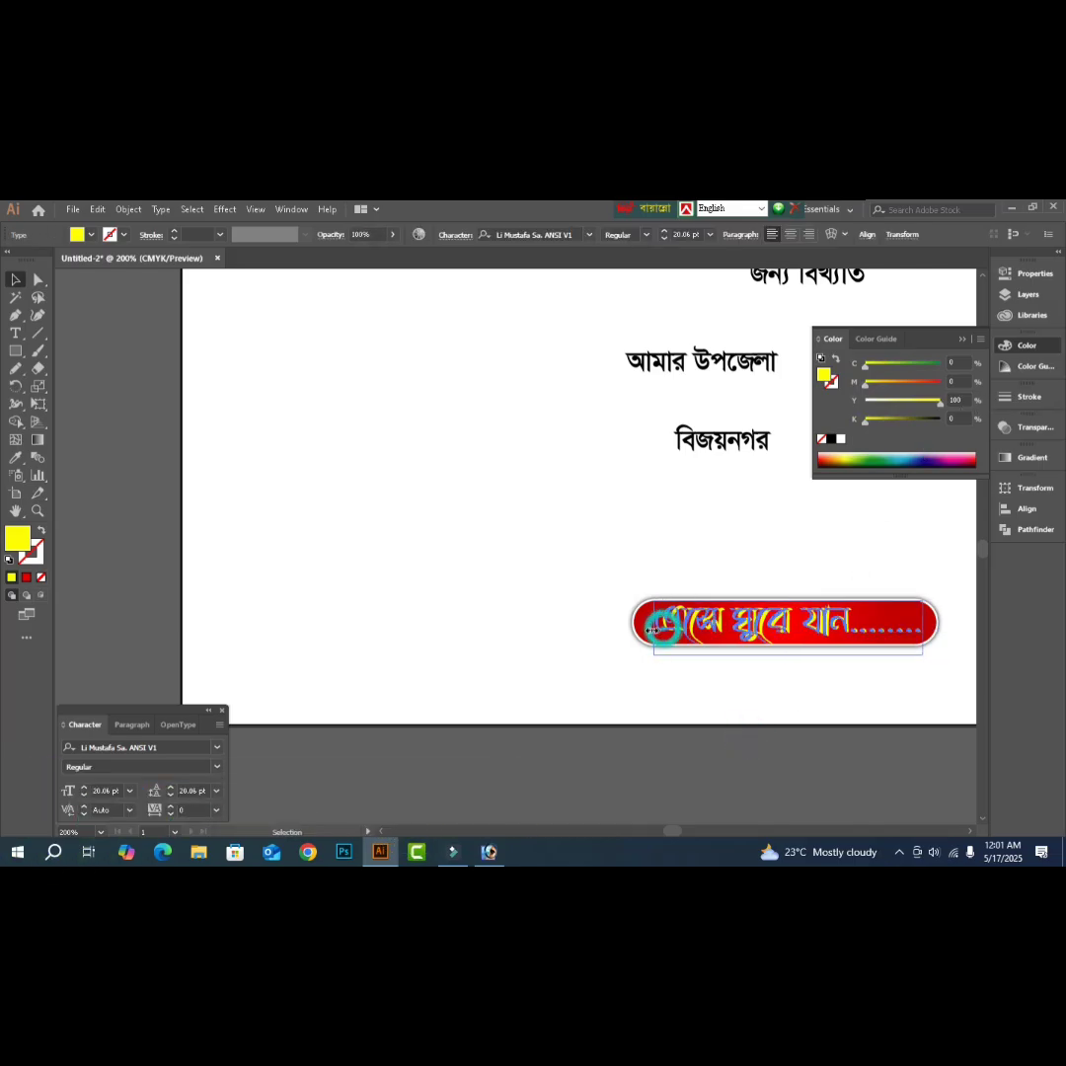
left_click(619, 562)
- Group the yellow text with the pill and move the group slightly left and down on the artboard
left_click_drag(631, 565, 834, 665)
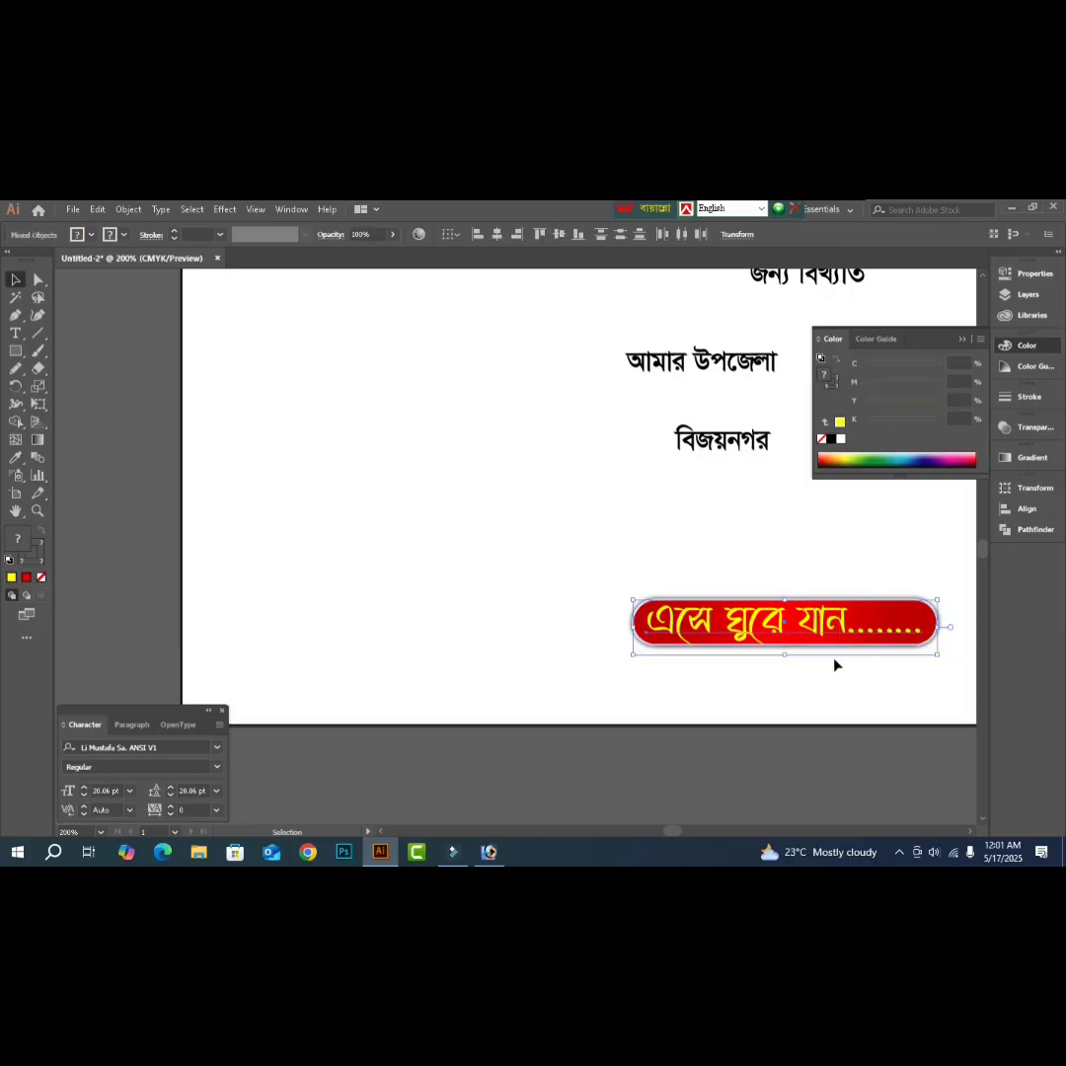
key("ctrl+g")
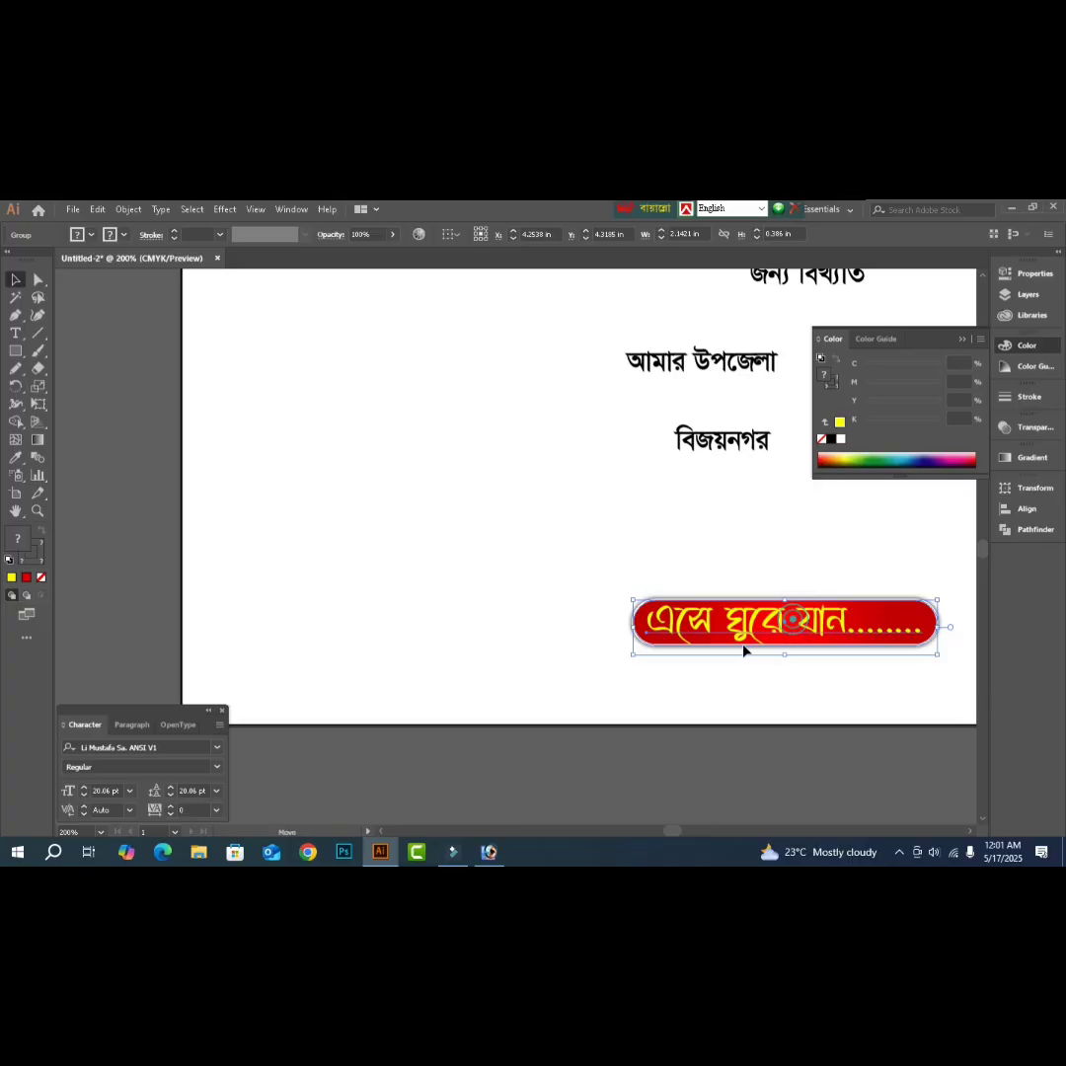
left_click_drag(794, 627, 730, 650)
- Hide all toolbars and panels around the artboard and deselect the pill group
key("Tab")
left_click(803, 747)
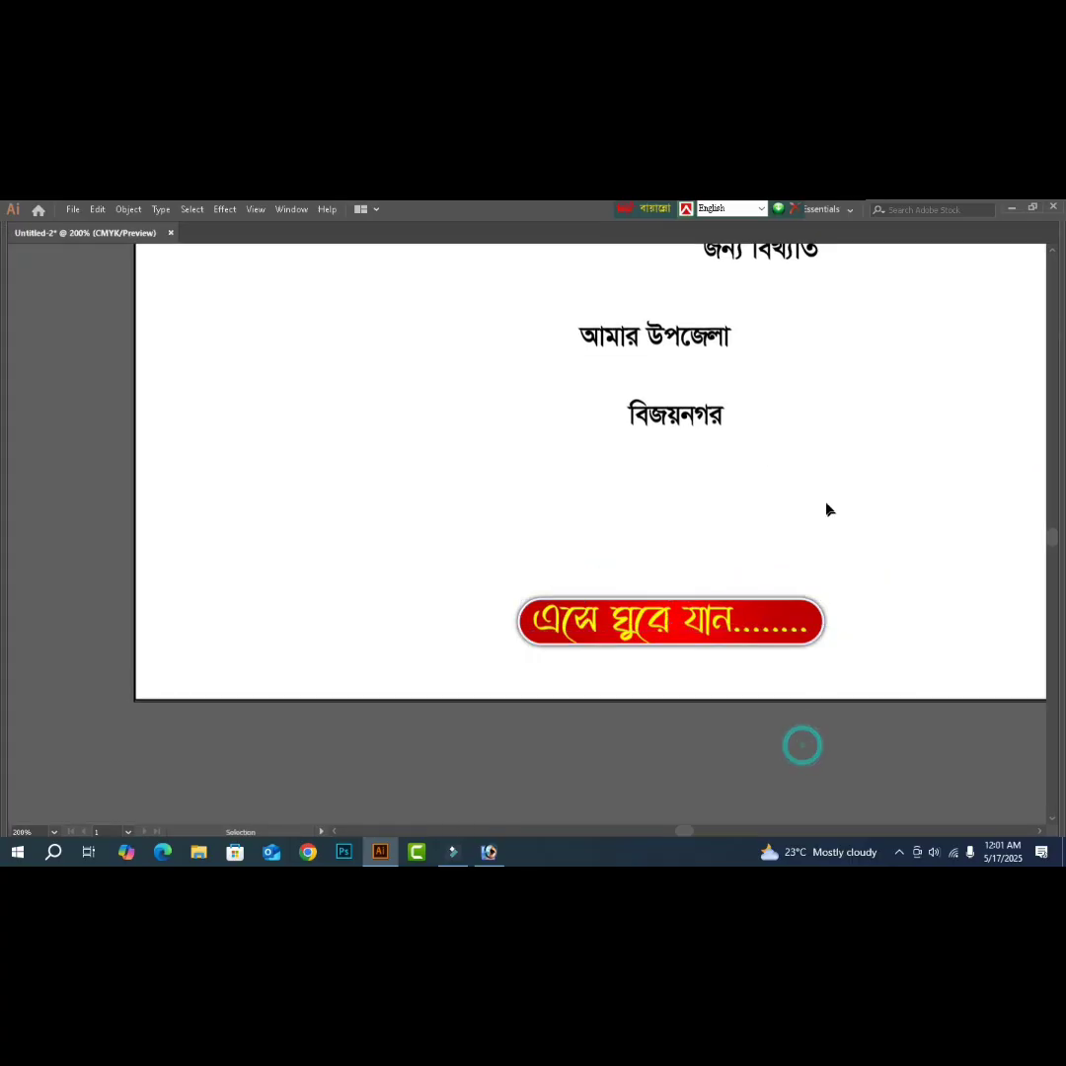
- Move the "মৌসুমী ফল" text up and right, and scale the "লিচুর" text up to a large headline beneath it
left_click_drag(839, 488, 726, 668)
left_click_drag(748, 604, 739, 714)
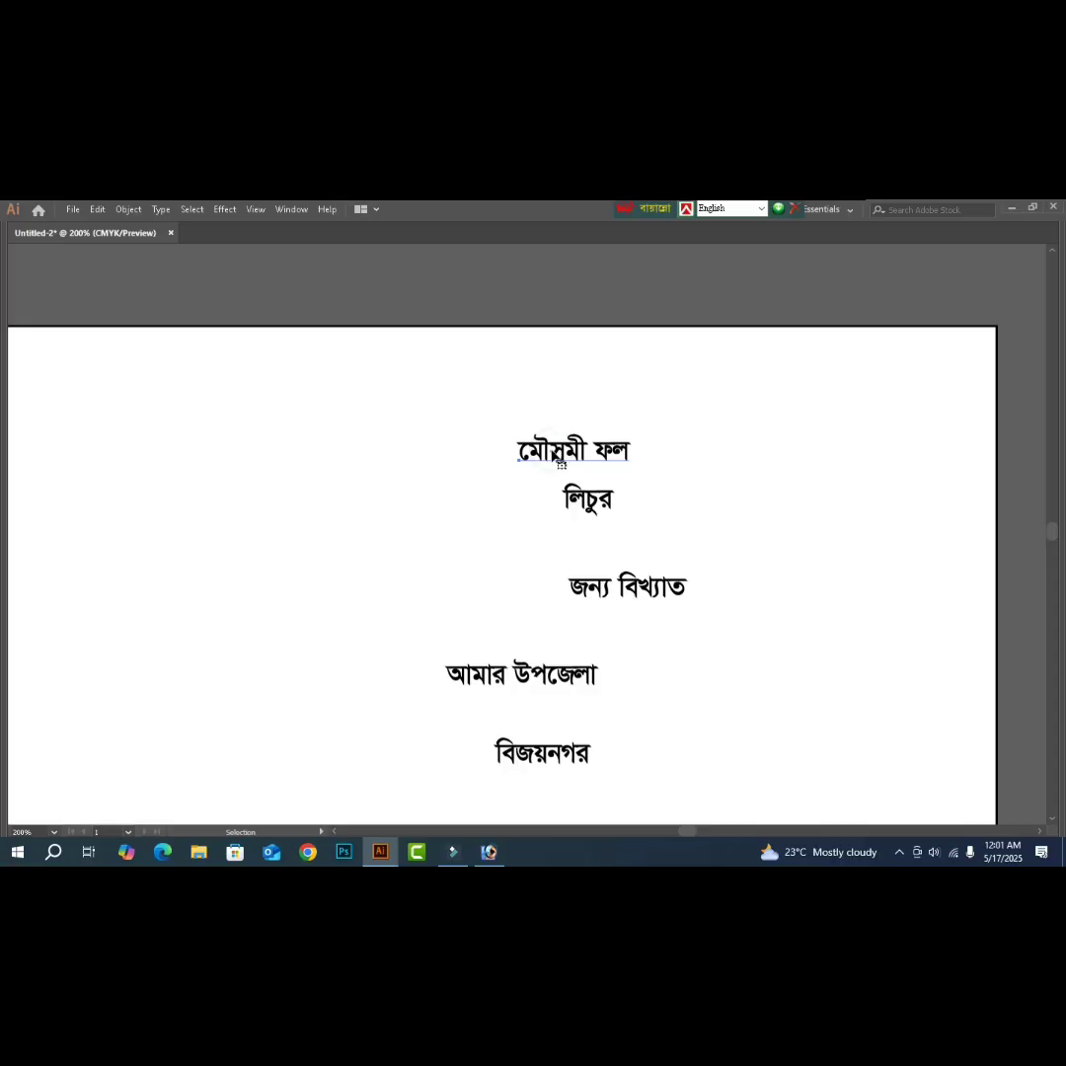
left_click(561, 464)
left_click_drag(622, 457, 811, 494)
left_click(589, 499)
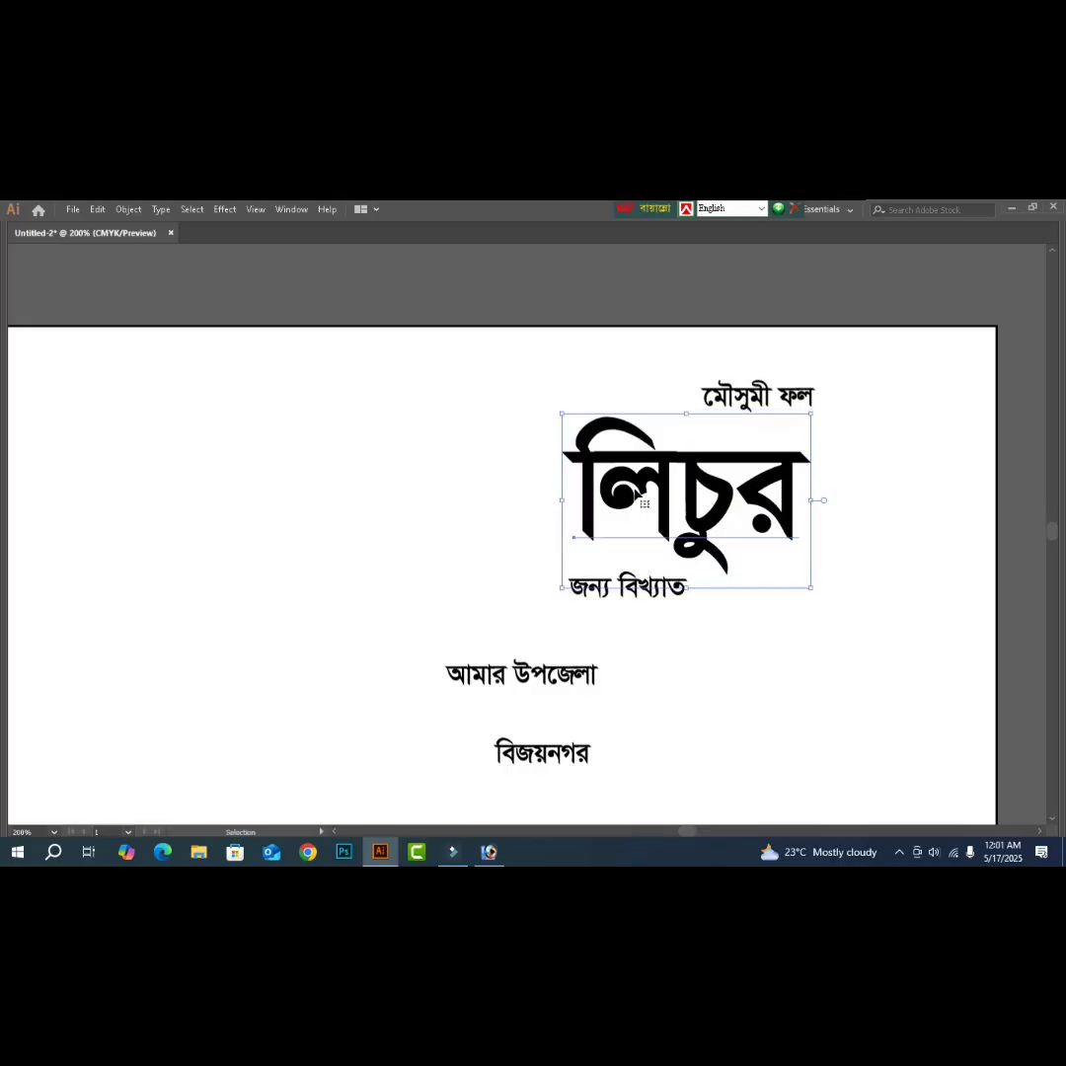
- Preview the fonts matching "li" on the "লিচুর" headline to examine how each one shapes the letters
left_click(155, 749)
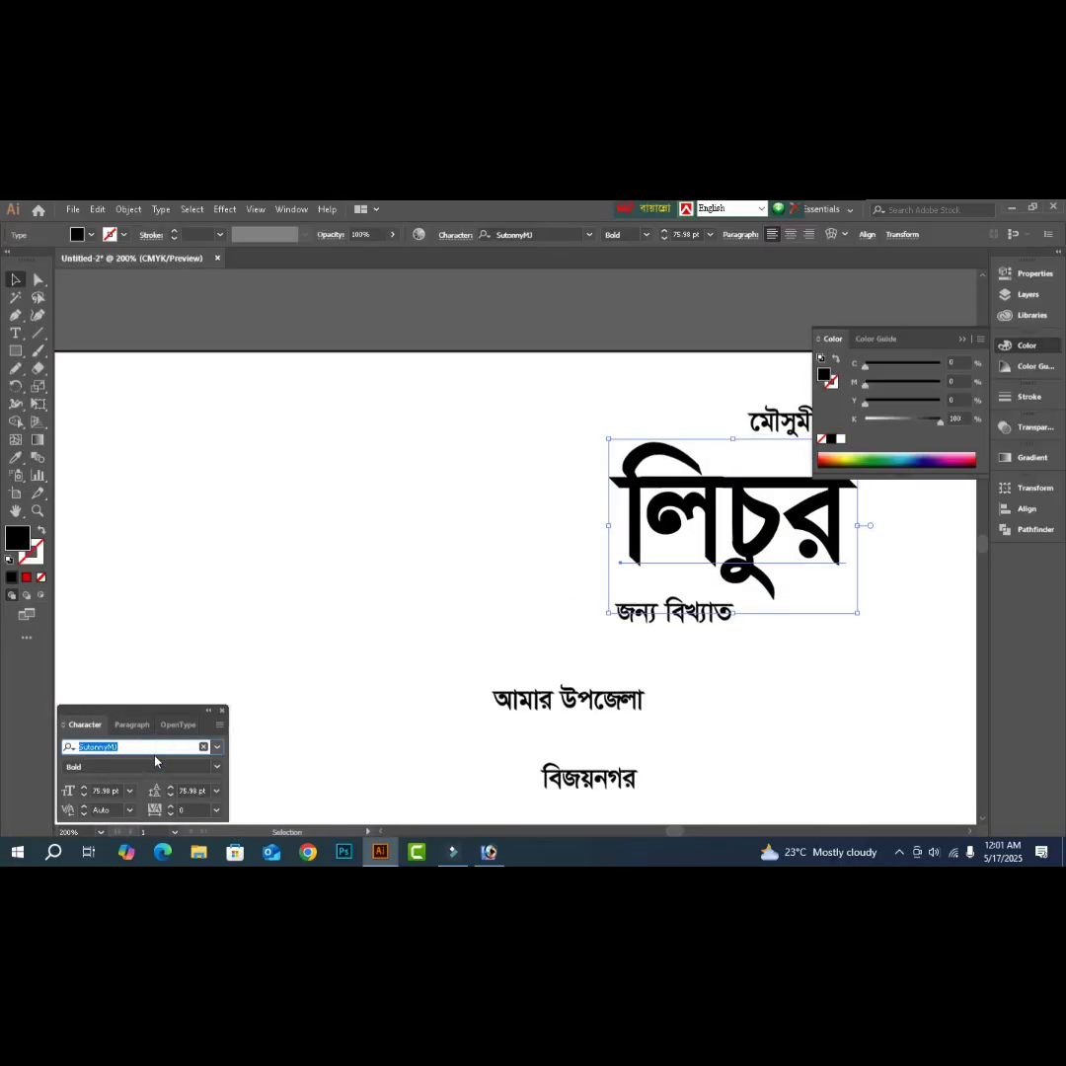
type("li")
key("Down")
key("Down")
key("Down")
key("Down")
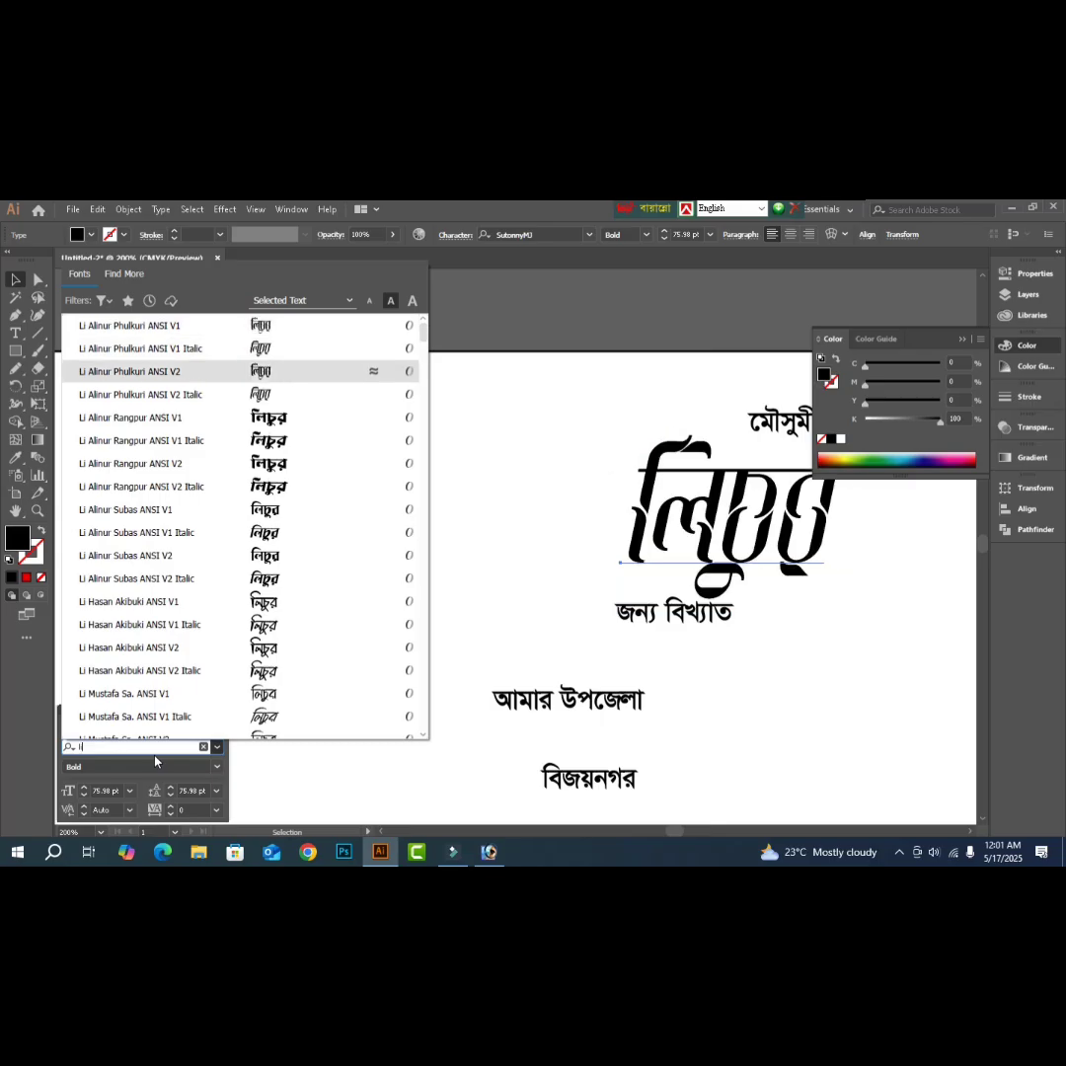
key("Down")
key("Down")
key("Down")
key("Down")
key("Down")
key("Down")
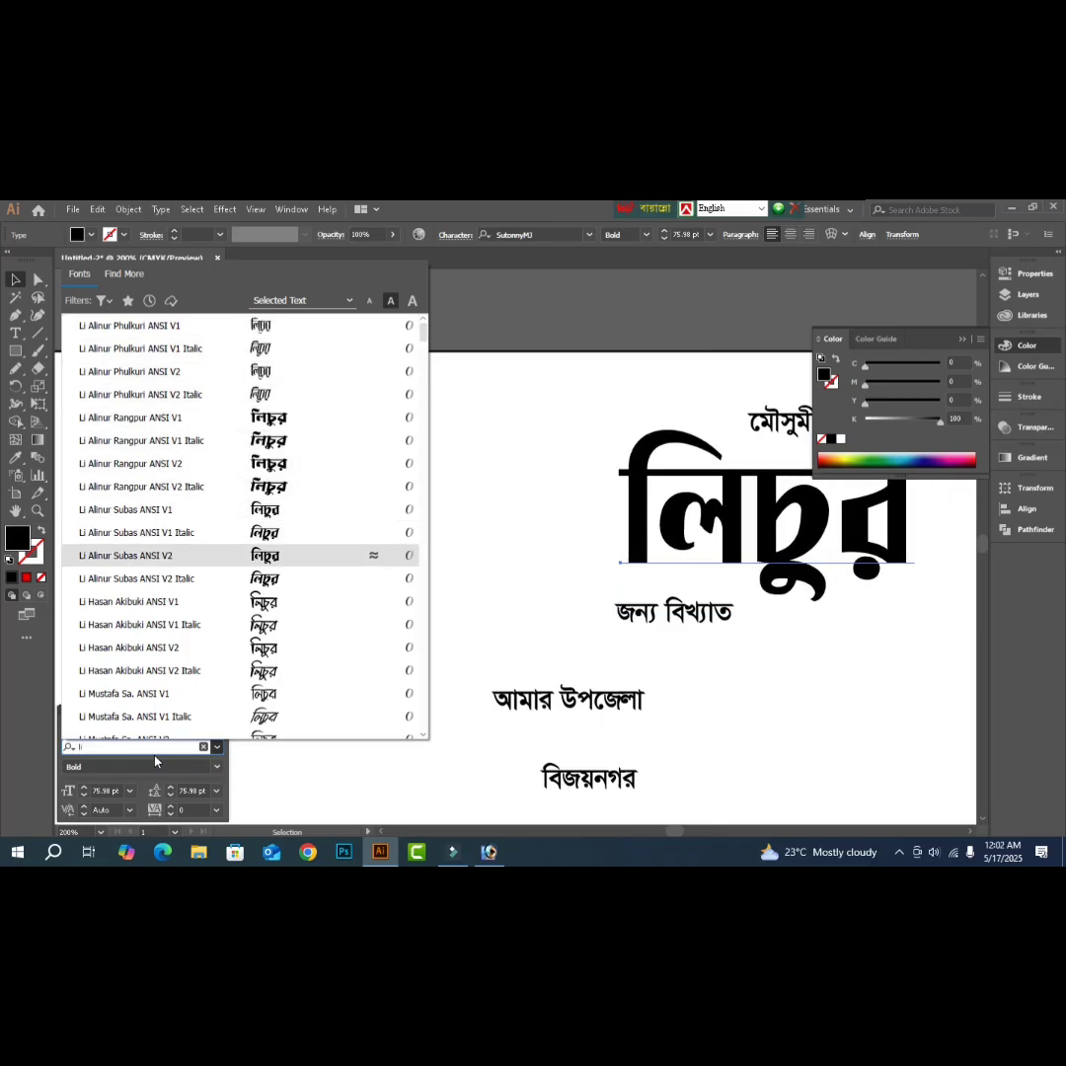
key("Down")
key("Down")
key("Down")
key("Down")
key("Down")
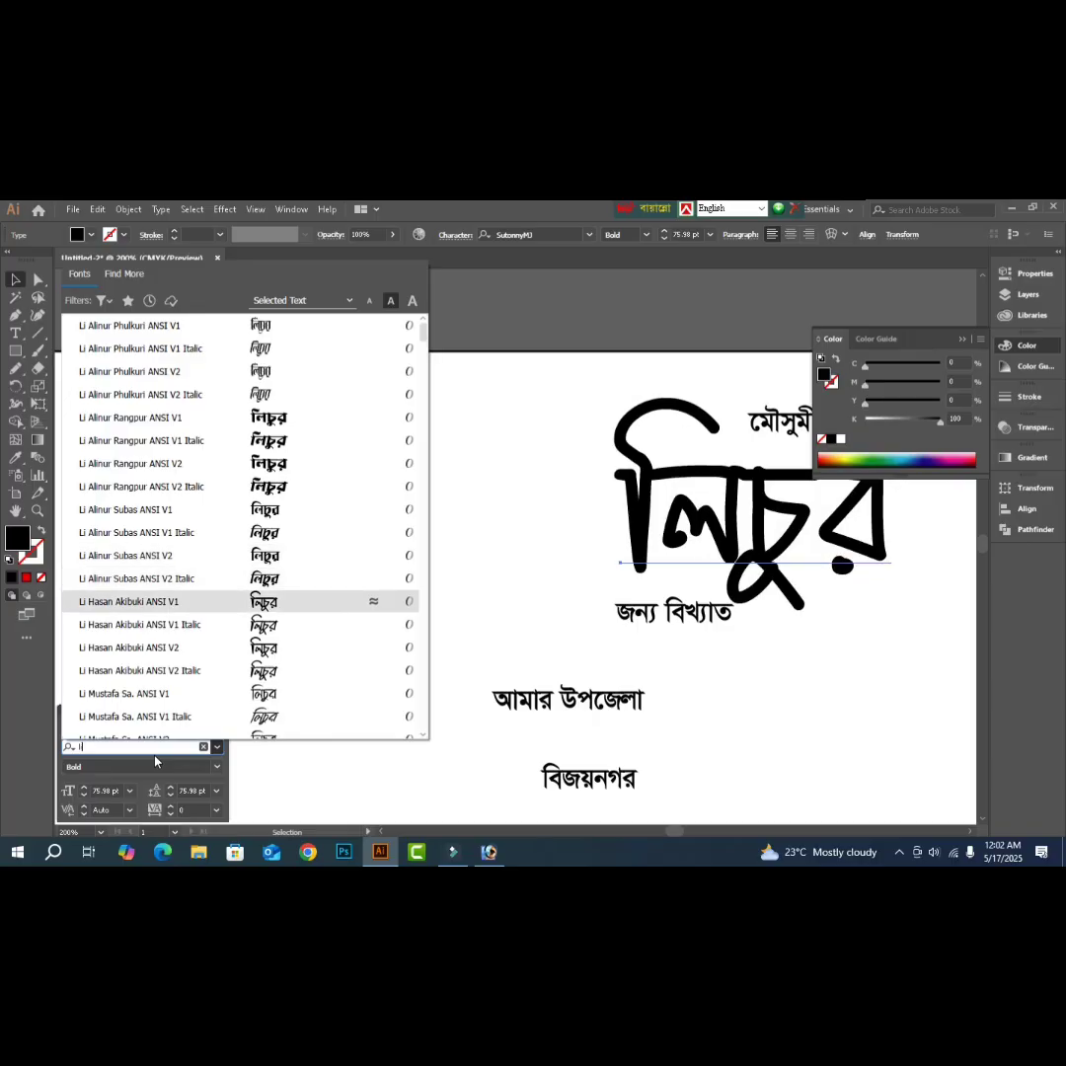
key("Down")
key("Down")
key("Down")
key("Down")
key("Down")
key("Down")
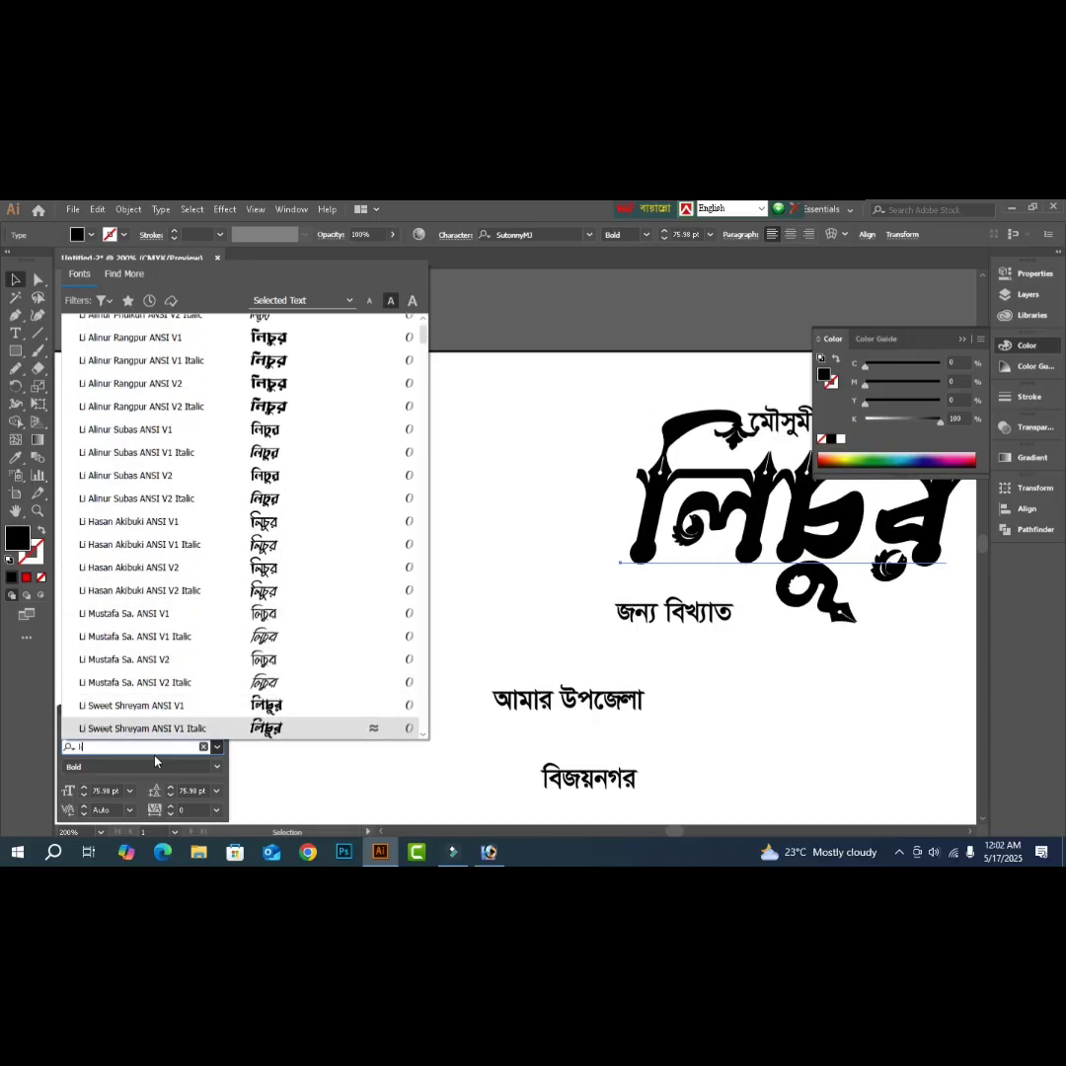
key("Down")
key("Down")
key("Down")
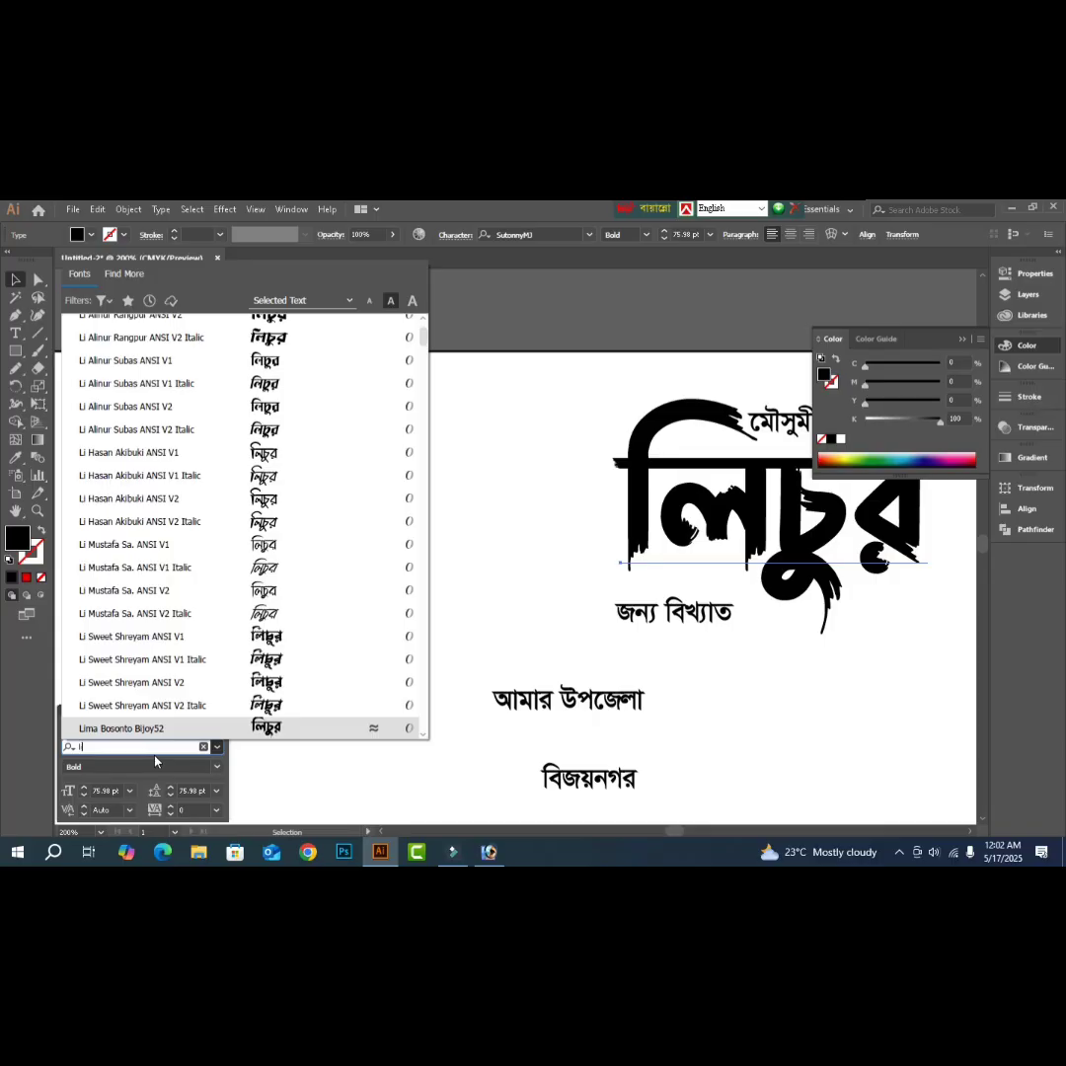
key("Down")
key("Down")
key("Down")
key("Down")
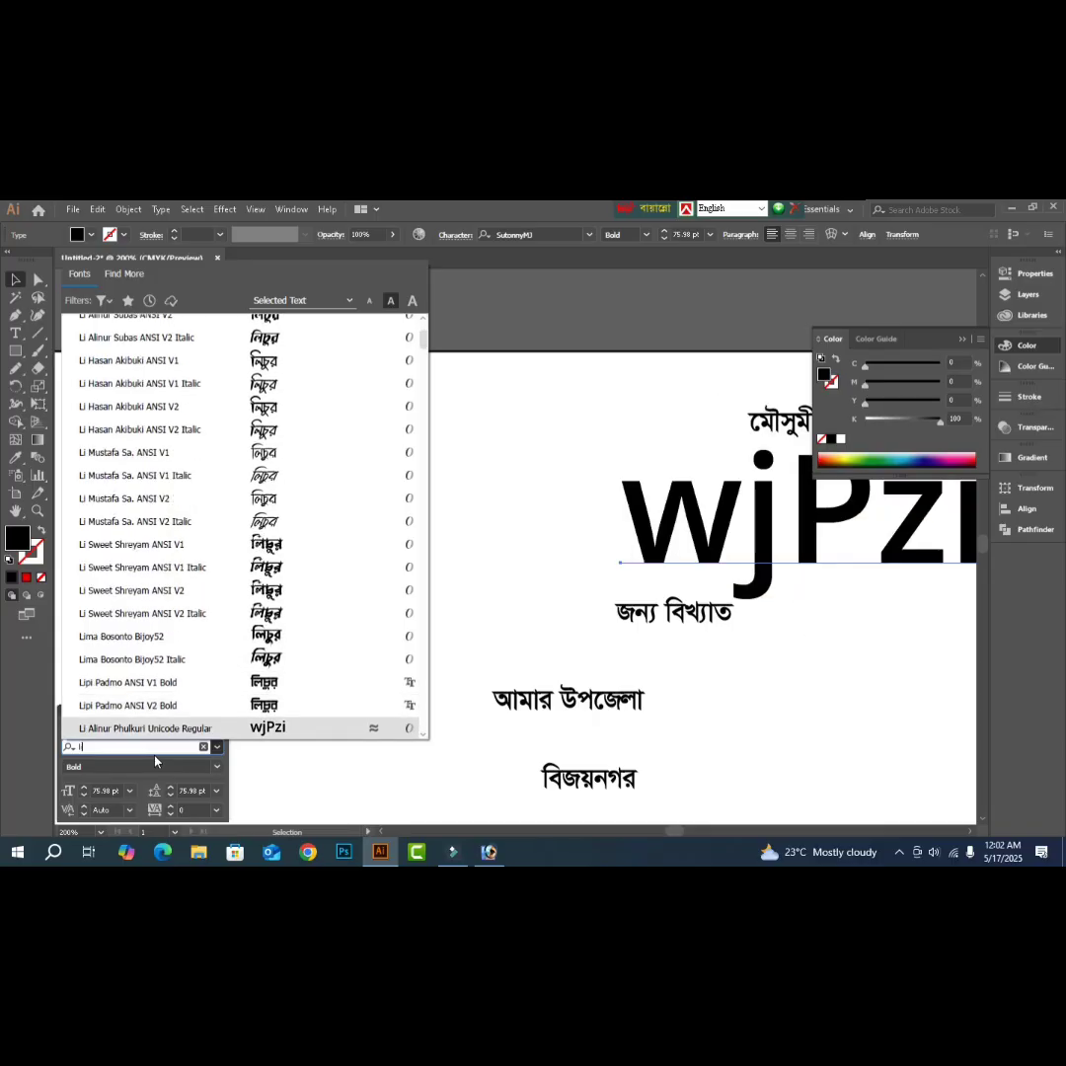
key("Down")
key("Down")
key("Down")
key("Down")
key("Down")
key("Down")
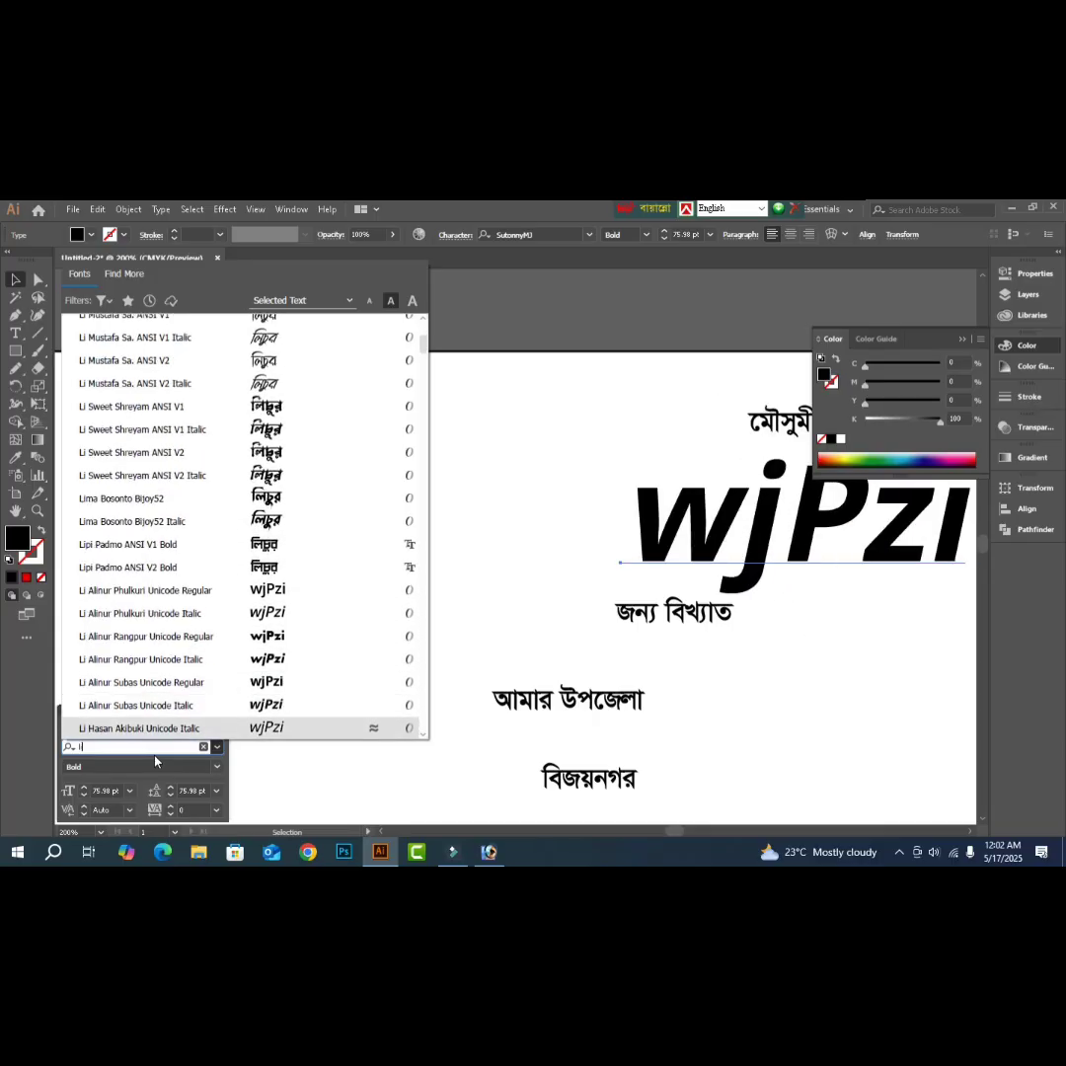
key("Down")
key("Down")
key("Down")
key("Down")
key("Down")
key("Down")
key("Down")
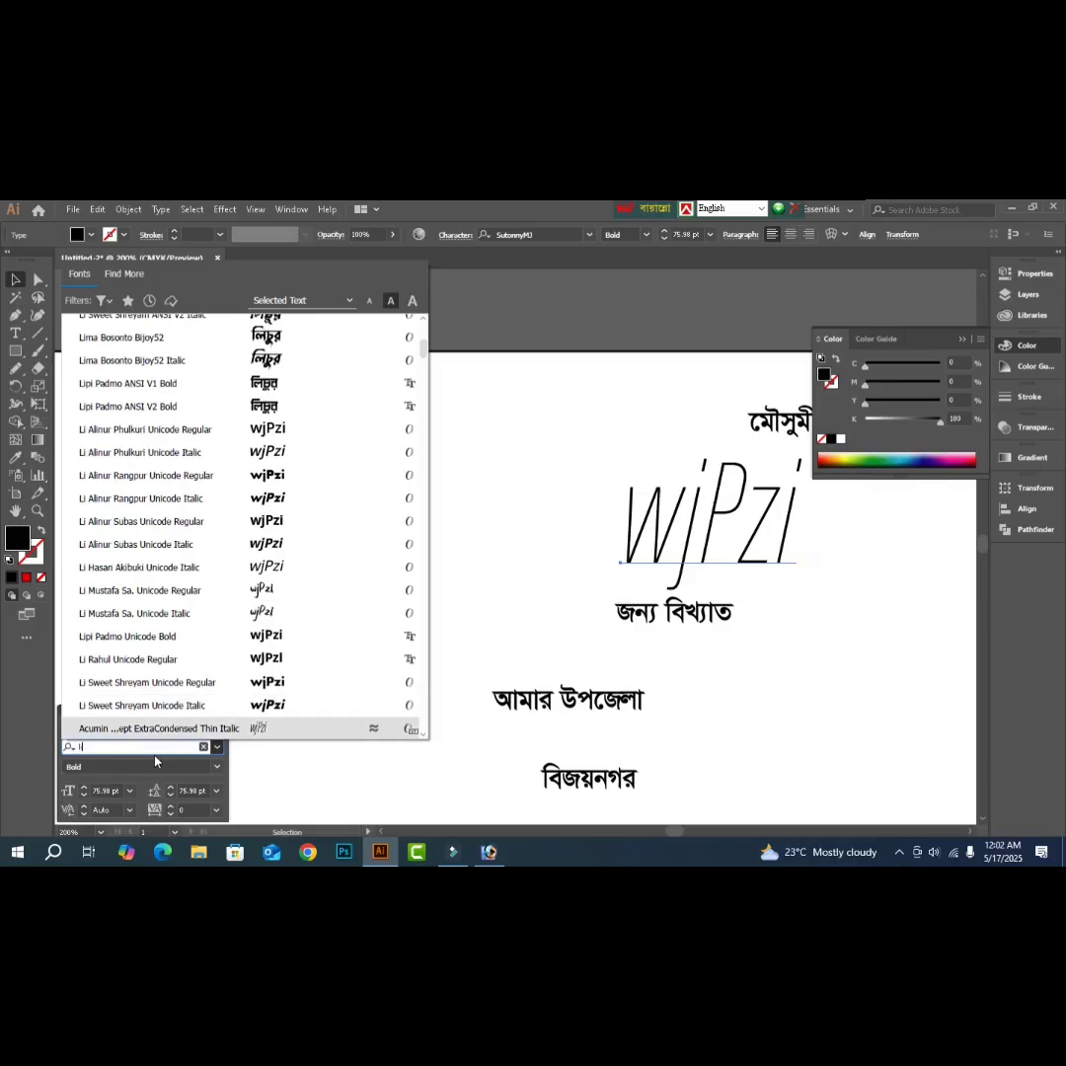
key("Down")
key("Down")
key("Down")
key("Down")
key("Down")
key("Down")
key("Down")
key("Down")
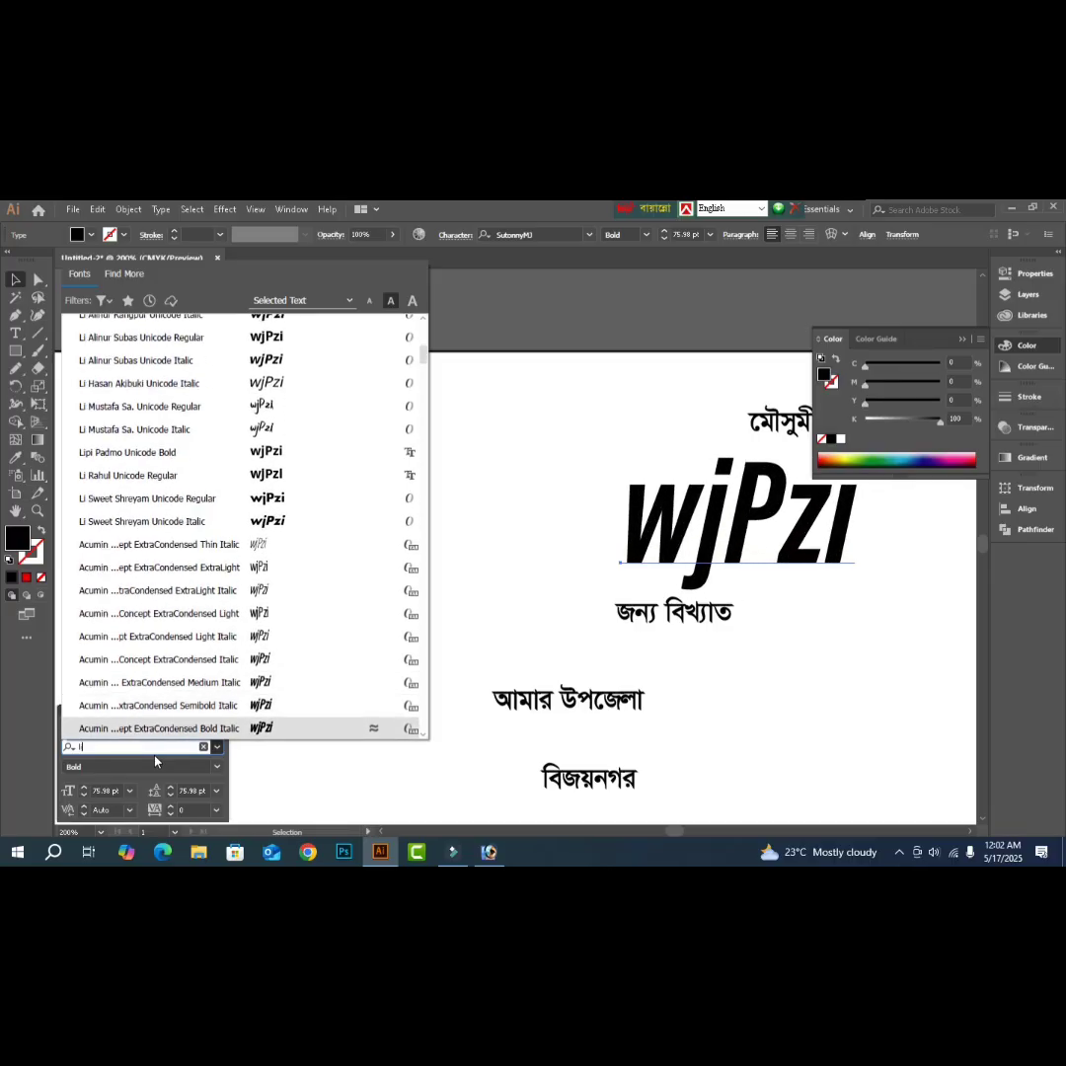
- Search the fonts for "fn" and apply FN Mahfuz Mimma Bijoy52 Italic to the "লিচুর" headline
key("BackSpace")
key("BackSpace")
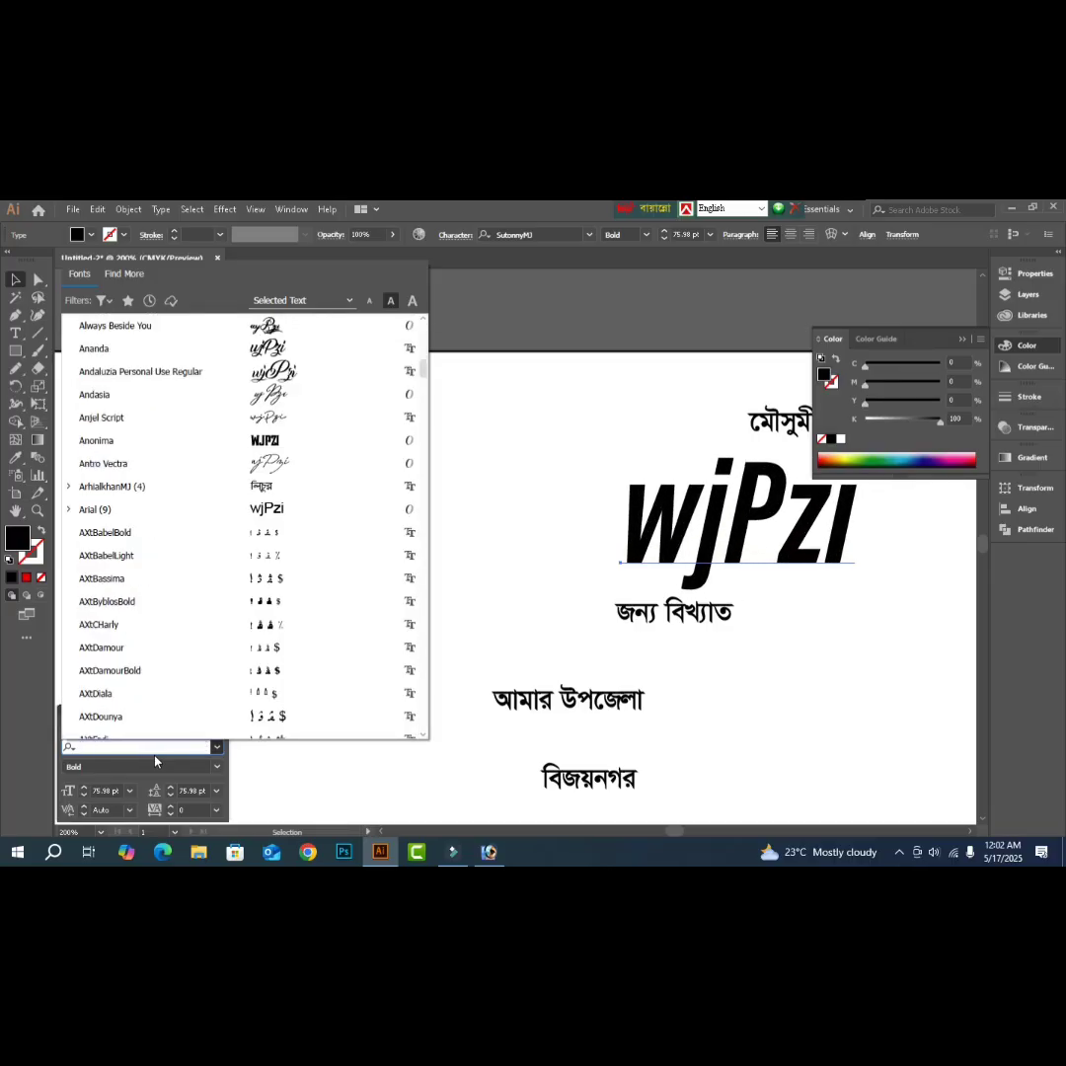
type("fn")
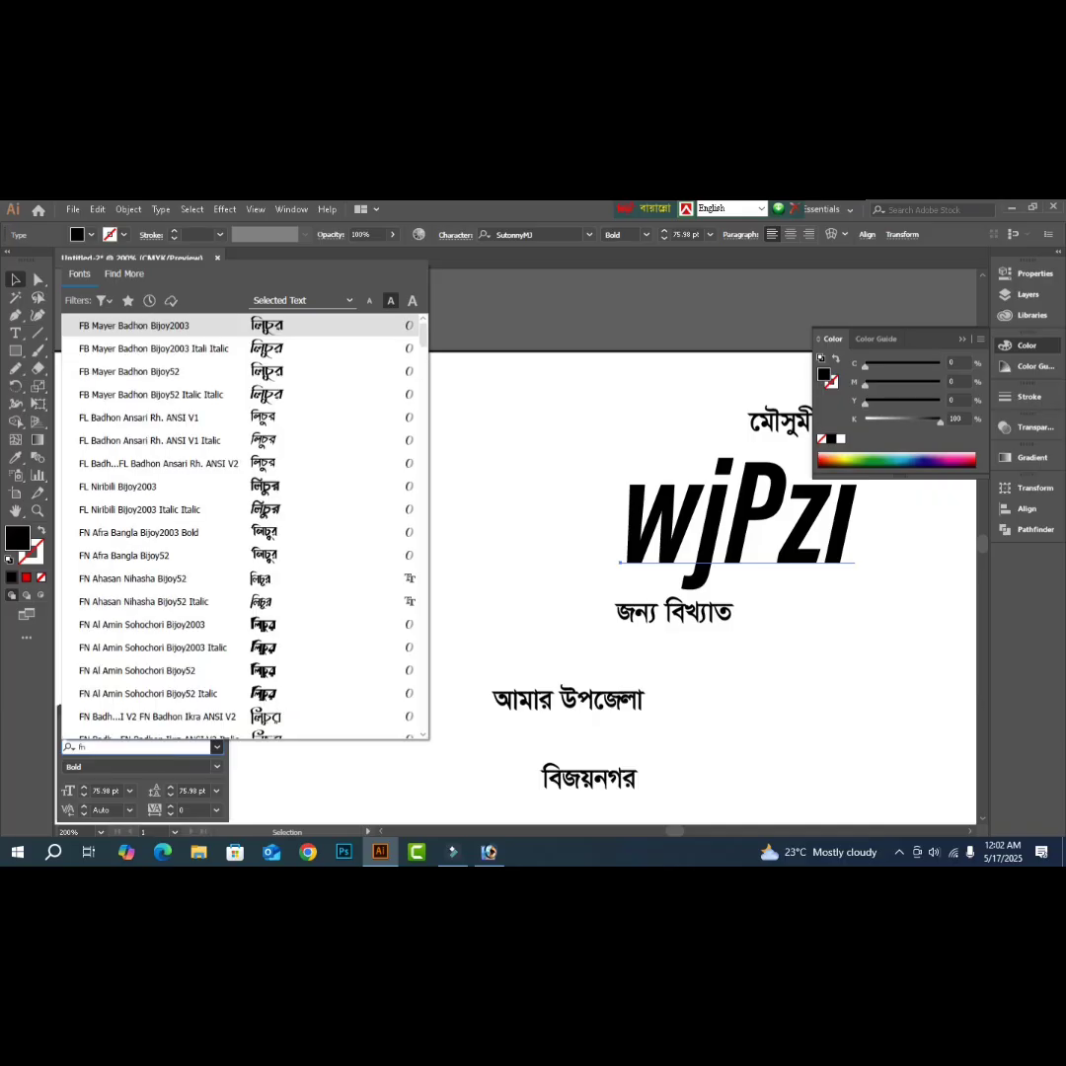
key("Down")
key("Down")
key("Down")
key("Down")
key("Down")
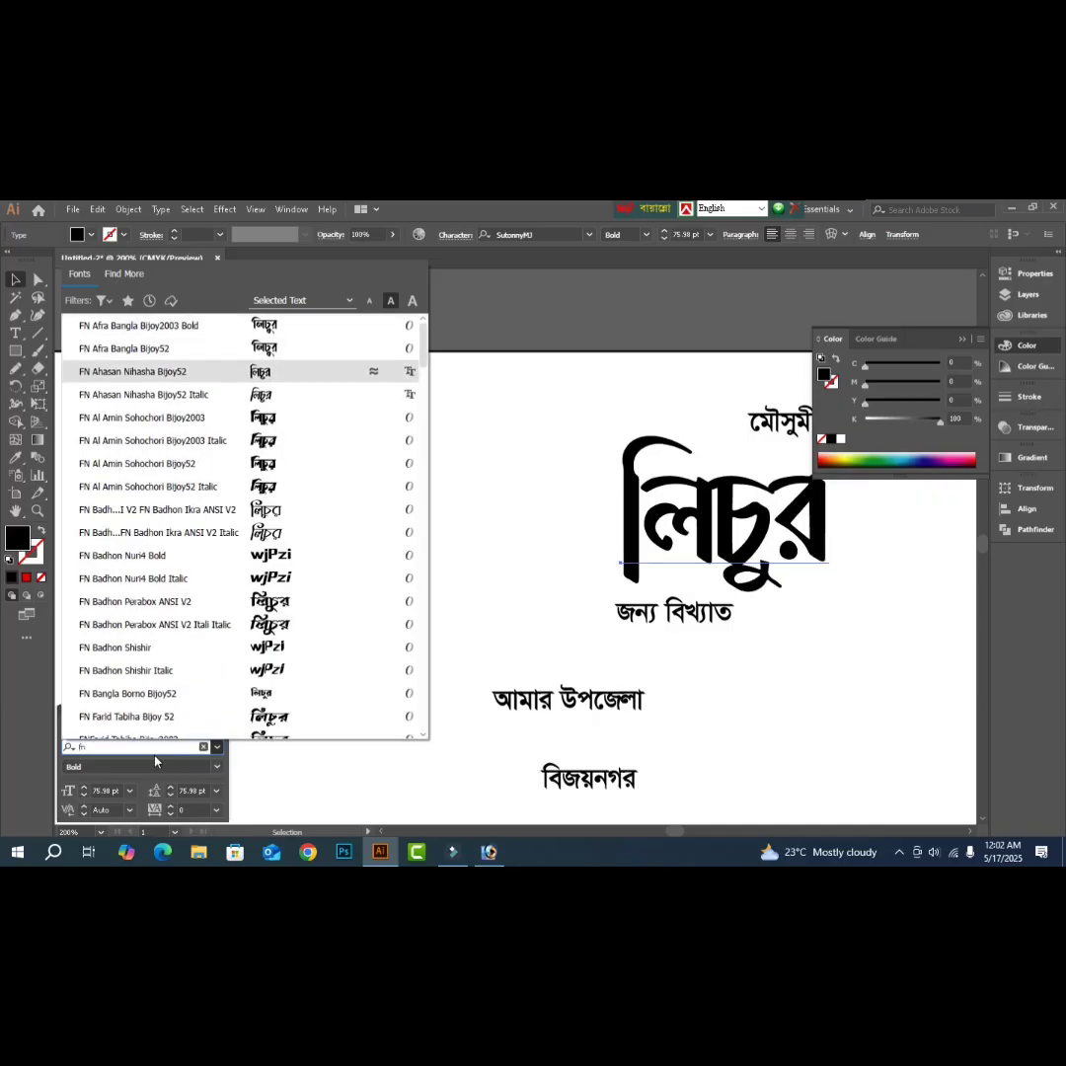
key("Down")
key("Down")
key("Down")
key("Down")
key("Down")
key("Down")
key("Down")
key("Down")
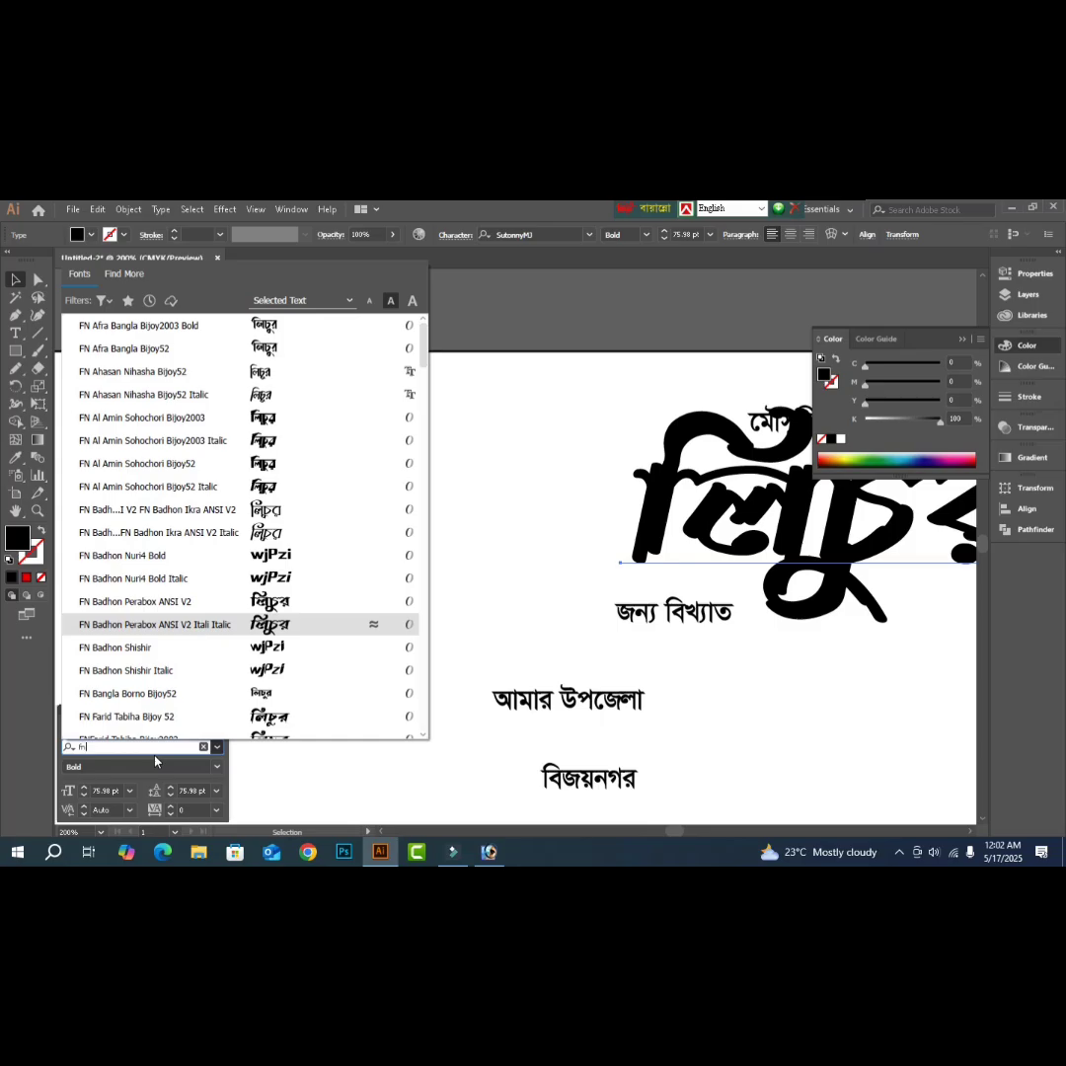
key("Down")
key("Down")
key("Down")
key("Down")
key("Up")
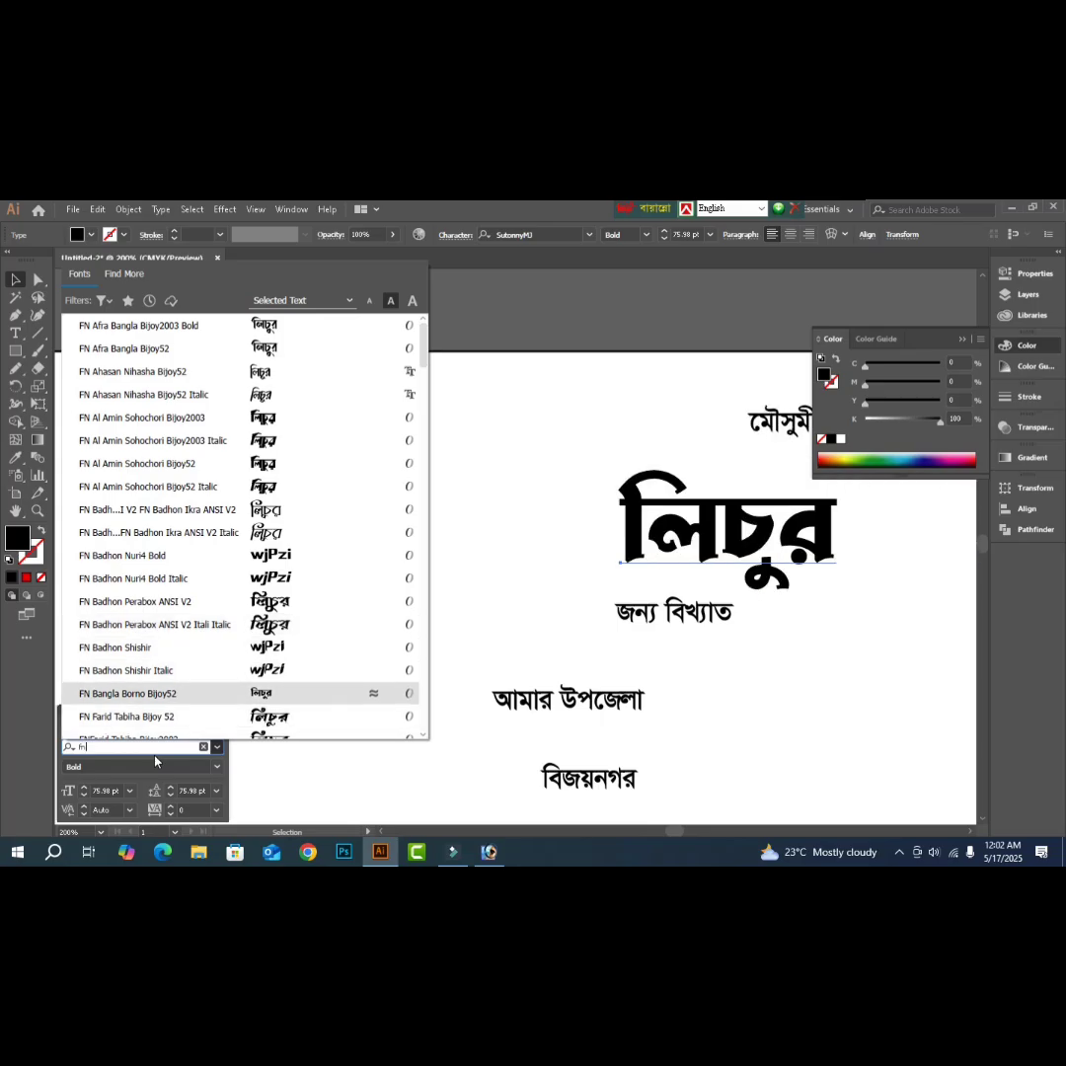
key("Down")
key("Down")
key("Down")
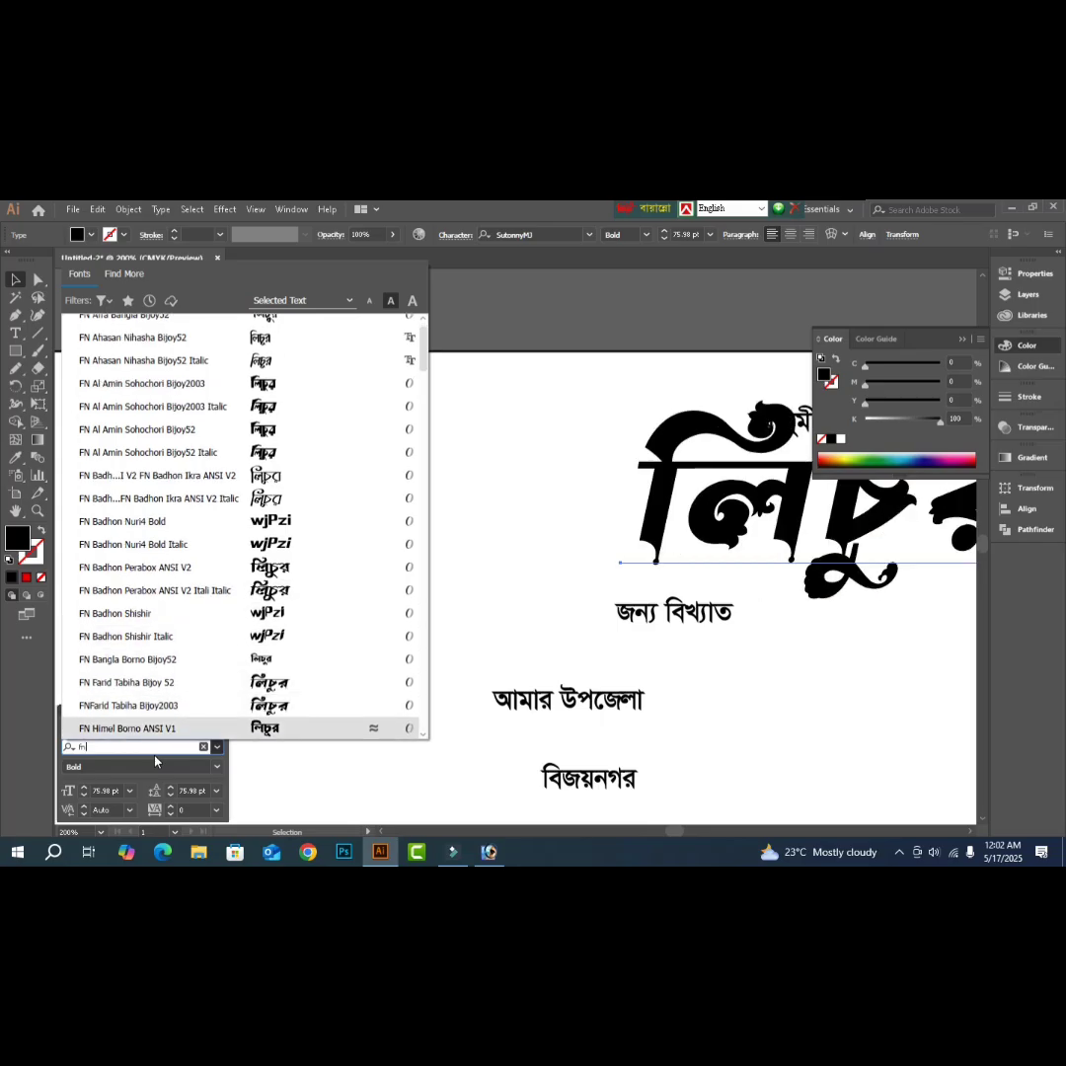
key("Down")
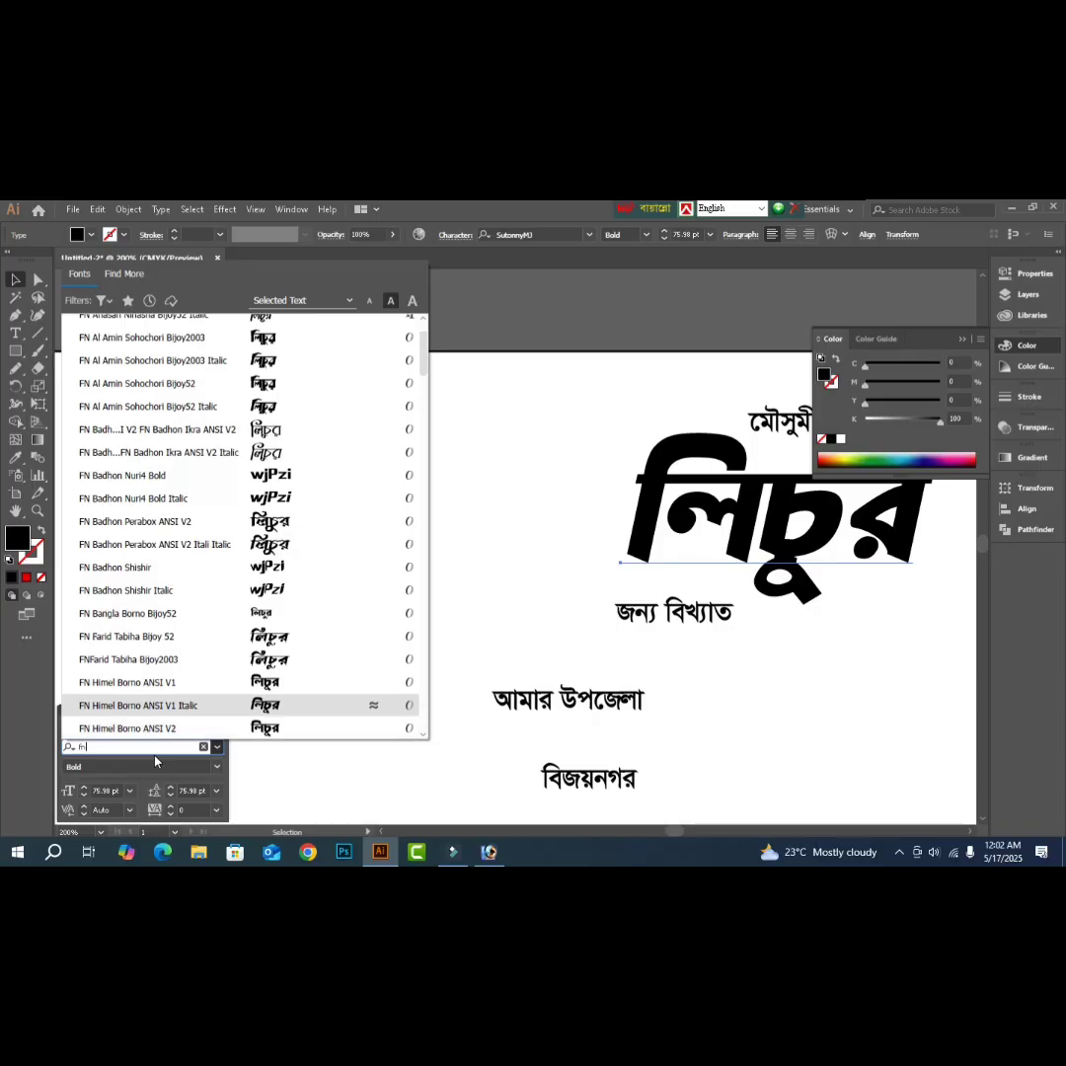
key("Down")
key("Down")
key("Down")
key("Down")
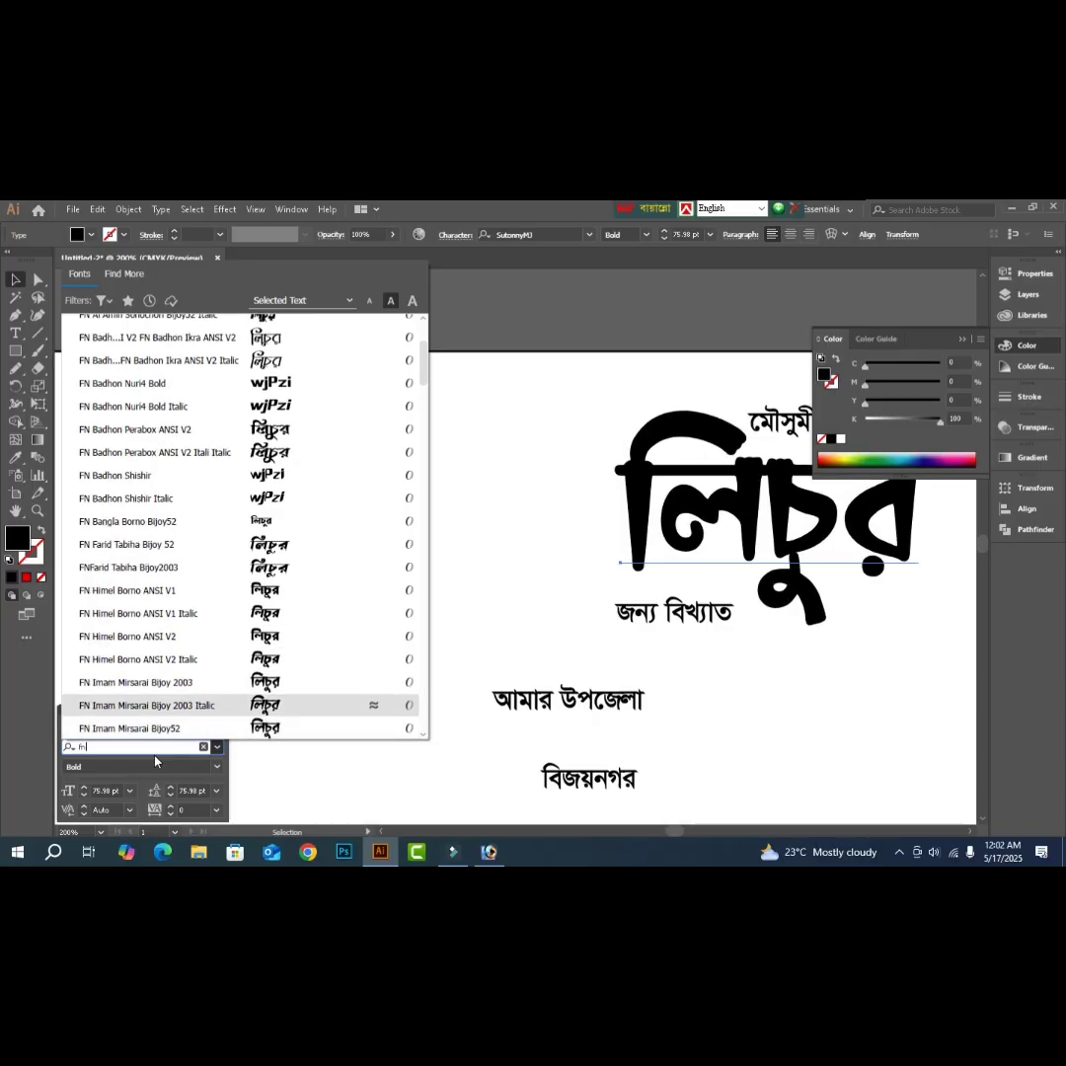
key("Up")
key("Down")
key("Down")
key("Down")
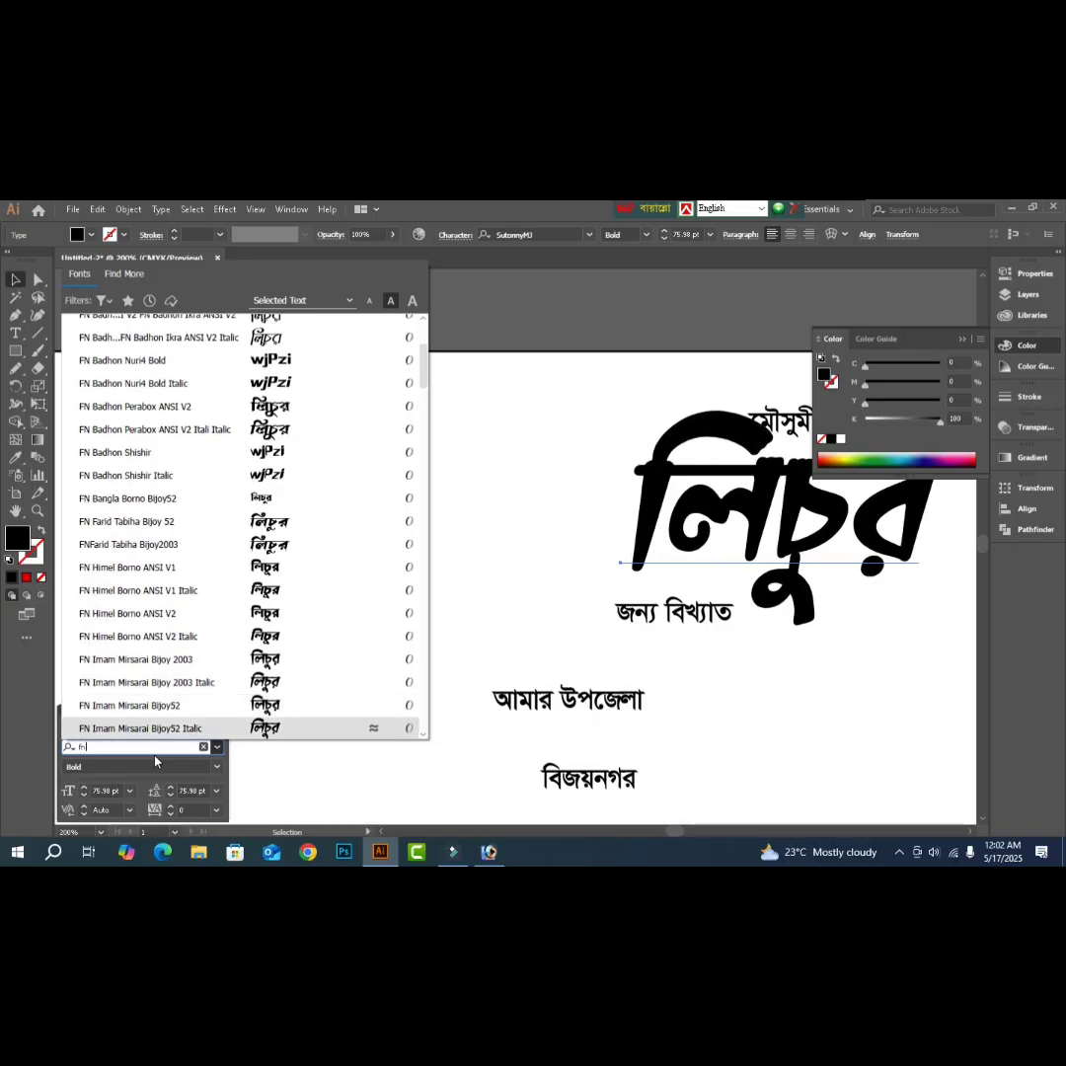
key("Down")
key("Down")
key("Down")
key("Down")
key("Down")
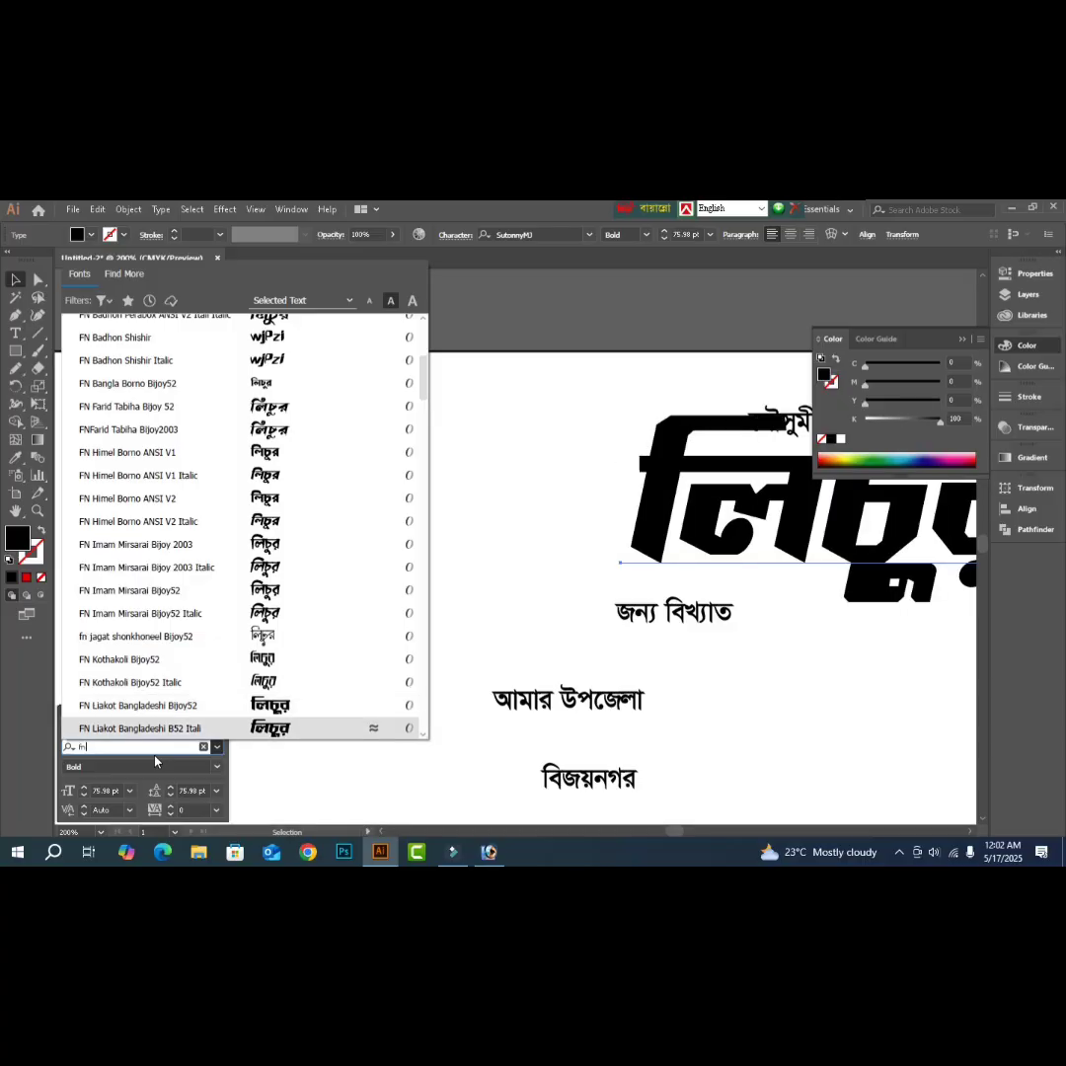
key("Down")
key("Down")
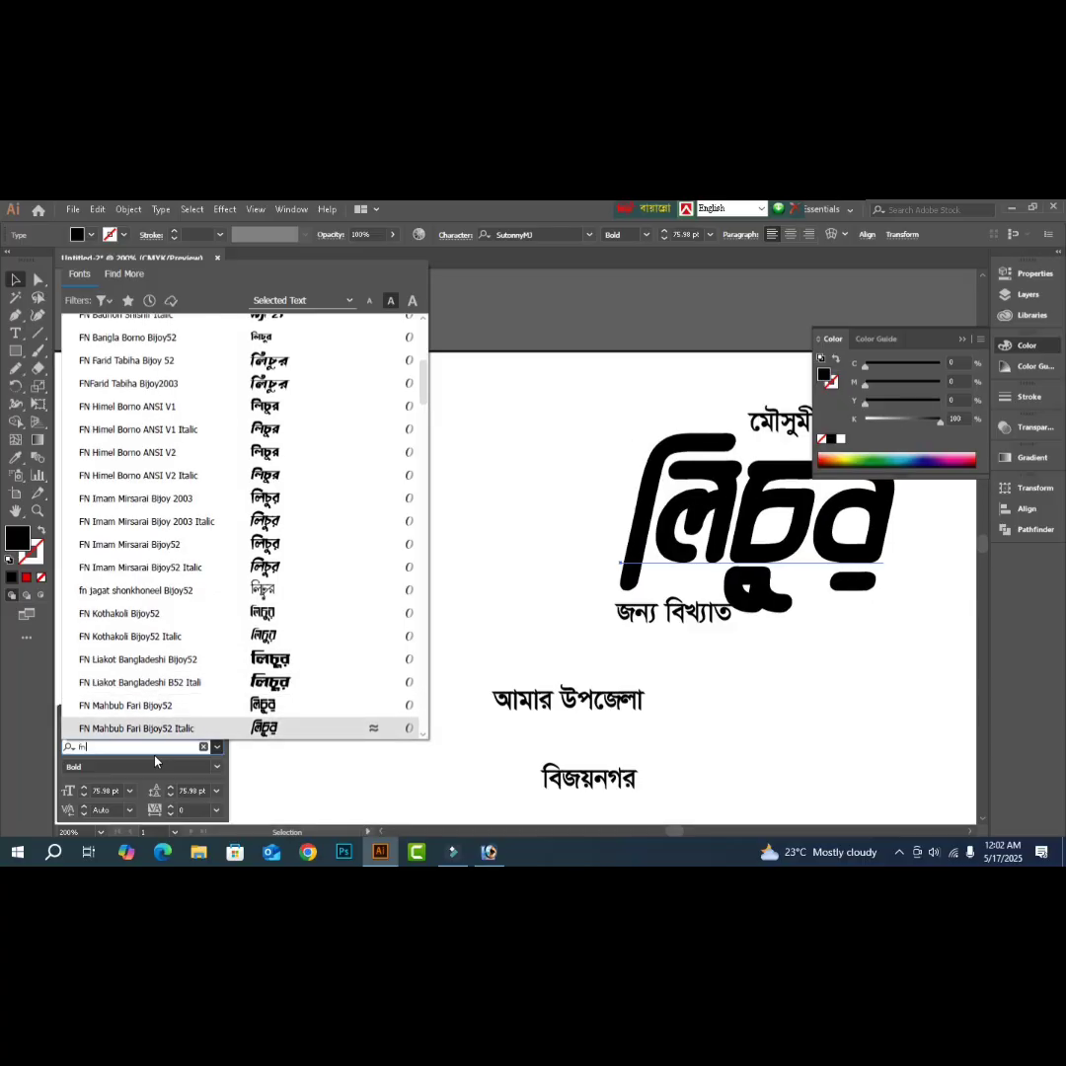
key("Down")
key("Down")
key("Down")
key("Down")
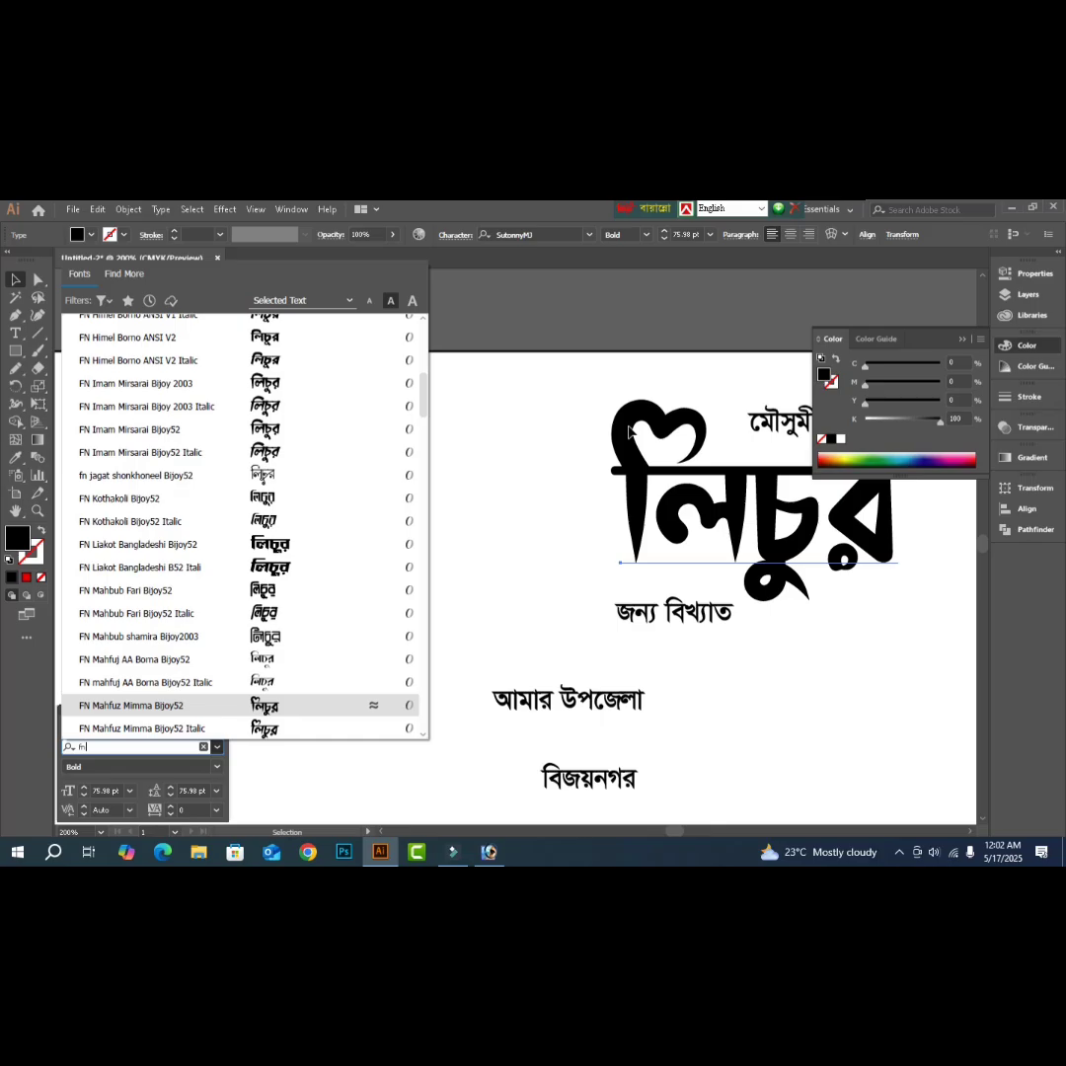
key("Down")
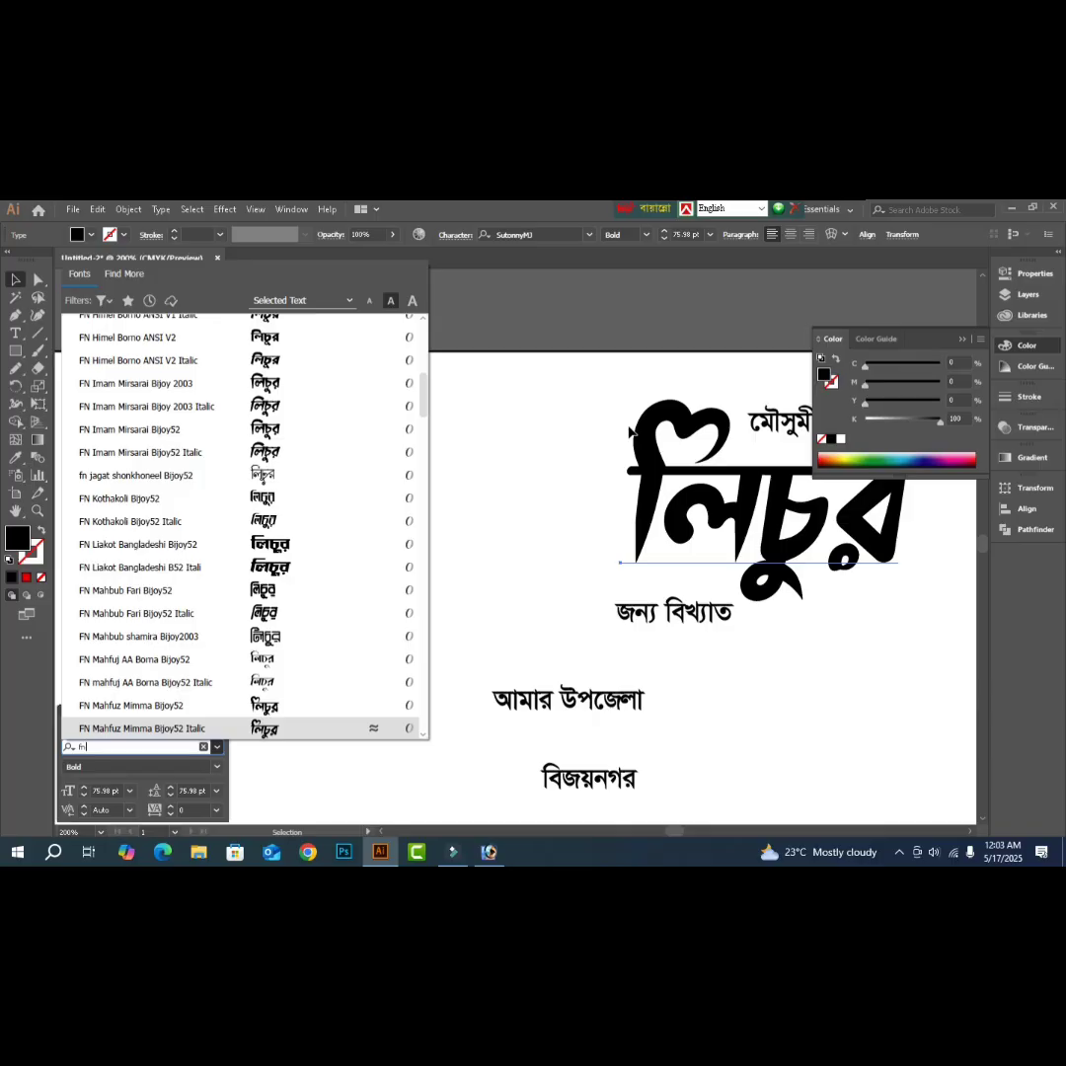
key("Return")
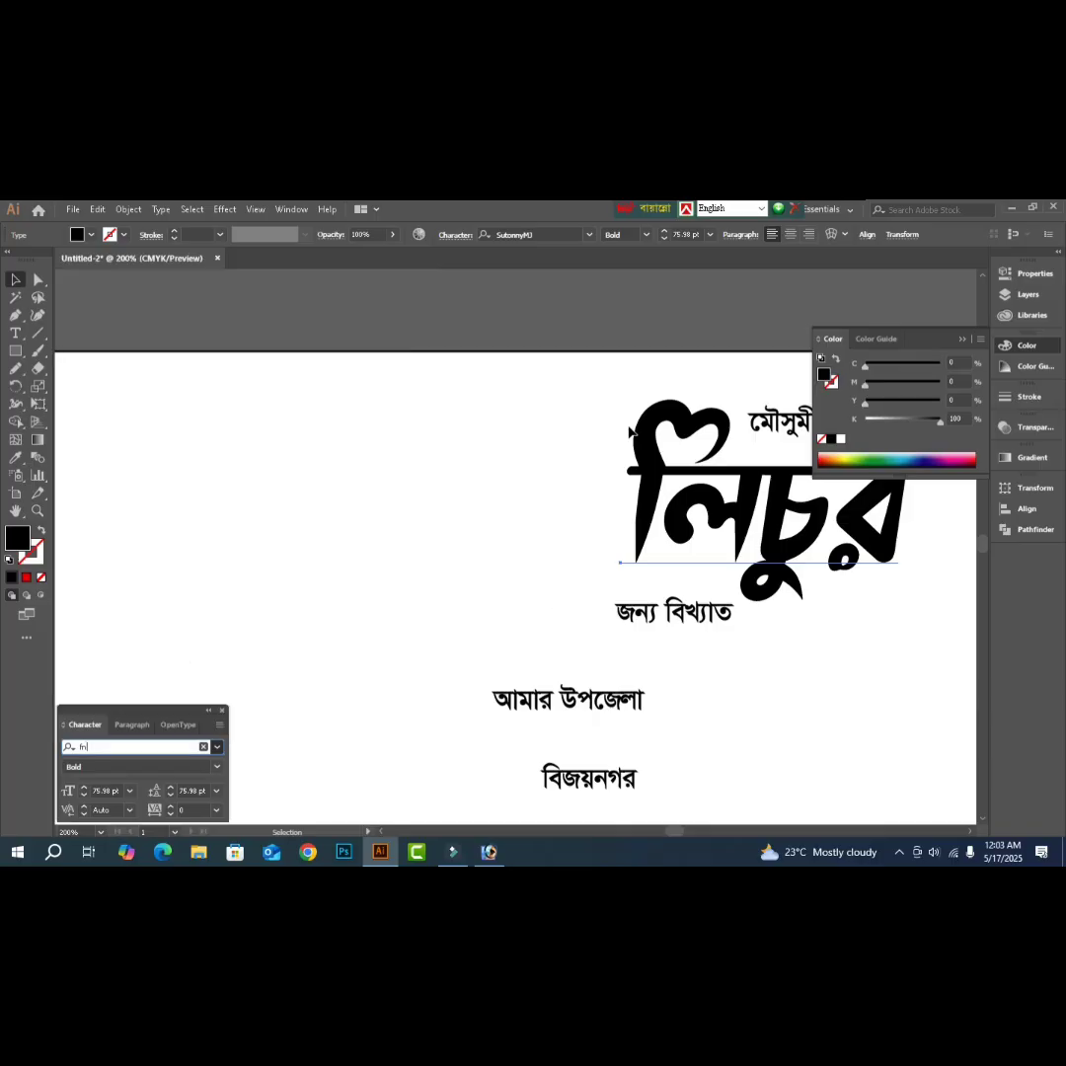
- Hide the panels, then nudge the "লিচুর" headline slightly upward and enlarge it around "মৌসুমী ফল"
key("Tab")
key("Up")
key("Up")
key("Up")
key("Up")
key("Up")
key("Up")
key("Up")
key("Up")
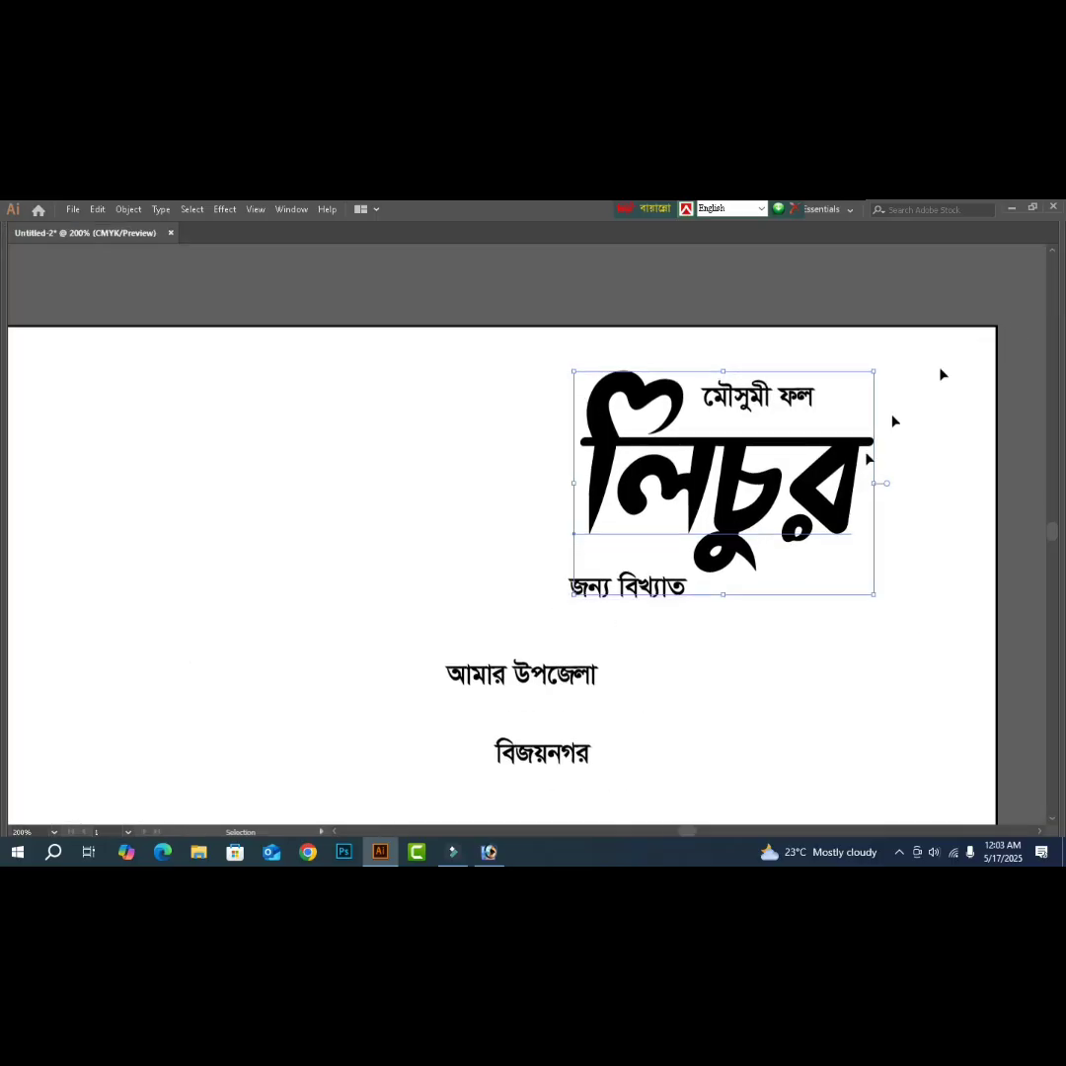
left_click_drag(880, 476, 909, 472)
- Switch typing to Bijoy Classic and replace the opening ে sign of "মৌসুমী ফল" with its form without the headstroke
left_click(750, 390)
double_click(757, 395)
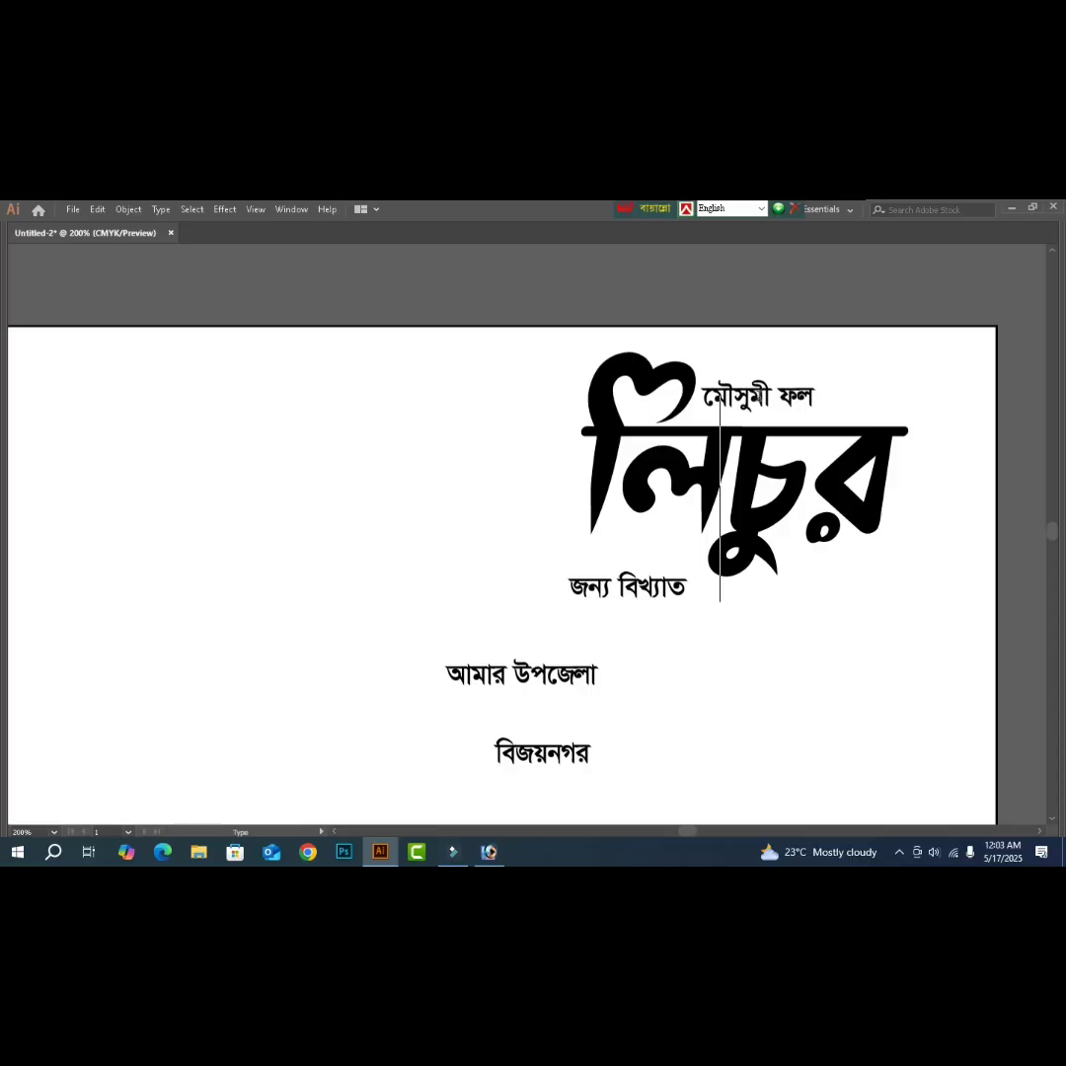
left_click(780, 392)
key("ctrl+space")
left_click_drag(562, 302, 858, 464)
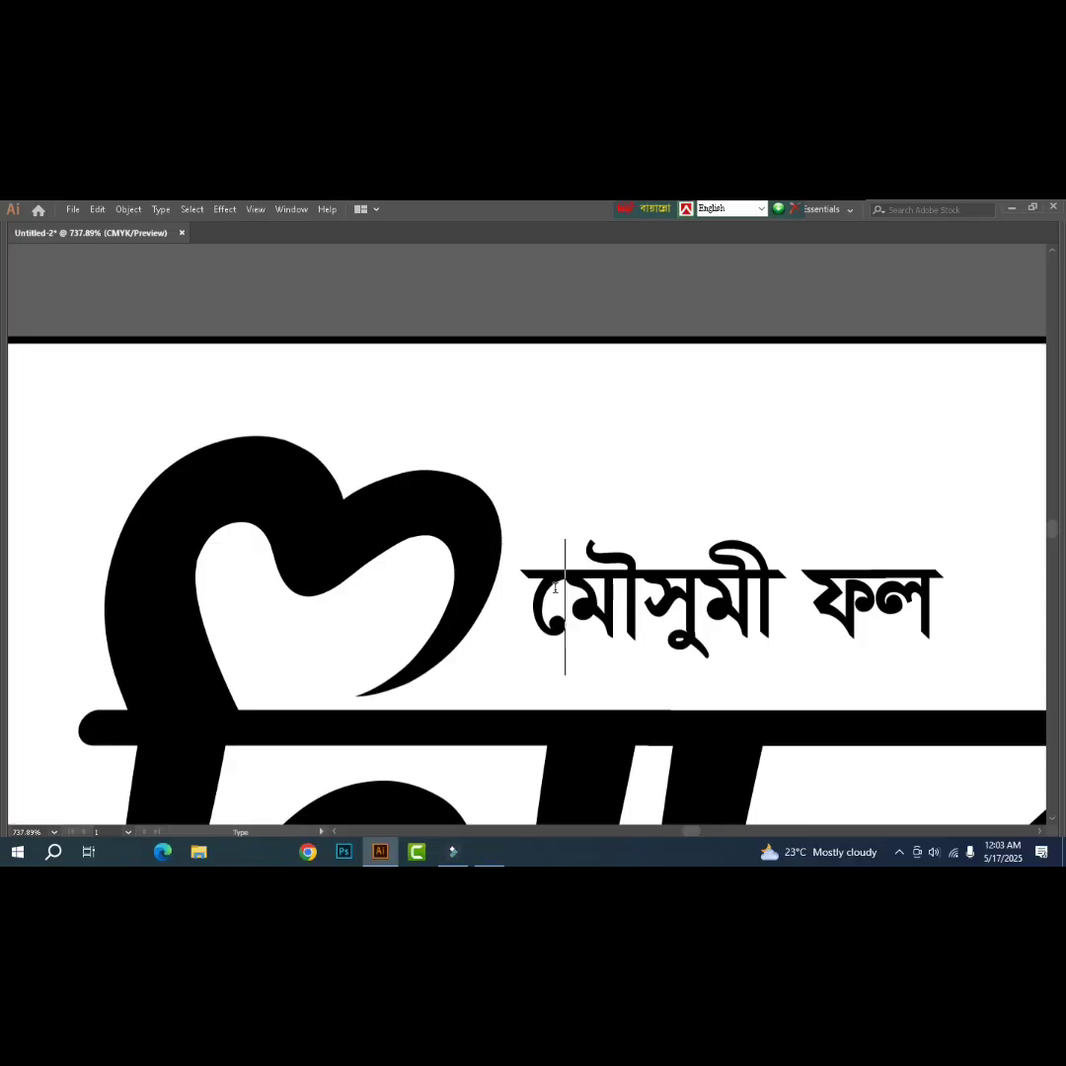
key("ctrl+alt+b")
key("ctrl+alt+b")
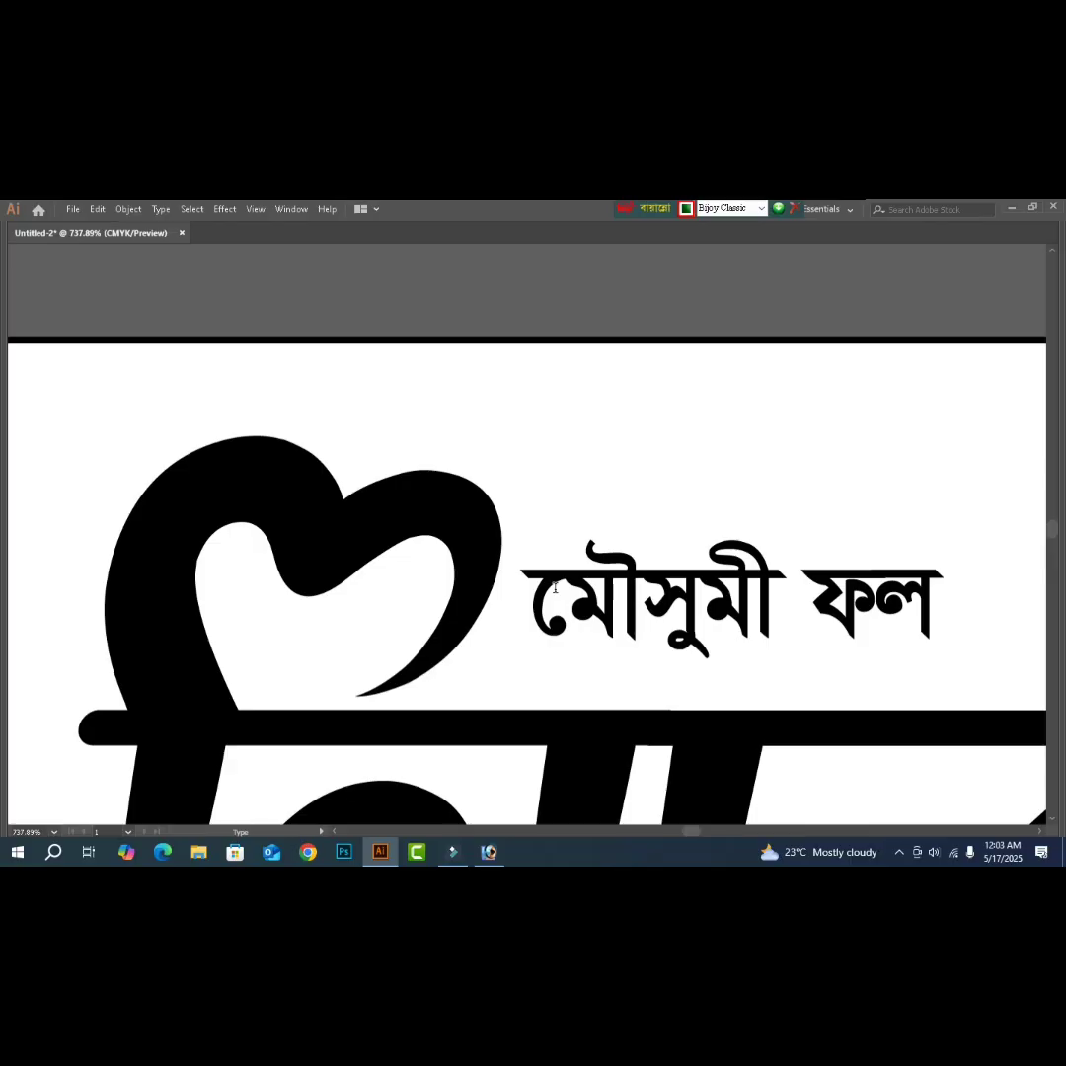
type("c")
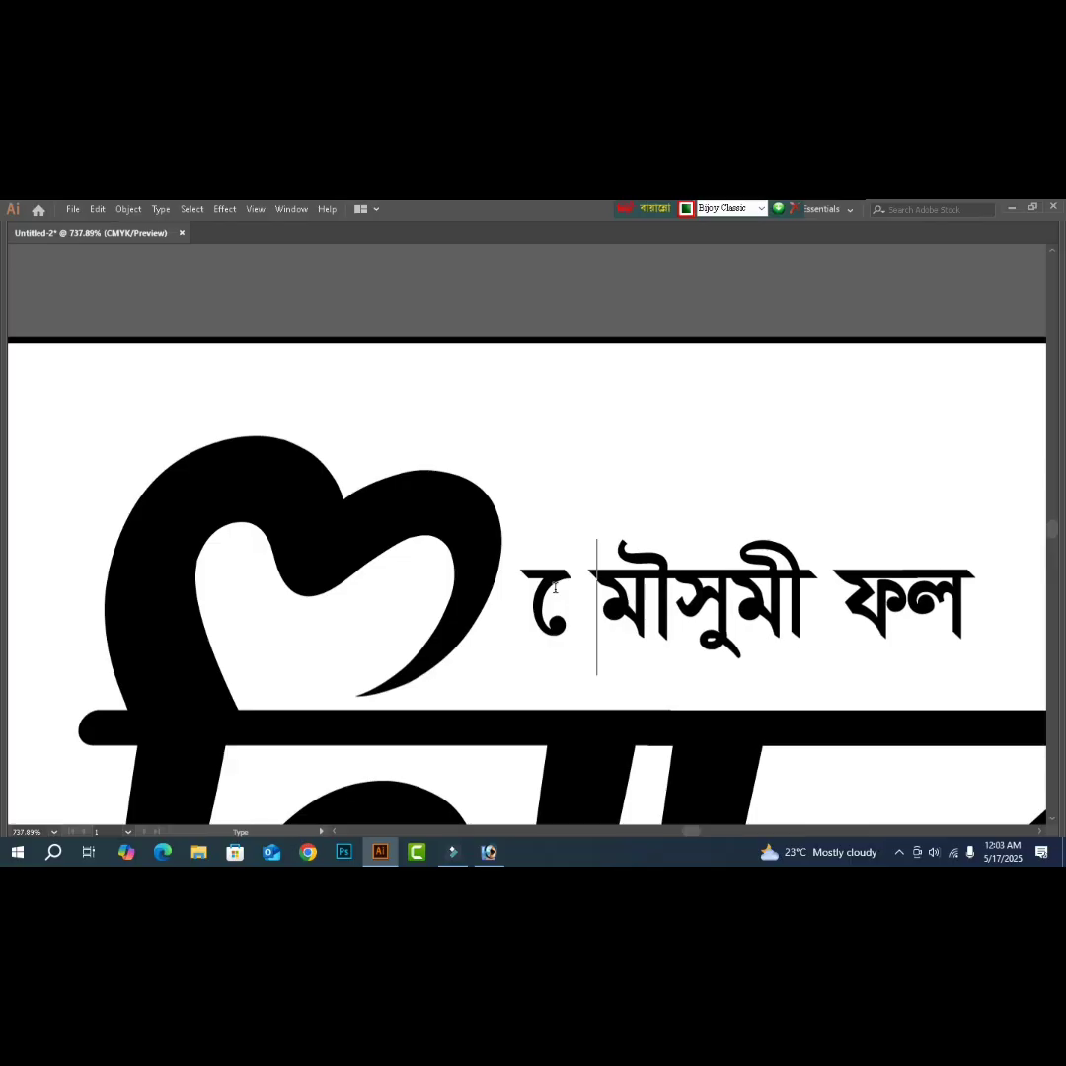
type("c")
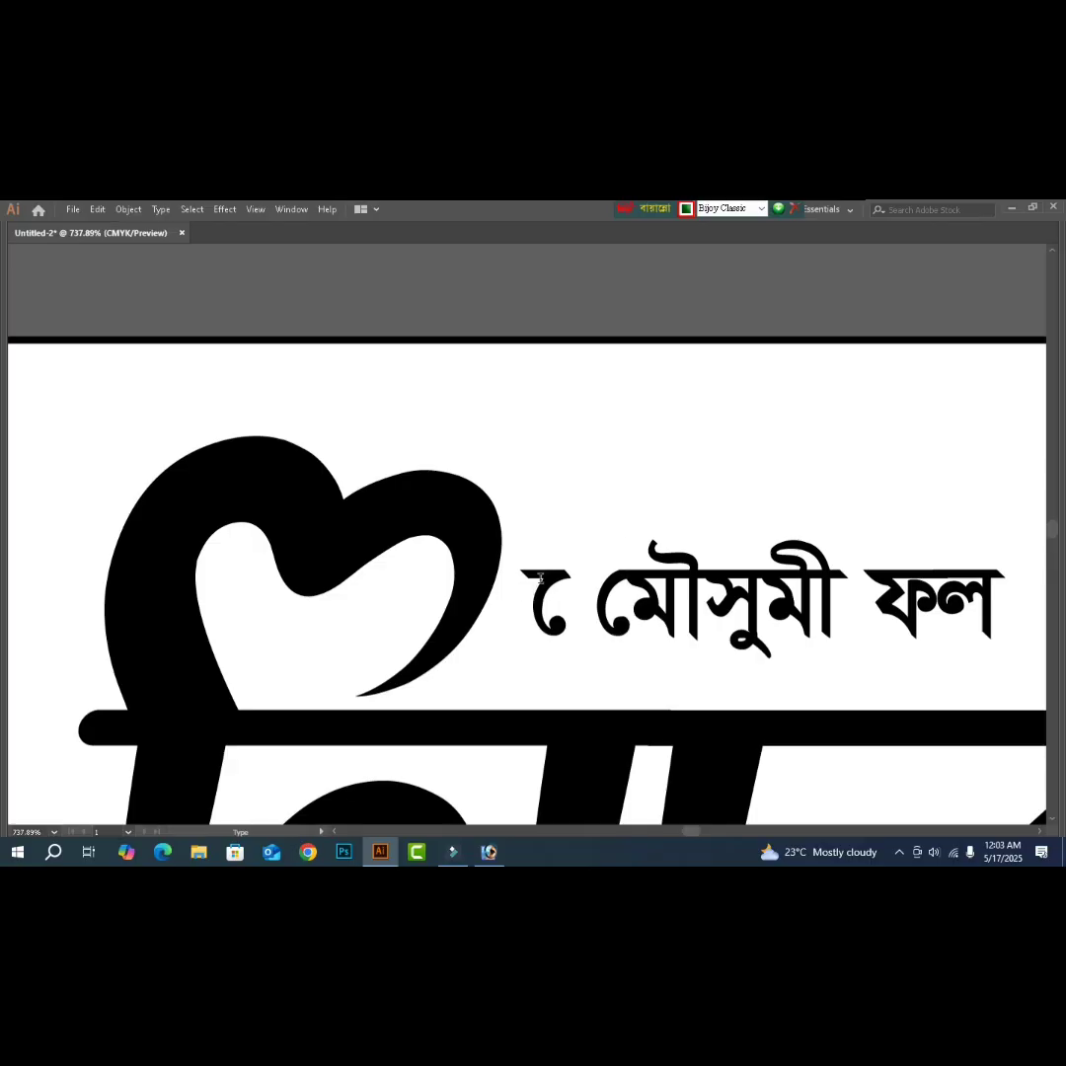
left_click(622, 589)
key("BackSpace")
key("BackSpace")
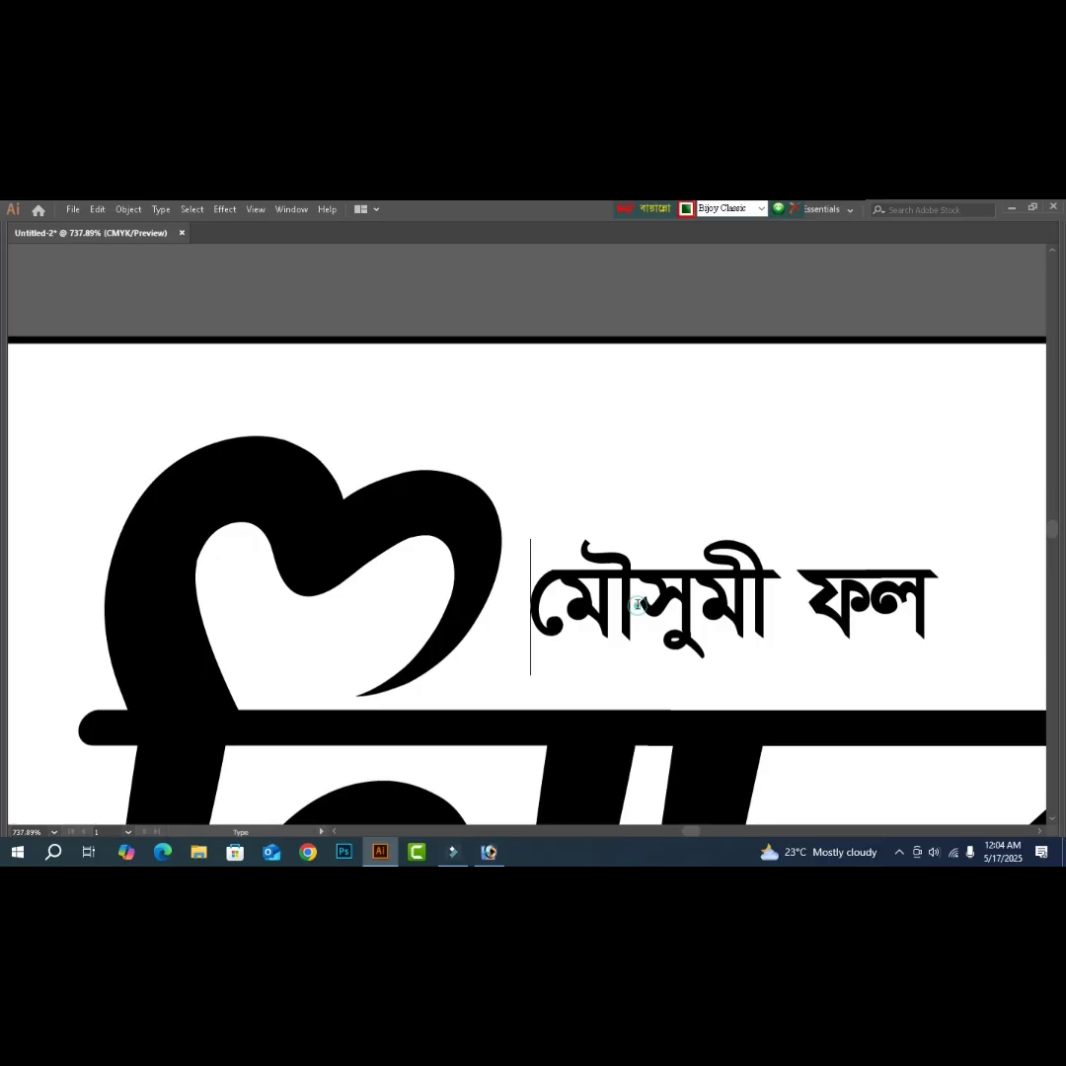
- Insert spaces within "মৌসুমী" to split it into "মৌ সু মী", keeping the ু sign attached to স
left_click(650, 590)
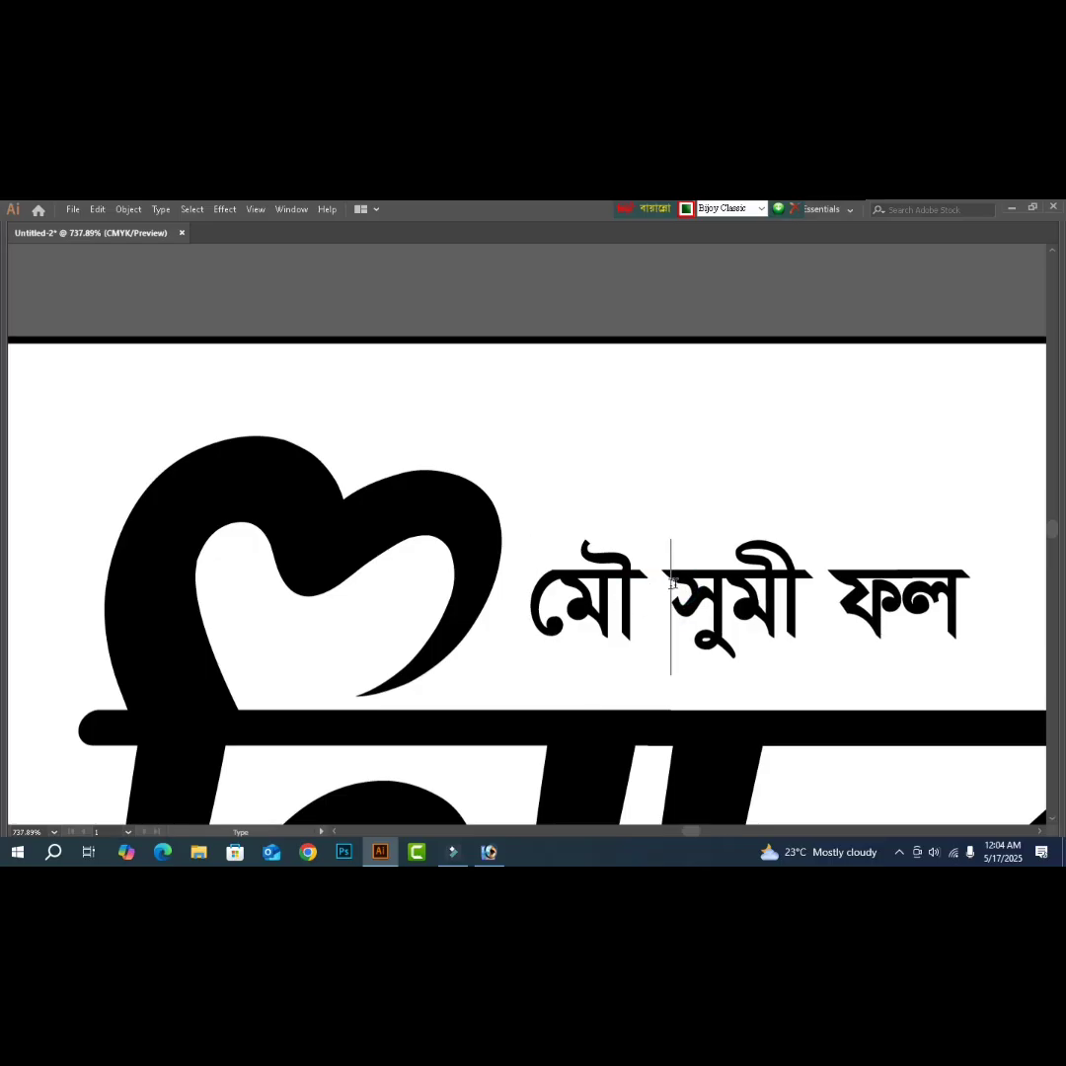
left_click(738, 599)
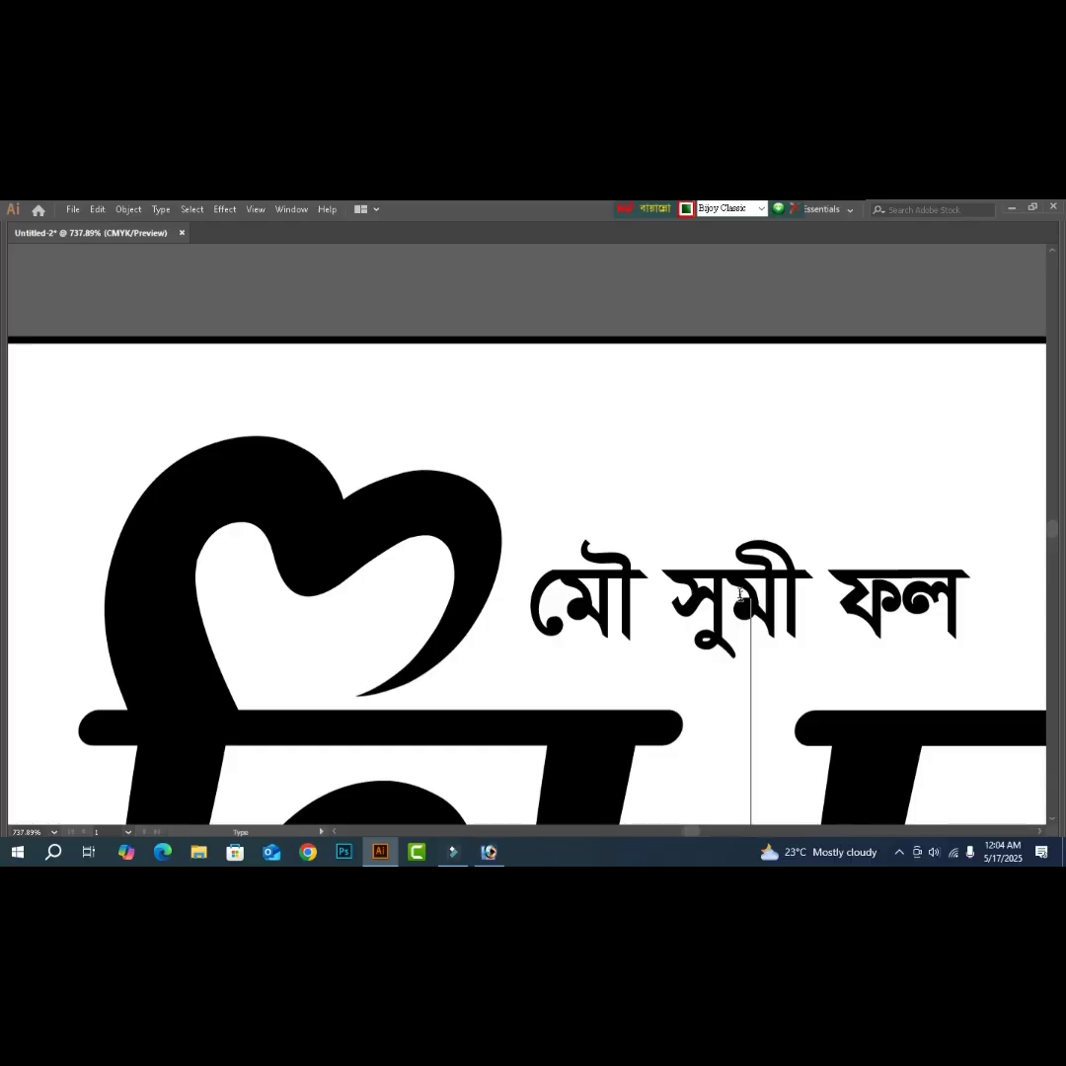
key("BackSpace")
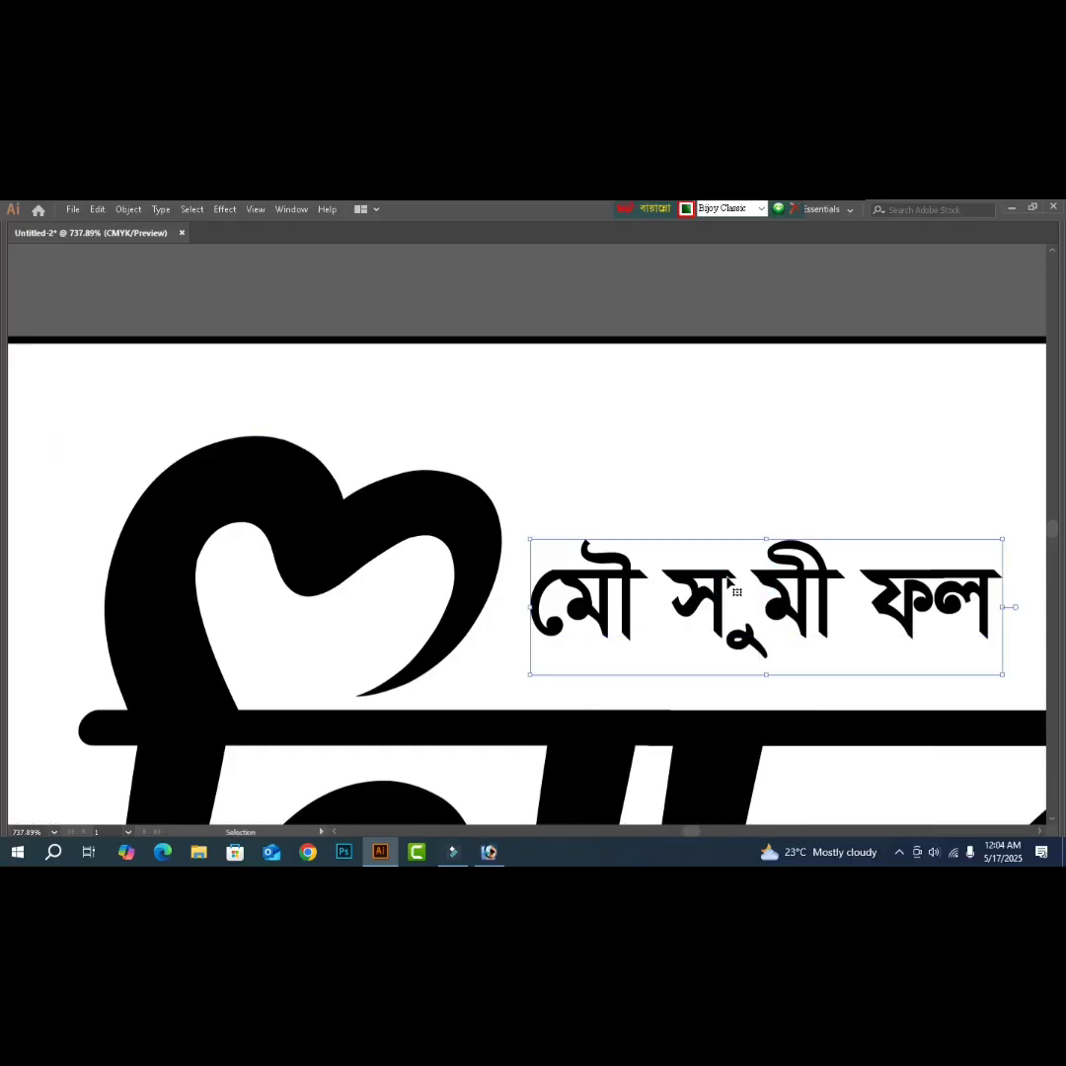
key("ctrl+z")
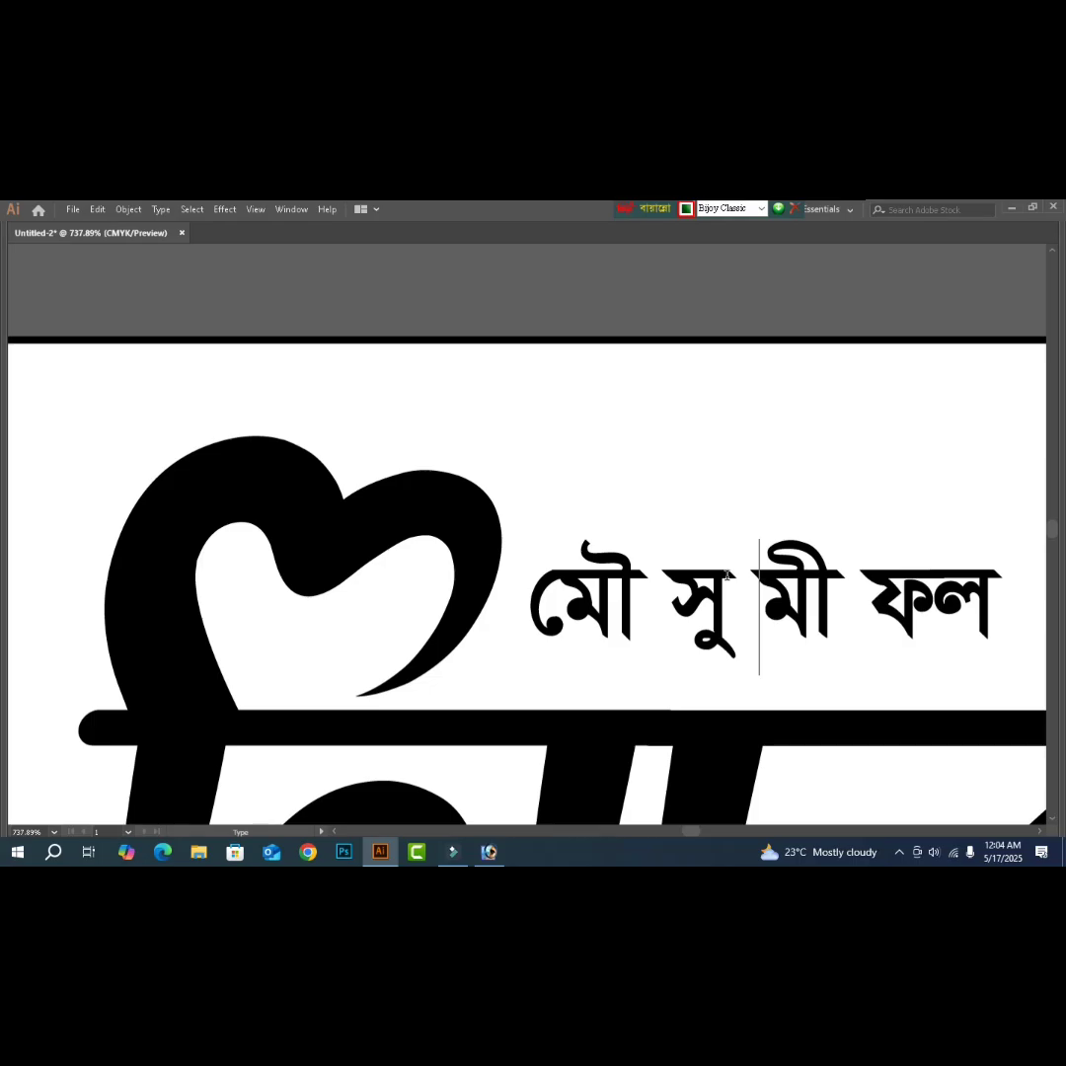
- Insert a space between ফ and ল so the last word reads "ফ ল", and finish editing the text
key("Right")
key("Right")
key("Right")
key("Right")
key("Right")
key("Left")
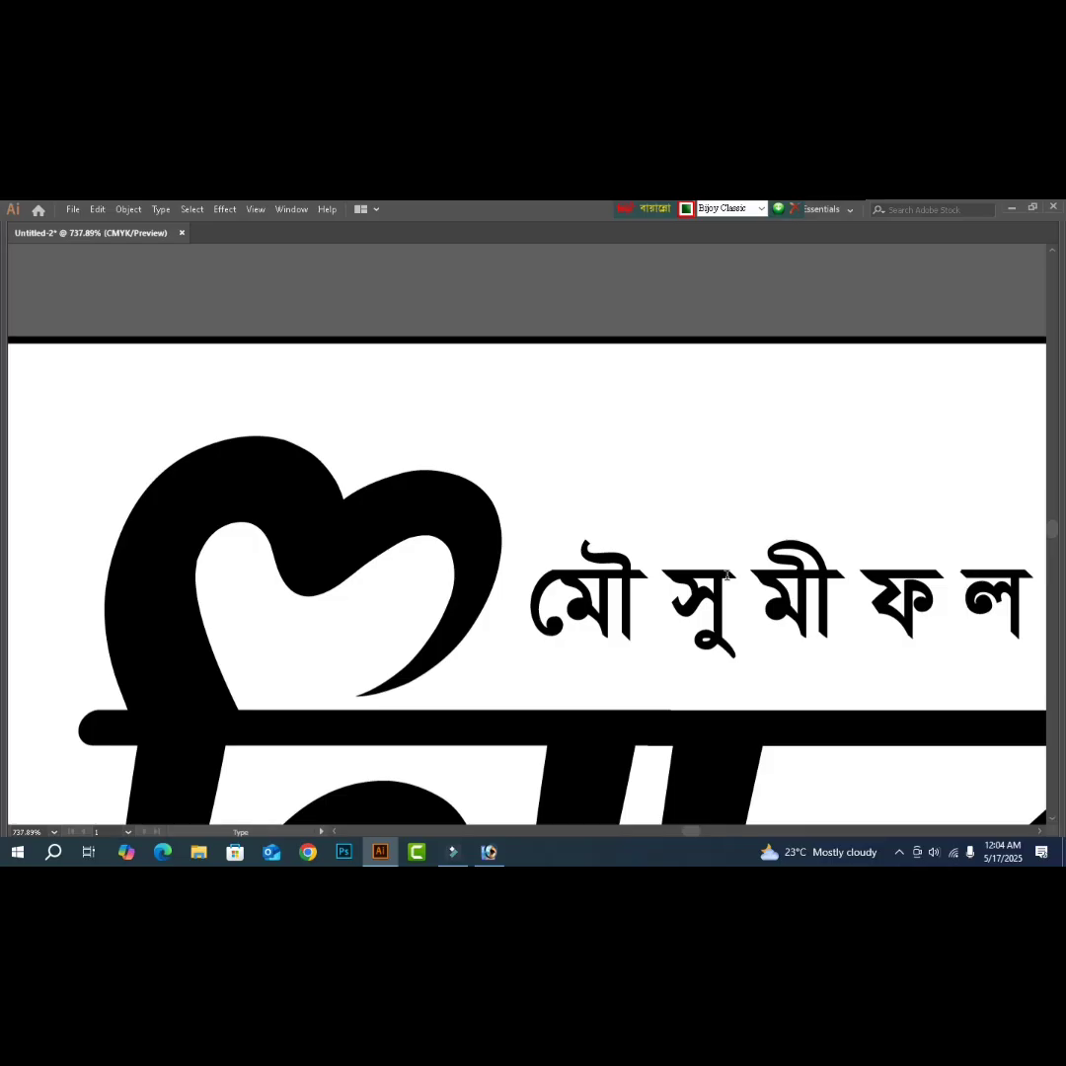
key("Escape")
key("Tab")
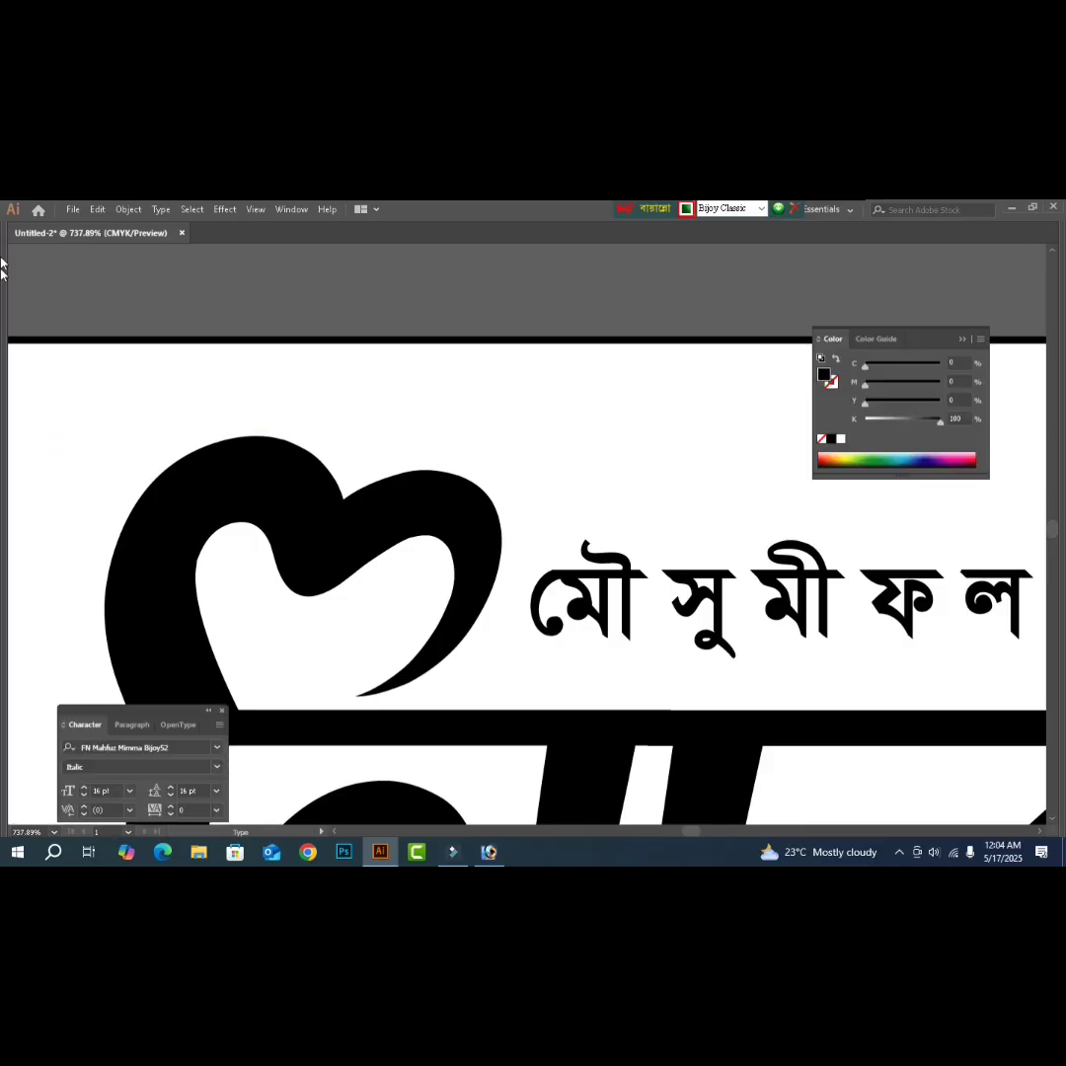
key("Tab")
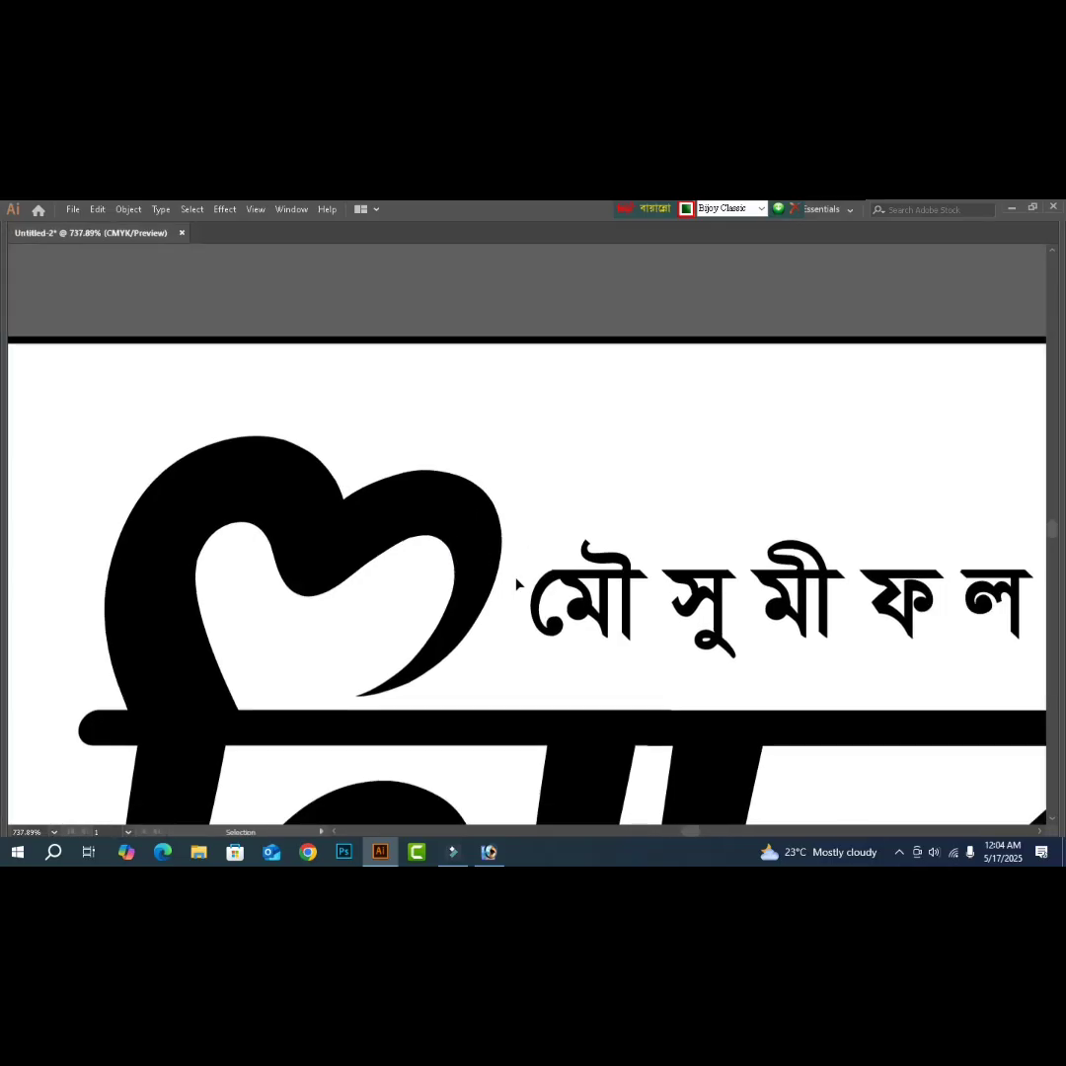
- Enlarge the "মৌ সু মী ফ ল" line to reach the end of the headline's bar, and nudge it left and up
key("a")
scroll(525, 525, "down", 1)
scroll(521, 522, "down", 2)
key("v")
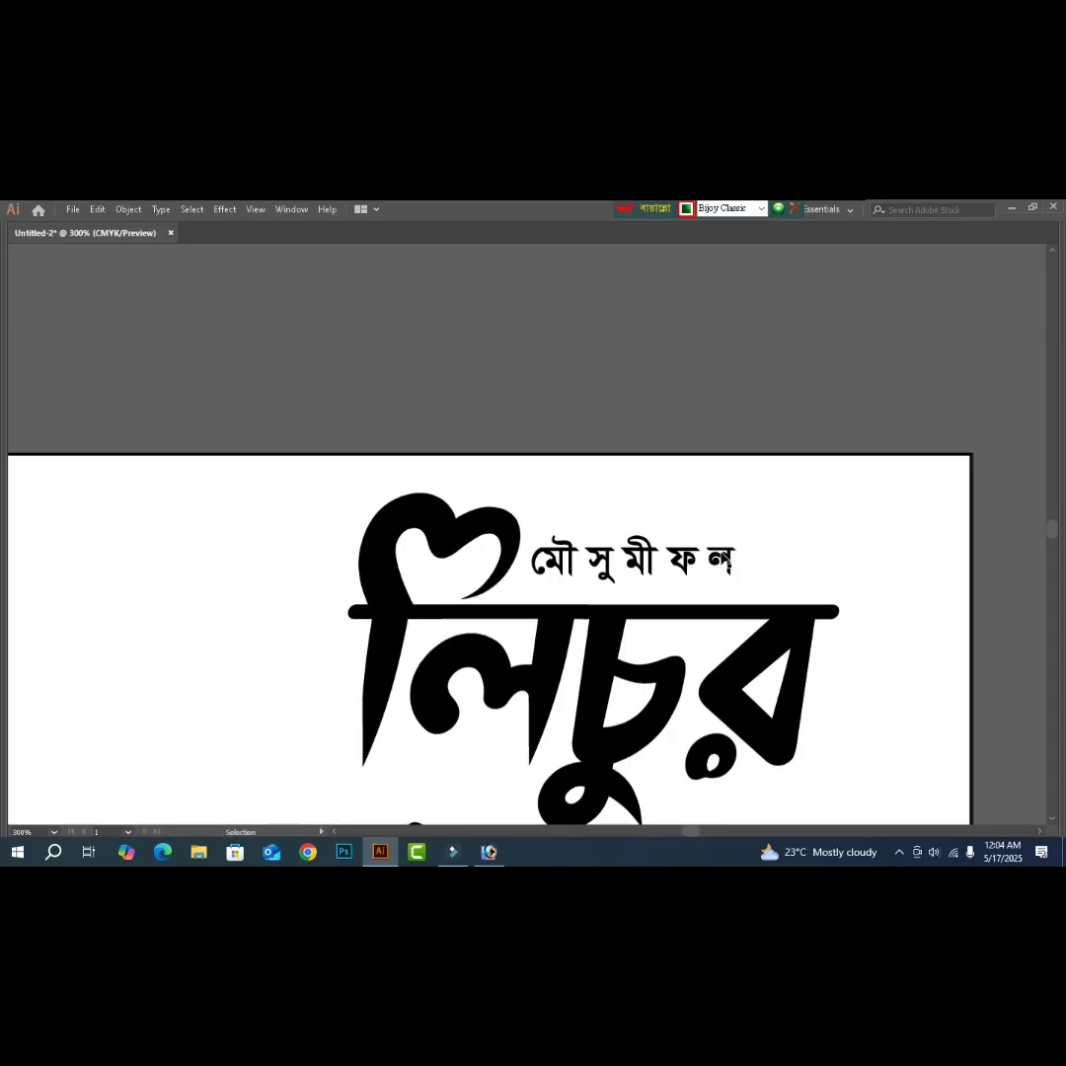
left_click(732, 568)
left_click_drag(732, 569, 837, 583)
key("Left")
key("Left")
key("Left")
key("Left")
key("Up")
key("Up")
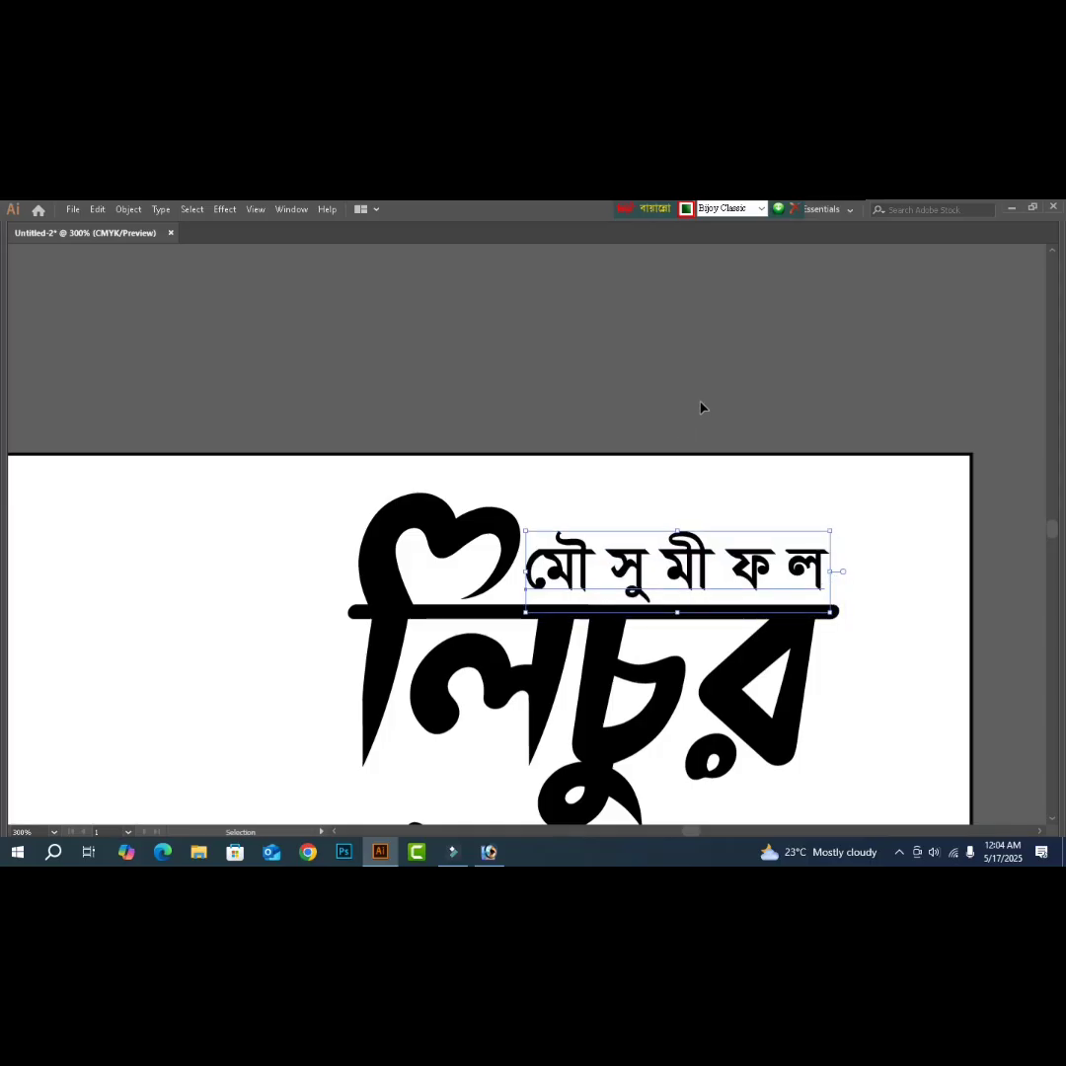
key("Up")
key("Up")
key("Up")
key("Up")
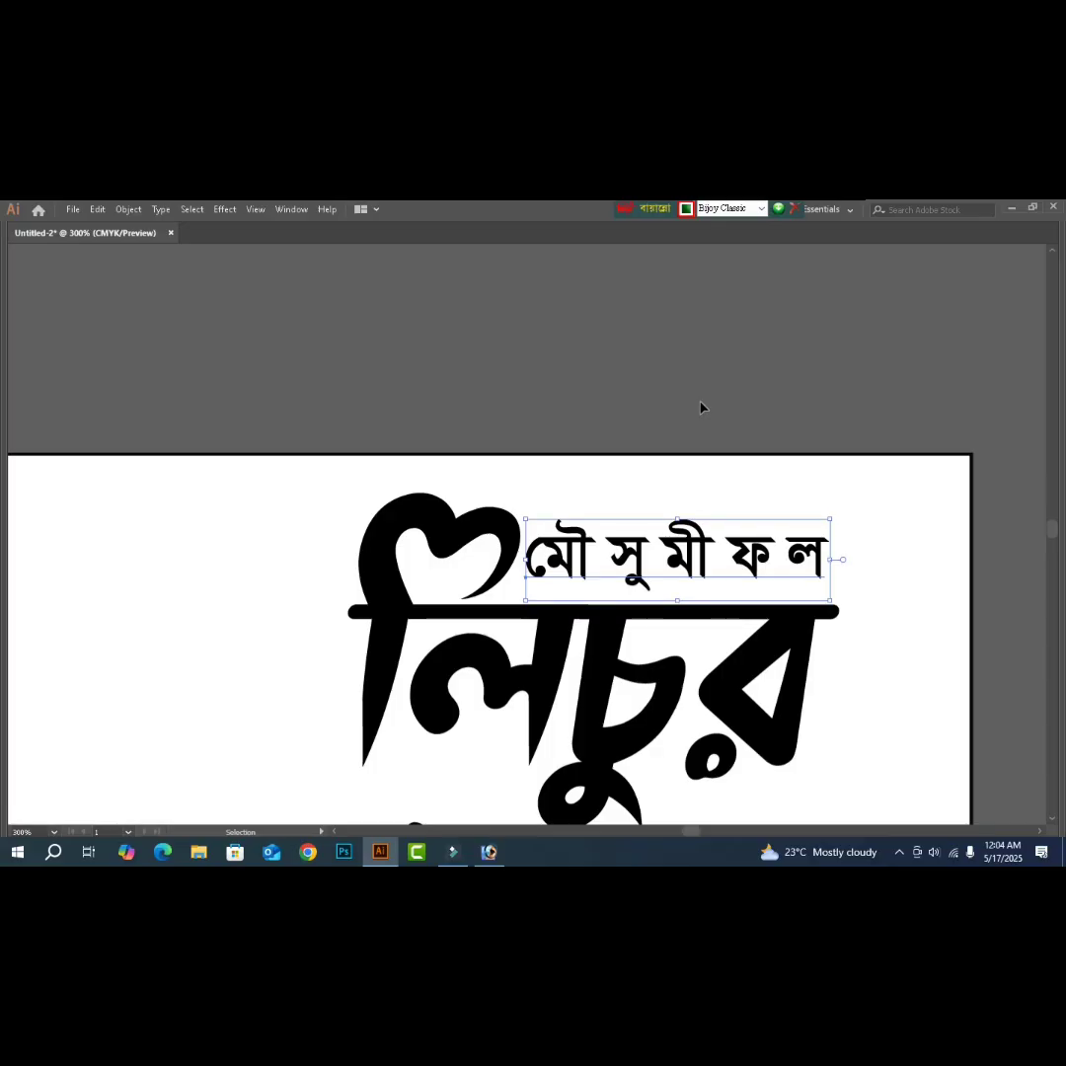
- Convert the "লিচুর" headline text to outlines
left_click(742, 805)
left_click(713, 757)
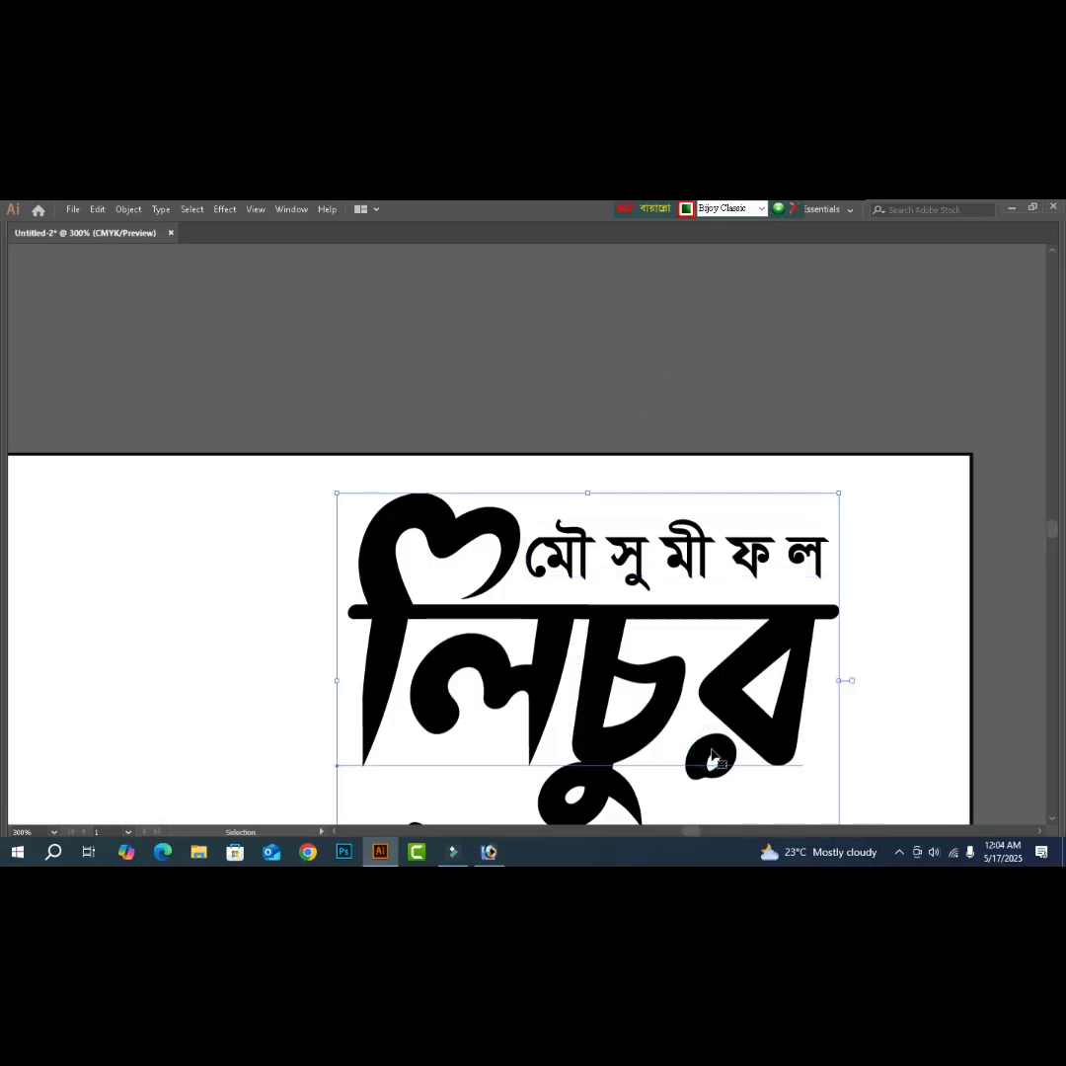
scroll(682, 770, "down", 2)
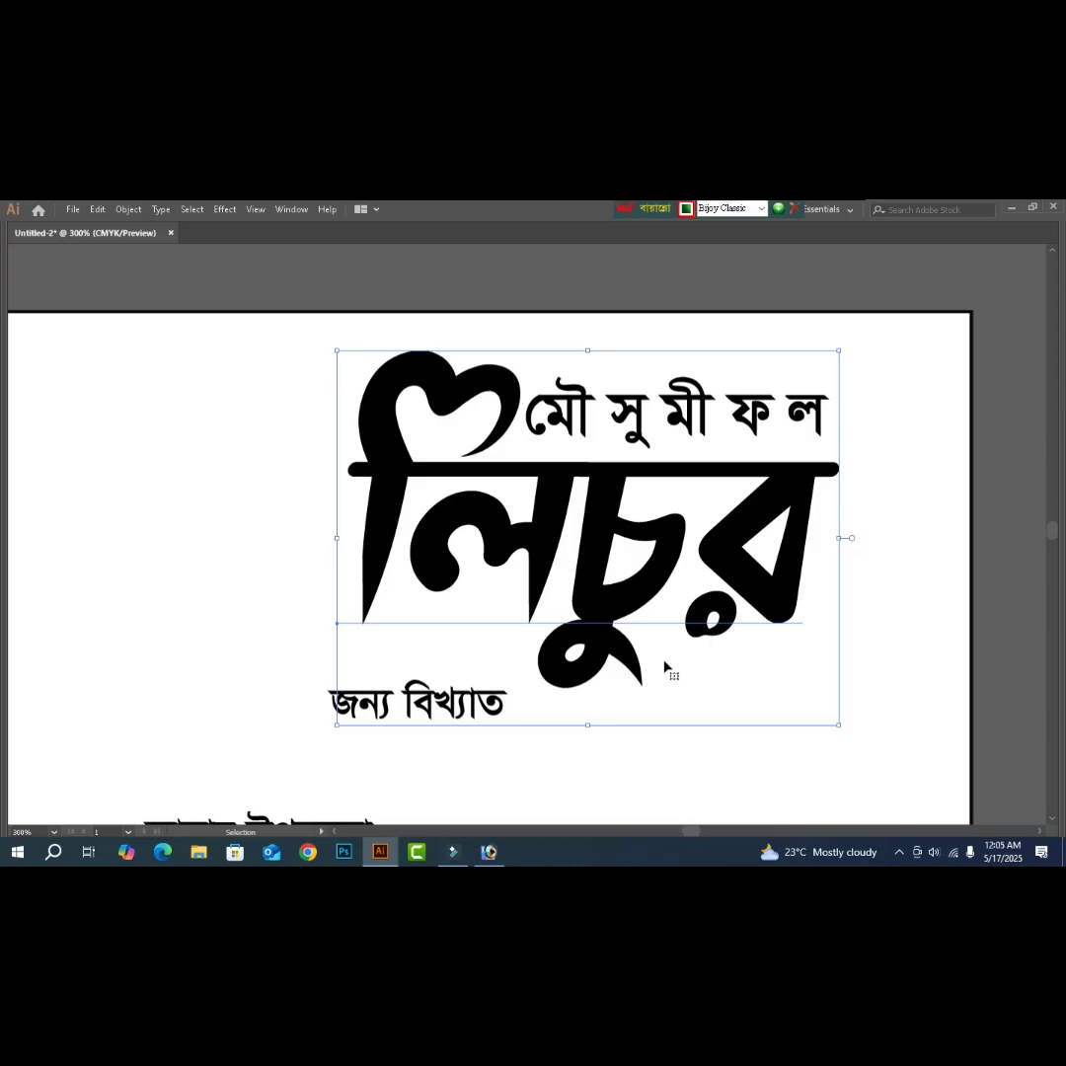
key("ctrl+shift+o")
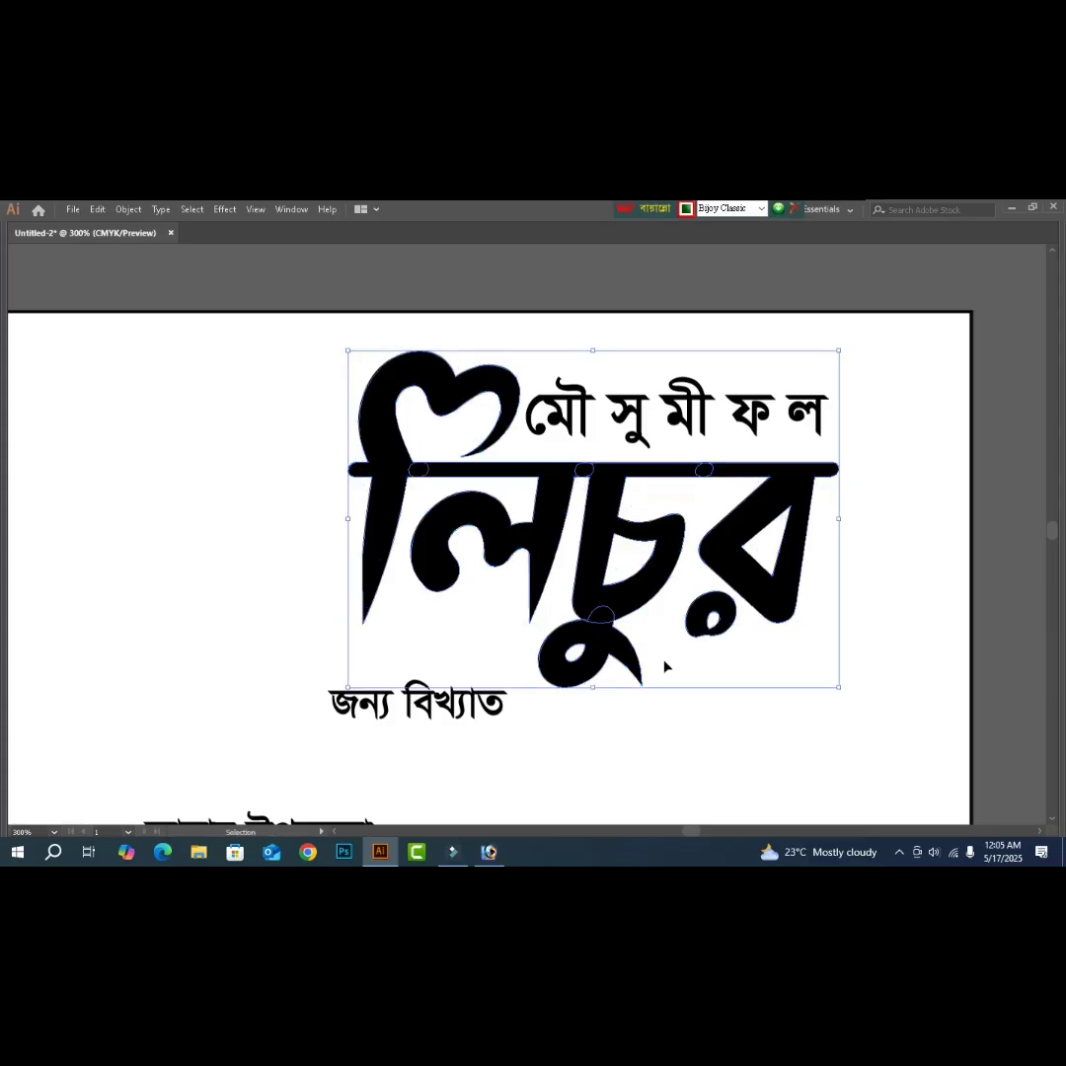
key("a")
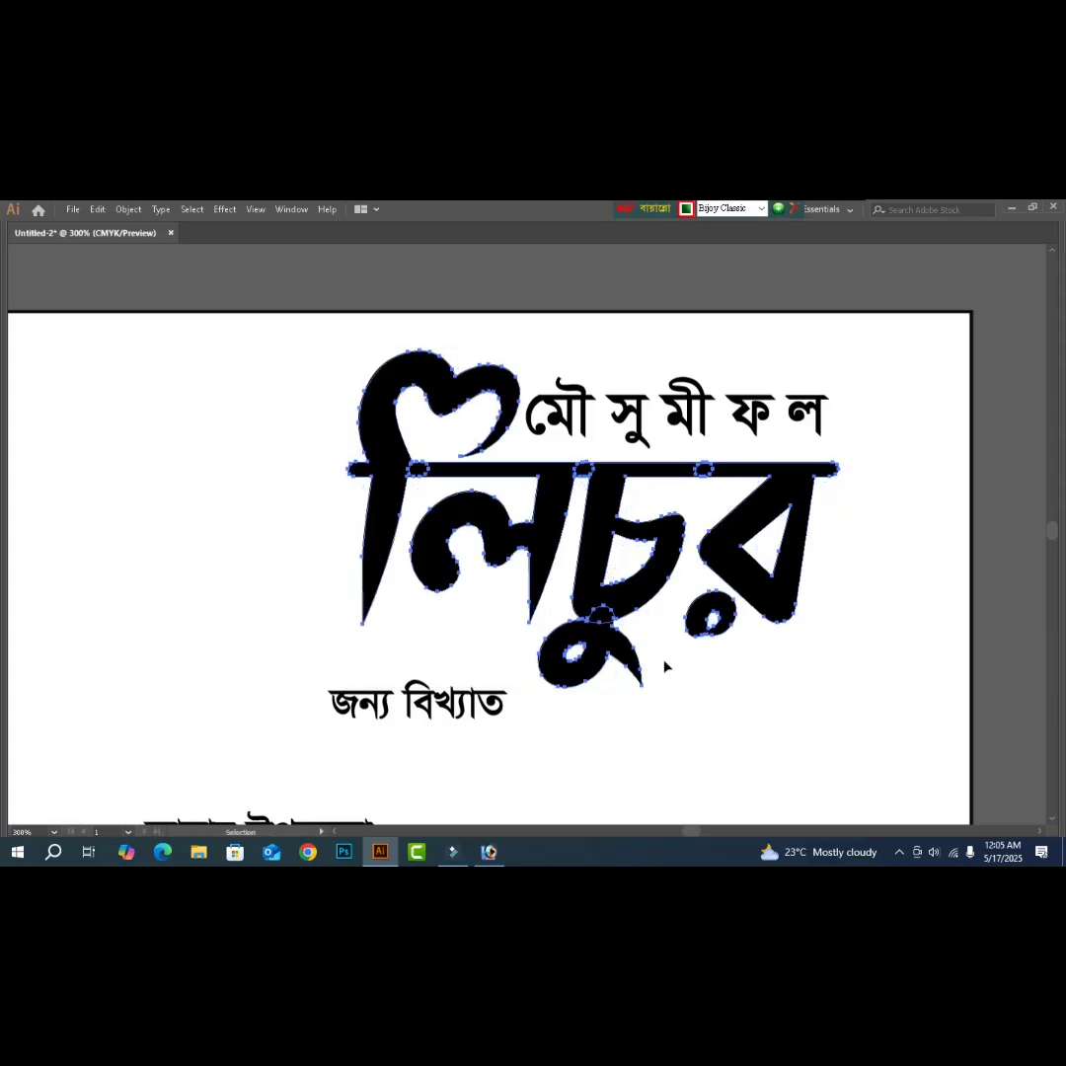
key("v")
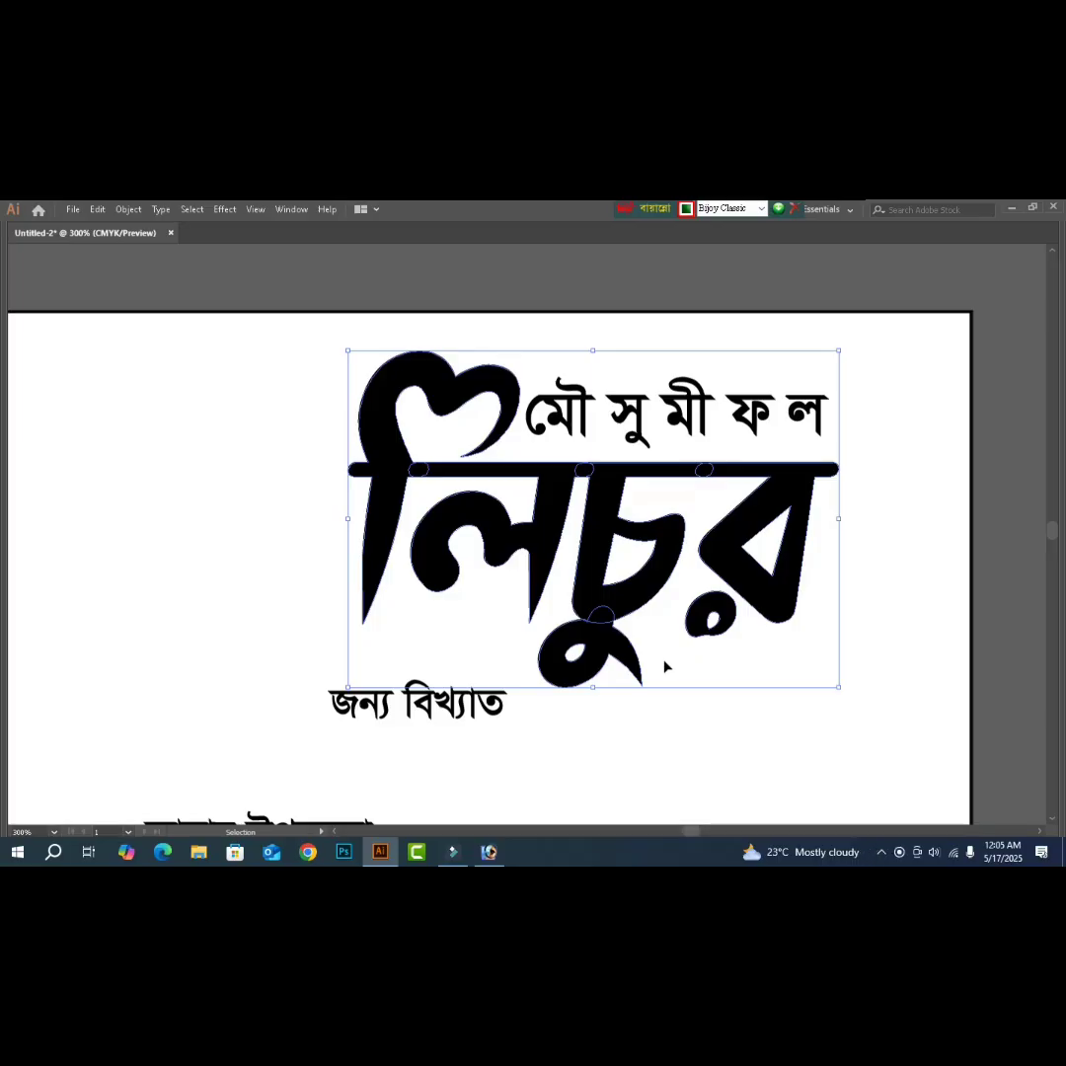
- Give the outlined "লিচুর" headline a 5 pt black stroke with round corner joins, and deselect it
key("Tab")
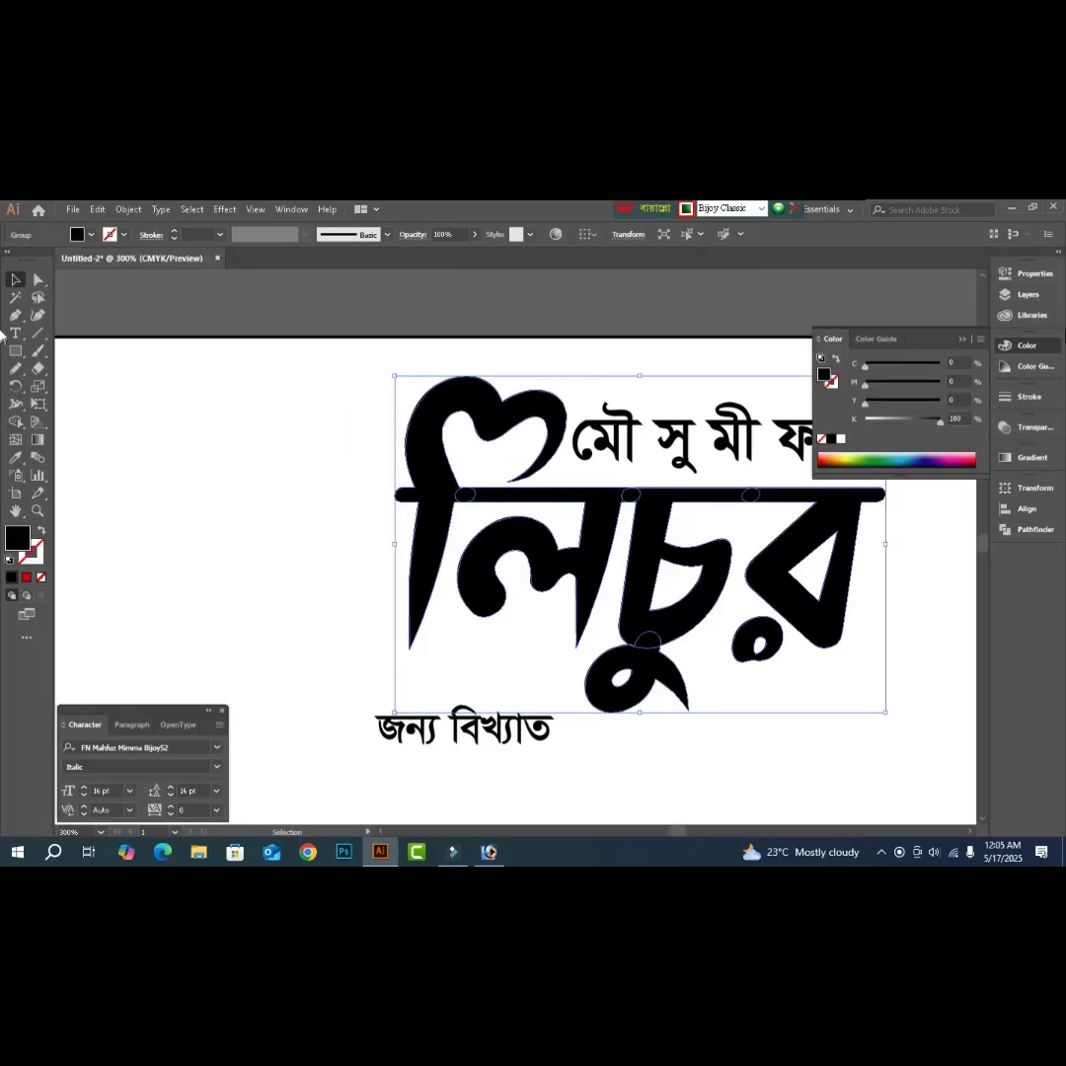
left_click(1029, 396)
left_click(900, 413)
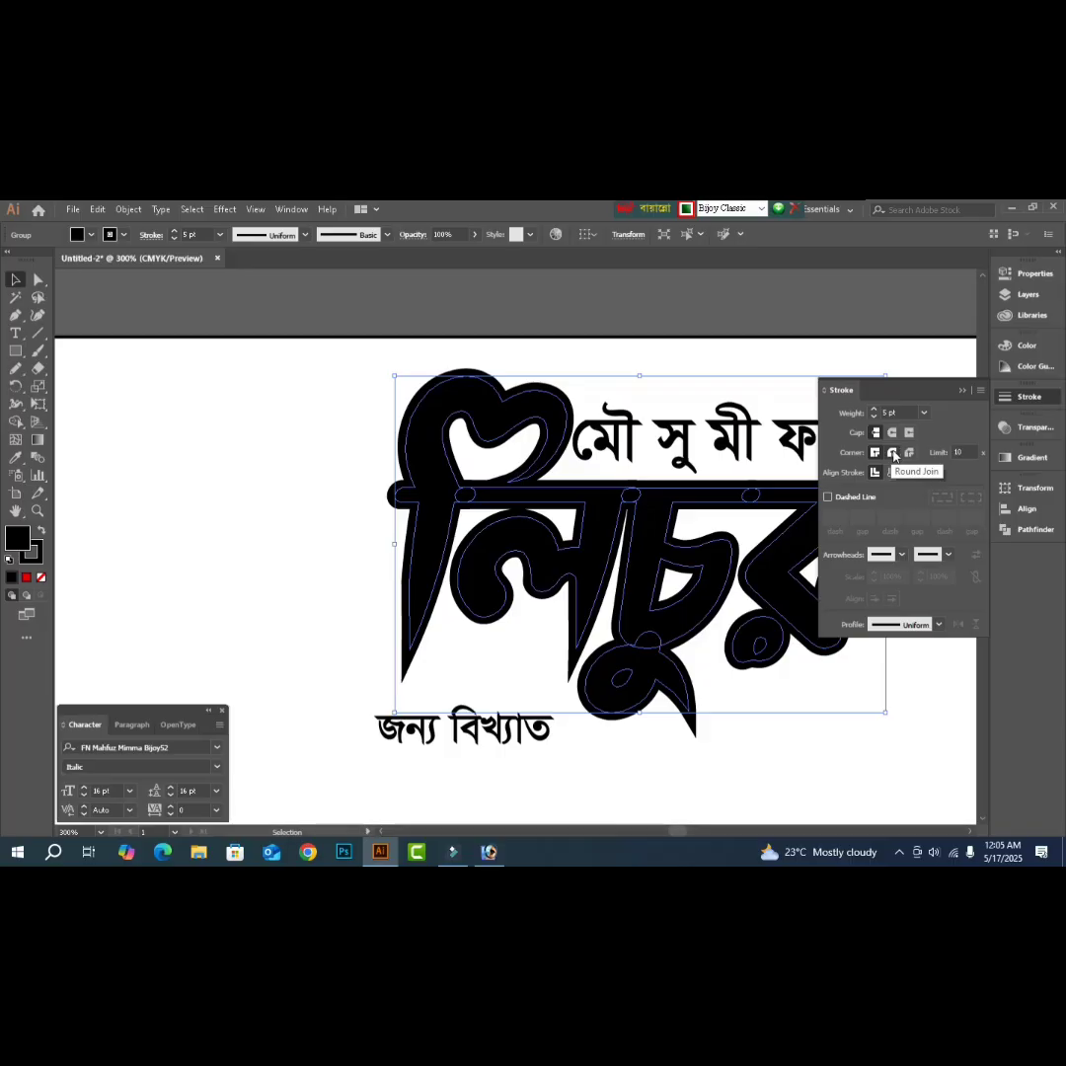
left_click(895, 453)
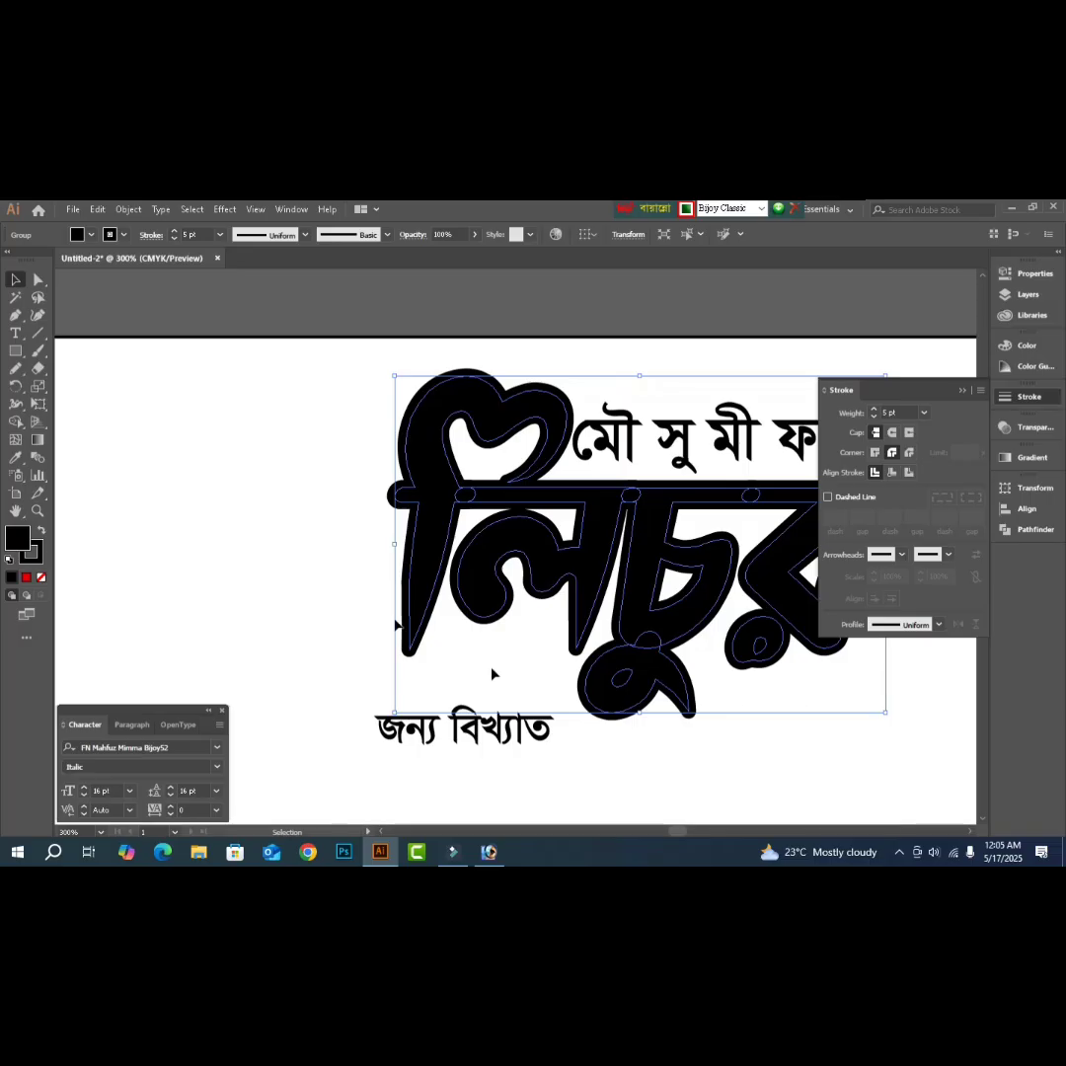
left_click(669, 294)
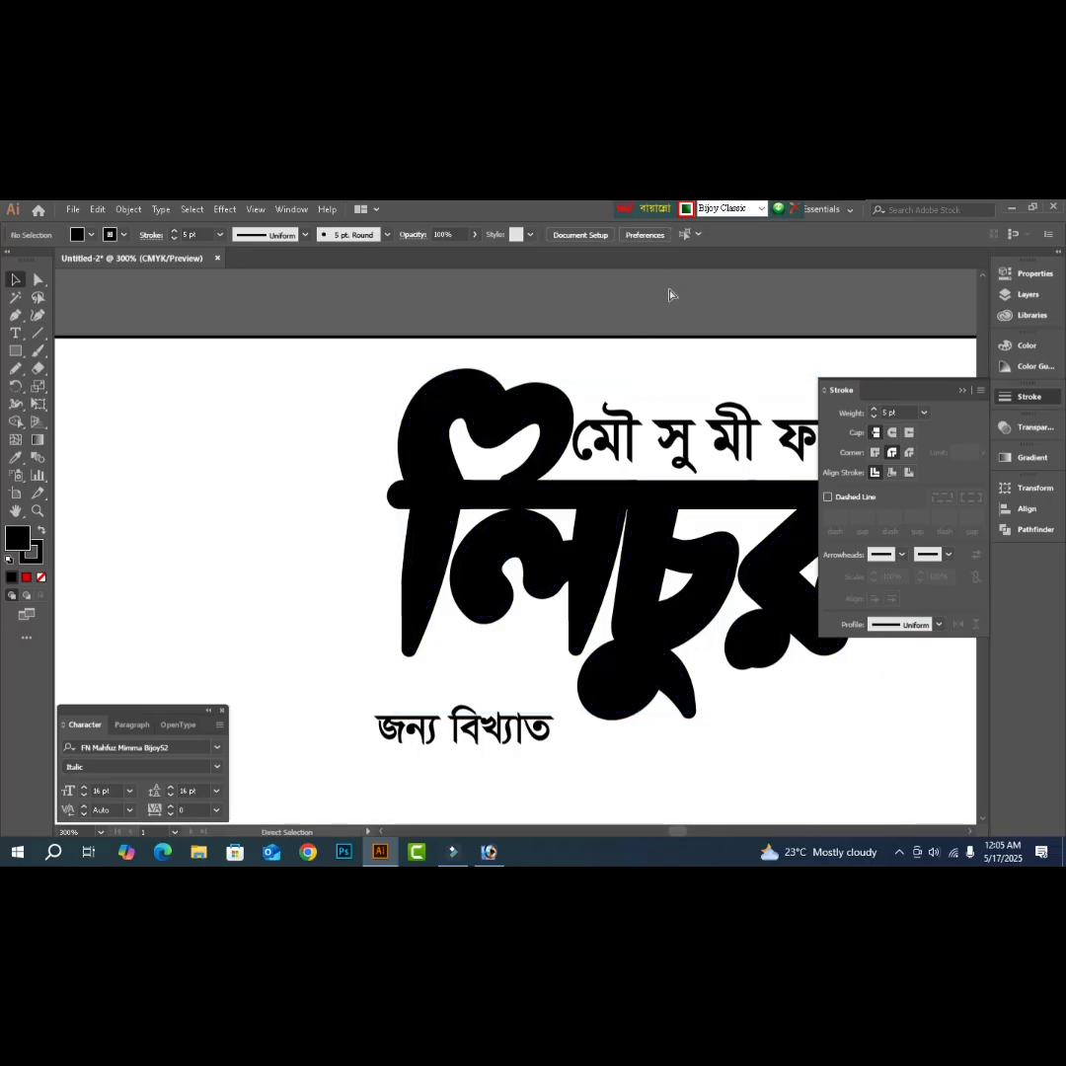
- Unlock the background rectangle and fill it with green, C 100, M 0, Y 100, K 0
key("ctrl+1")
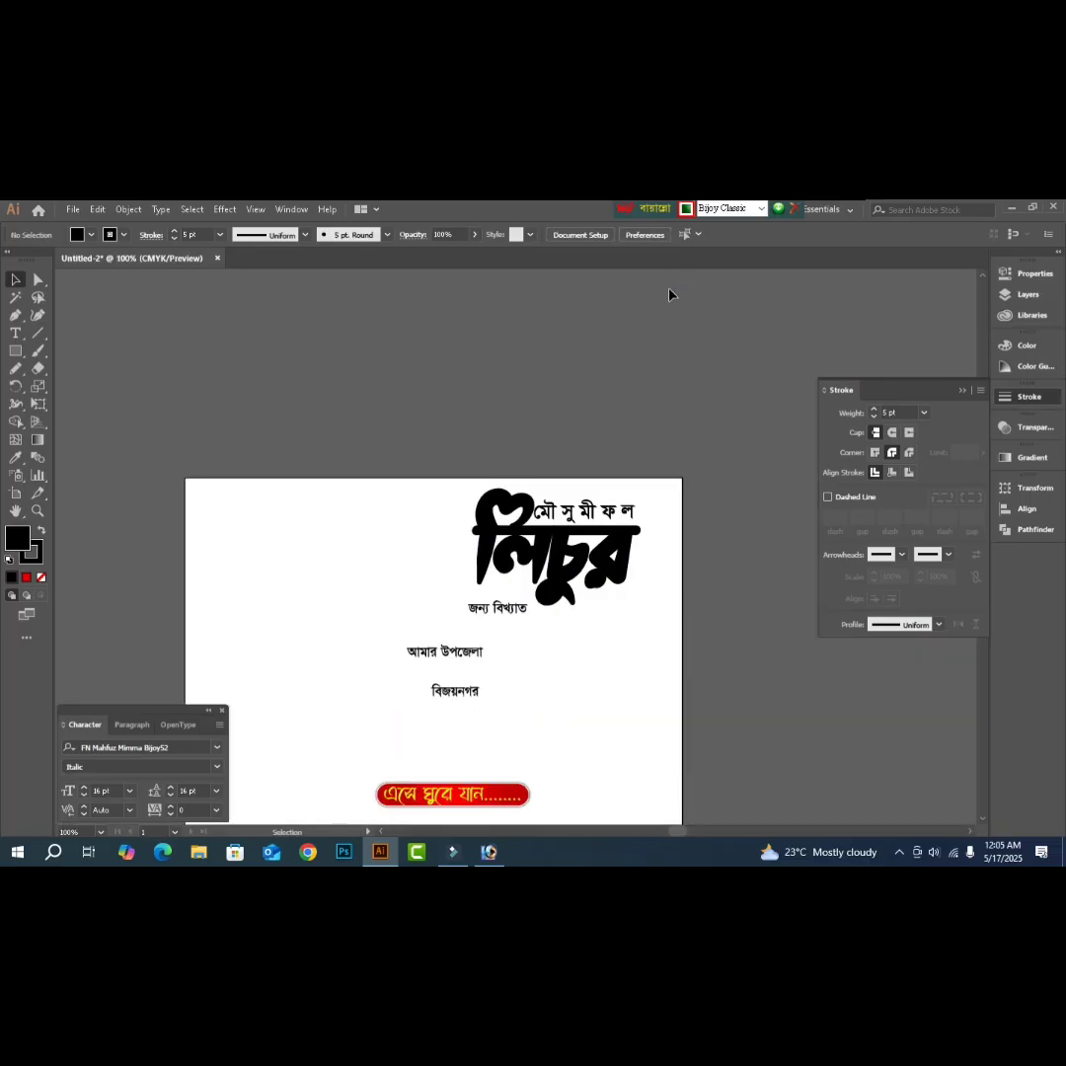
key("ctrl+alt+2")
left_click(635, 400)
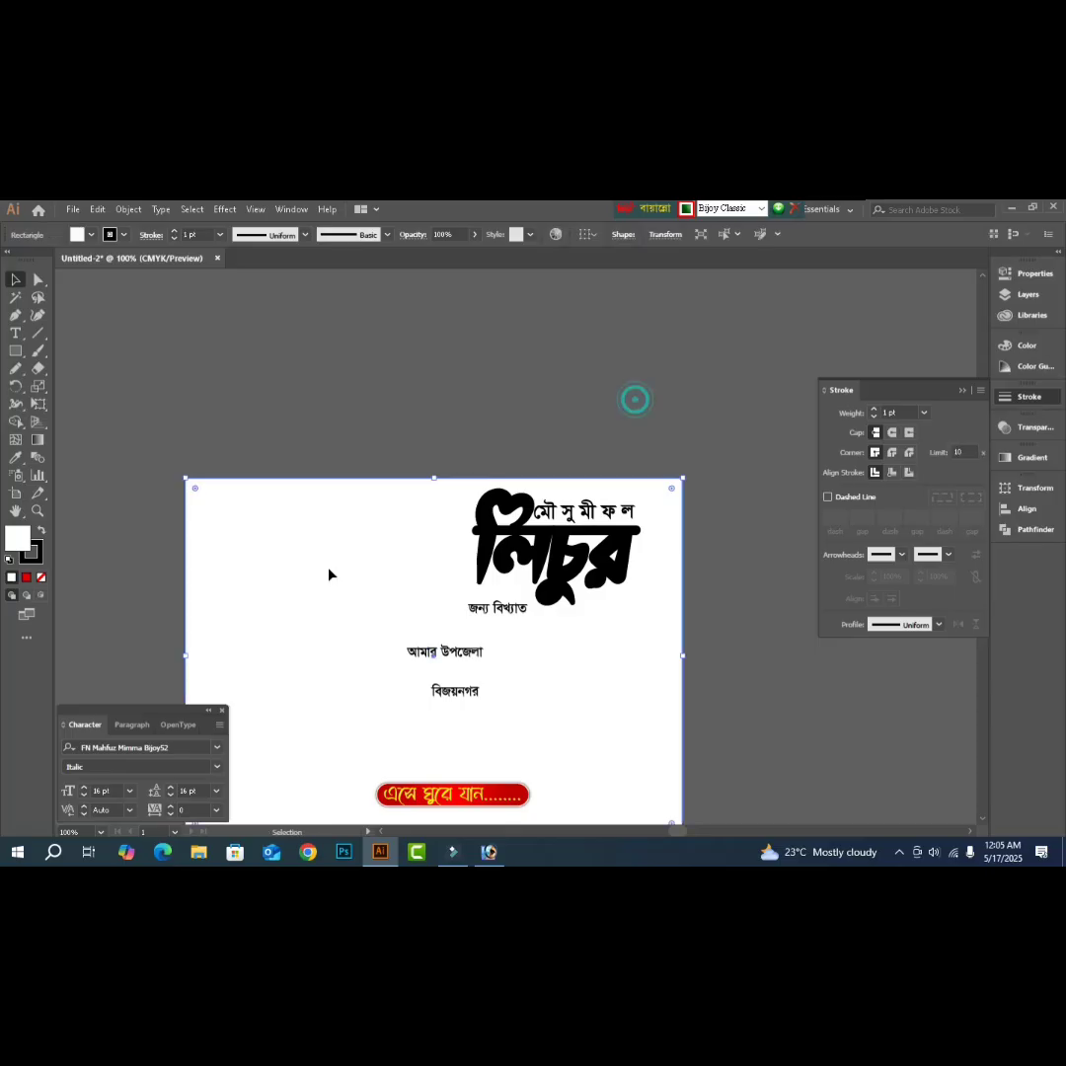
left_click(288, 598)
left_click(1022, 345)
left_click_drag(865, 364, 941, 404)
left_click(631, 370)
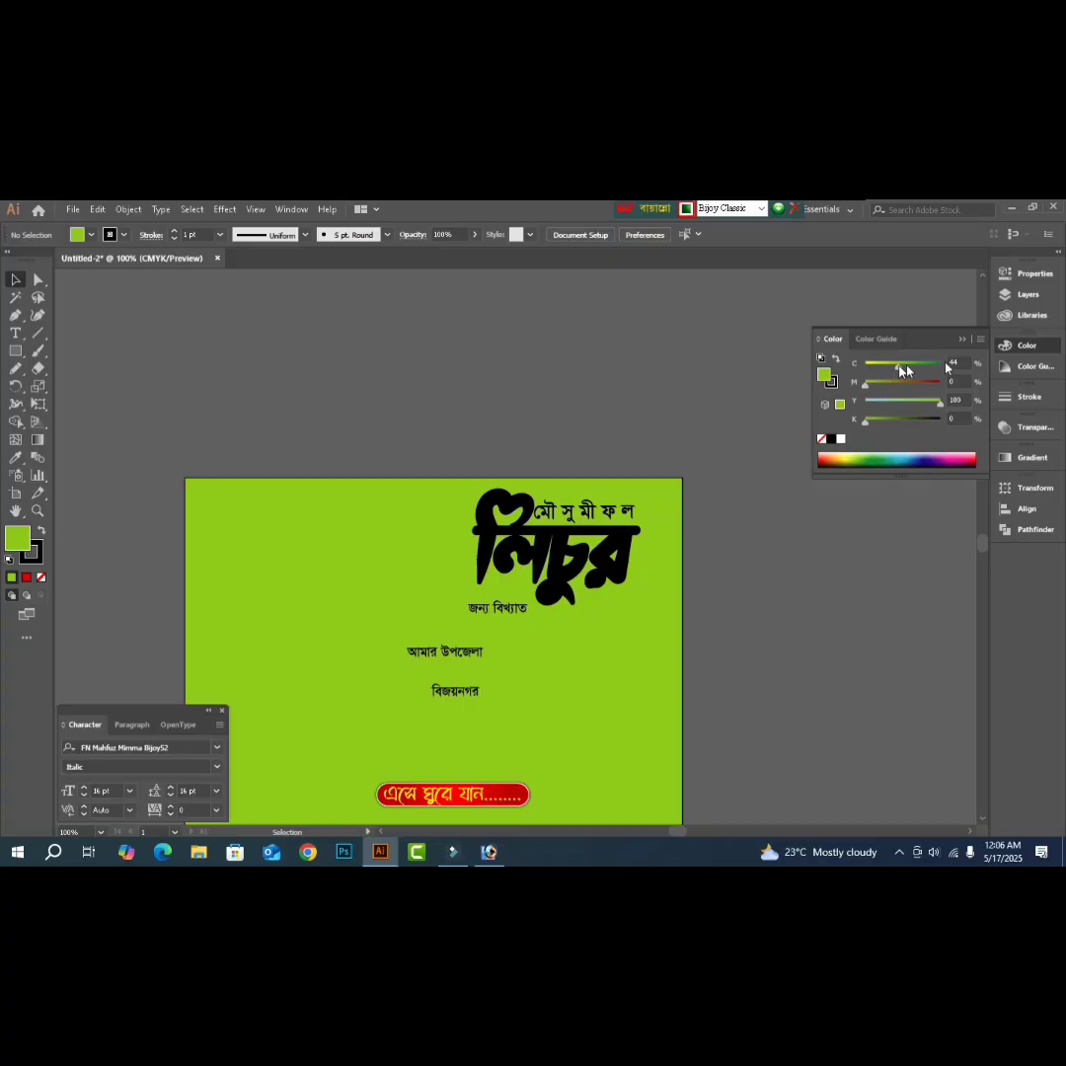
left_click_drag(900, 365, 941, 365)
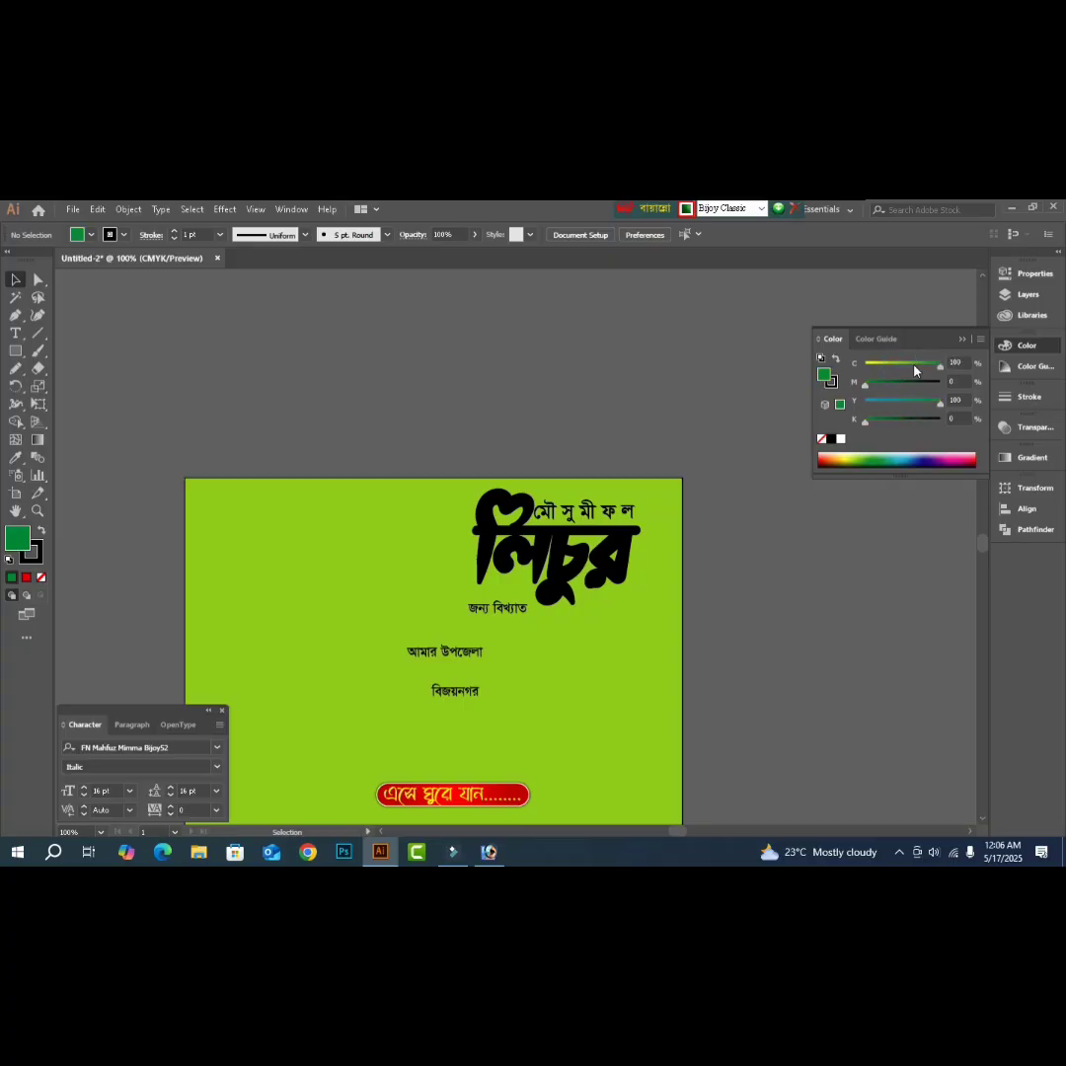
left_click(661, 601)
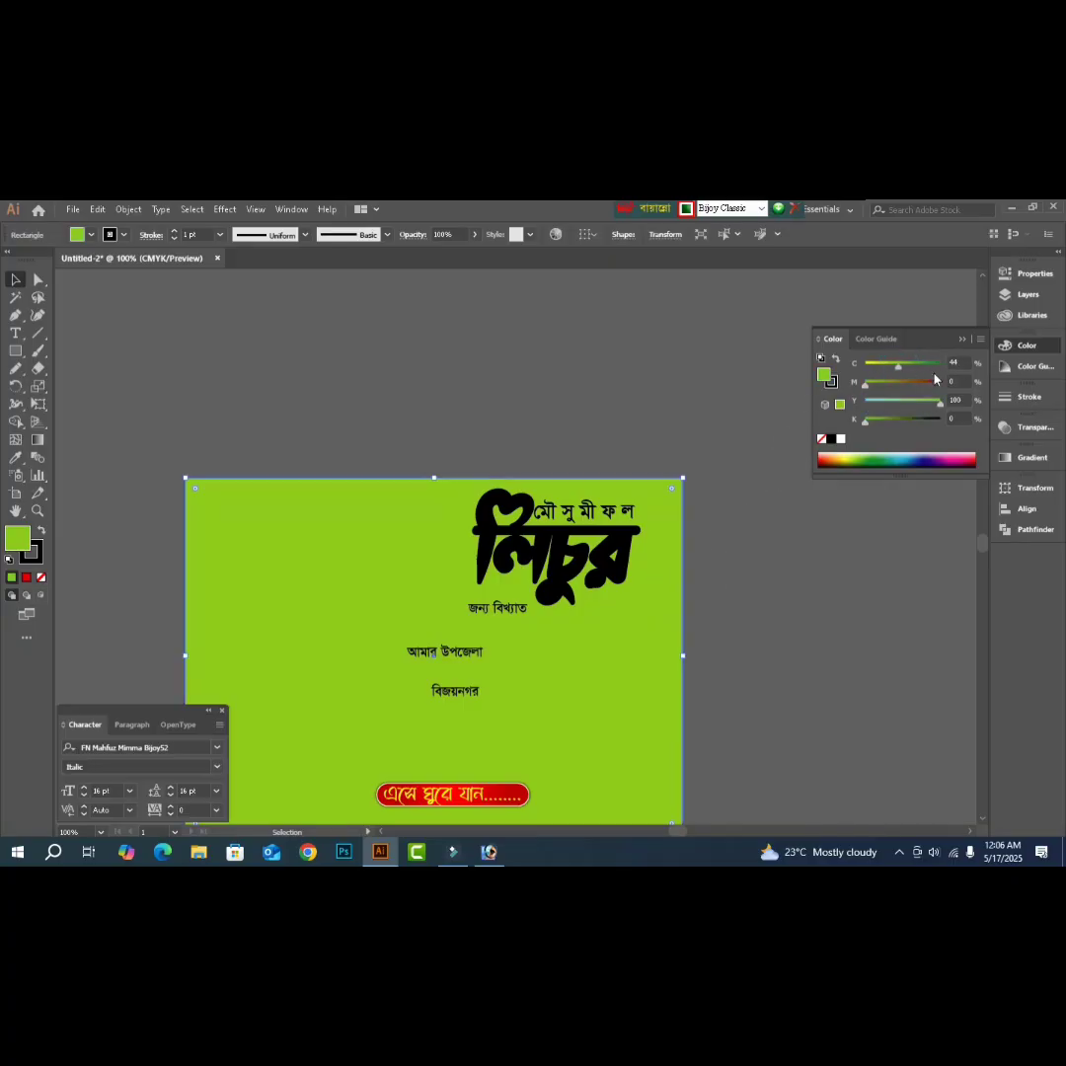
left_click_drag(899, 365, 940, 365)
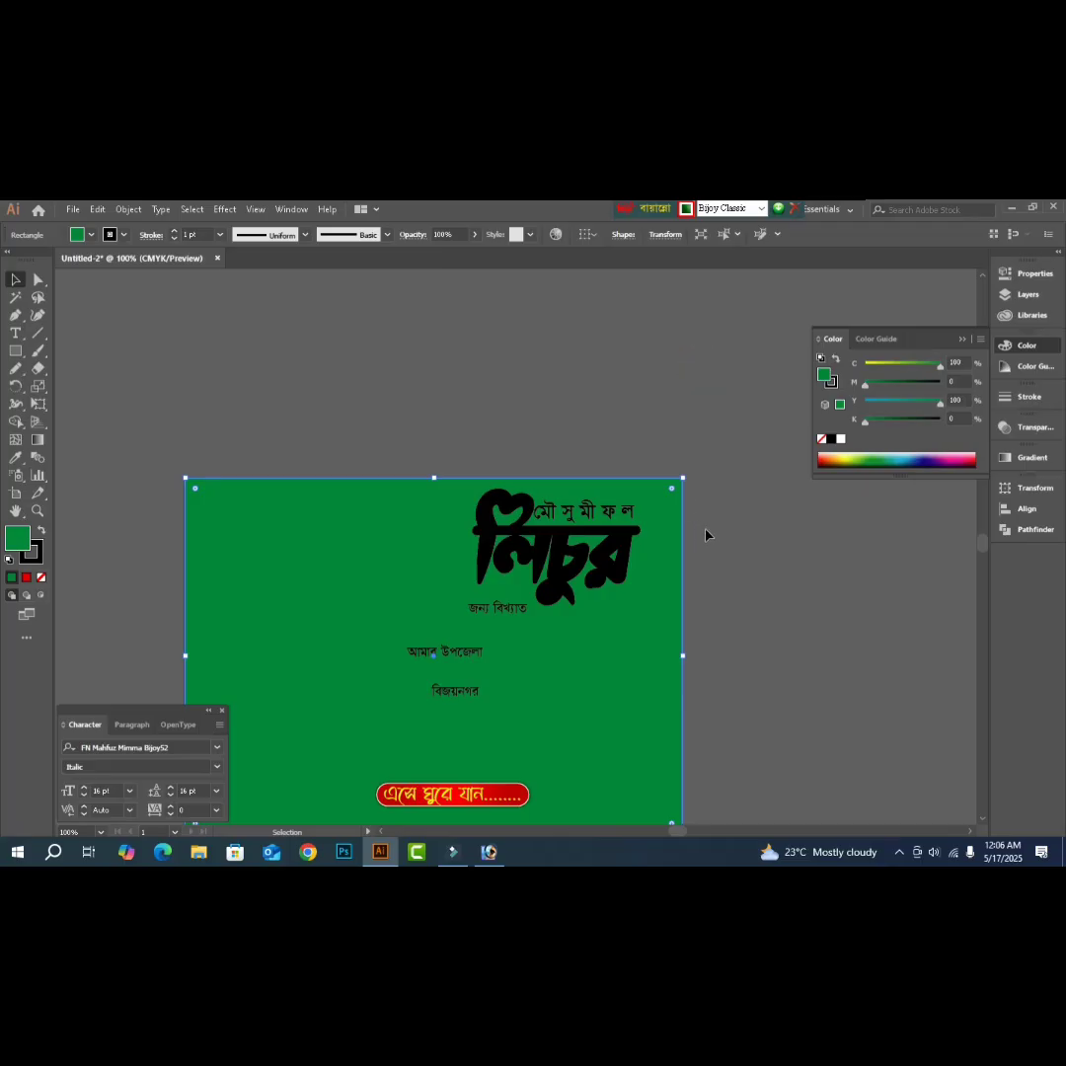
scroll(720, 553, "down", 2)
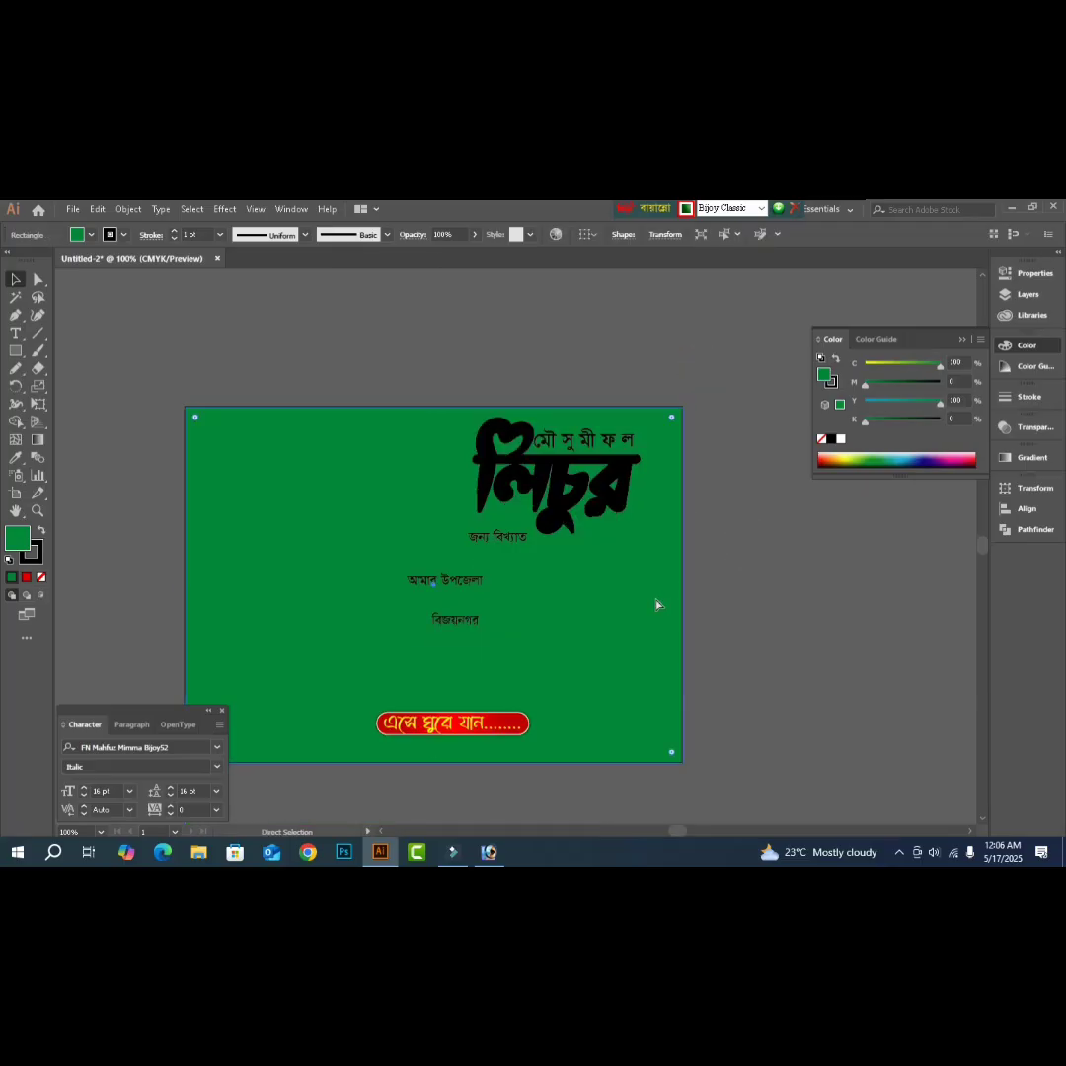
left_click(853, 564)
- Select the front copy of the "লিচুর" outlines that has no stroke and lock it
left_click_drag(431, 370, 755, 555)
left_click(484, 635)
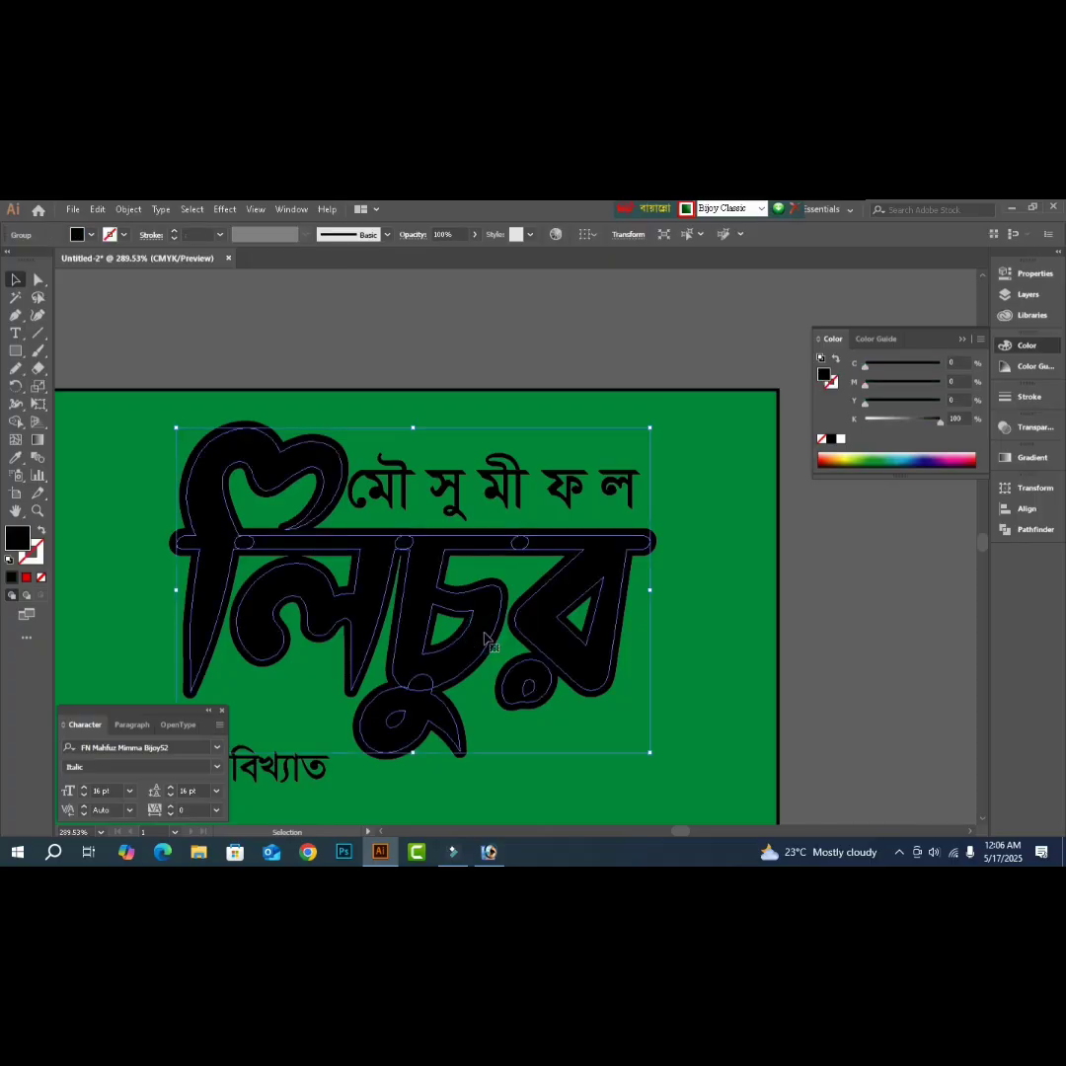
key("a")
key("ctrl")
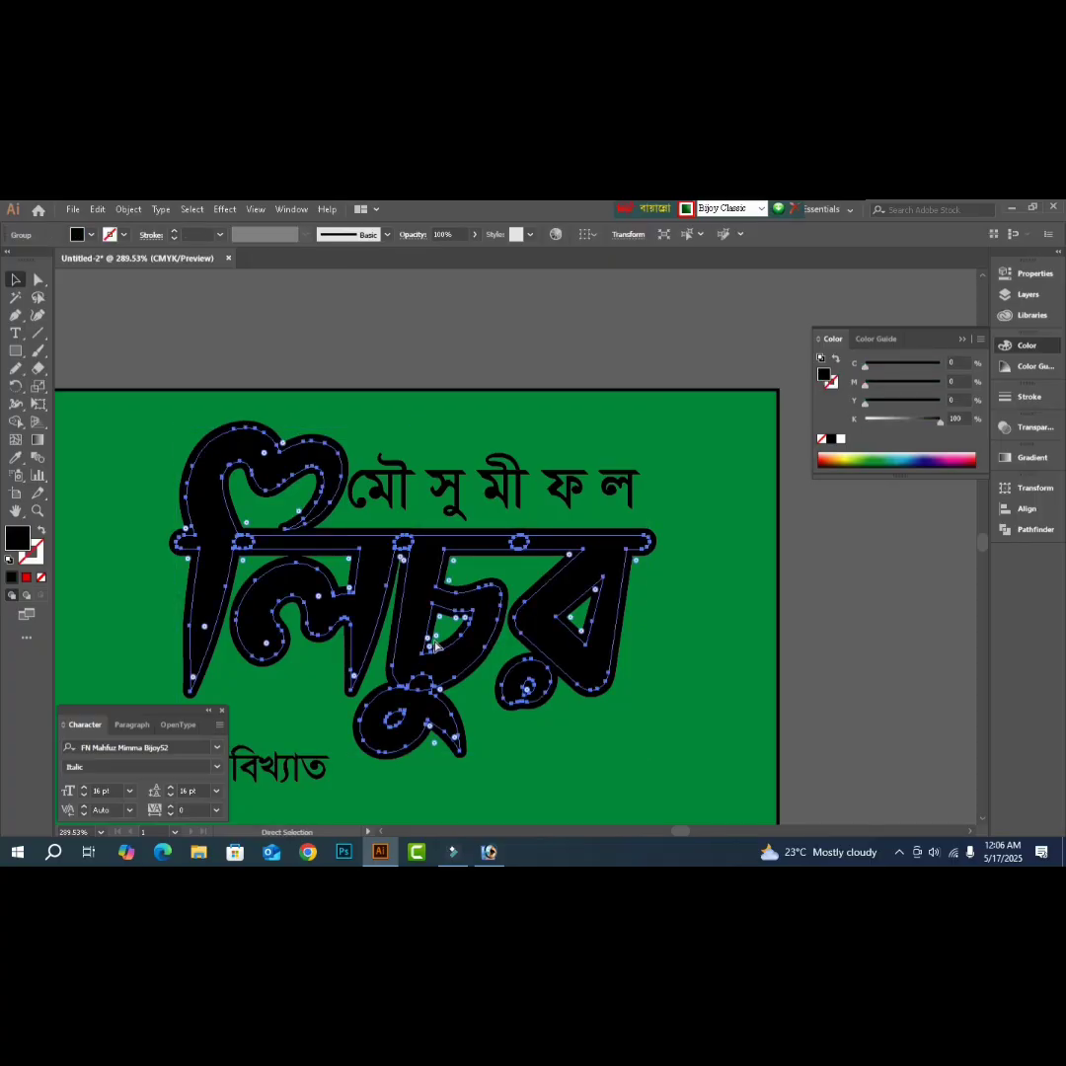
key("ctrl+2")
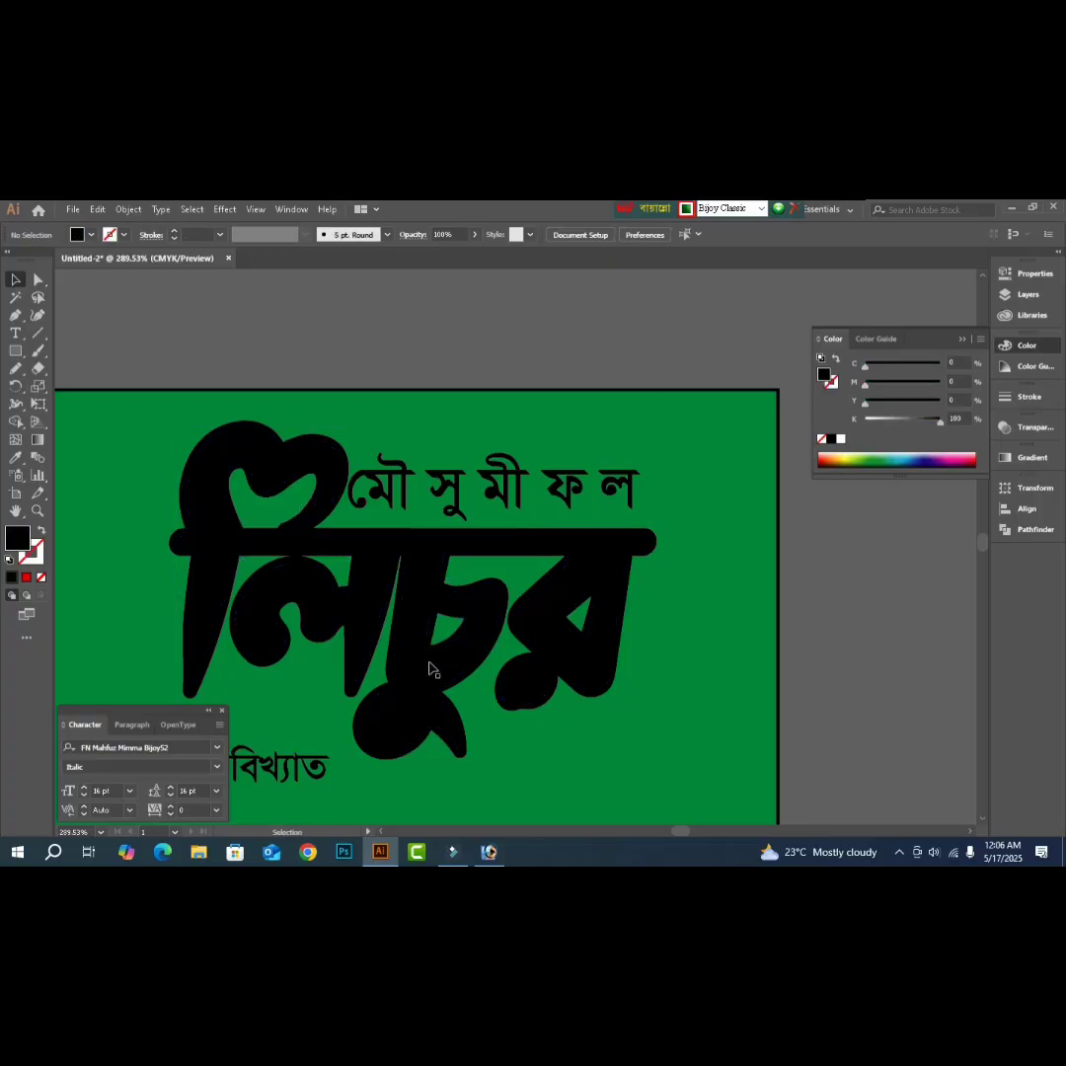
- Set both the fill and the stroke of the 5 pt outlined "লিচুর" copy to white
left_click(429, 671)
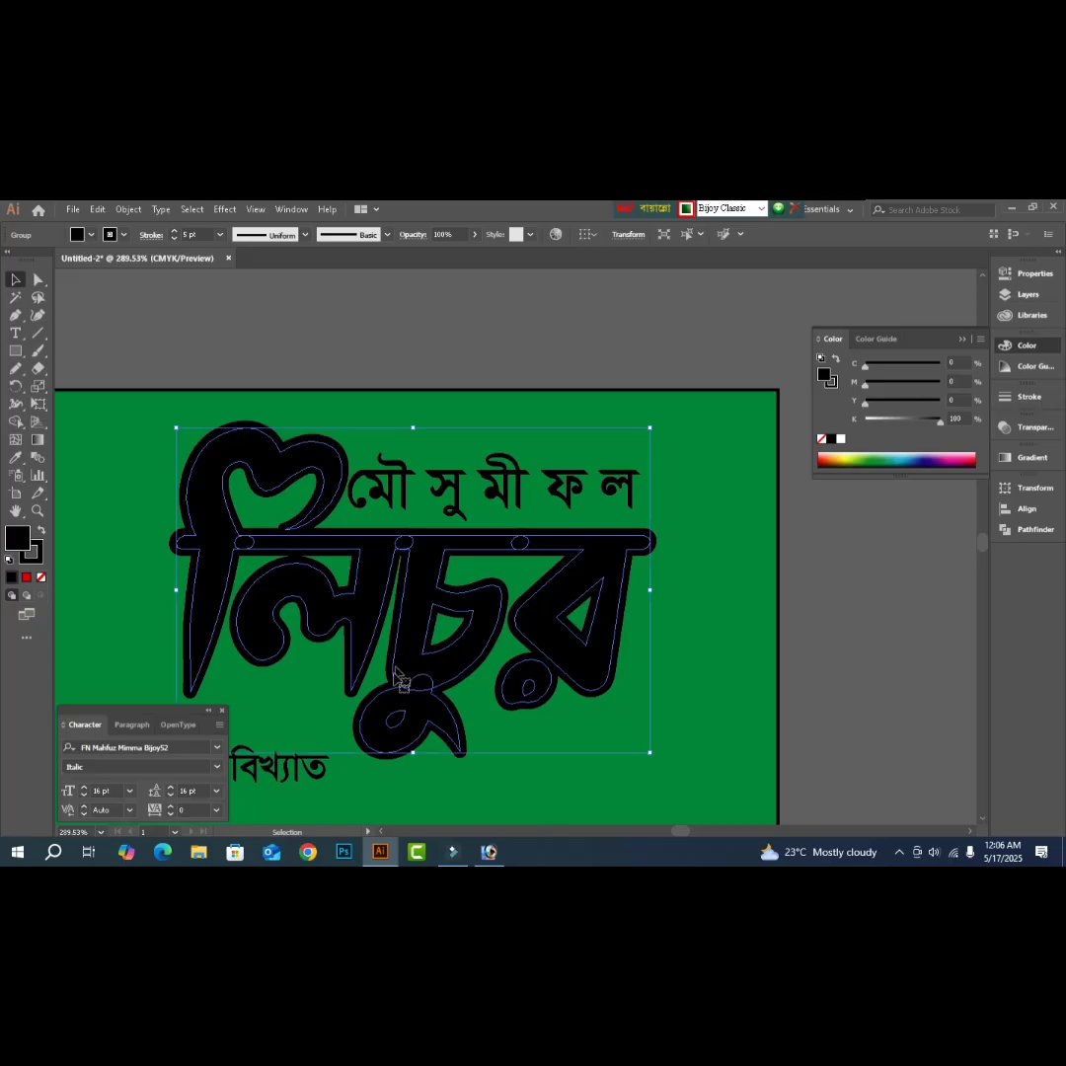
left_click(841, 439)
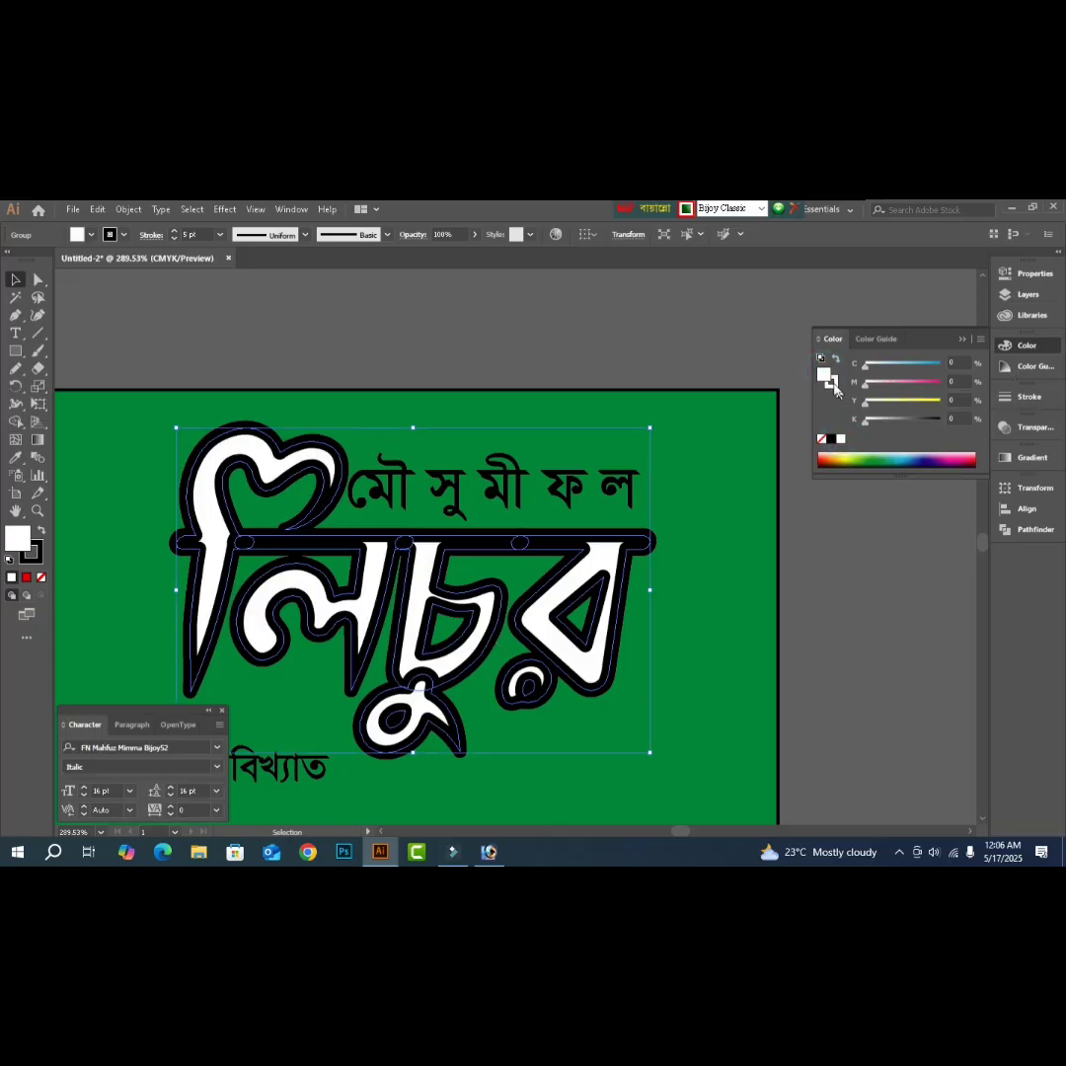
left_click(841, 439)
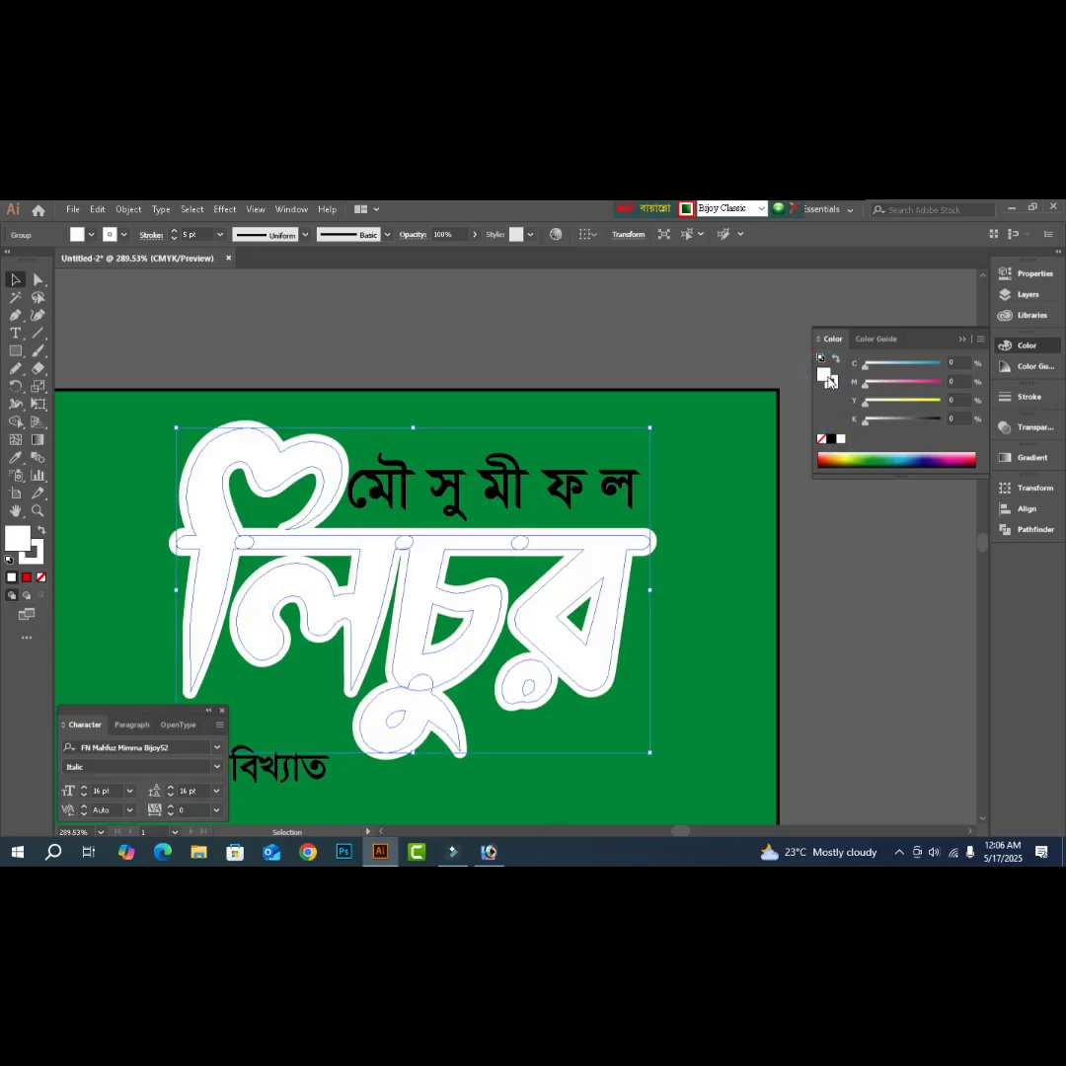
left_click(811, 556)
- Duplicate the white "লিচুর" outline in place, behind the white one, and color its fill and stroke light blue with cyan 50%
left_click(464, 606)
key("ctrl+c")
key("ctrl+f")
left_click_drag(868, 369, 898, 373)
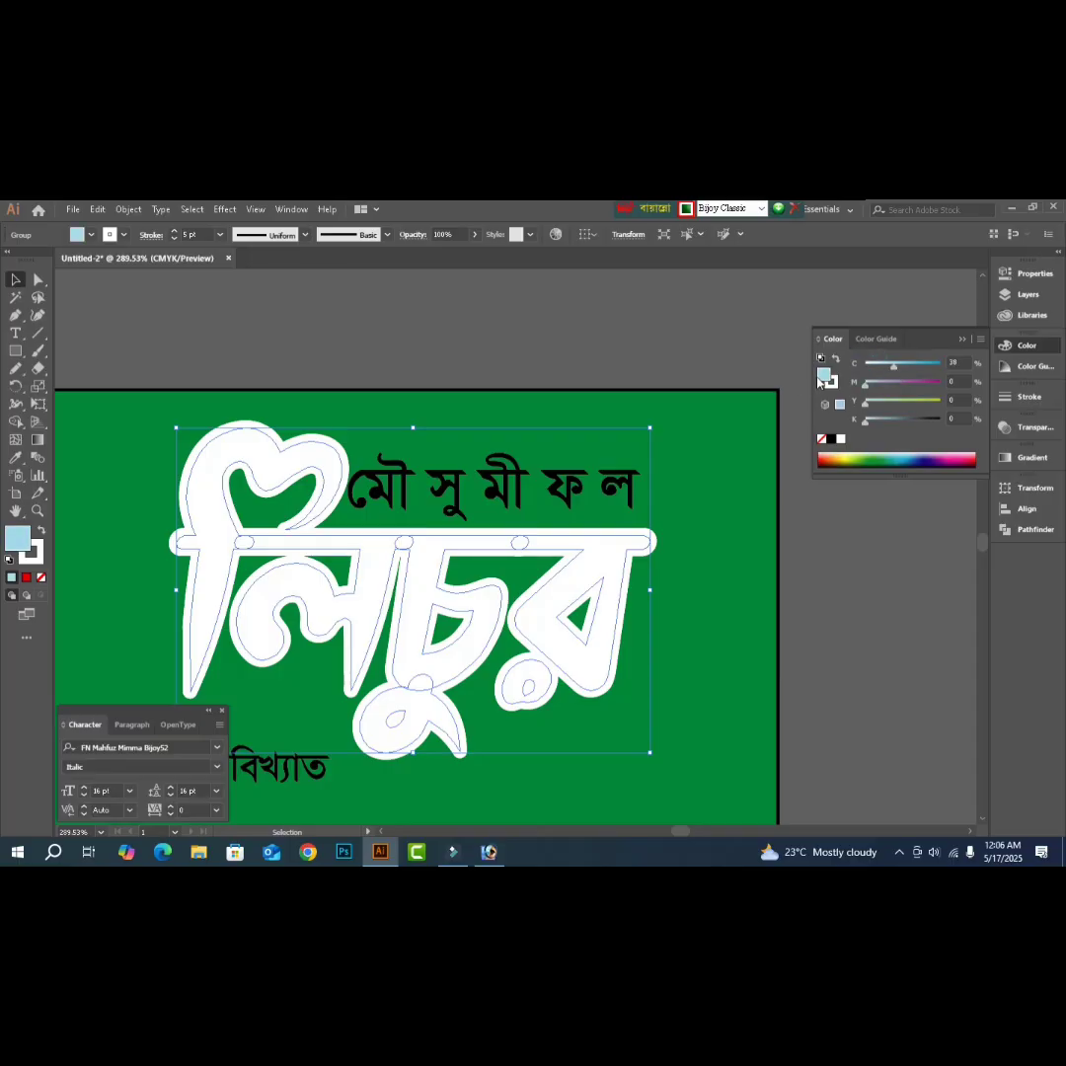
left_click(825, 373)
left_click_drag(824, 373, 834, 383)
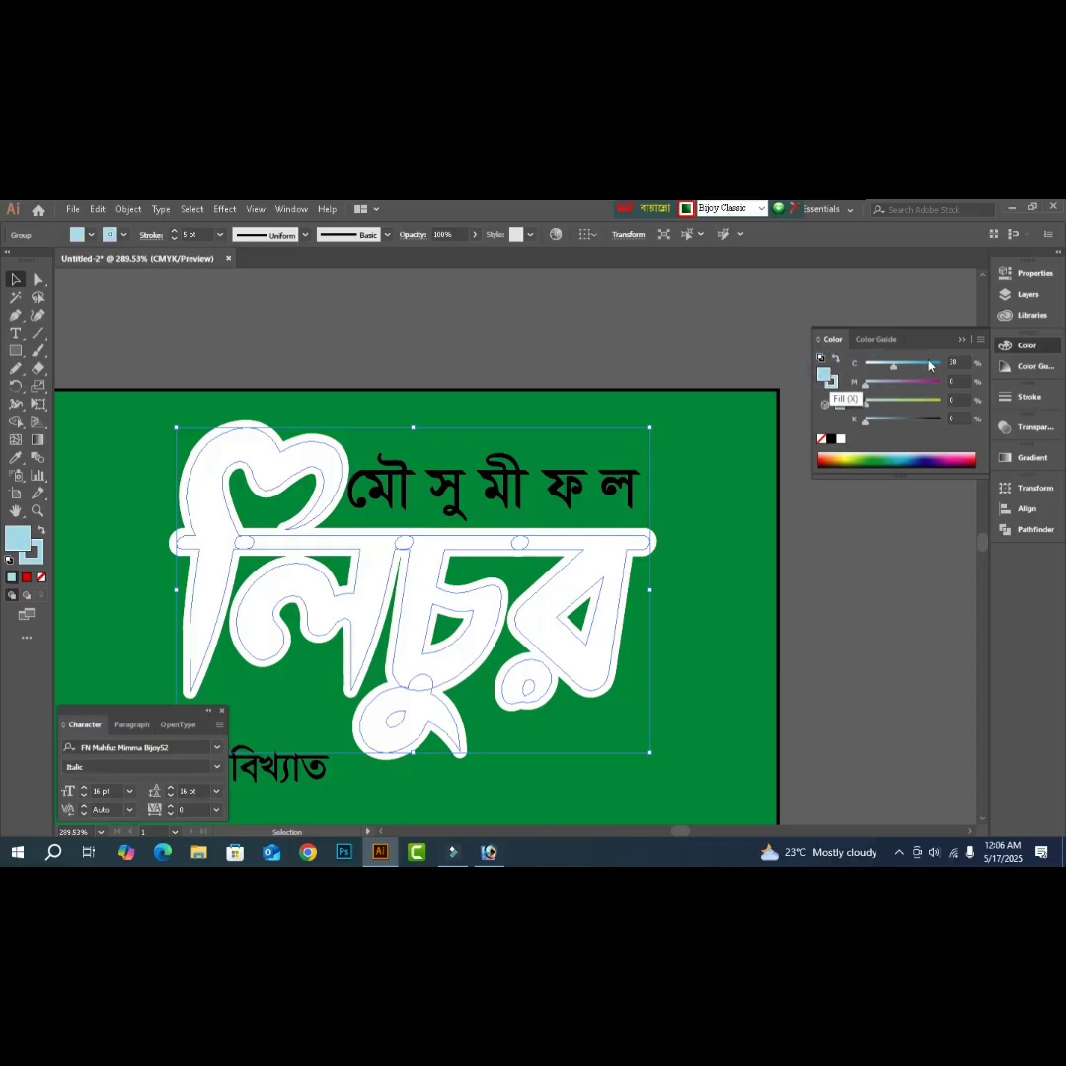
left_click_drag(901, 371, 908, 371)
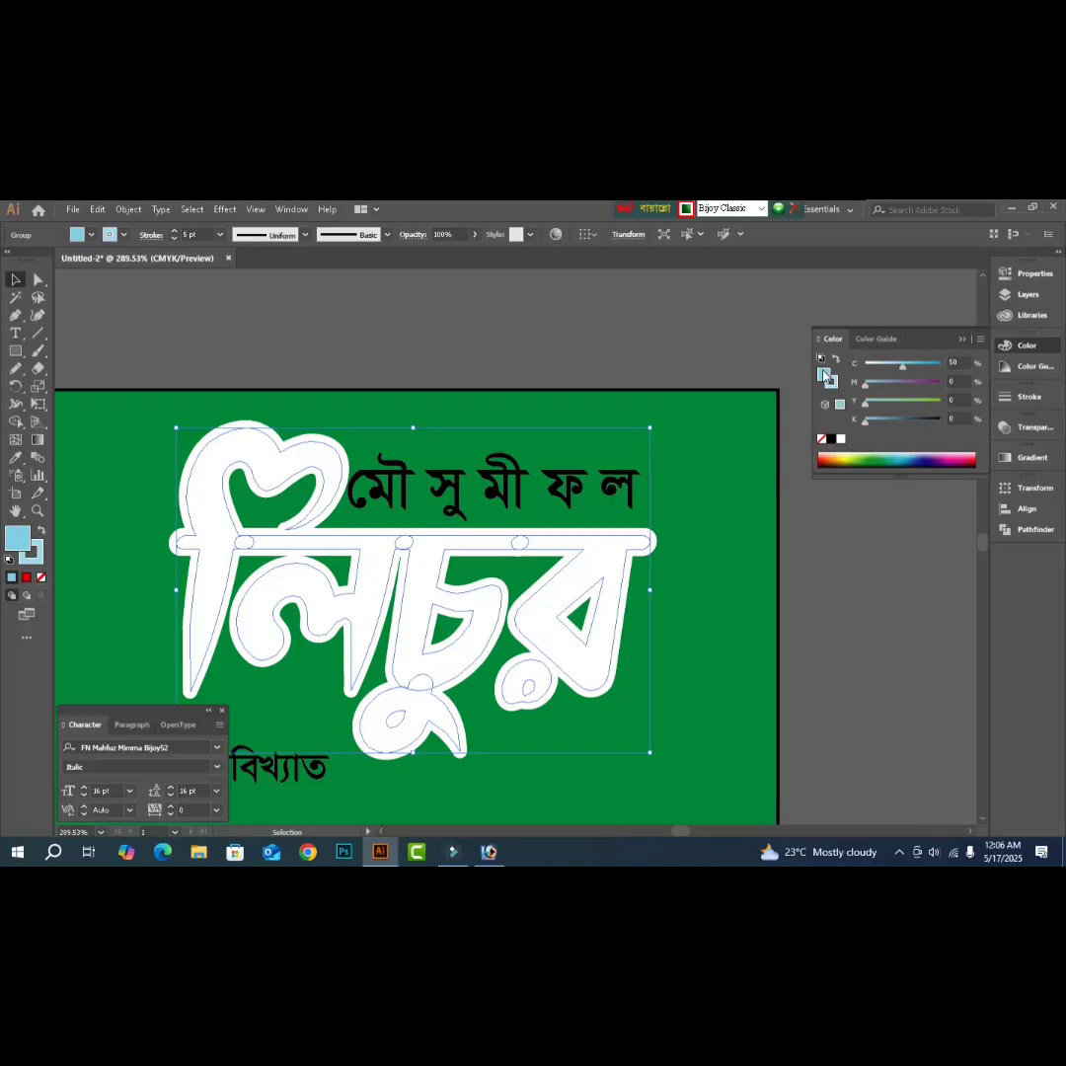
left_click(824, 372)
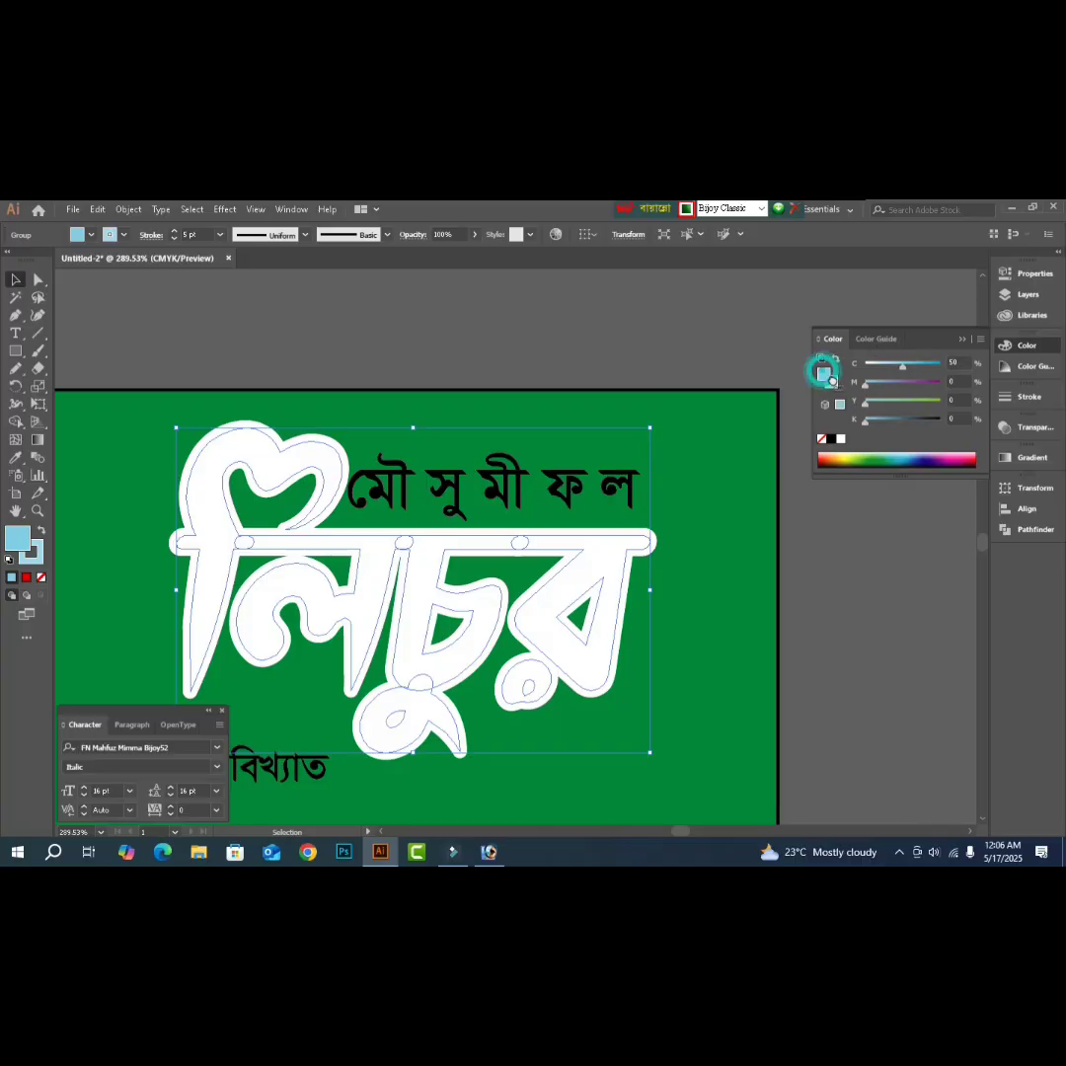
- Set the light blue headline copy's stroke weight to 7 pt with round corner joins
left_click(1030, 398)
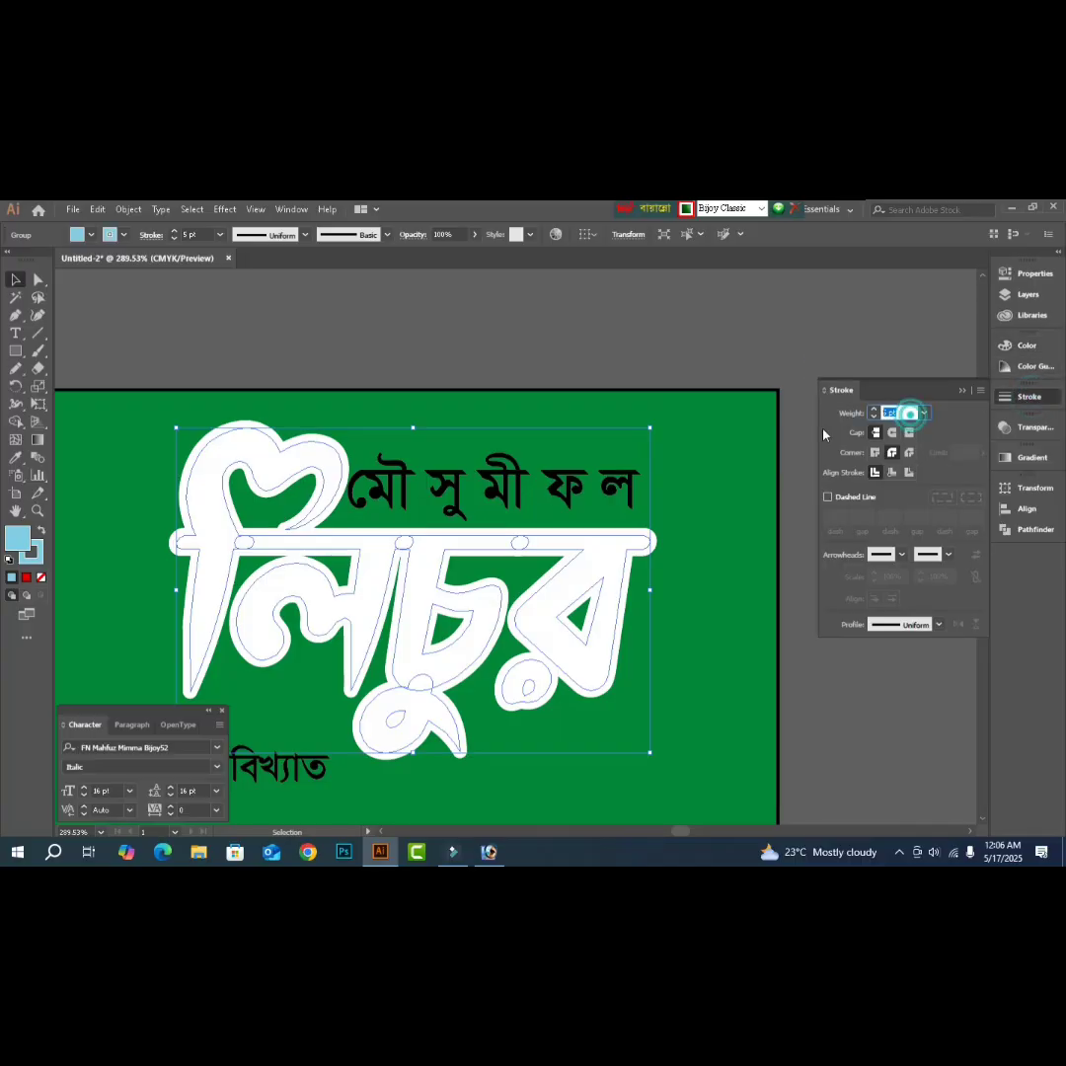
key("Up")
key("Up")
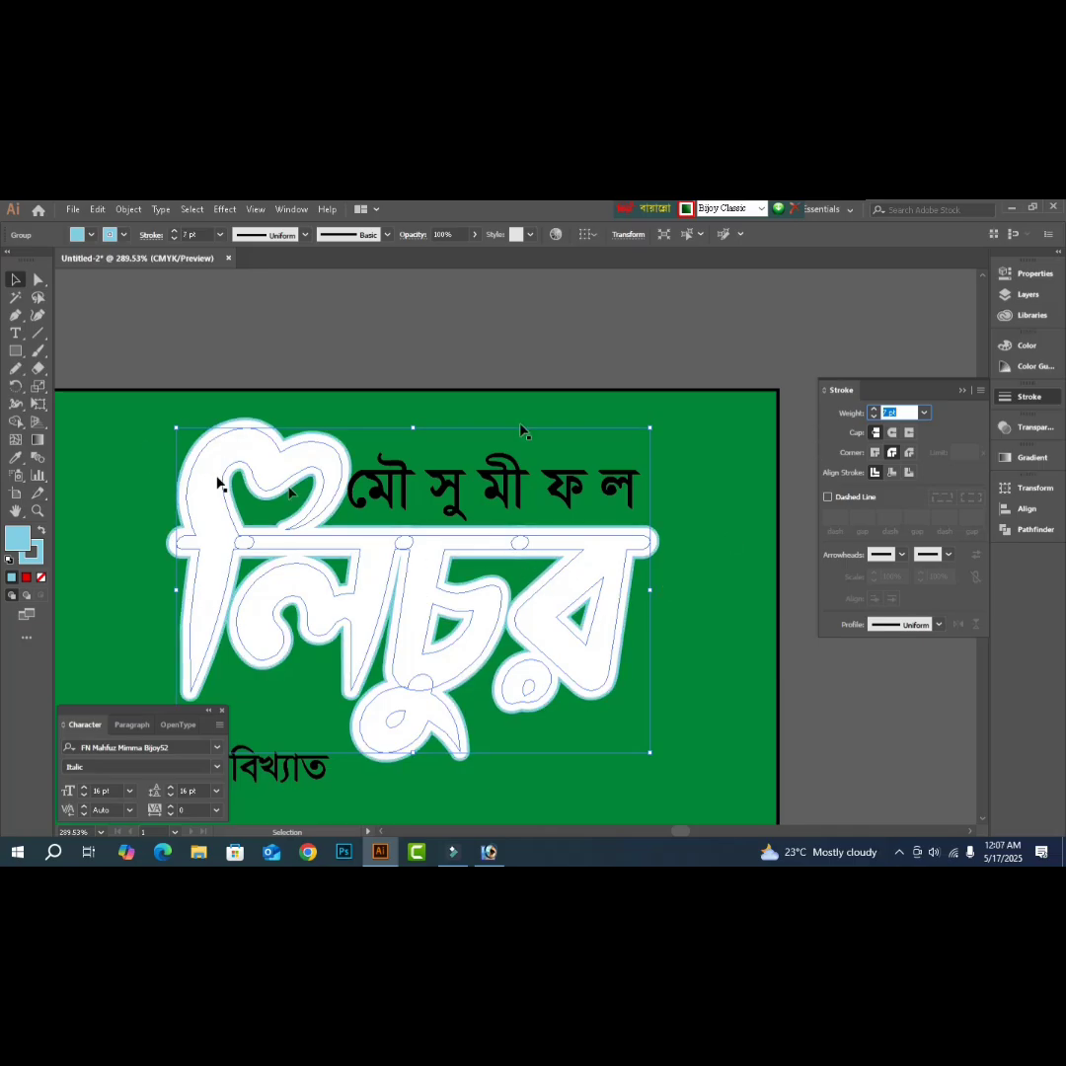
left_click(892, 454)
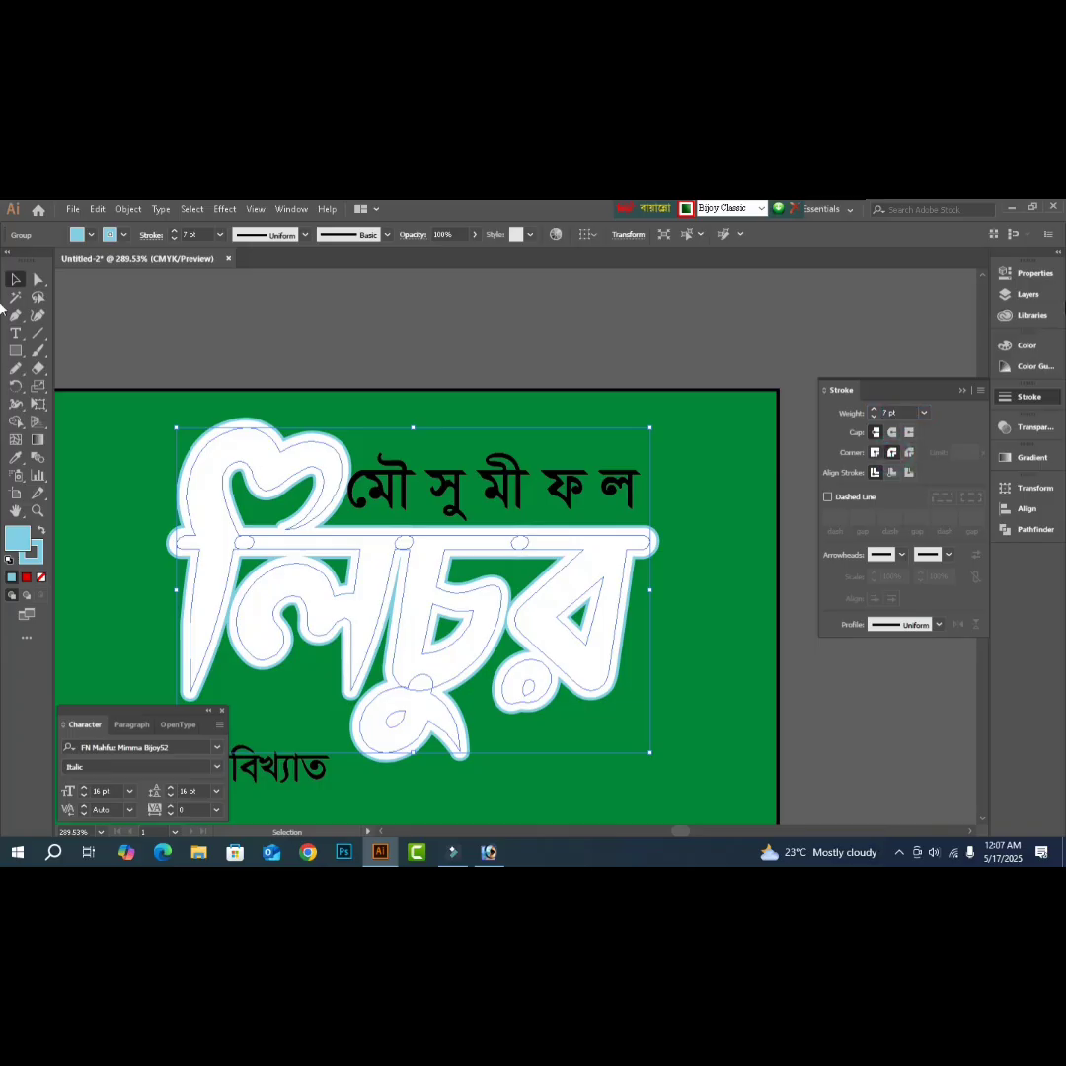
- Deepen both the fill and the stroke of the 7 pt light blue "লিচুর" copy to 100% cyan
left_click(1025, 345)
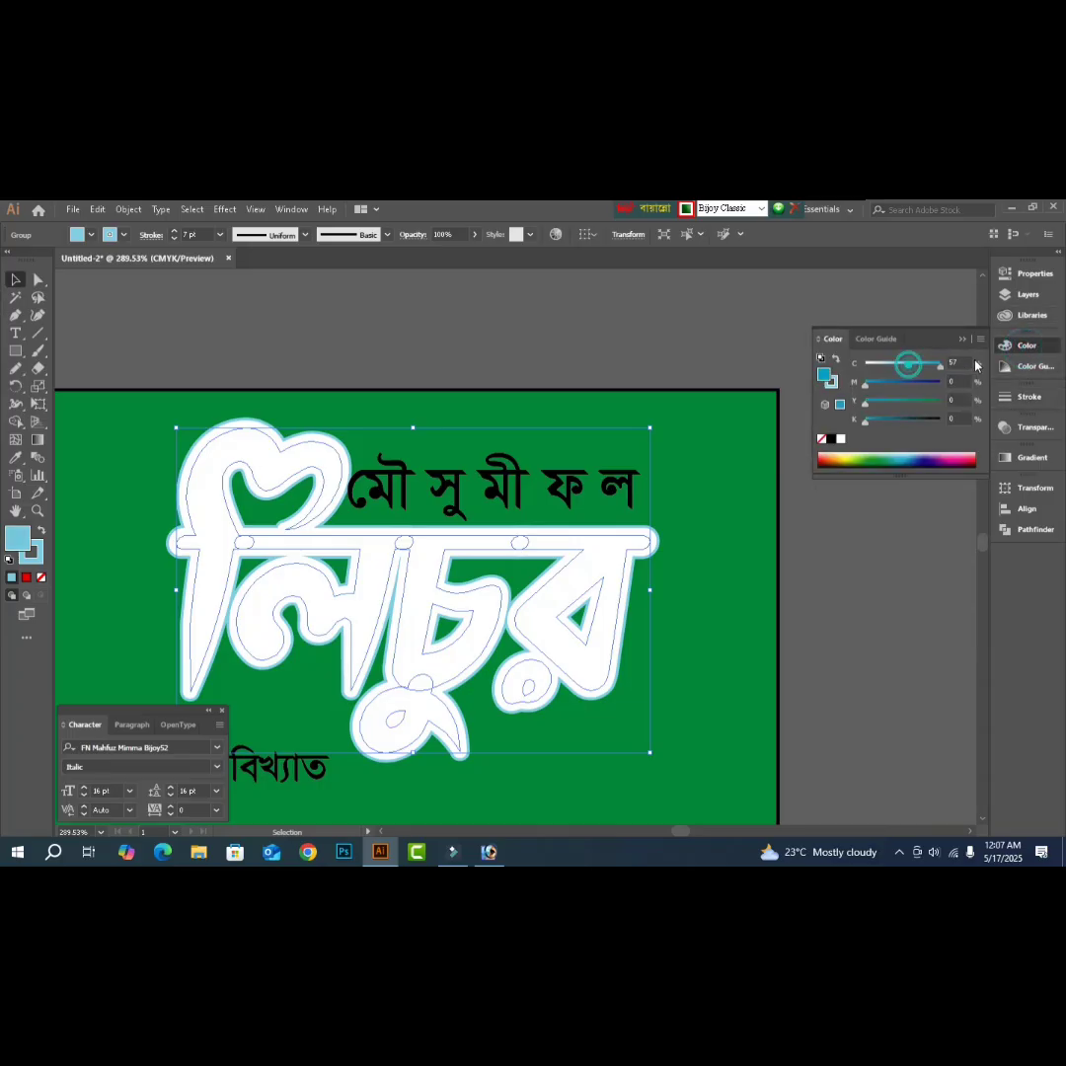
left_click_drag(908, 370, 943, 366)
left_click(825, 374)
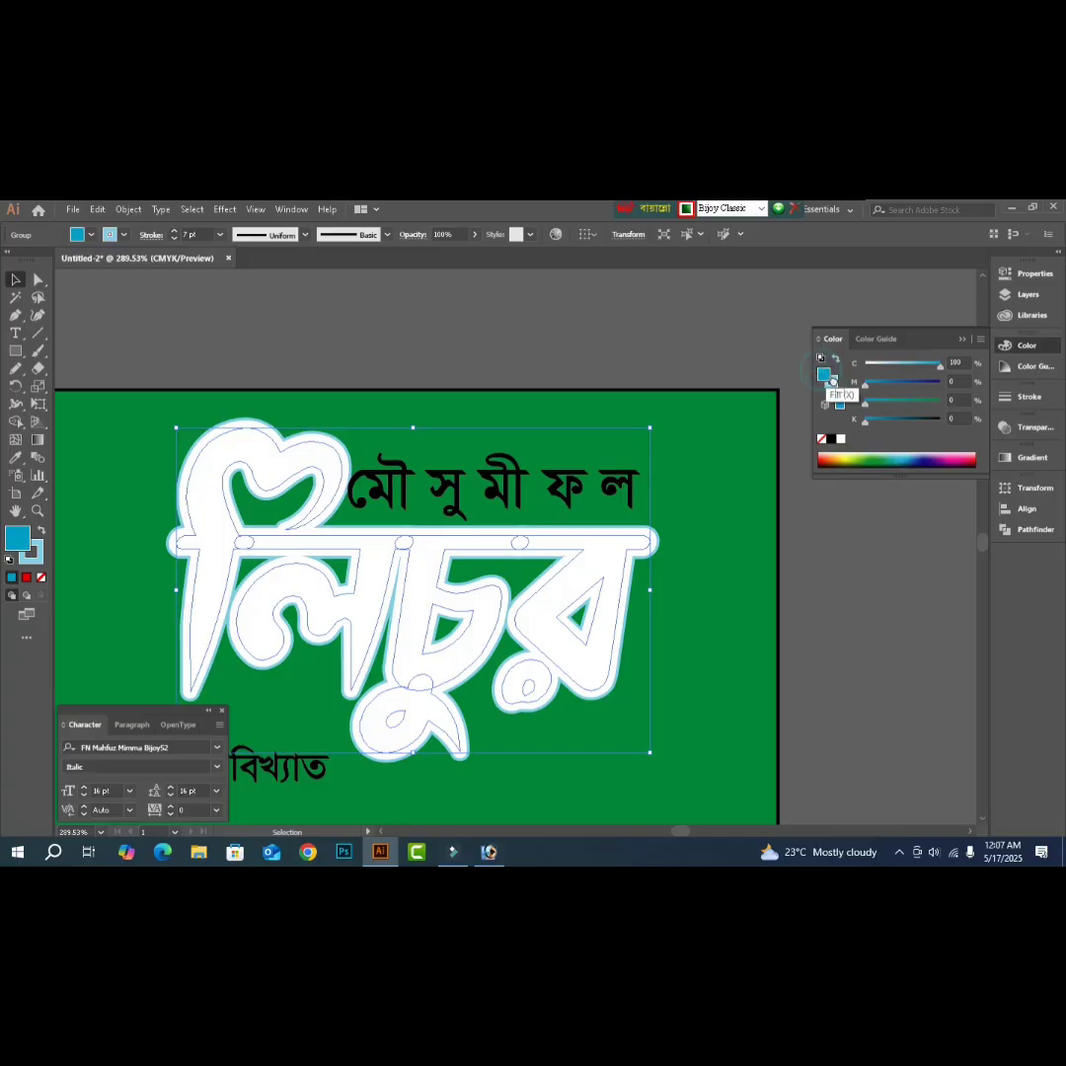
left_click(853, 543)
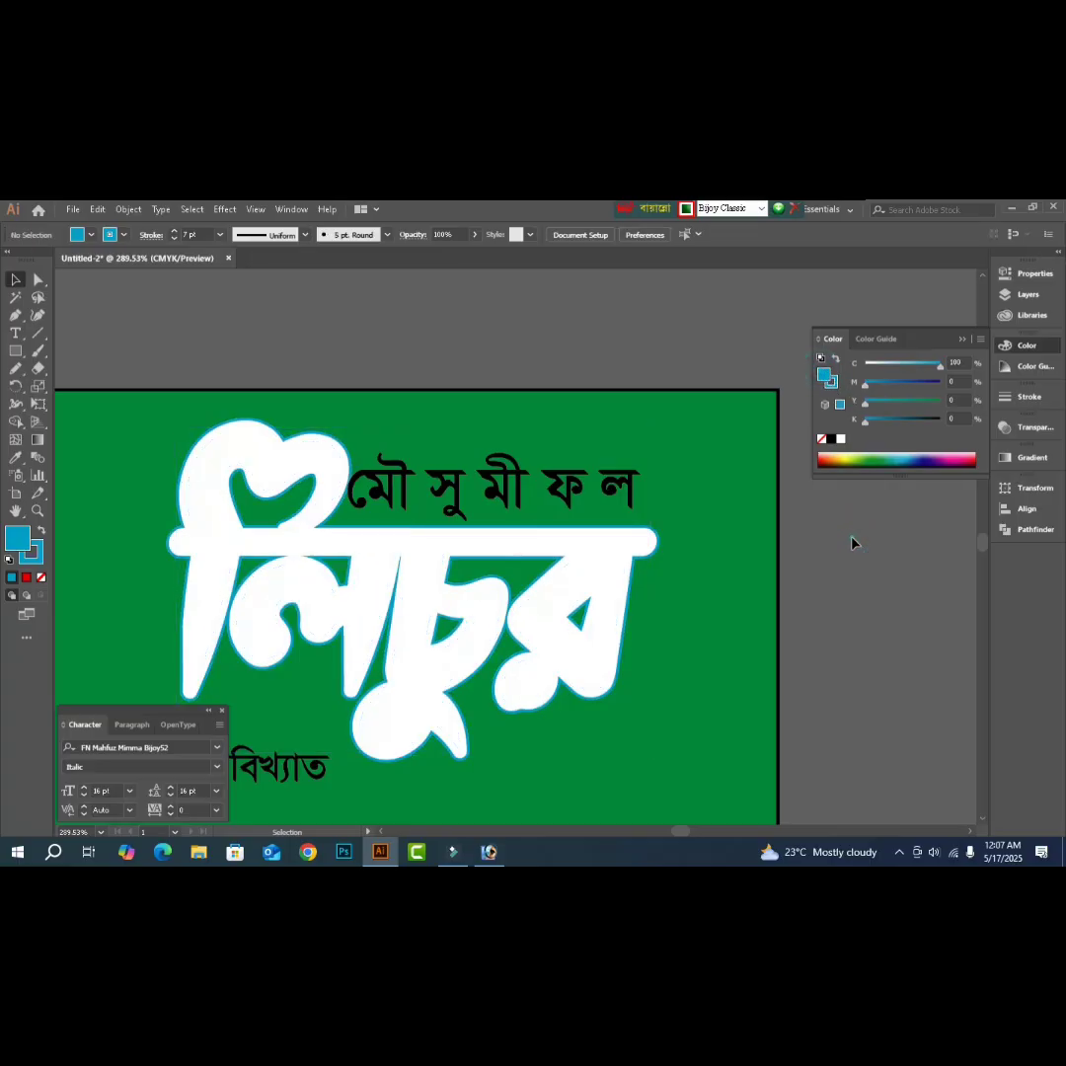
- Bring the black, strokeless "লিচুর" copy back in front of the white outline and reduce its fill's black to 0%
key("Tab")
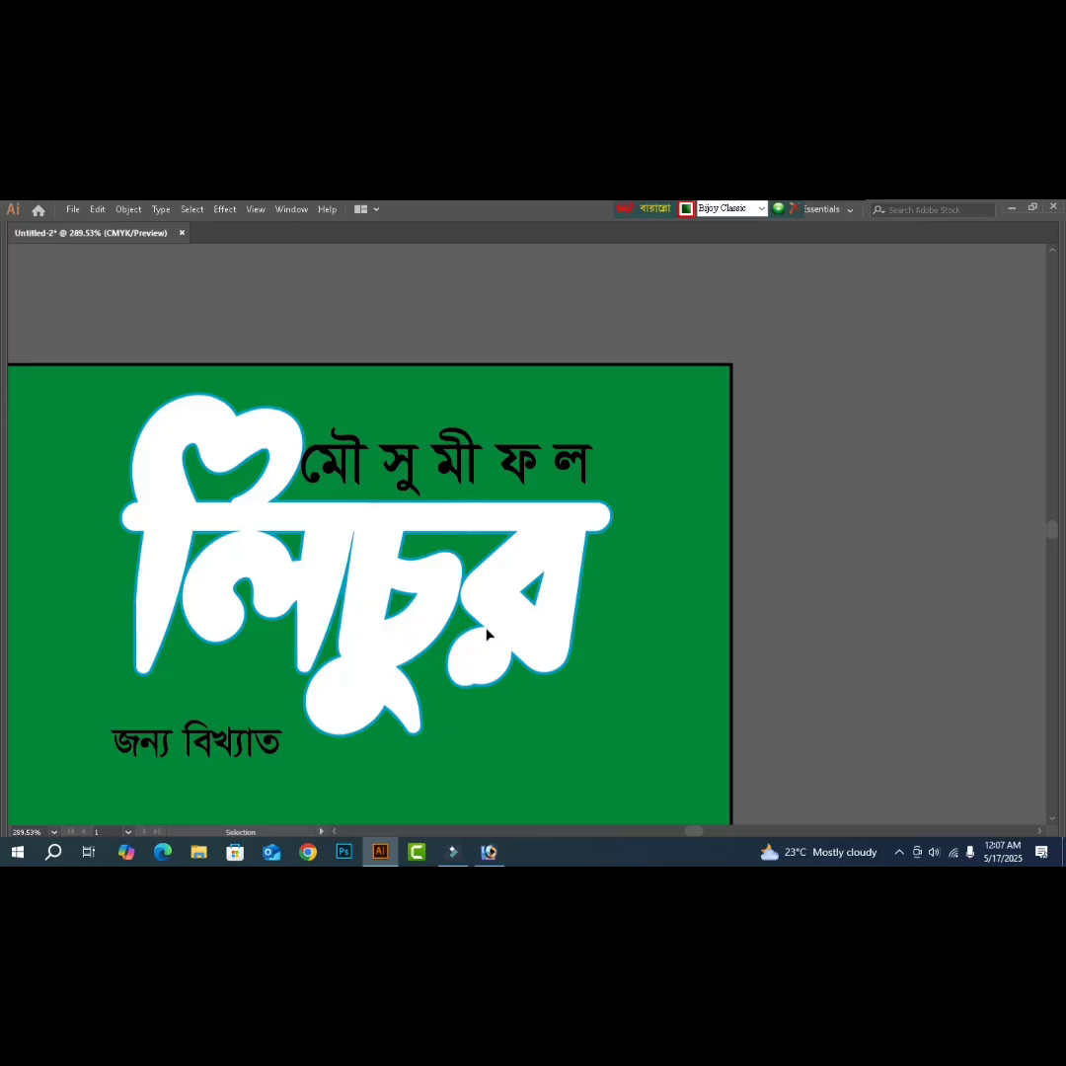
key("a")
key("ctrl+f")
key("v")
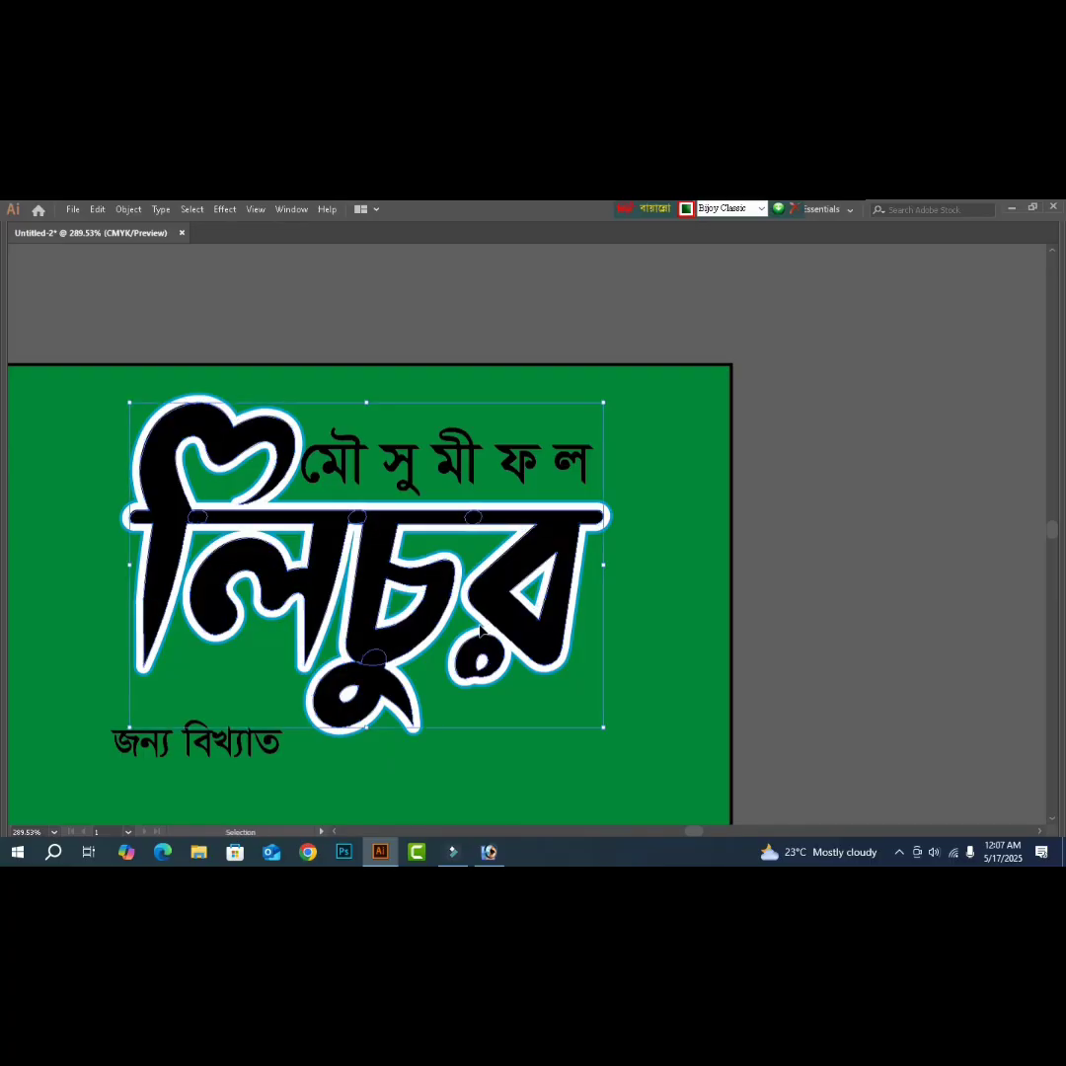
left_click(911, 582)
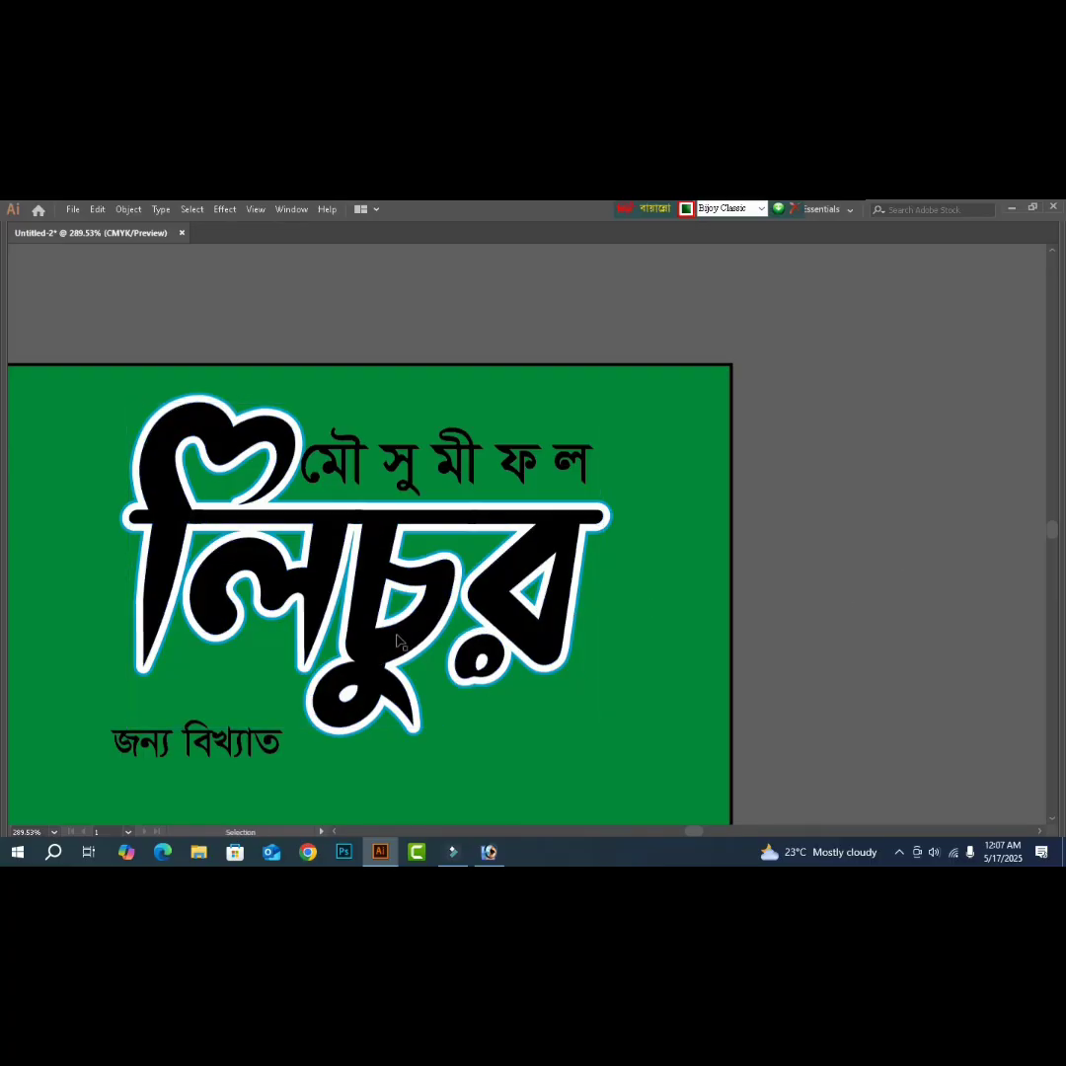
left_click(432, 629)
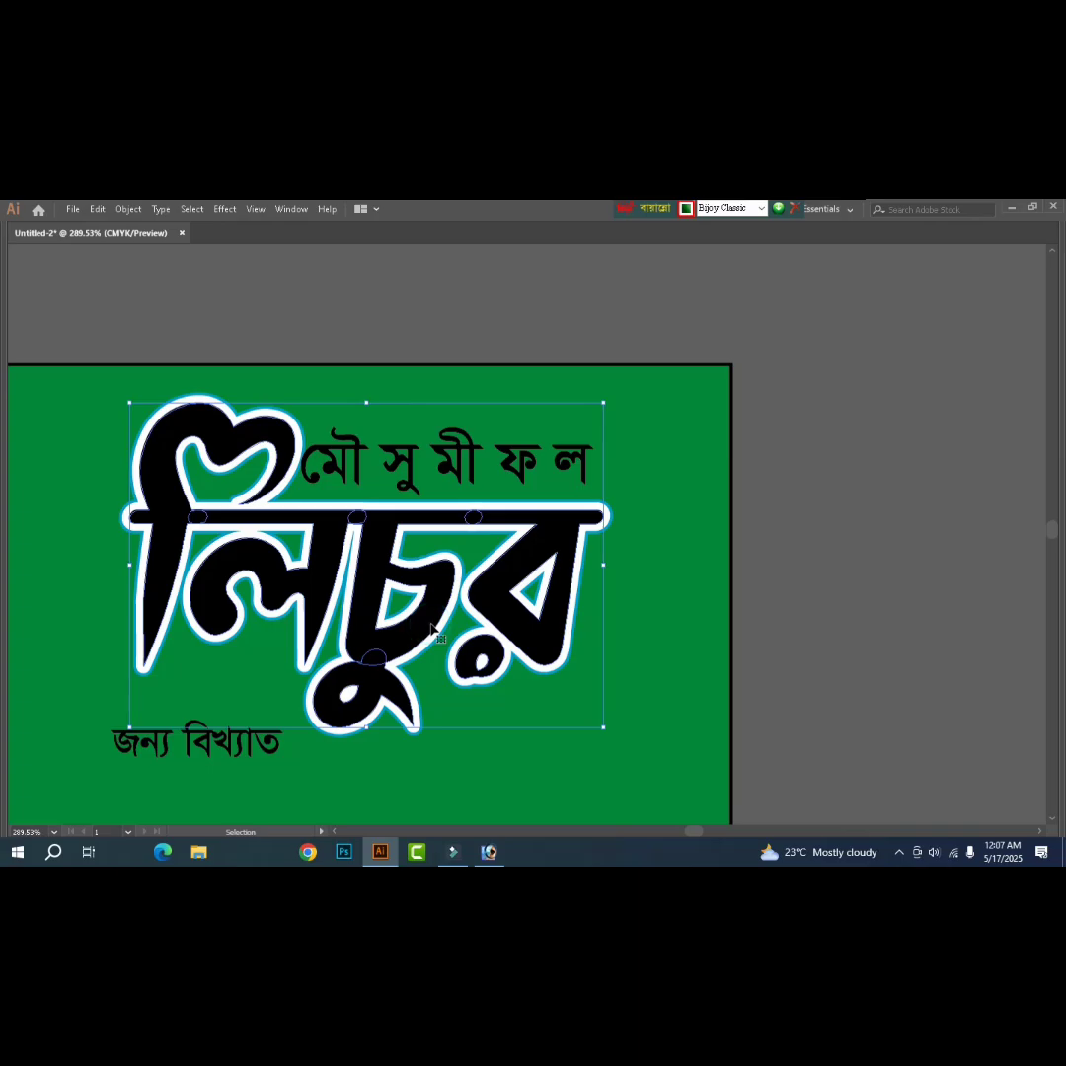
key("Tab")
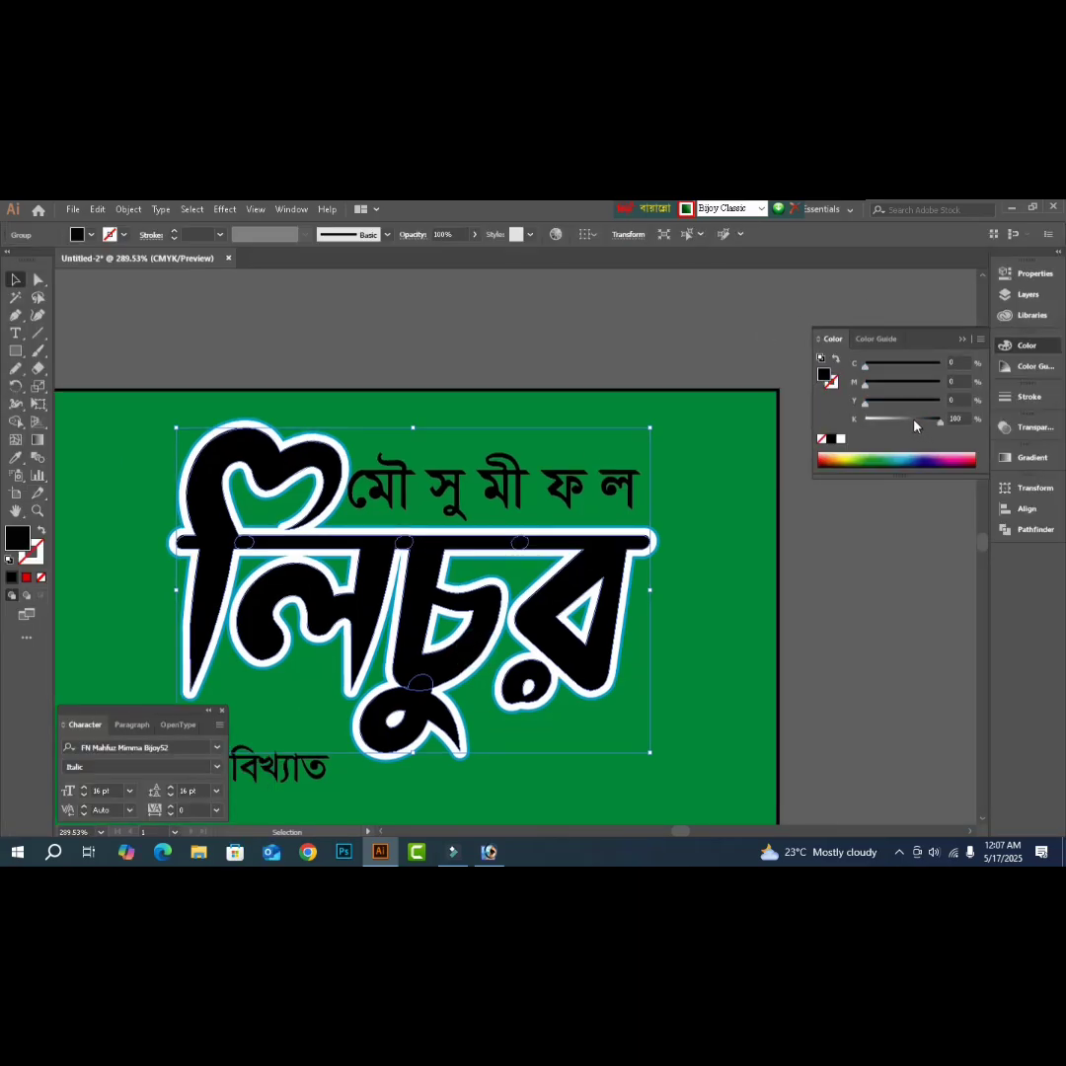
left_click_drag(916, 425, 866, 420)
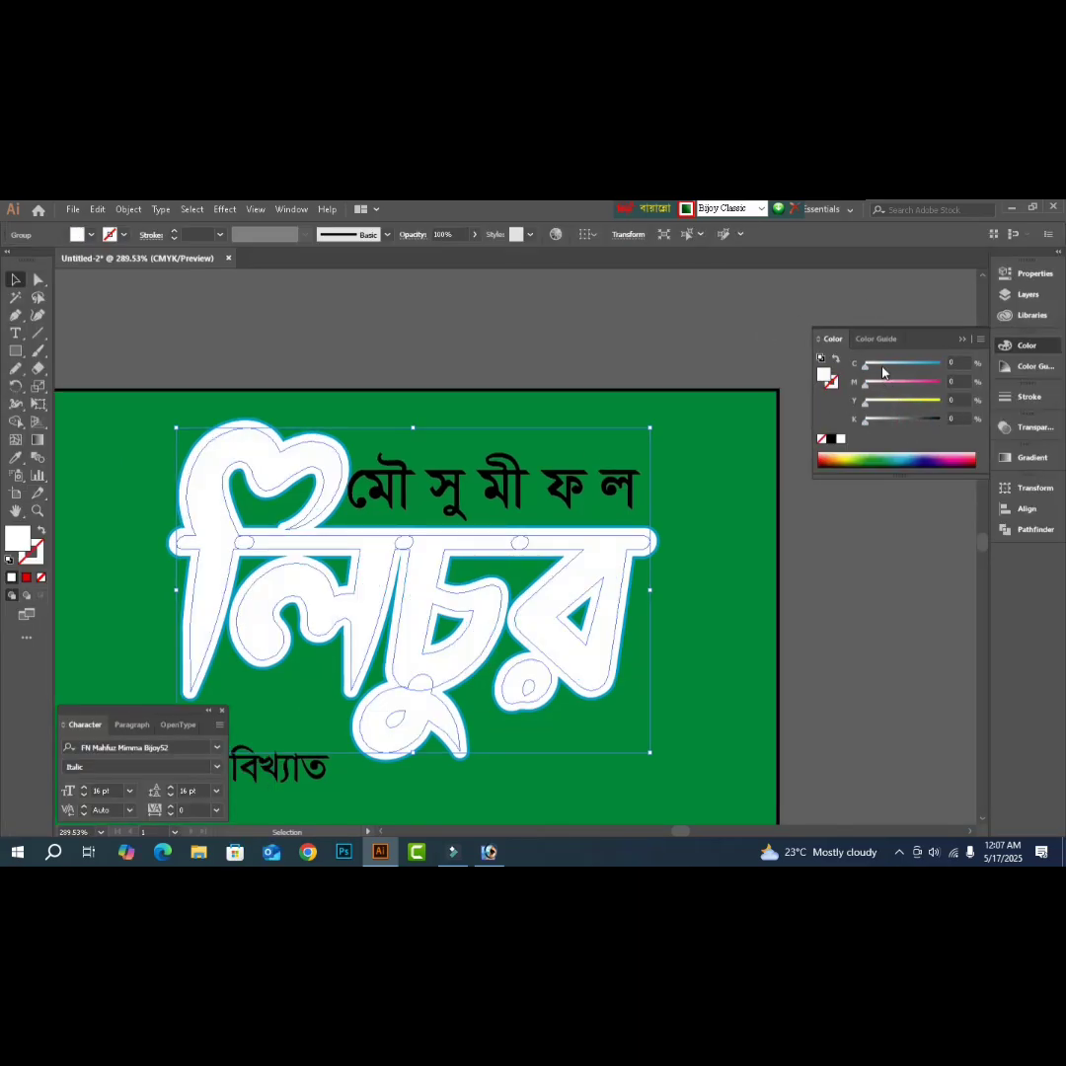
- Try a pure magenta fill with 0% cyan and 100% magenta on the front "লিচুর" copy
left_click(957, 362)
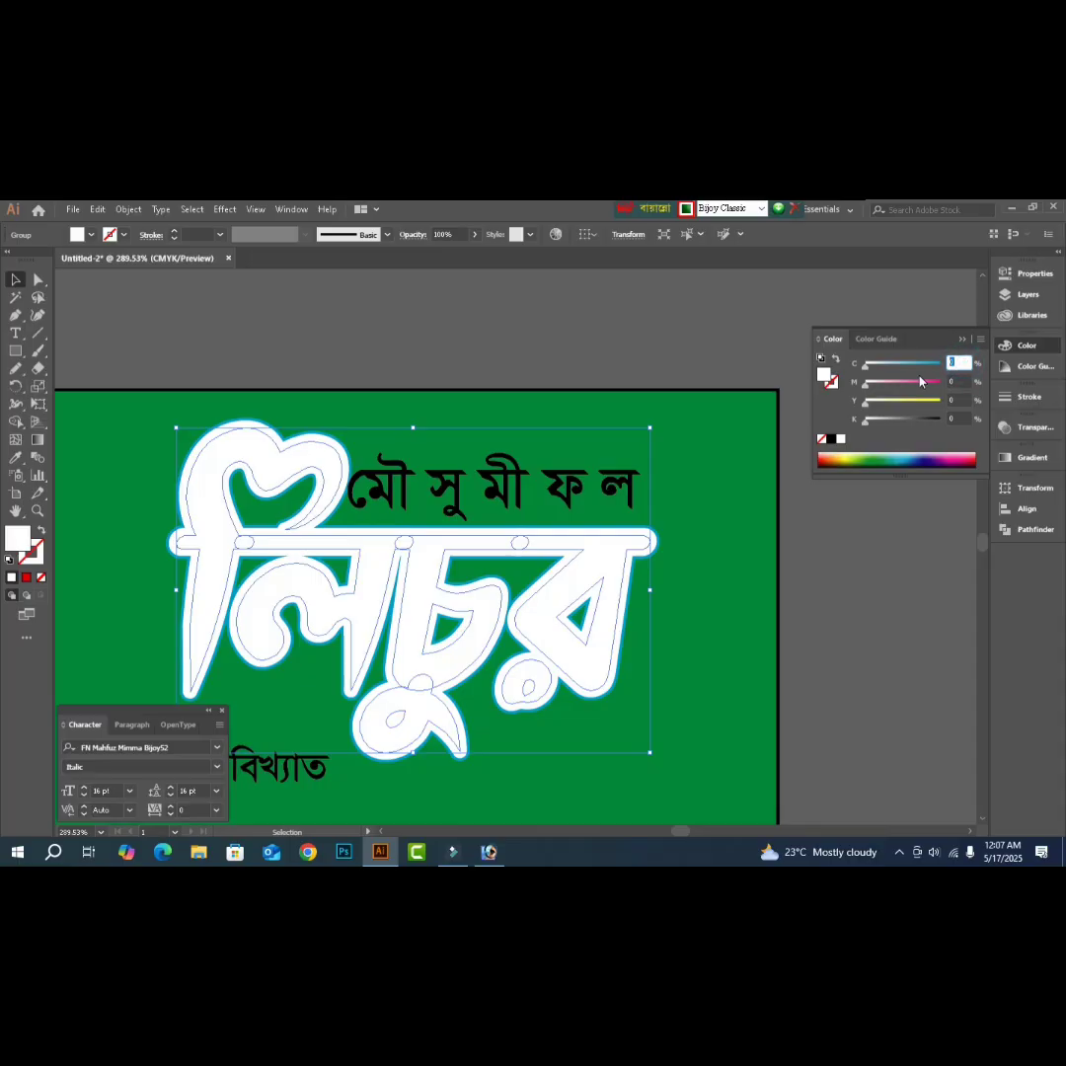
type("100")
key("Tab")
type("100")
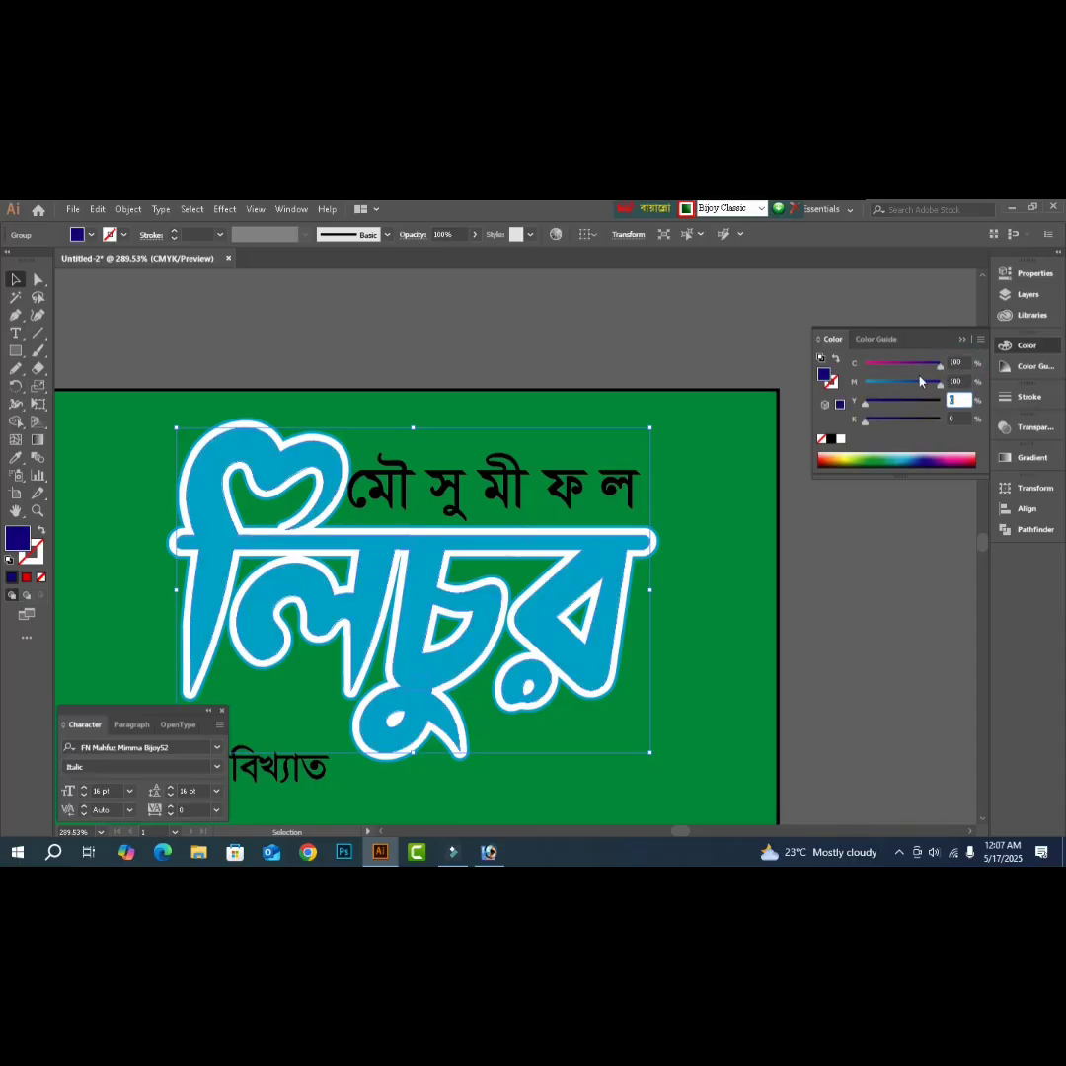
key("Tab")
left_click(958, 362)
type("0")
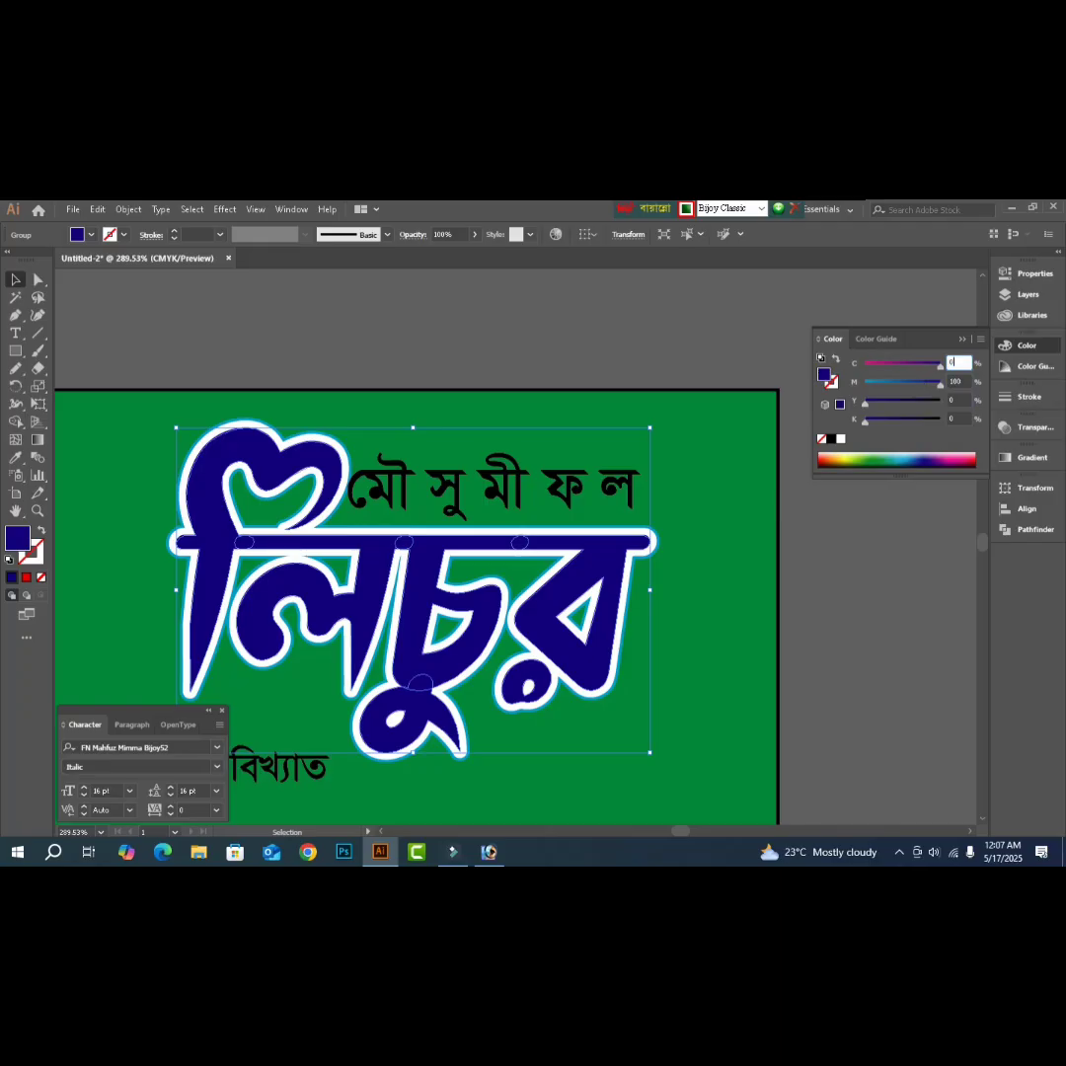
key("Return")
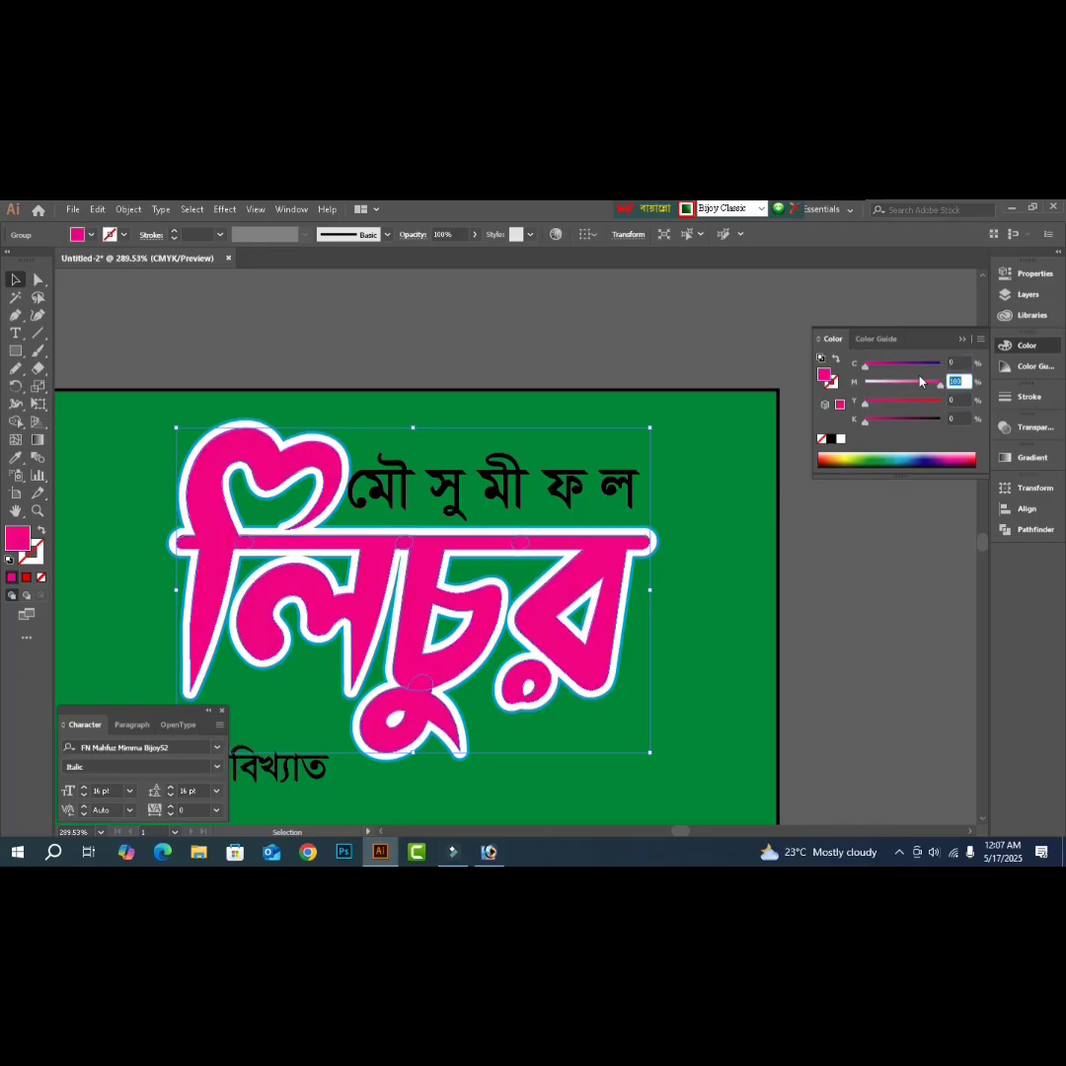
- Fill the front "লিচুর" copy with dark green, using cyan 100%, yellow 100% and magenta raised above 10%
type("100")
key("Tab")
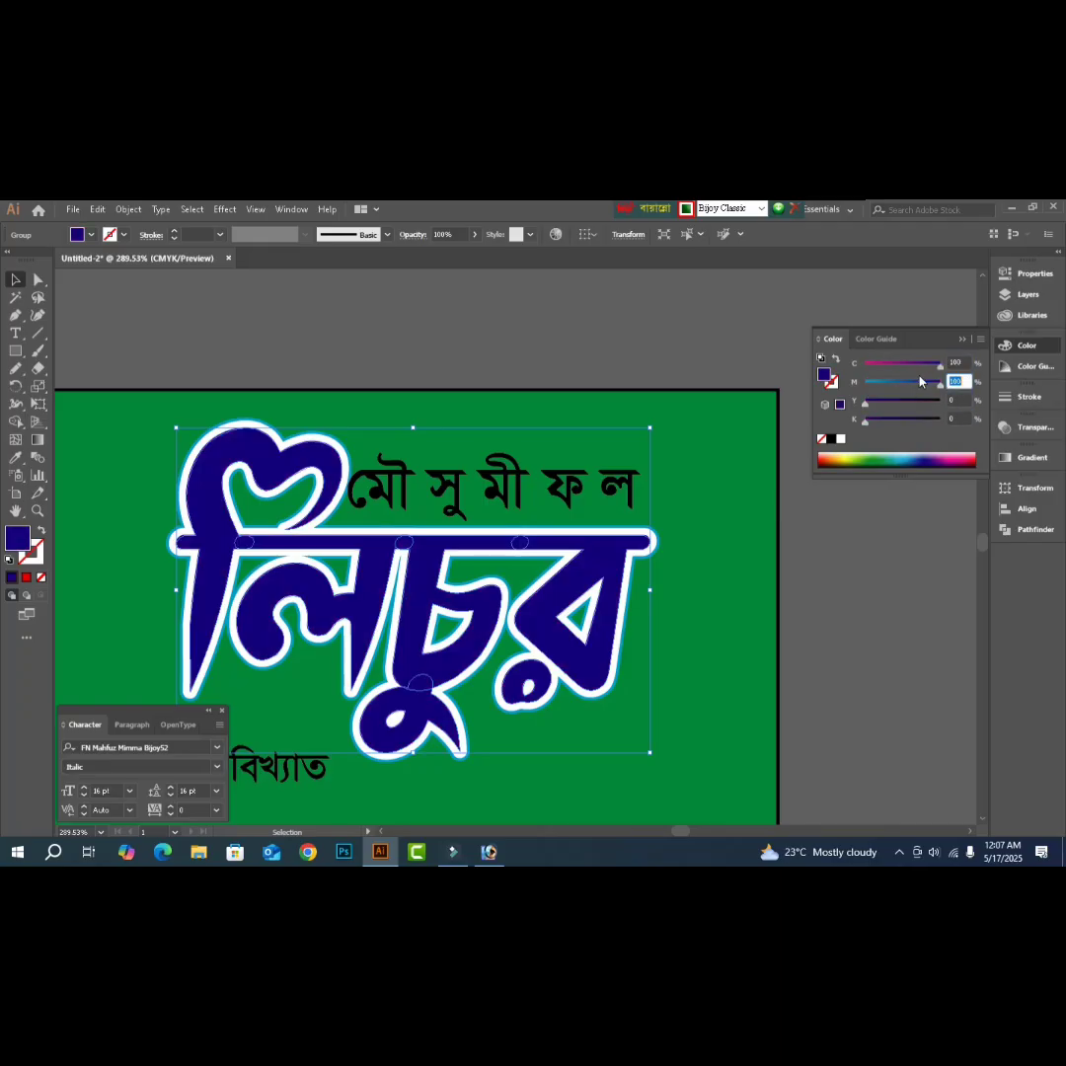
type("10")
key("Tab")
type("1")
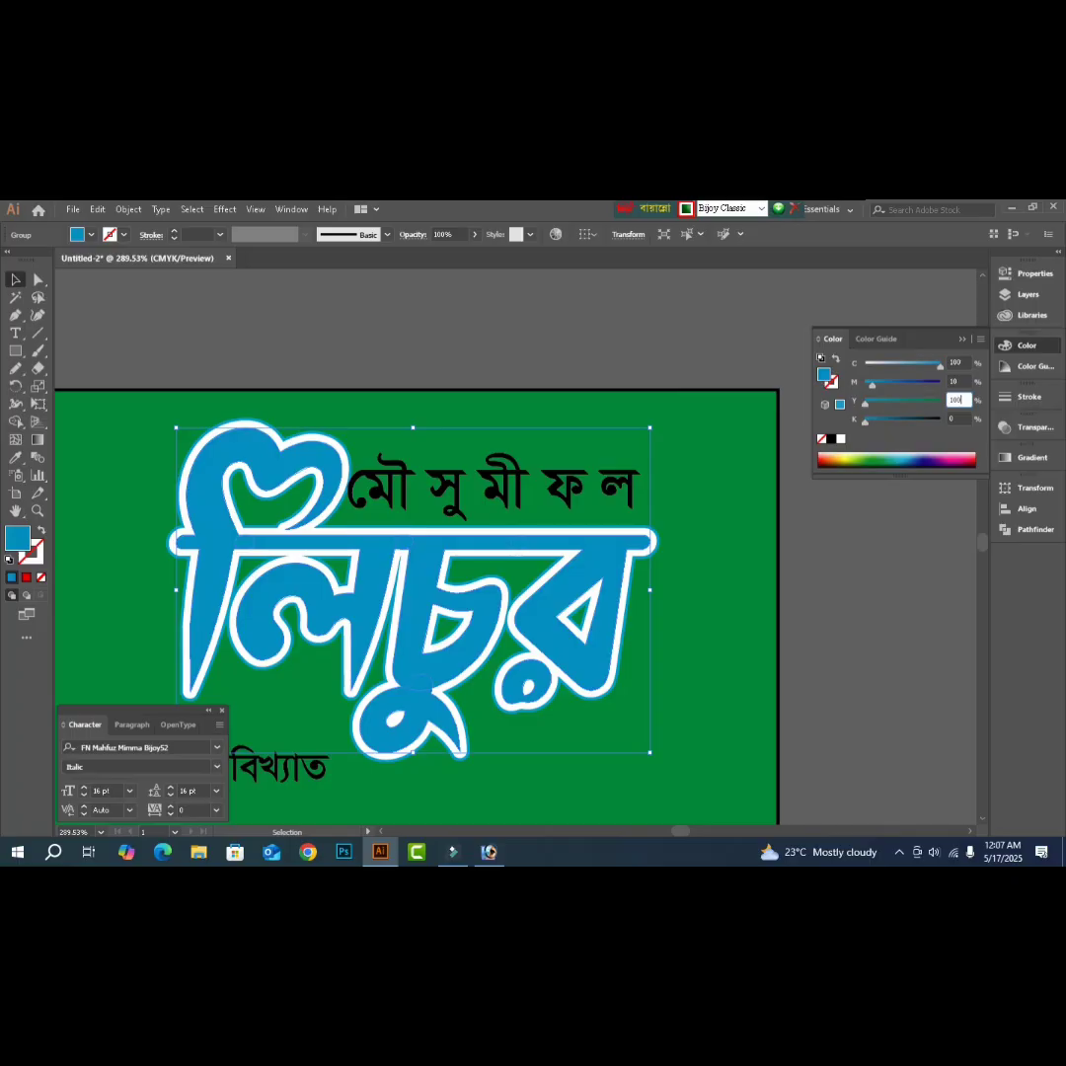
type("00")
key("Return")
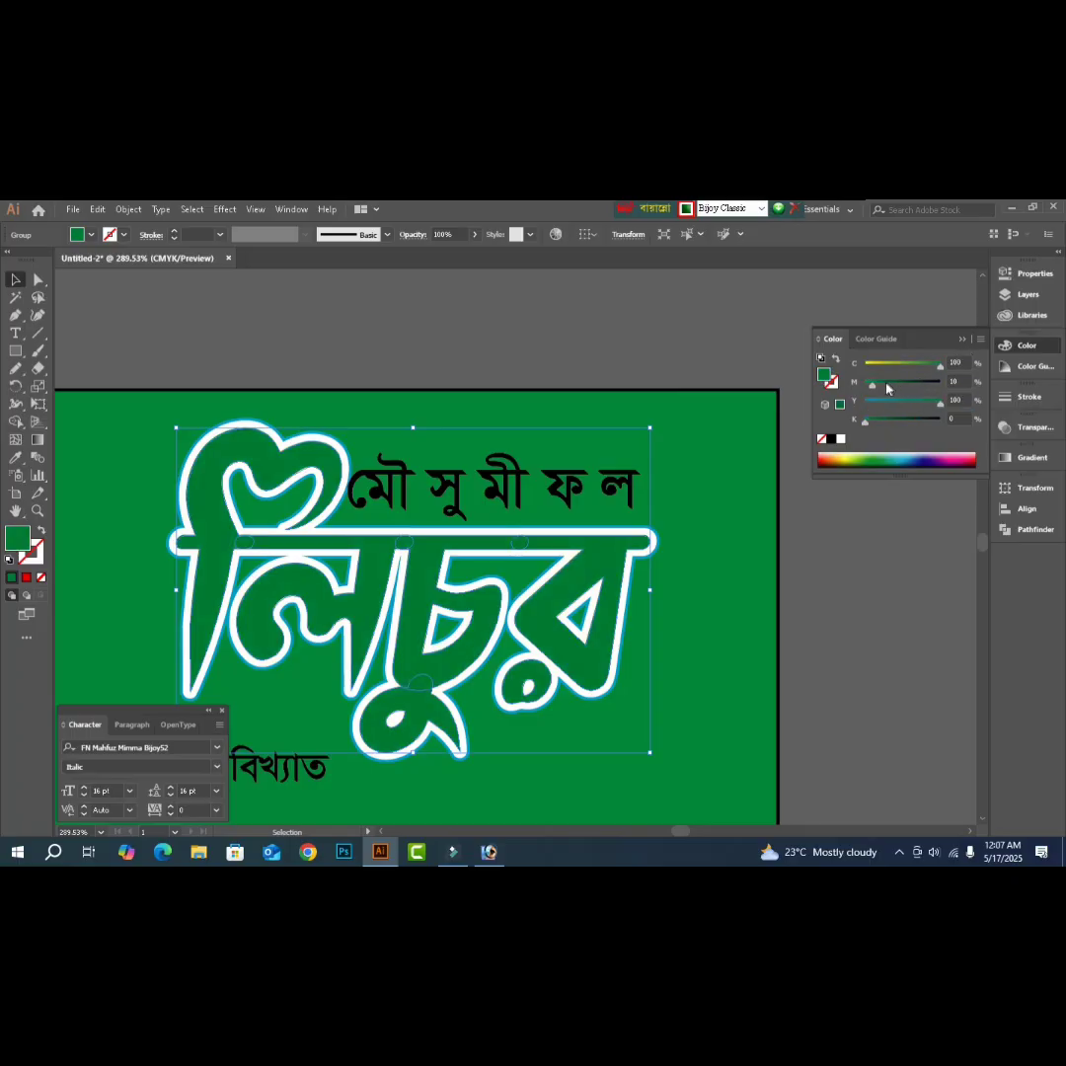
left_click(889, 384)
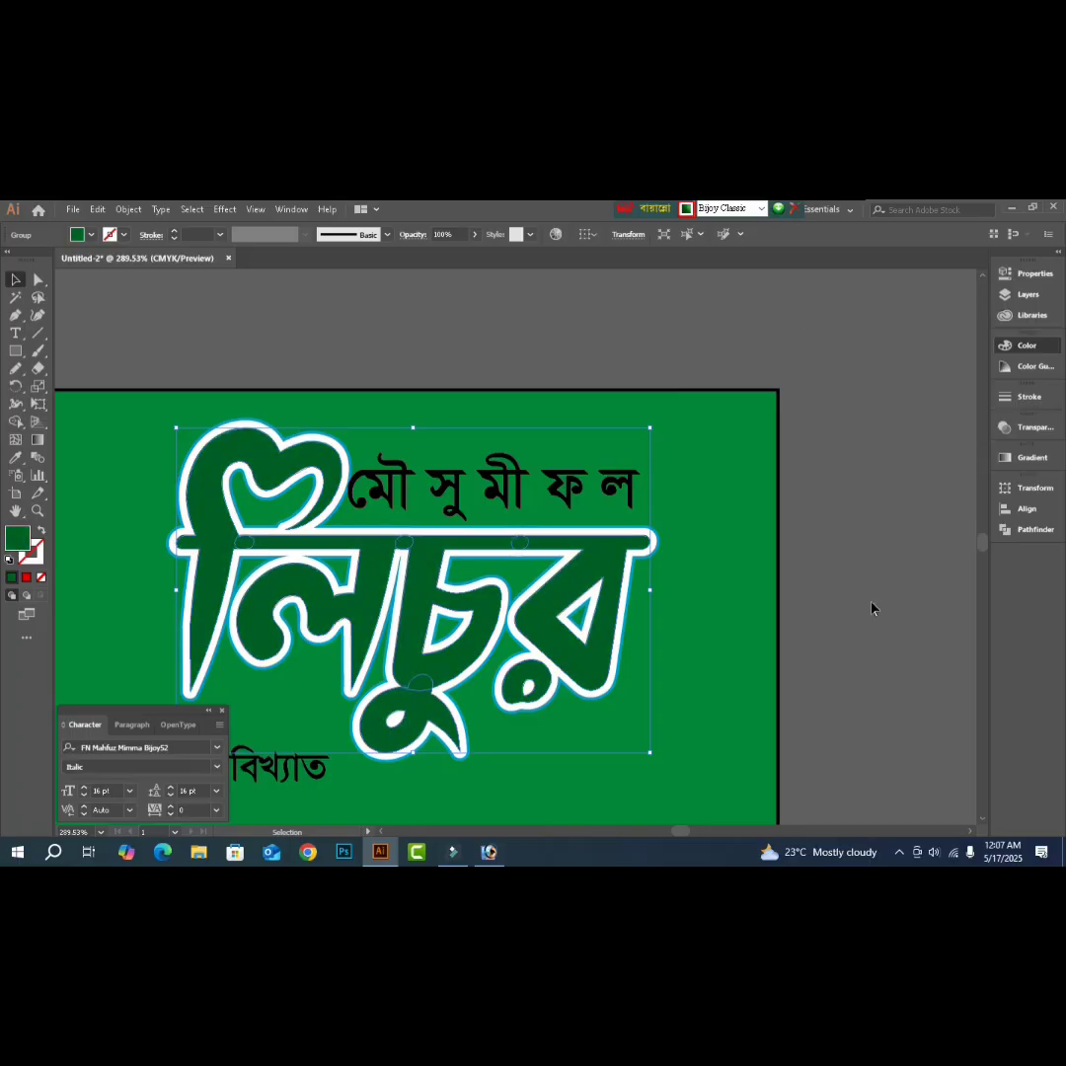
key("Tab")
left_click(790, 598)
left_click(822, 625)
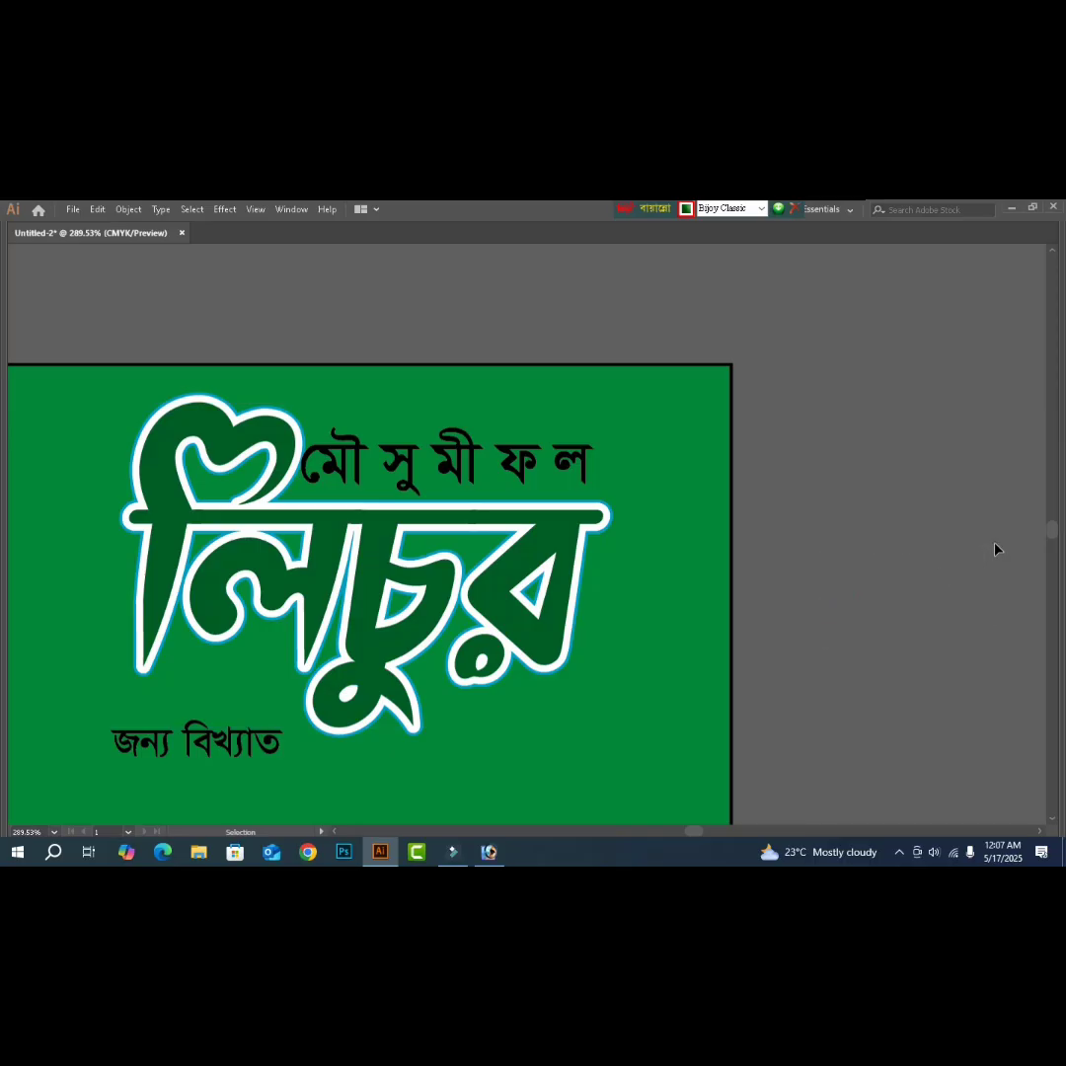
left_click(817, 553)
- Move the "বিজয়নগর" and "আমার উপজেলা" texts down and to the right, farther below the headline
left_click_drag(797, 588, 1004, 335)
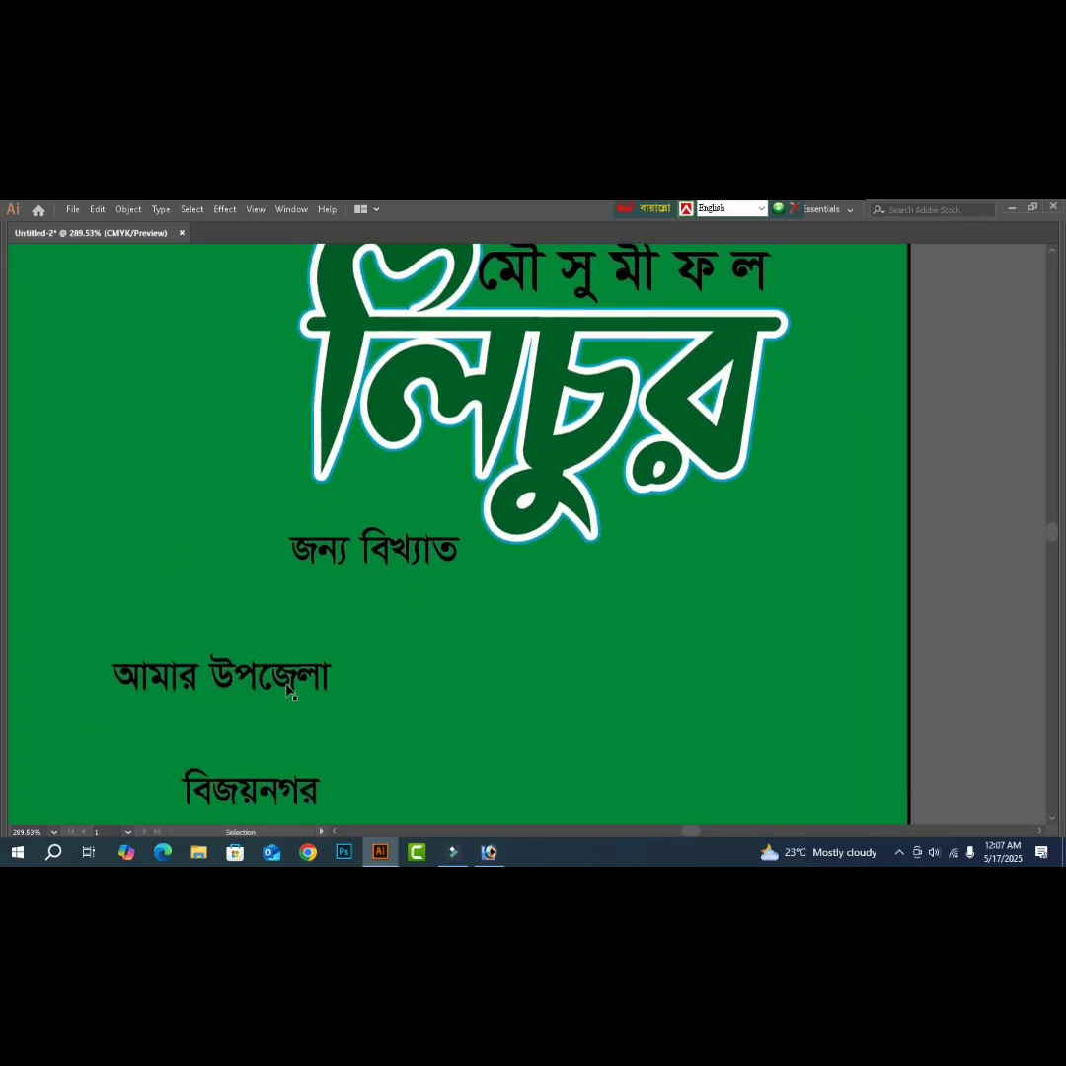
scroll(341, 686, "down", 1)
scroll(349, 676, "down", 1)
left_click_drag(270, 674, 397, 763)
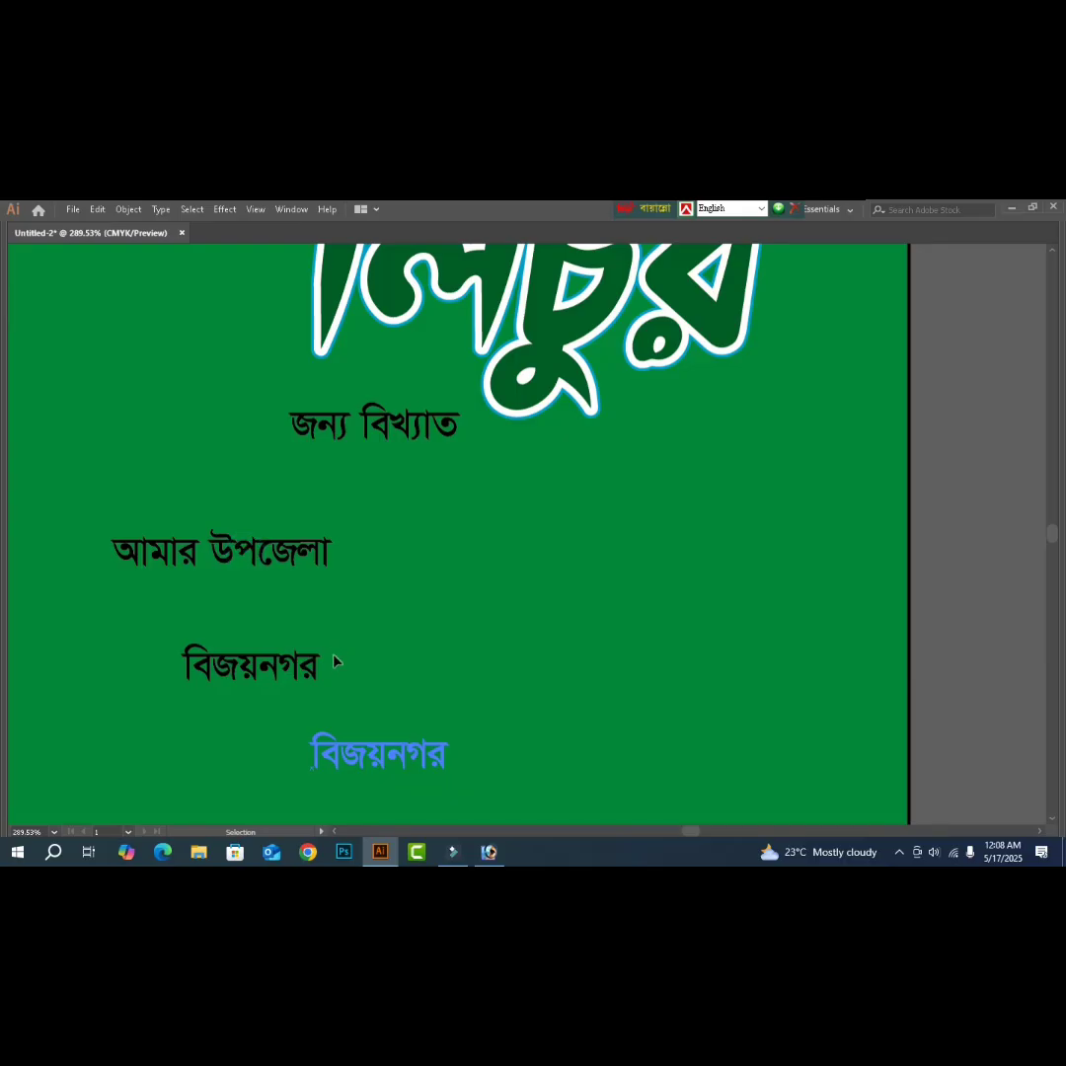
left_click_drag(281, 552, 367, 659)
left_click(713, 624)
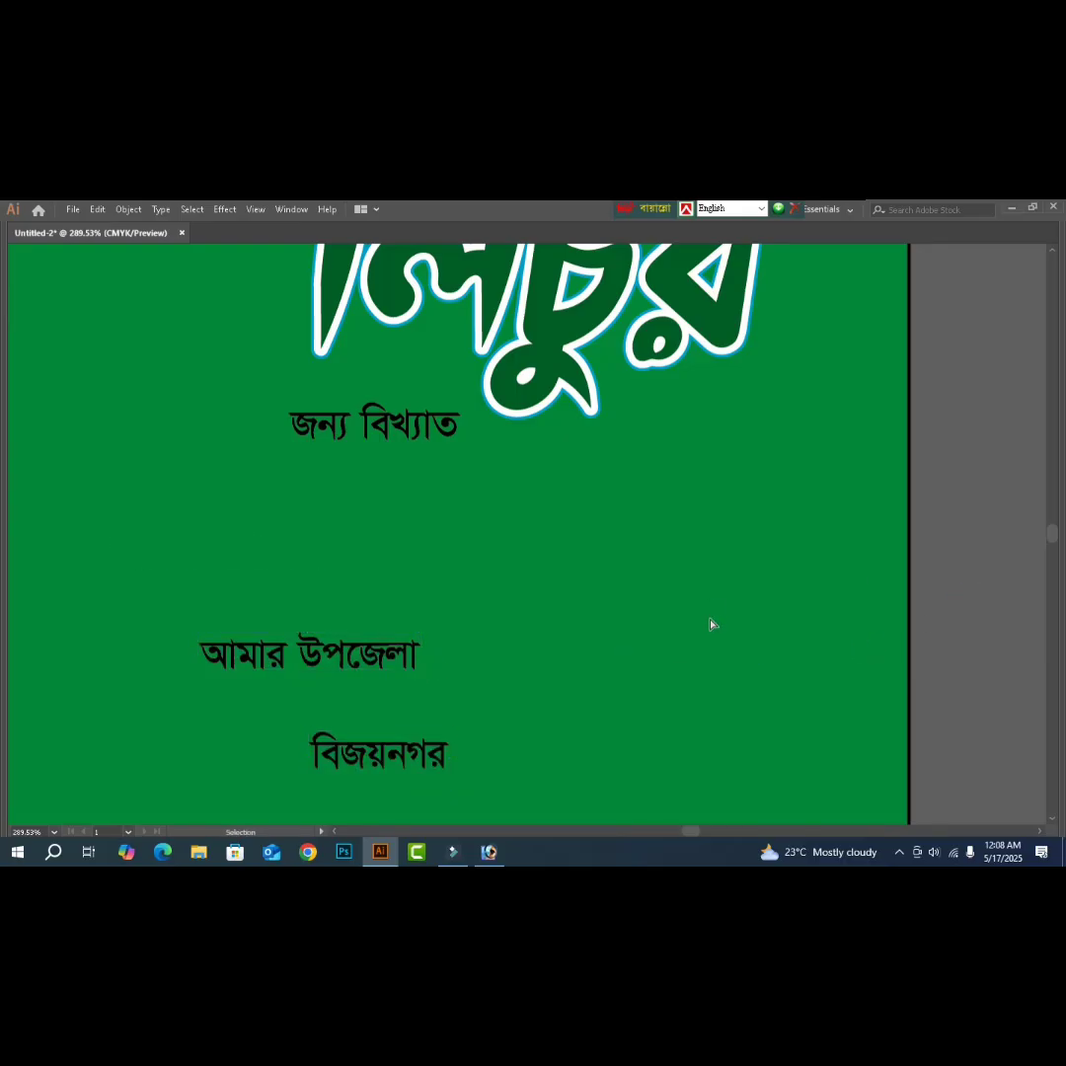
key("ctrl+0")
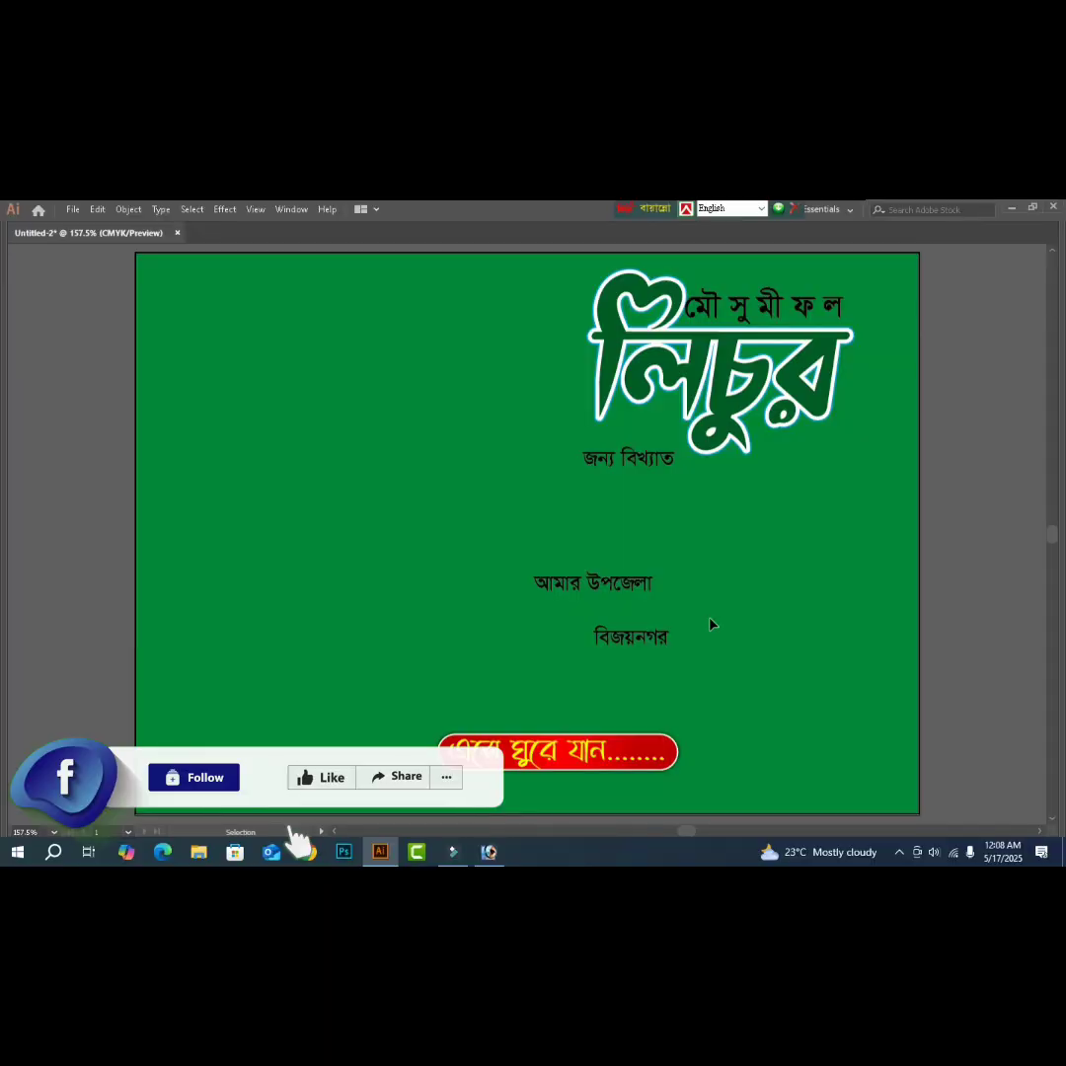
key("a")
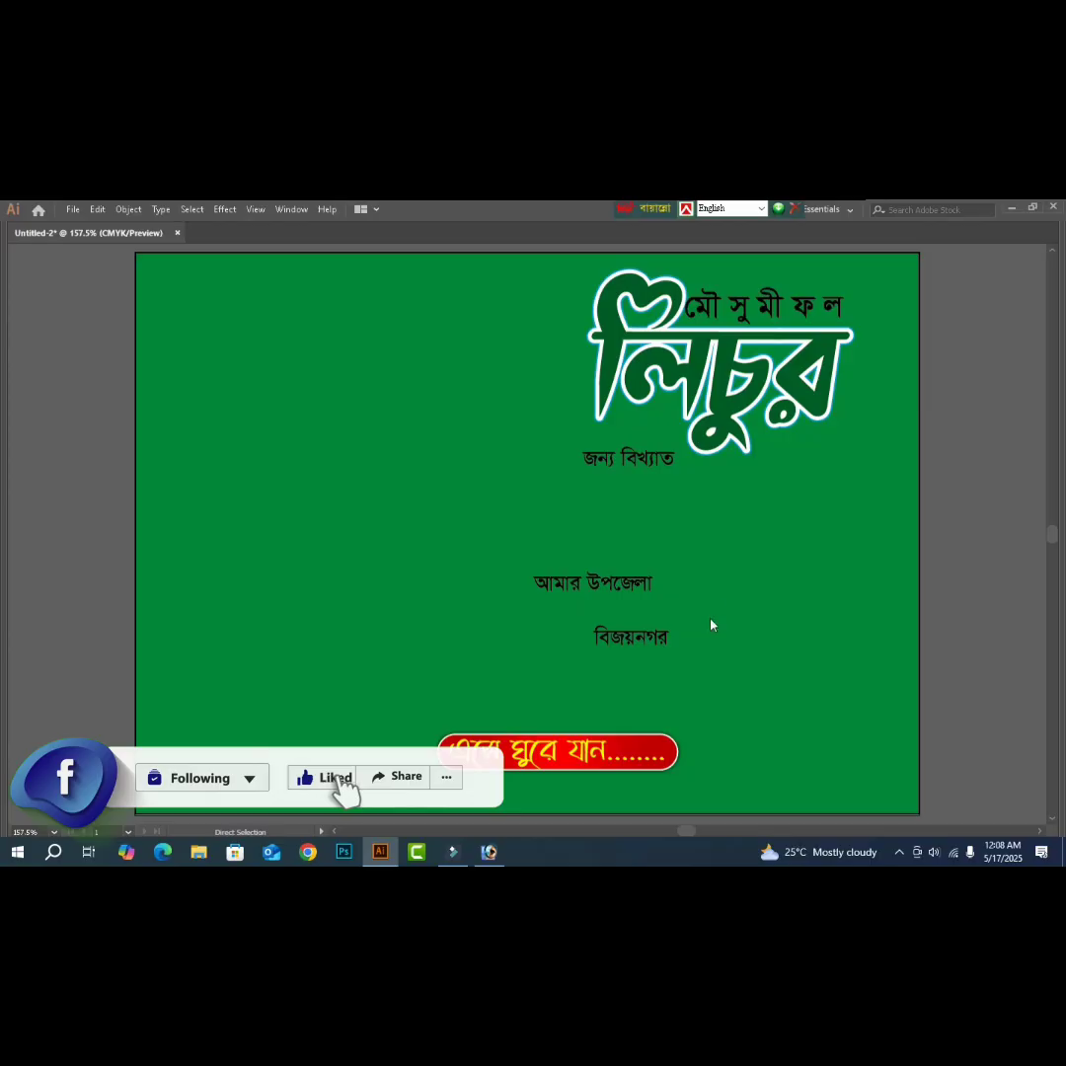
- Save the document as an Illustrator file named "add" in the root of drive G:
key("ctrl+s")
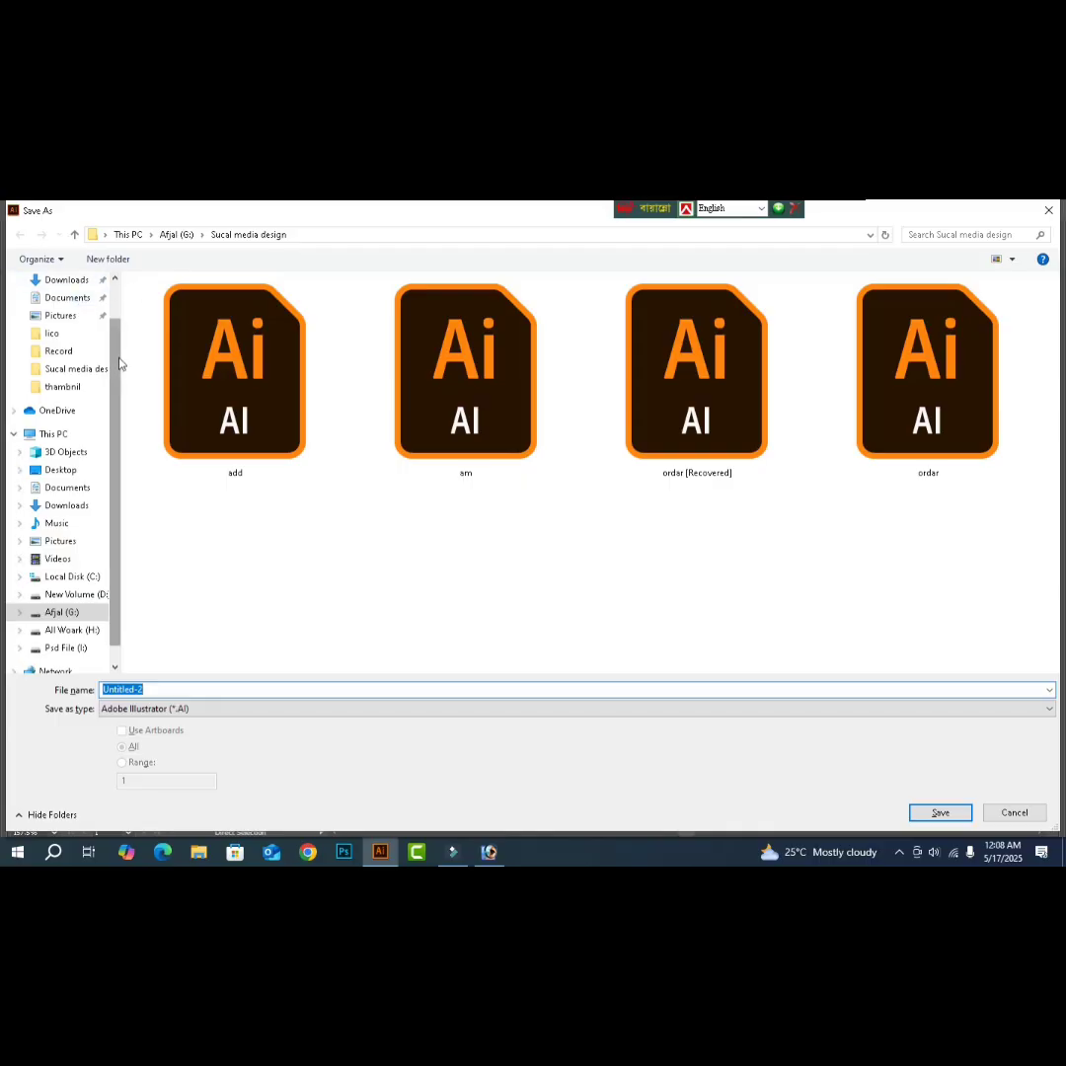
scroll(109, 336, "up", 1)
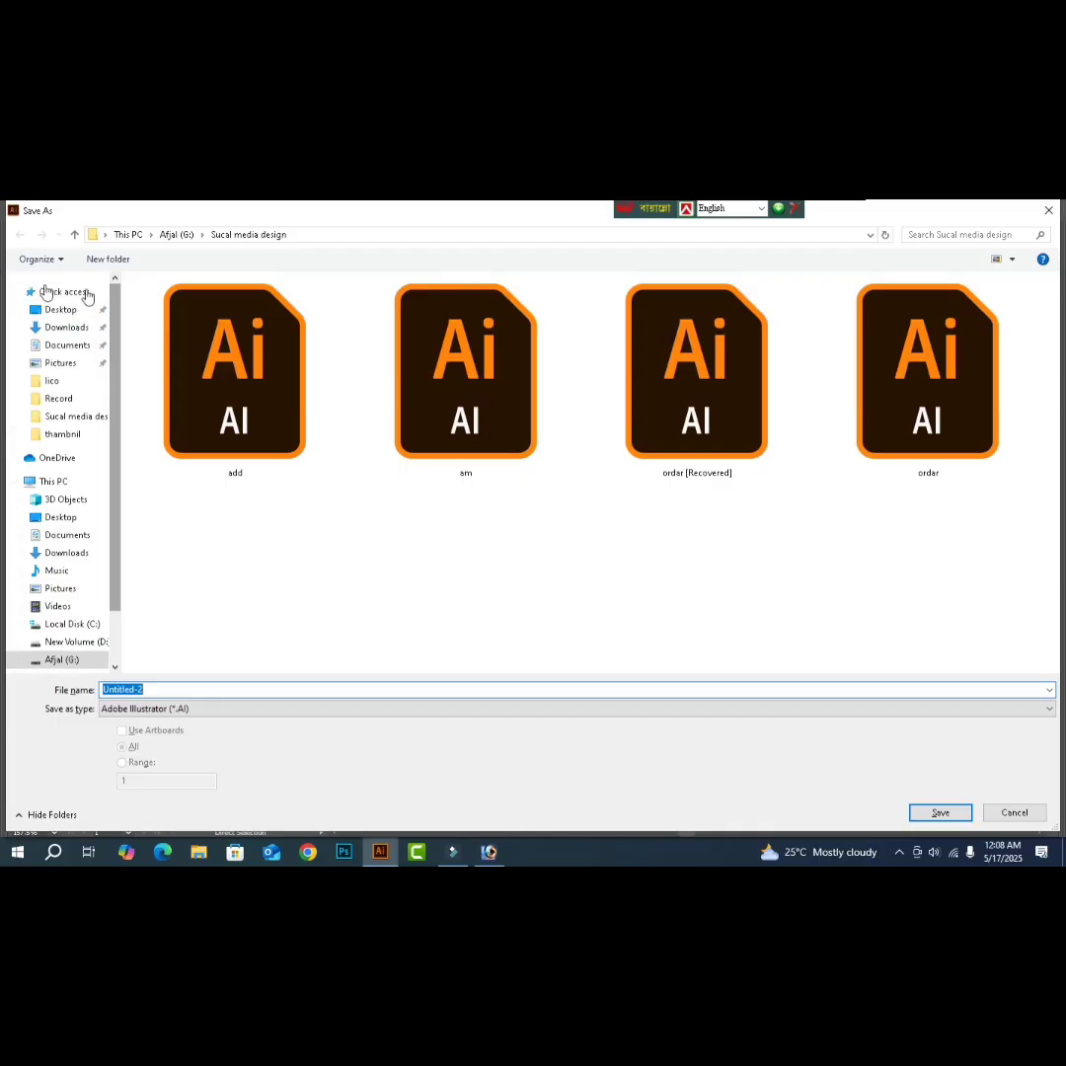
left_click(74, 235)
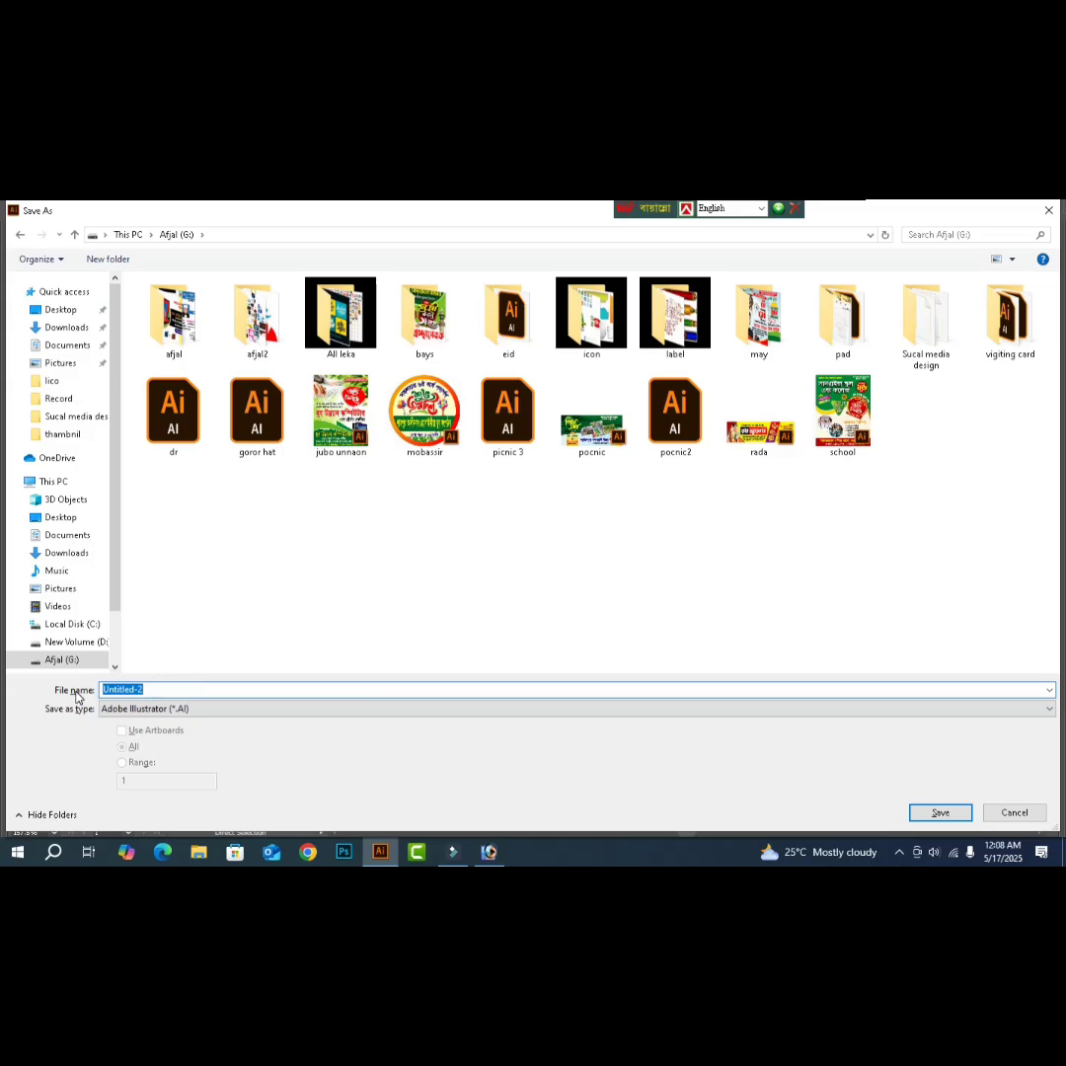
type("addd")
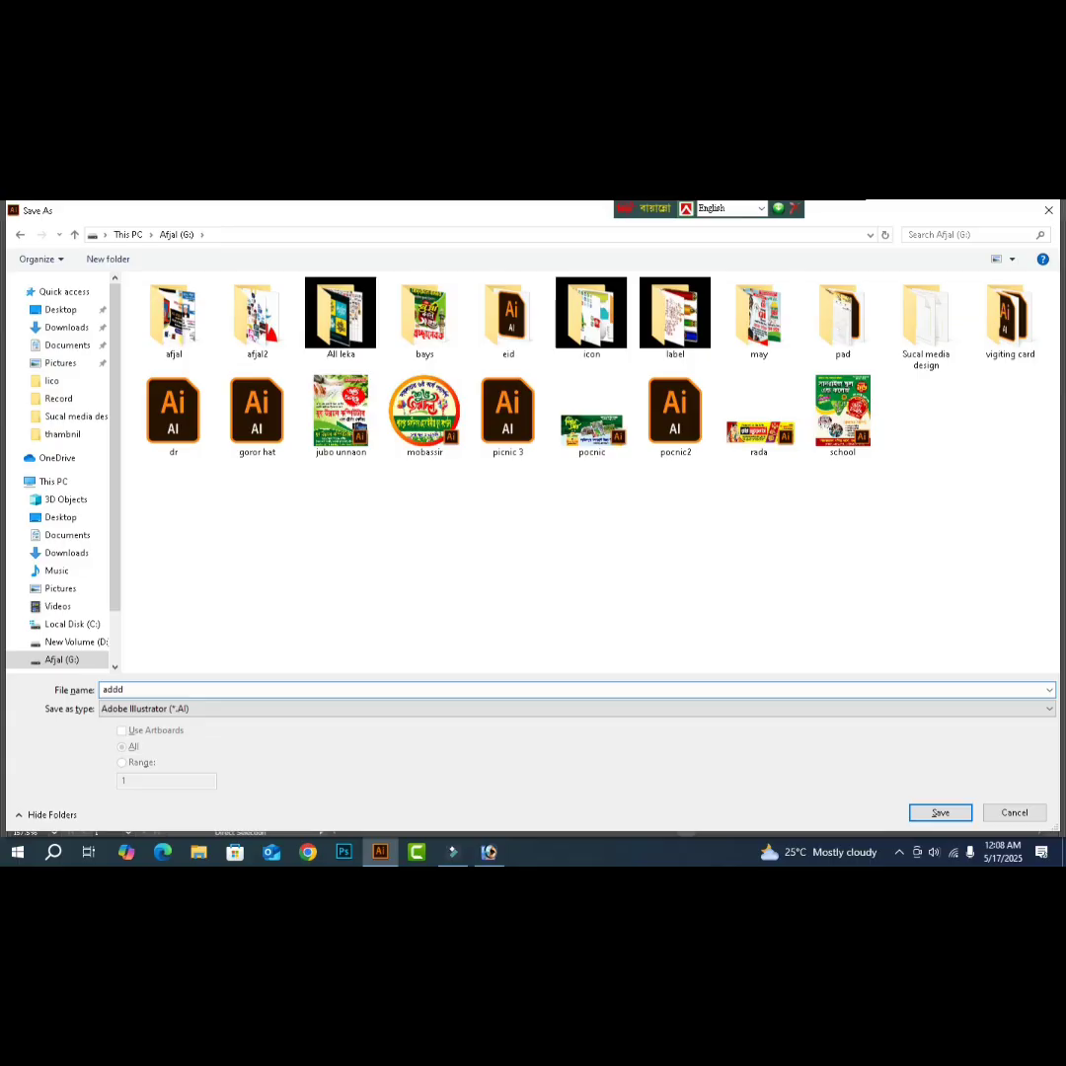
key("BackSpace")
key("Return")
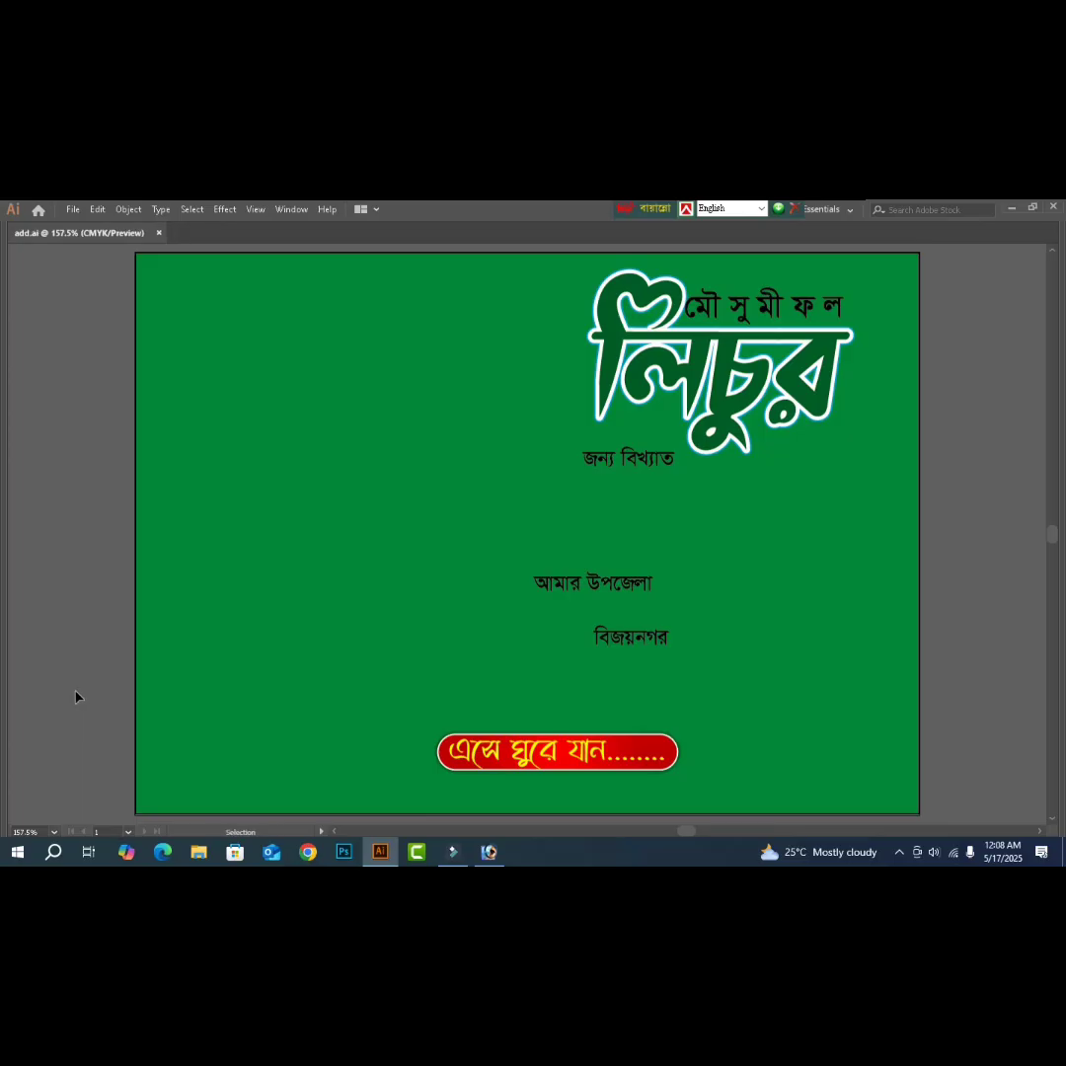
- Move the red "এসে ঘুরে যান" pill with its text to the right and slightly down, near the artboard's lower edge
left_click(375, 659)
left_click_drag(395, 688, 660, 770)
left_click(847, 753)
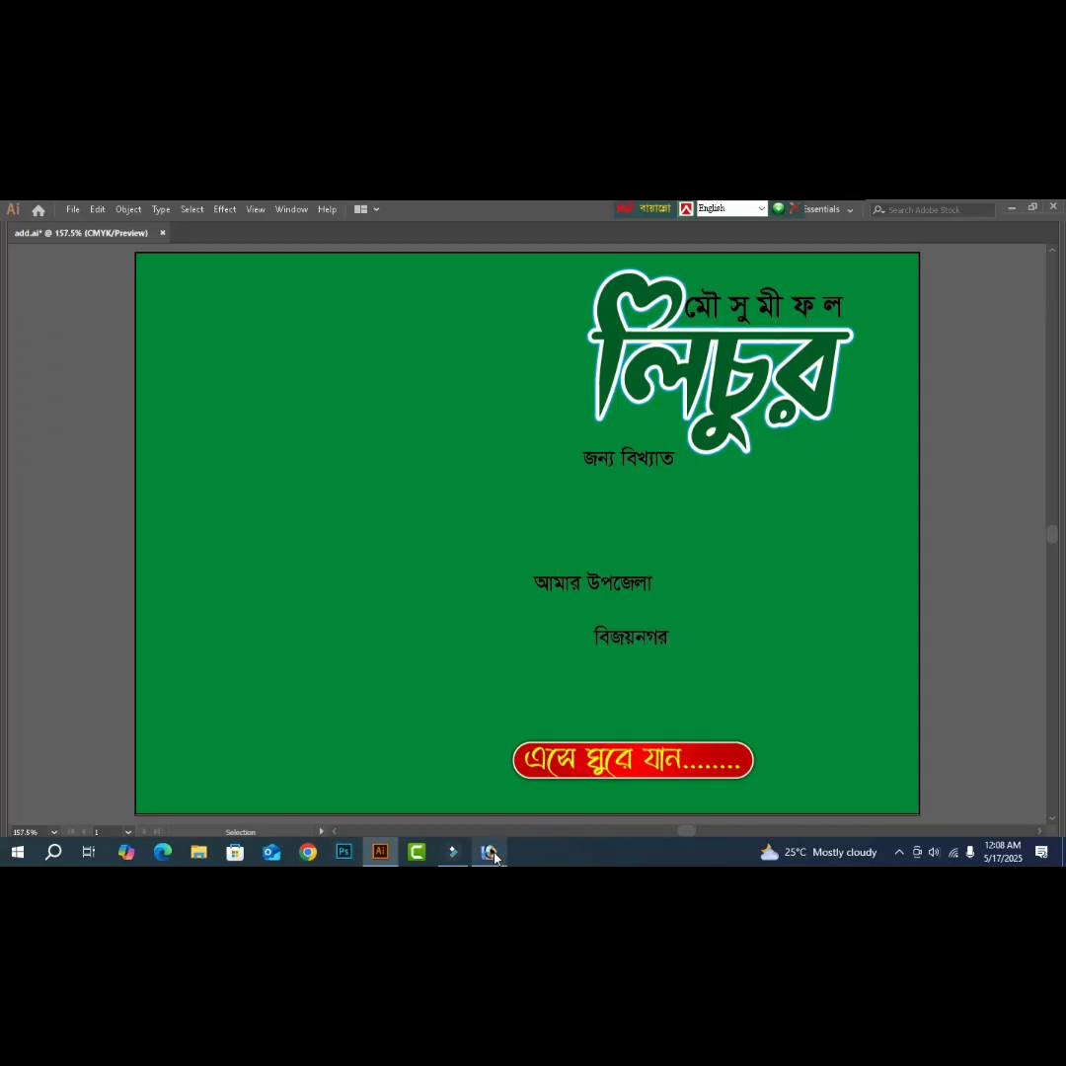
- Switch to Photoshop and create a new document 7 inches wide and 5 inches high, at 300 pixels/inch in CMYK Color
mouse_move(492, 855)
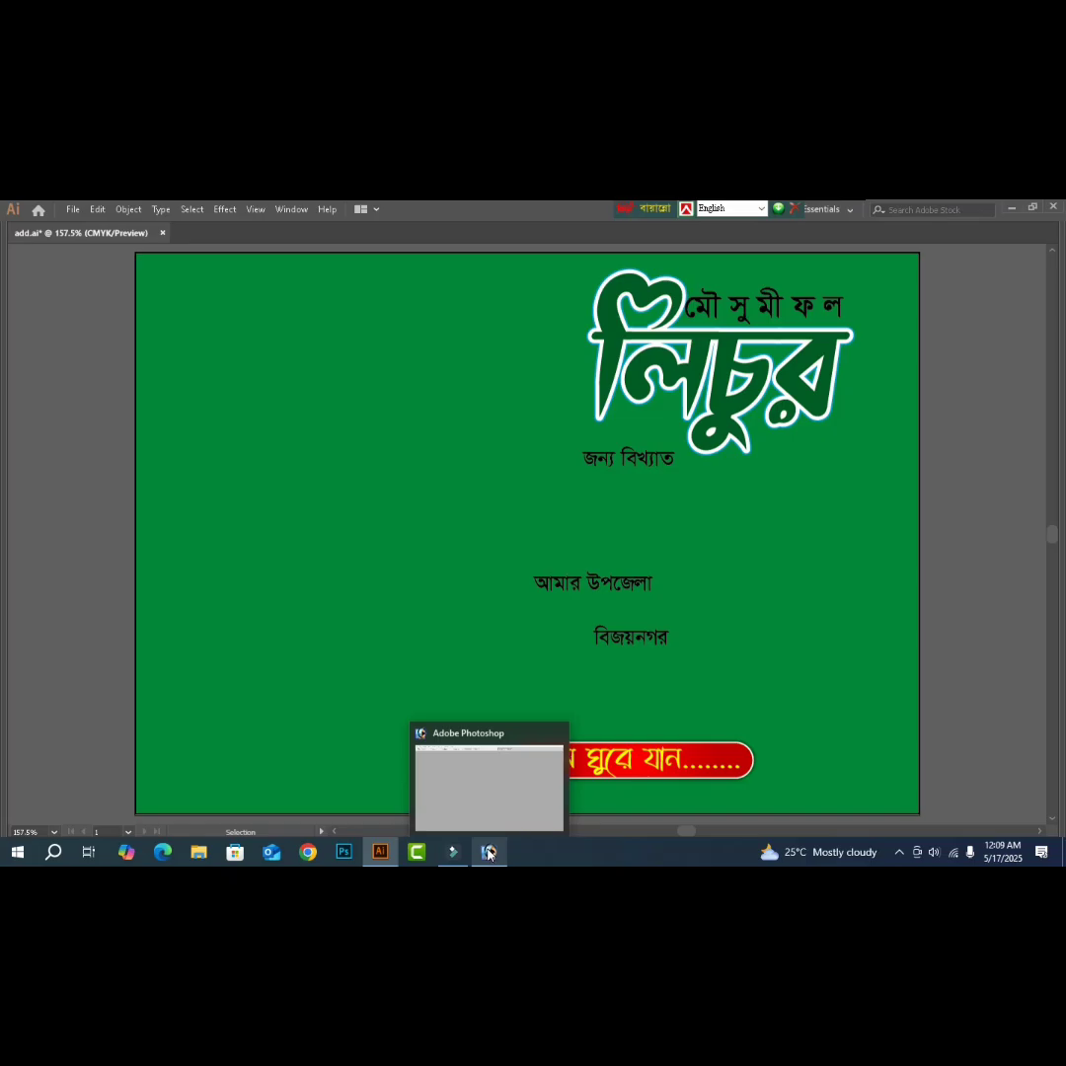
left_click(490, 852)
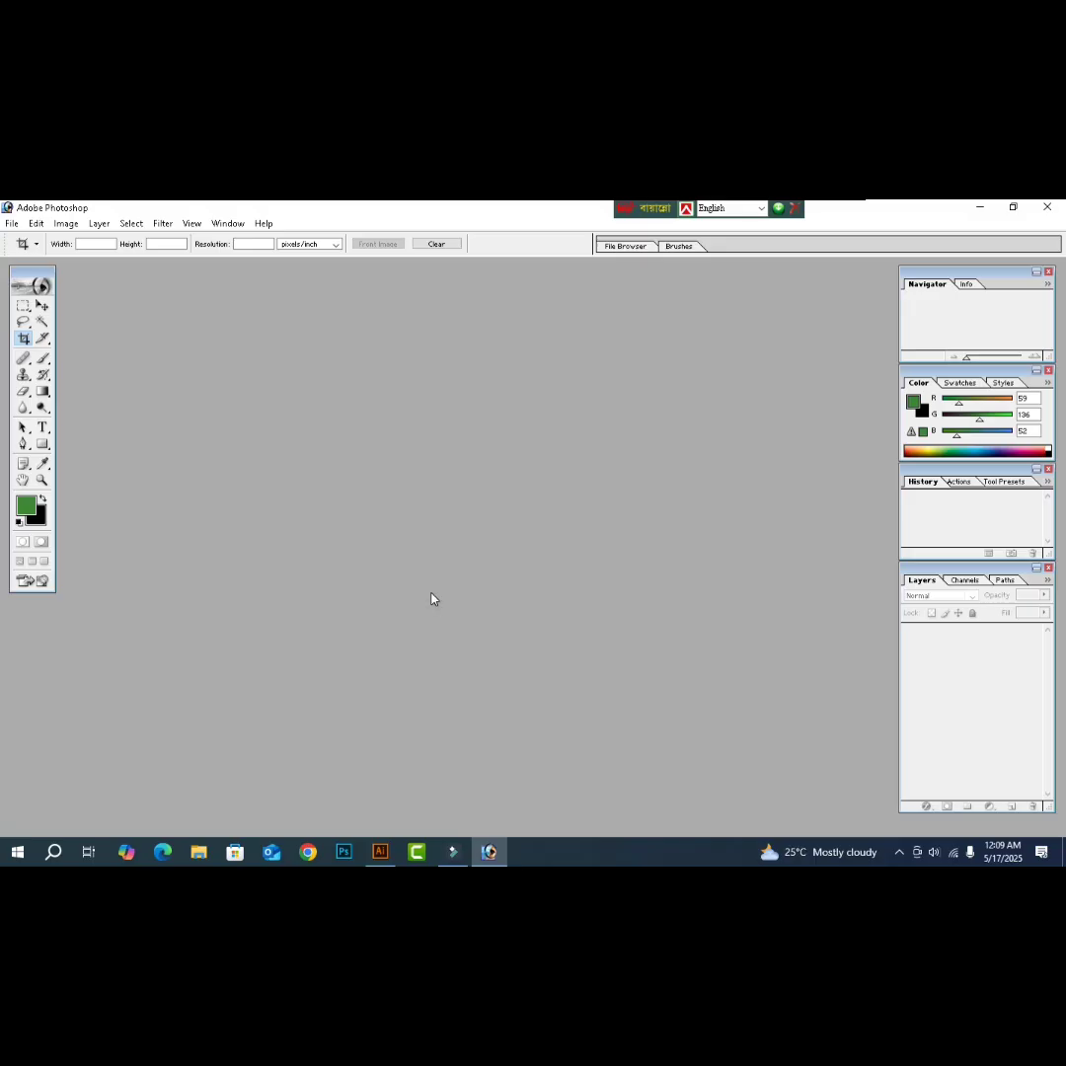
key("ctrl+n")
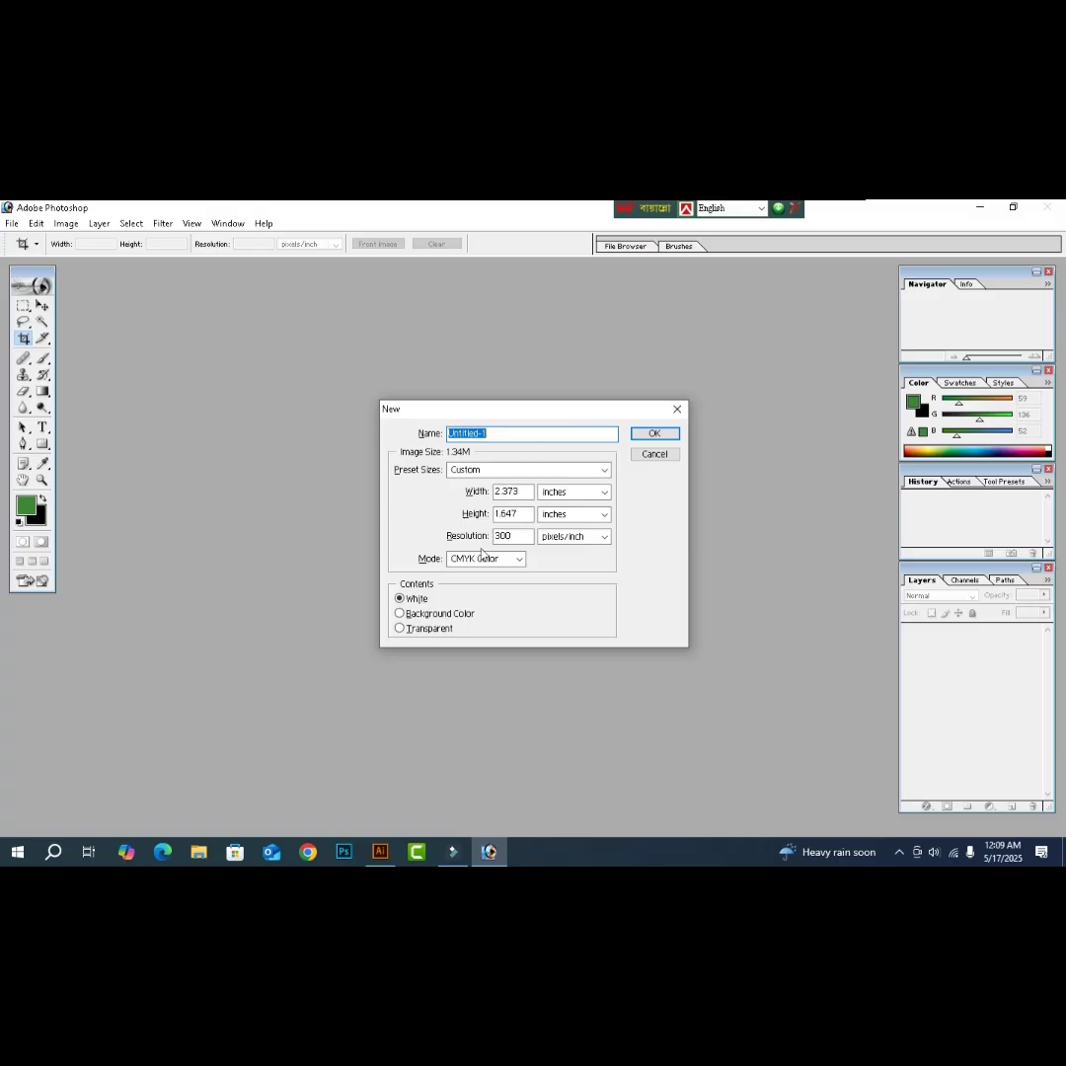
double_click(523, 491)
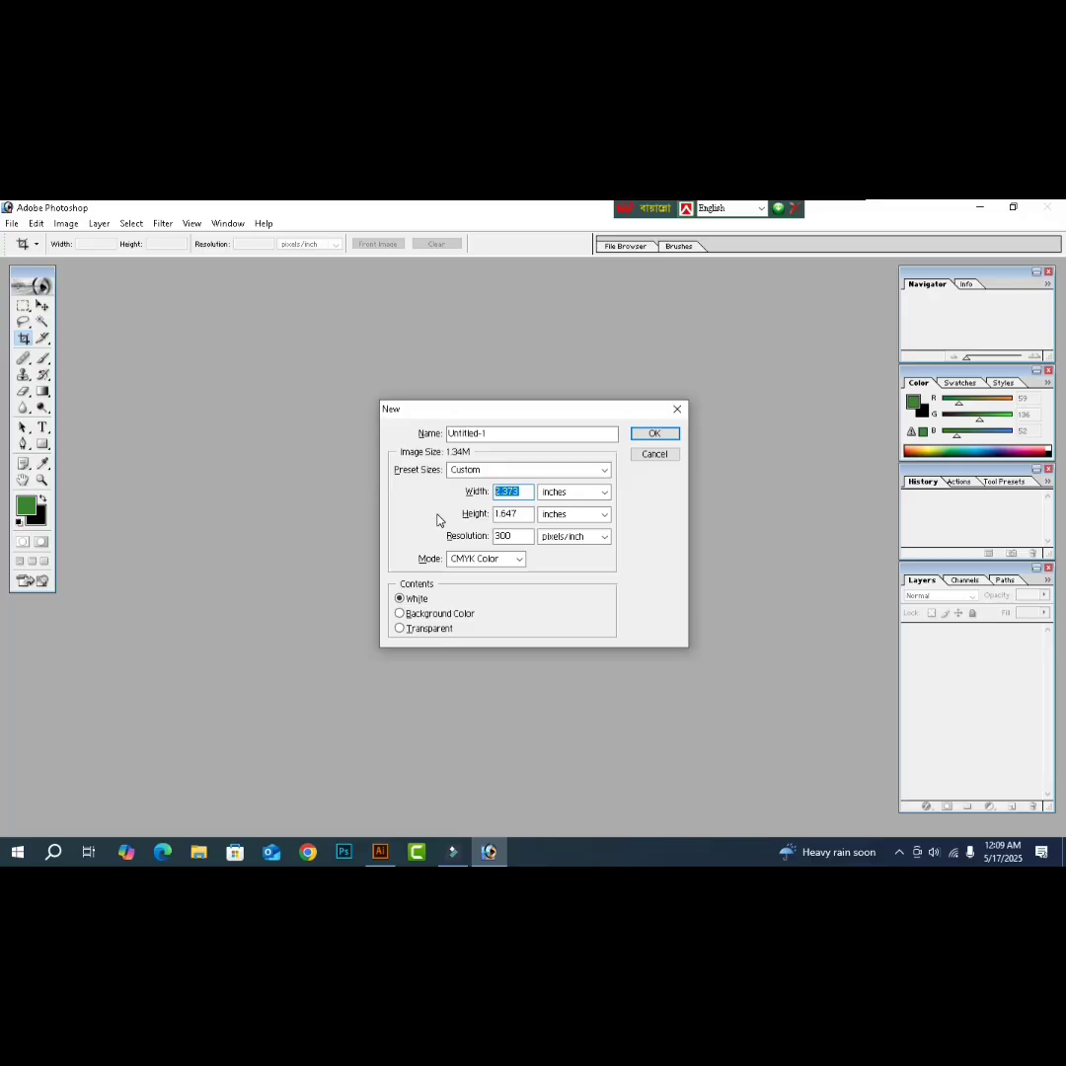
type("7")
key("Tab")
key("Tab")
type("5")
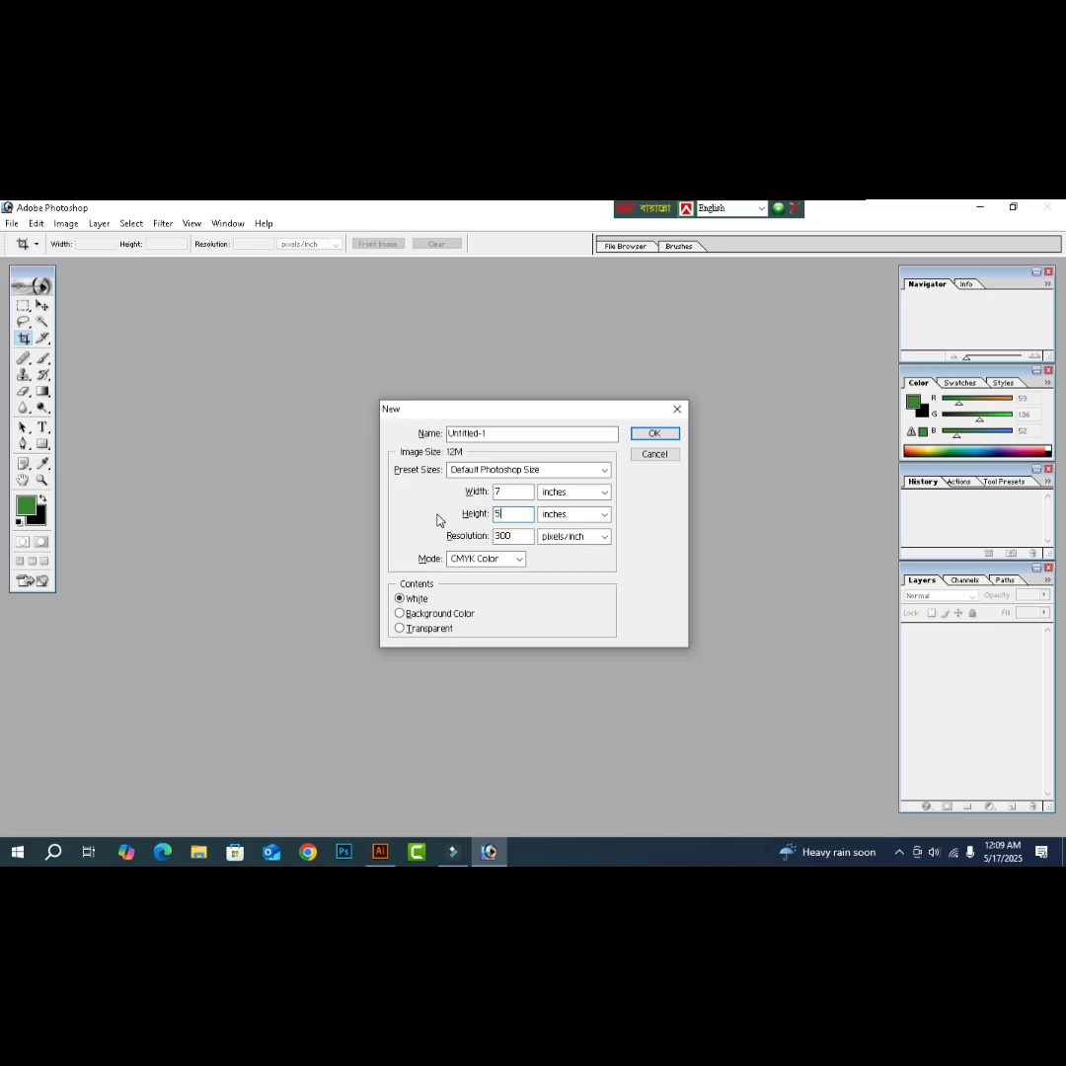
key("Tab")
key("Tab")
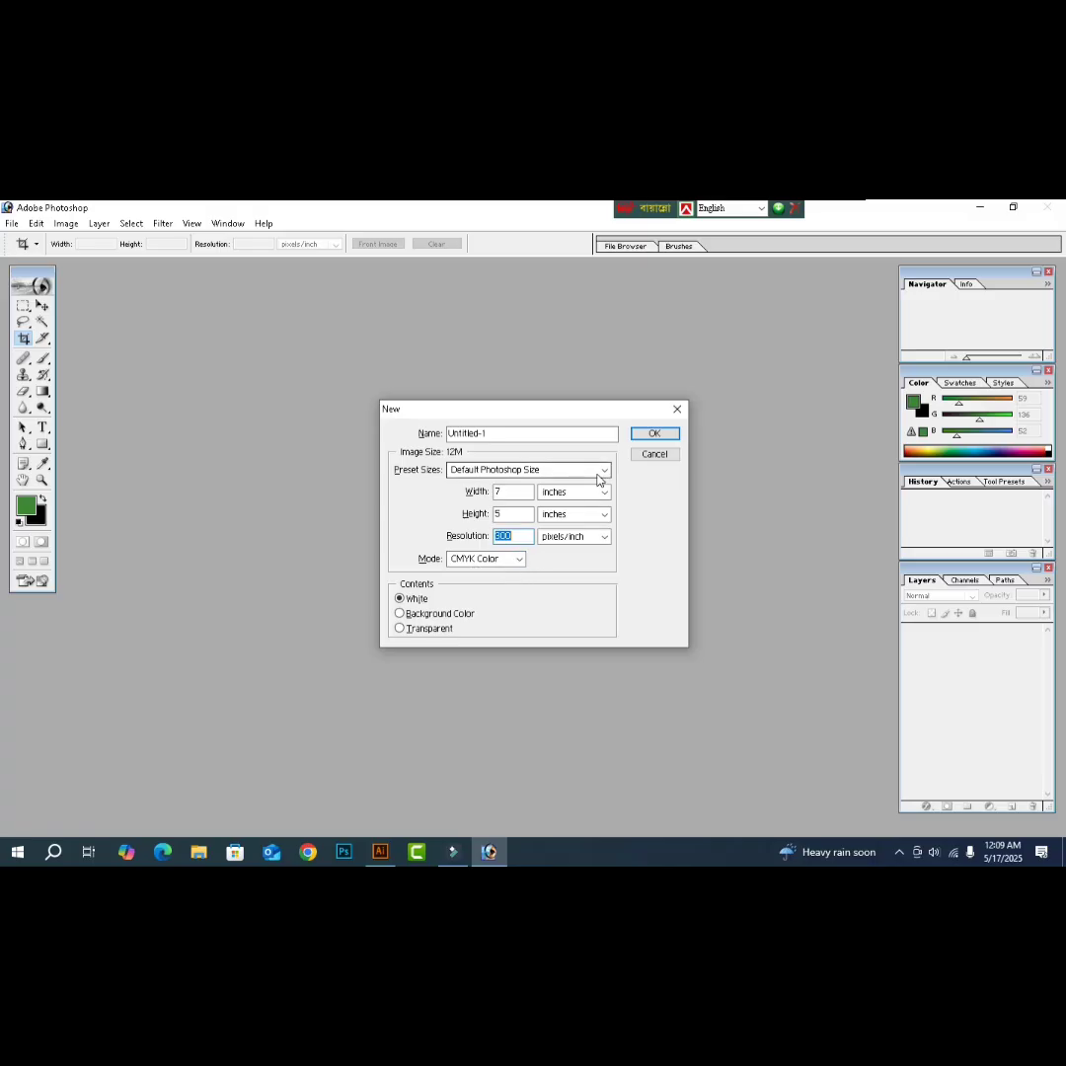
left_click(655, 435)
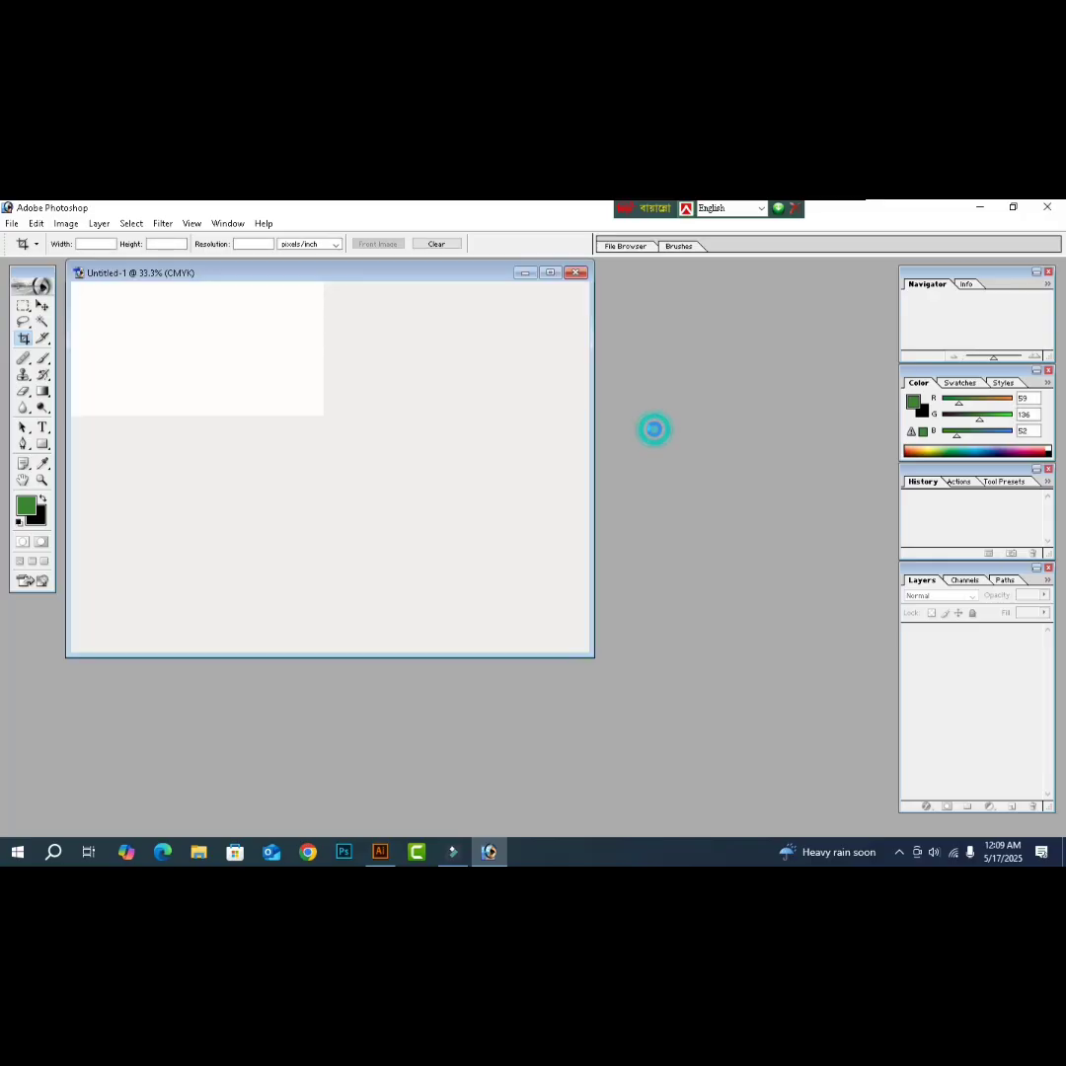
- Open 1.psd from the lico folder and copy its faded litchi tree picture into the new 7 × 5 inch document
left_click(551, 270)
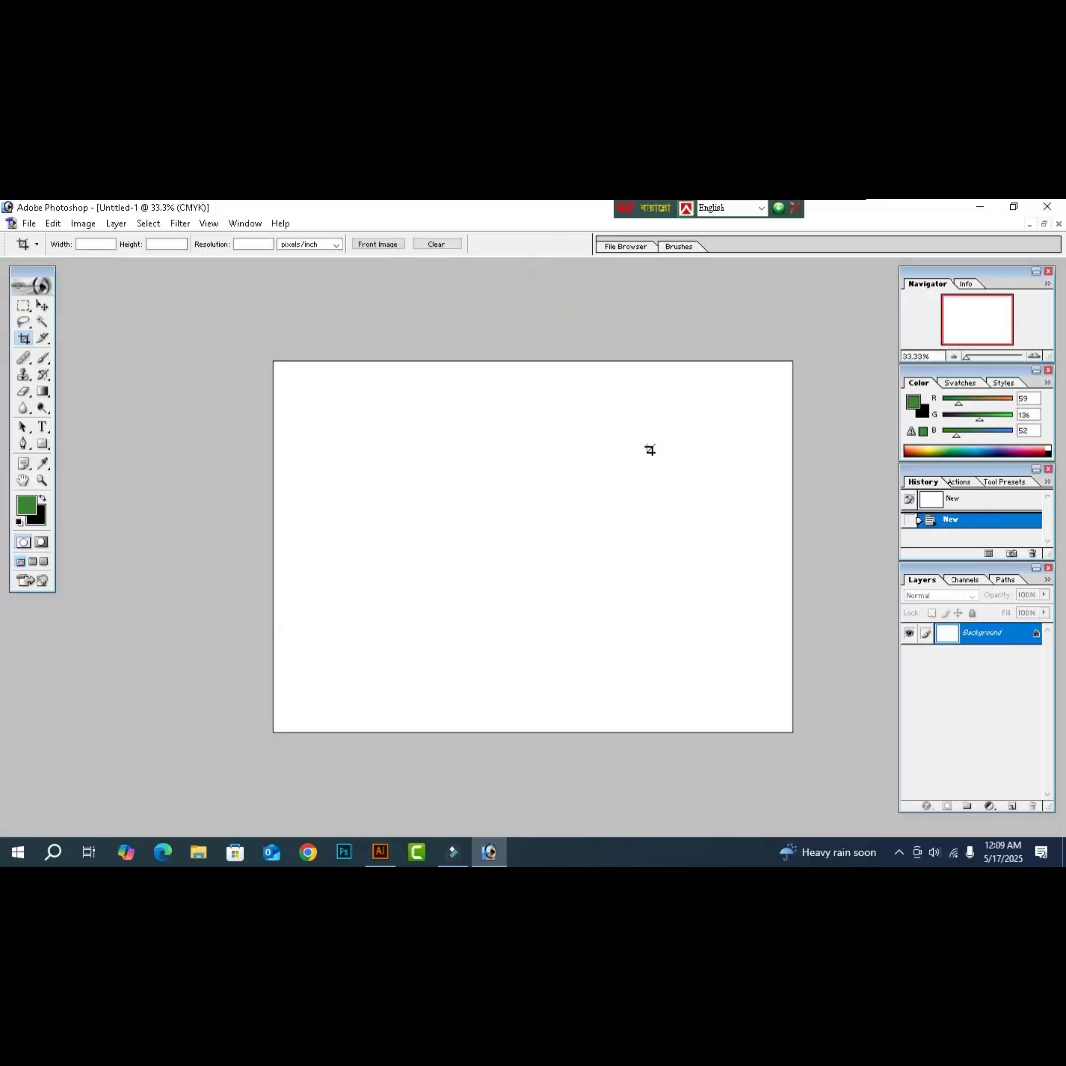
key("ctrl+0")
key("v")
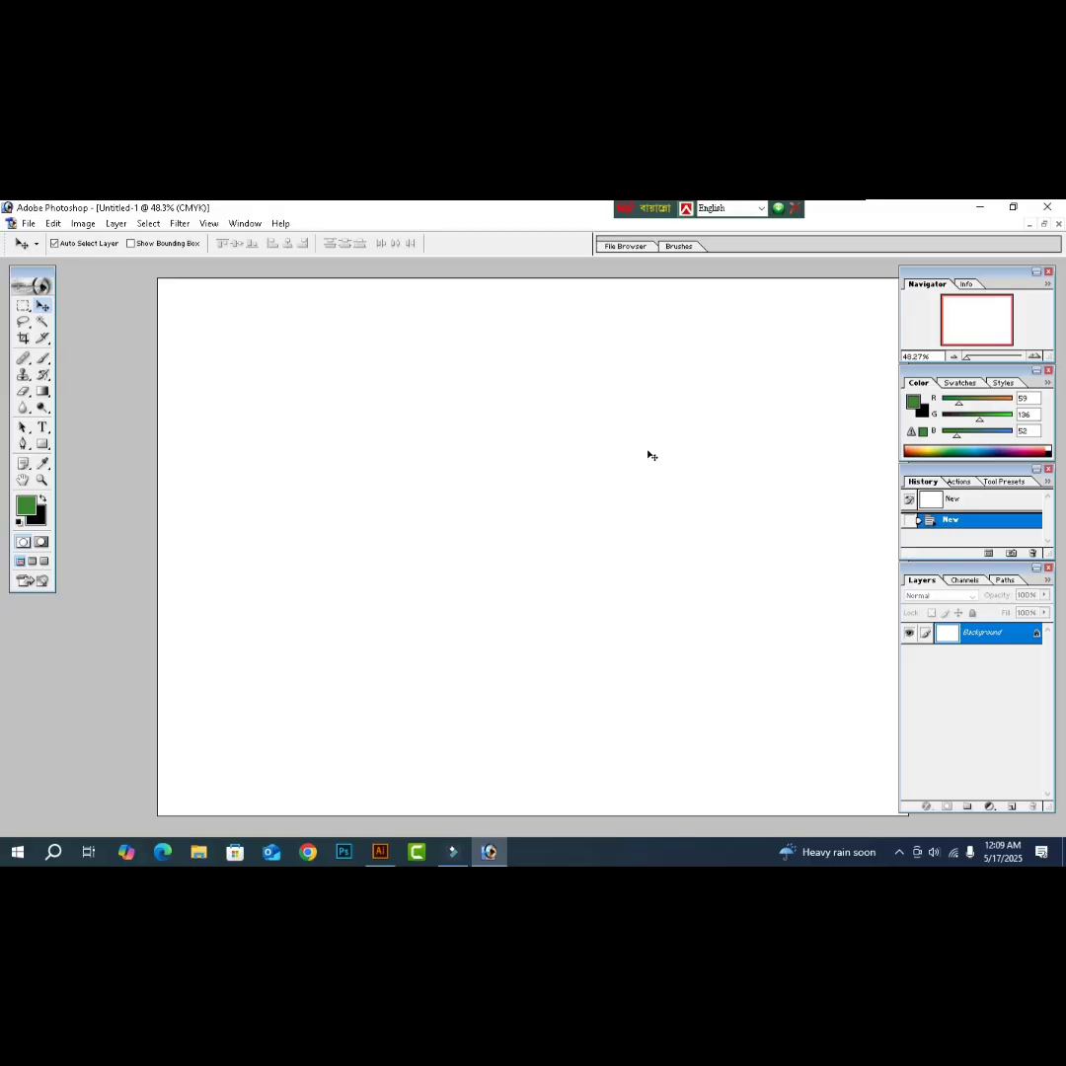
key("ctrl+o")
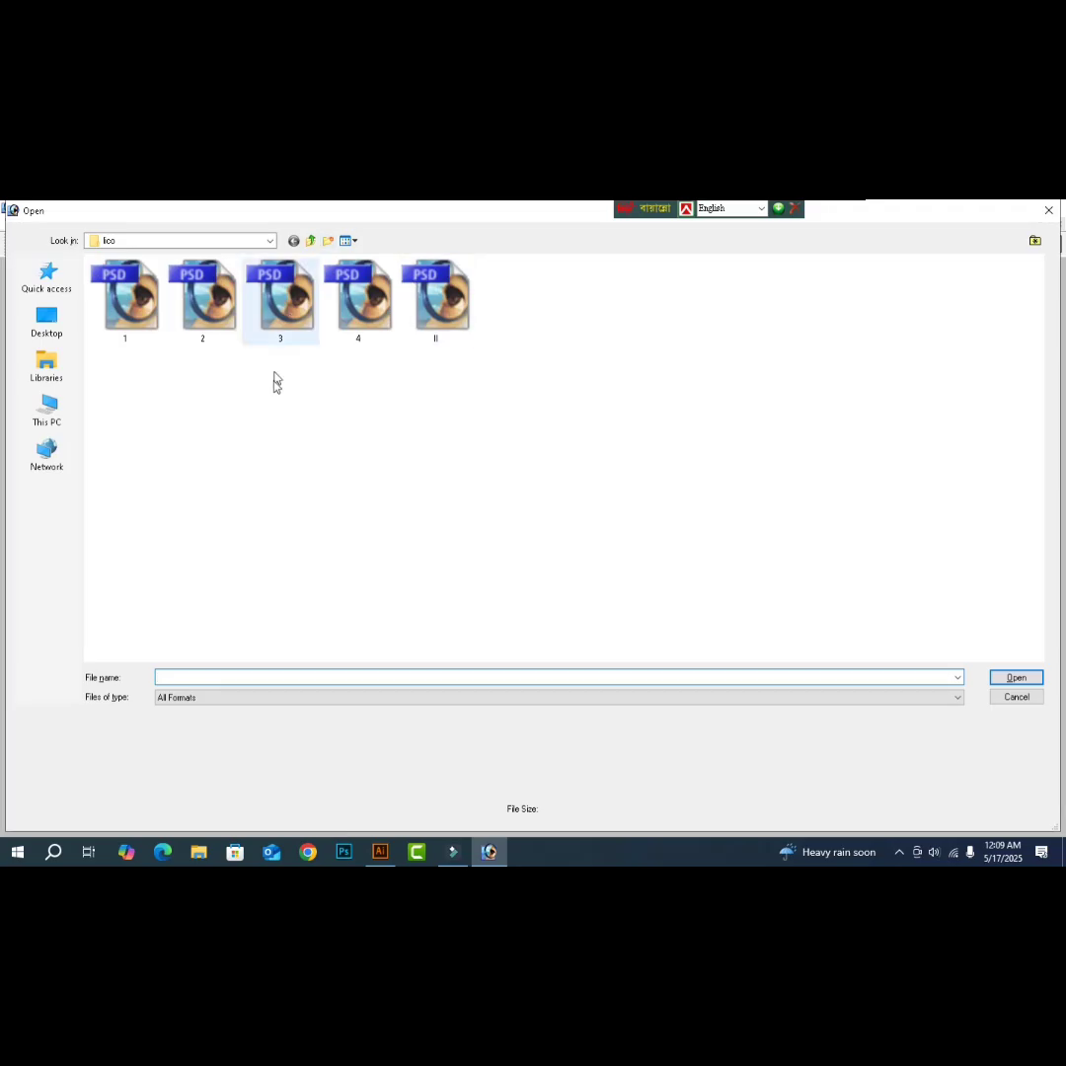
left_click(119, 266)
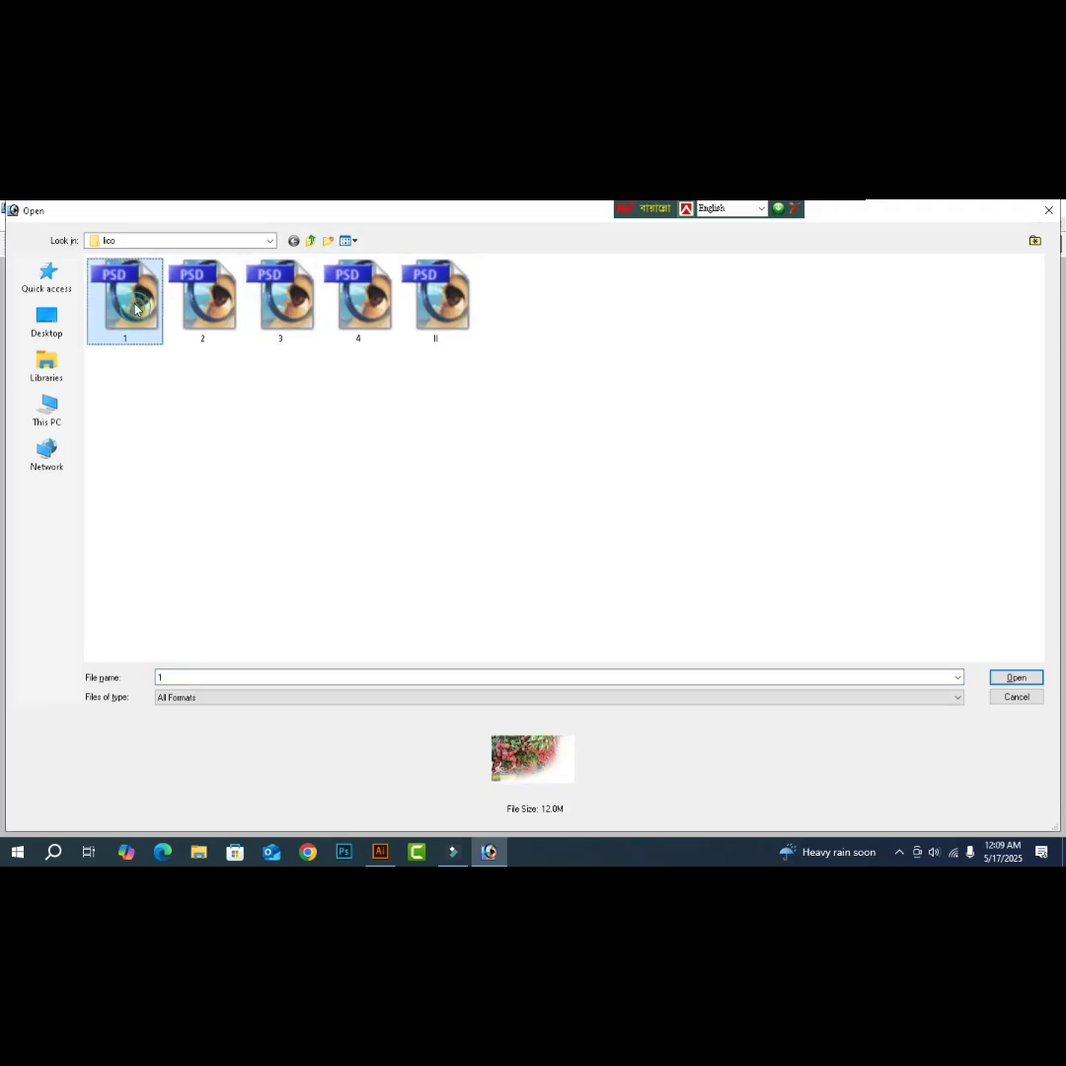
left_click(1017, 679)
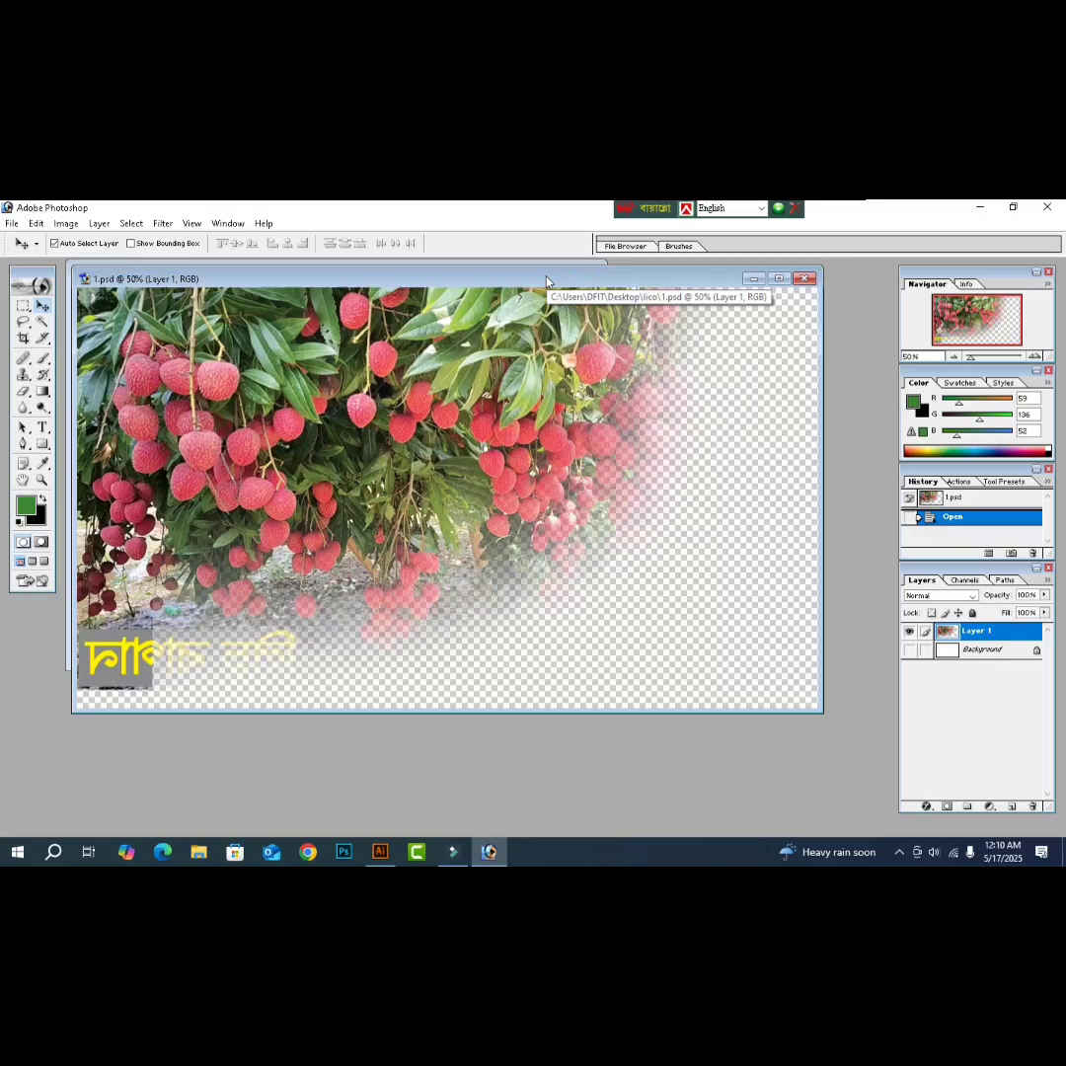
left_click_drag(545, 277, 816, 333)
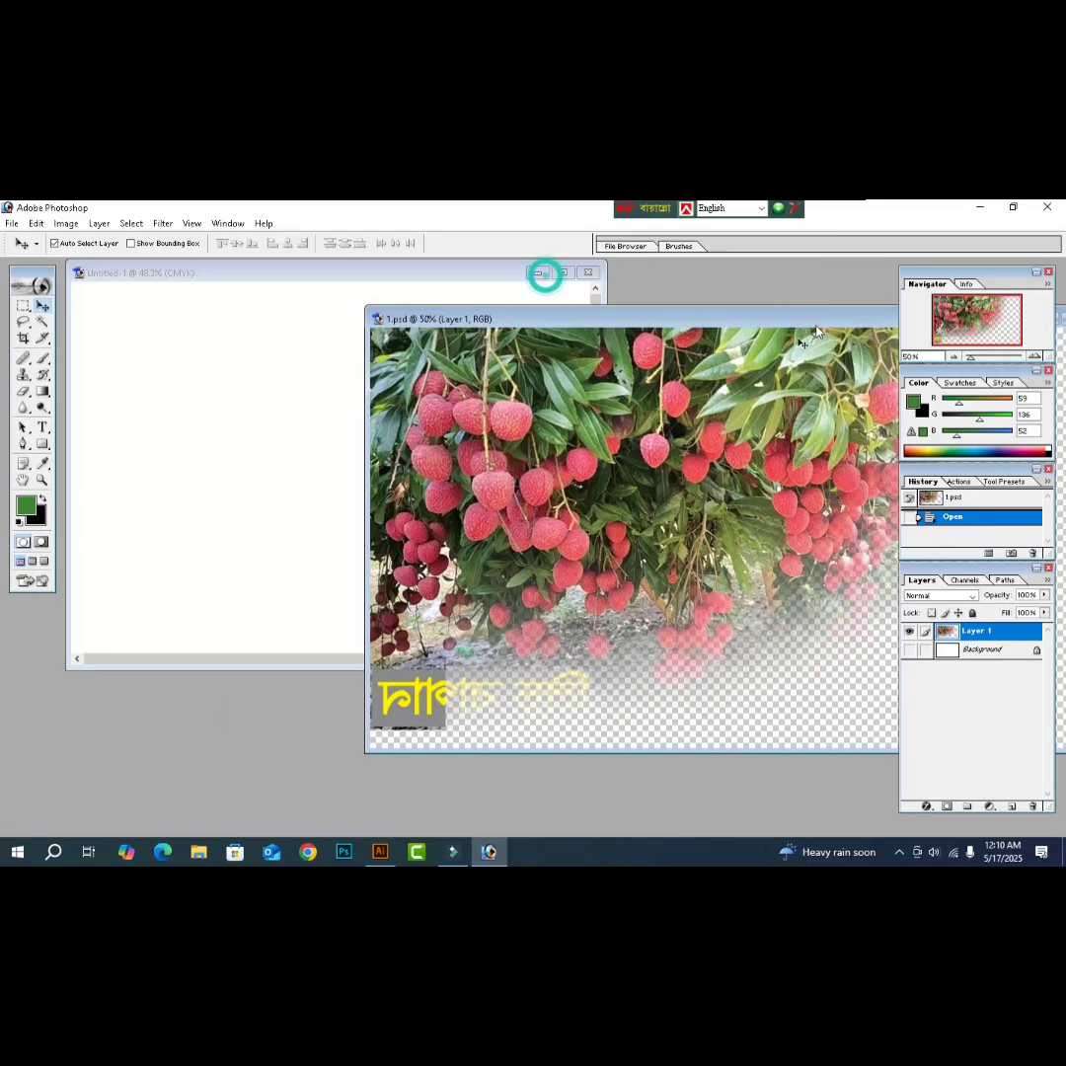
left_click_drag(656, 443, 303, 376)
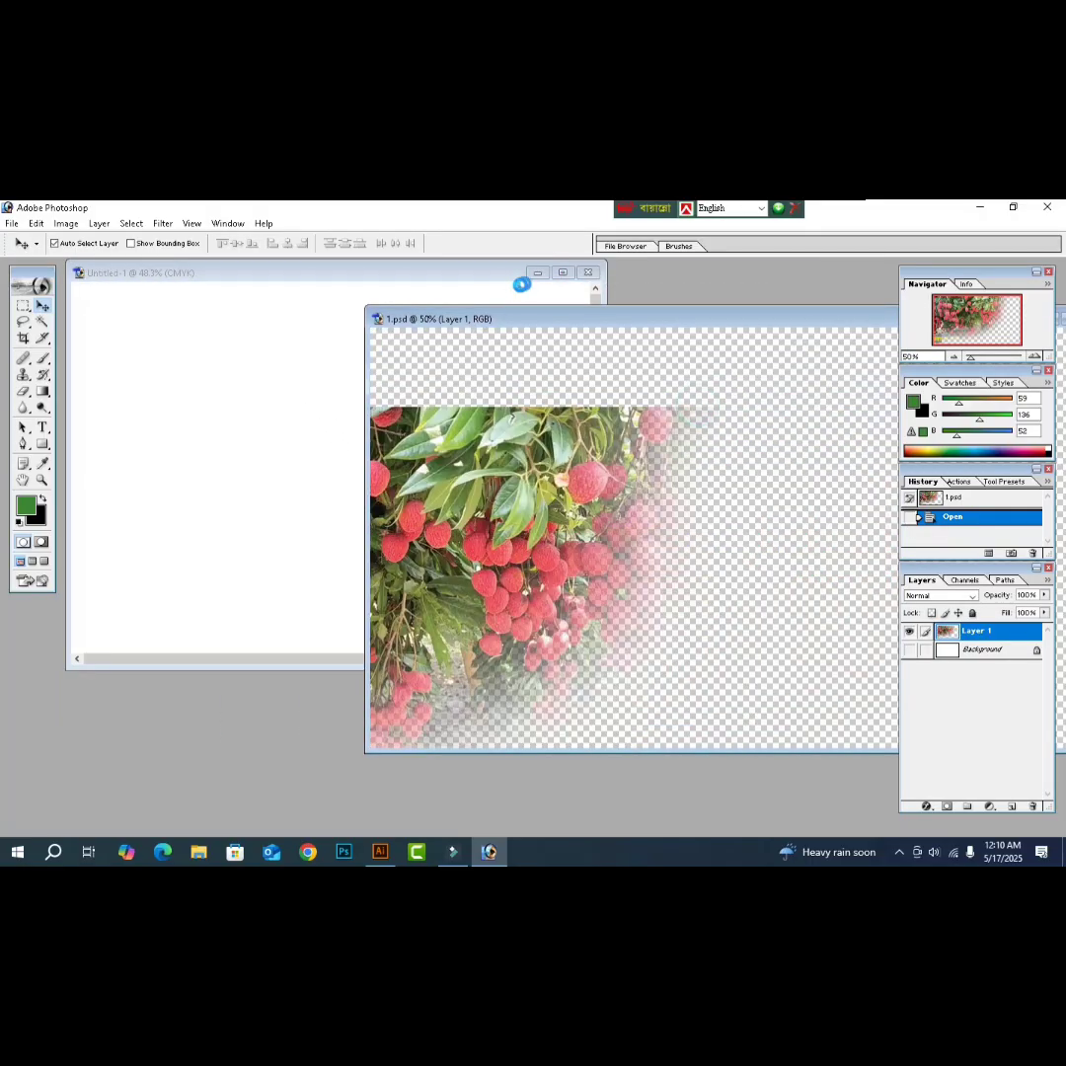
left_click(562, 273)
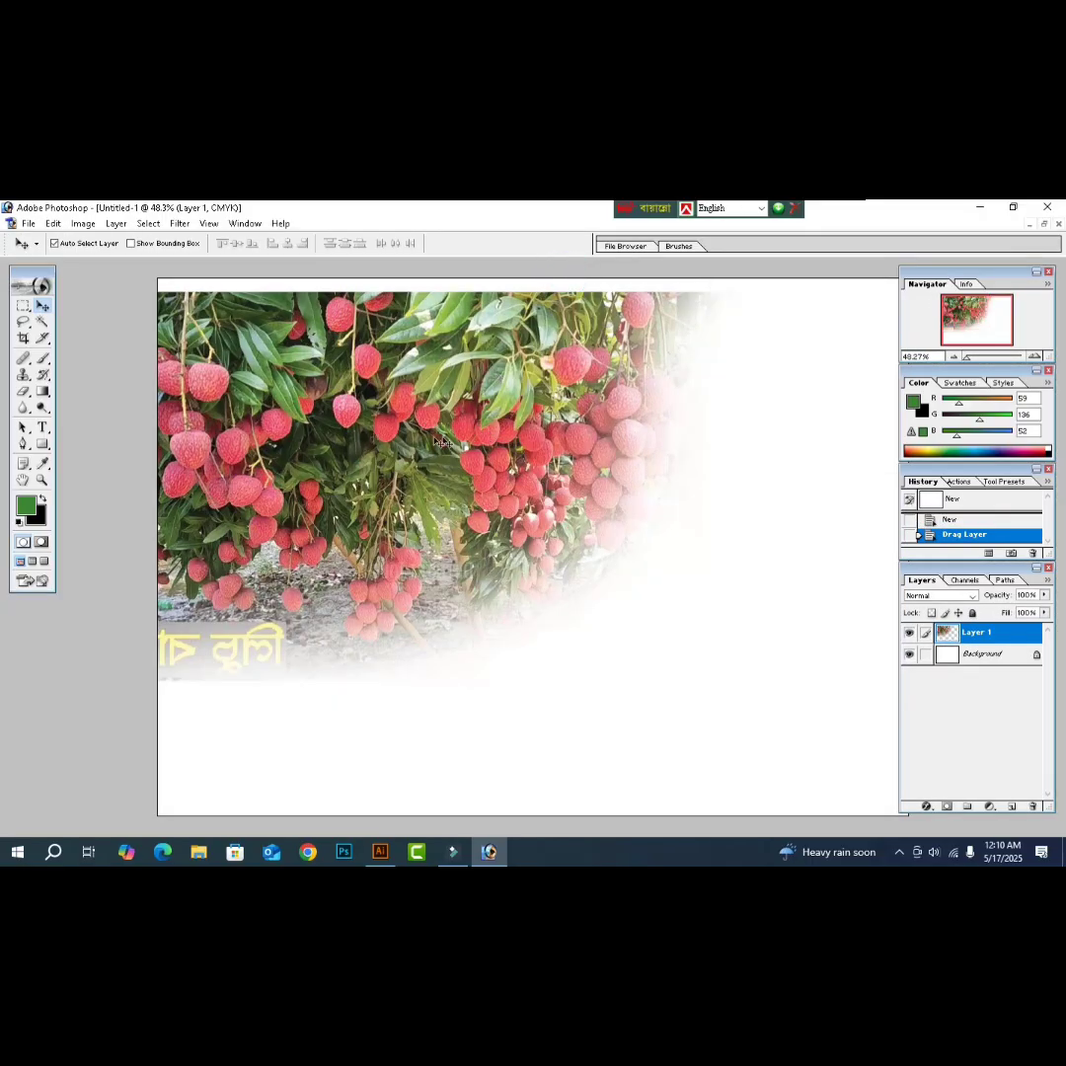
- Move the litchi tree picture up against the canvas's top edge and scale it down to slightly under 90%
left_click_drag(441, 444, 430, 423)
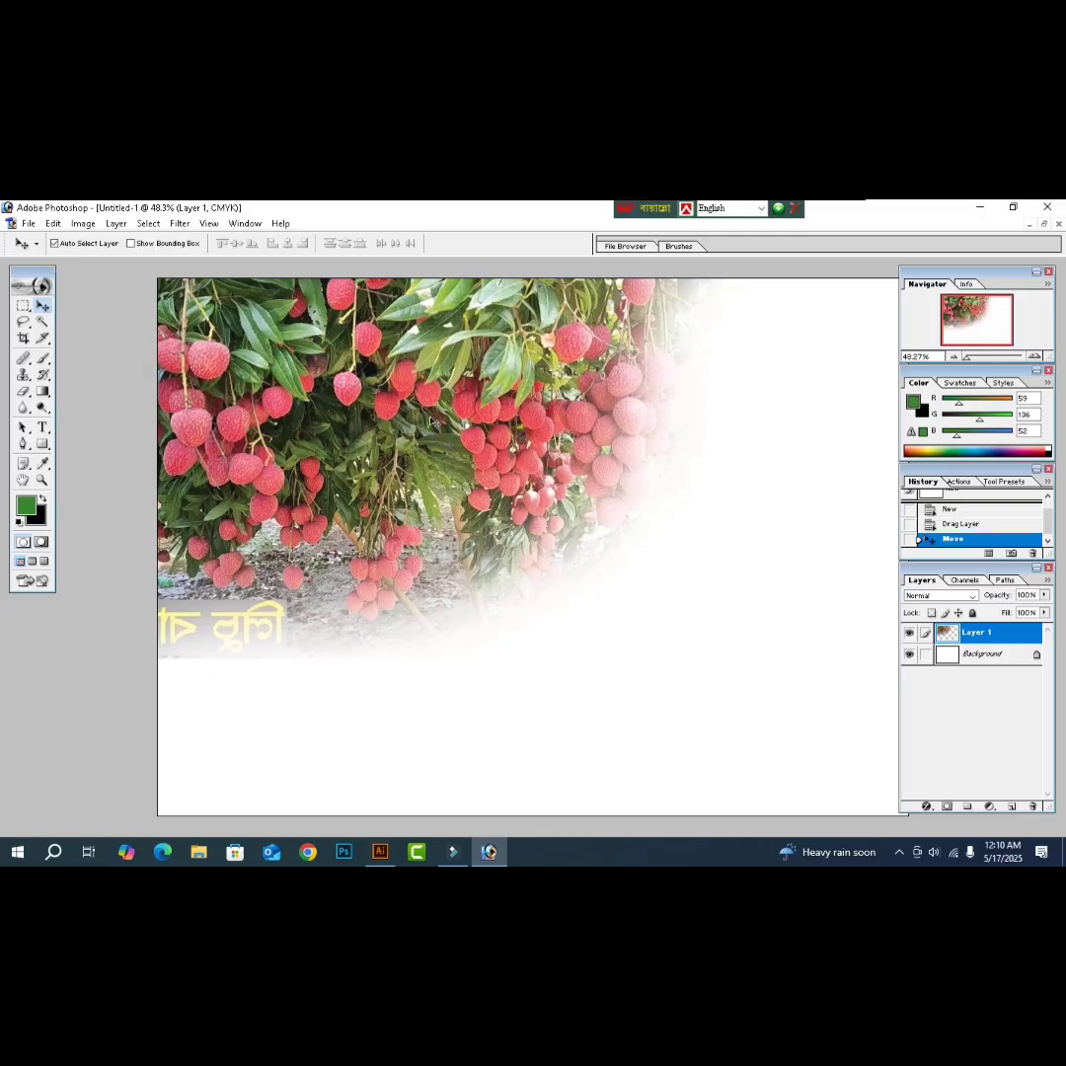
key("ctrl+t")
key("ctrl+minus")
key("ctrl+minus")
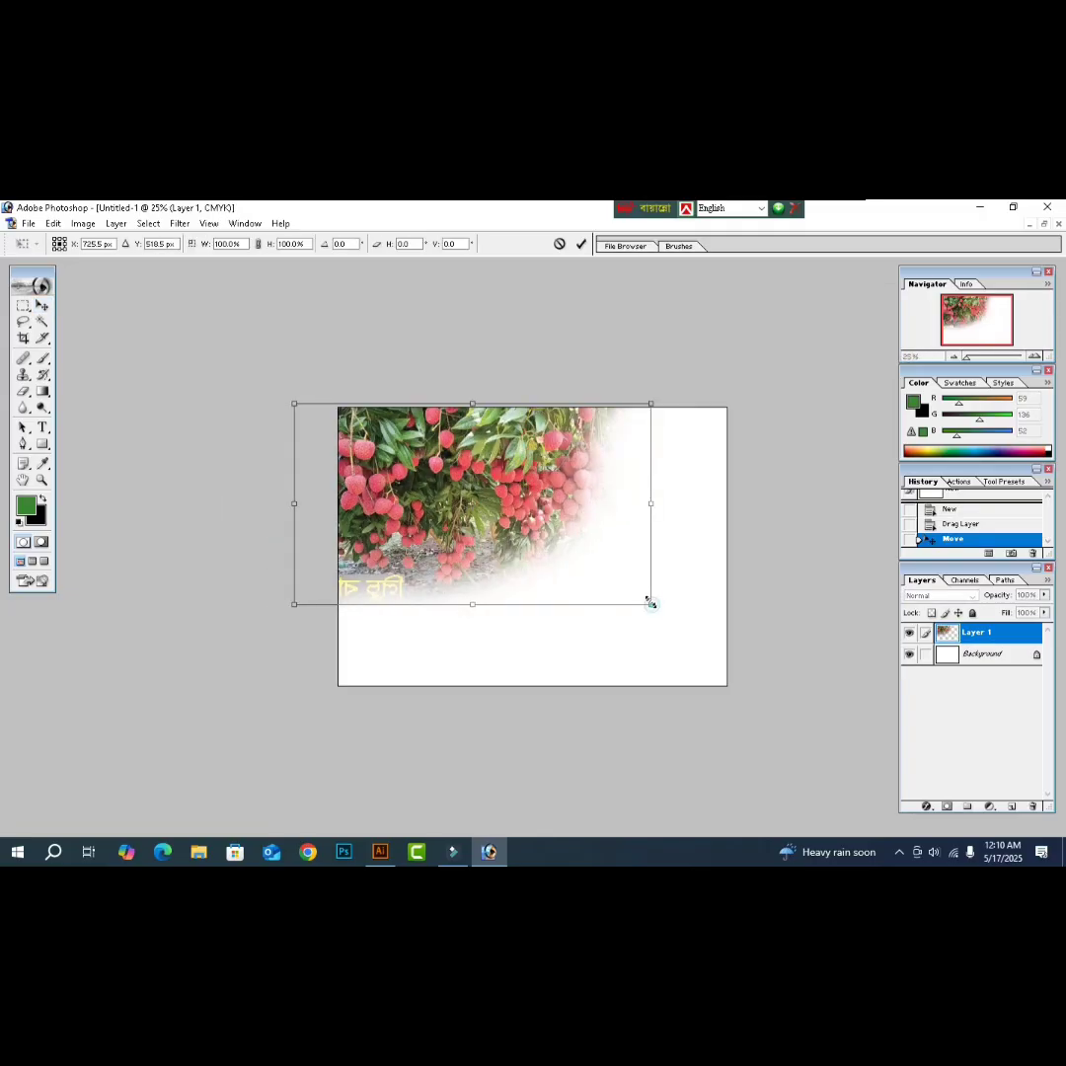
left_click_drag(651, 603, 614, 583)
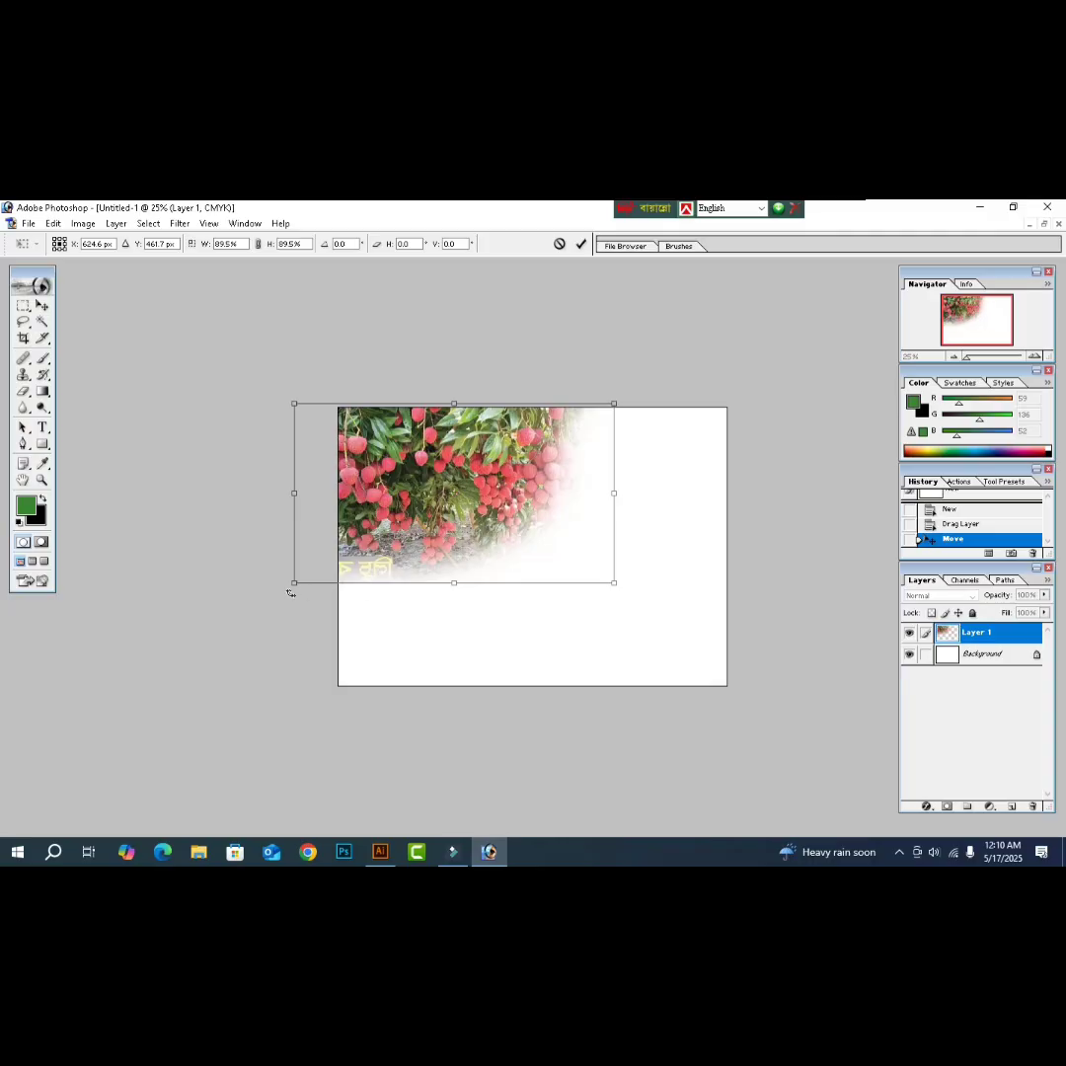
mouse_move(293, 584)
left_mouse_down()
mouse_move(317, 570)
mouse_move(293, 580)
left_mouse_up()
key("Return")
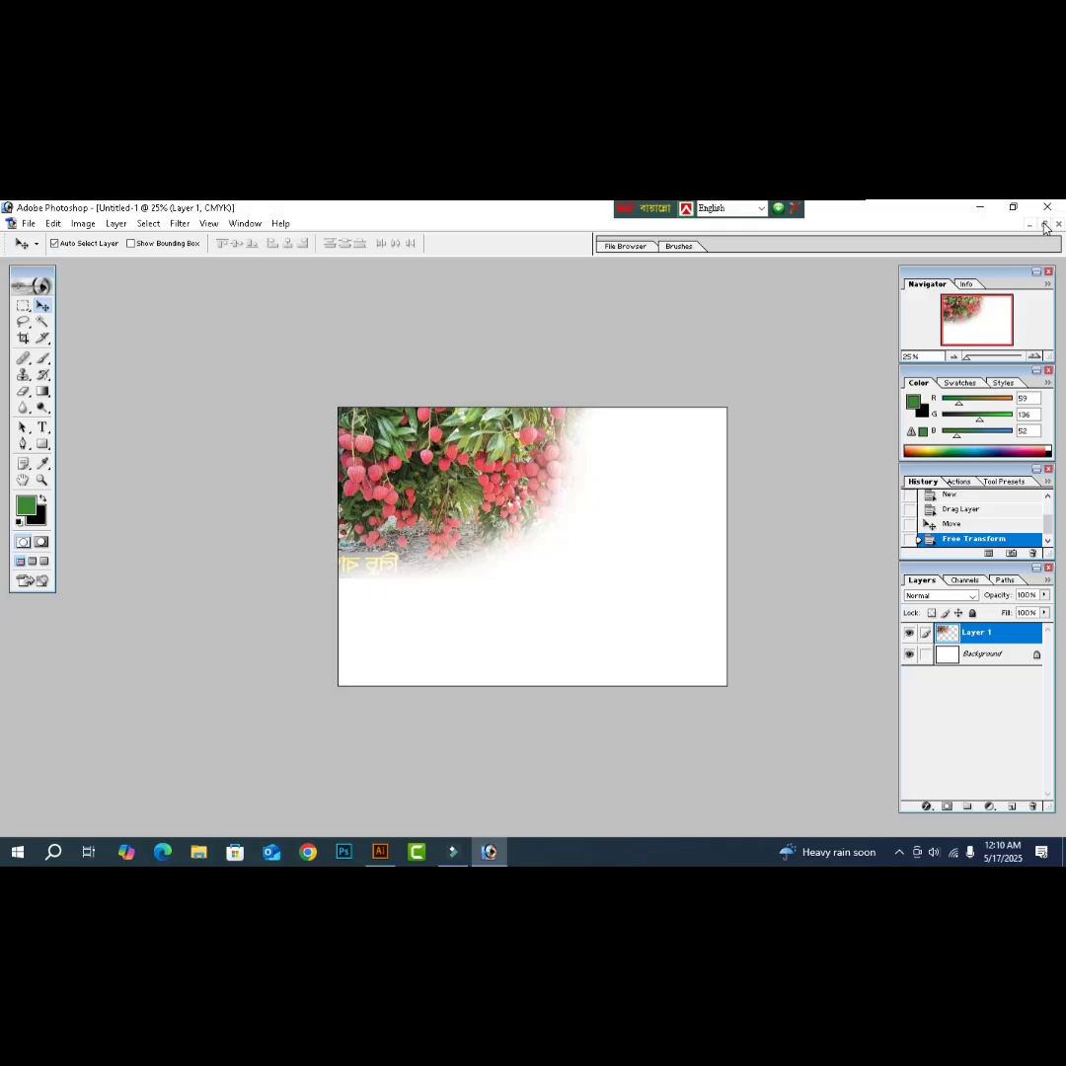
- Open 3.psd from the lico folder and copy its picture of the litchi farmer with the basket into the 7 × 5 inch document
key("ctrl+o")
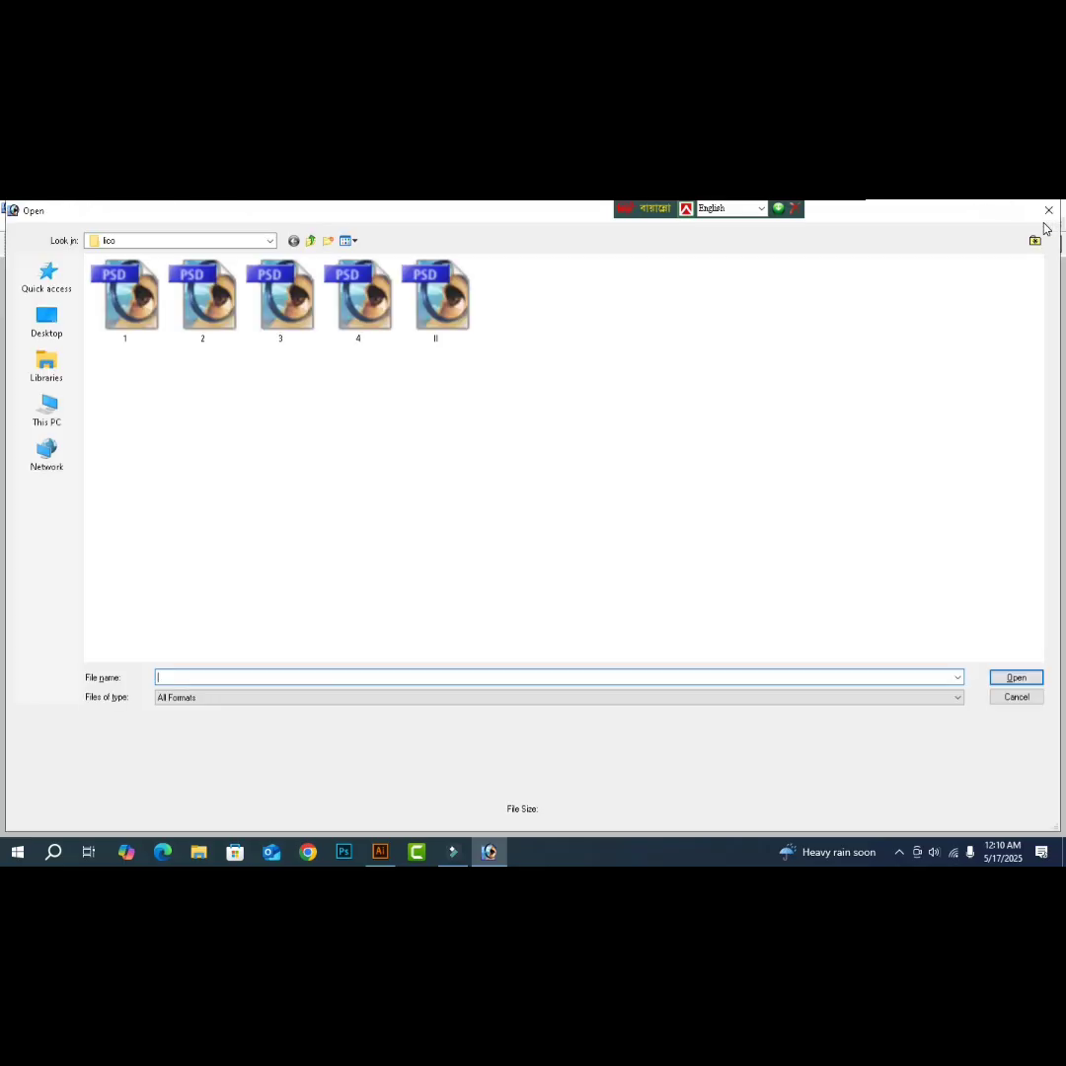
left_click(221, 298)
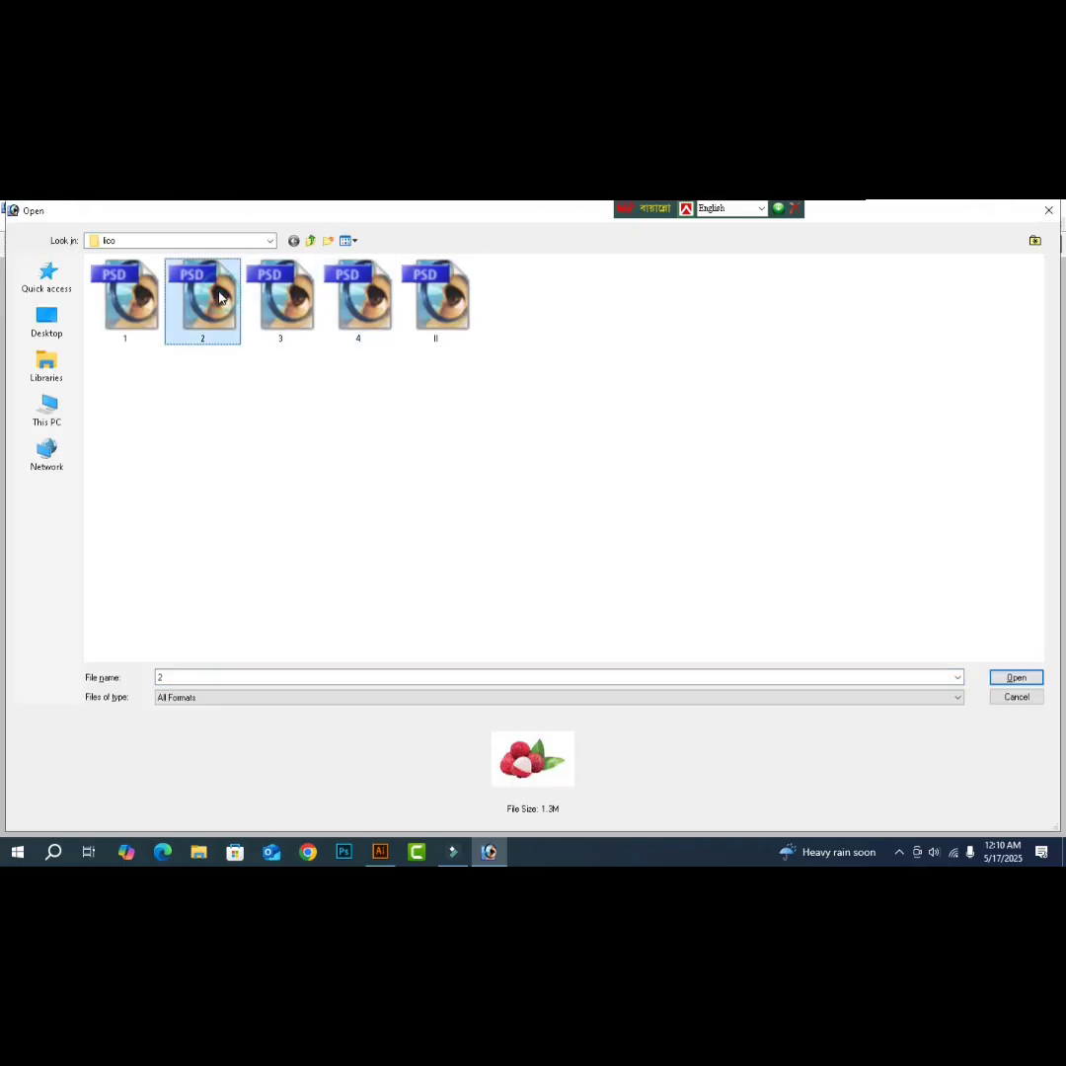
left_click(285, 299)
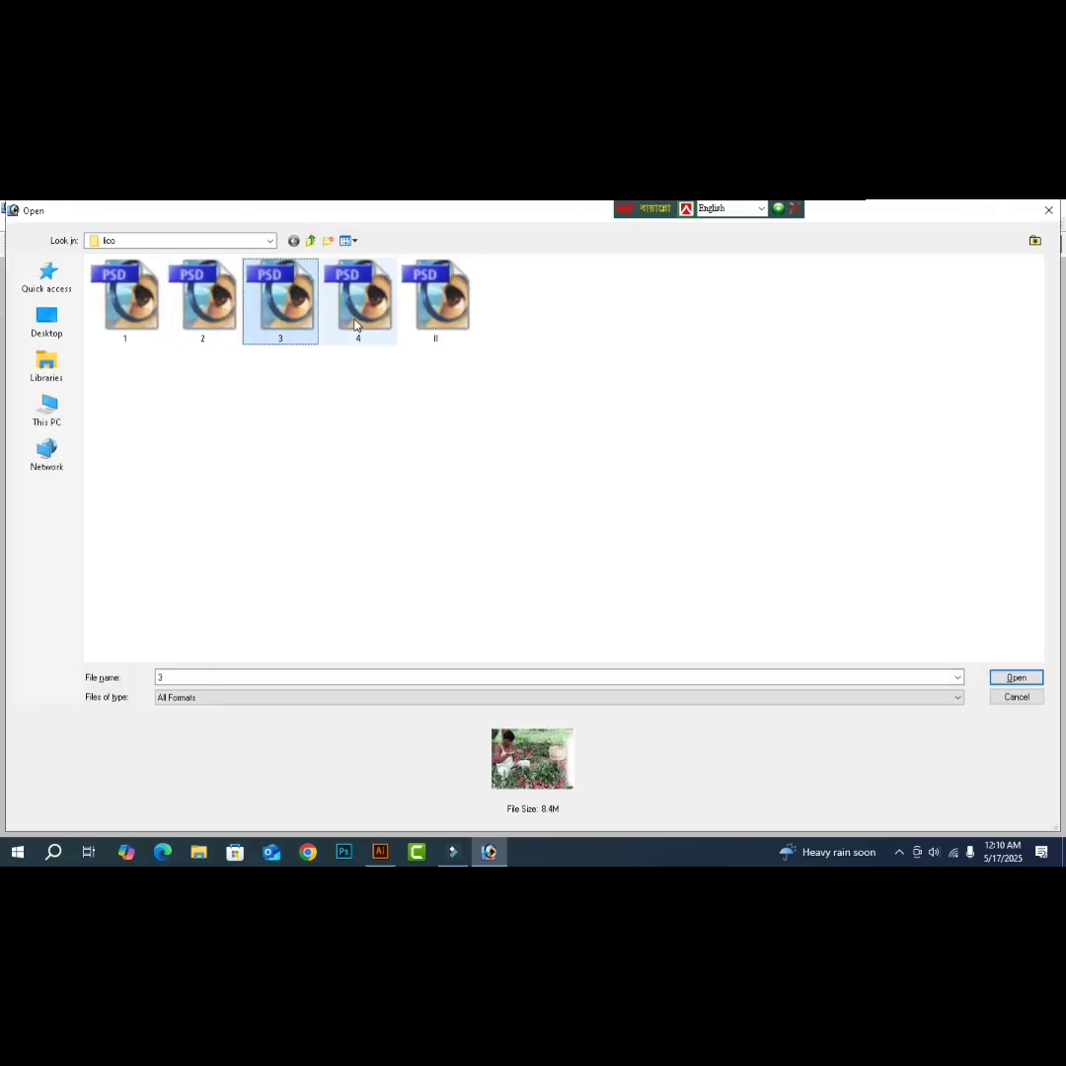
double_click(275, 332)
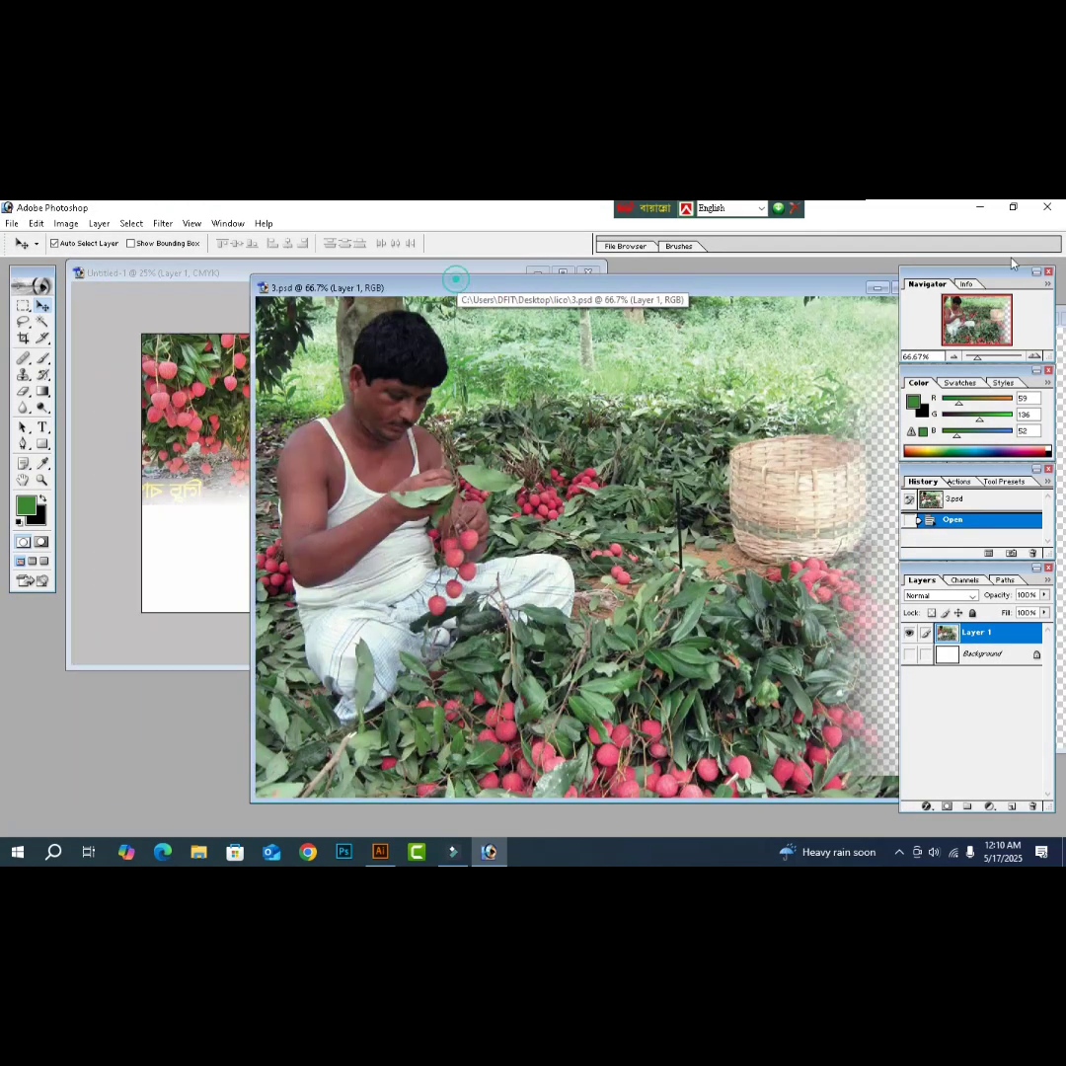
left_click_drag(455, 280, 849, 254)
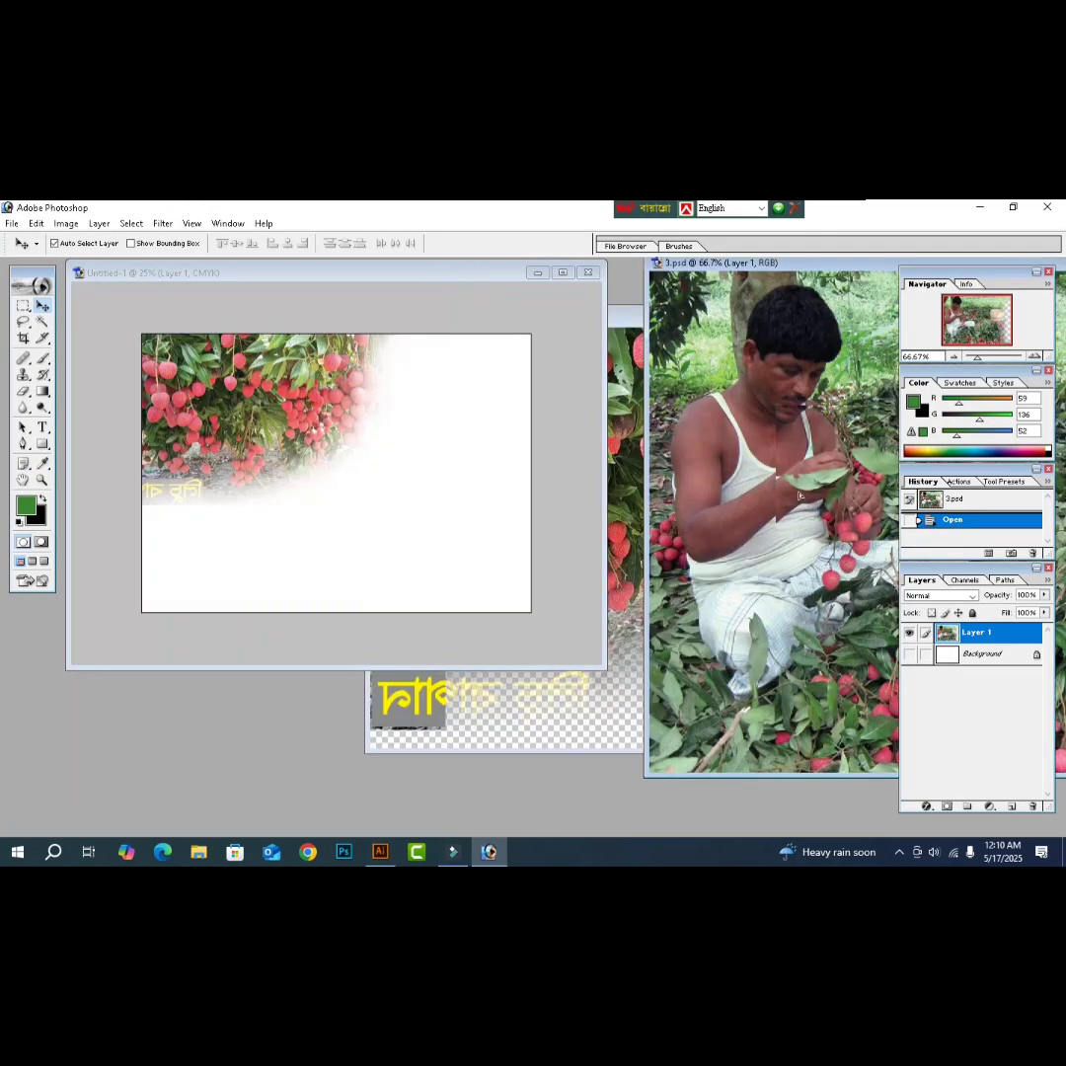
left_click_drag(817, 500, 303, 508)
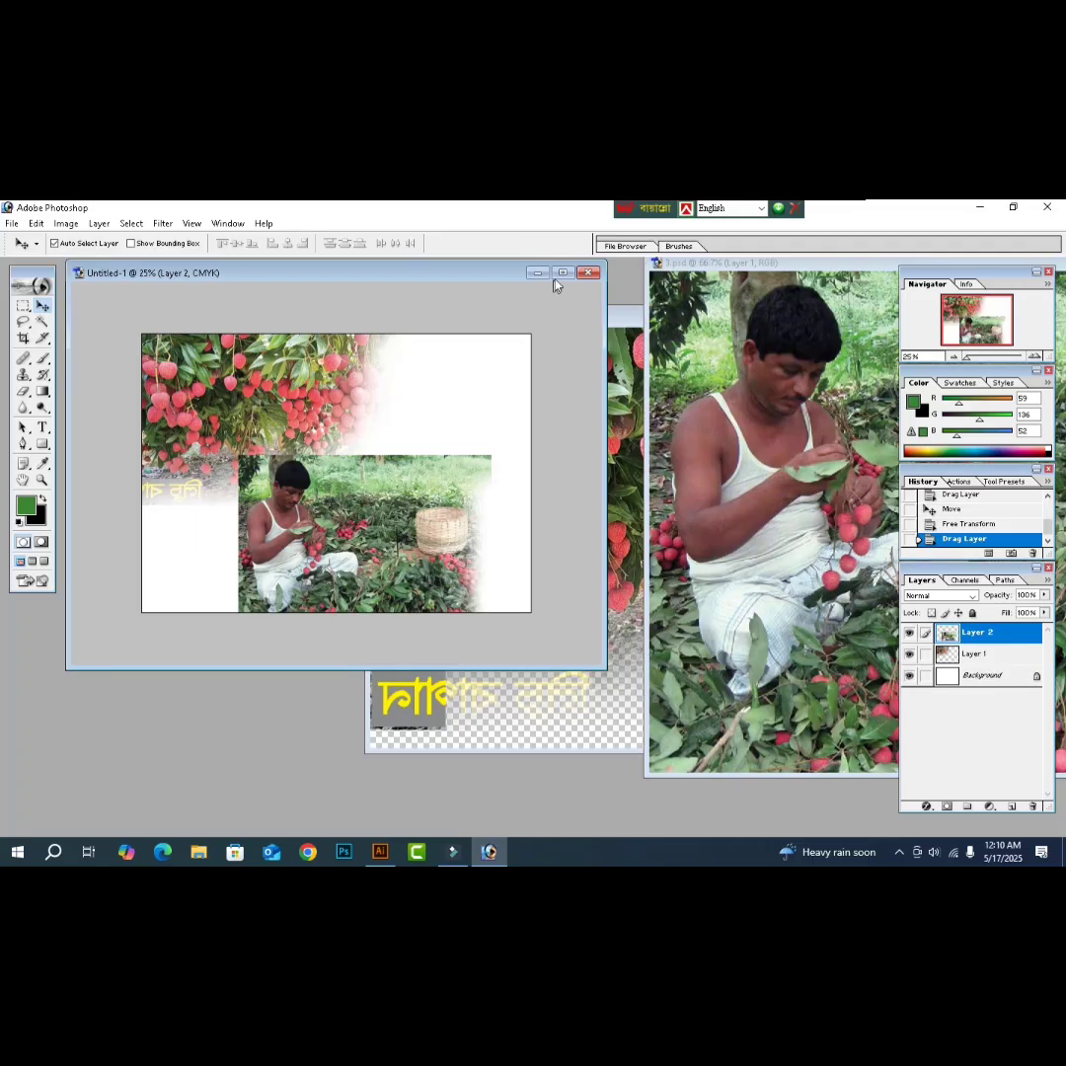
left_click(562, 273)
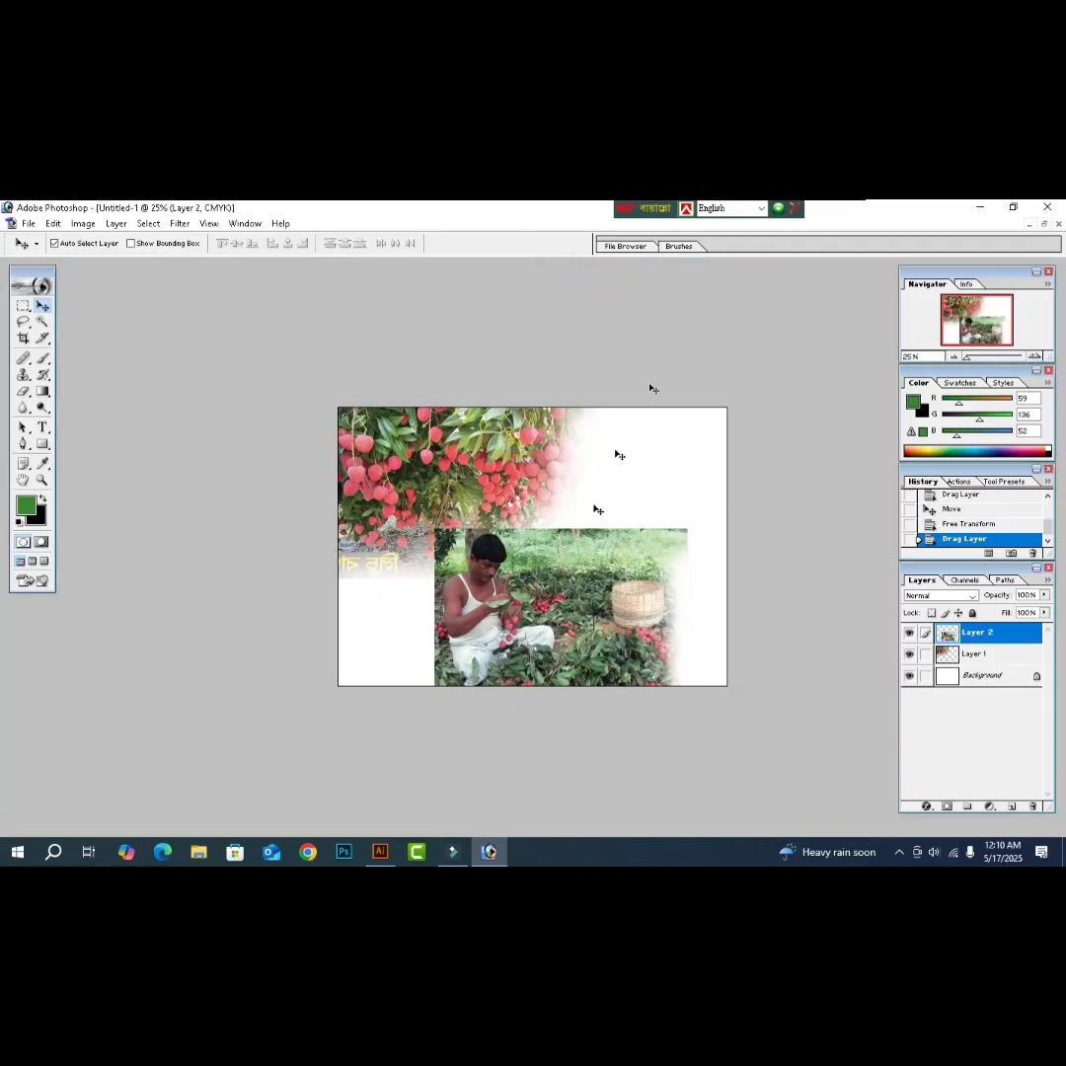
- Place the farmer picture in the canvas's lower-left area and send its layer behind the litchi tree picture
left_click_drag(510, 613, 410, 604)
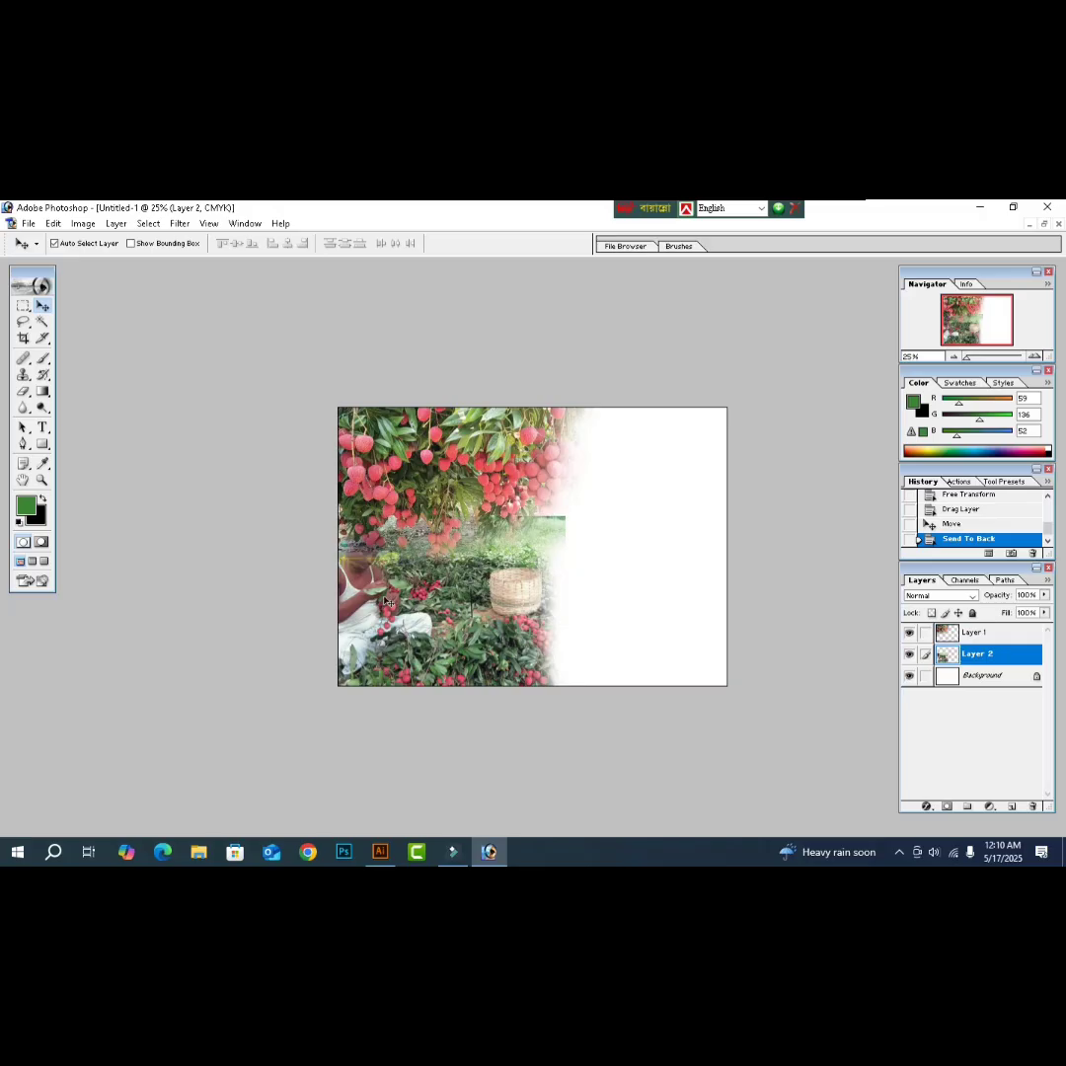
left_click_drag(391, 589, 393, 591)
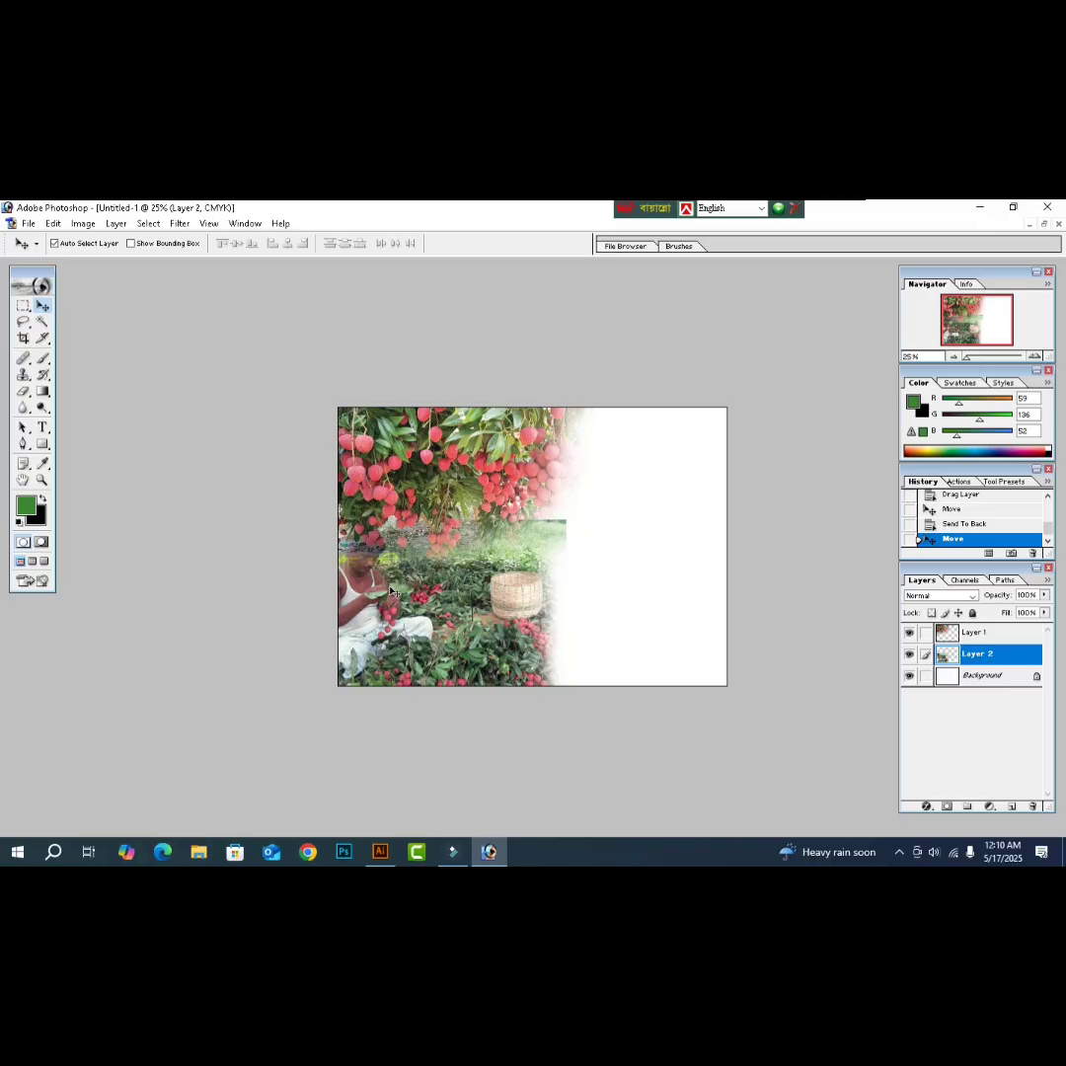
left_click_drag(441, 614, 433, 593)
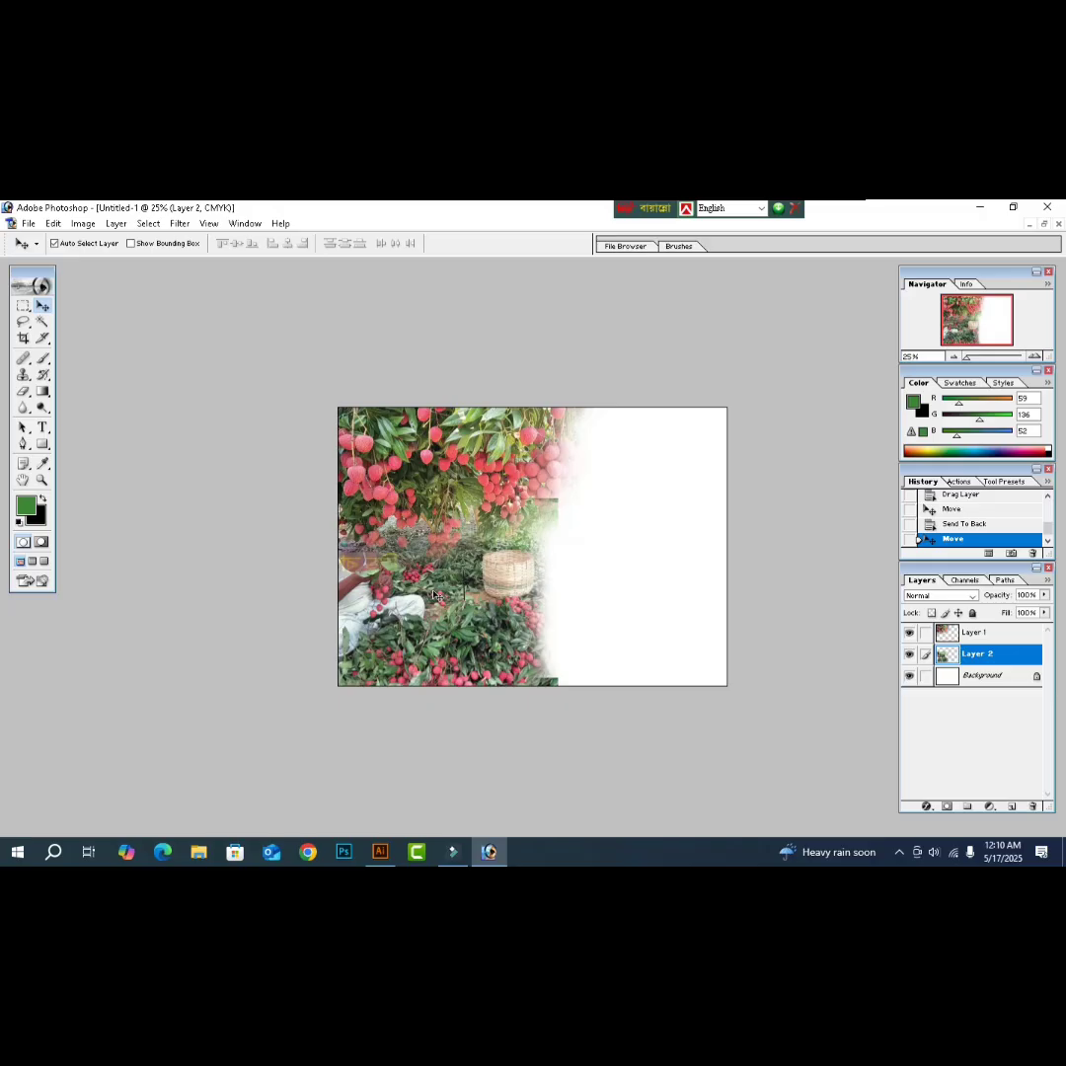
- Open 4.psd from the lico folder and copy the cut-out man in the white panjabi into the lower-left area of the 7 × 5 inch document
key("ctrl+o")
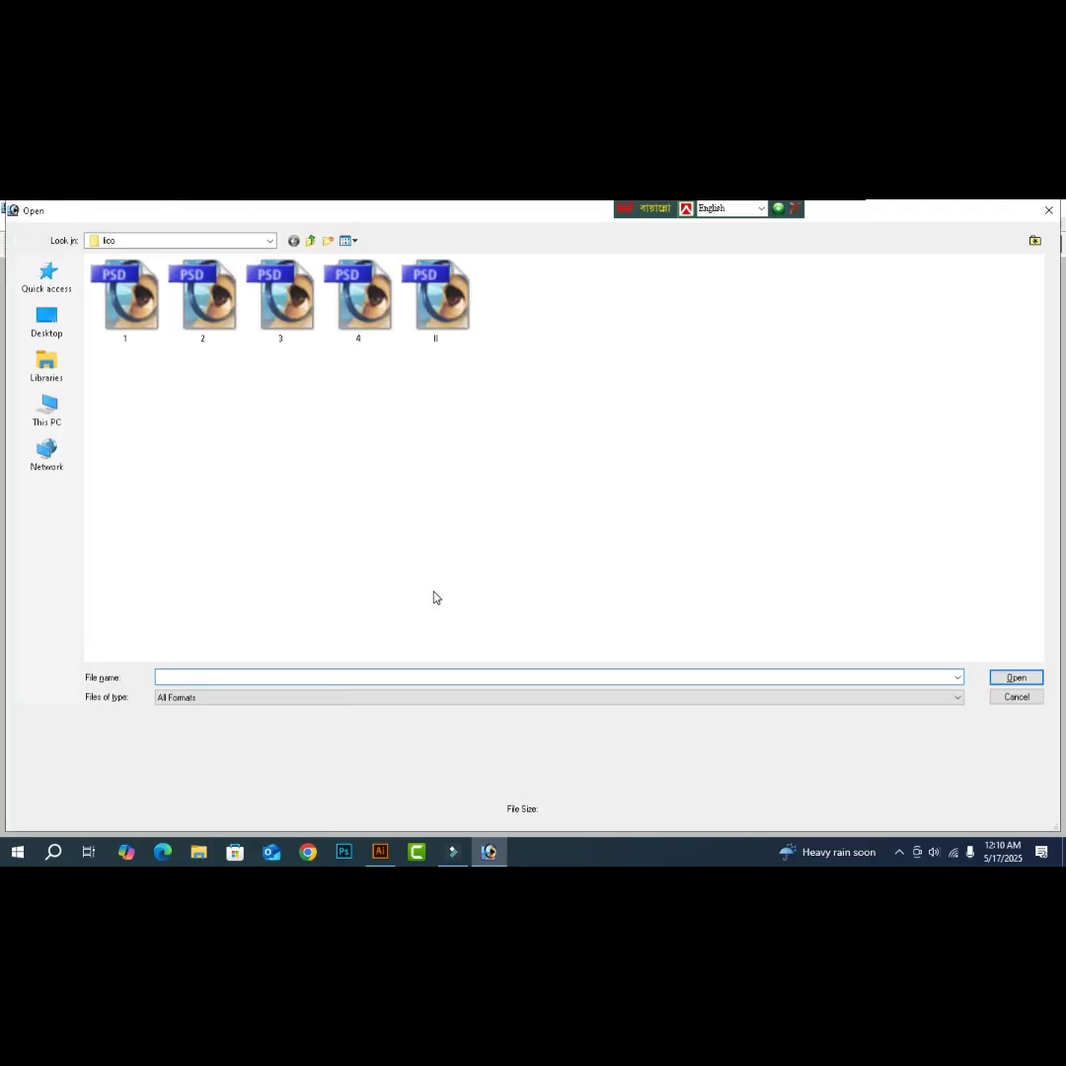
left_click(361, 341)
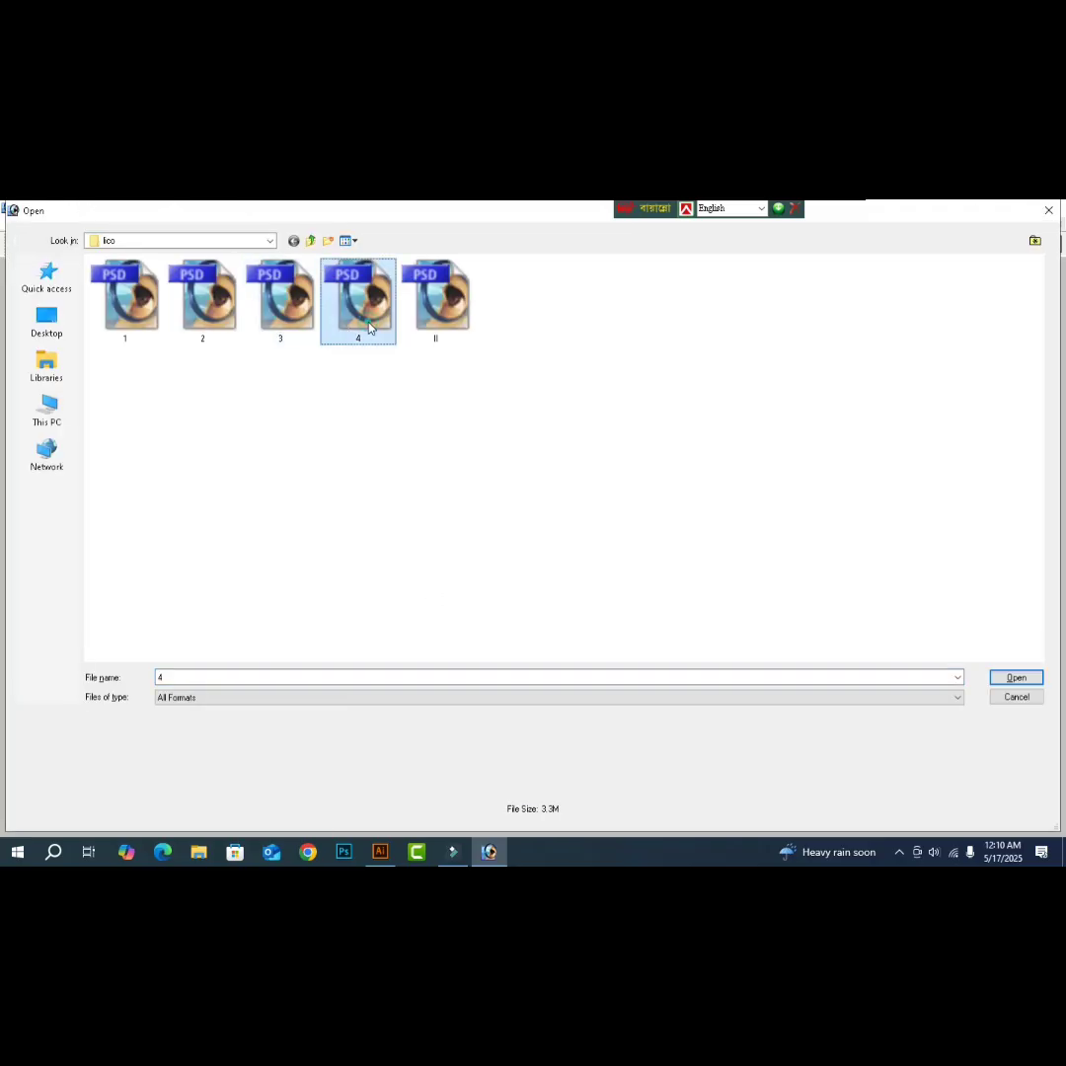
double_click(360, 346)
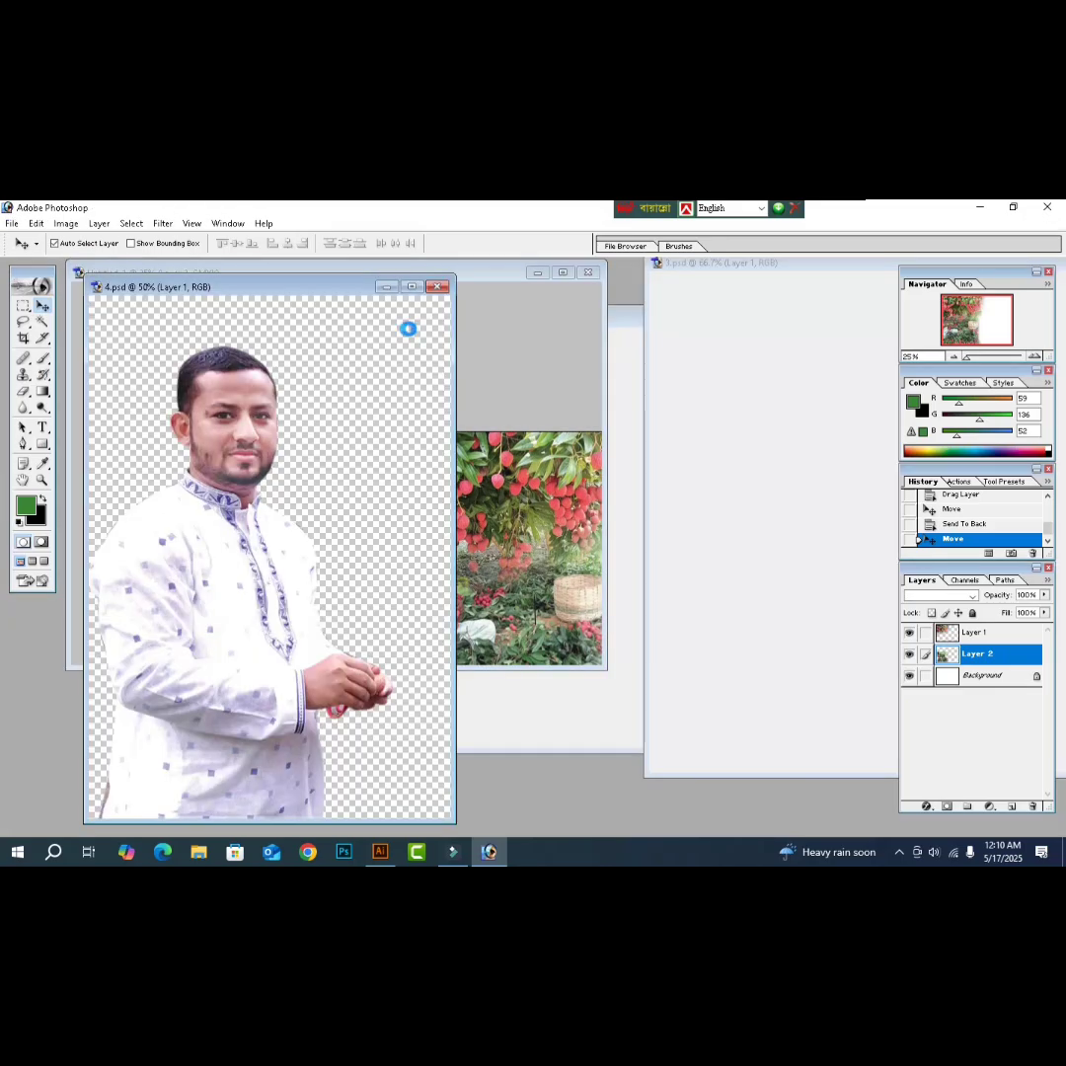
left_click_drag(284, 294, 714, 267)
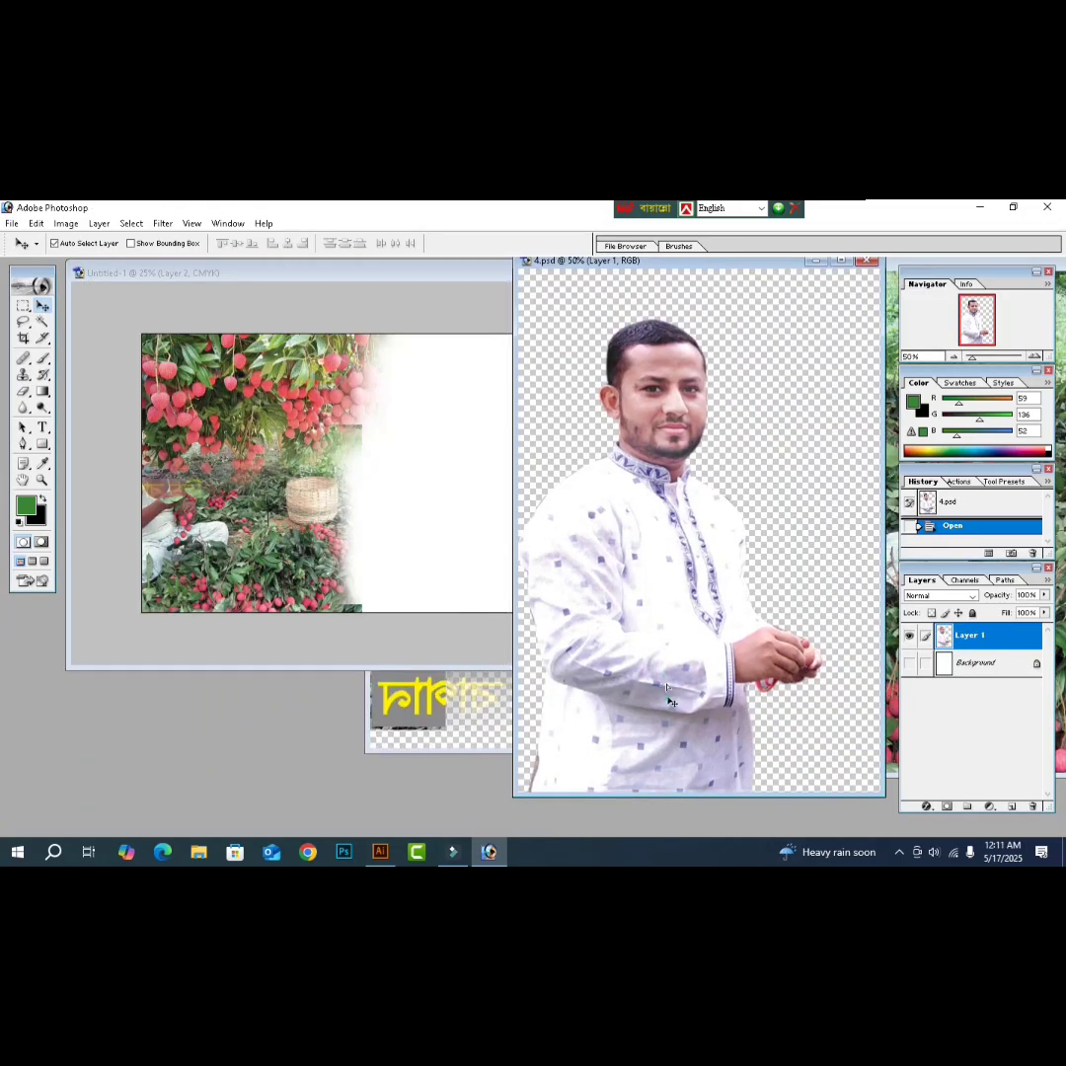
left_click_drag(558, 577, 191, 463)
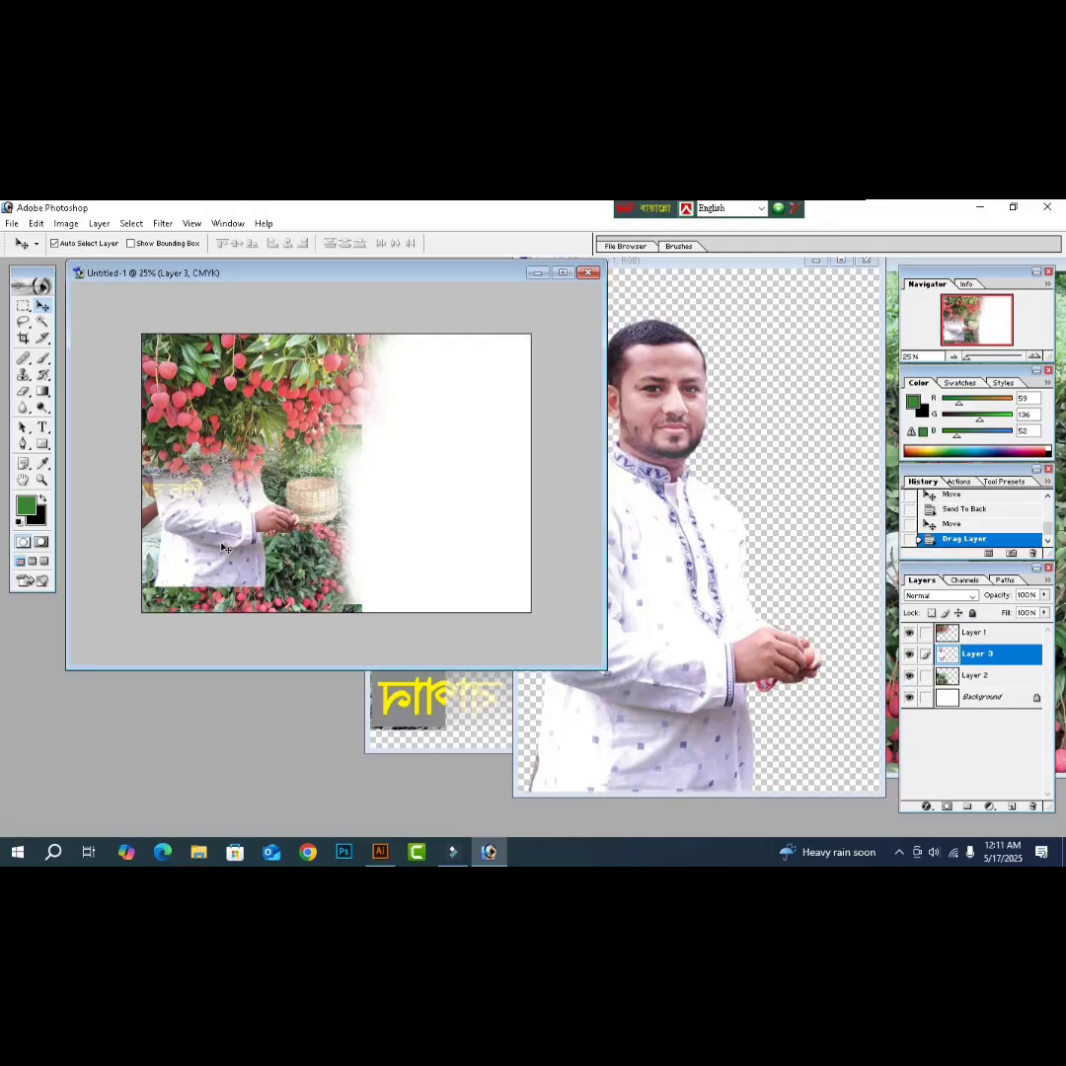
left_click(564, 273)
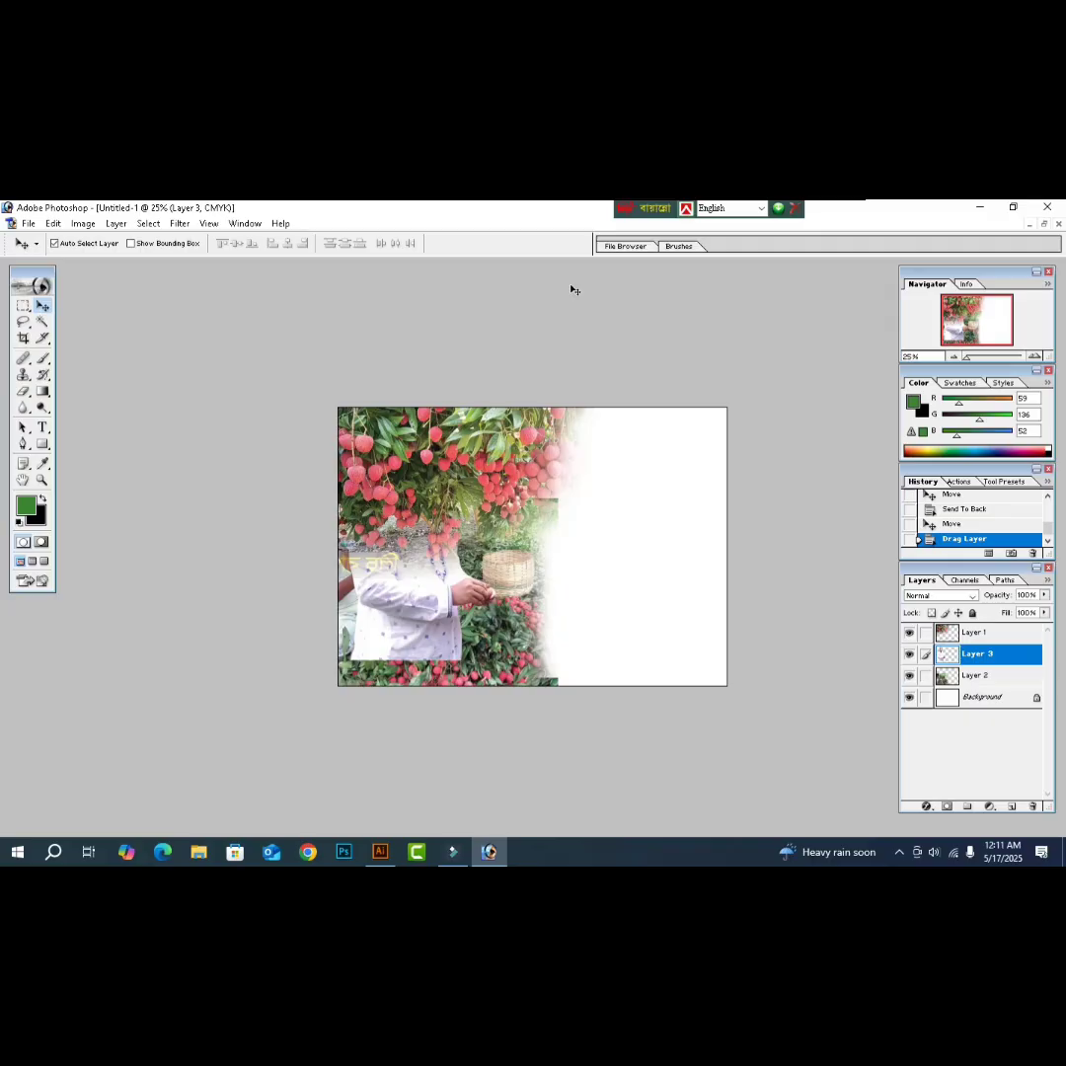
- Bring the man in the white panjabi in front of all layers and move him down into the canvas's lower-left corner
key("ctrl+shift+bracketright")
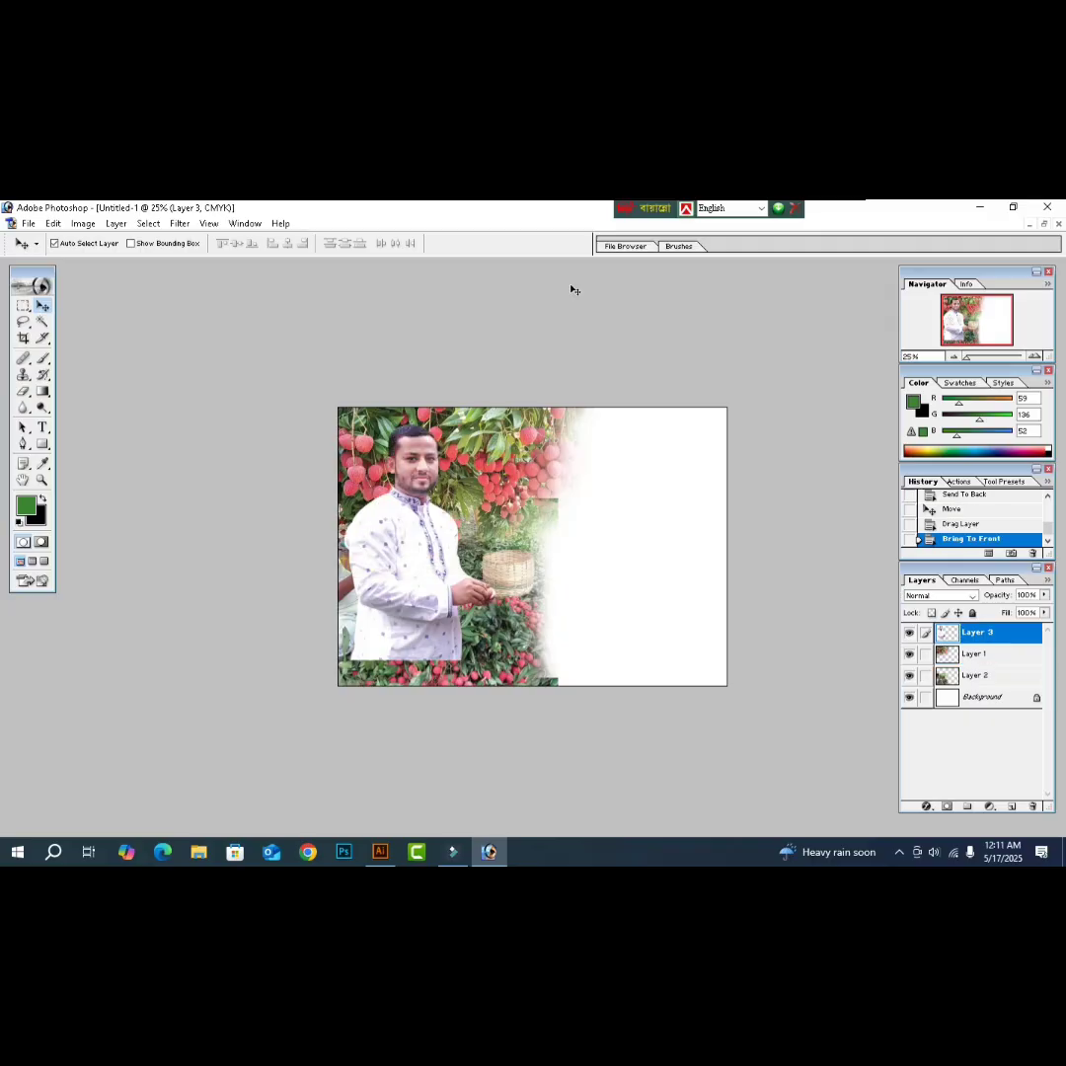
left_click_drag(419, 593, 409, 615)
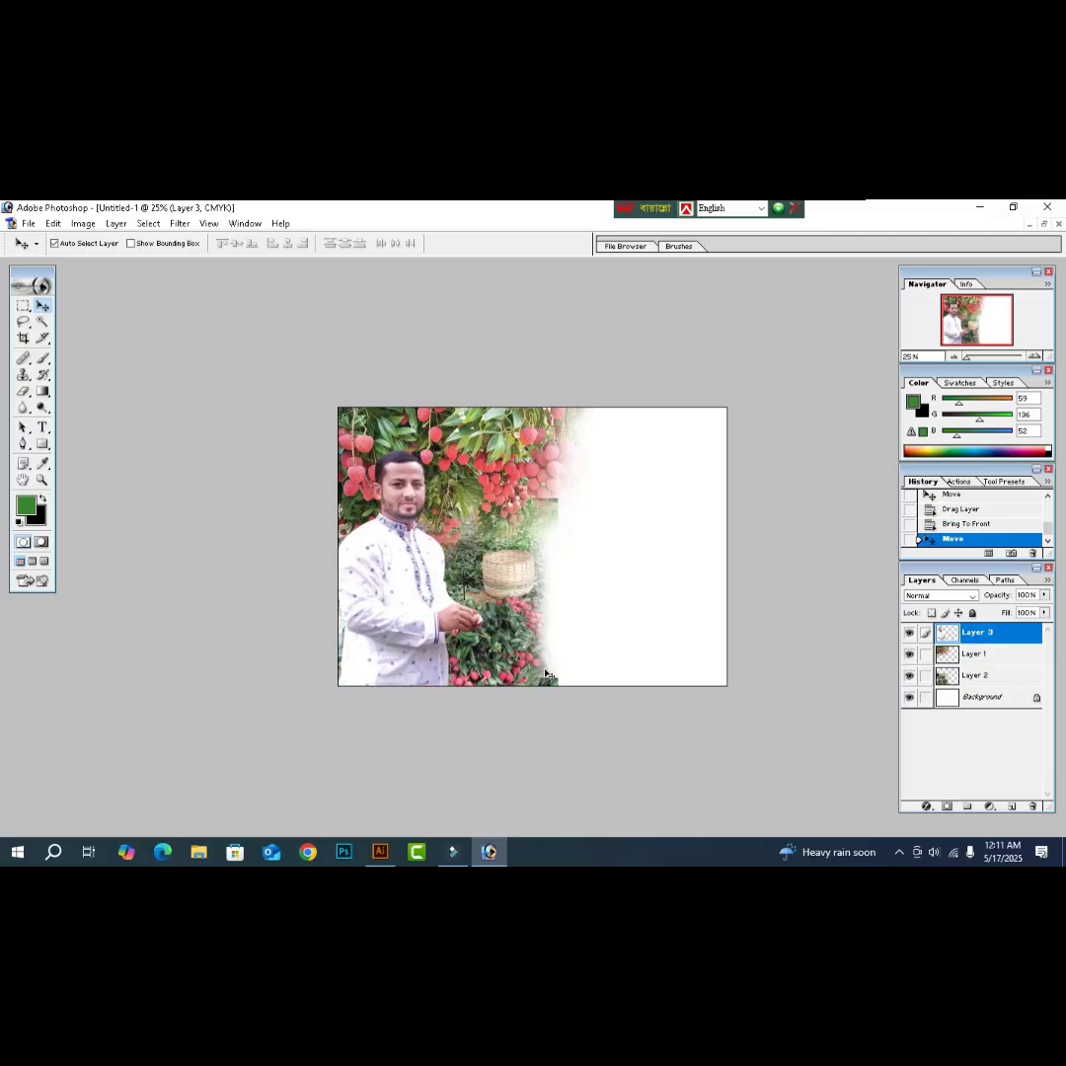
- Scale the farmer-and-basket picture up to about 146% and shift it slightly right so the basket sits beside the man's hands
left_click(433, 565)
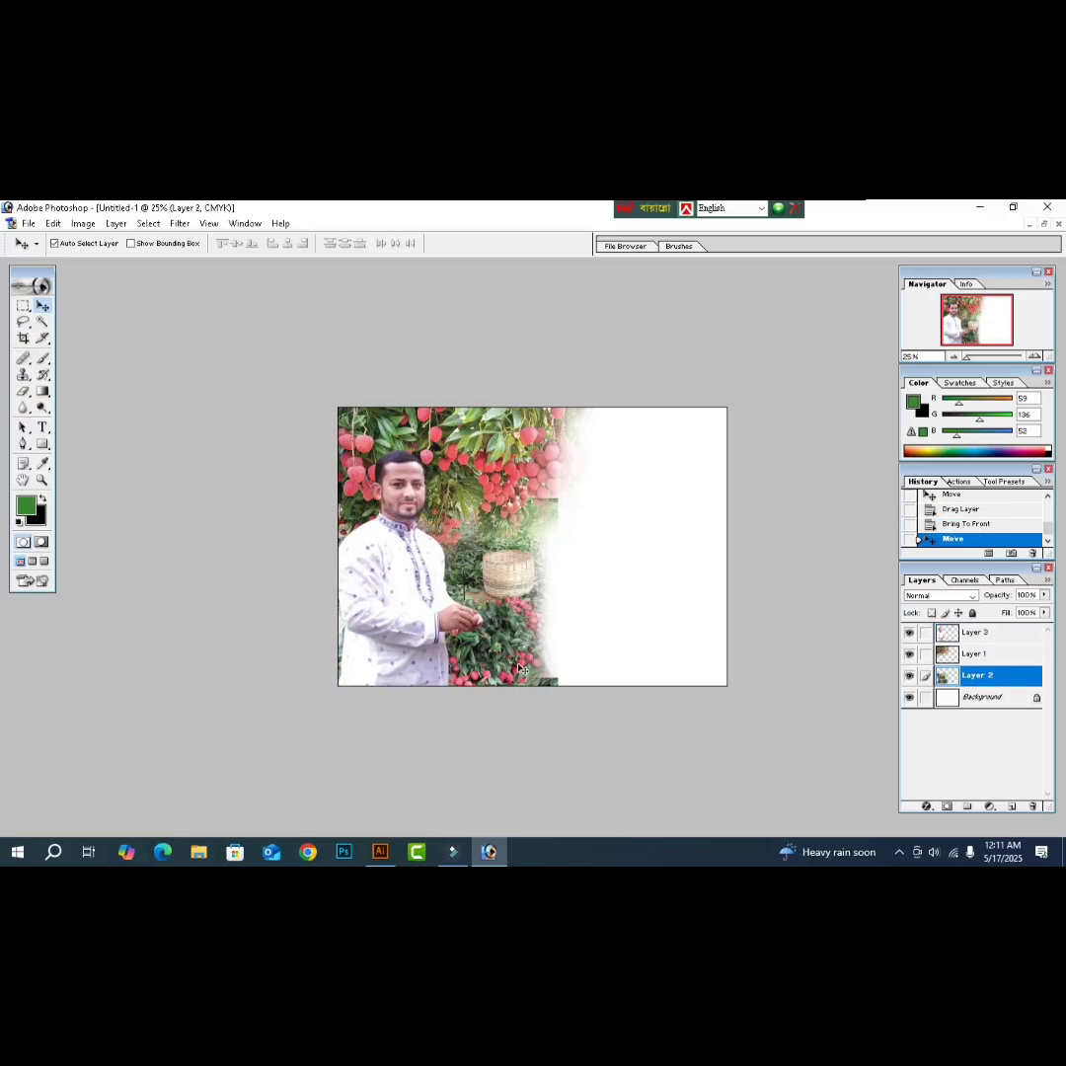
key("ctrl+t")
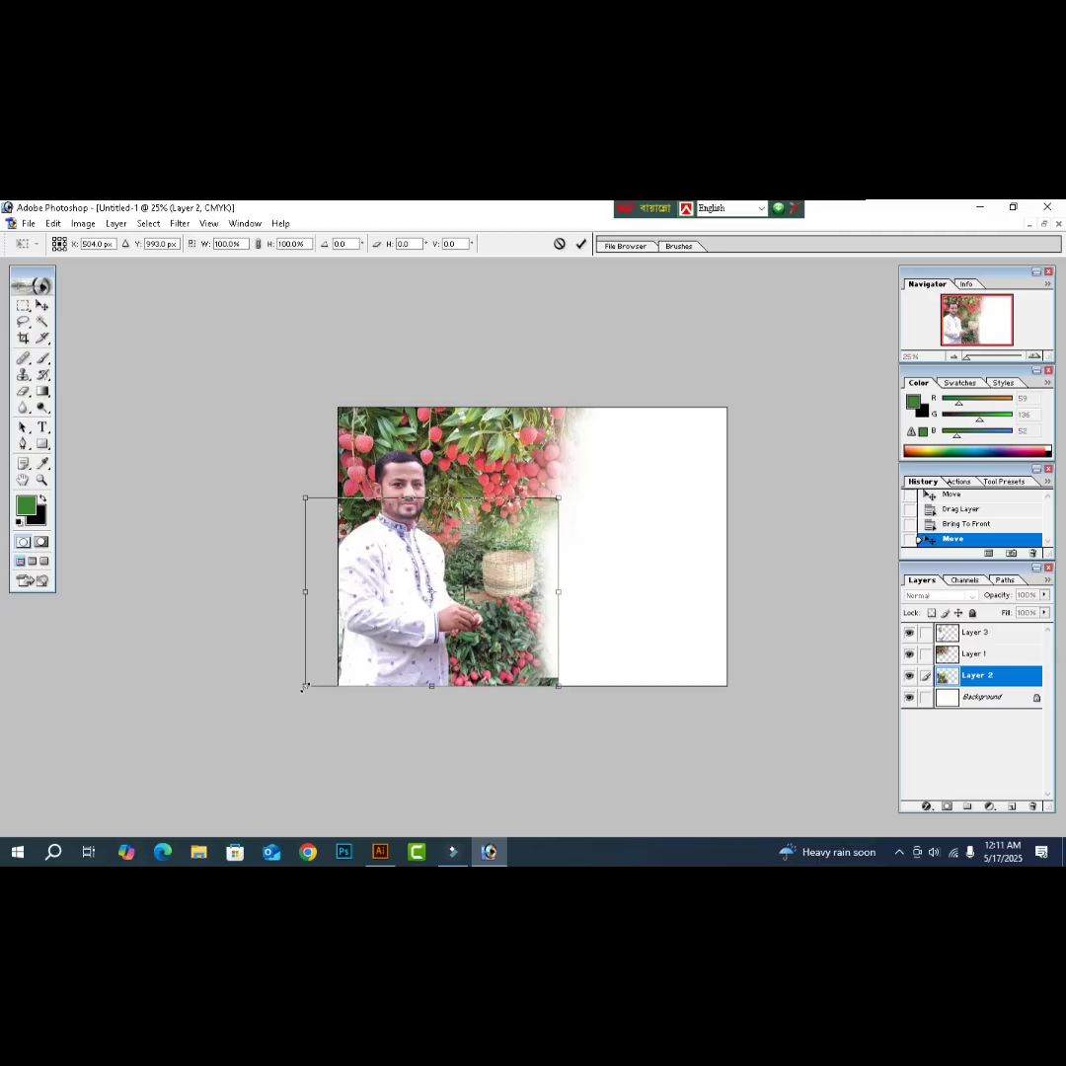
left_click_drag(305, 688, 228, 741)
left_click_drag(233, 501, 197, 464)
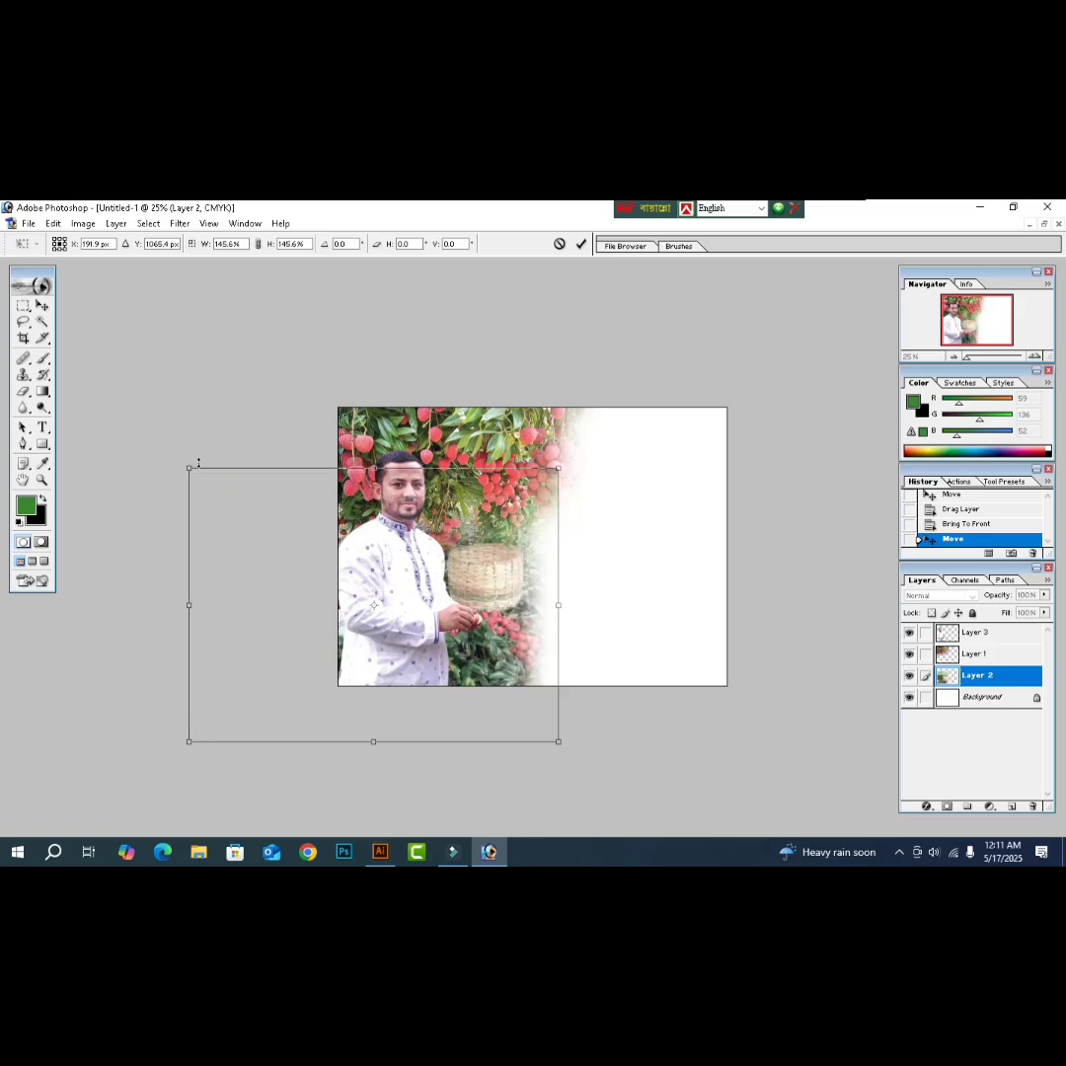
key("Return")
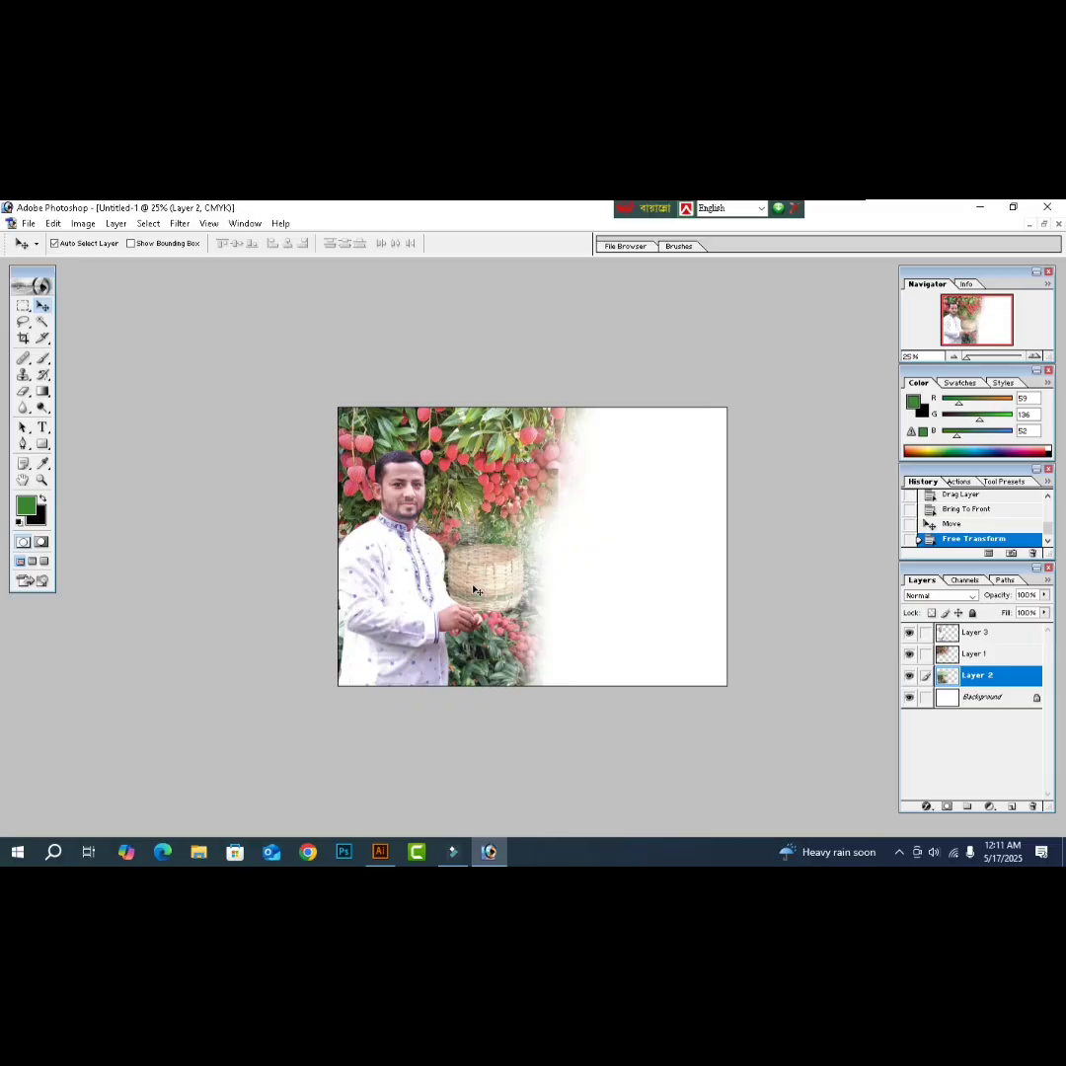
mouse_move(472, 587)
left_mouse_down()
mouse_move(493, 565)
mouse_move(490, 588)
left_mouse_up()
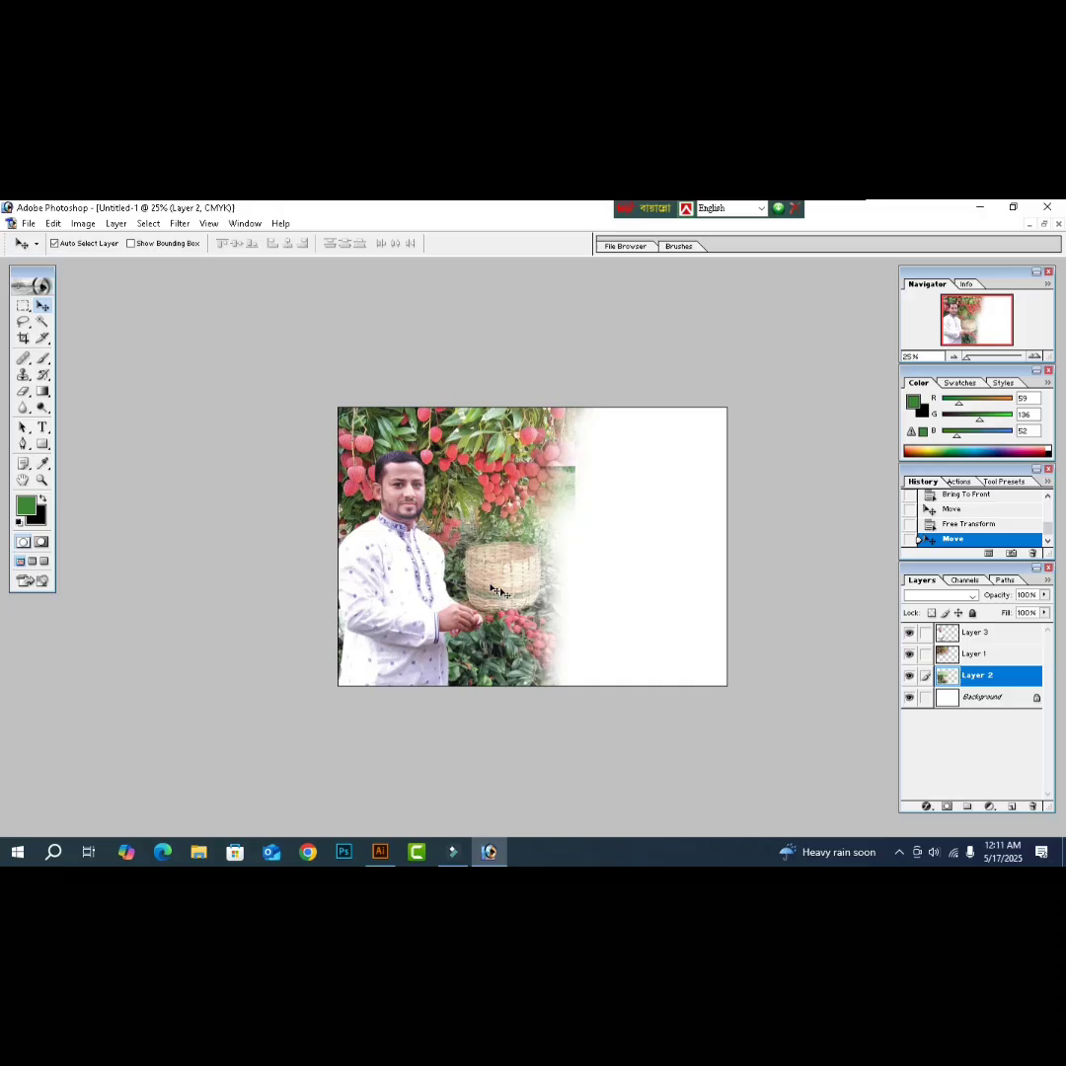
left_click(649, 617)
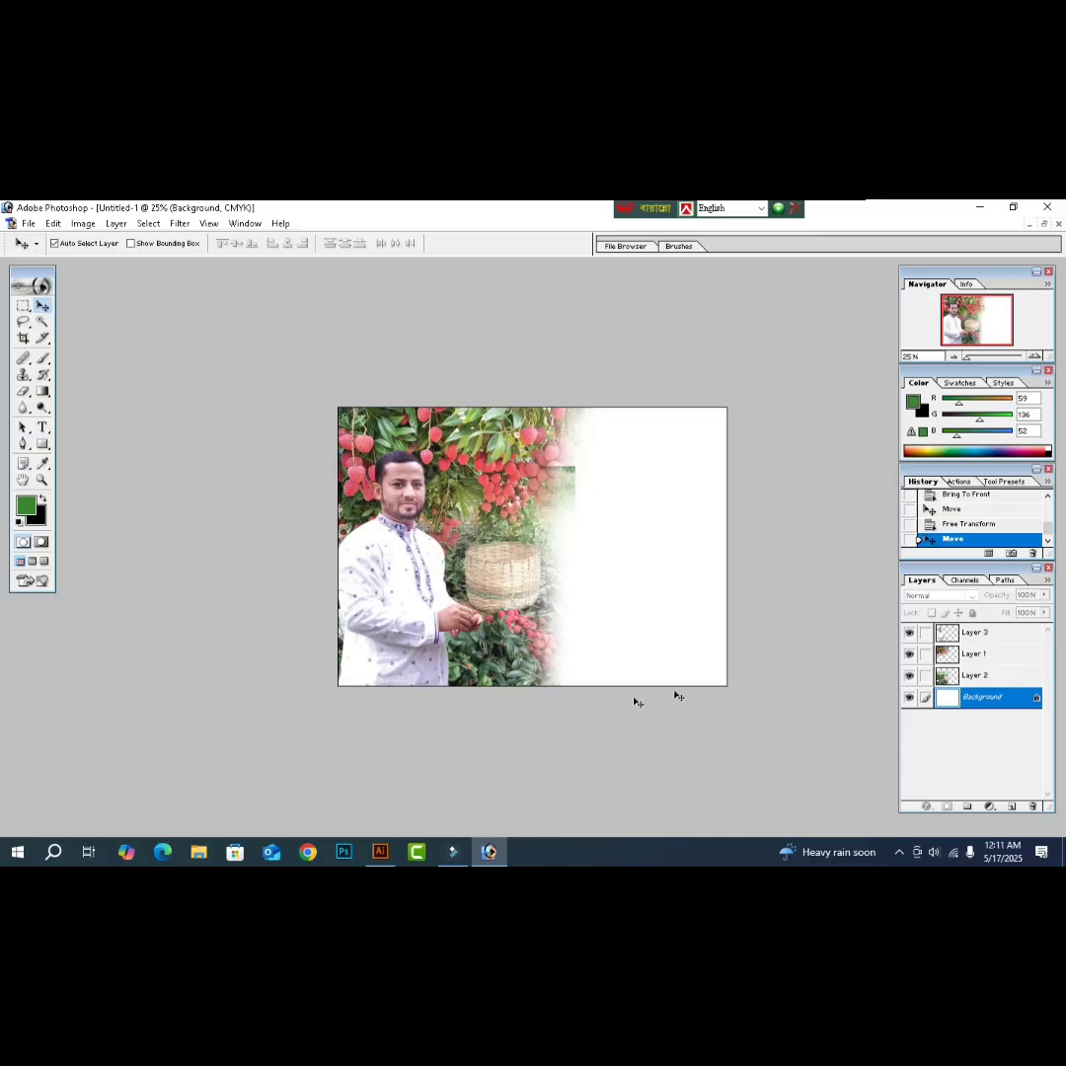
- Duplicate the farmer-and-basket picture, flip the copy horizontally, and place it over the canvas's lower-right area
left_click(502, 647)
left_click_drag(487, 657, 602, 657)
key("ctrl+t")
right_click(592, 646)
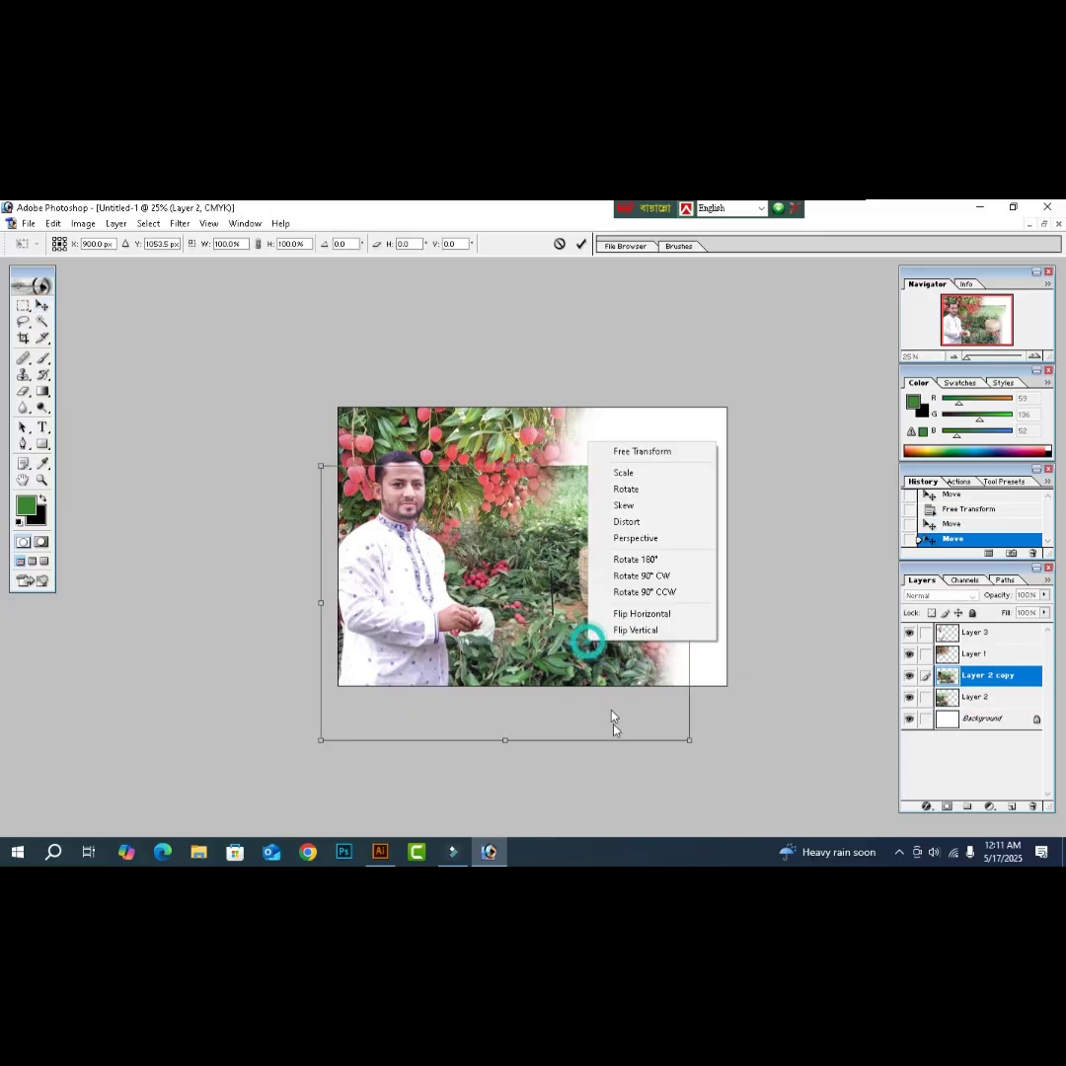
left_click(649, 614)
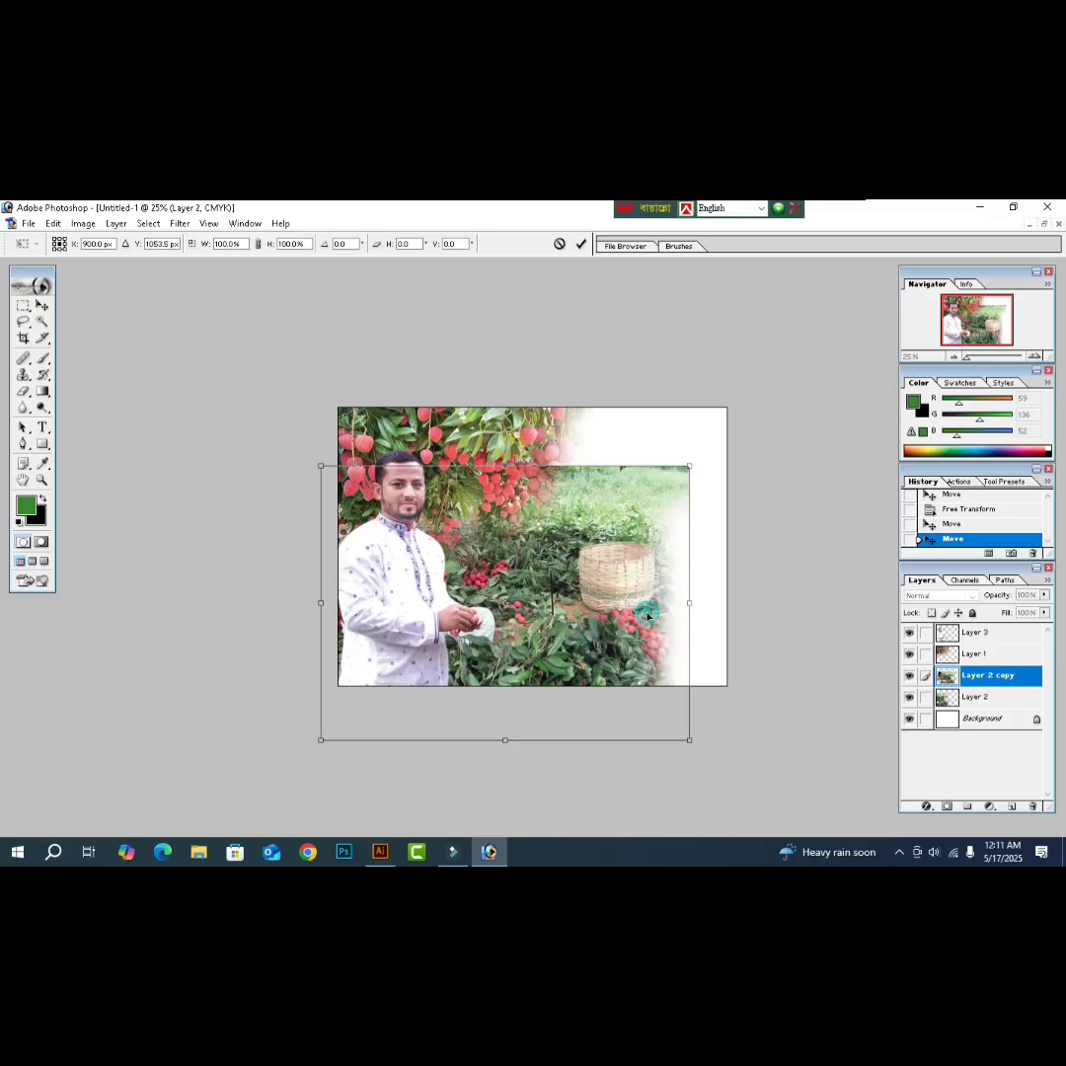
left_click_drag(628, 612, 705, 616)
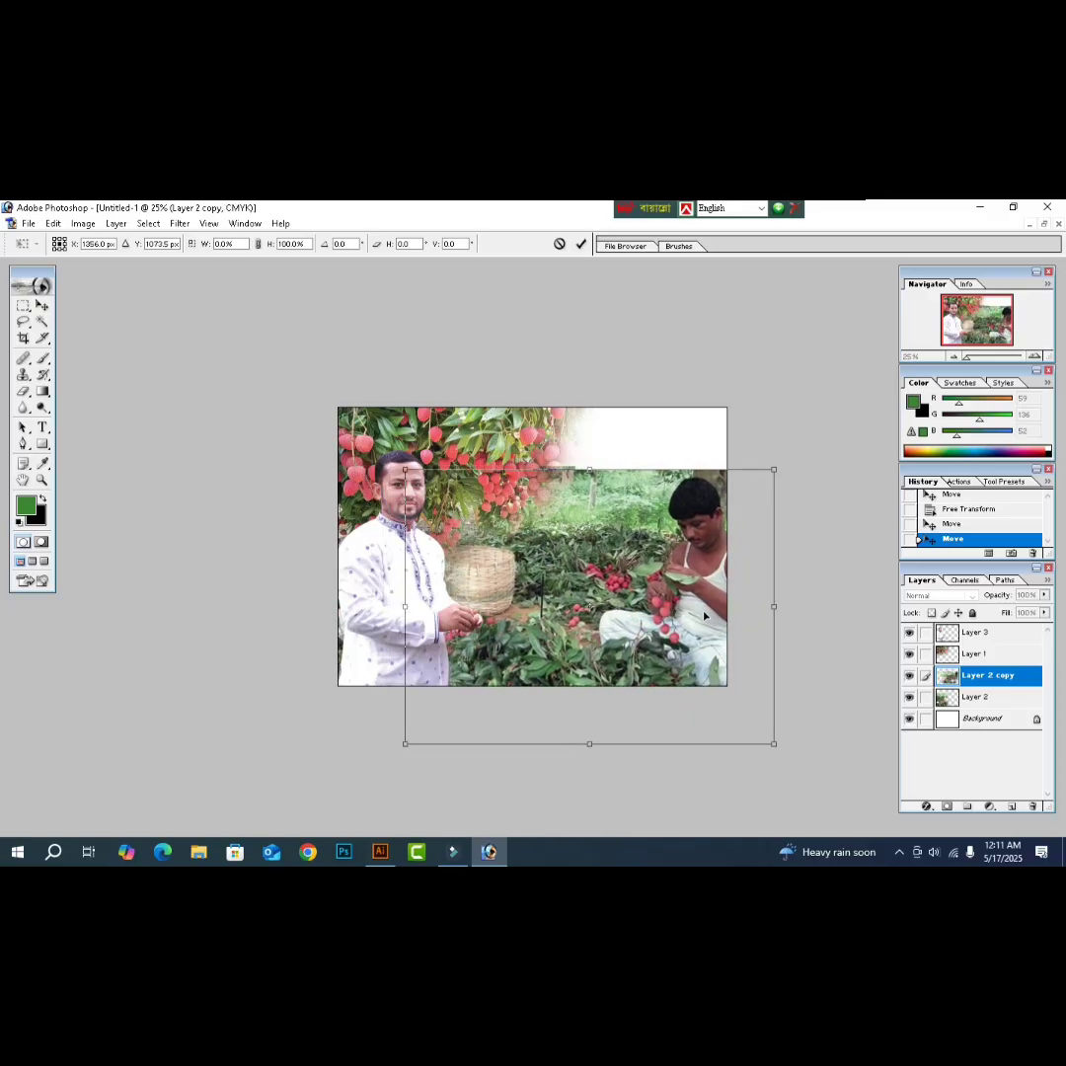
left_click_drag(705, 616, 737, 629)
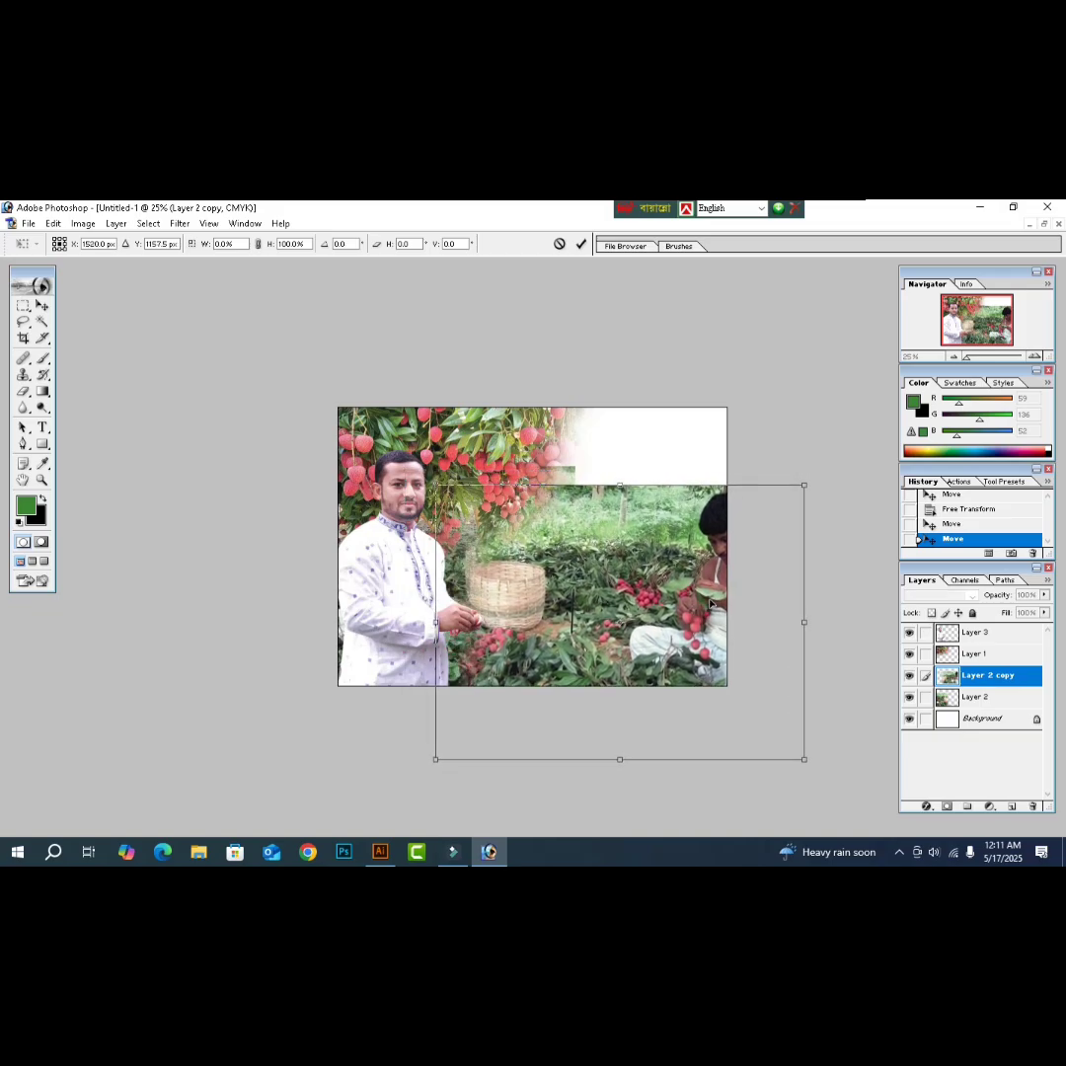
key("Return")
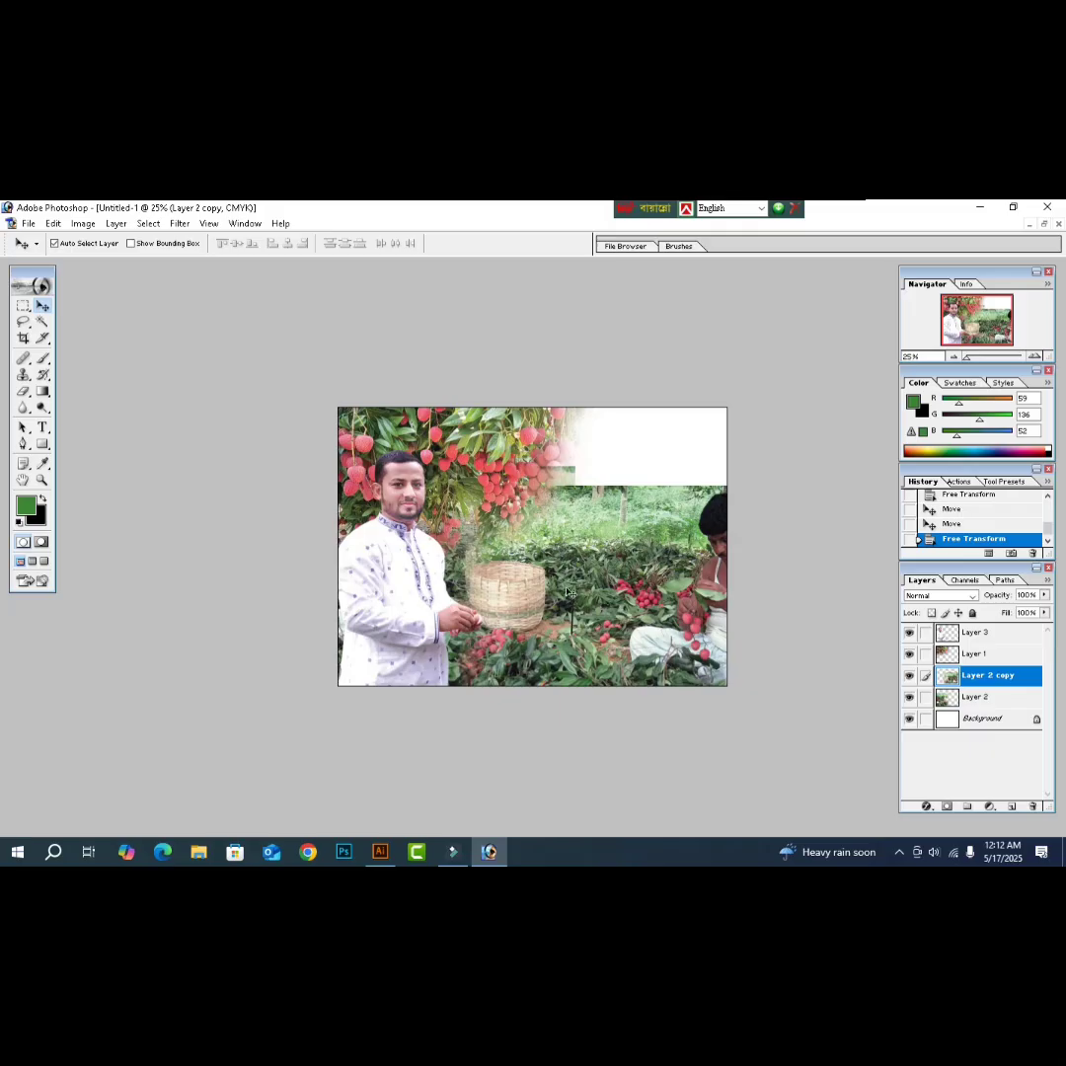
- Set the Eraser to the Soft Round 13 pixels brush
left_click(24, 393)
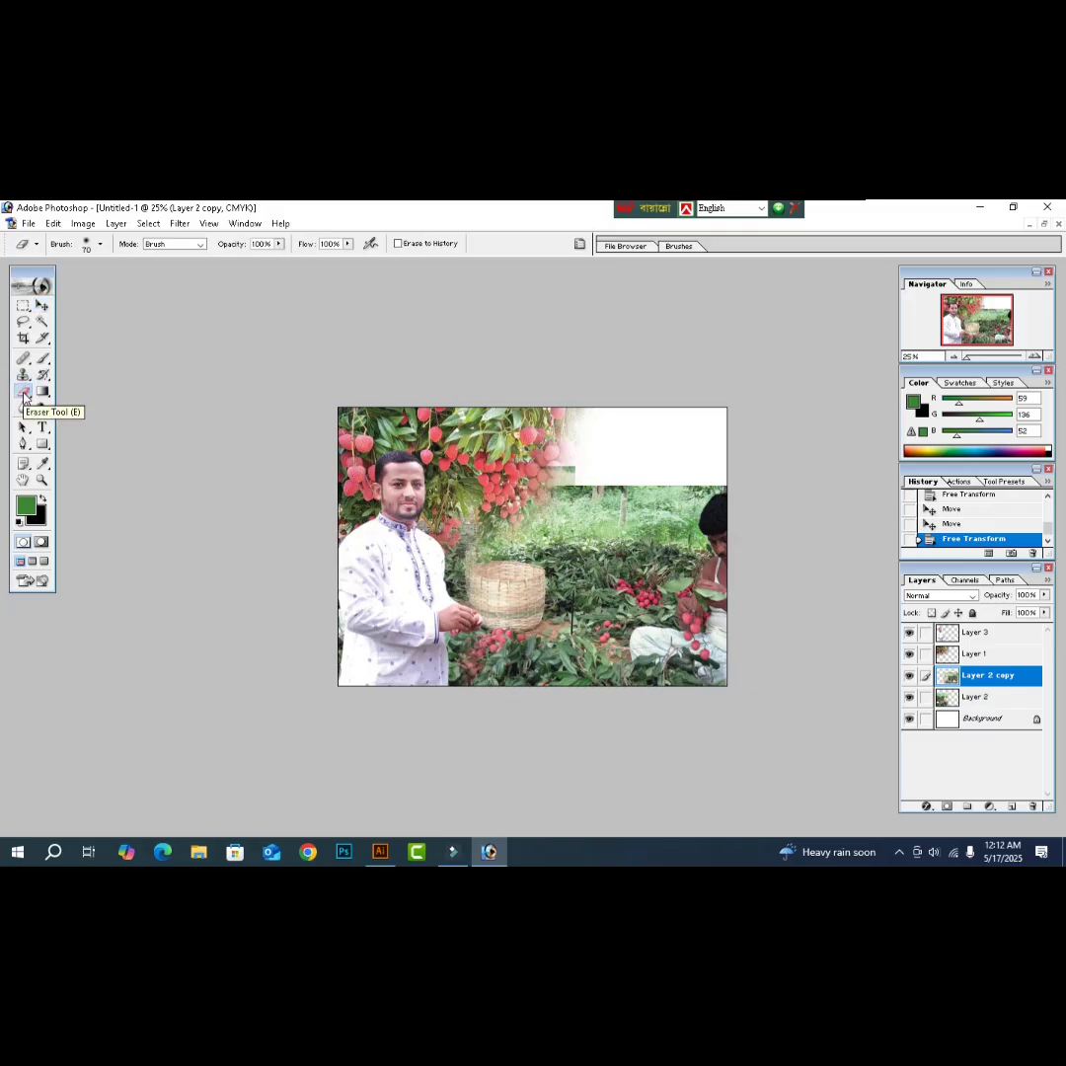
left_click(24, 393)
left_click(102, 245)
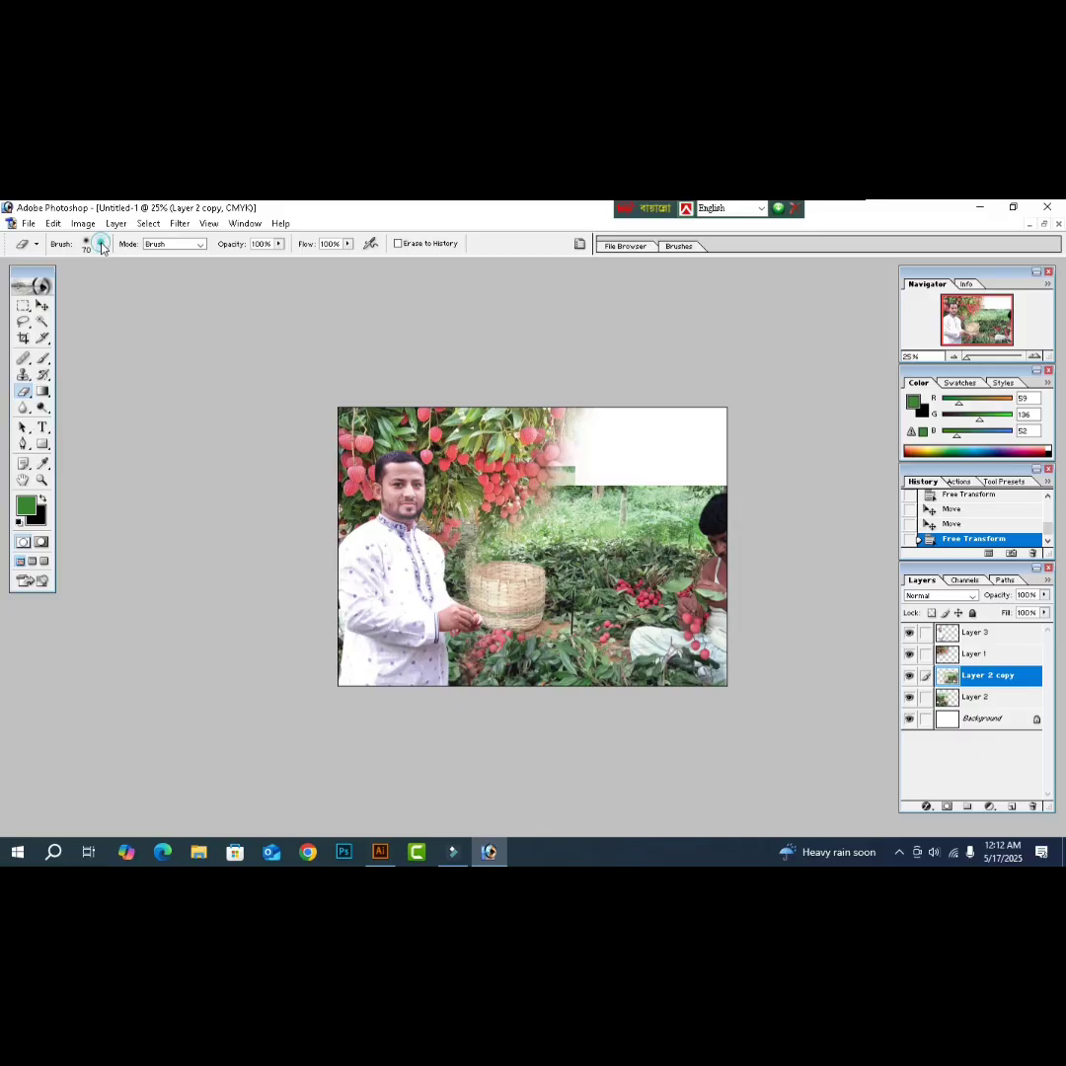
left_click(101, 244)
scroll(81, 376, "down", 3)
scroll(85, 382, "down", 2)
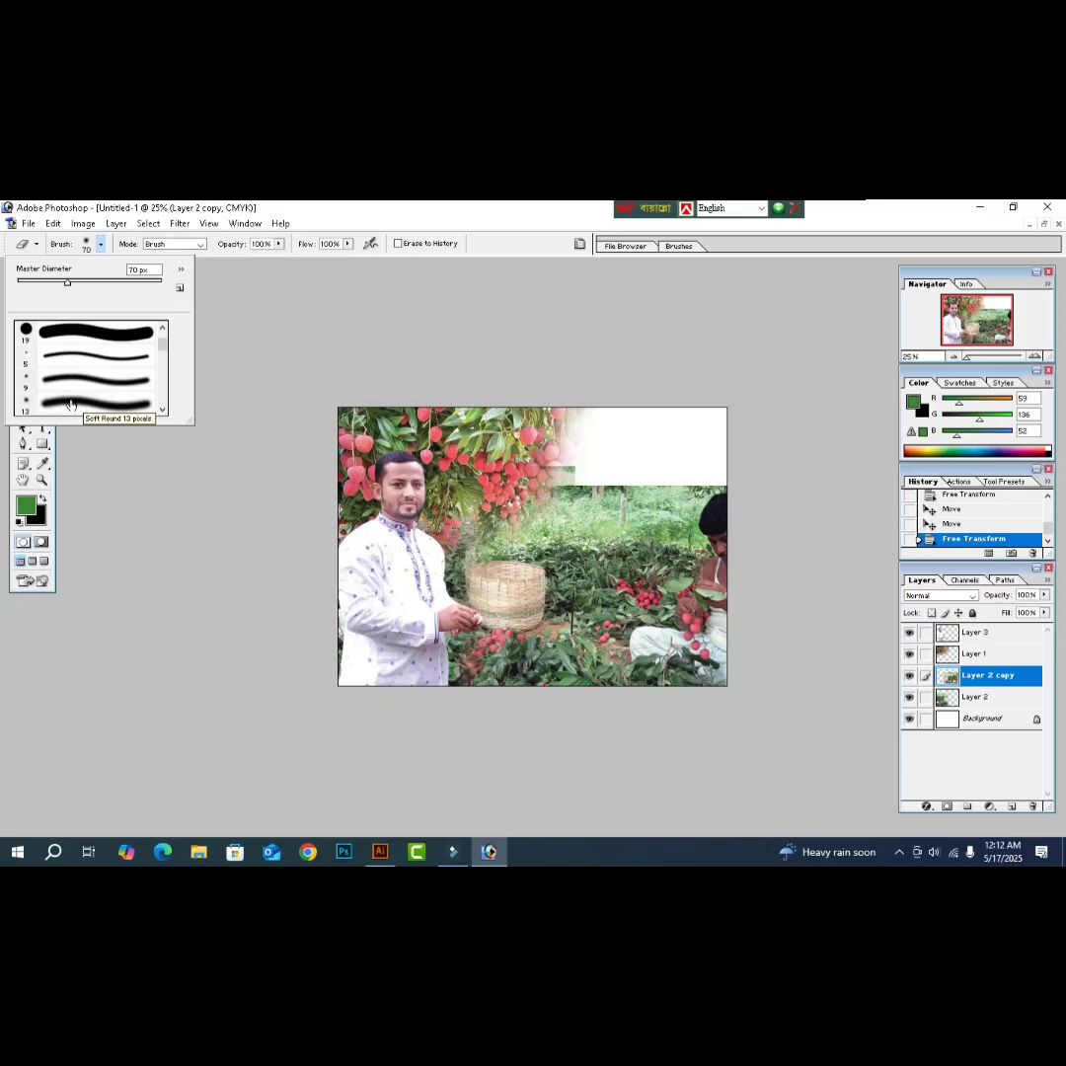
left_click(71, 402)
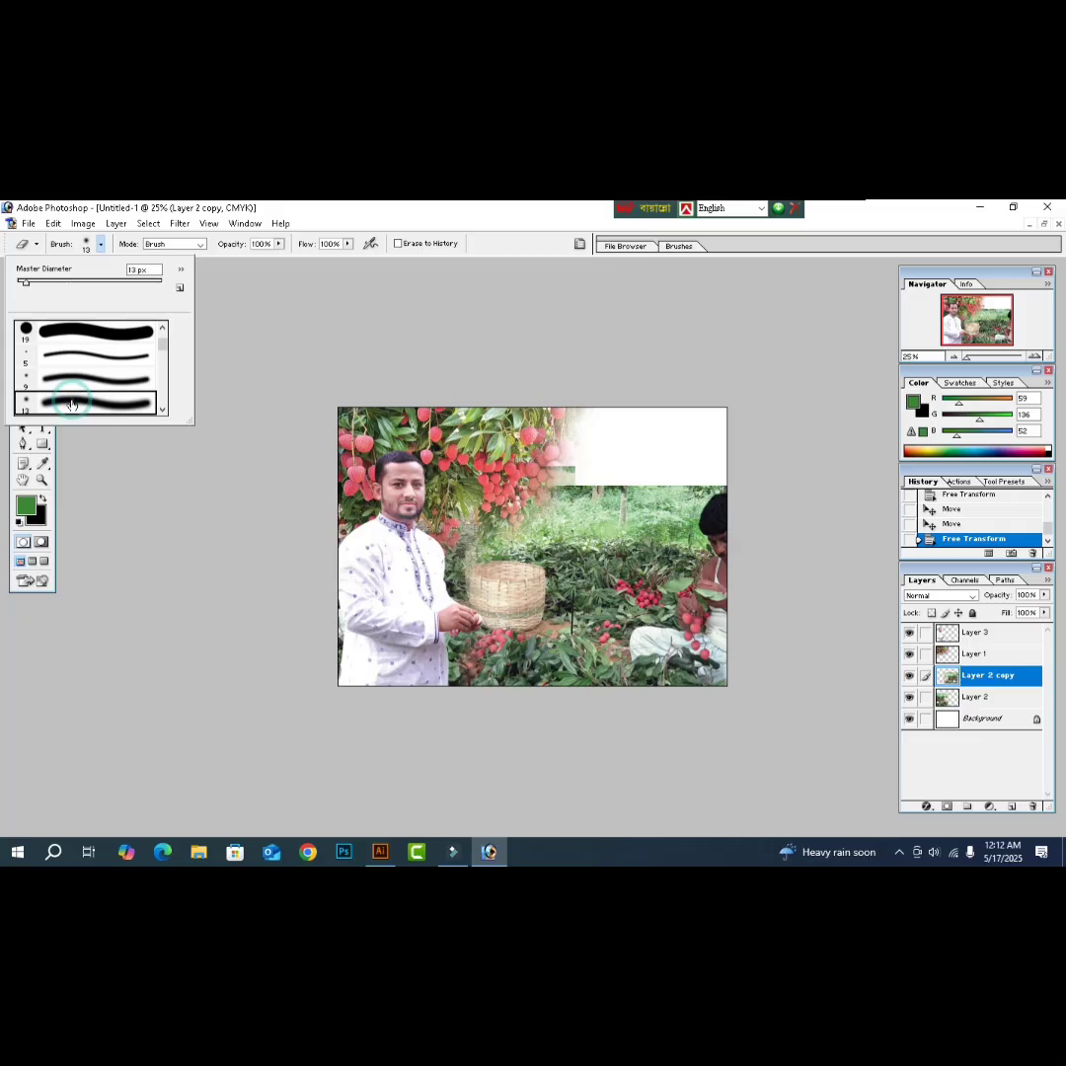
double_click(71, 402)
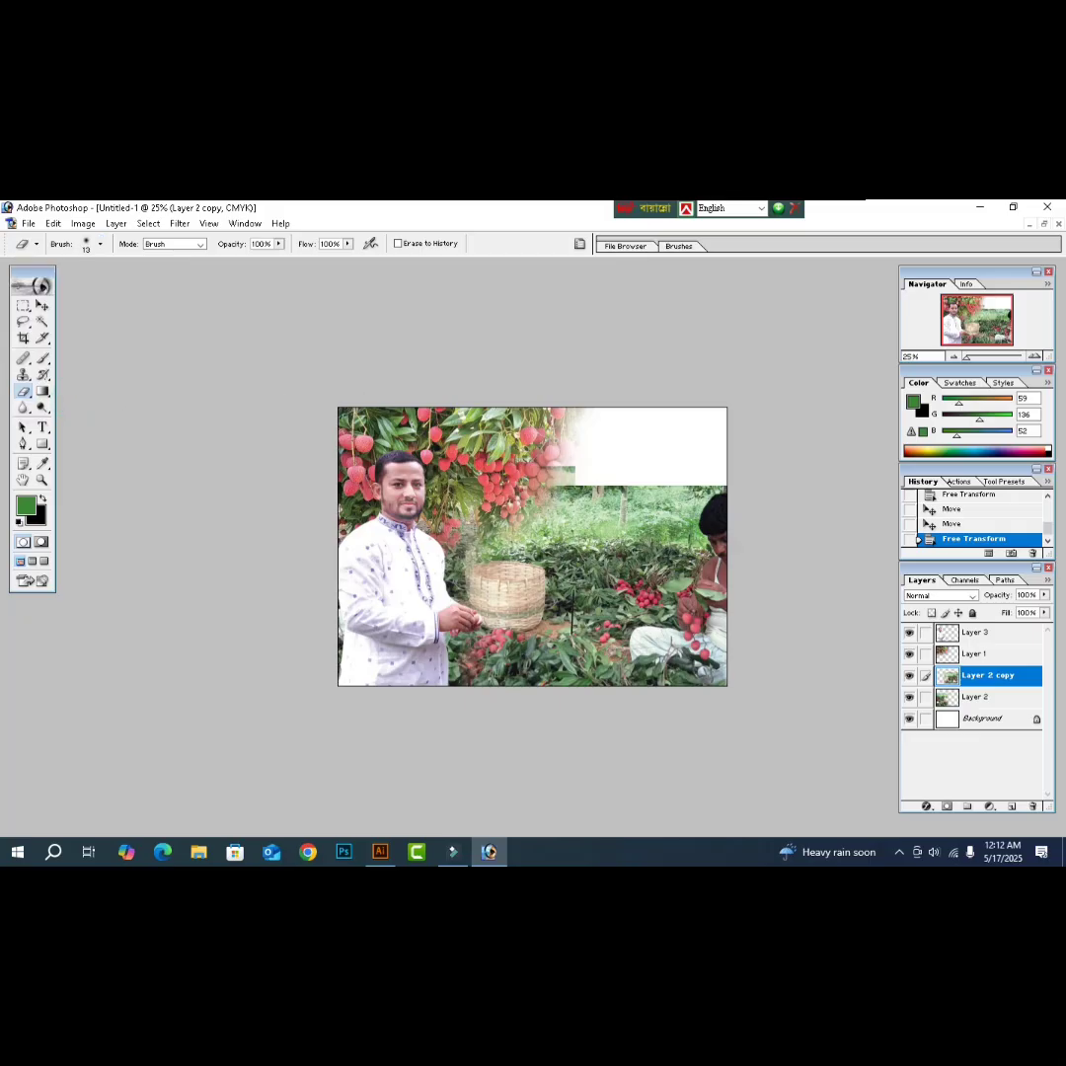
- Enlarge the eraser to 300 px and erase the mirrored copy's upper-left edge beside the litchi tree
key("bracketright")
key("bracketright")
key("bracketright")
key("bracketright")
key("bracketright")
key("bracketright")
key("bracketright")
key("bracketleft")
key("bracketleft")
key("bracketleft")
key("bracketleft")
left_click(694, 466)
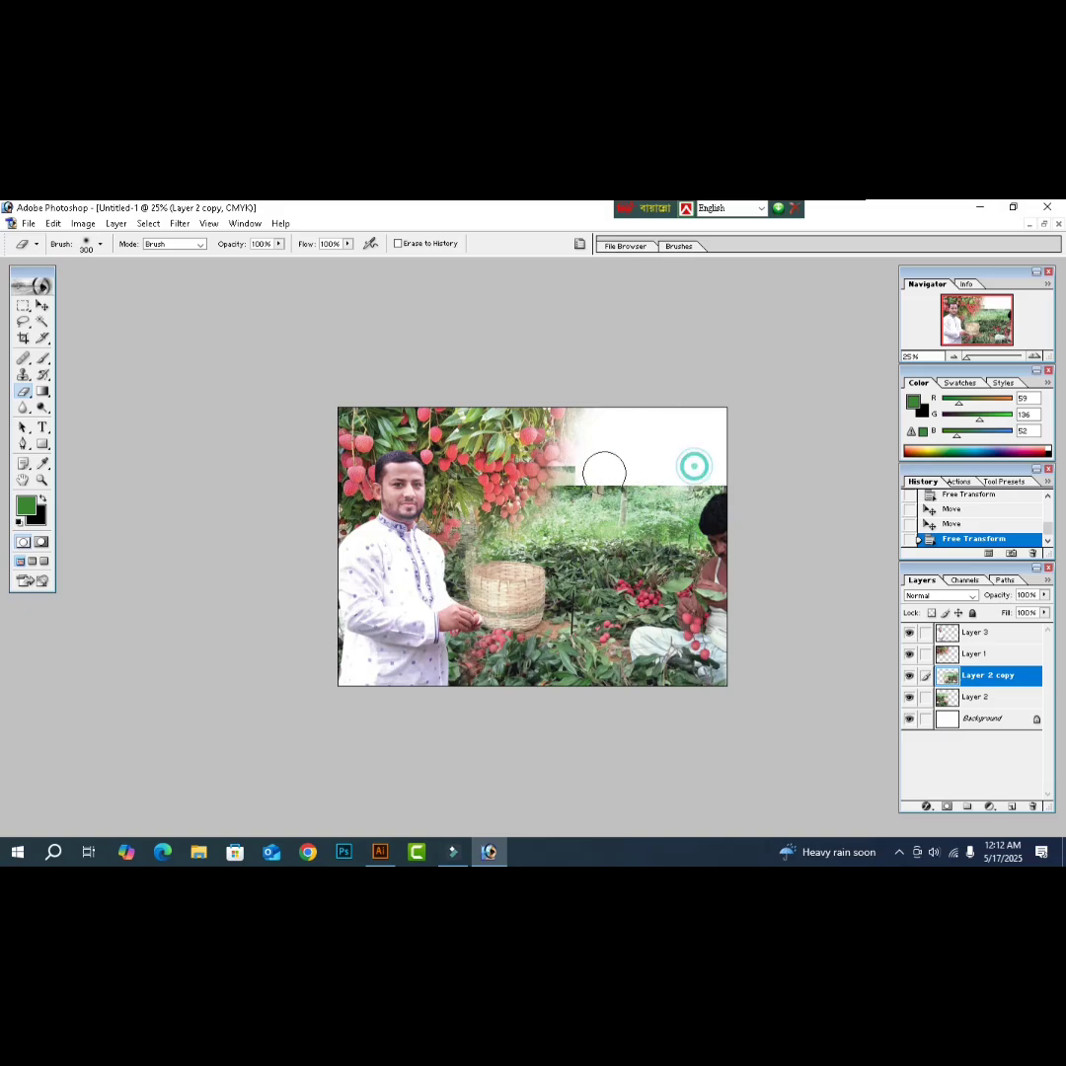
mouse_move(604, 471)
left_mouse_down()
mouse_move(616, 466)
mouse_move(531, 510)
left_mouse_up()
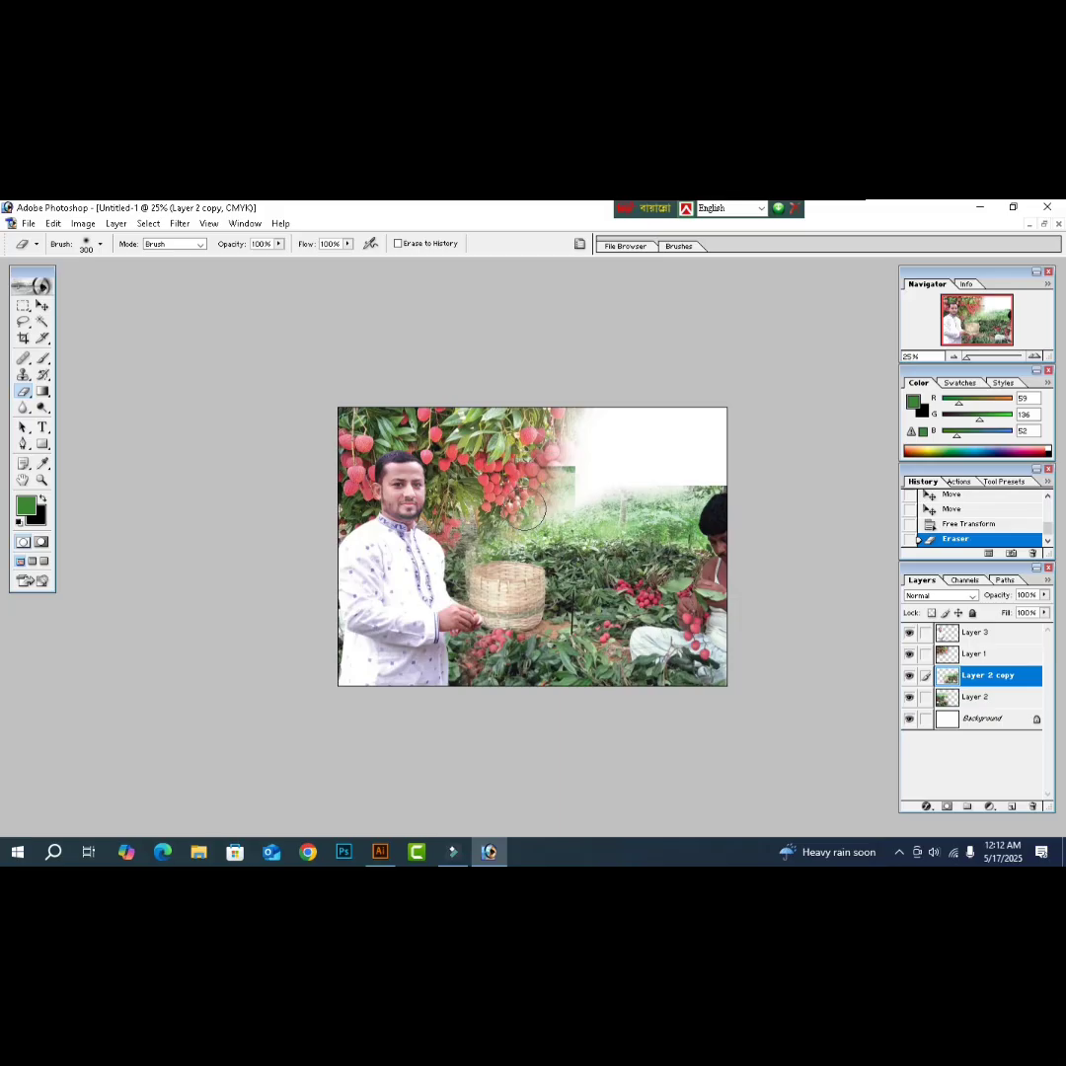
- Enlarge the eraser to 800 px and erase the mirrored copy's left part, leaving a soft fade beside the seated farmer
key("bracketright")
key("bracketright")
key("bracketright")
key("bracketright")
key("bracketright")
mouse_move(508, 590)
left_mouse_down()
mouse_move(574, 457)
mouse_move(512, 523)
mouse_move(543, 476)
mouse_move(452, 671)
mouse_move(528, 590)
mouse_move(609, 434)
mouse_move(564, 461)
left_mouse_up()
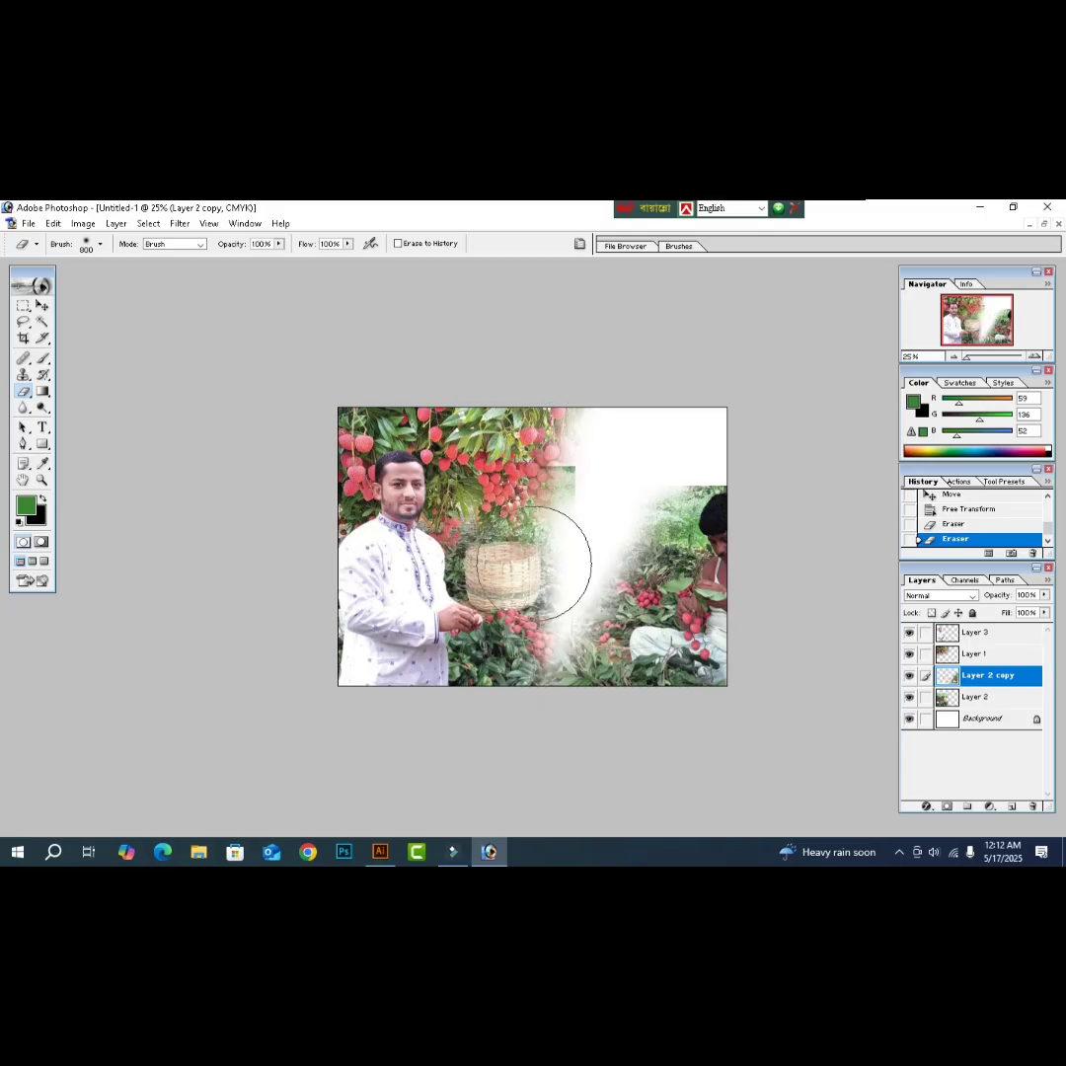
mouse_move(542, 669)
left_mouse_down()
mouse_move(595, 737)
mouse_move(598, 715)
mouse_move(574, 699)
mouse_move(607, 715)
mouse_move(537, 654)
mouse_move(635, 742)
mouse_move(605, 720)
mouse_move(652, 738)
mouse_move(626, 732)
mouse_move(548, 631)
left_mouse_up()
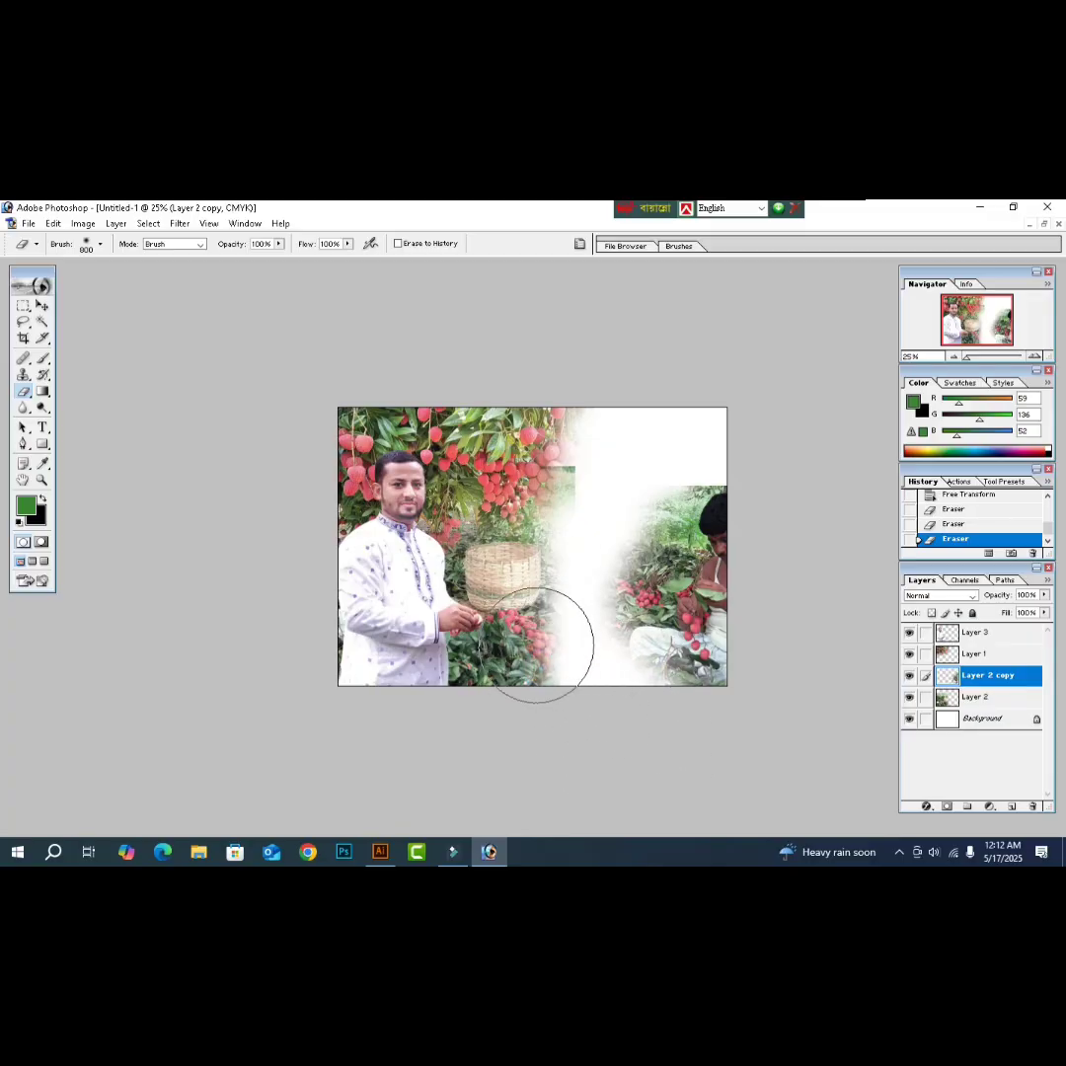
- Shift the original farmer-and-basket picture left behind the man's hands and raise its layer just above the mirrored copy
key("b")
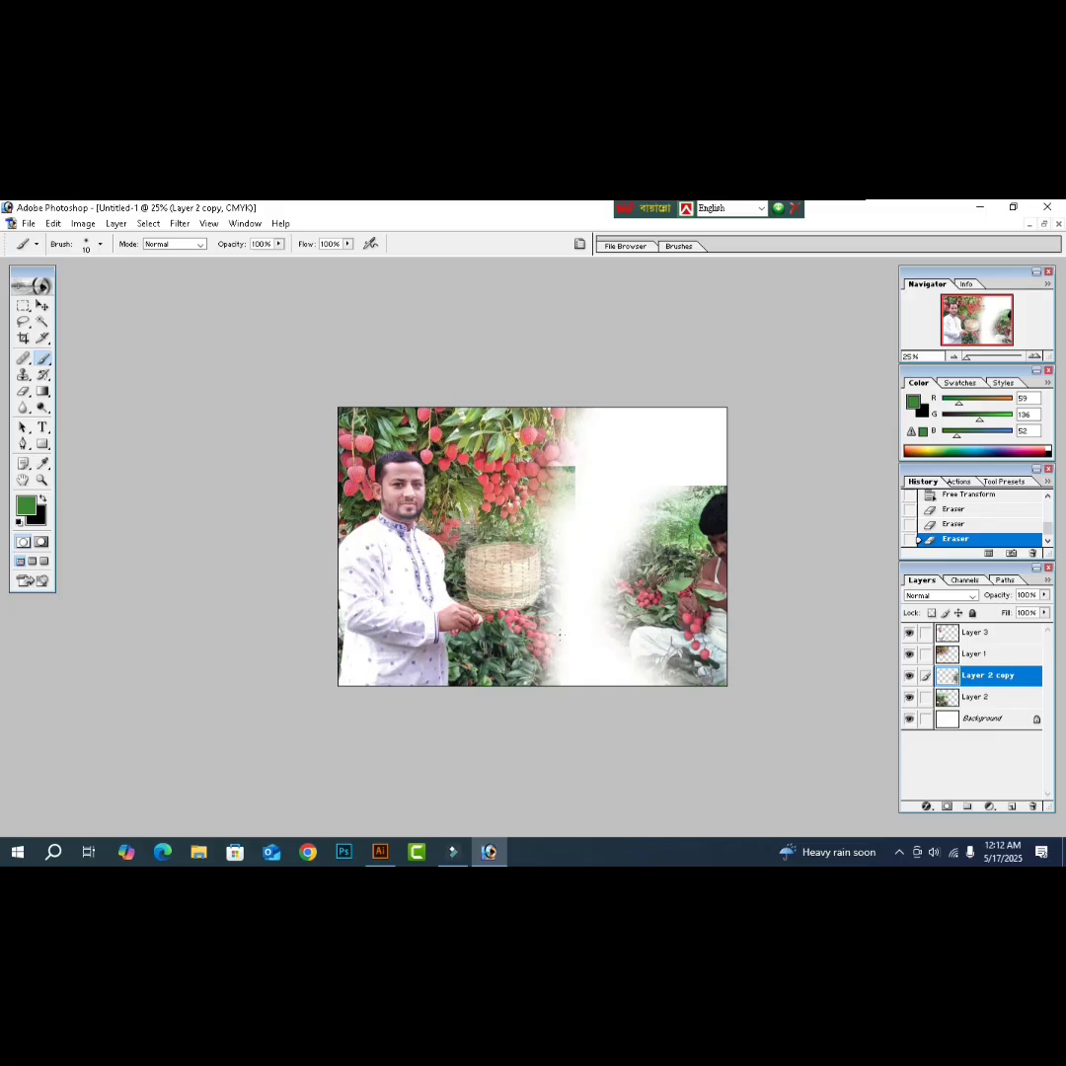
key("v")
left_click_drag(515, 653, 487, 657)
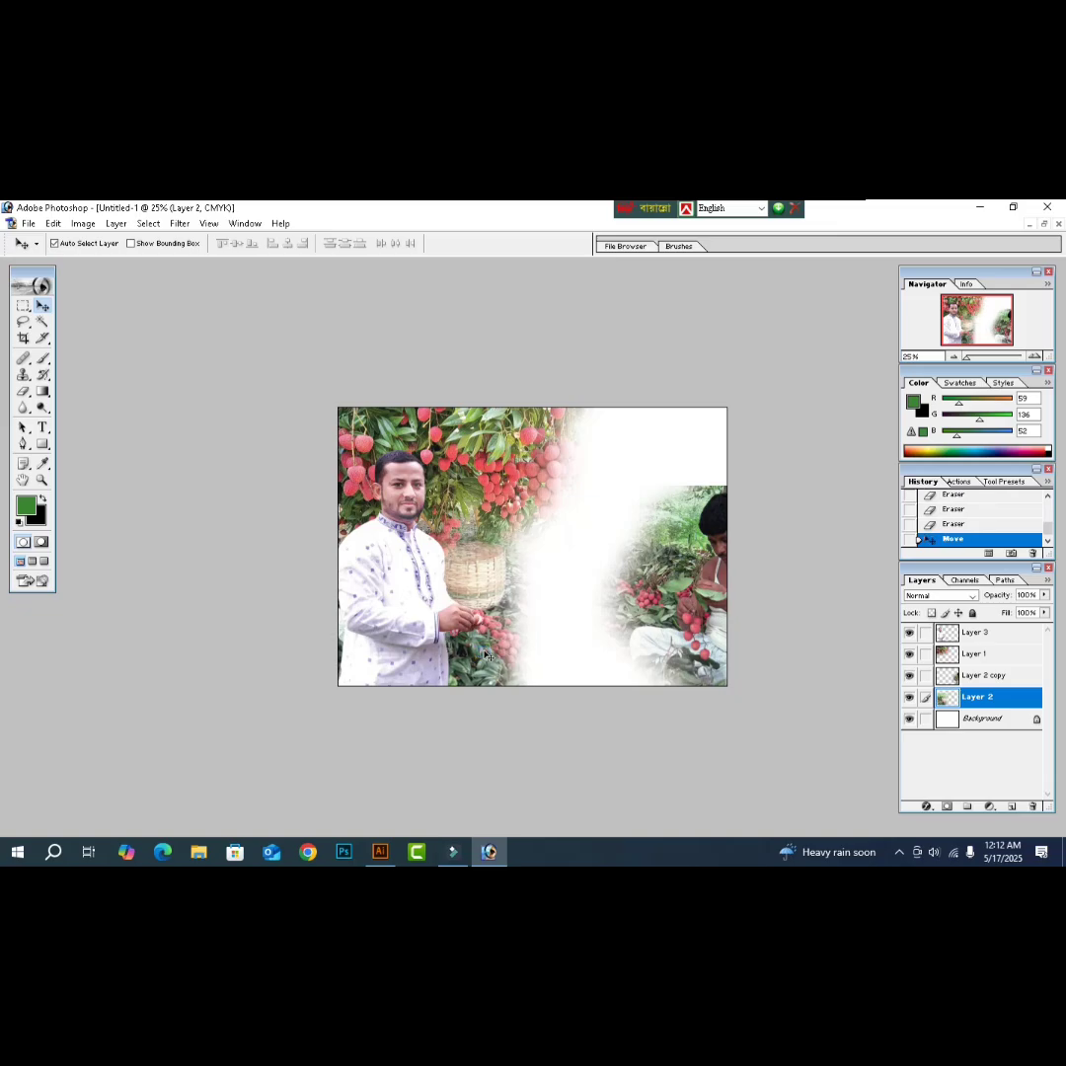
key("ctrl+bracketright")
key("ctrl+bracketright")
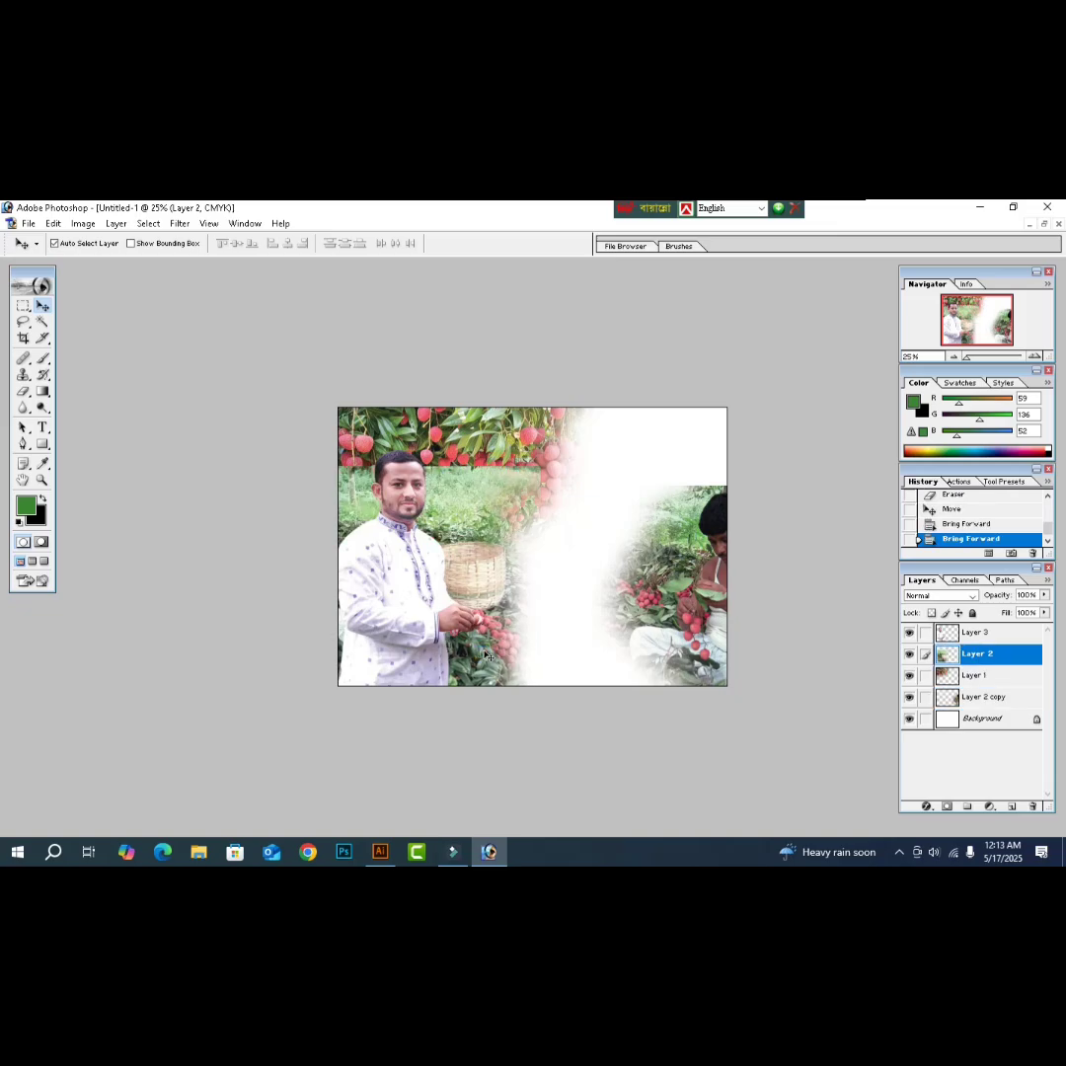
key("ctrl+z")
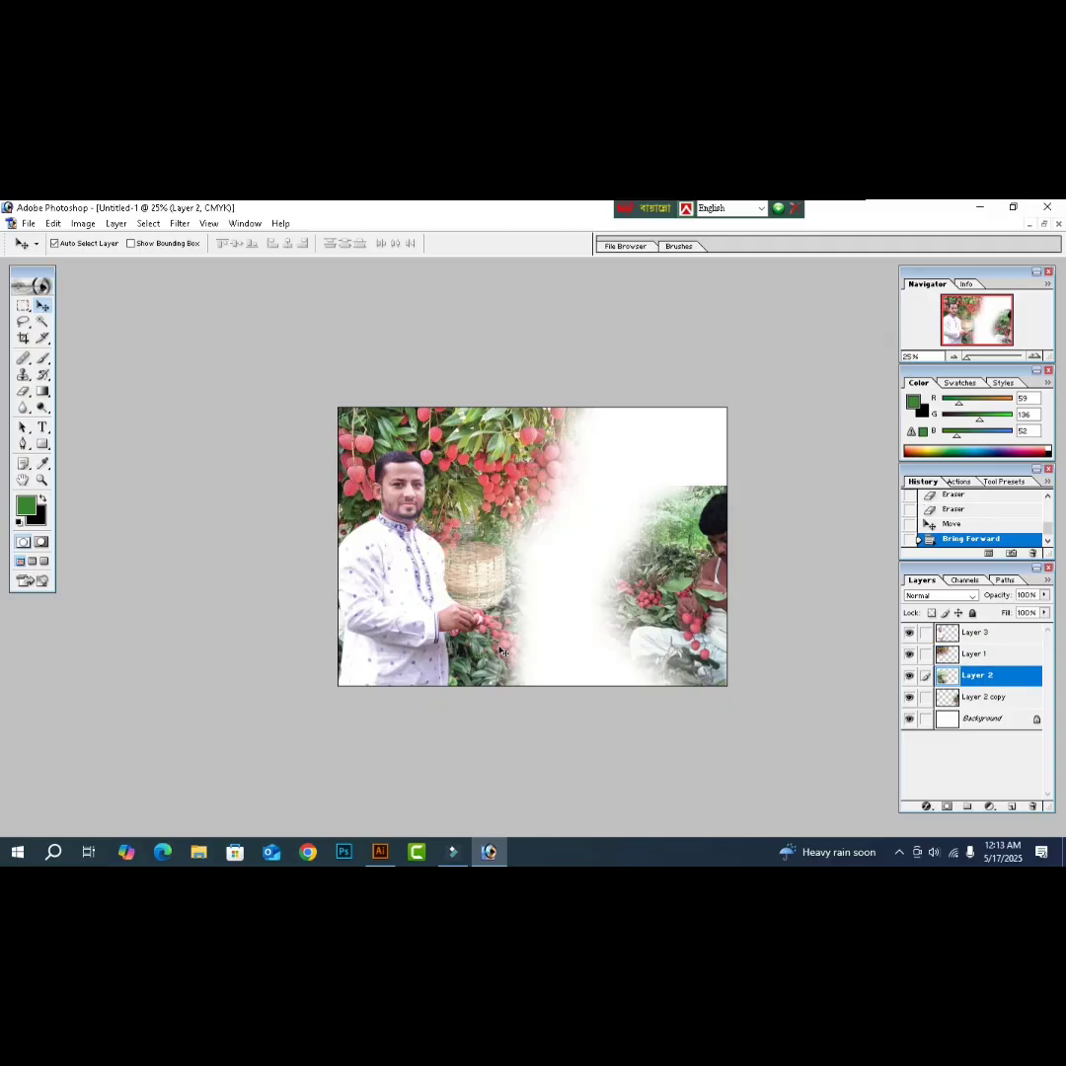
mouse_move(467, 579)
left_mouse_down()
mouse_move(498, 579)
mouse_move(468, 583)
left_mouse_up()
- Scale the mirrored farmer copy down to about 86% and shift it left within the canvas's lower-right corner
left_click(656, 580)
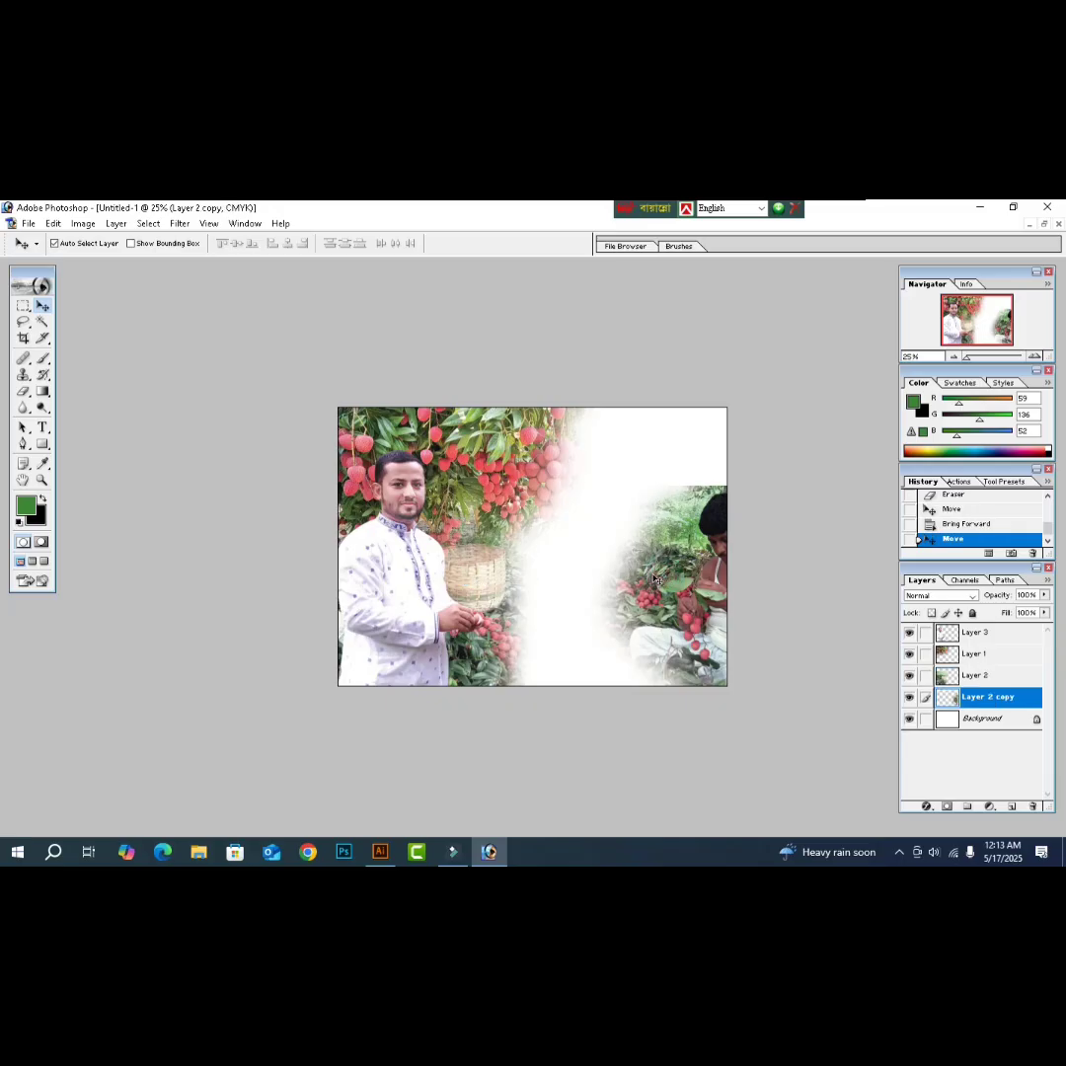
key("ctrl+t")
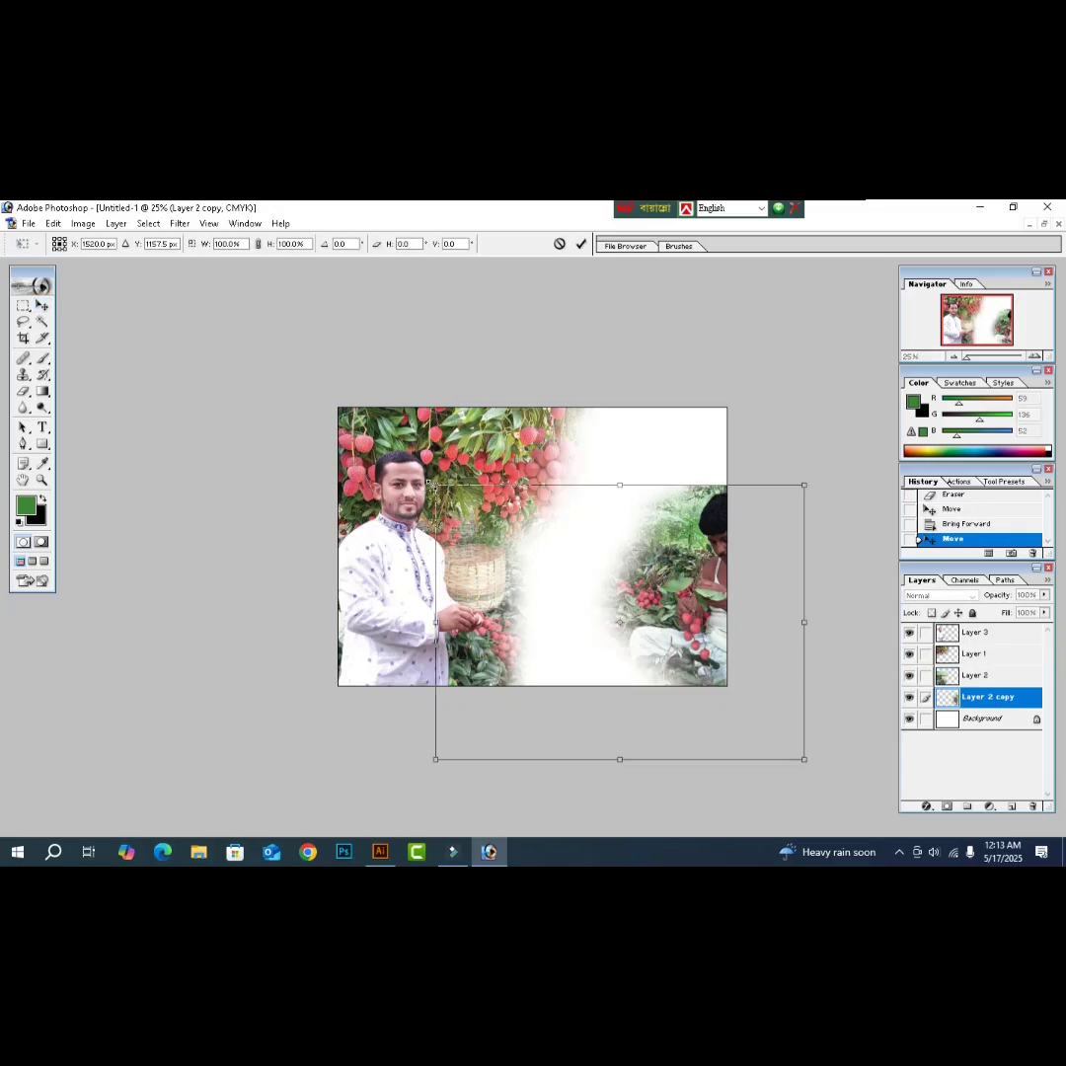
left_click_drag(435, 485, 487, 524)
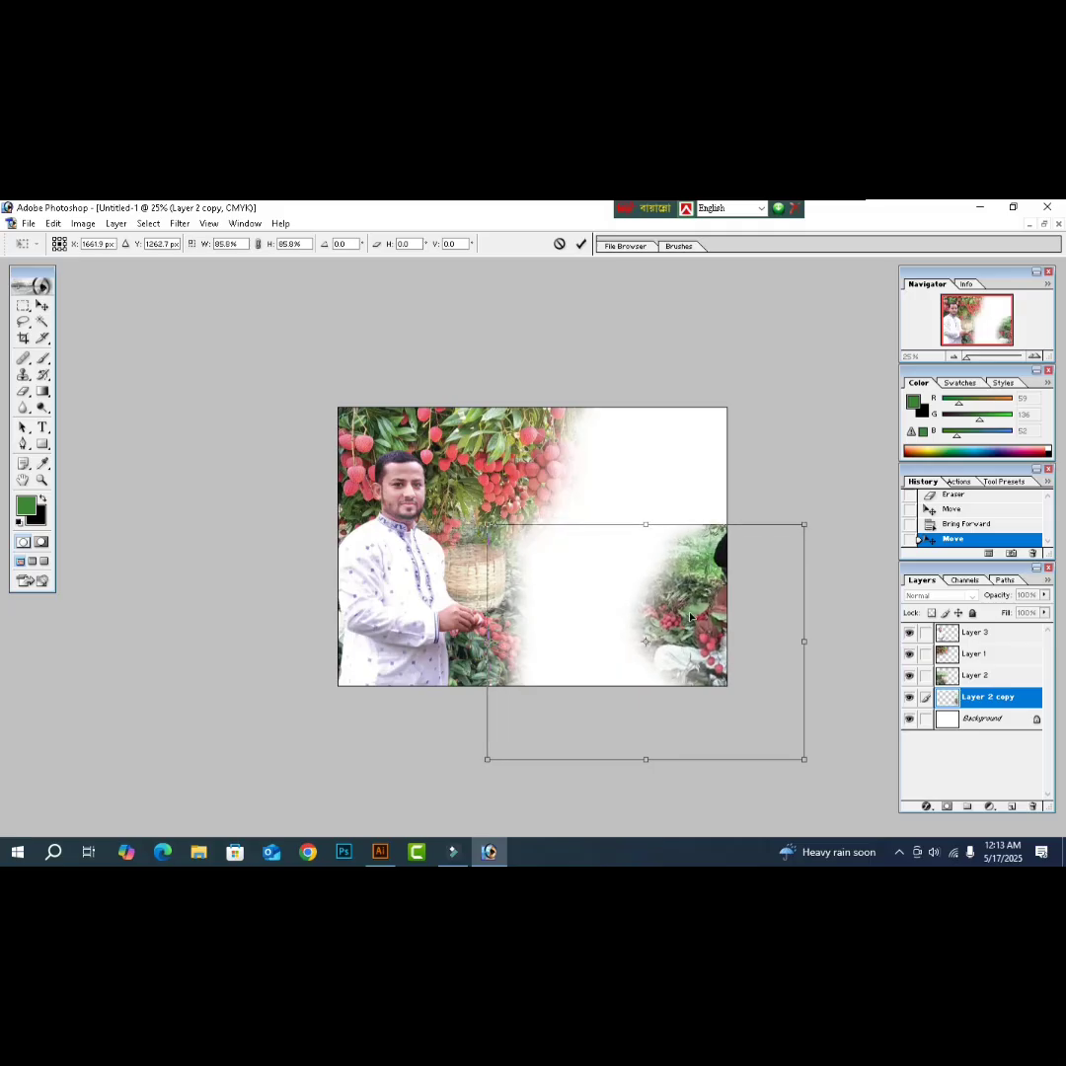
left_click_drag(689, 617, 670, 617)
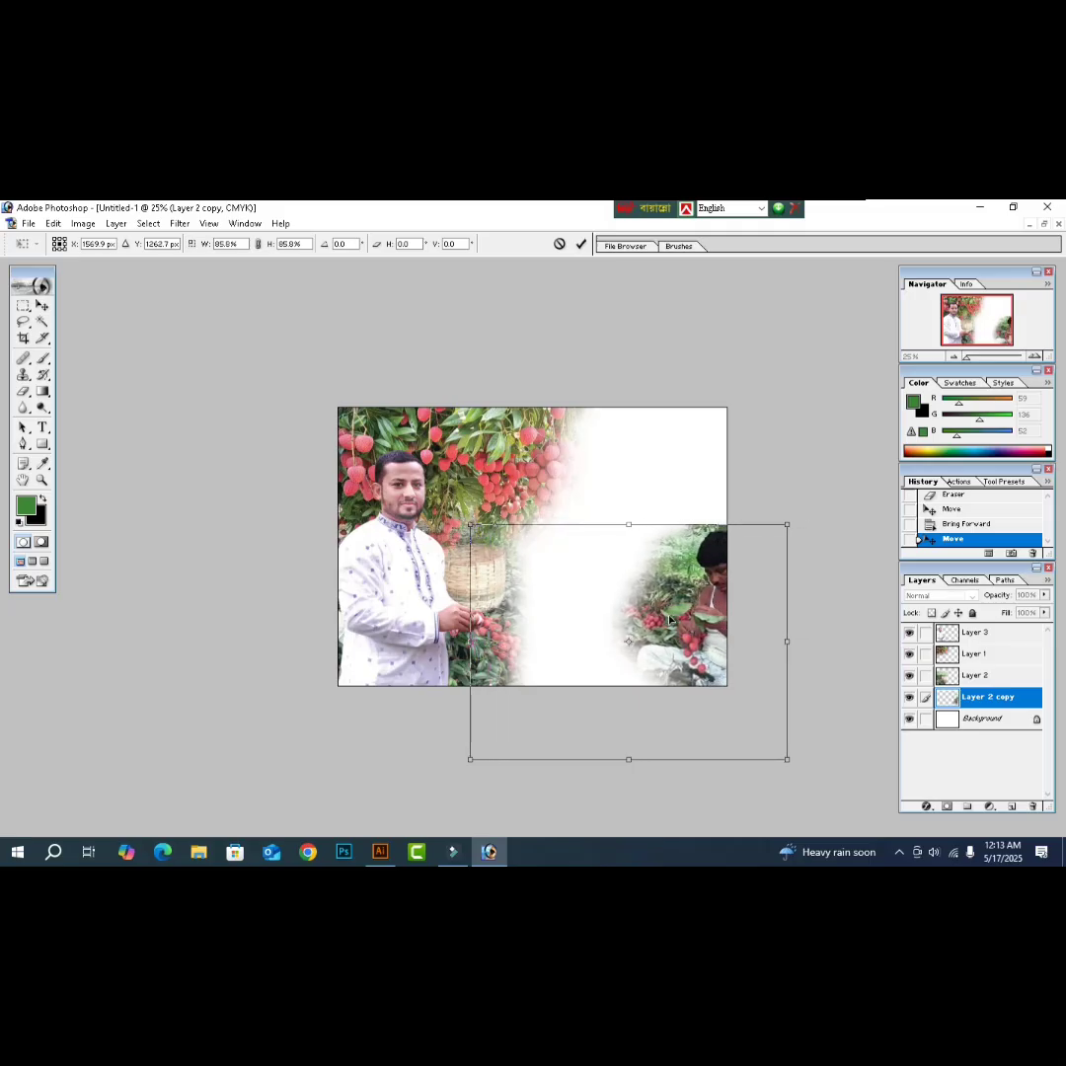
key("Return")
key("Left")
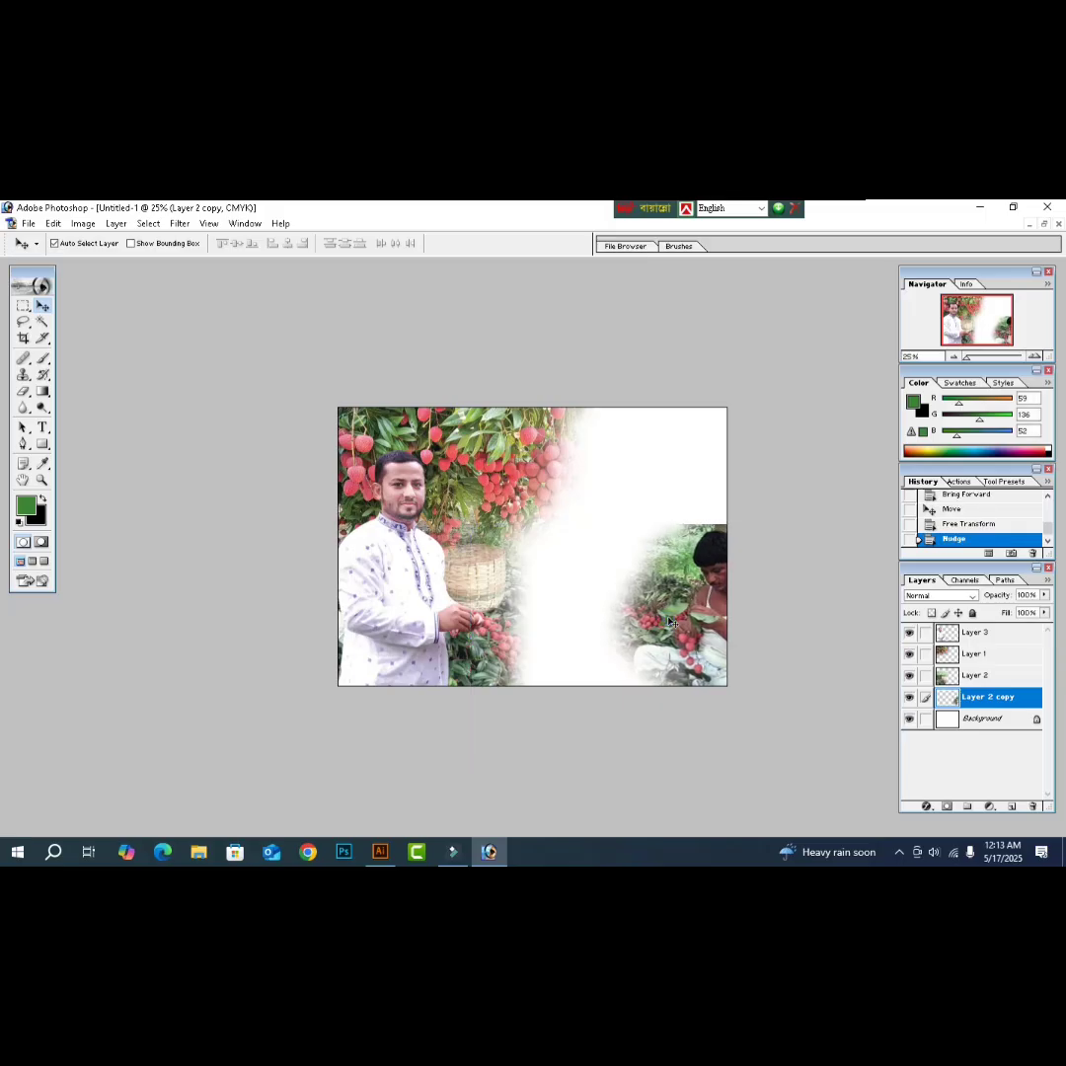
- Soften the mirrored farmer copy's upper and lower edges with a 200 px eraser
key("e")
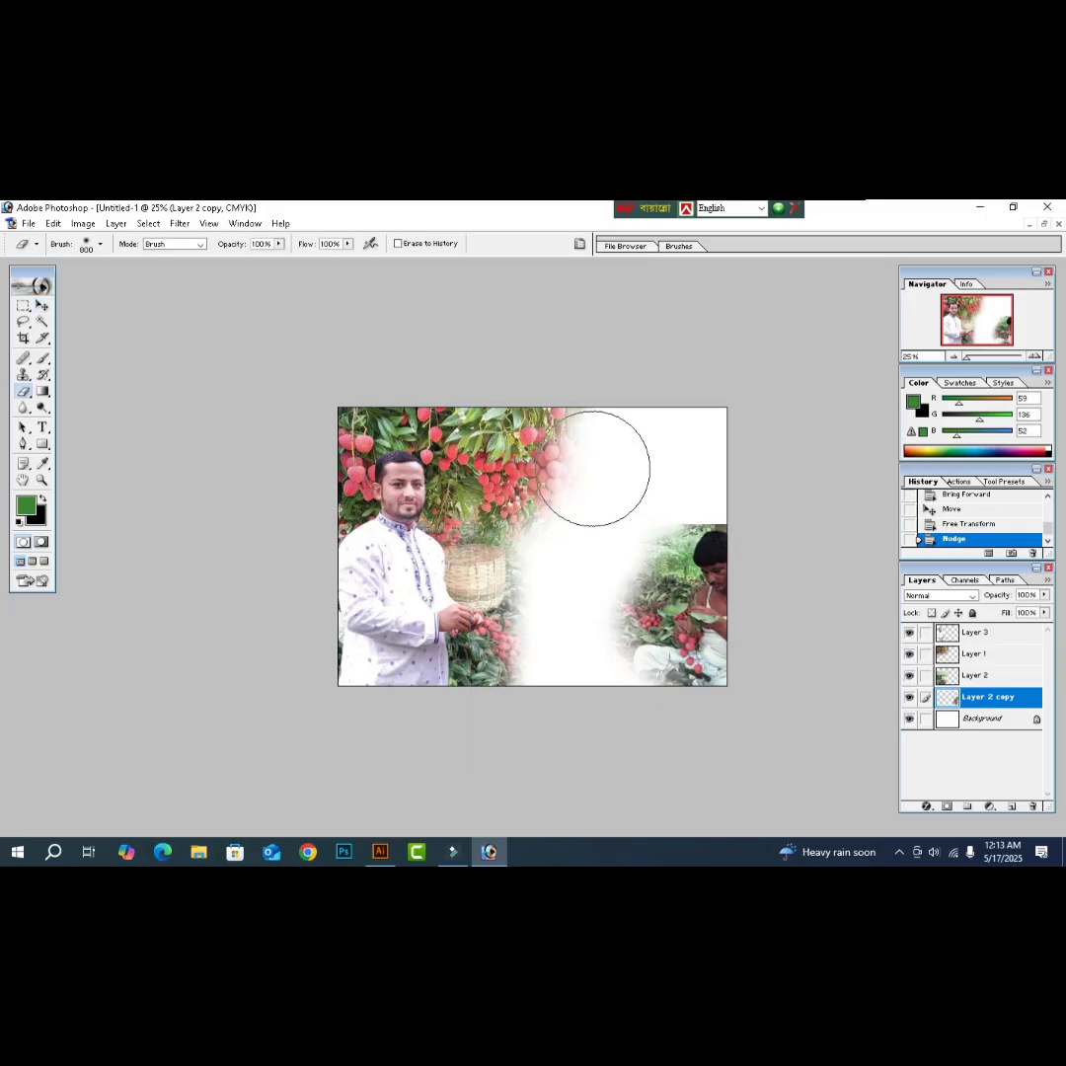
key("bracketleft")
key("bracketleft")
key("bracketleft")
key("bracketleft")
key("bracketleft")
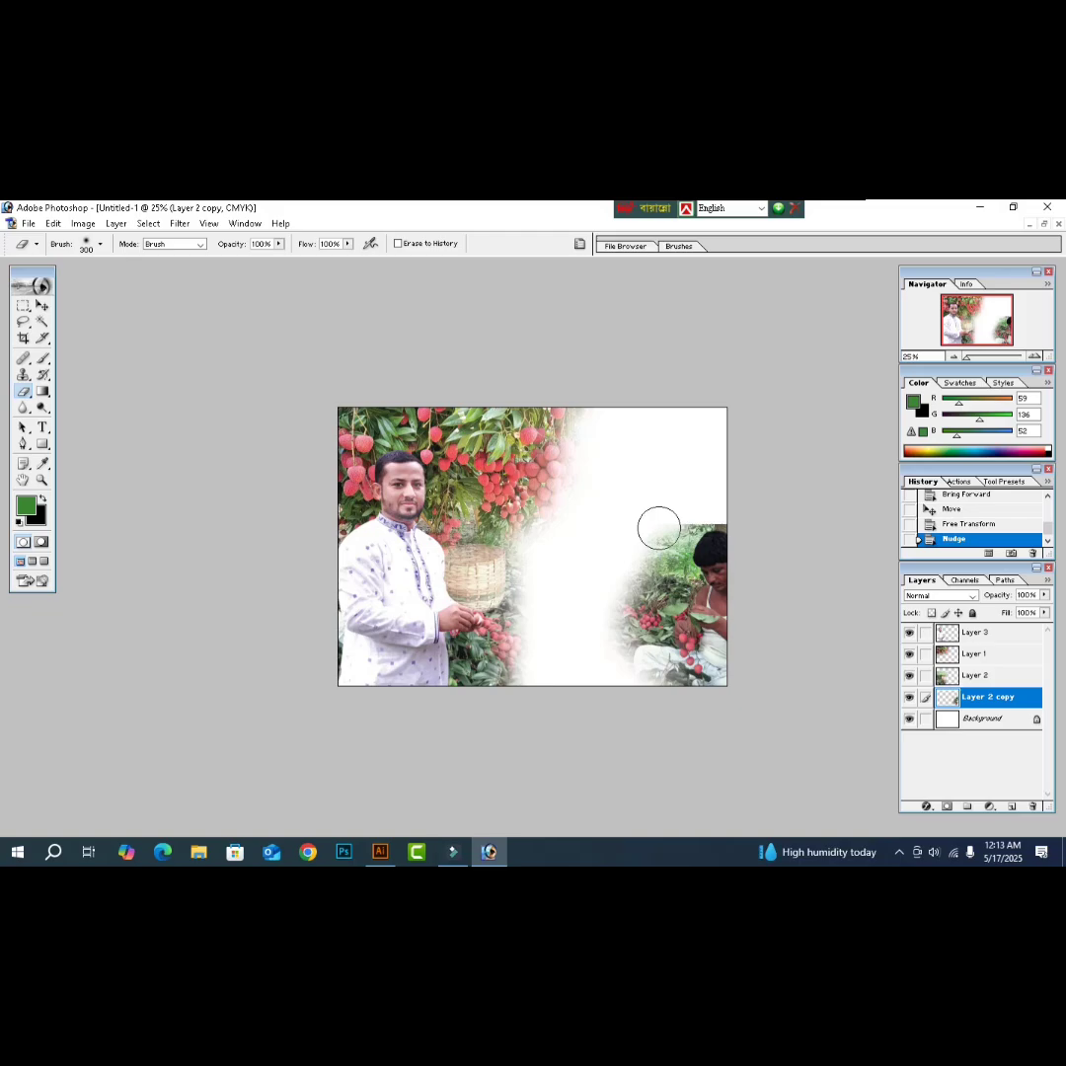
key("bracketleft")
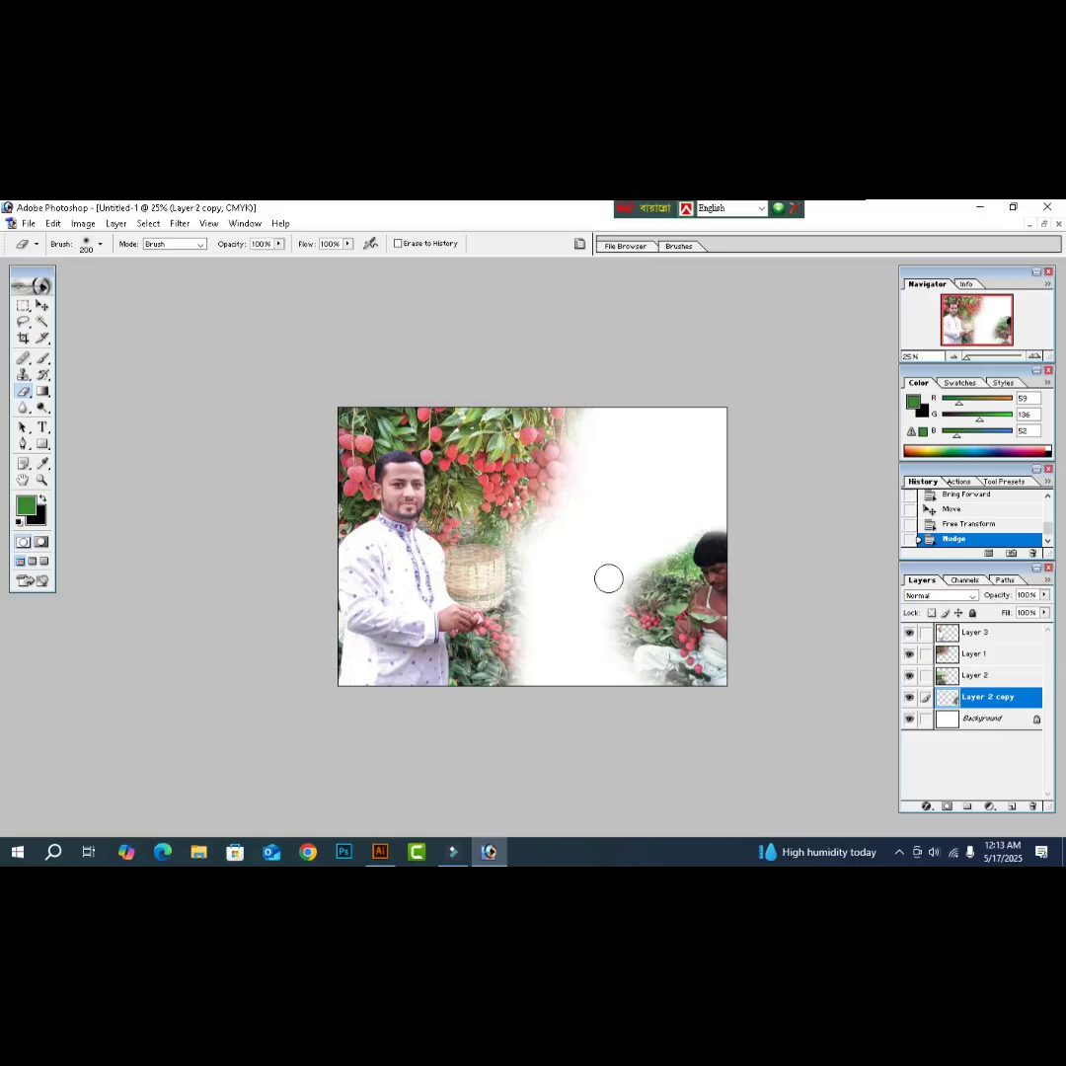
left_click(641, 698)
key("ctrl+0")
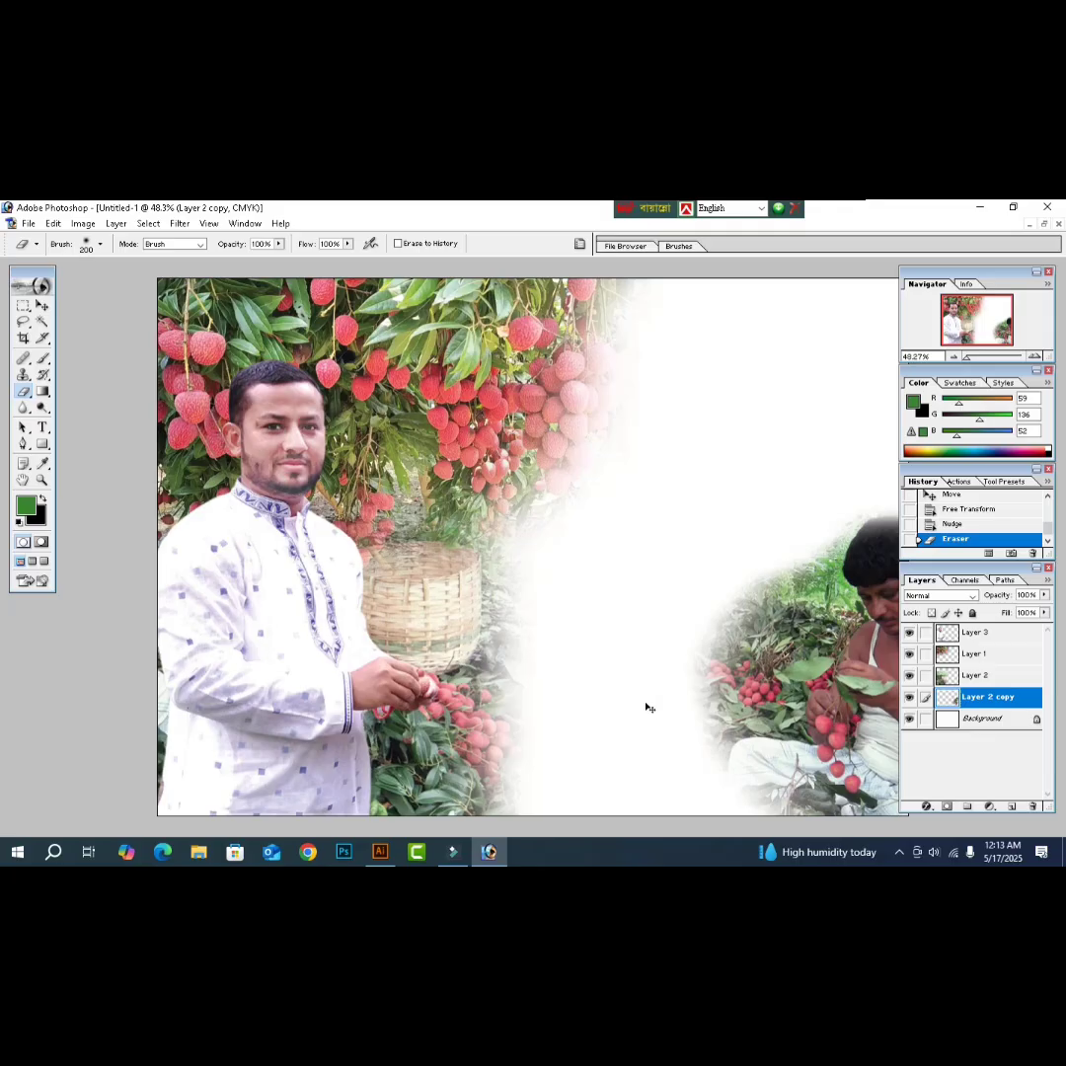
- Browse to the Psd File (I:) drive to open another picture file
key("ctrl+o")
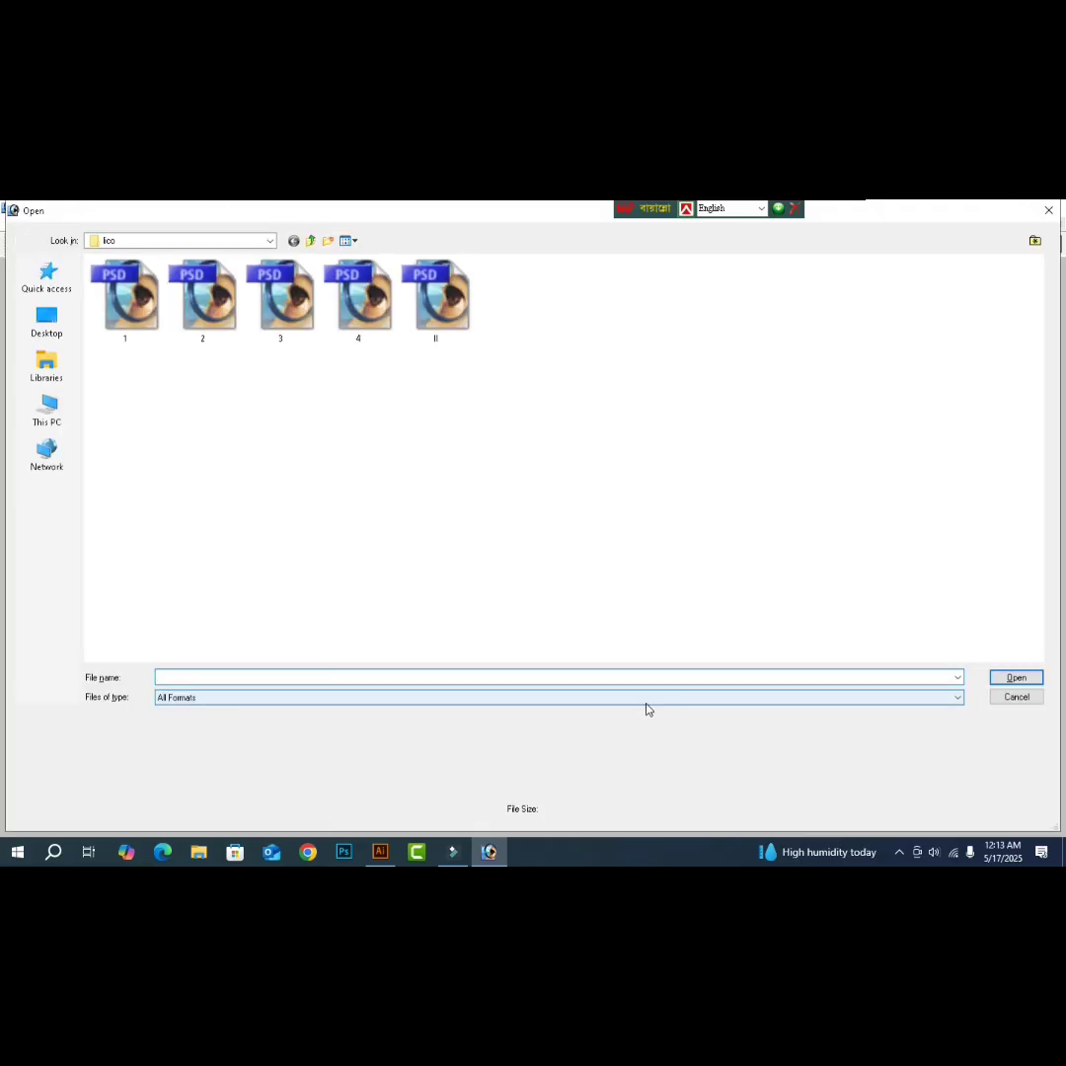
left_click(47, 321)
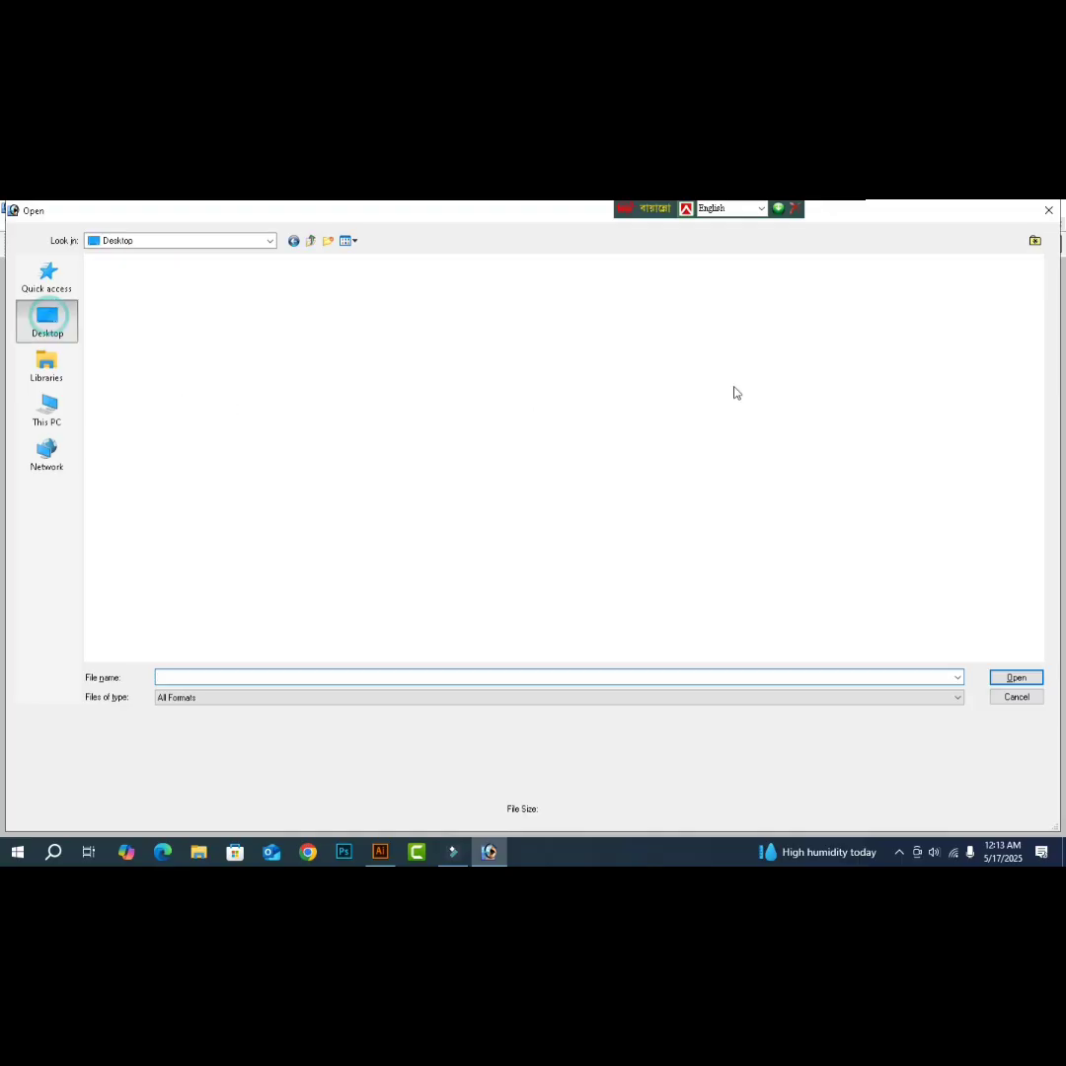
left_click(53, 408)
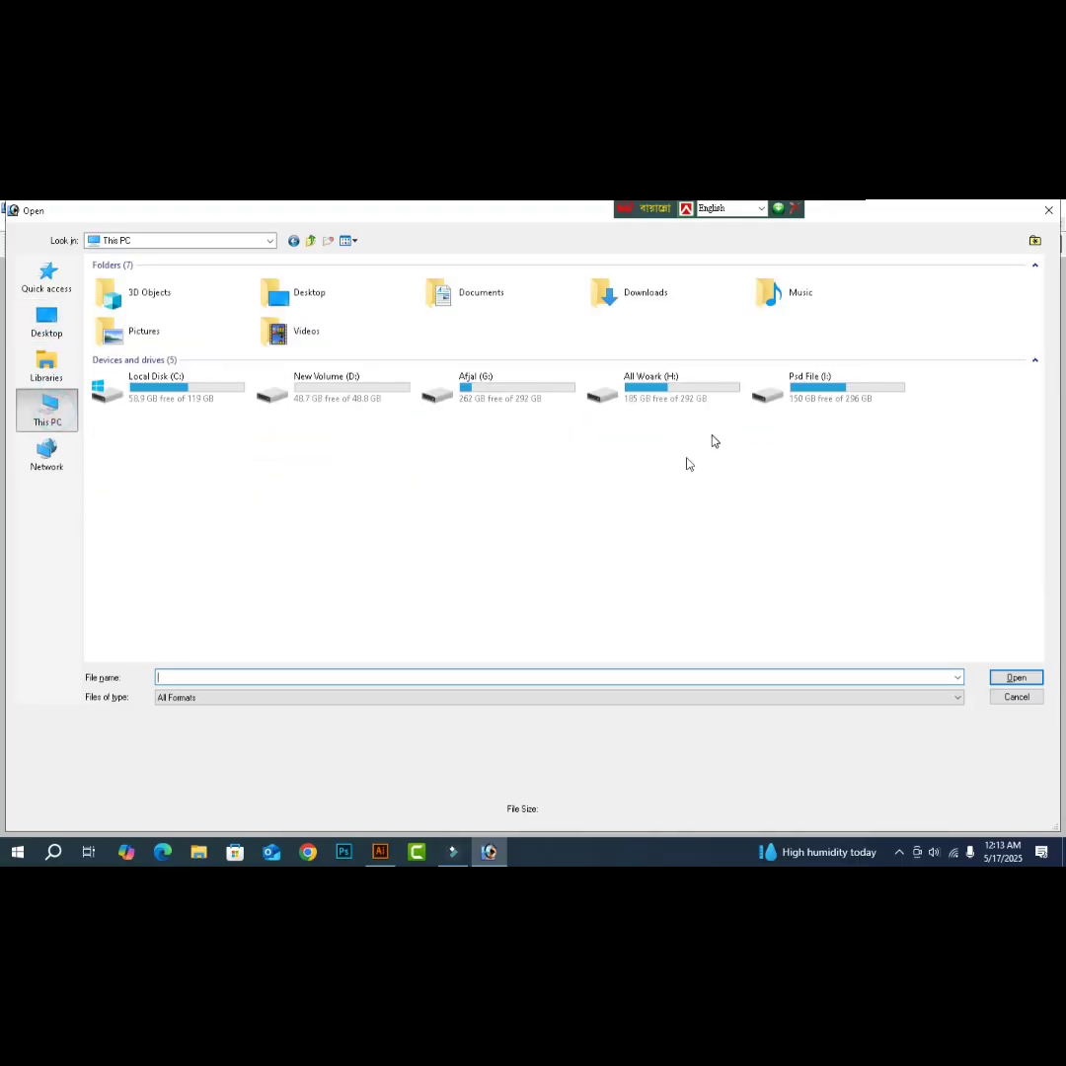
left_click(661, 388)
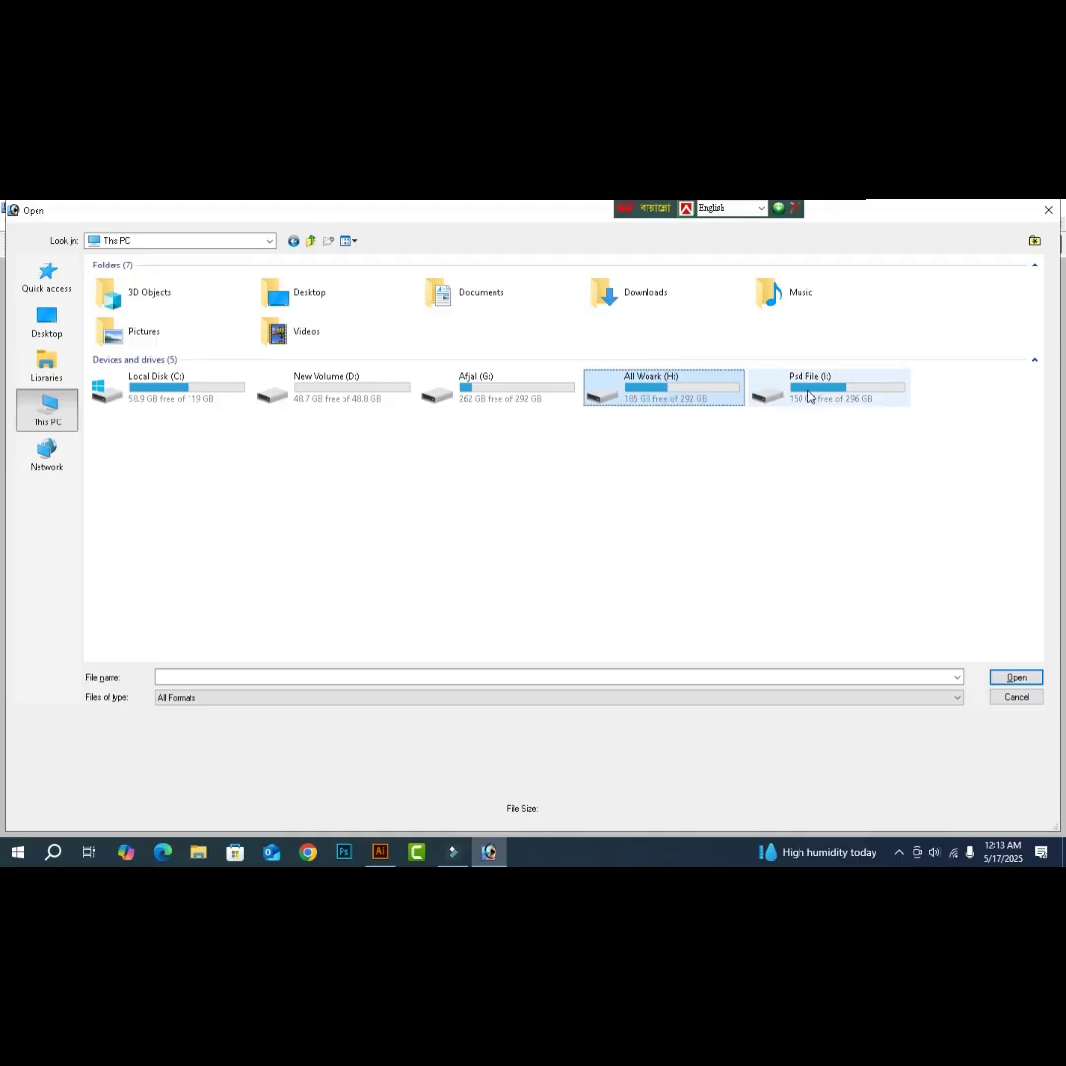
double_click(809, 393)
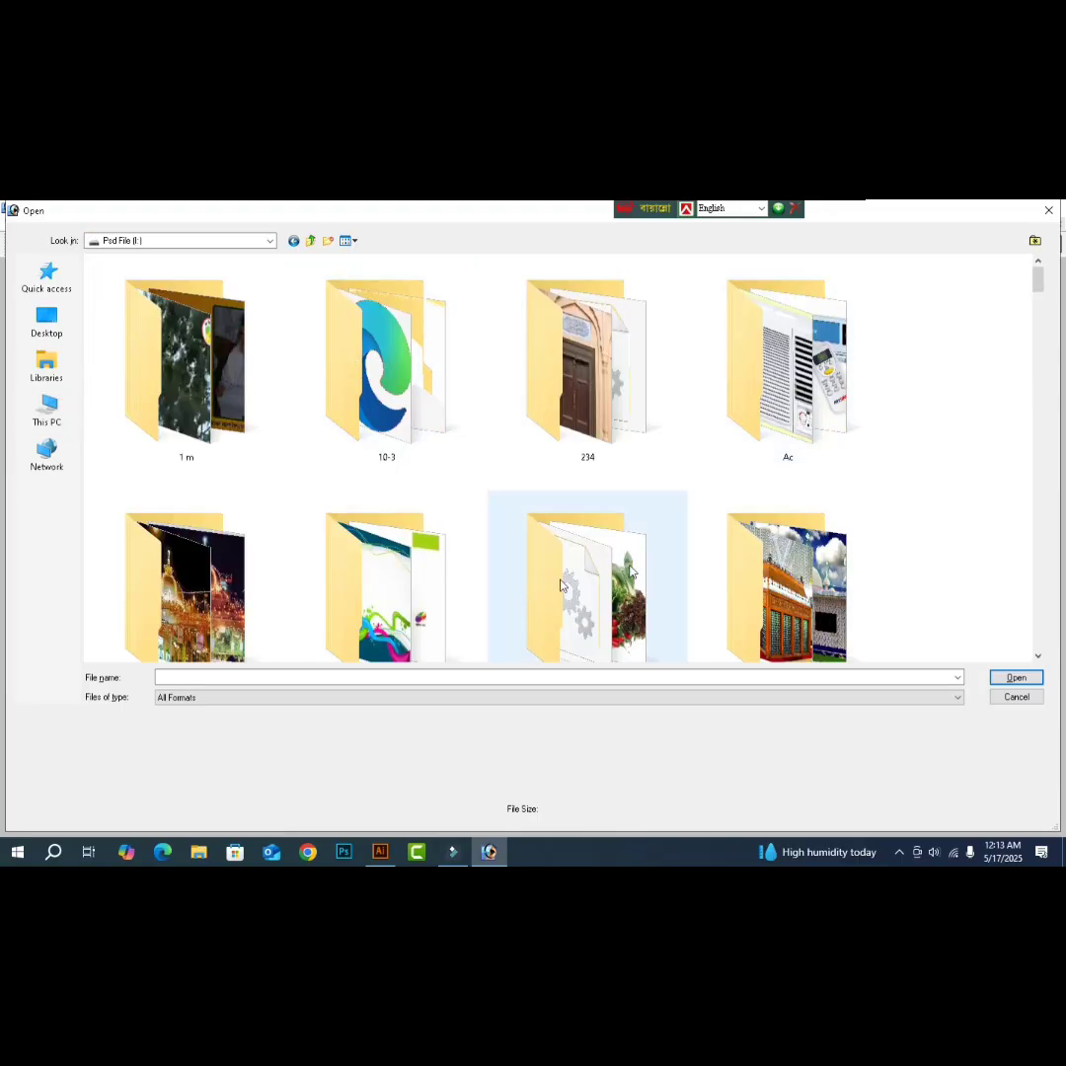
- Browse the Psd File (I:) drive to the 2023 subfolder of the "all psd bagraund" folder
left_click(753, 422)
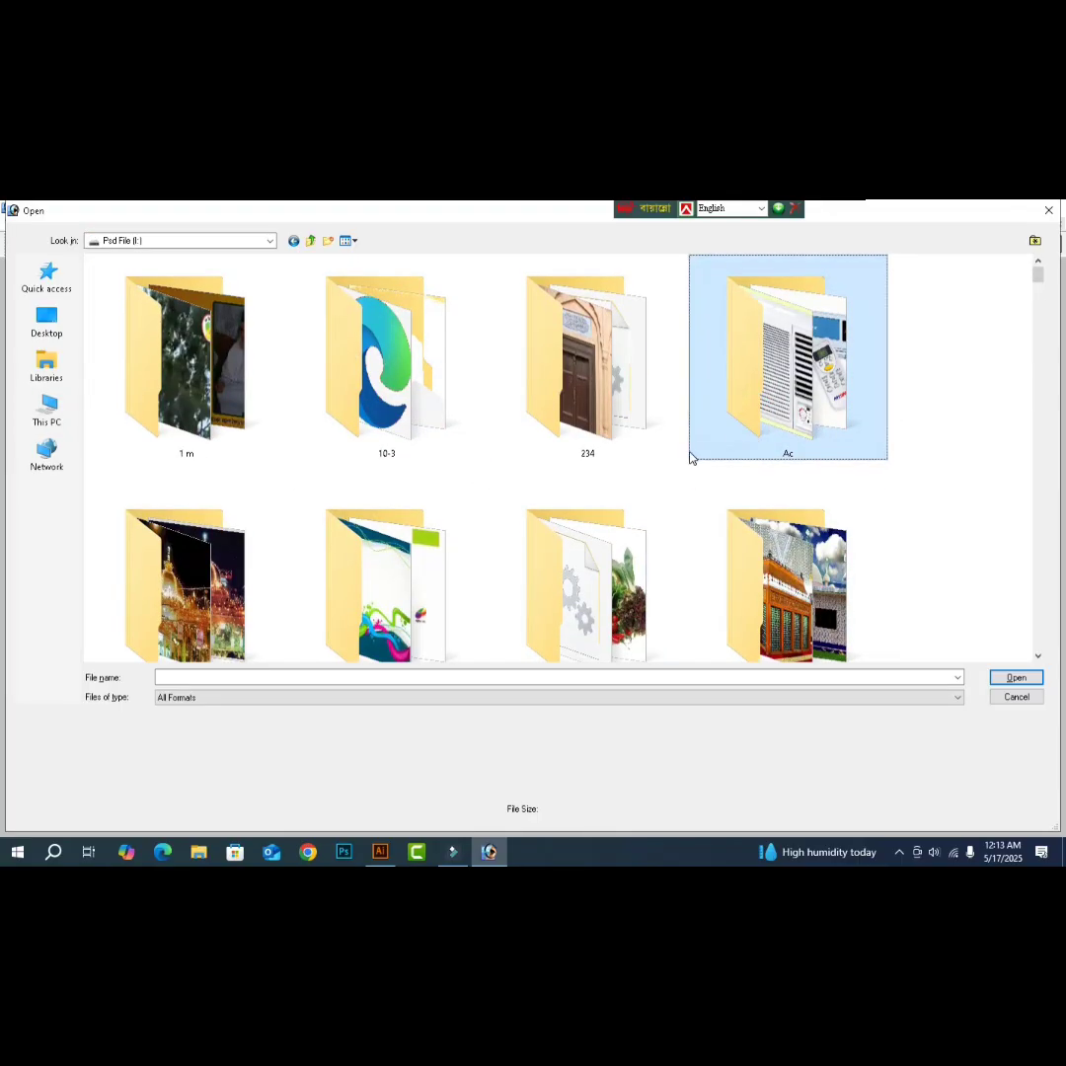
scroll(686, 457, "down", 2)
scroll(674, 457, "up", 2)
scroll(483, 469, "down", 2)
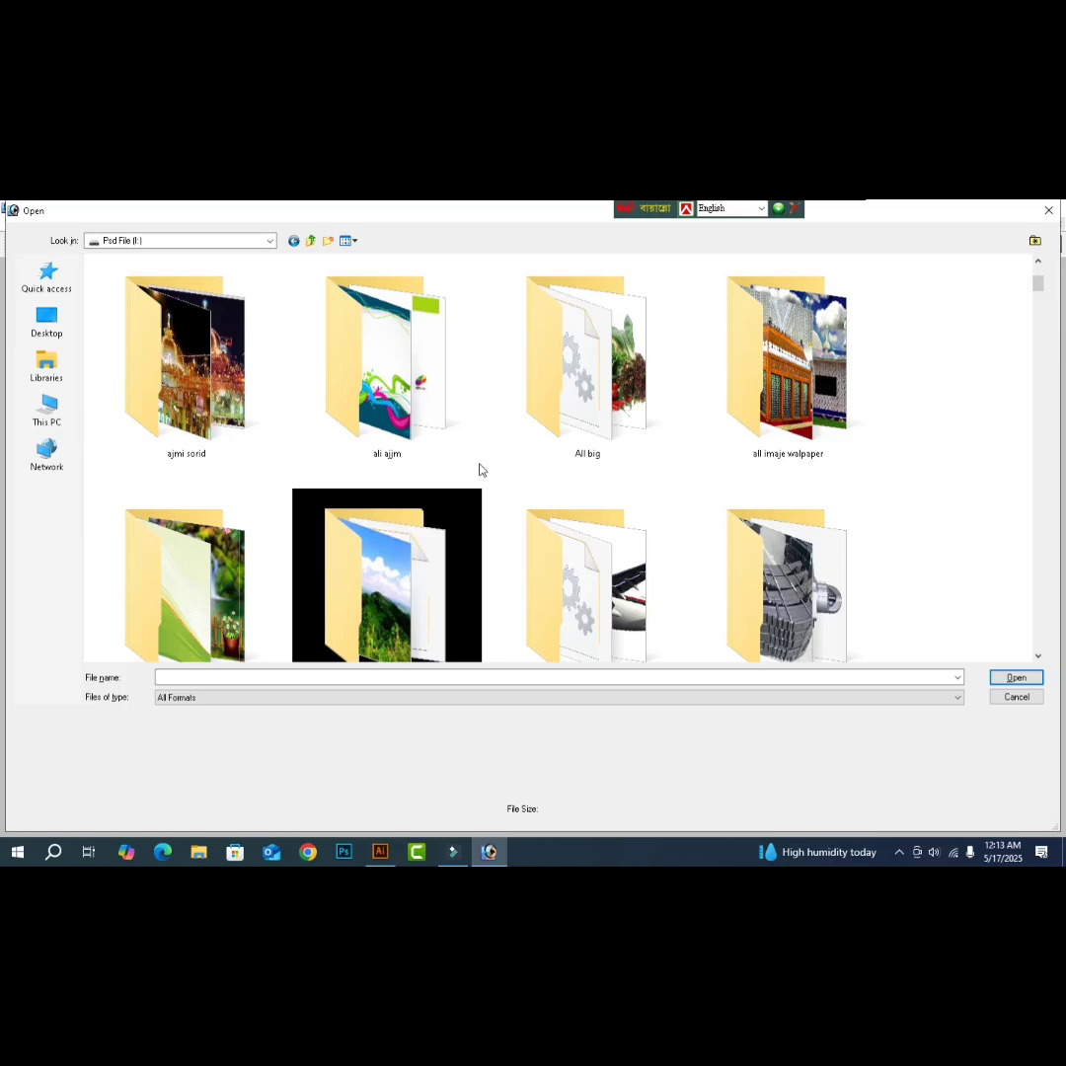
left_click(198, 580)
double_click(200, 582)
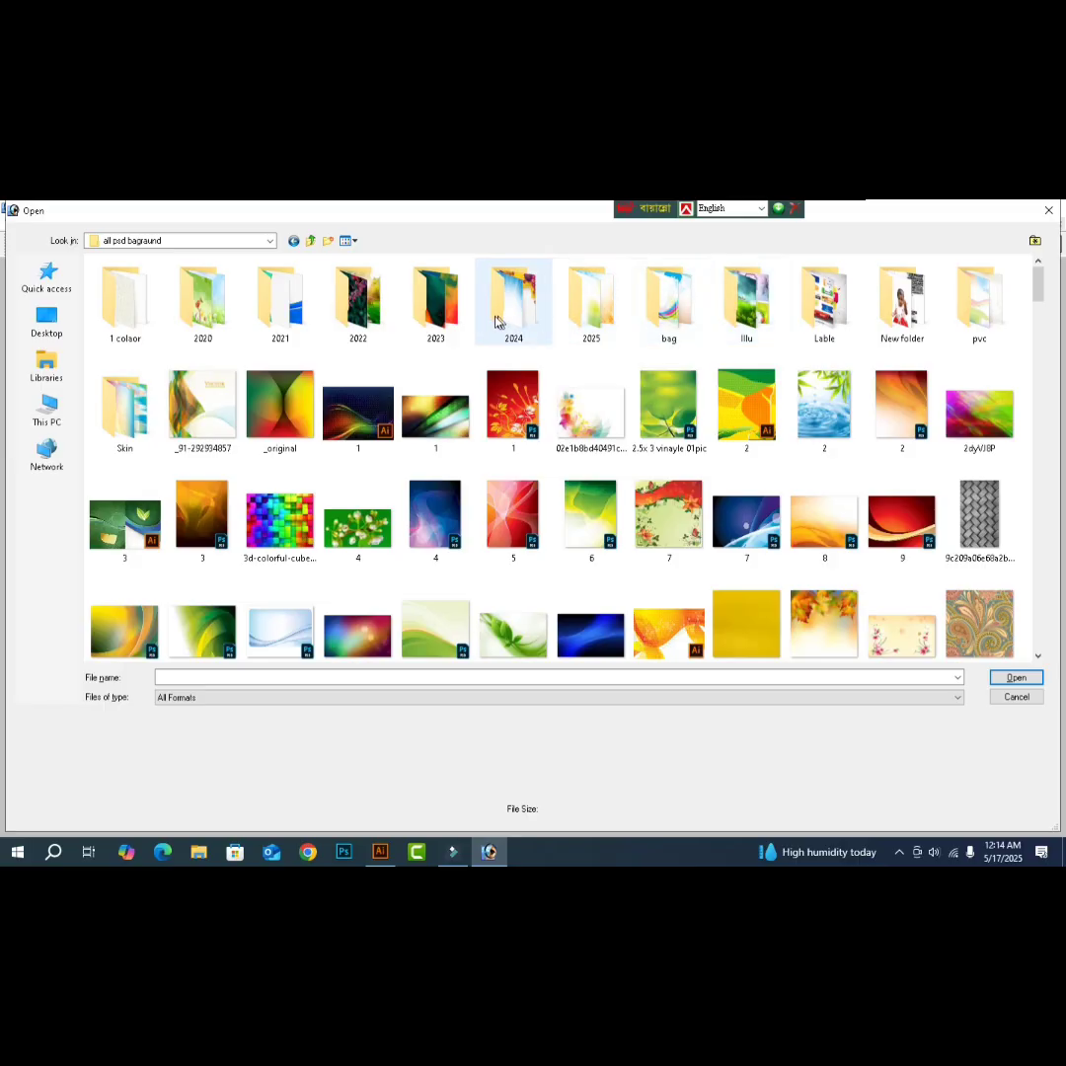
double_click(430, 298)
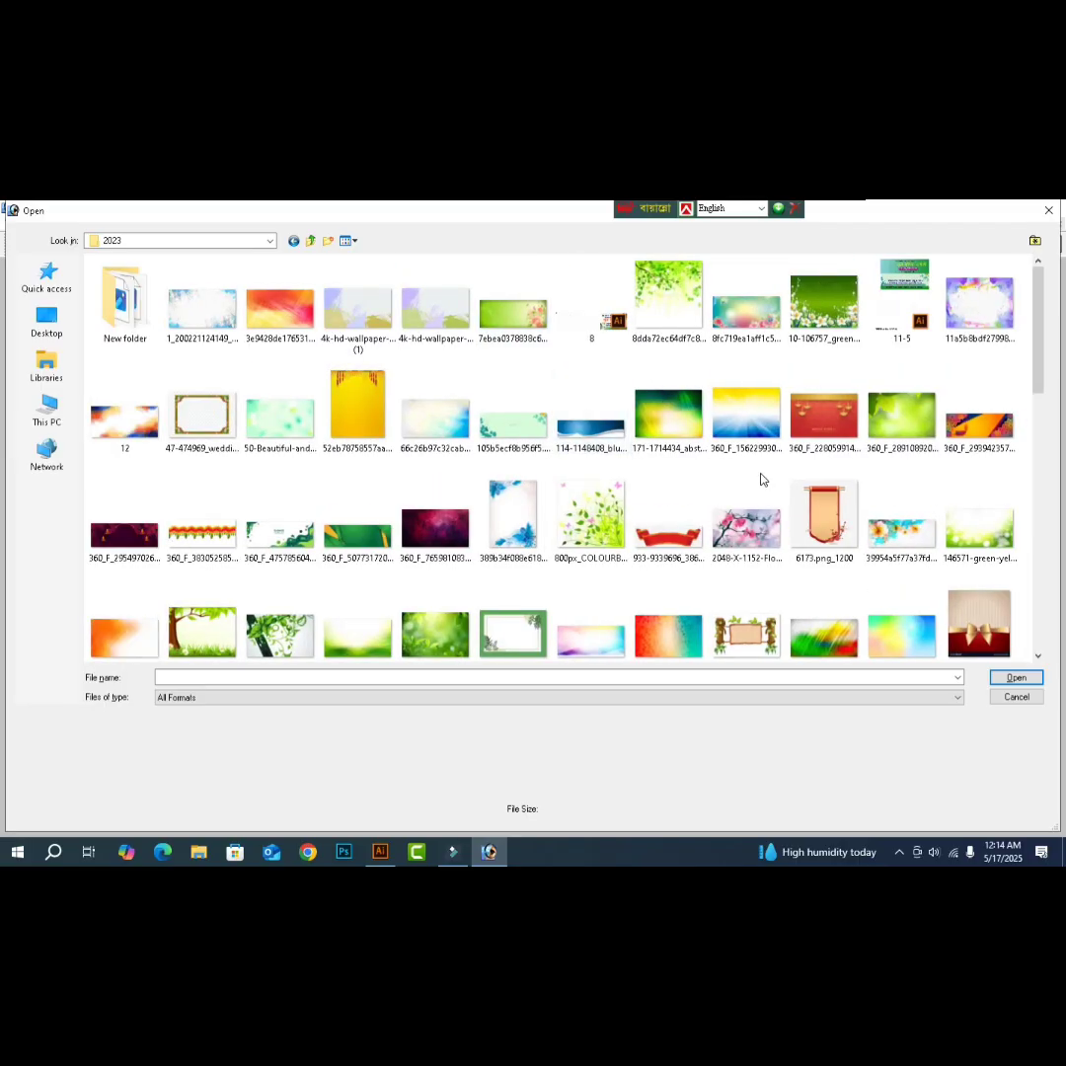
left_click(692, 414)
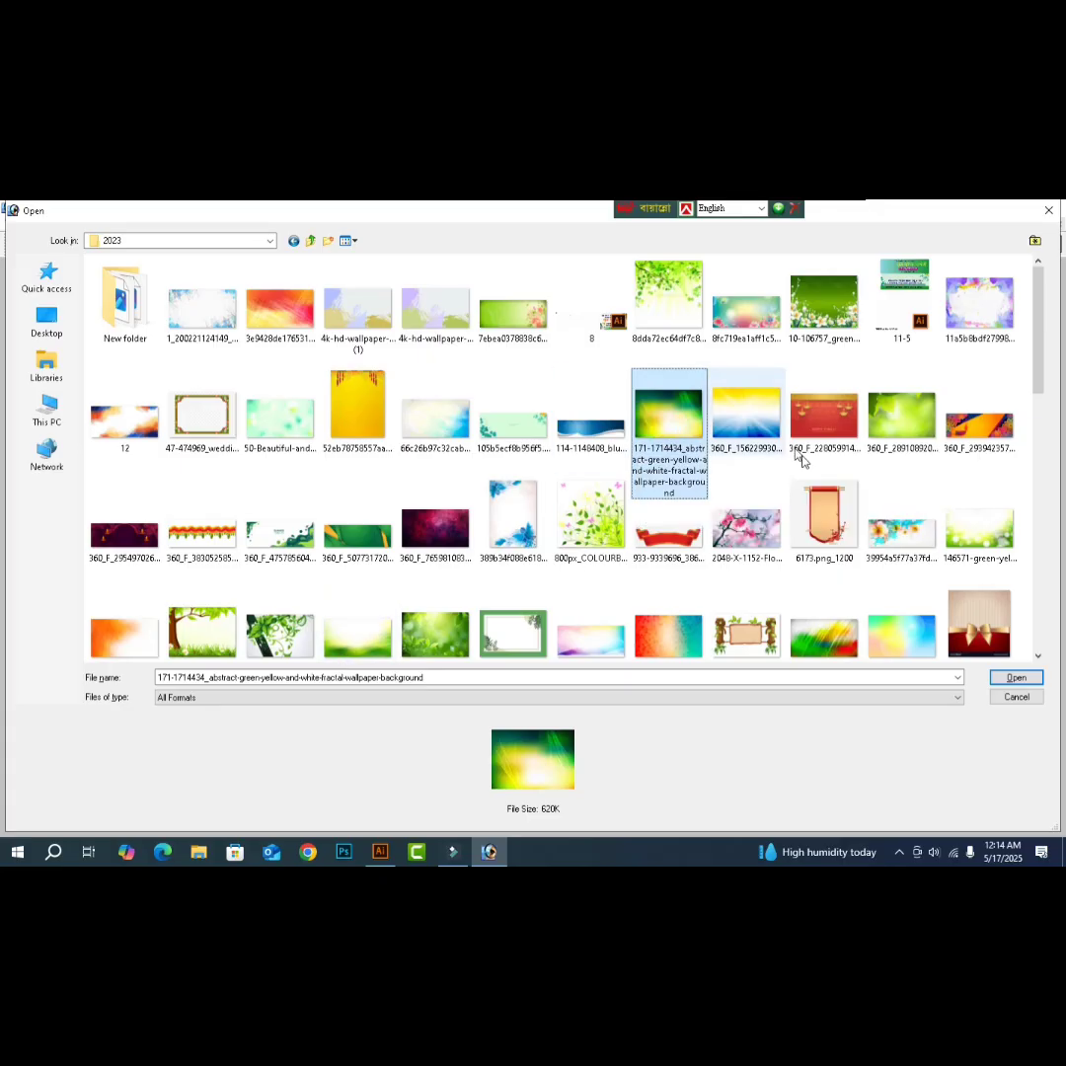
scroll(578, 511, "down", 10)
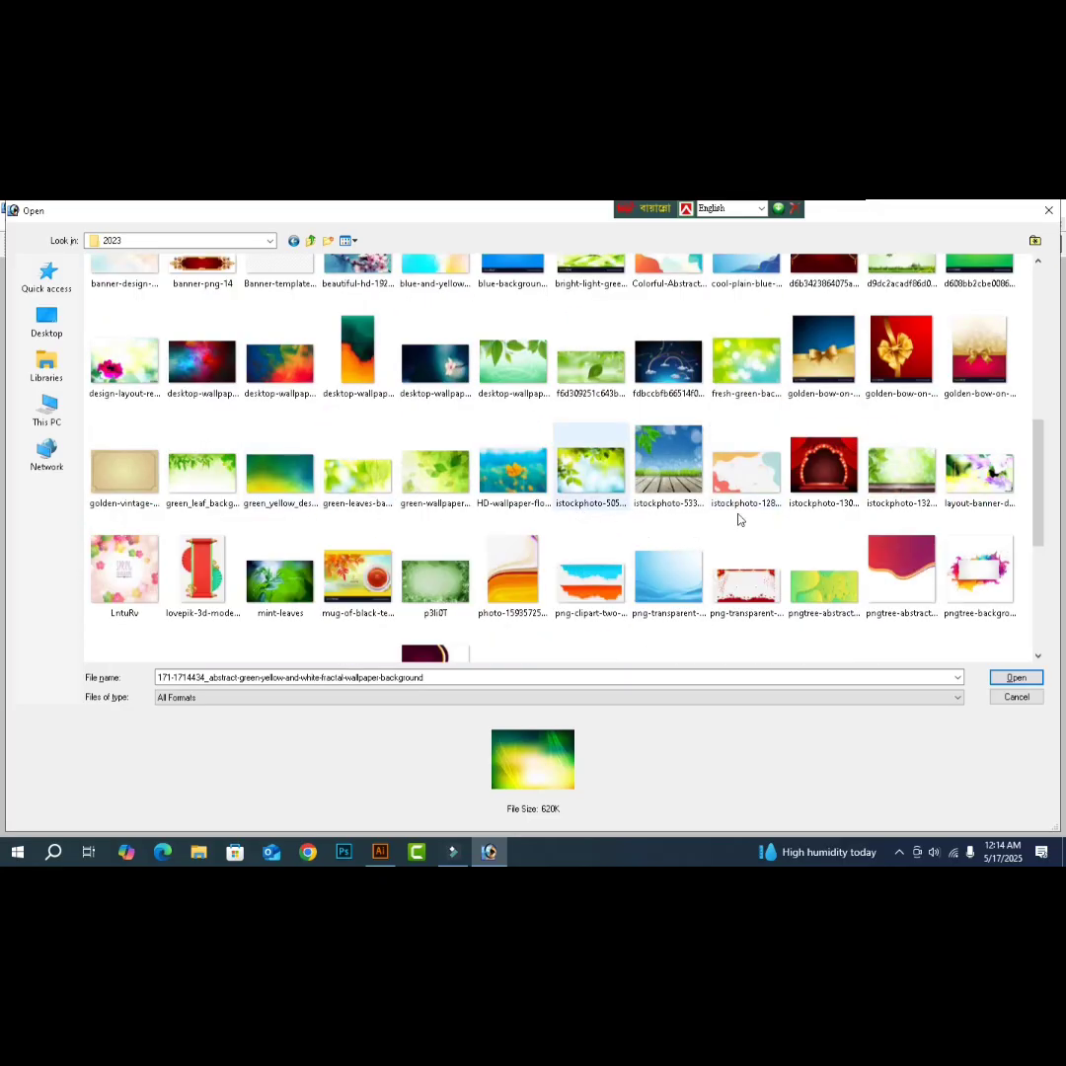
scroll(741, 519, "down", 3)
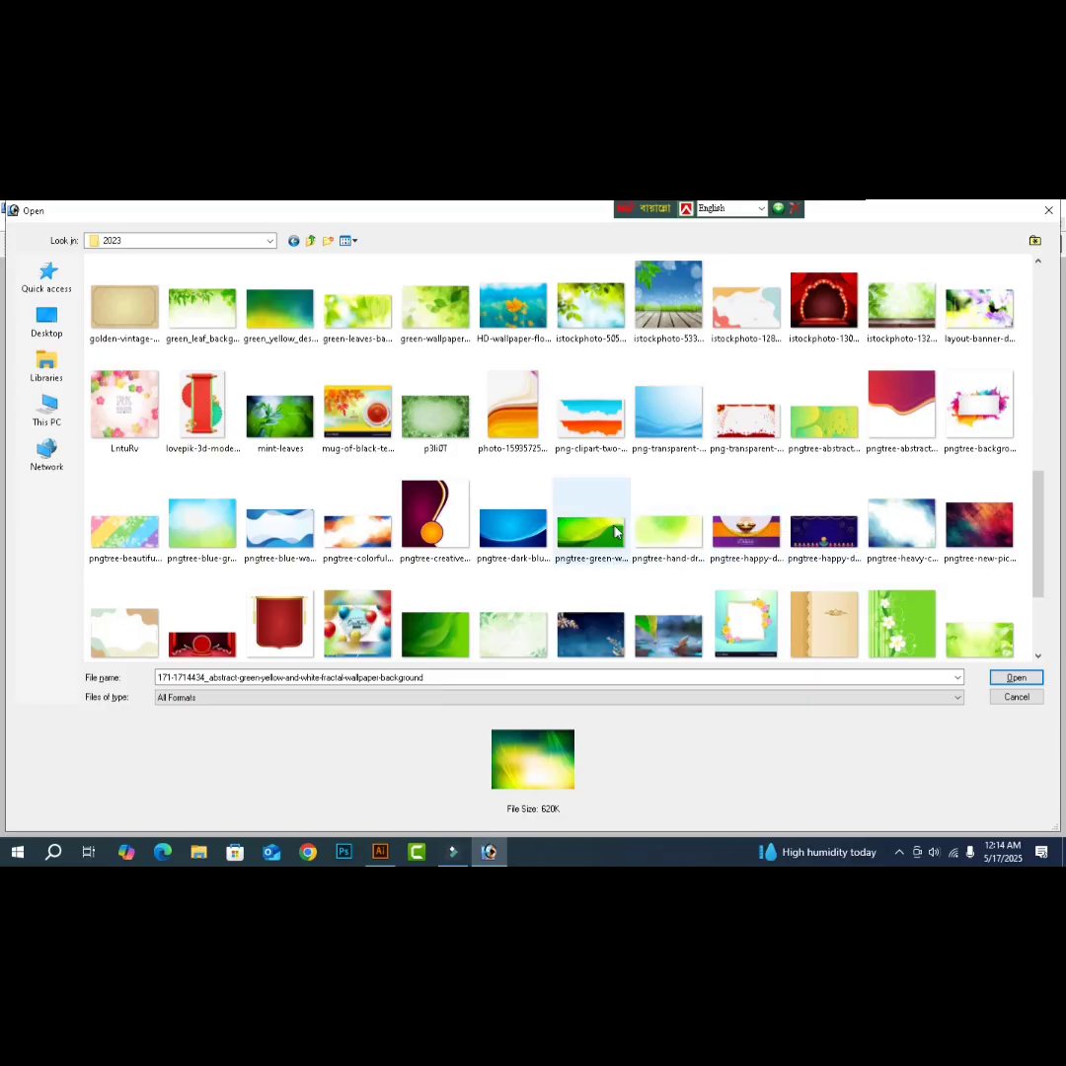
scroll(740, 538, "down", 3)
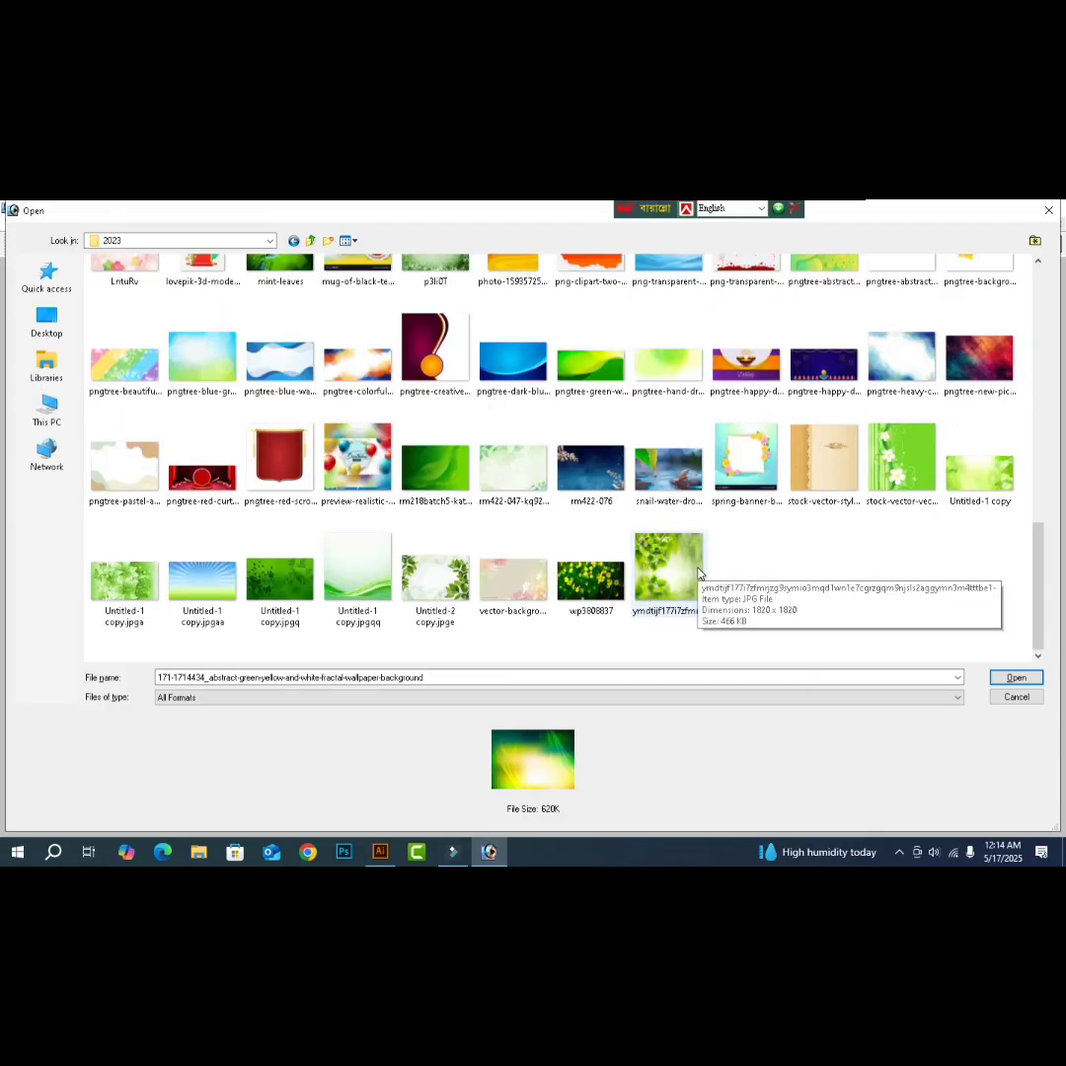
scroll(705, 571, "up", 15)
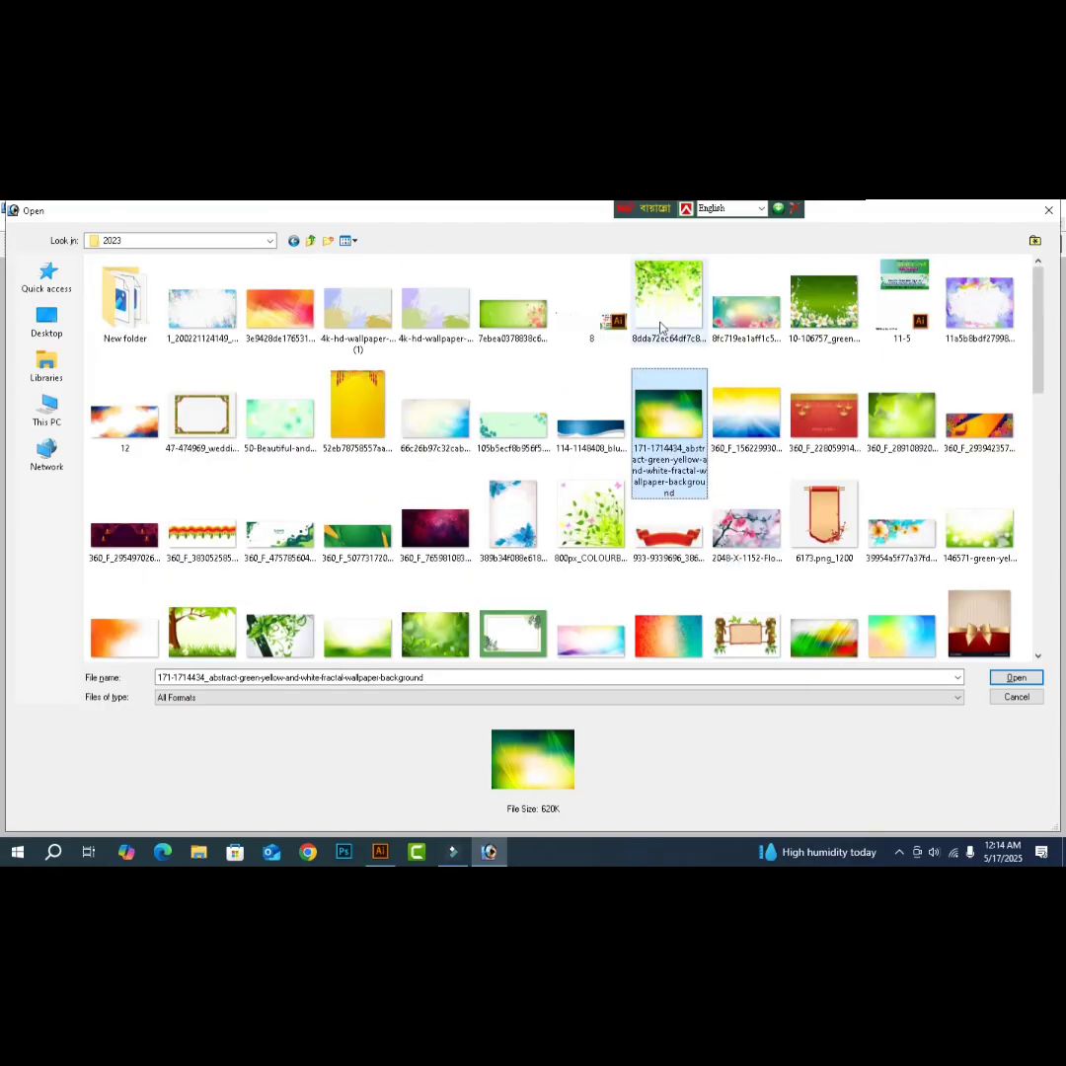
double_click(651, 427)
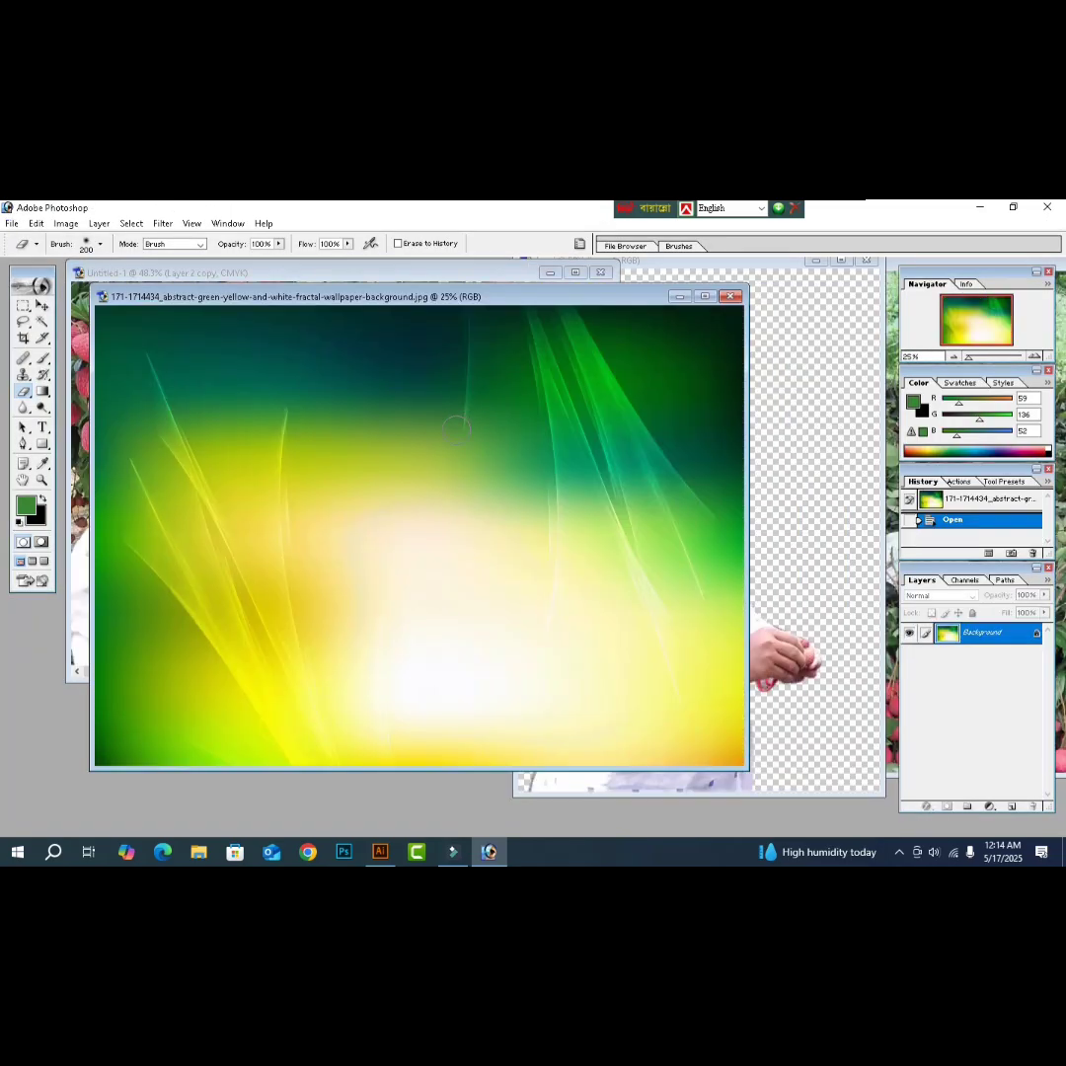
- Raise the wallpaper image's contrast to +20 with Brightness/Contrast
key("alt+i")
key("a")
key("c")
key("Tab")
key("shift+Up")
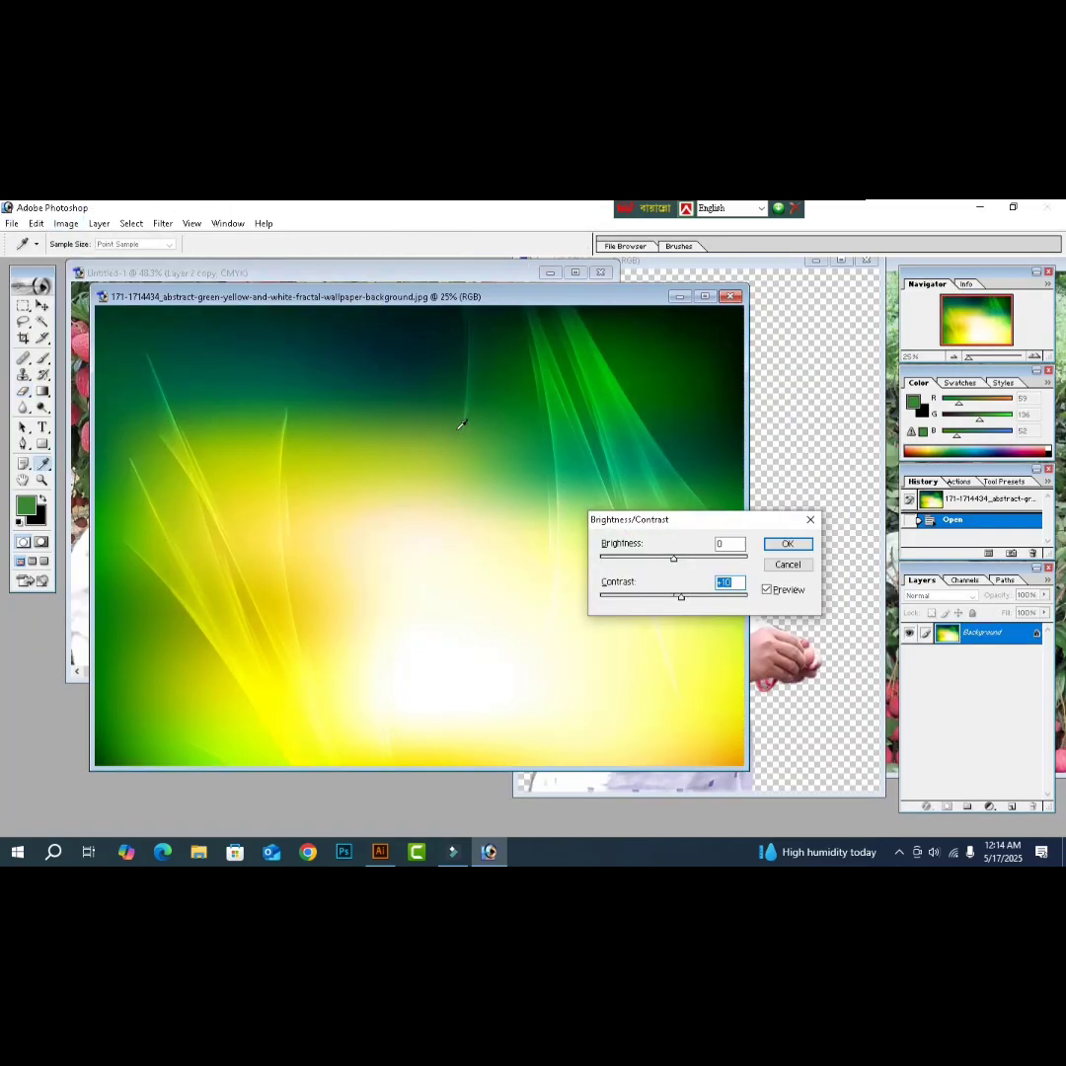
key("shift+Up")
key("Return")
- Copy the green-yellow wallpaper into the Untitled-1 document as a new layer with the Move tool
key("v")
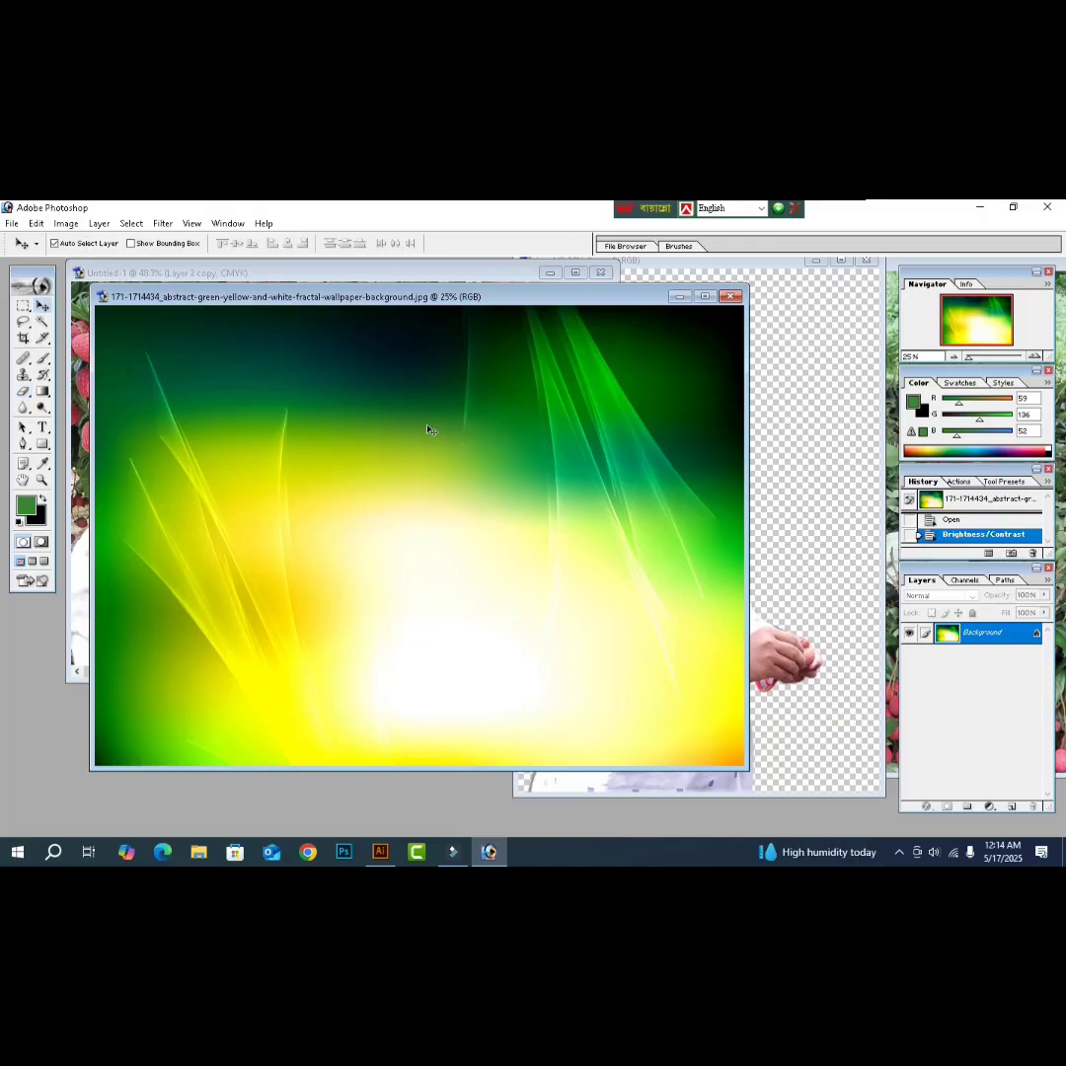
left_click_drag(692, 301, 1064, 292)
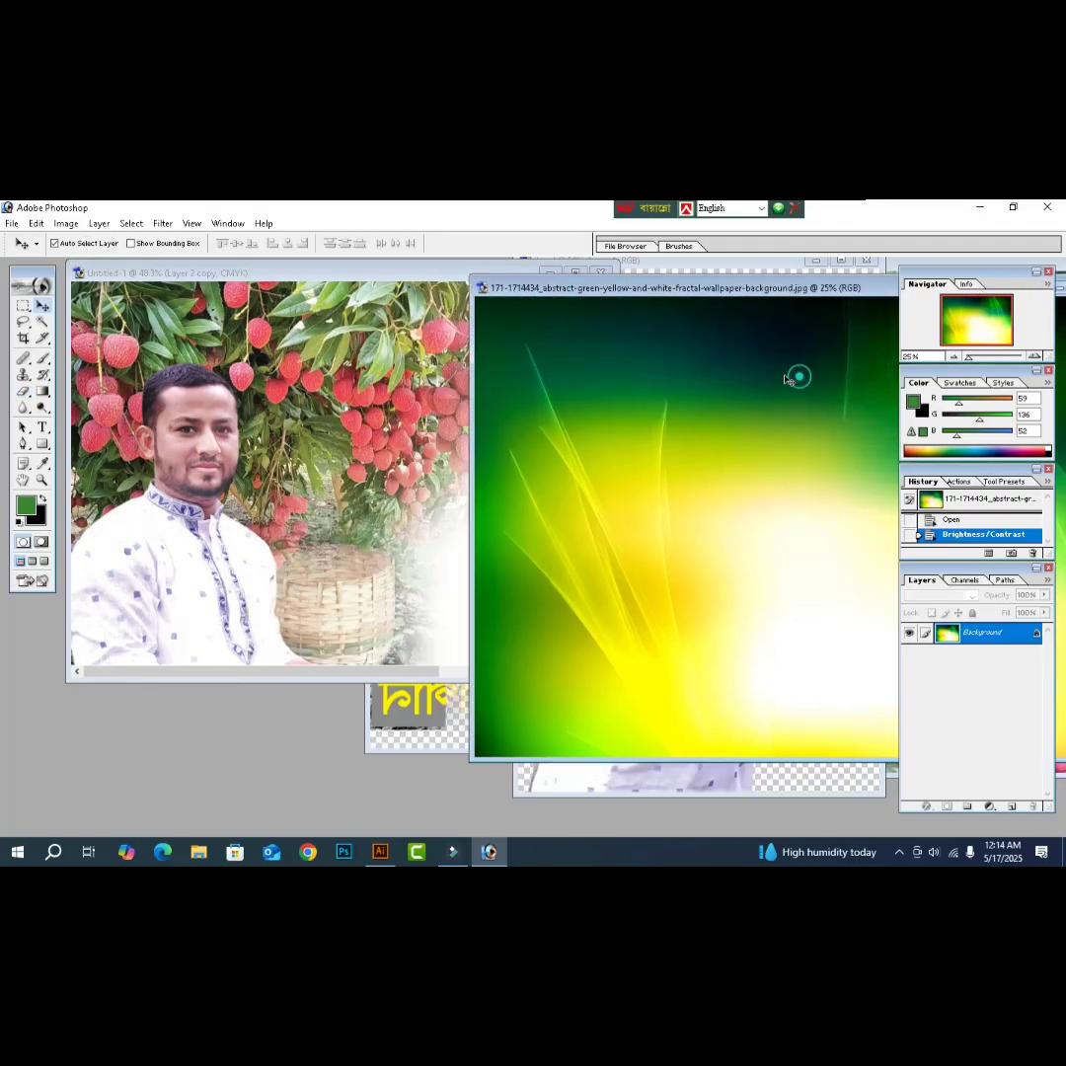
left_click_drag(391, 465, 391, 464)
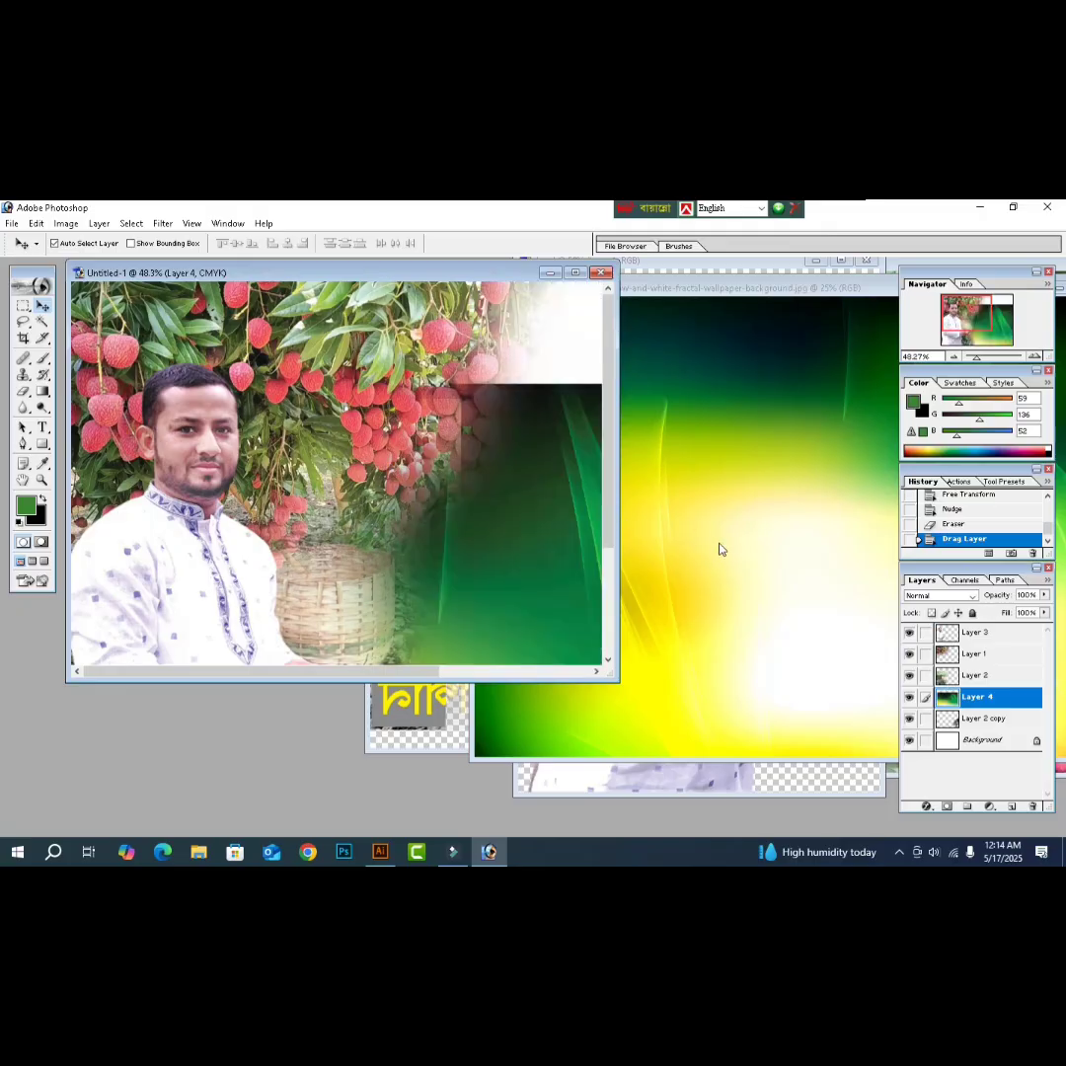
- Close the wallpaper source file without saving and maximize the Untitled-1 document window
key("ctrl+w")
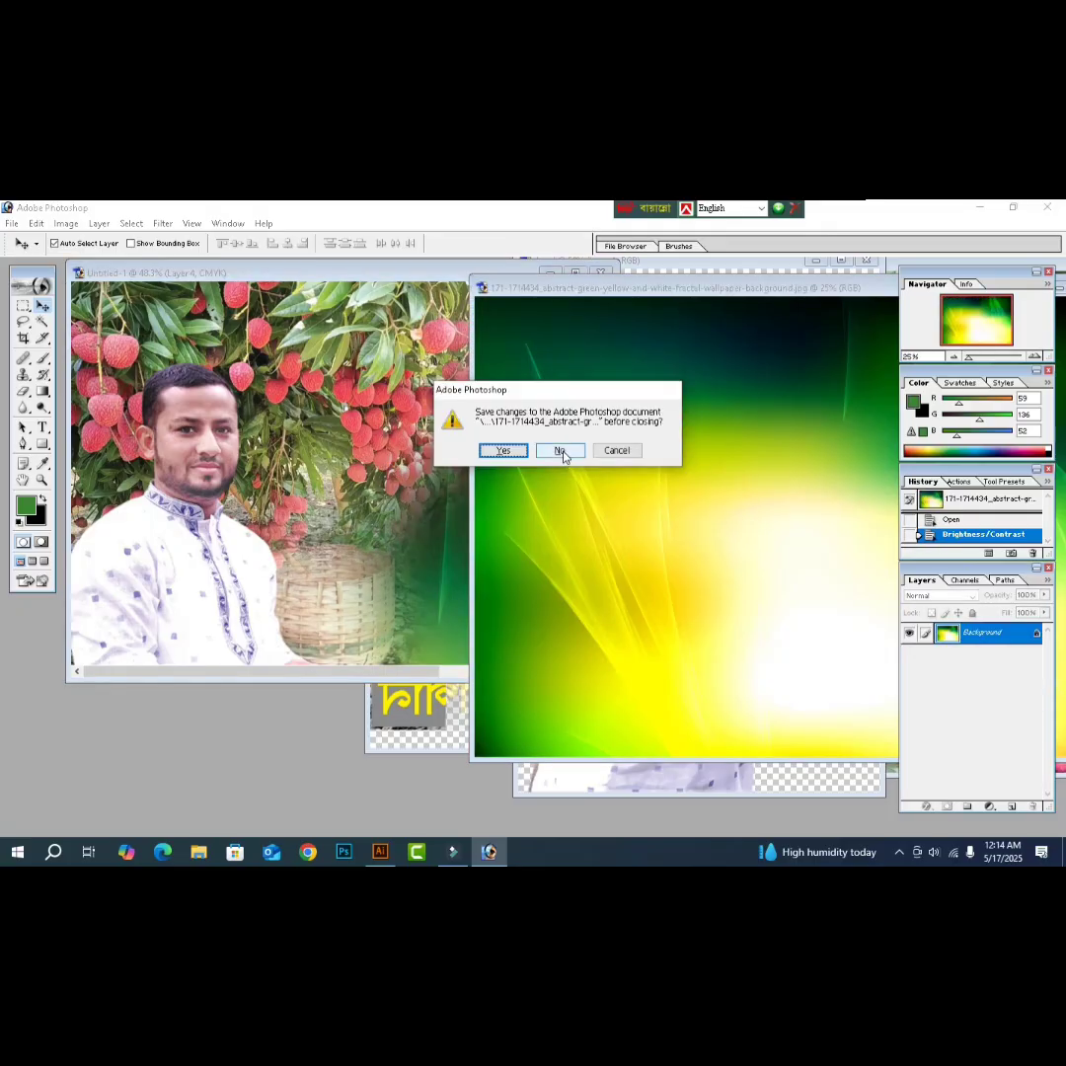
left_click(559, 451)
left_click(574, 271)
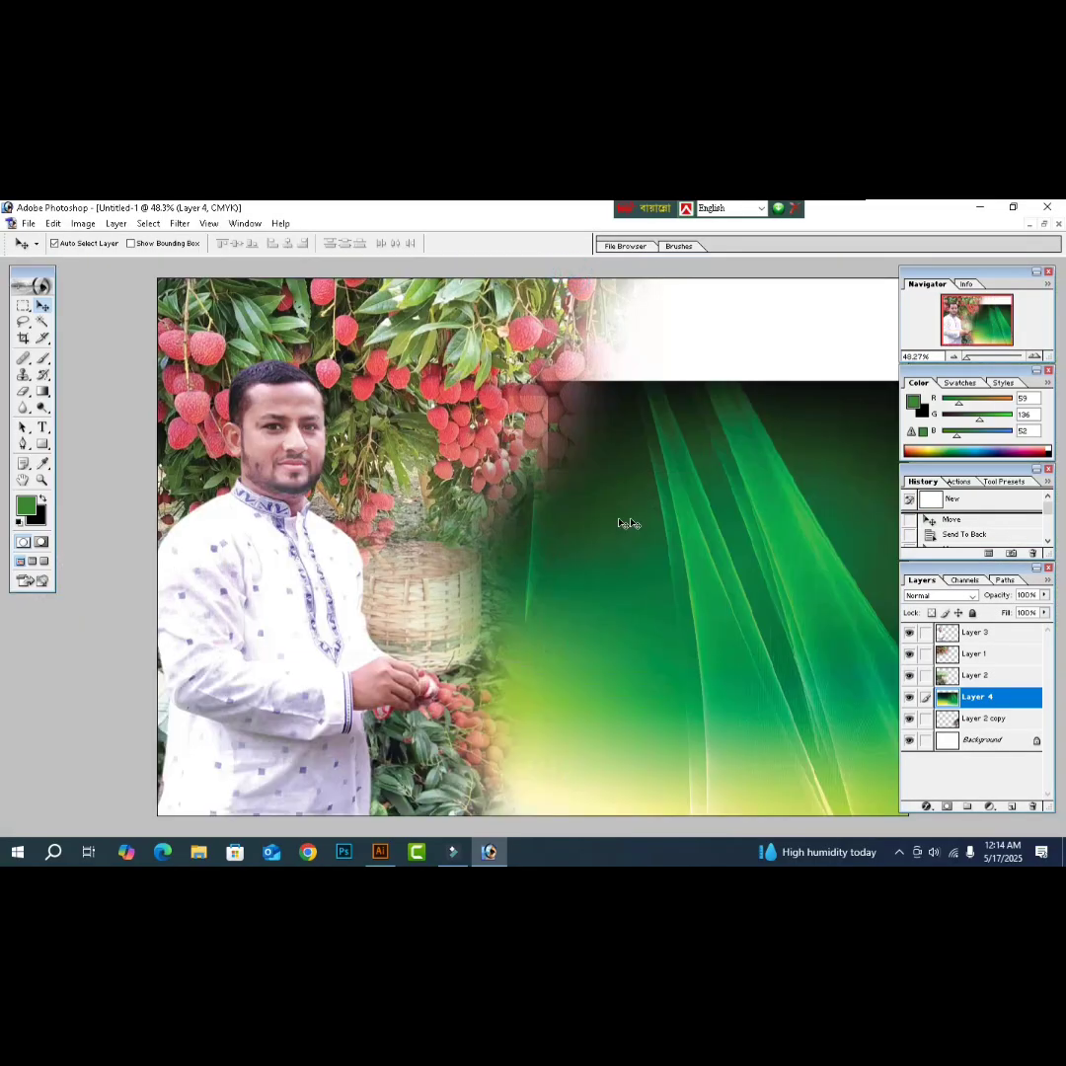
- Reposition and resize the wallpaper layer with Free Transform so it covers the canvas, and place it behind the photo layers
key("Tab")
left_click_drag(678, 583, 641, 457)
key("ctrl+minus")
key("ctrl+minus")
key("ctrl+minus")
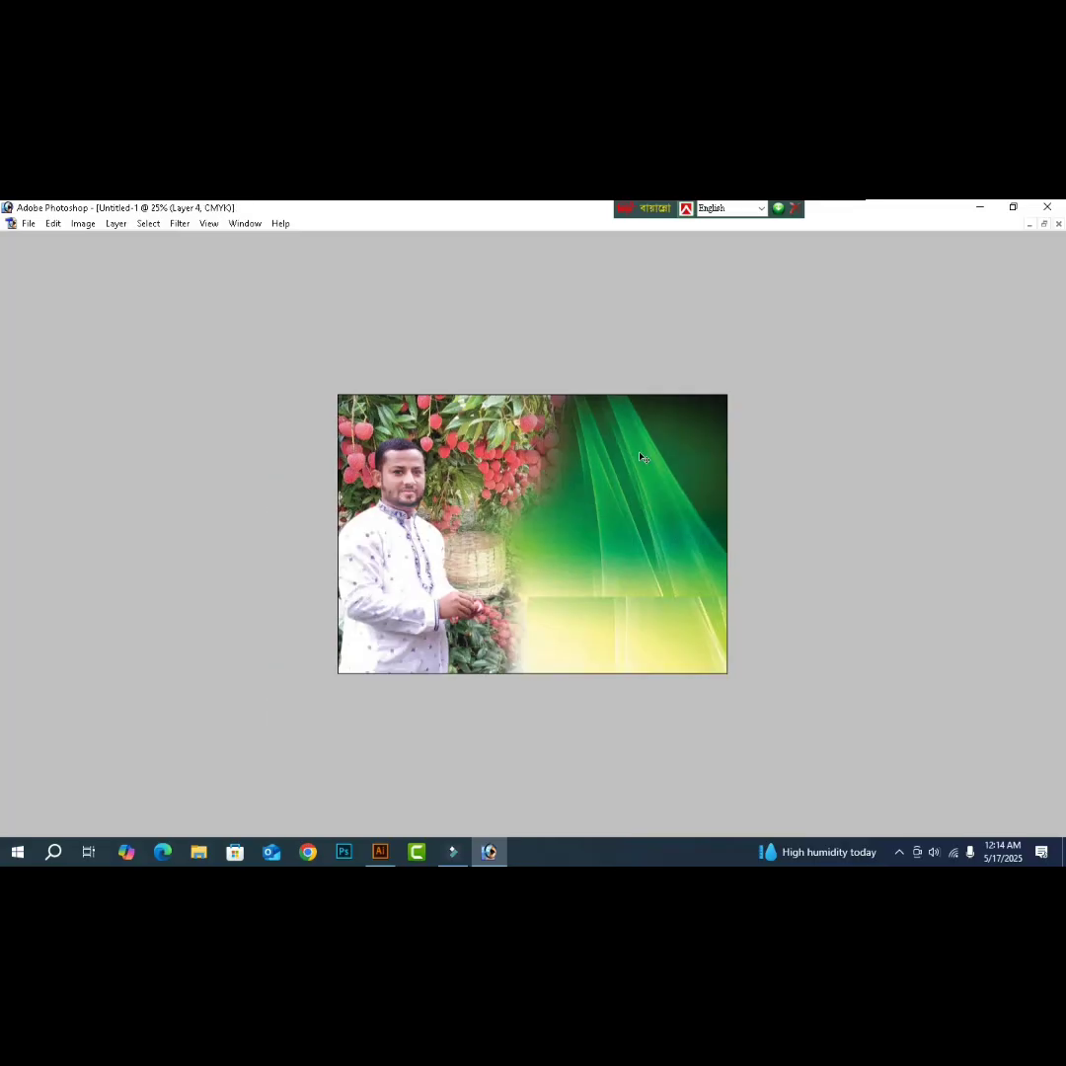
key("ctrl+t")
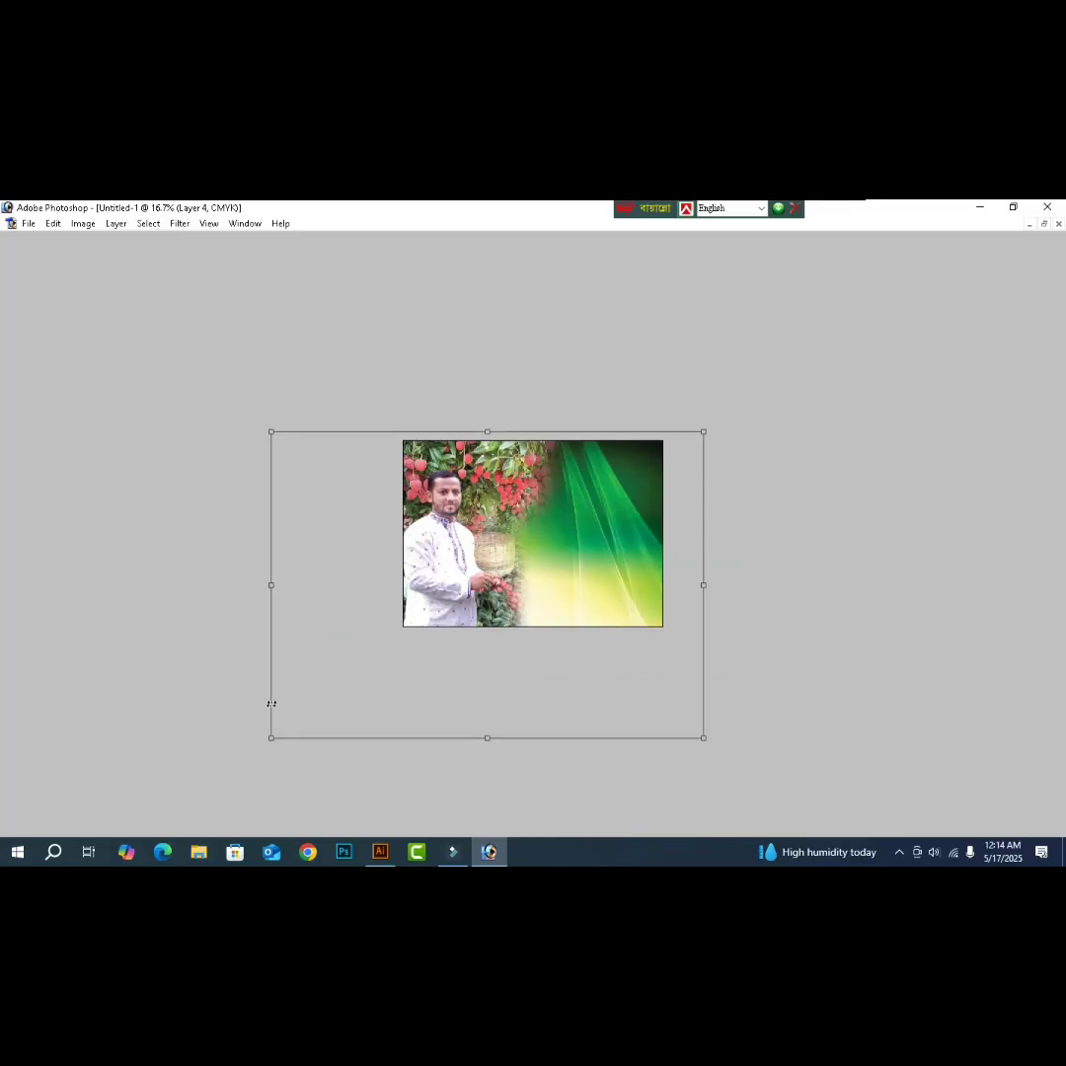
left_click_drag(265, 745, 358, 607)
left_click_drag(703, 431, 760, 403)
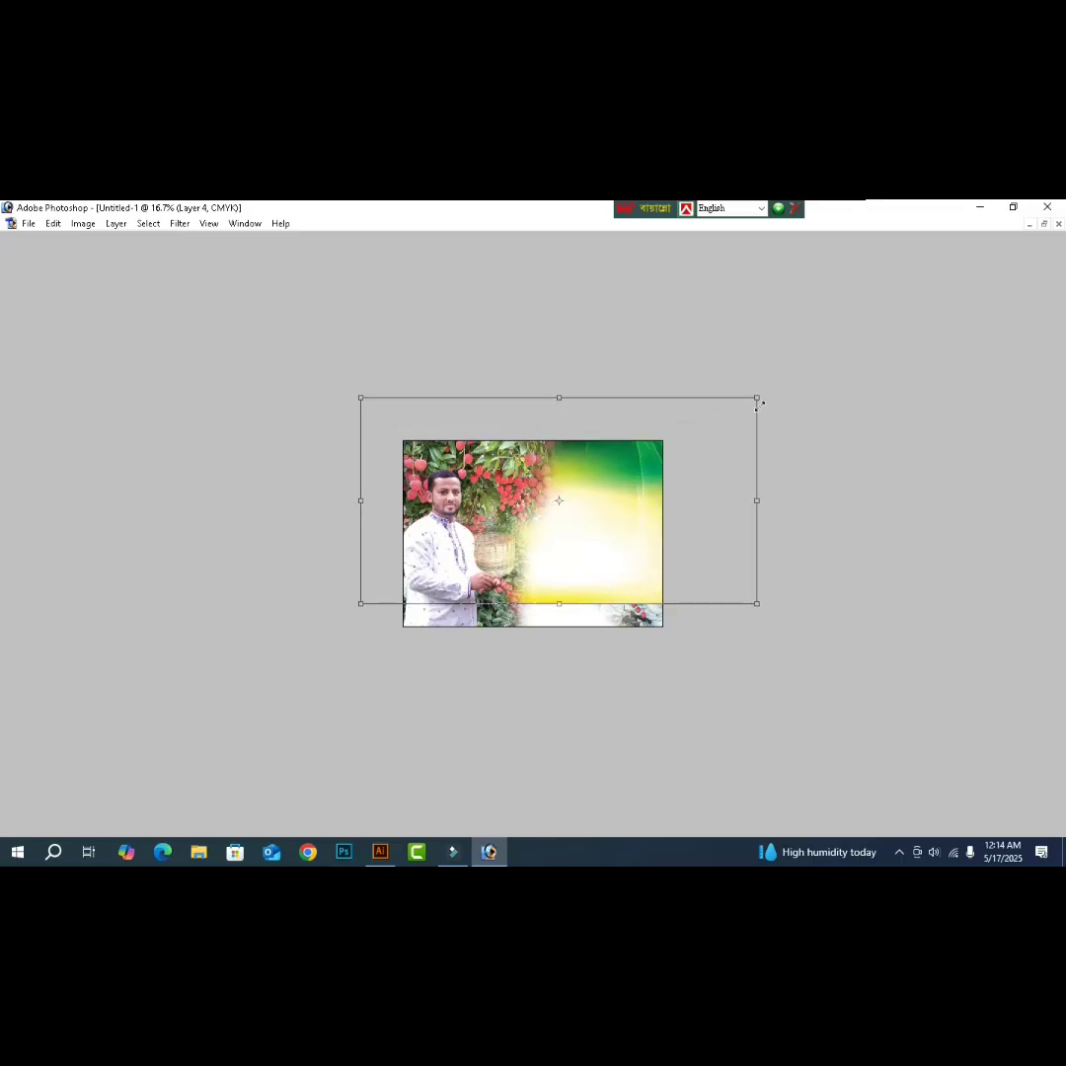
left_click_drag(758, 602, 785, 632)
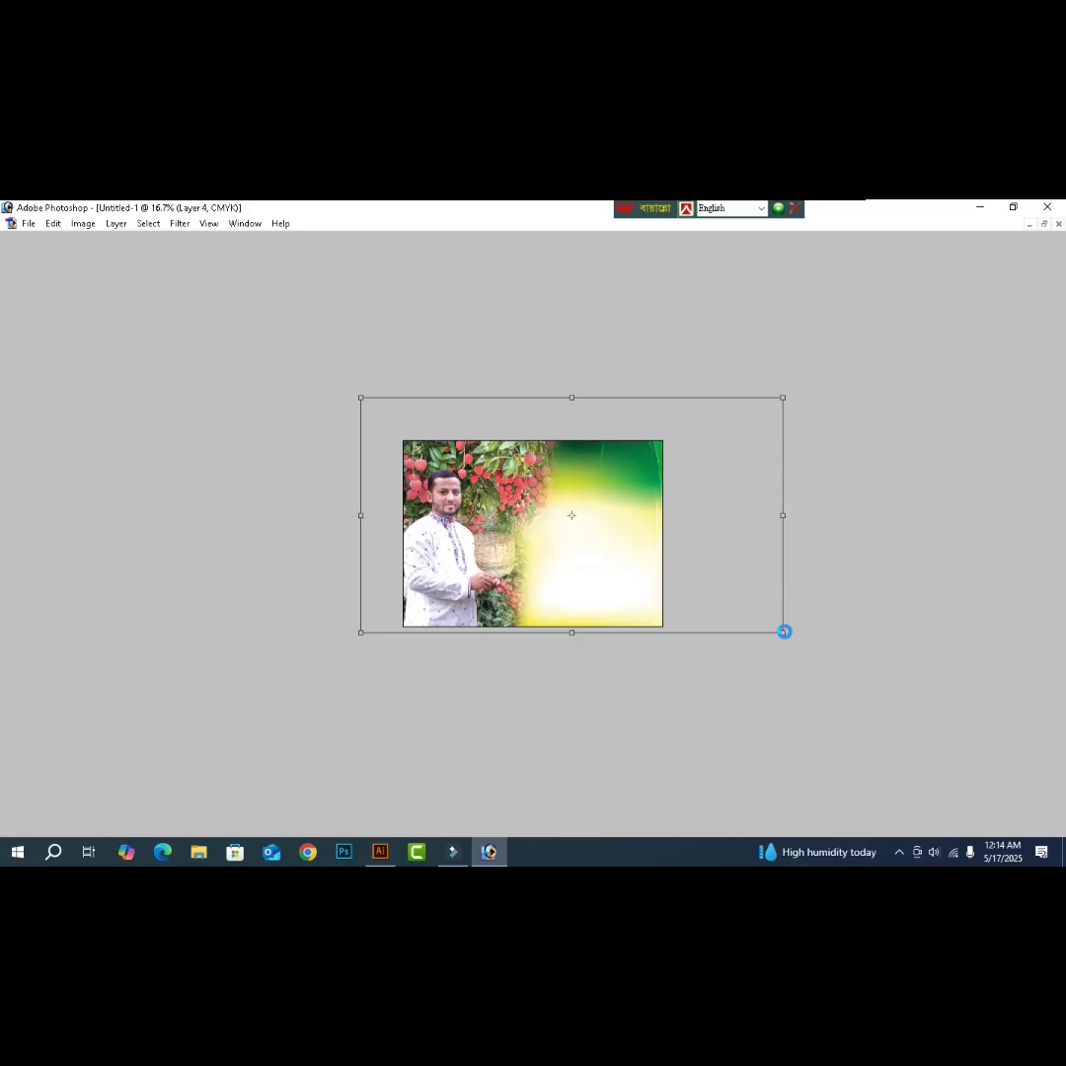
key("Return")
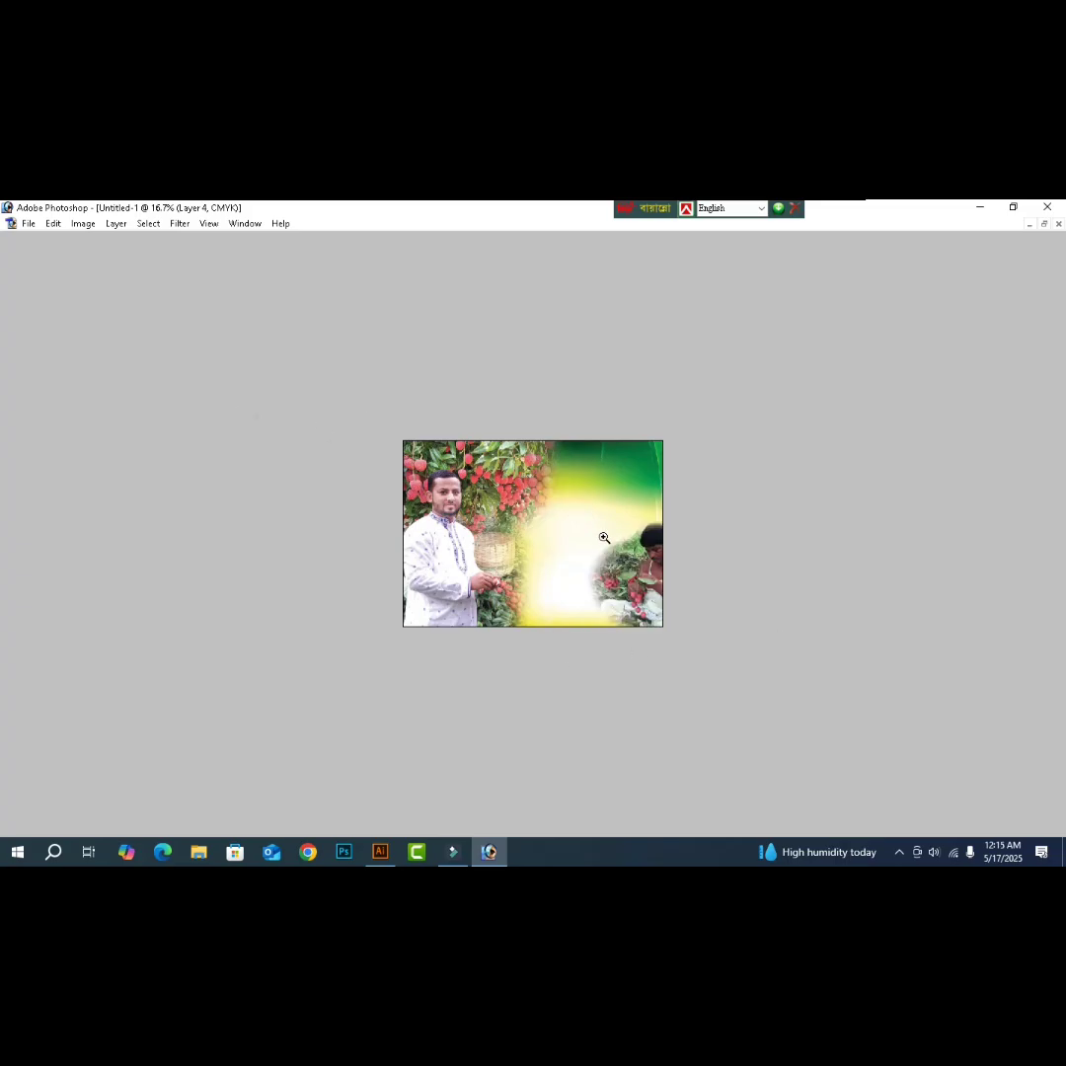
- Scale the wallpaper layer again with Free Transform, and shift it down so more dark green shows along the upper edge
key("ctrl+0")
key("ctrl+minus")
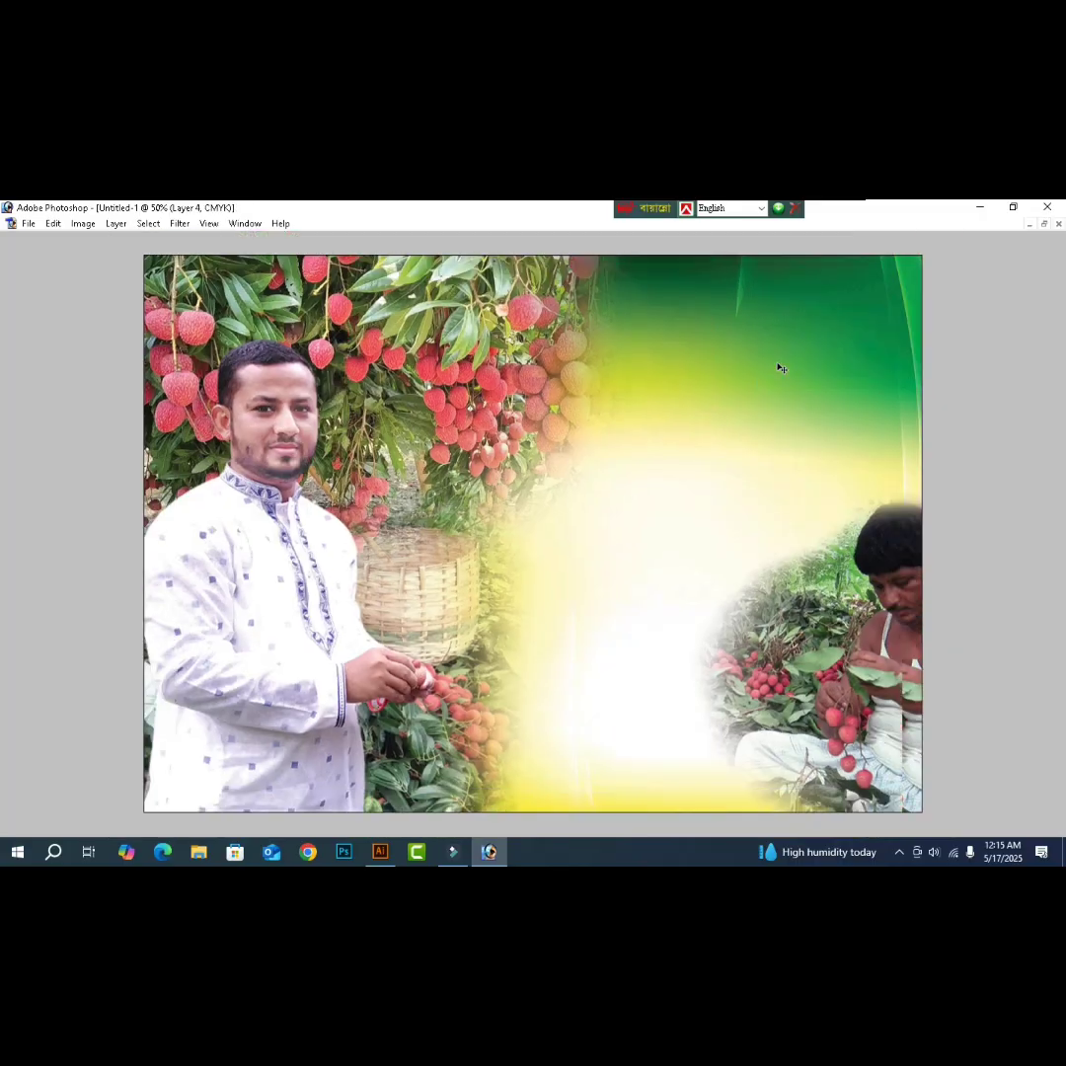
key("ctrl+minus")
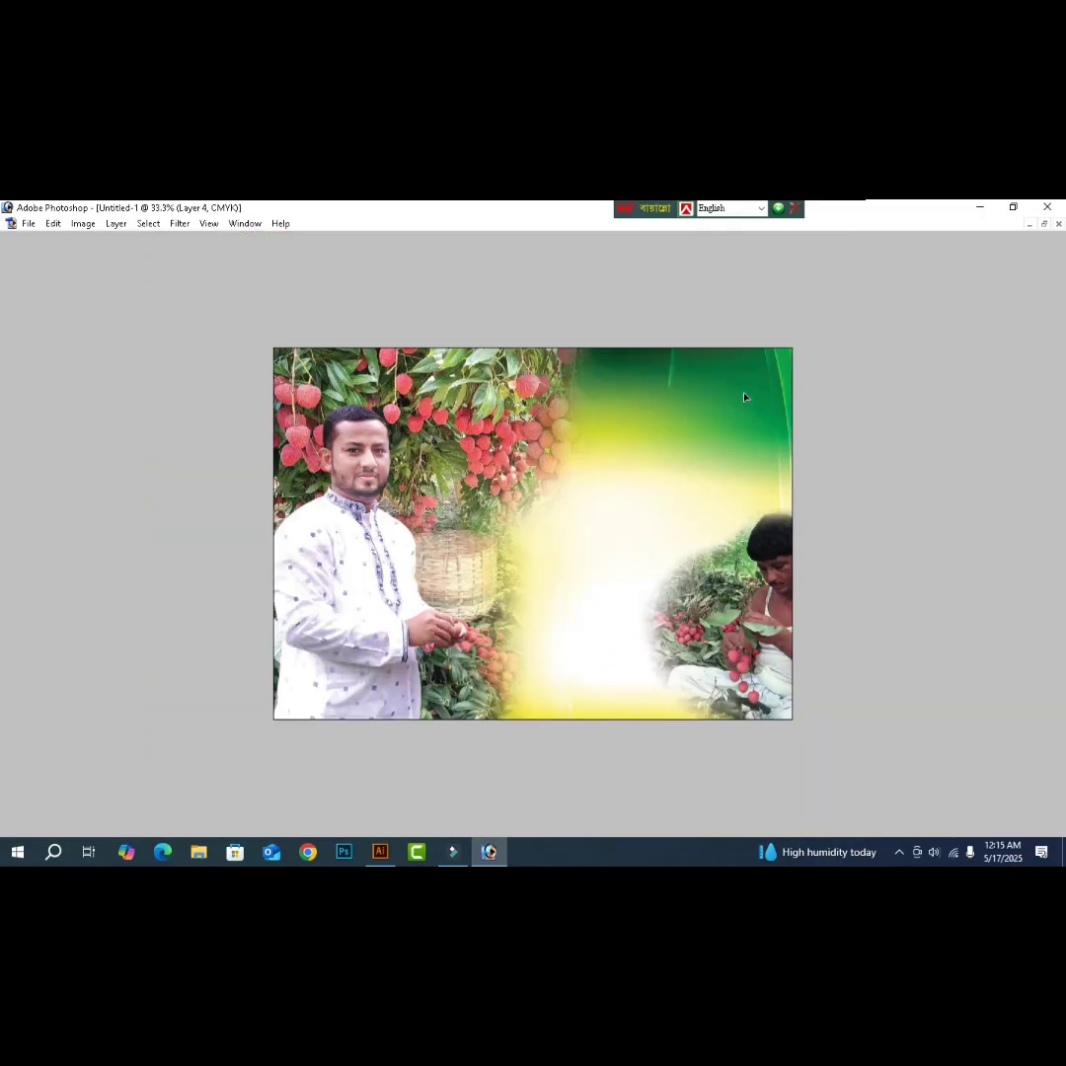
key("ctrl+t")
left_click_drag(188, 260, 262, 319)
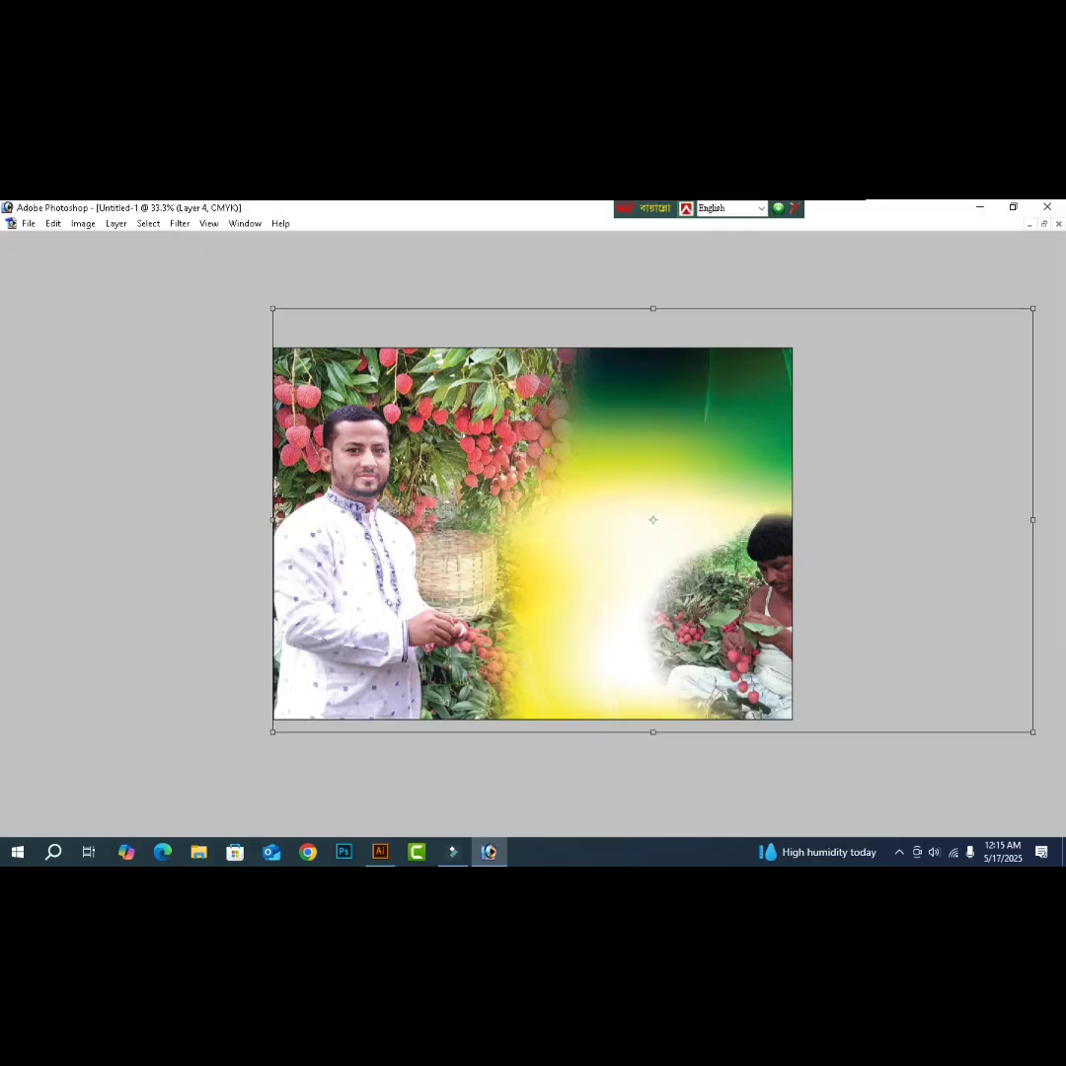
left_click_drag(1021, 717, 888, 759)
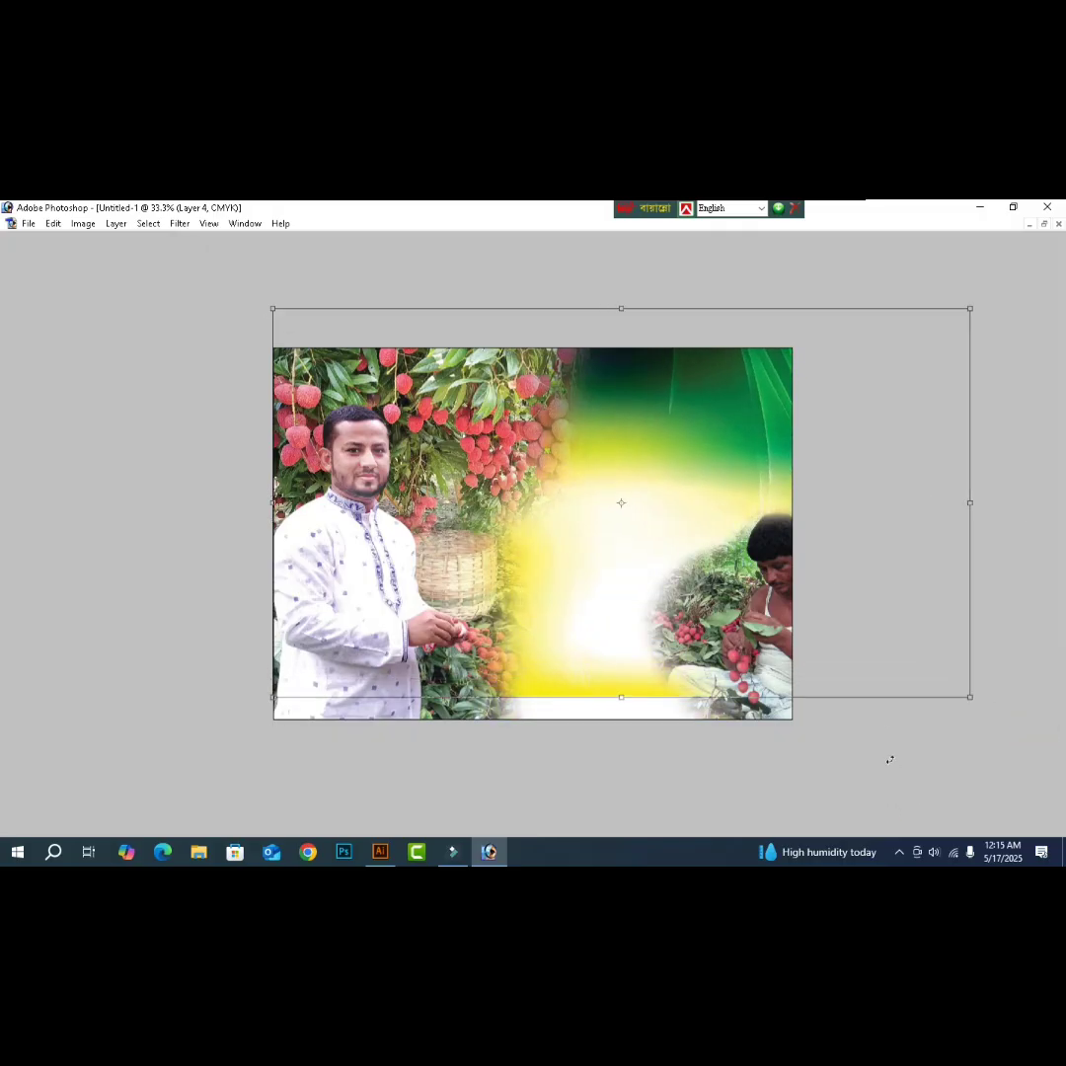
left_click_drag(624, 310, 621, 279)
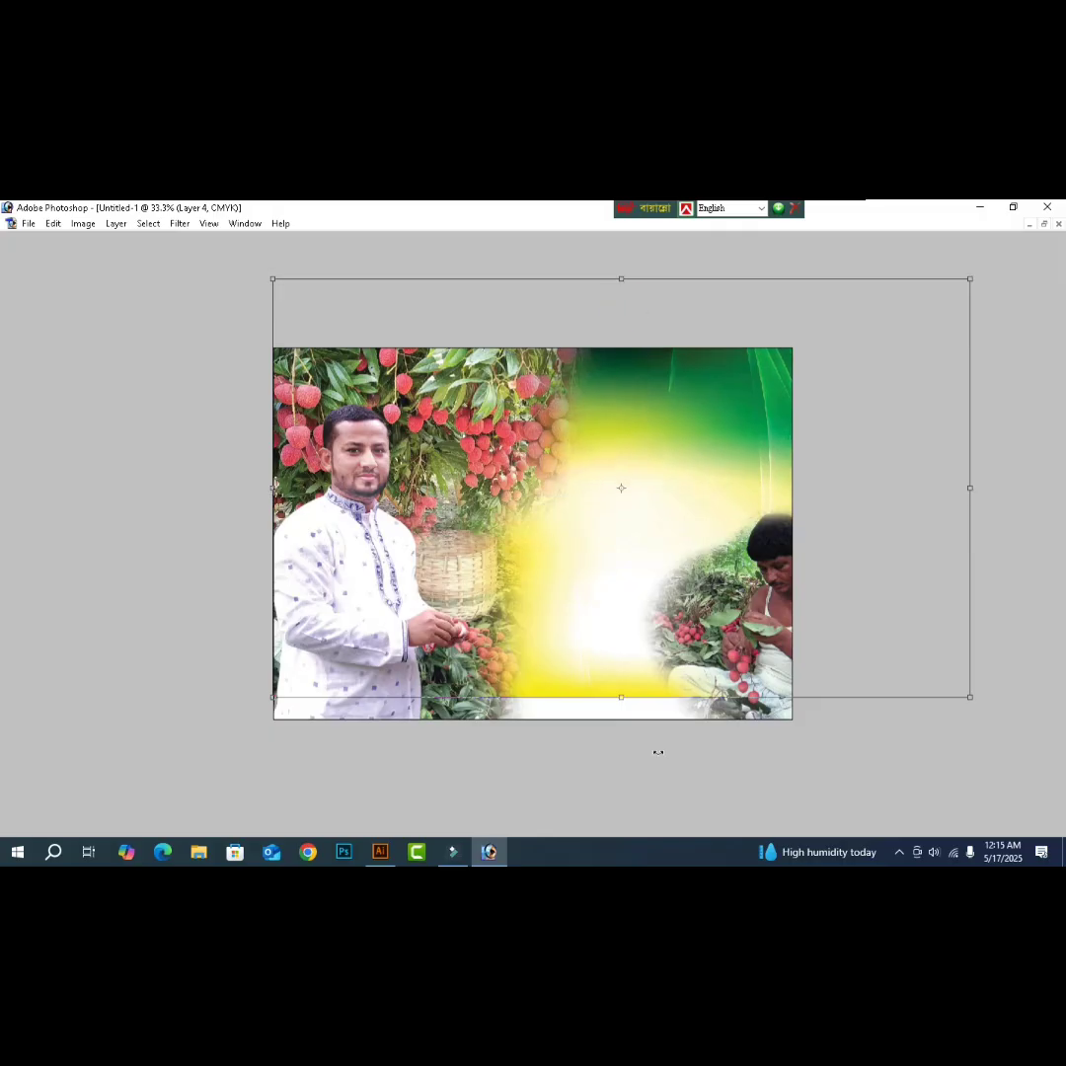
left_click_drag(623, 705, 622, 733)
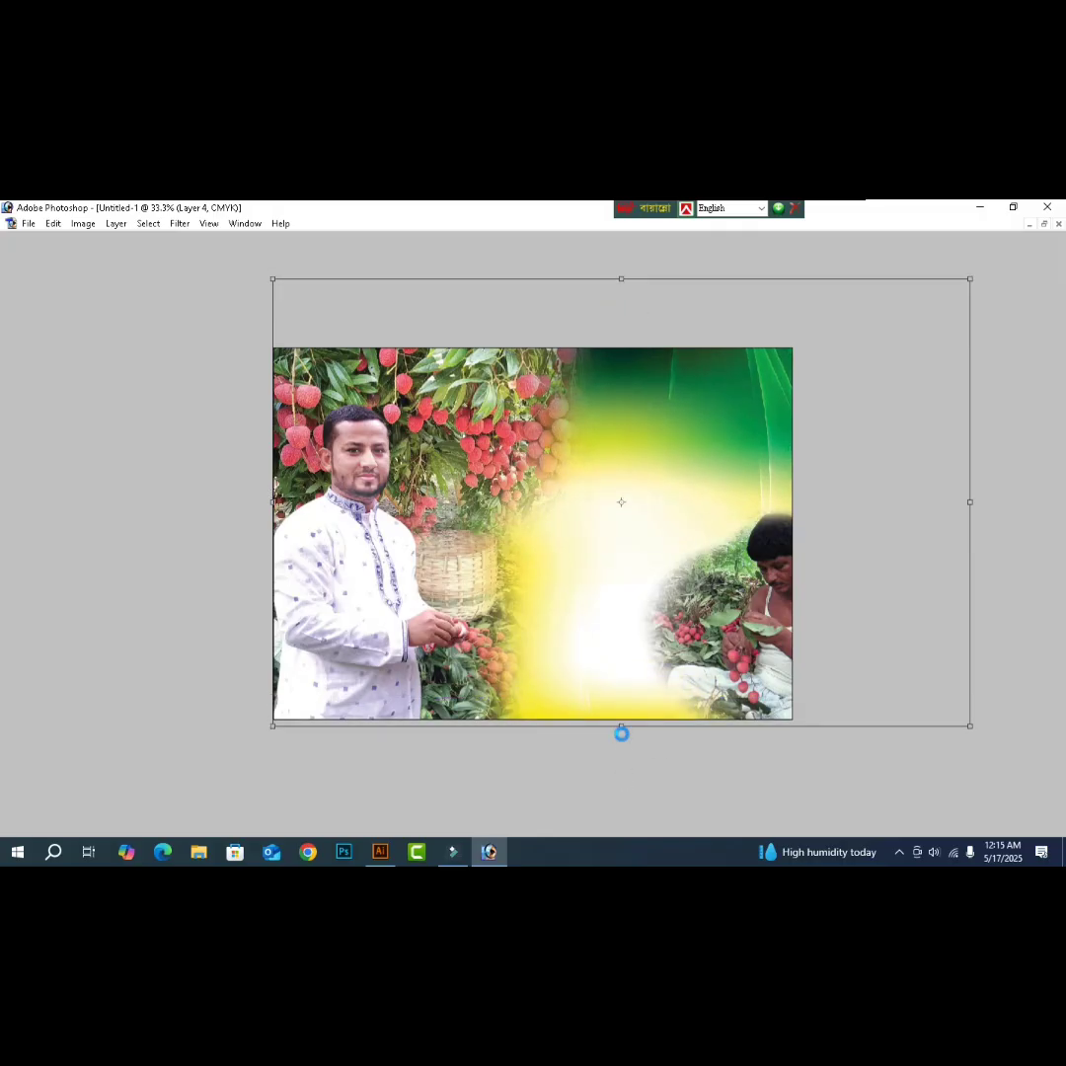
key("Return")
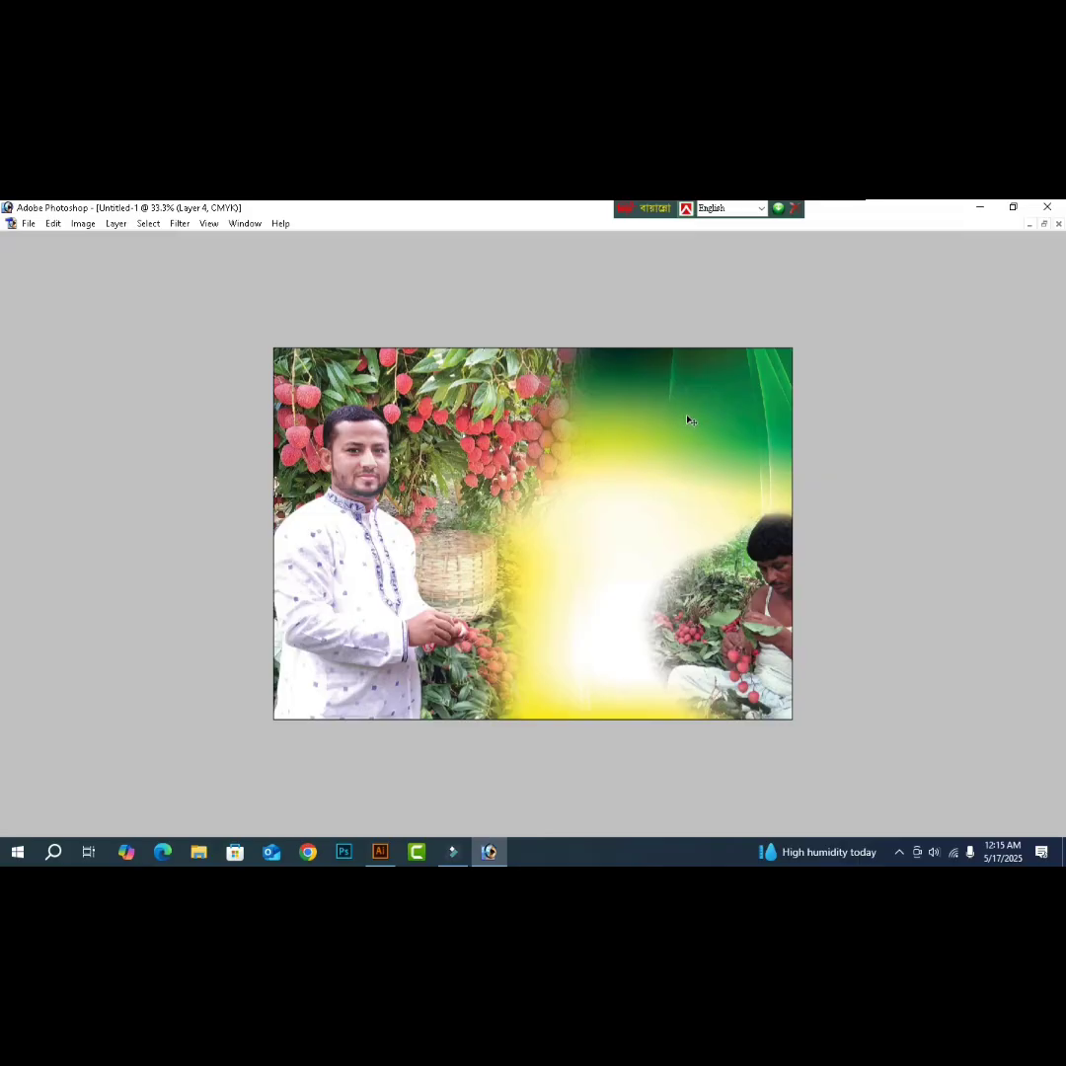
left_click_drag(697, 402, 670, 461)
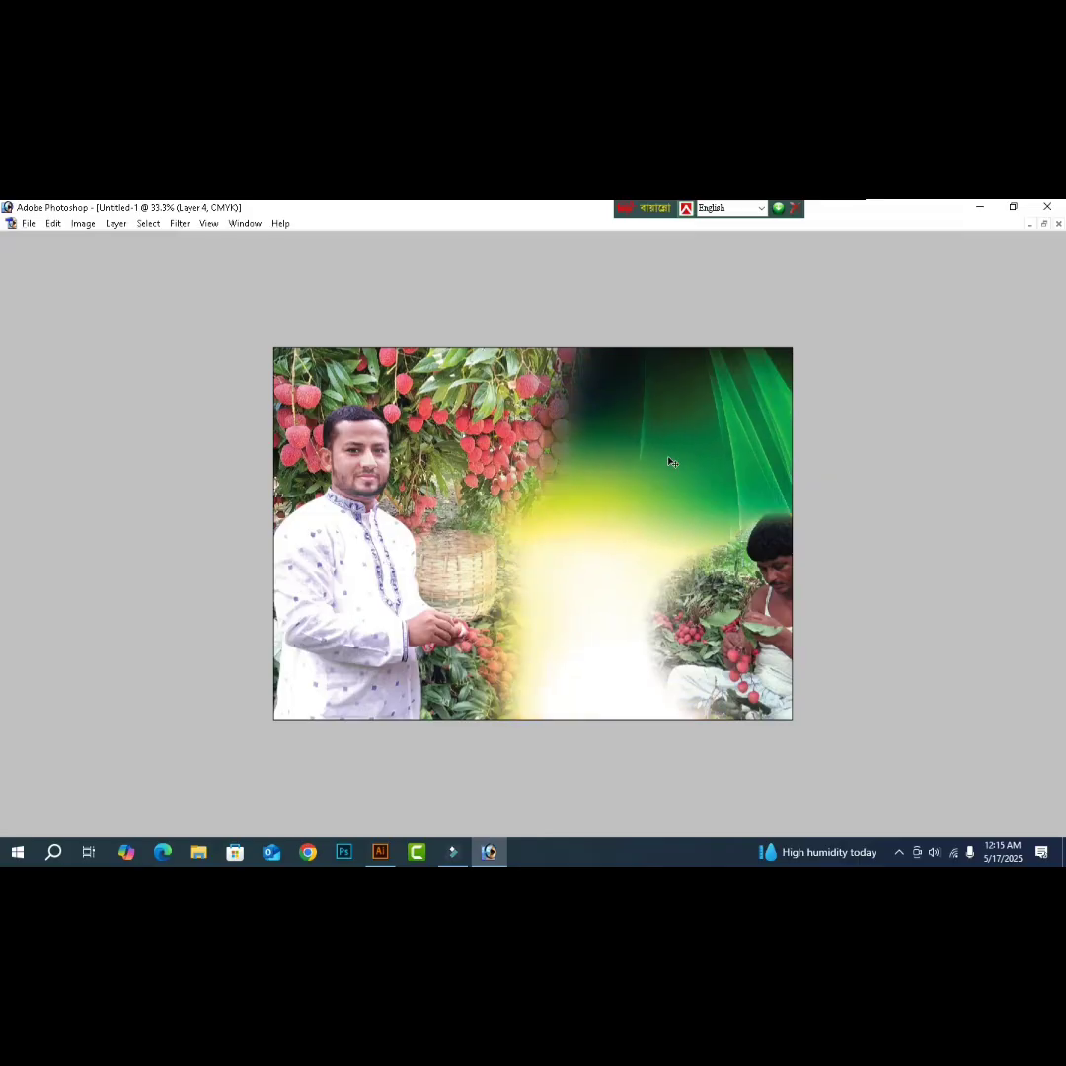
- Create a copy of the wallpaper layer rotated 180 degrees and stack it above Layer 2
key("ctrl+j")
key("ctrl+t")
key("ctrl+minus")
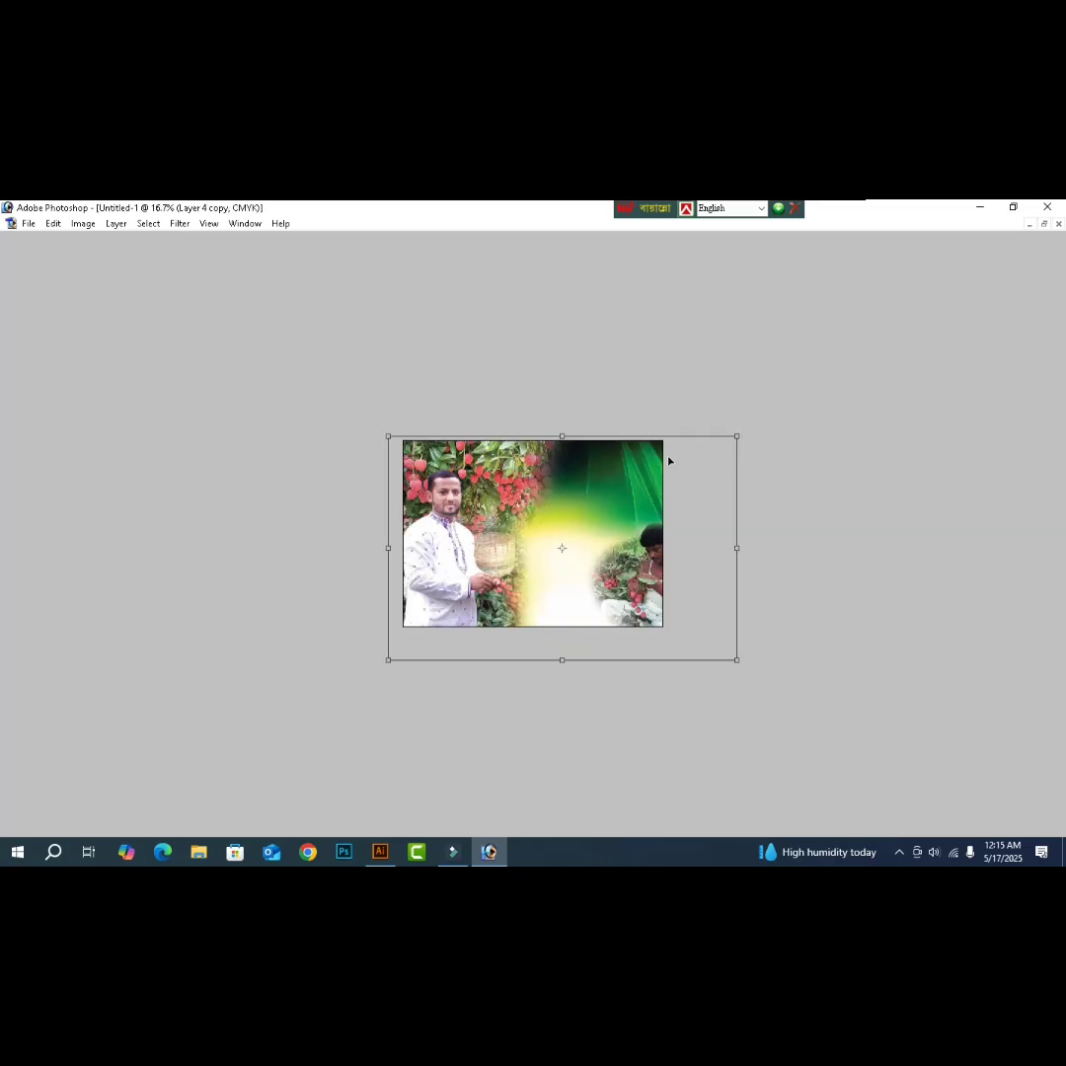
left_click_drag(758, 685, 356, 389)
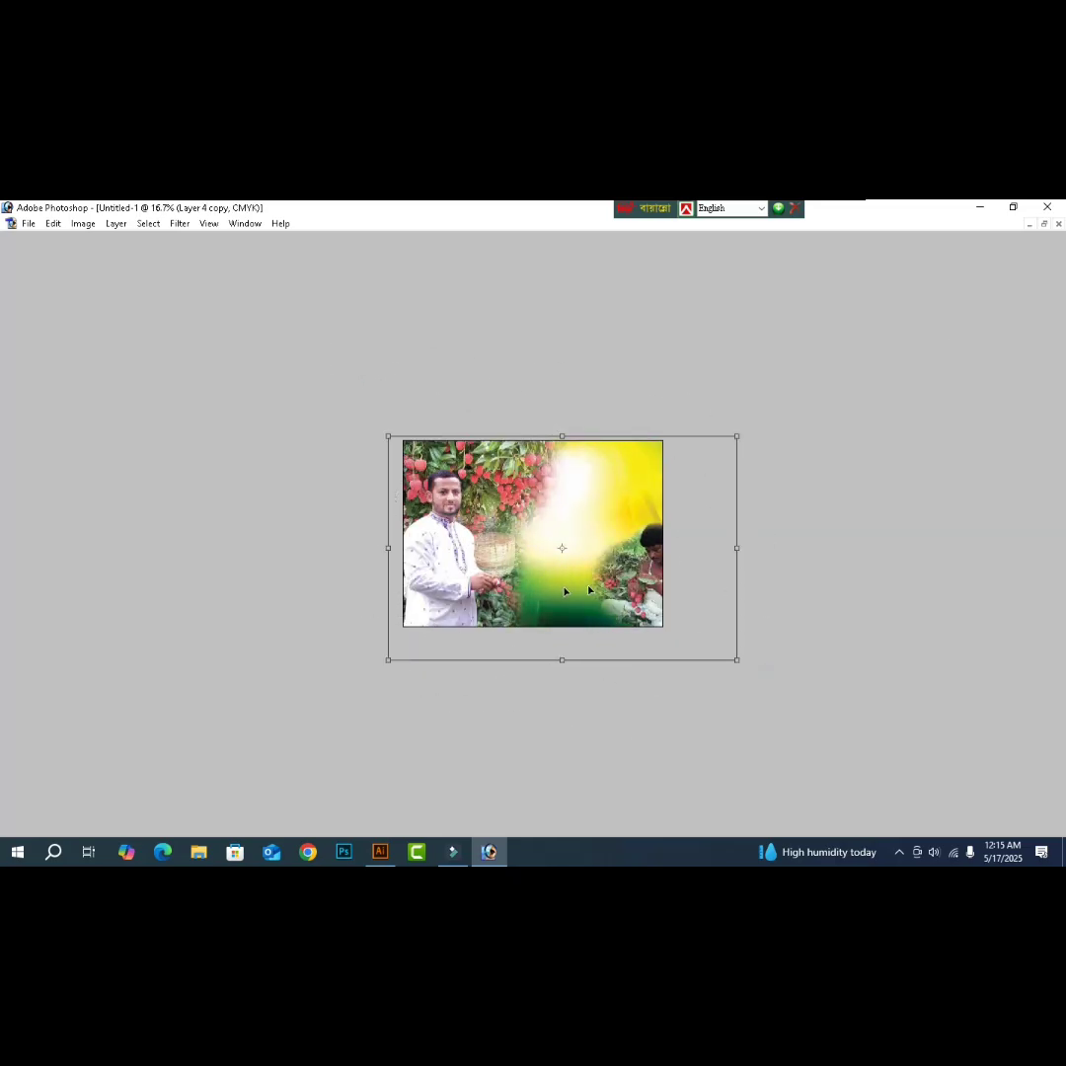
left_click_drag(570, 601, 567, 596)
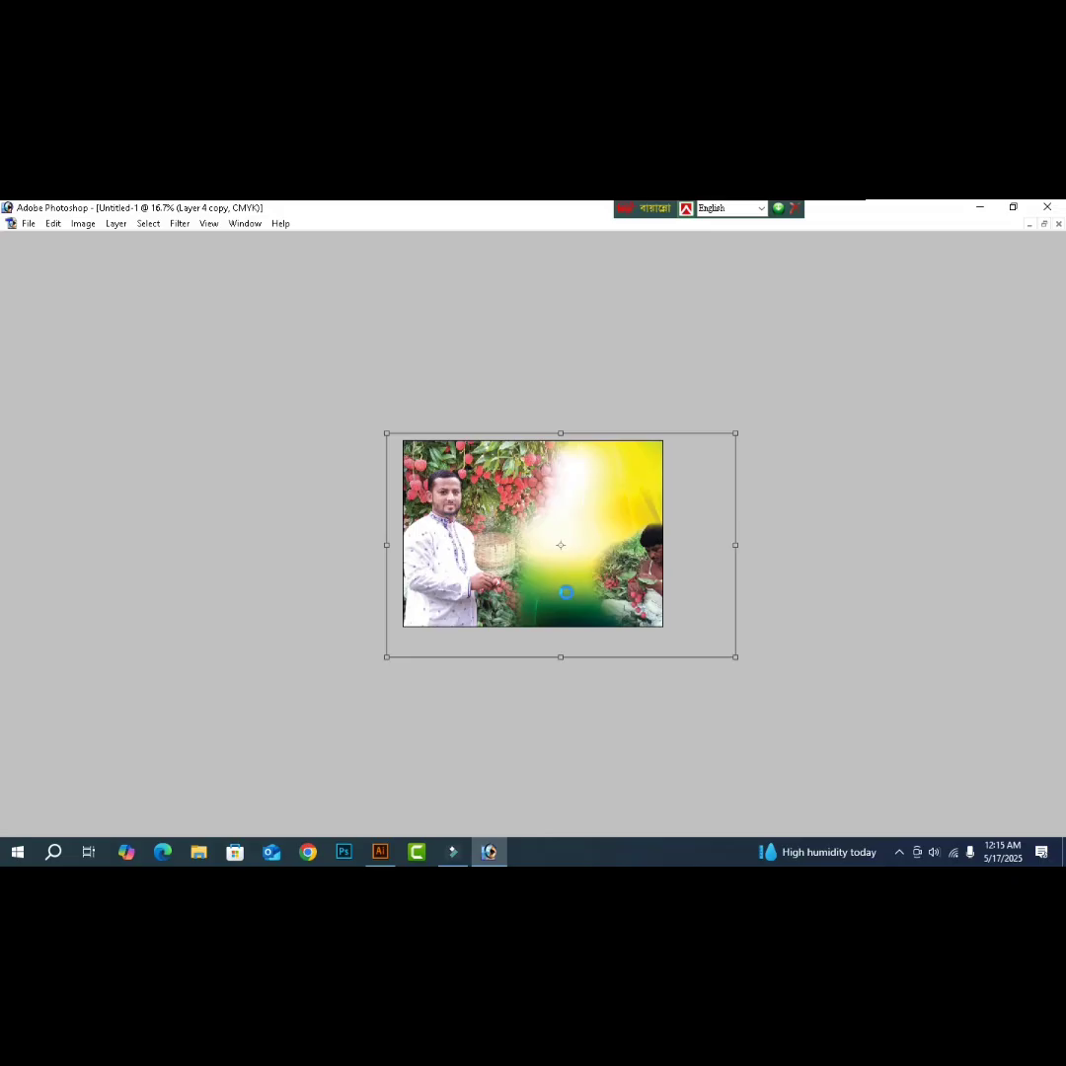
key("Return")
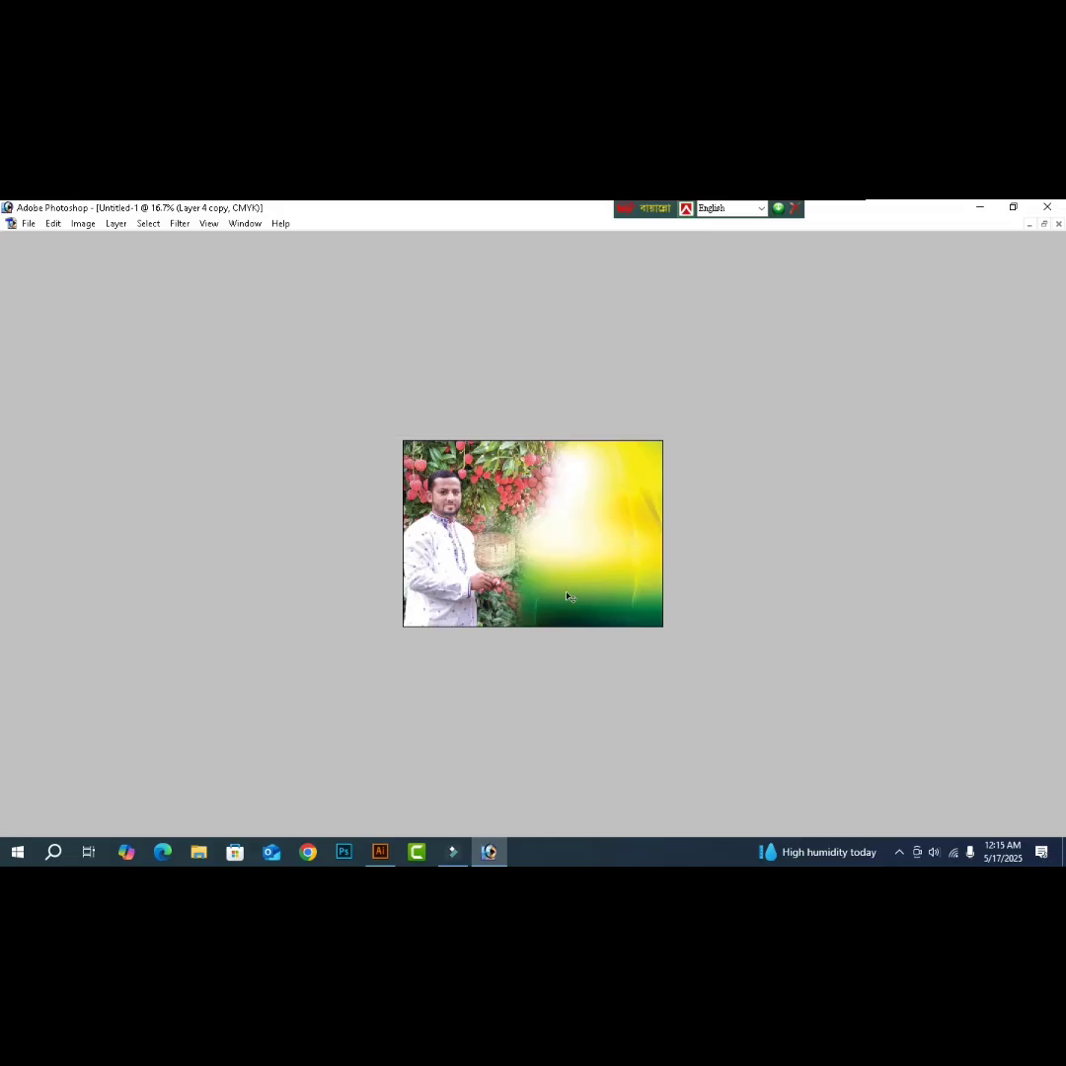
- Try the Color Dodge blending mode on Layer 4 copy and send the layer back below Layer 2 copy
key("Tab")
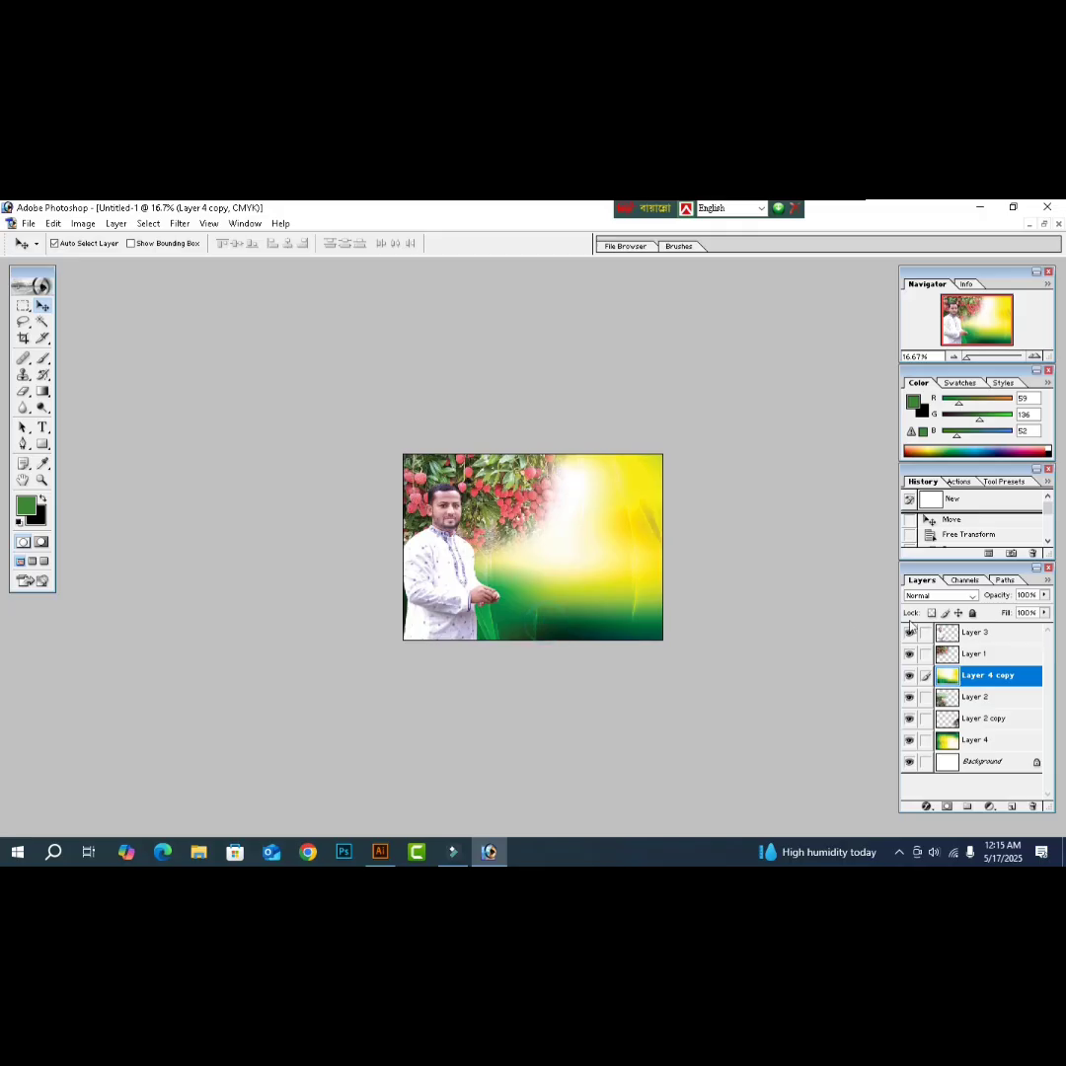
left_click(972, 596)
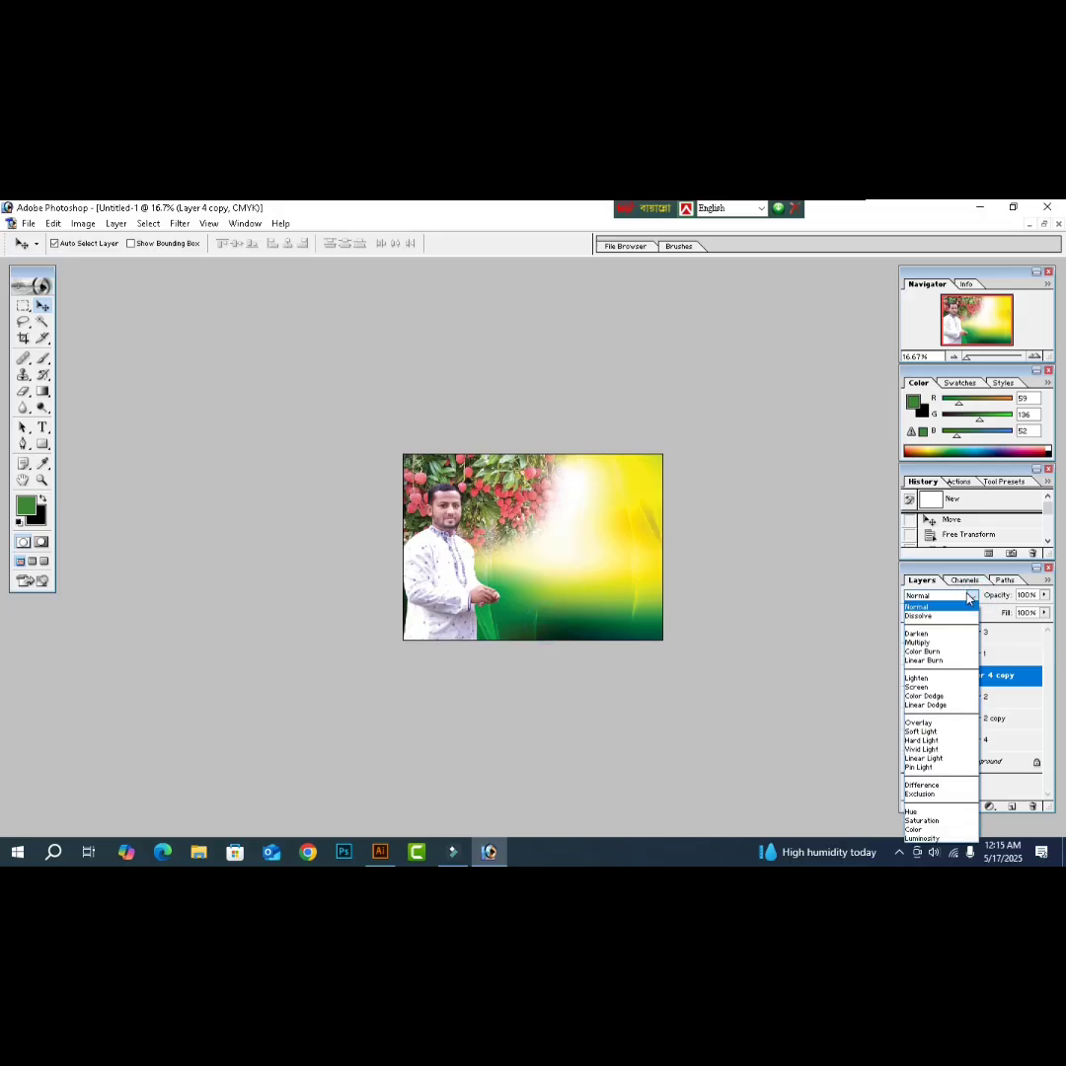
left_click(934, 697)
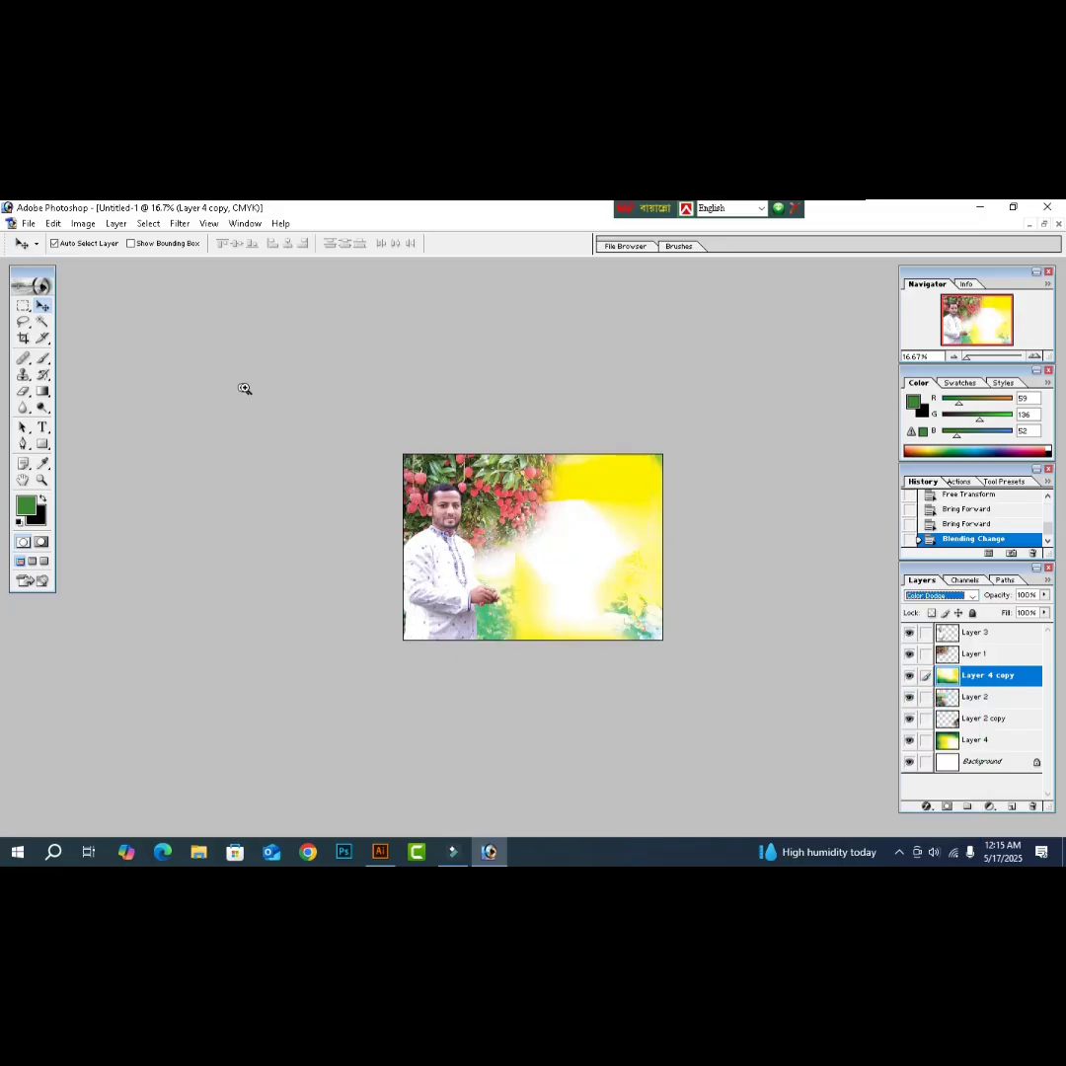
left_click_drag(283, 421, 889, 715)
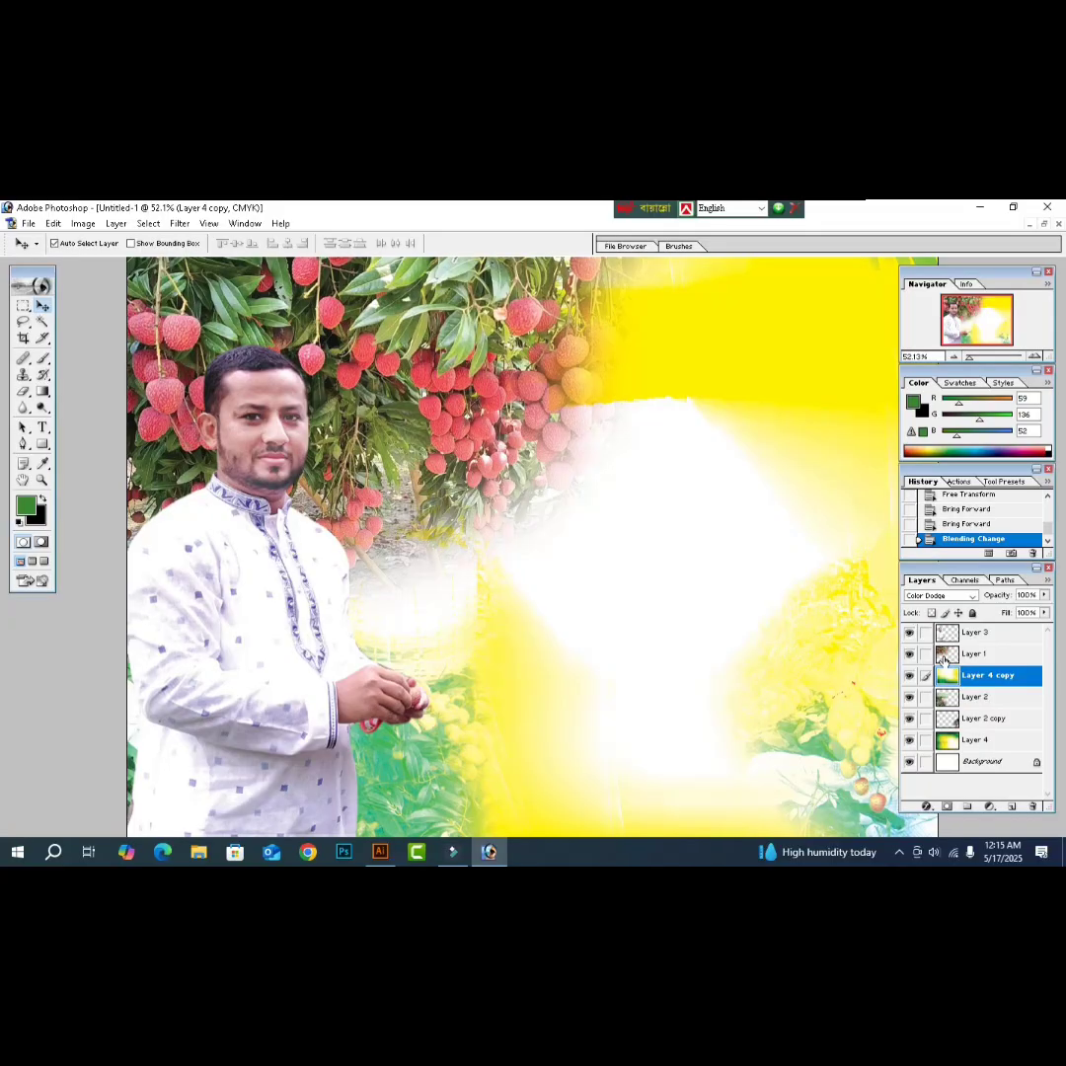
key("ctrl+bracketleft")
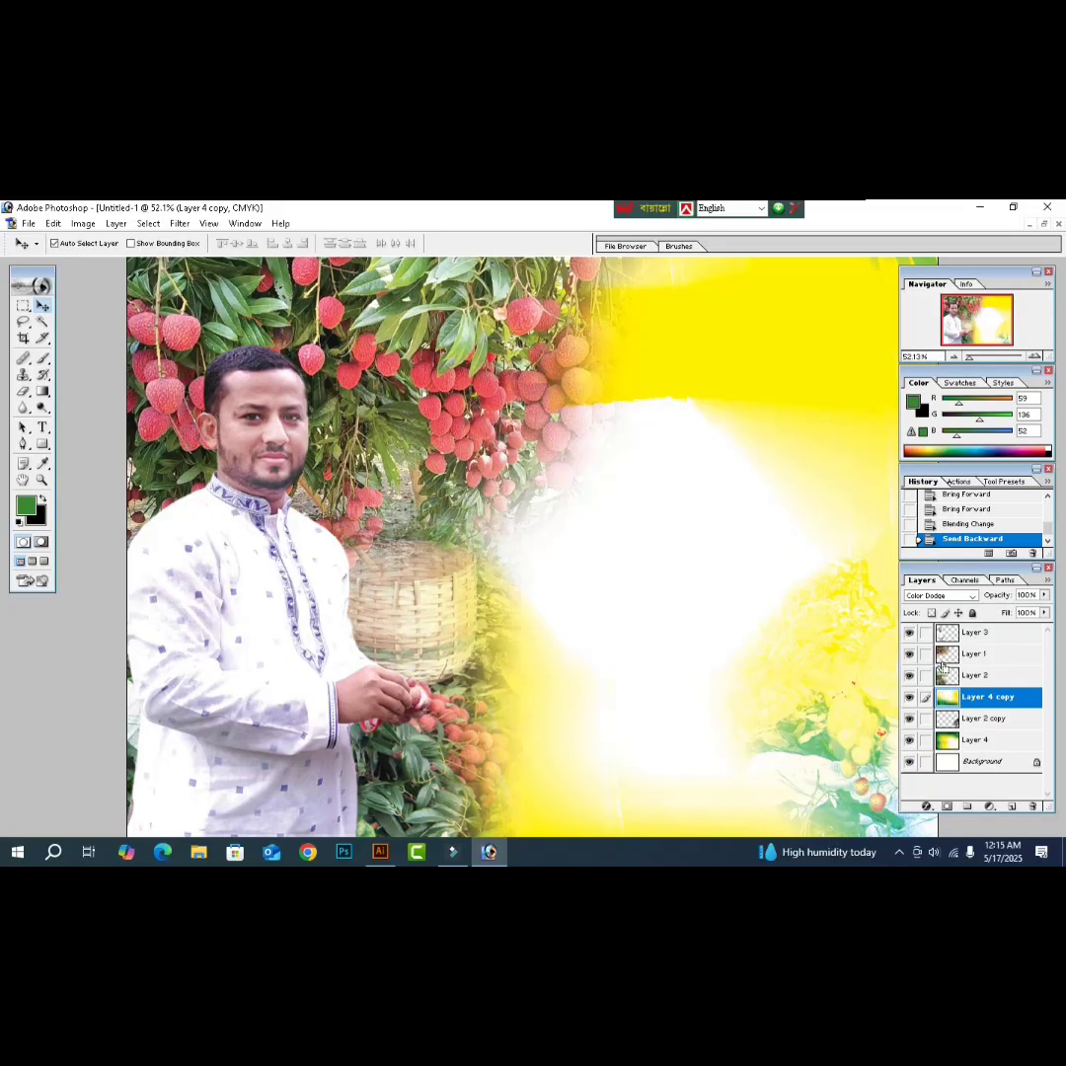
key("ctrl+bracketleft")
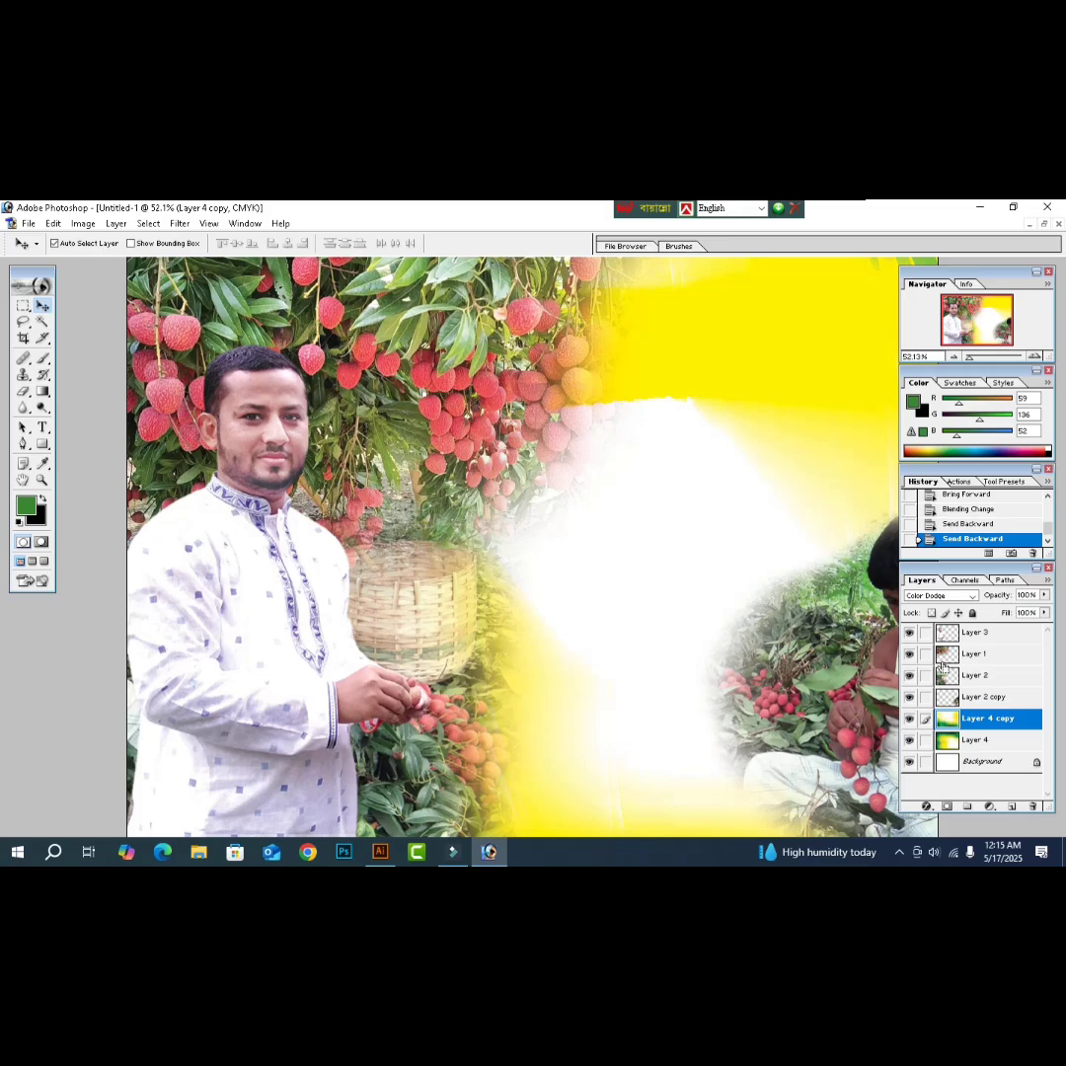
- Set Layer 4 copy's blending mode to Multiply and bring it forward above Layer 2
left_click(948, 595)
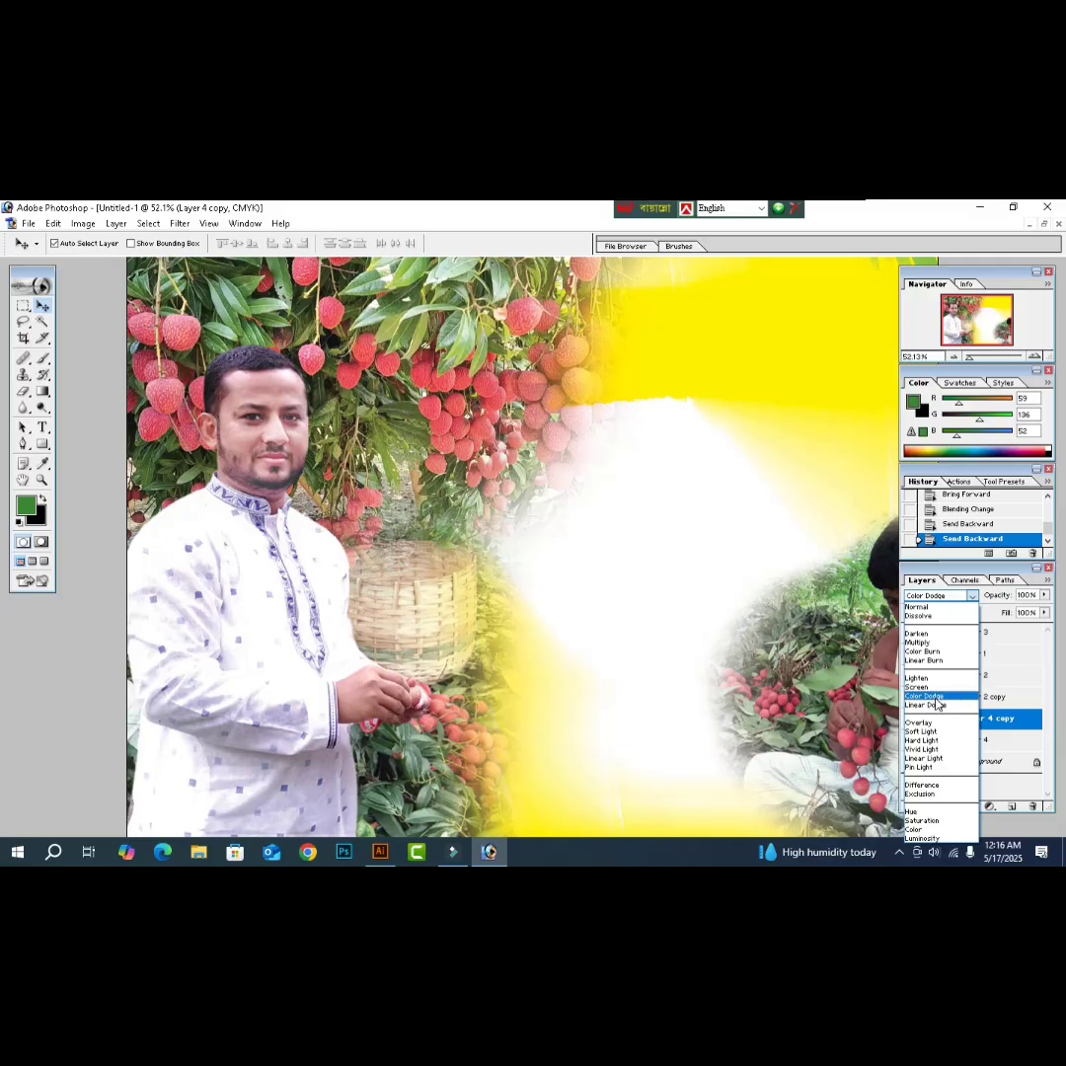
left_click(932, 644)
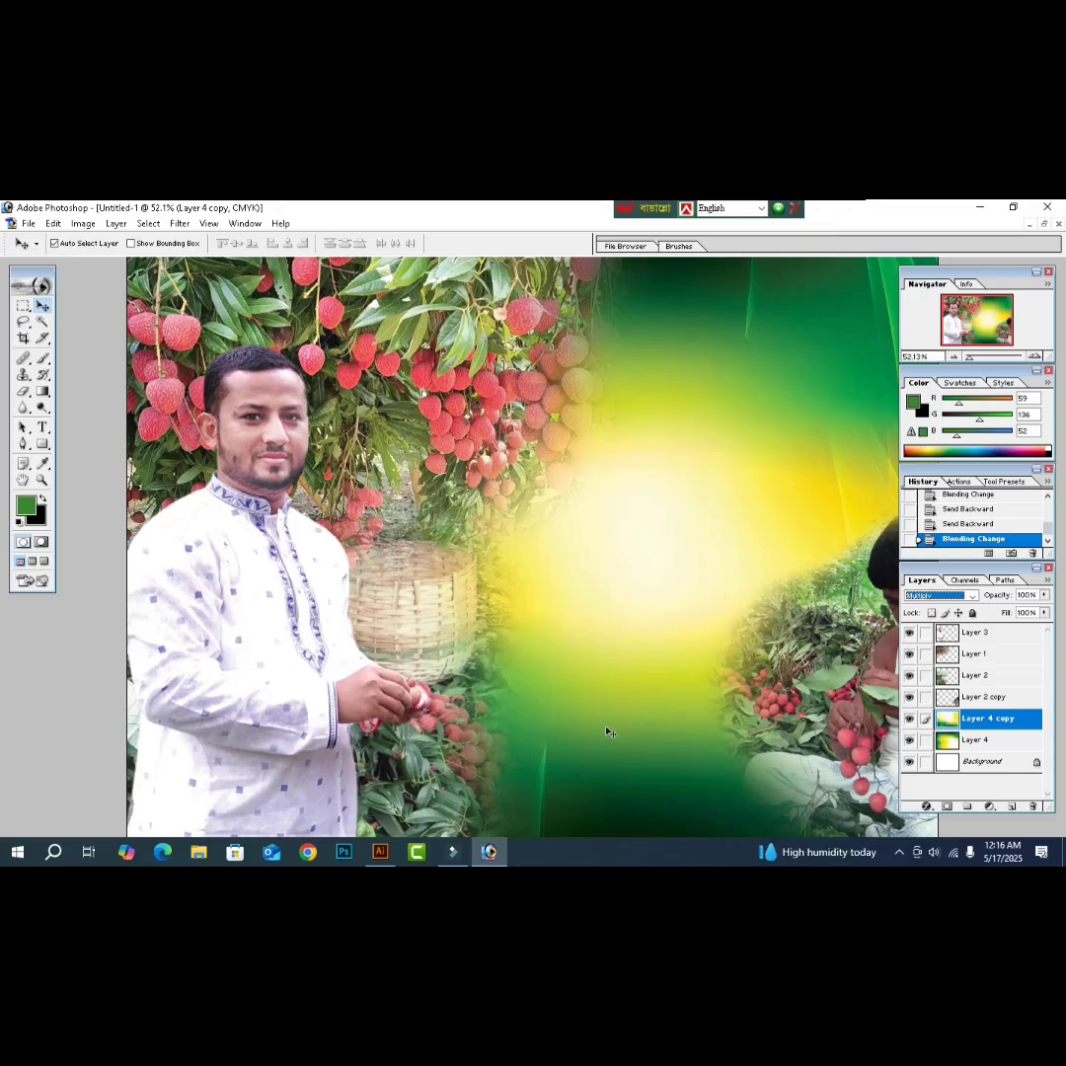
key("ctrl+bracketright")
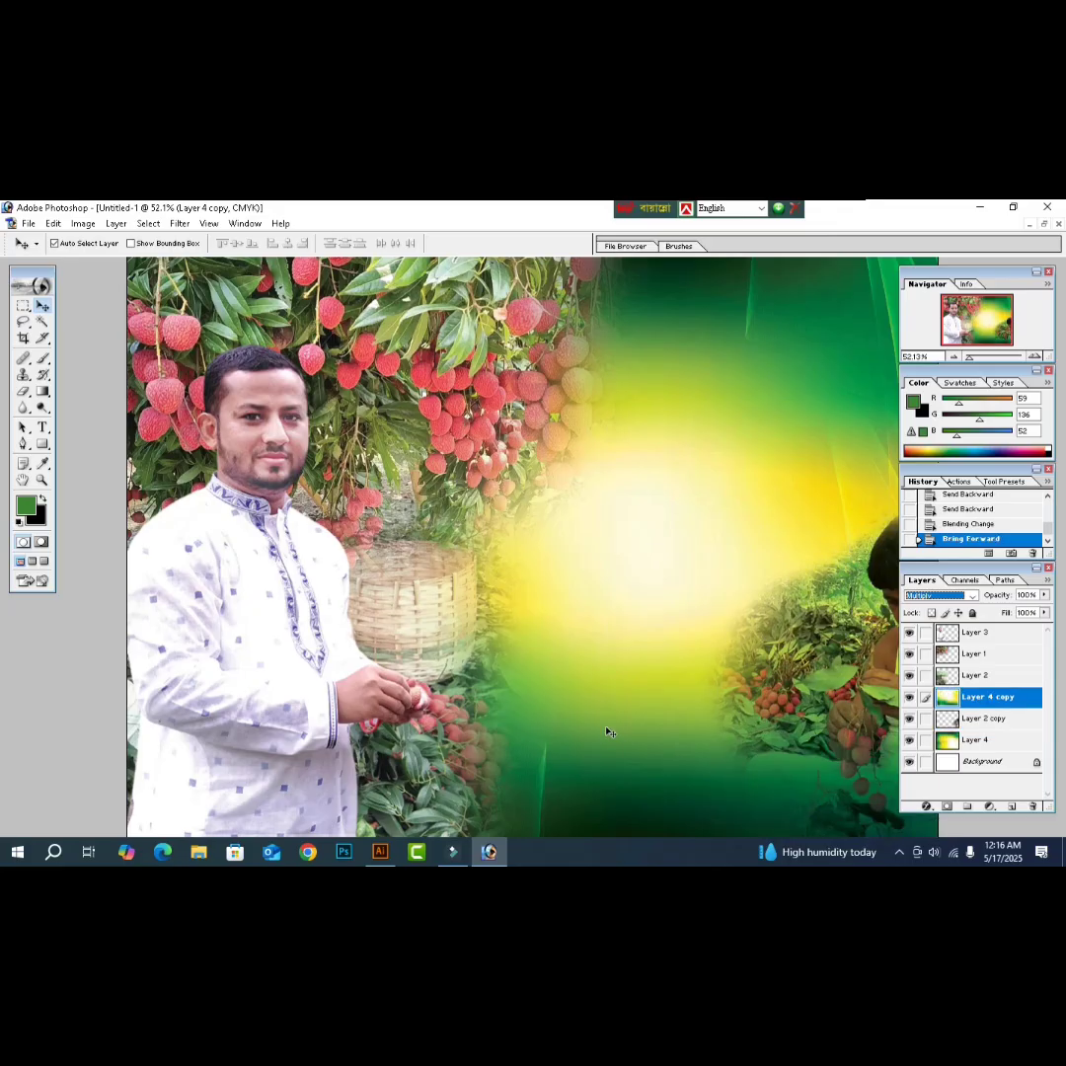
key("ctrl+bracketright")
key("Tab")
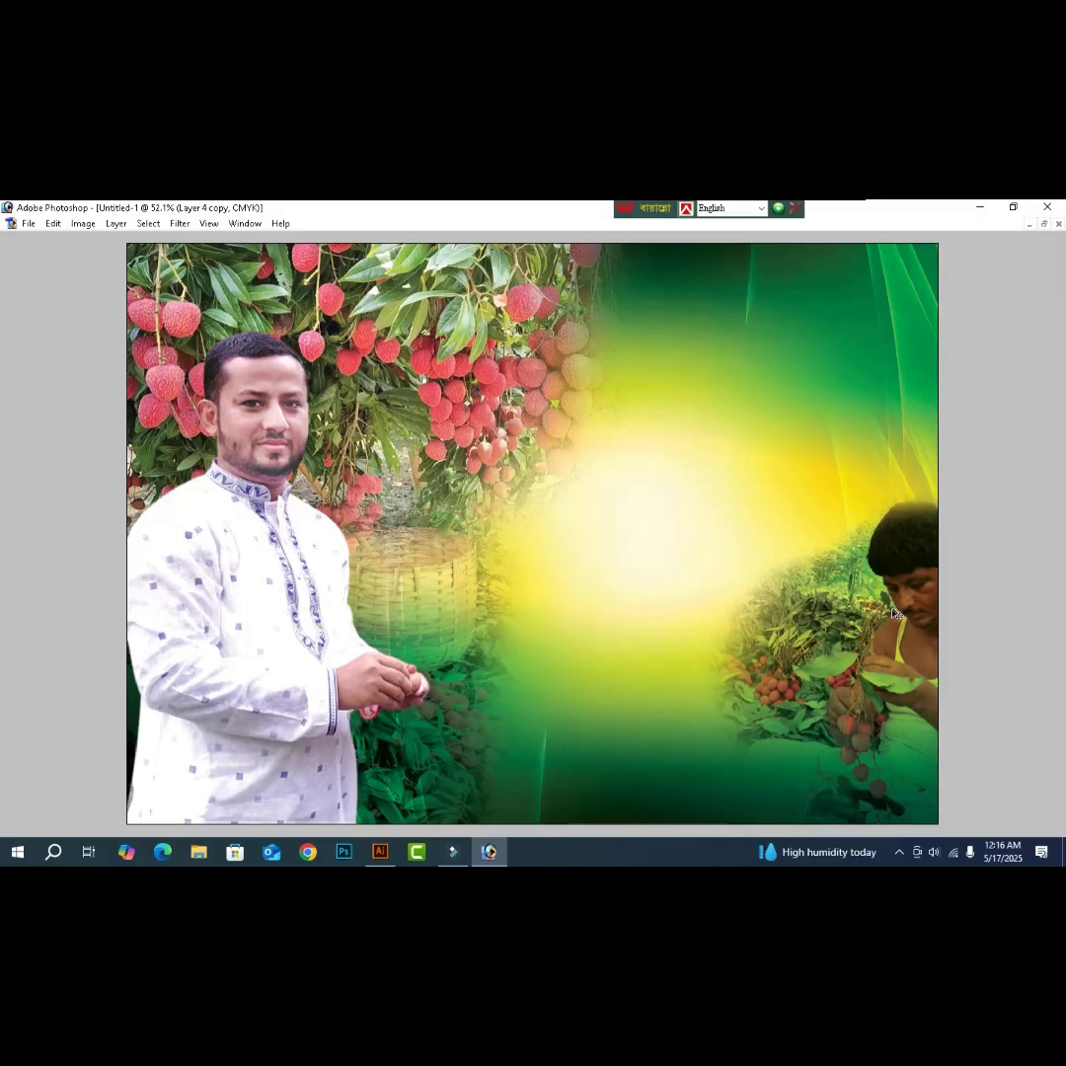
key("Tab")
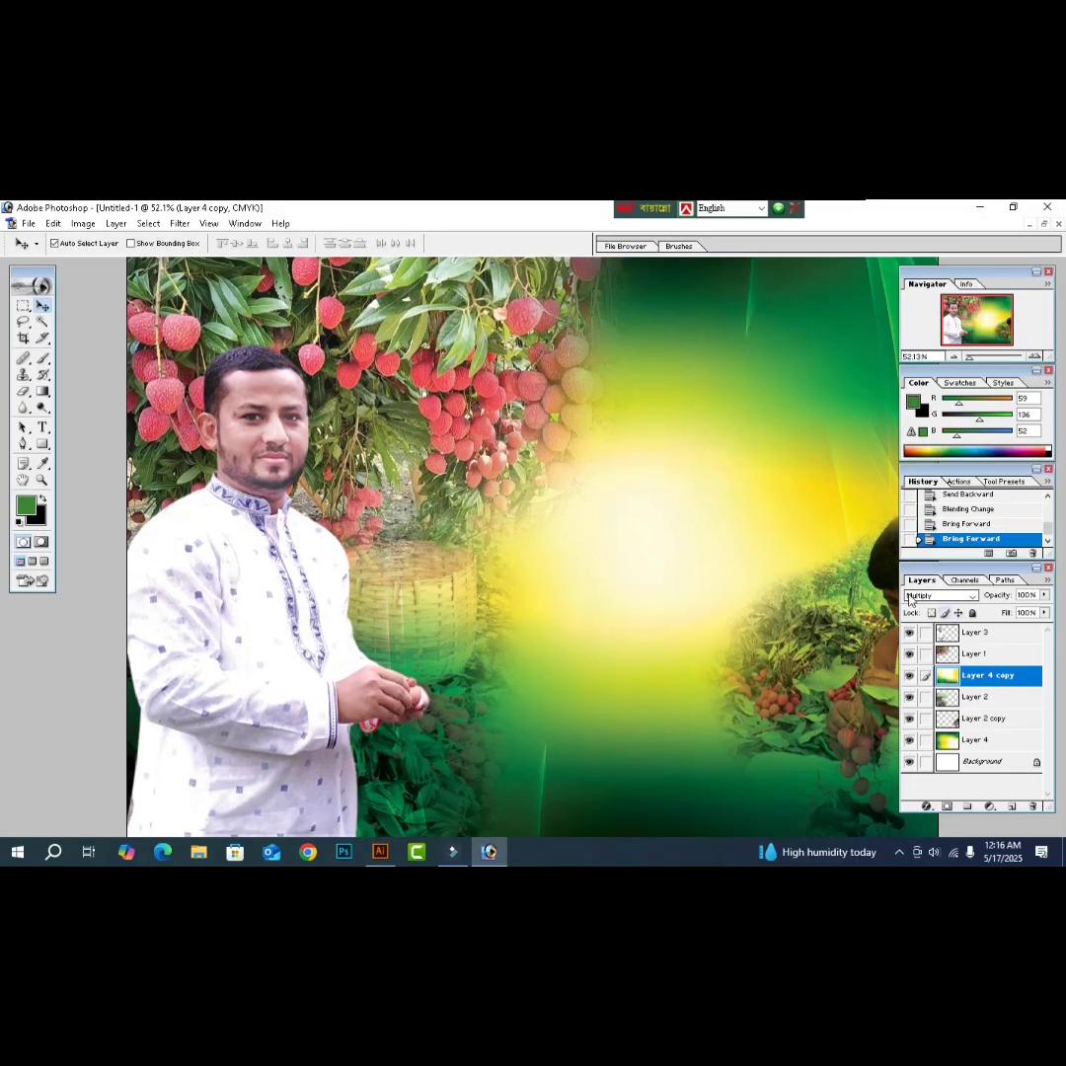
key("Tab")
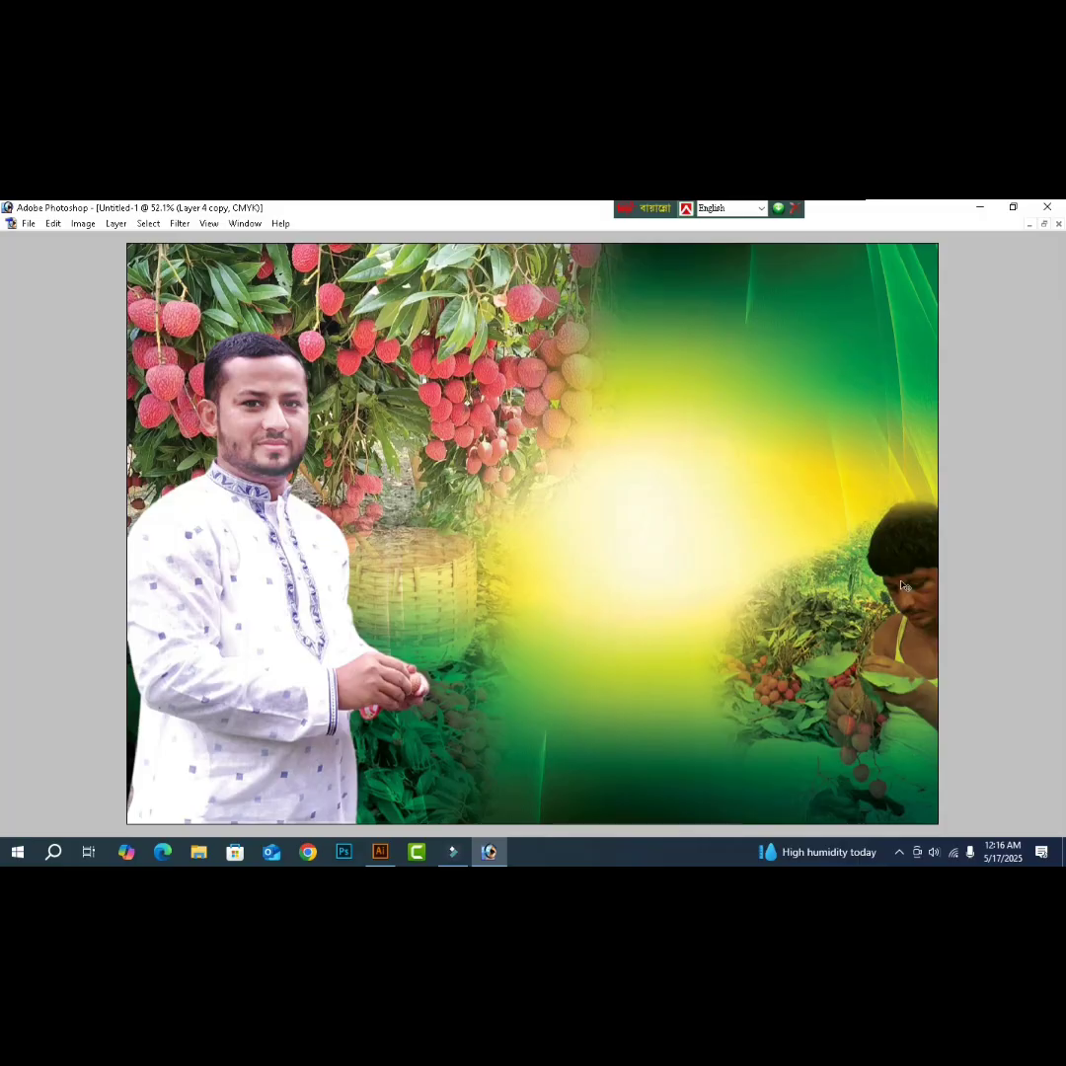
right_click(901, 586)
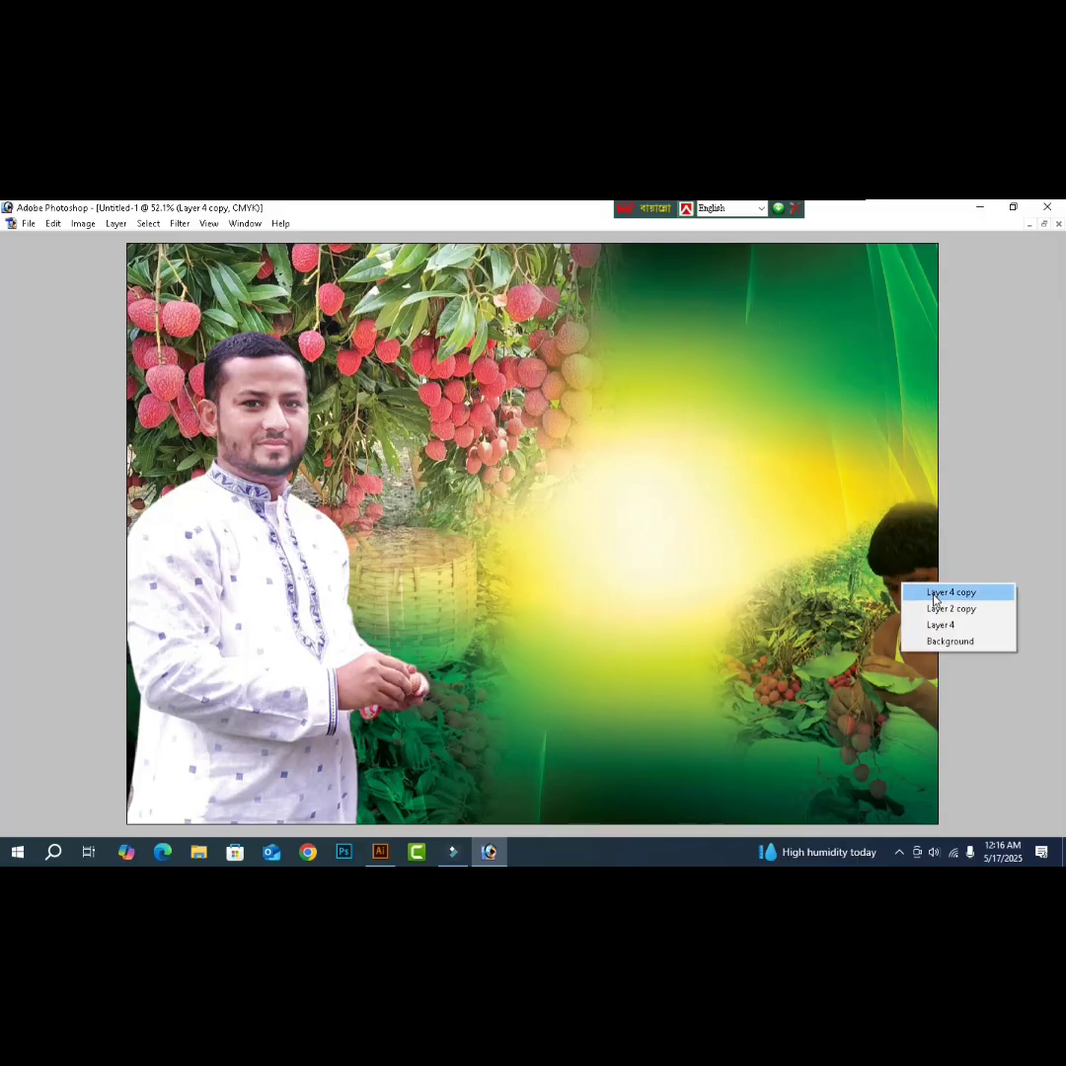
left_click(934, 593)
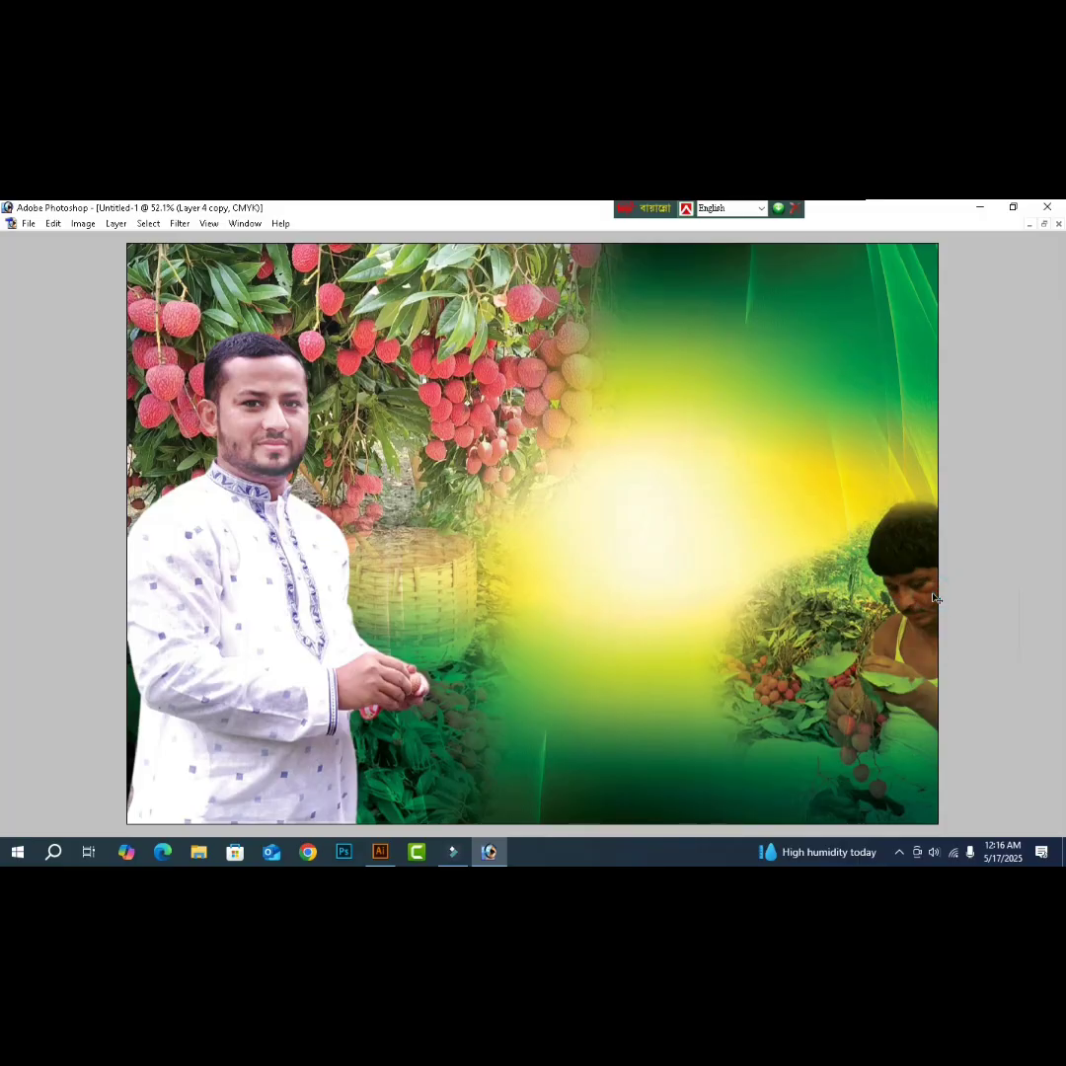
key("Tab")
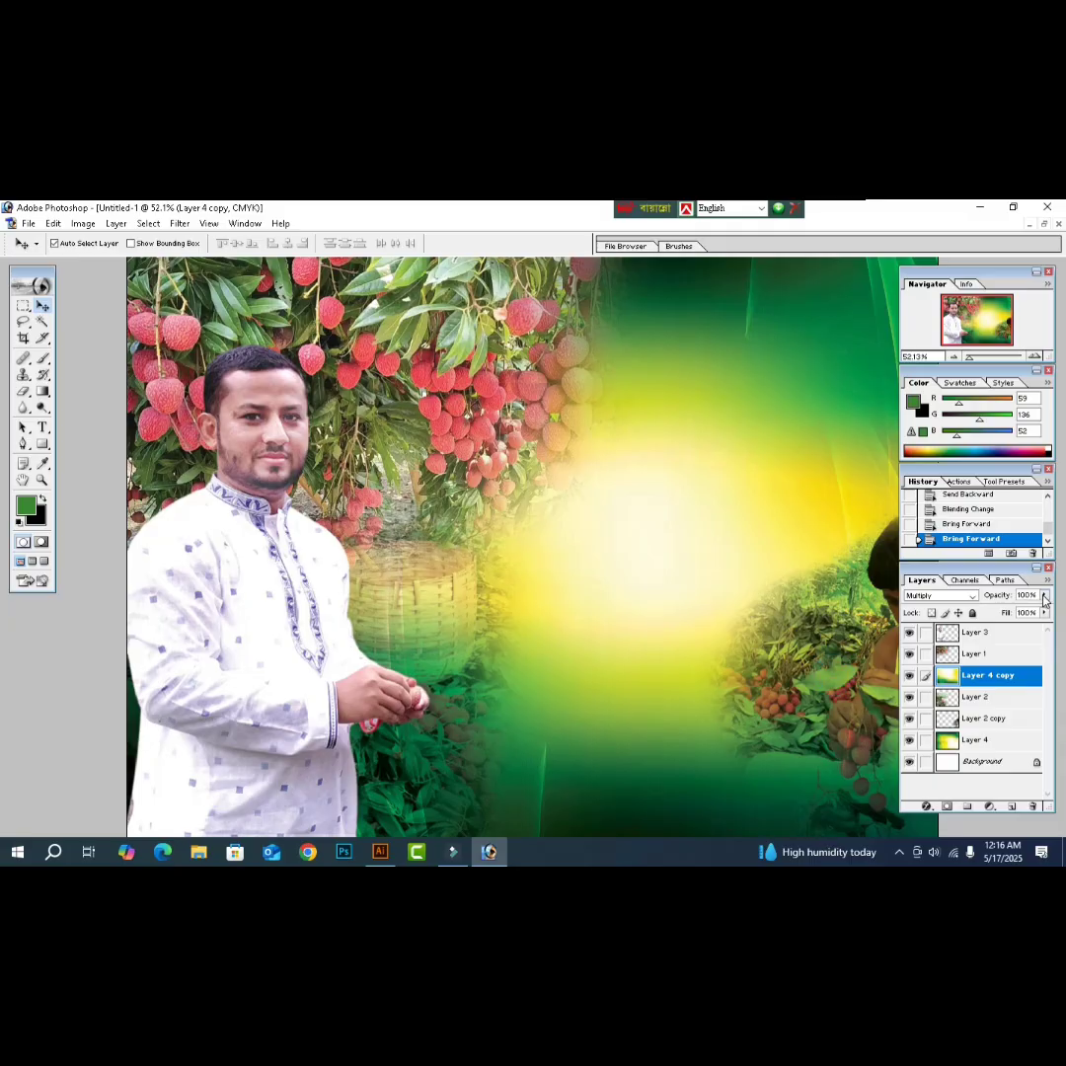
left_click_drag(1044, 595, 991, 614)
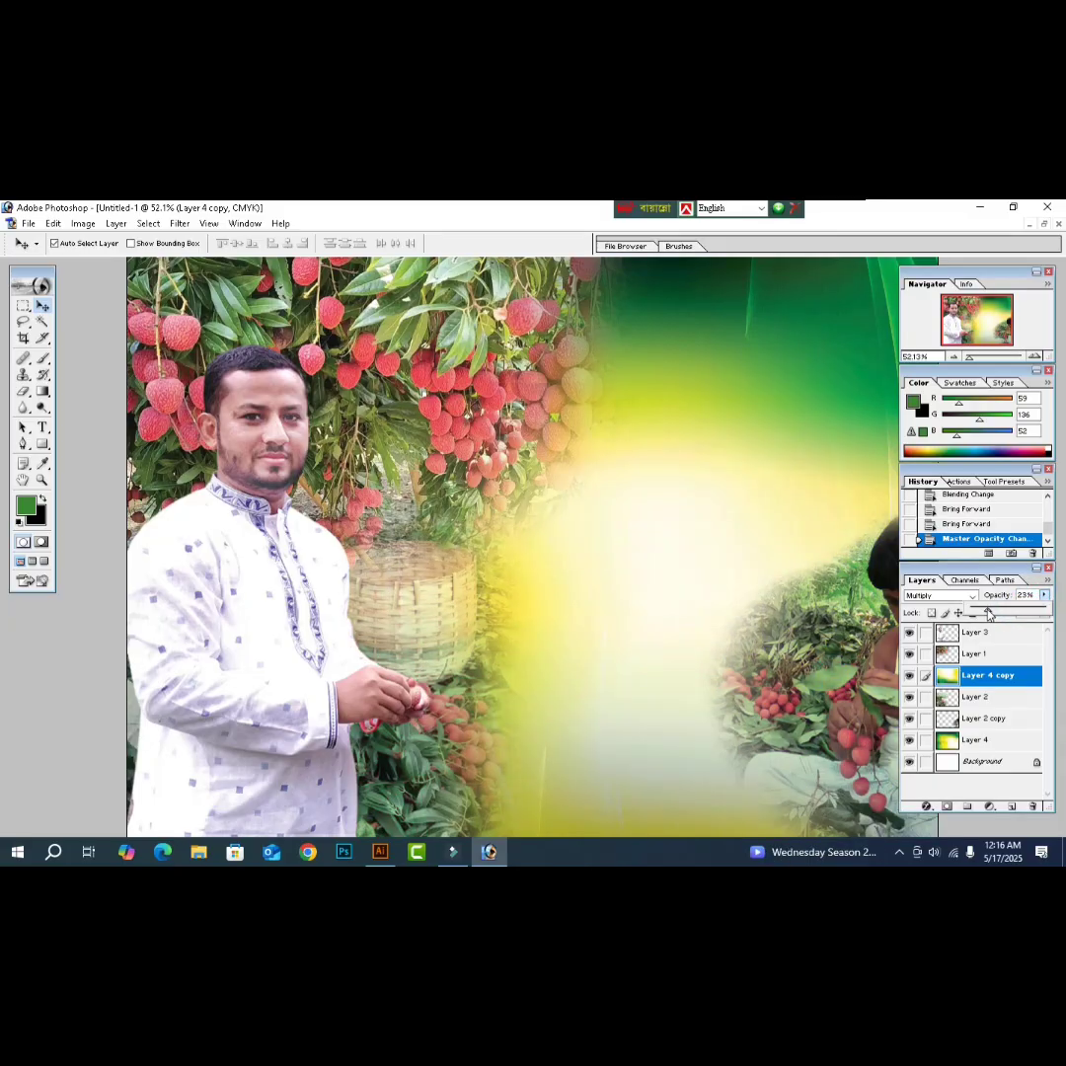
key("Escape")
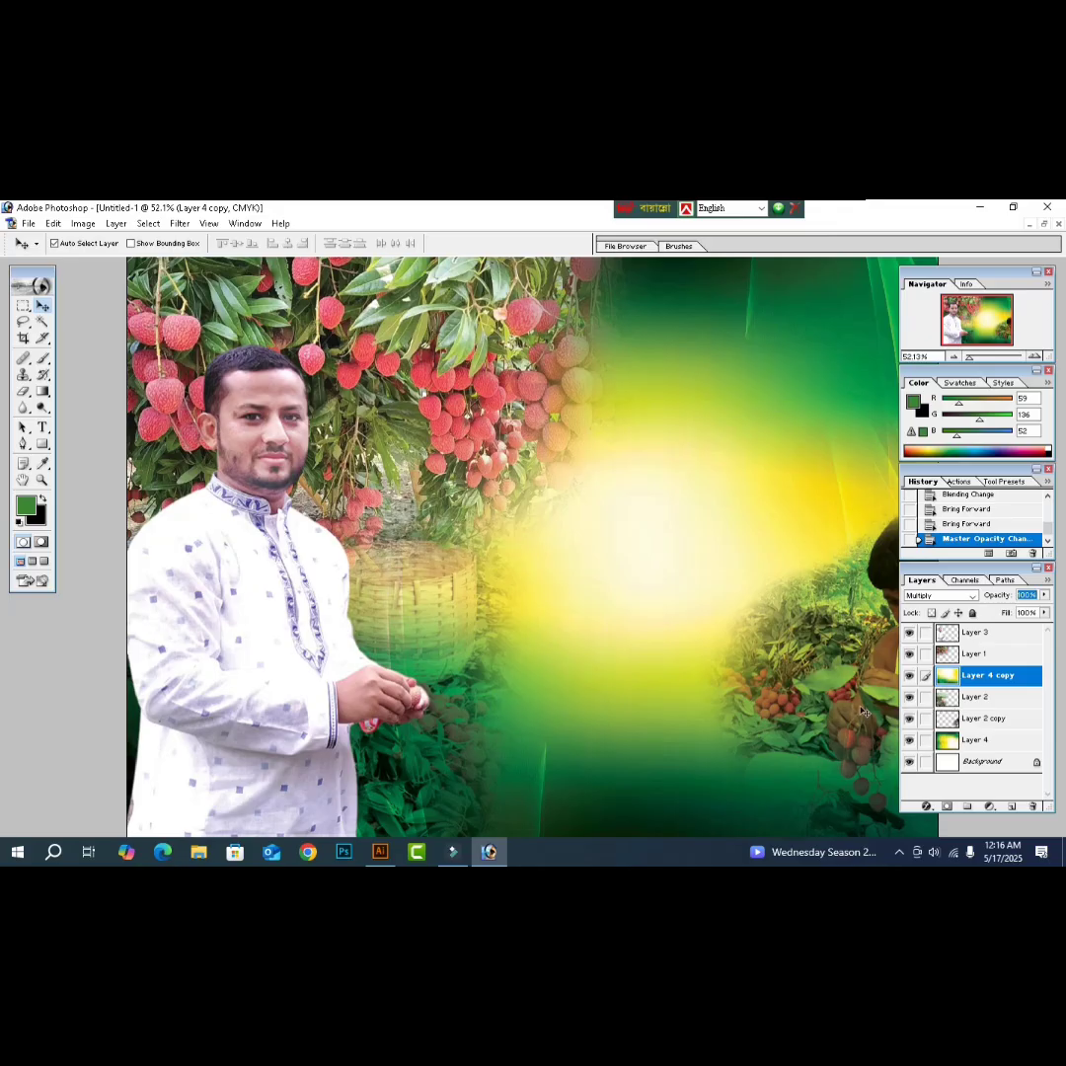
- Lower the opacity of Layer 2 copy to 23% so the fruit picker's photo fades into the background
left_click(979, 723)
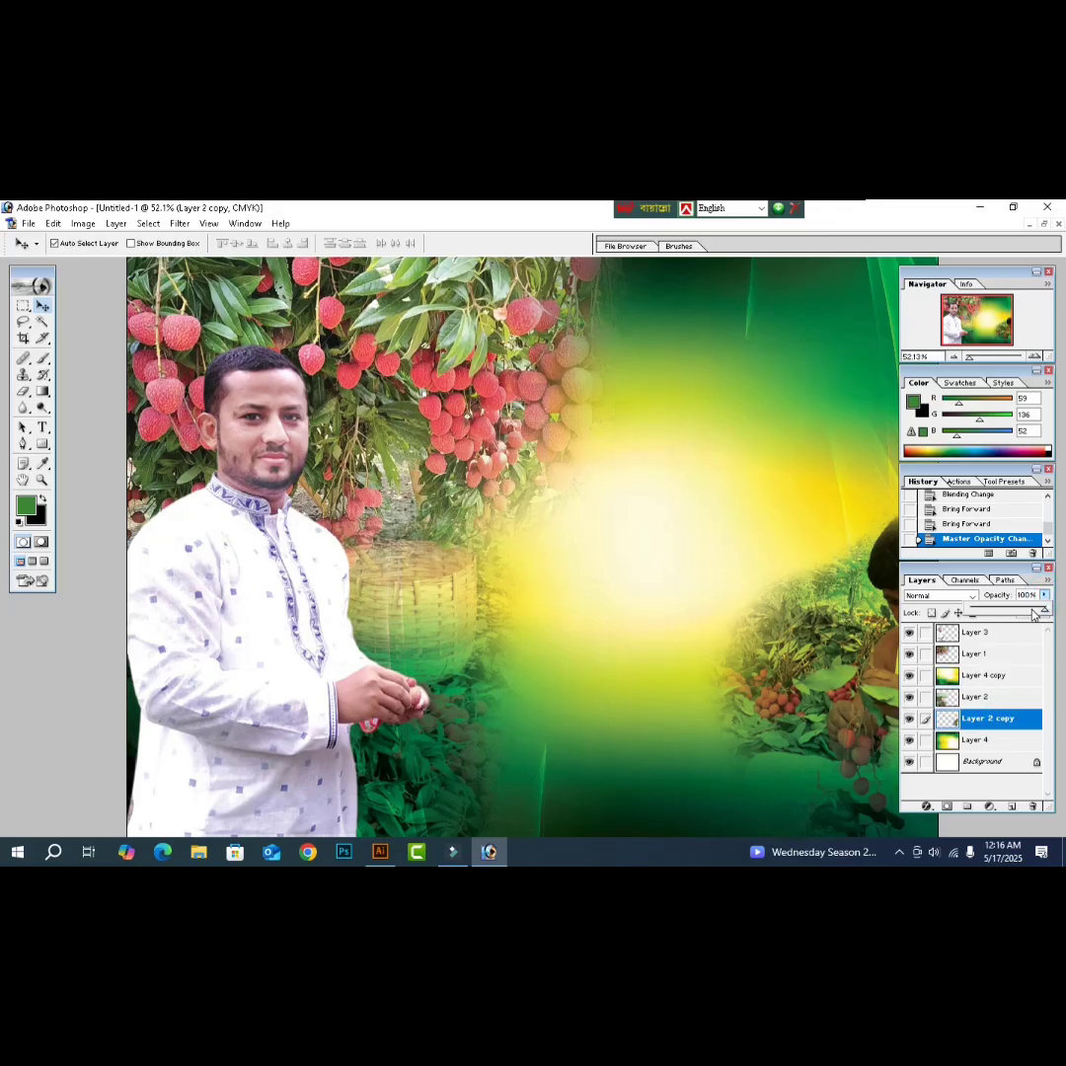
left_click_drag(1043, 600, 988, 616)
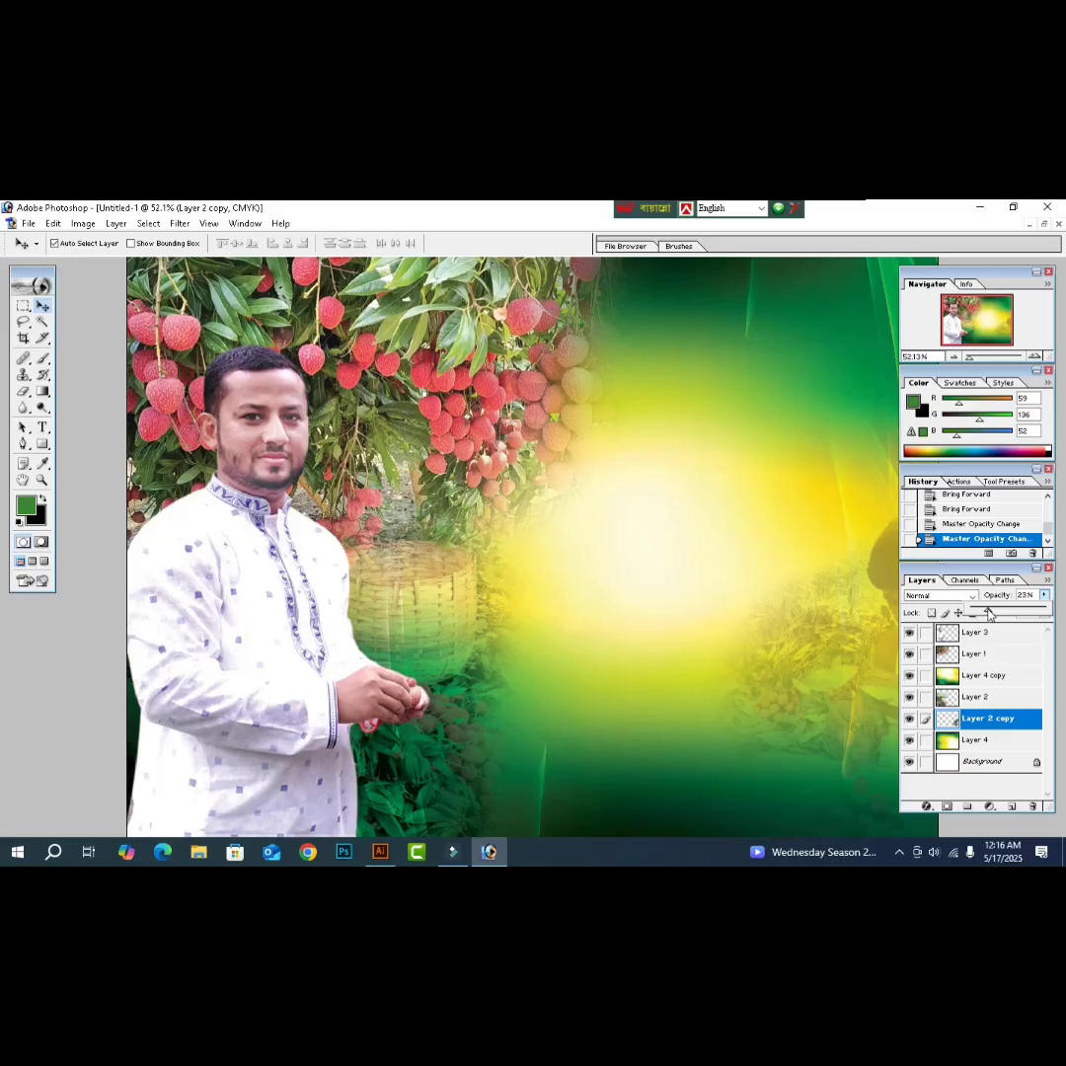
key("Return")
left_click(811, 703)
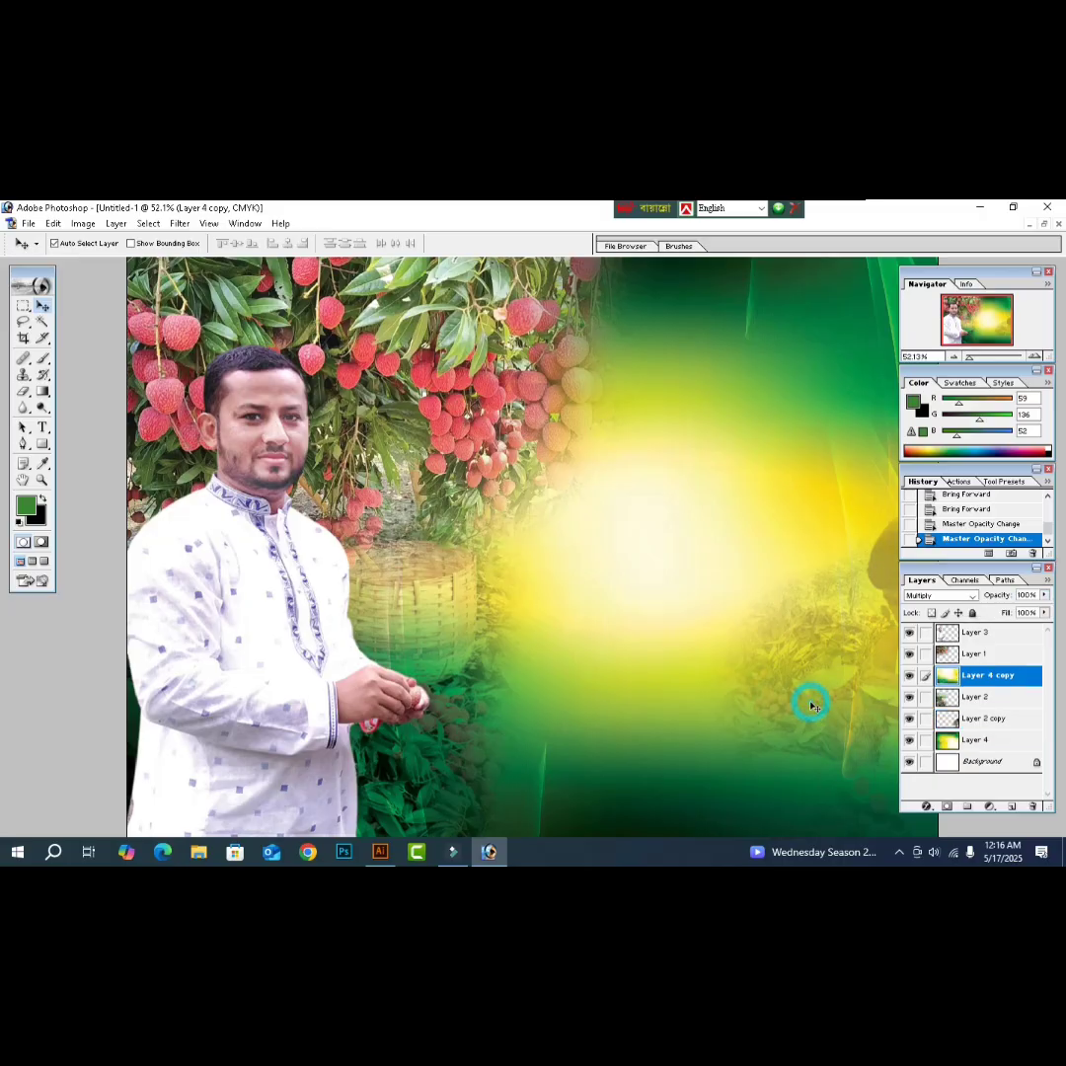
key("Tab")
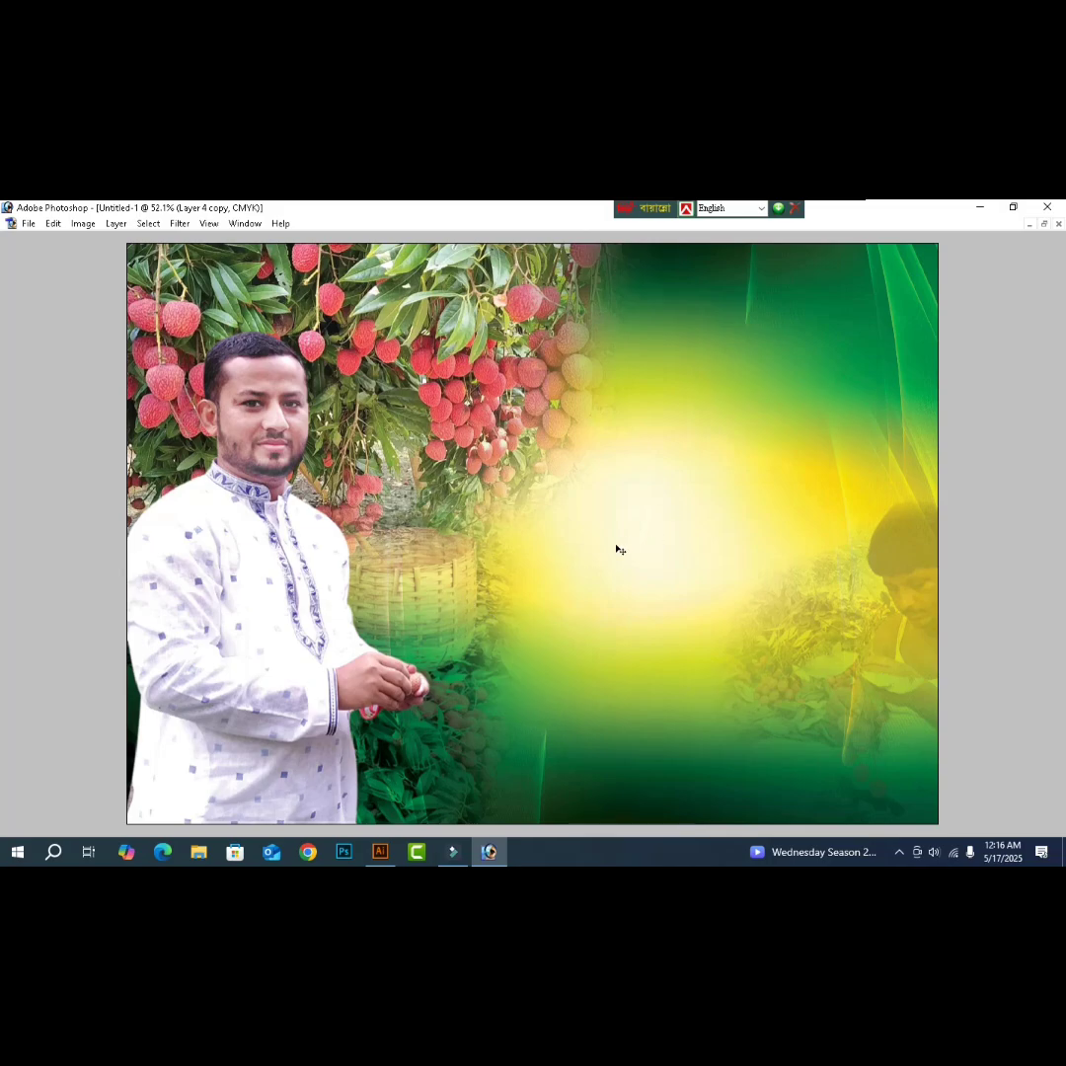
- Open the lychee cutout file 2.psd from the lico folder on the Desktop
key("ctrl+o")
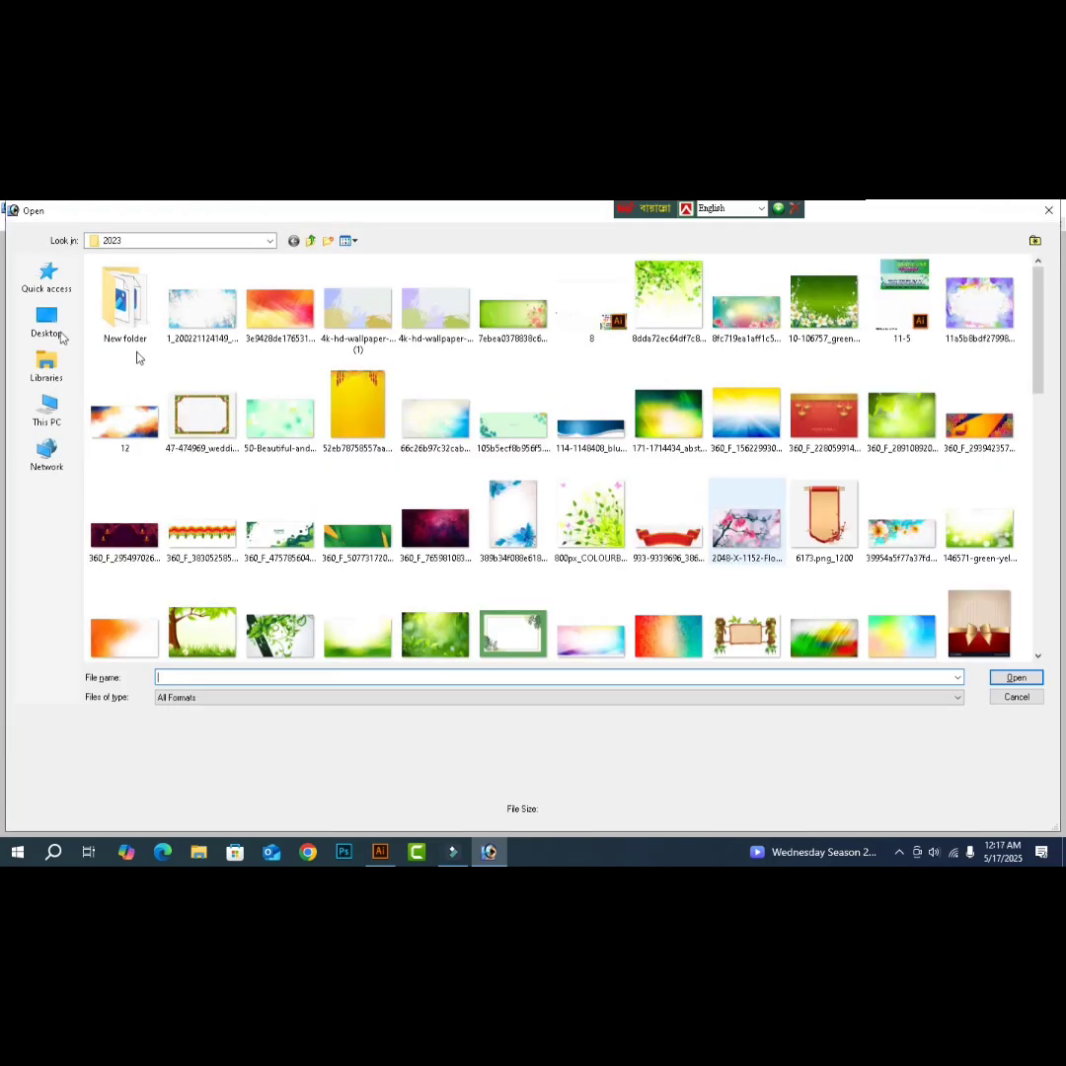
left_click(44, 326)
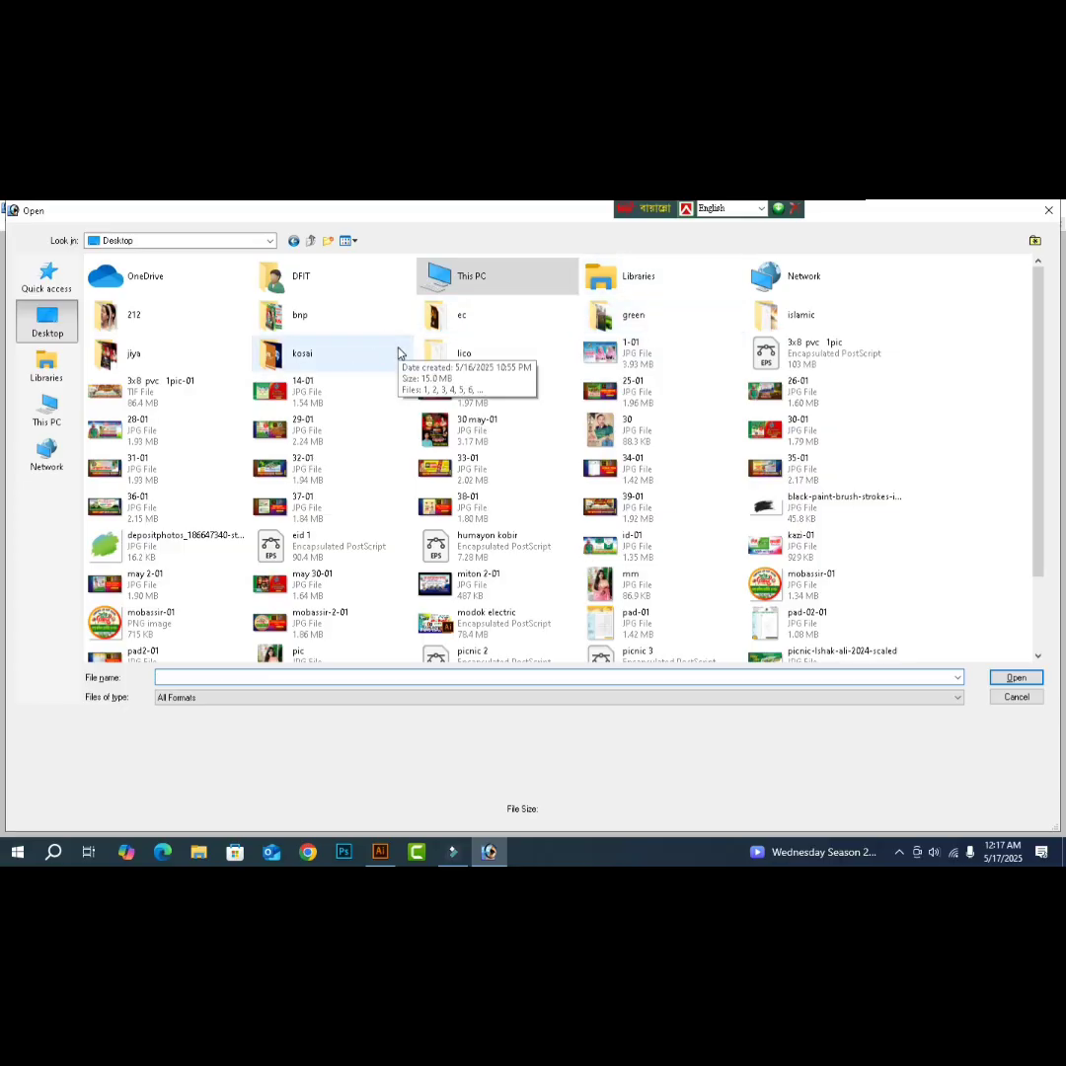
double_click(514, 357)
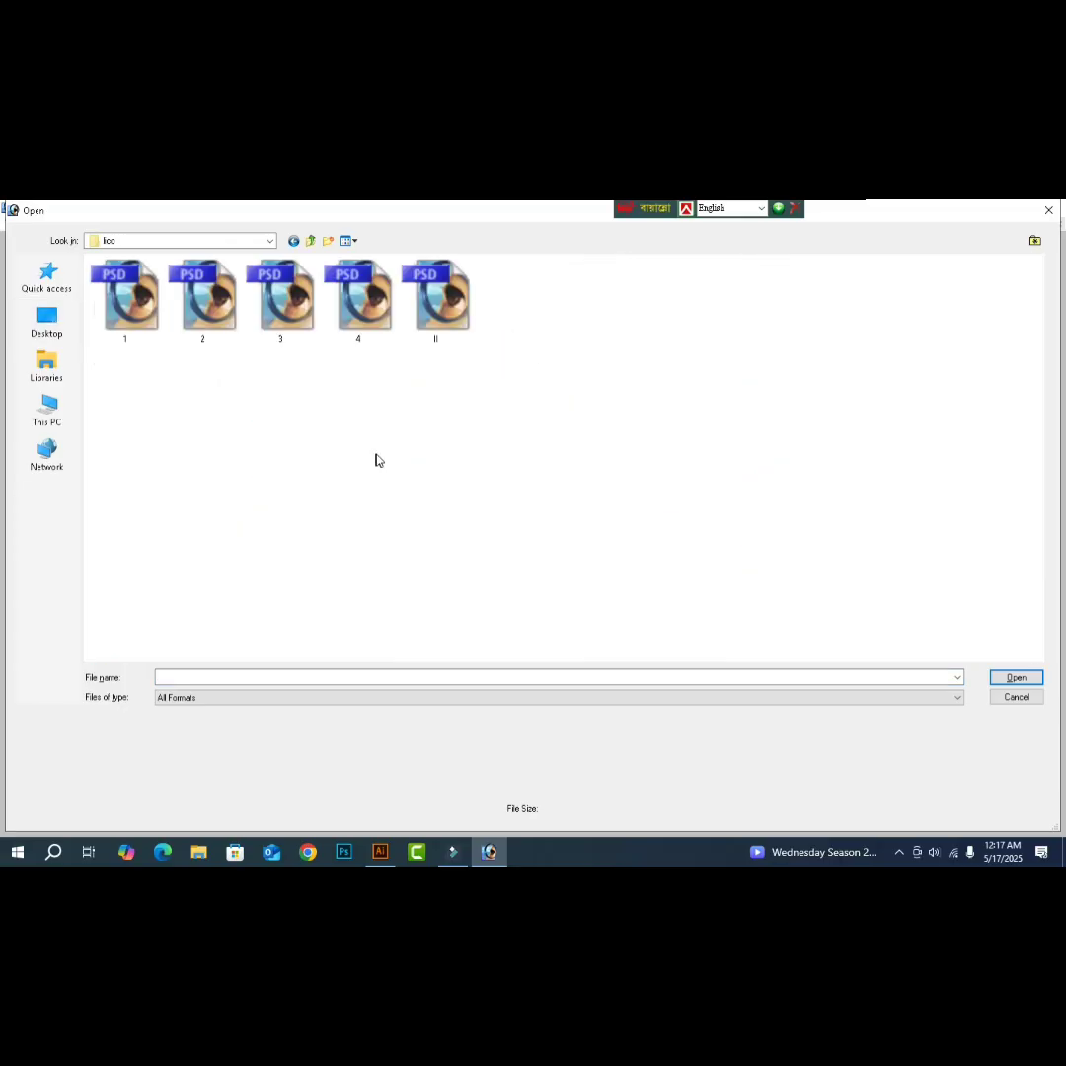
left_click(344, 320)
left_click(280, 301)
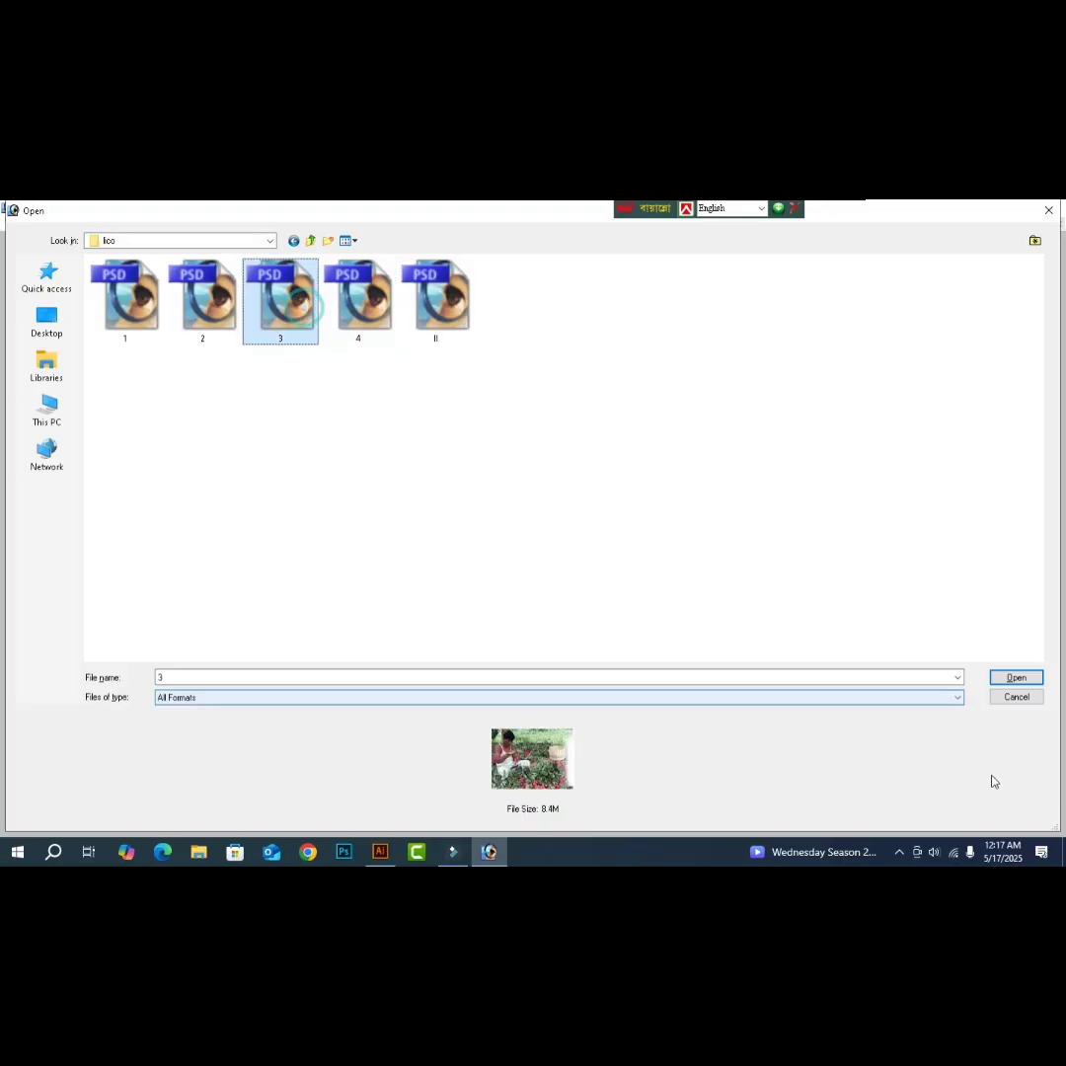
left_click(202, 296)
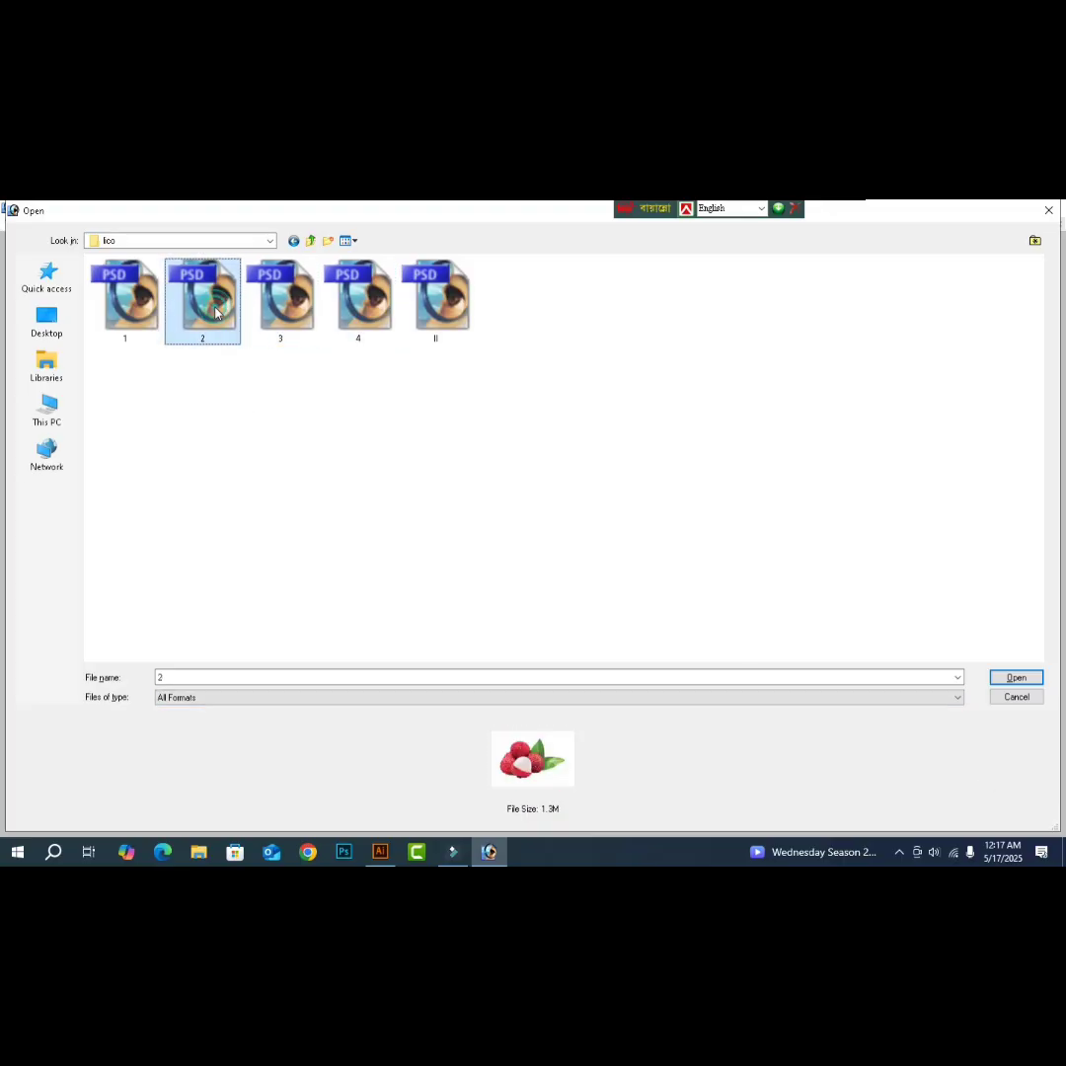
left_click(1015, 678)
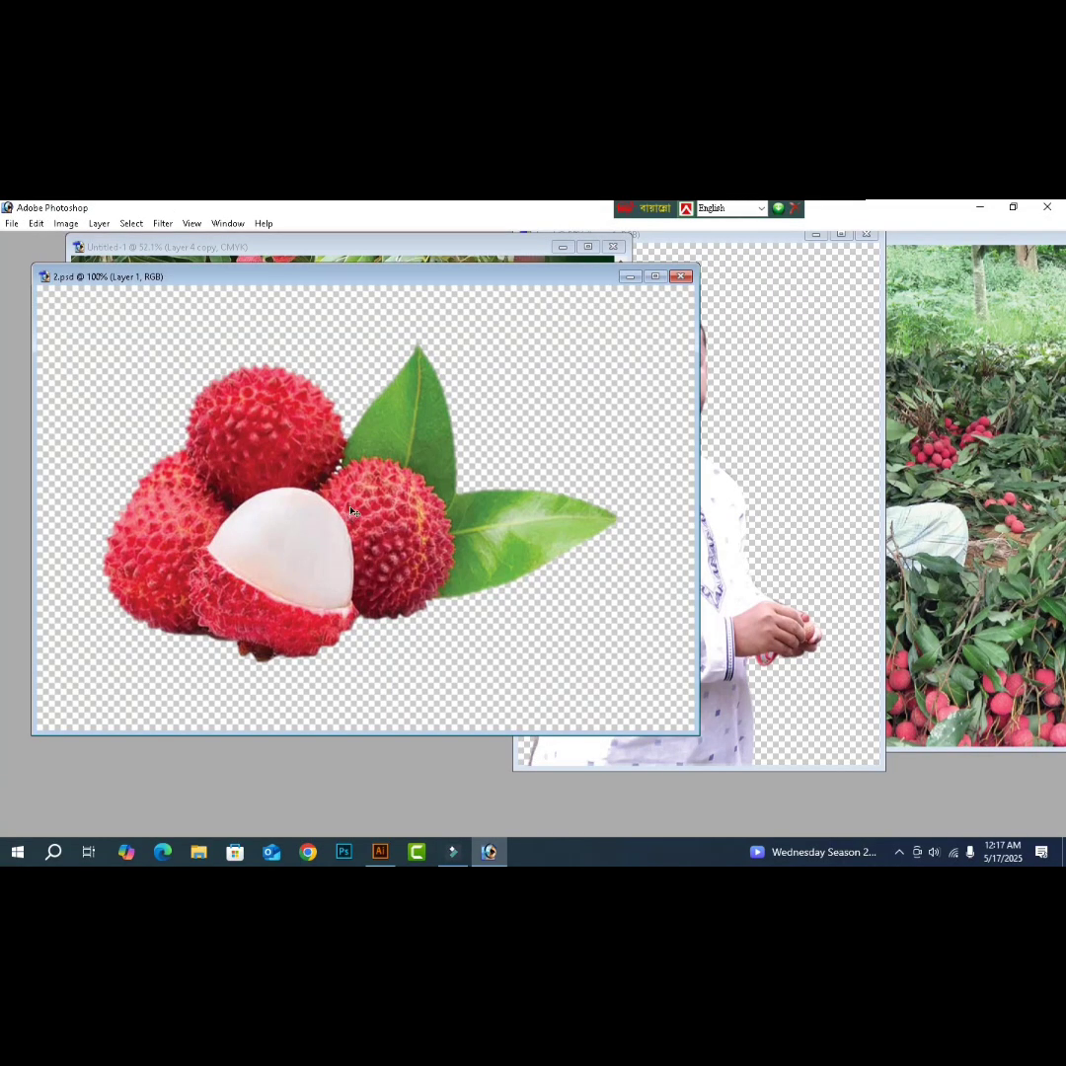
- Copy the lychee cluster from 2.psd into Untitled-1, close the source file and maximize the Untitled-1 document window
left_click_drag(440, 277, 924, 272)
left_click_drag(790, 533, 472, 552)
left_click(824, 537)
key("ctrl+w")
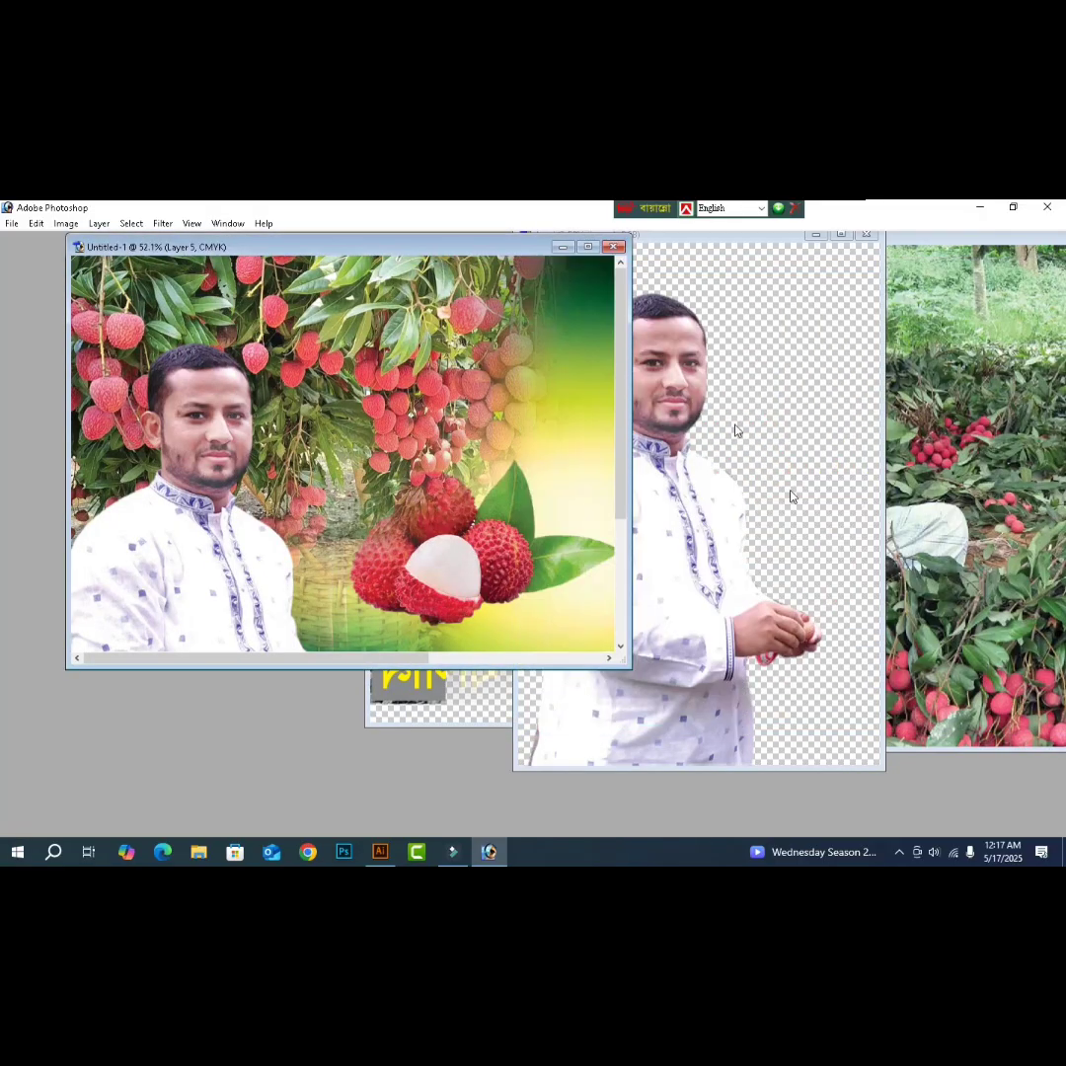
left_click(588, 247)
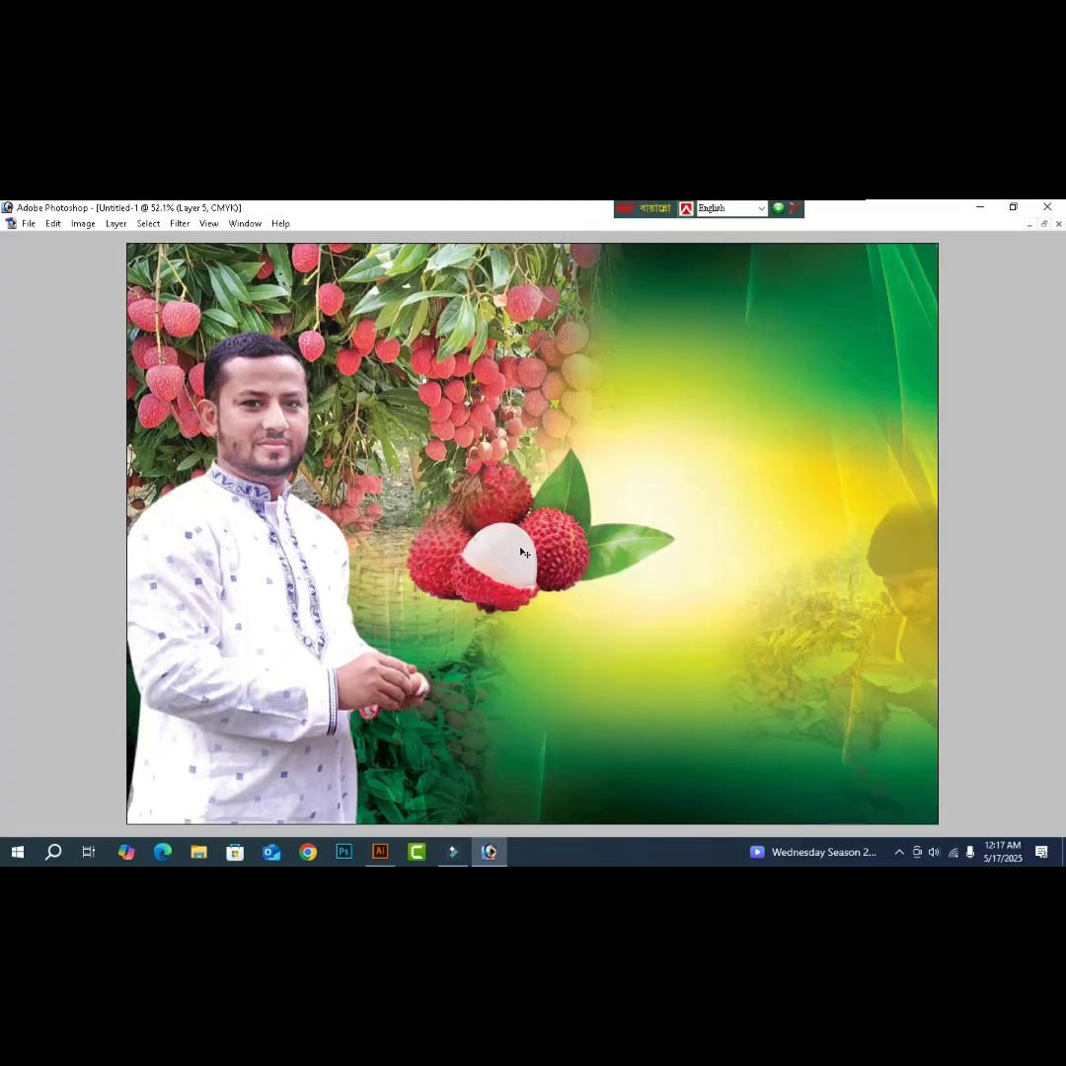
- Move the lychee cluster onto the bright centre of the background and enlarge it proportionally with Free Transform
left_click_drag(692, 545, 700, 566)
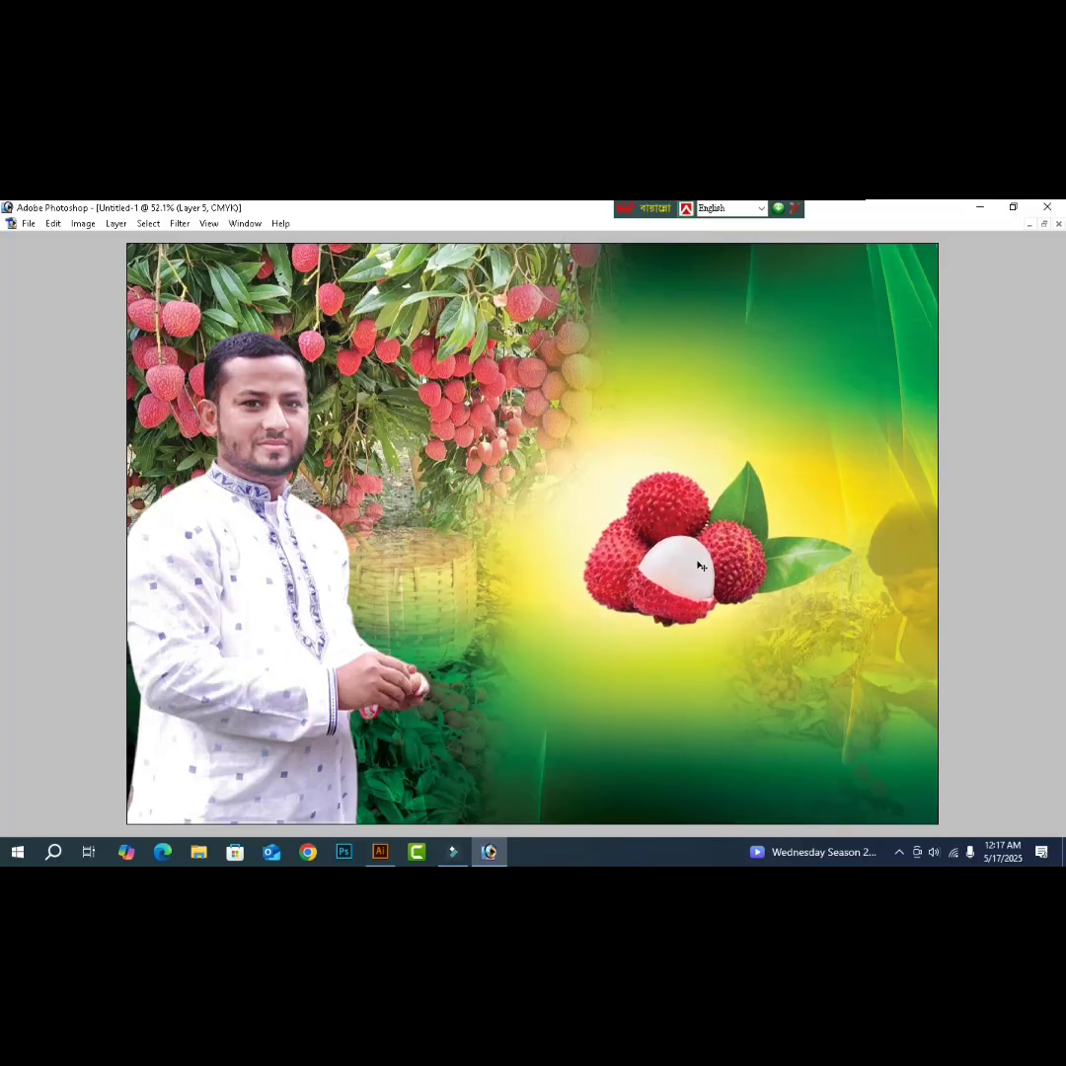
key("ctrl+t")
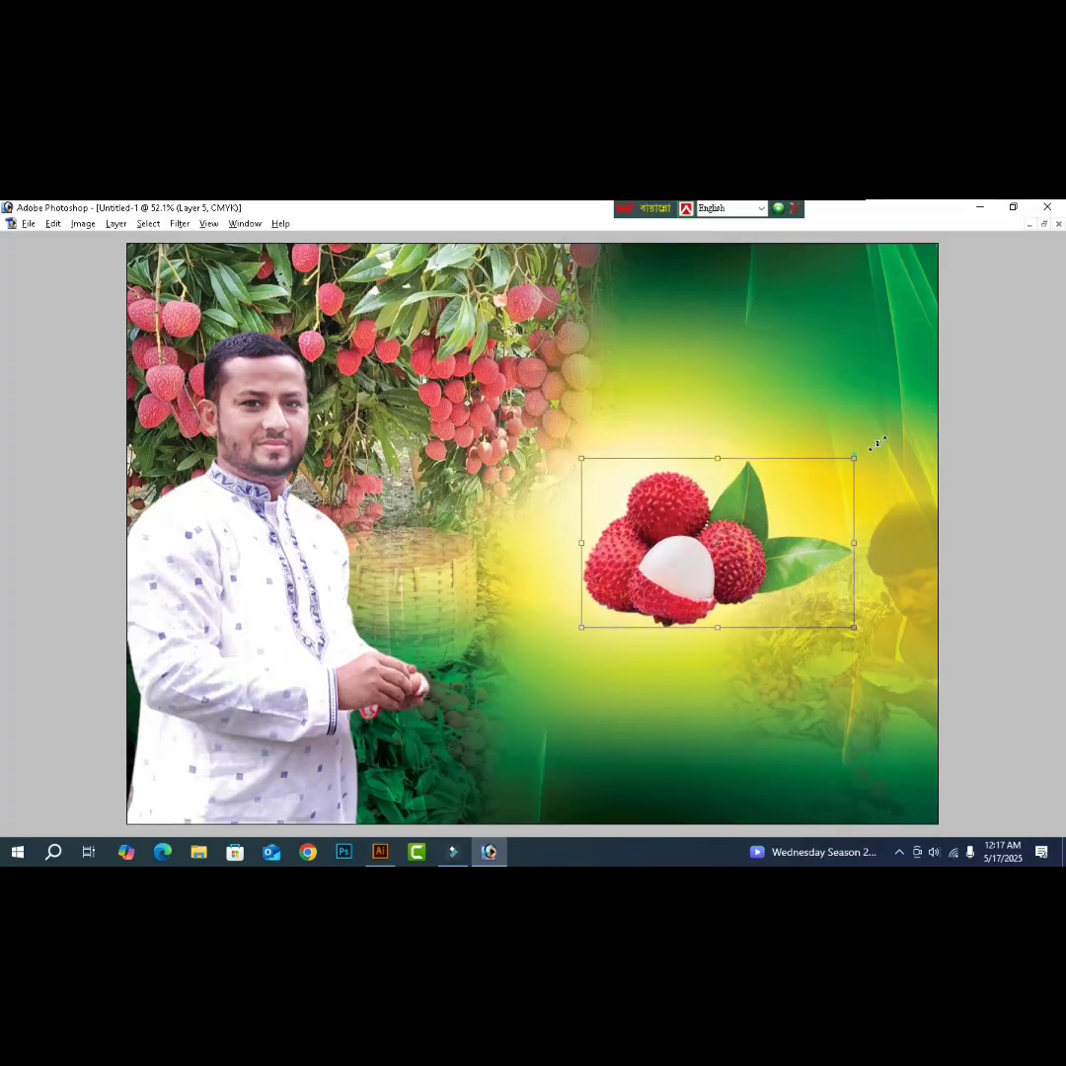
left_click_drag(855, 457, 885, 438)
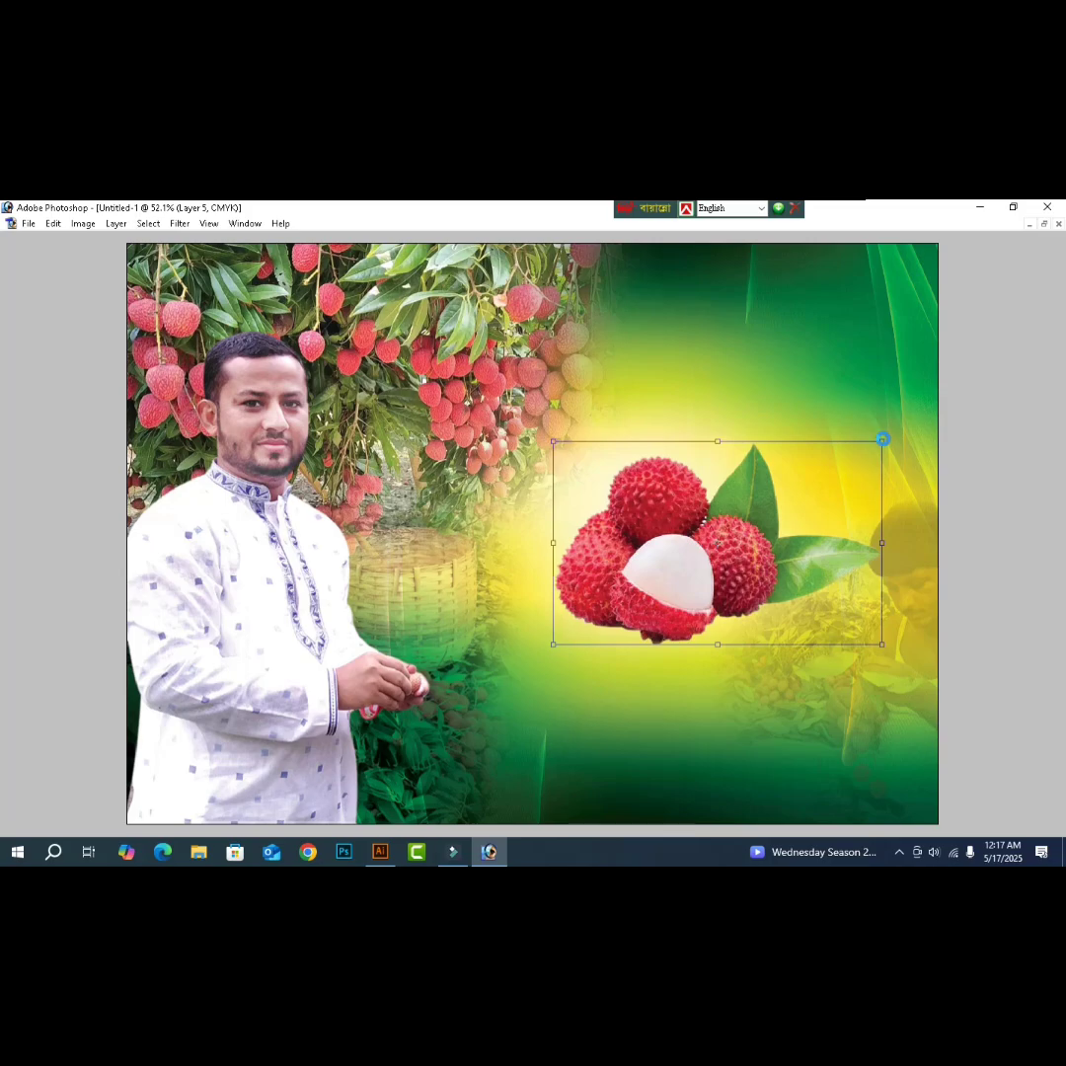
key("Return")
- Nudge the enlarged lychee cluster slightly upward within the bright glow
left_click(707, 567)
key("Up")
key("Up")
key("Up")
key("Up")
key("Up")
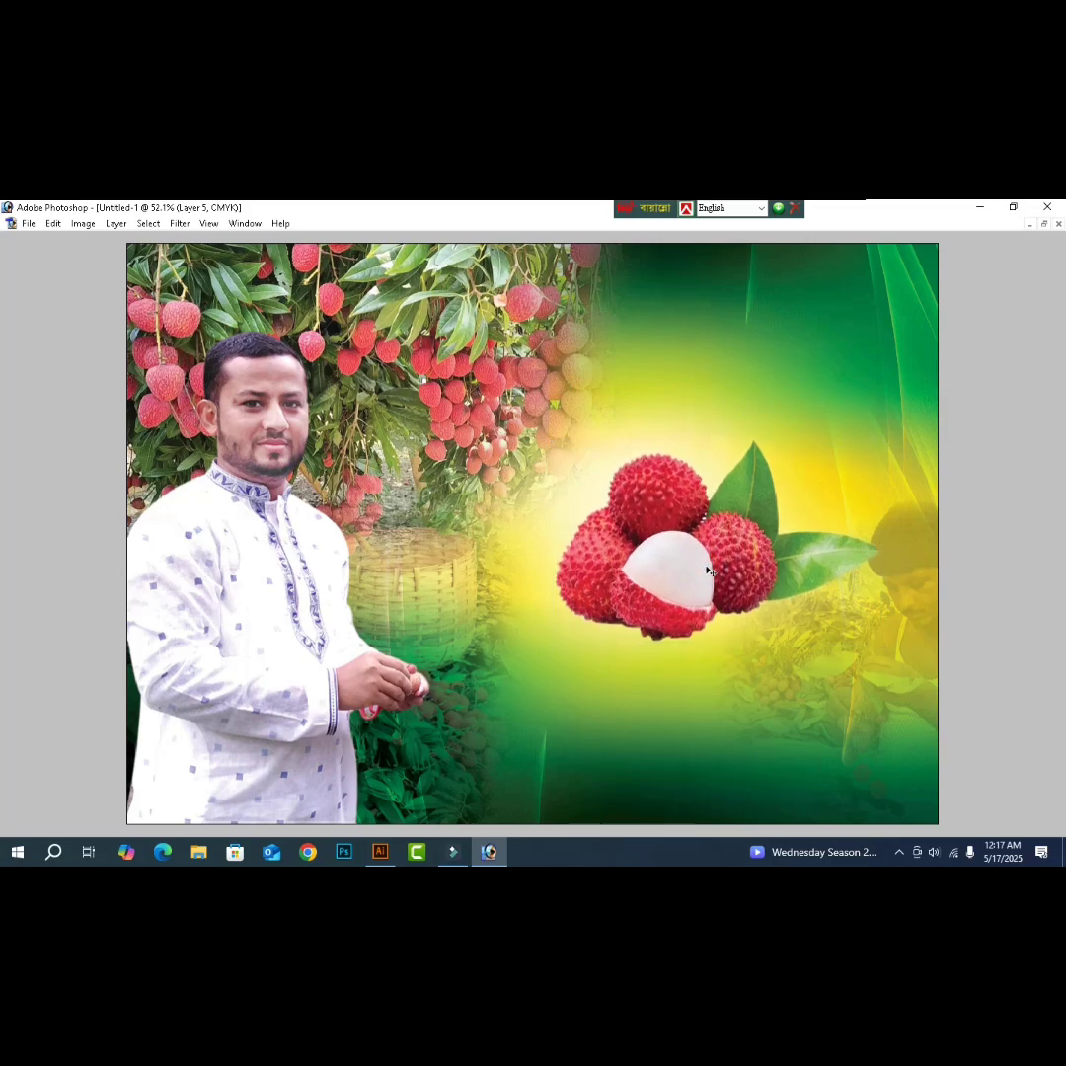
left_click(679, 573)
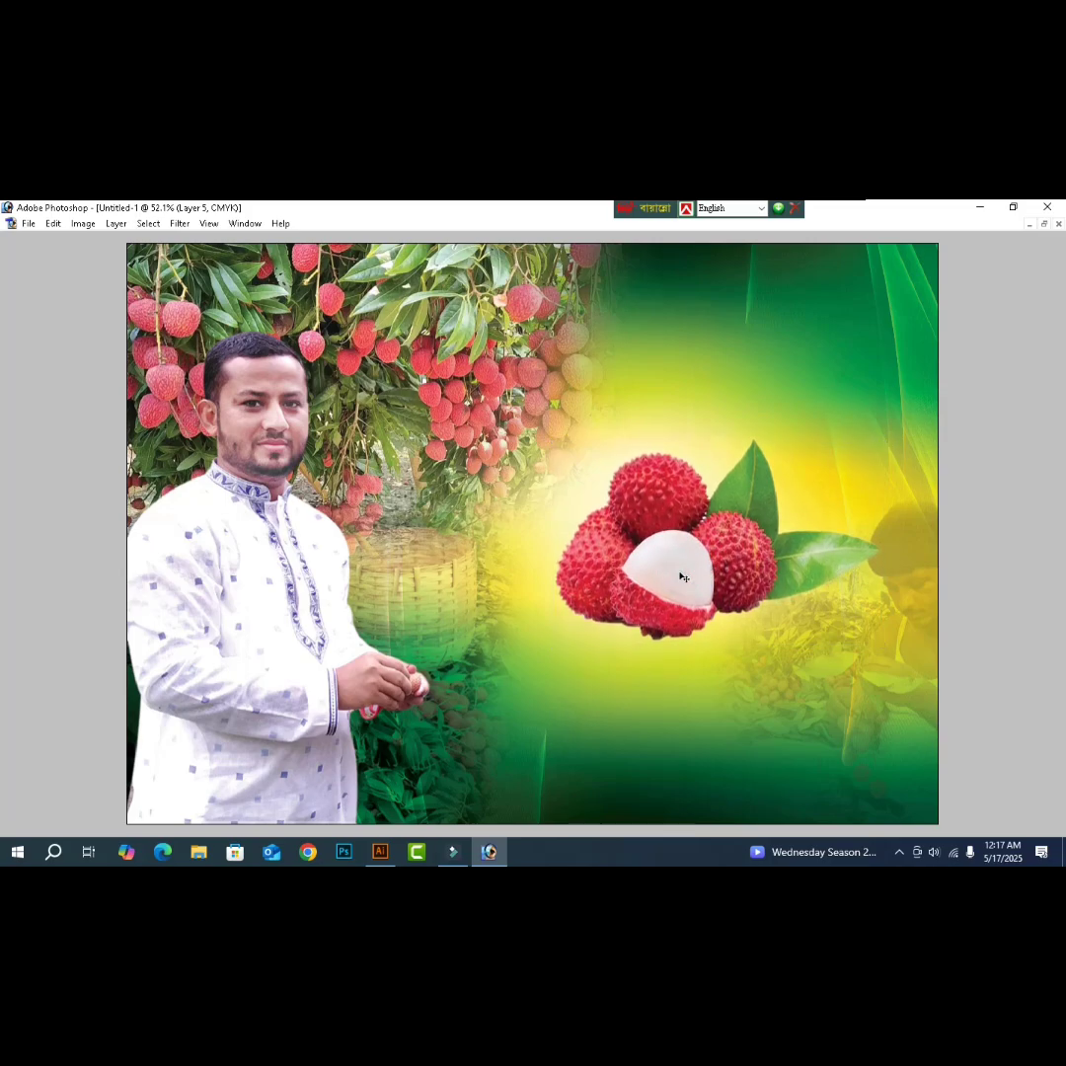
key("Tab")
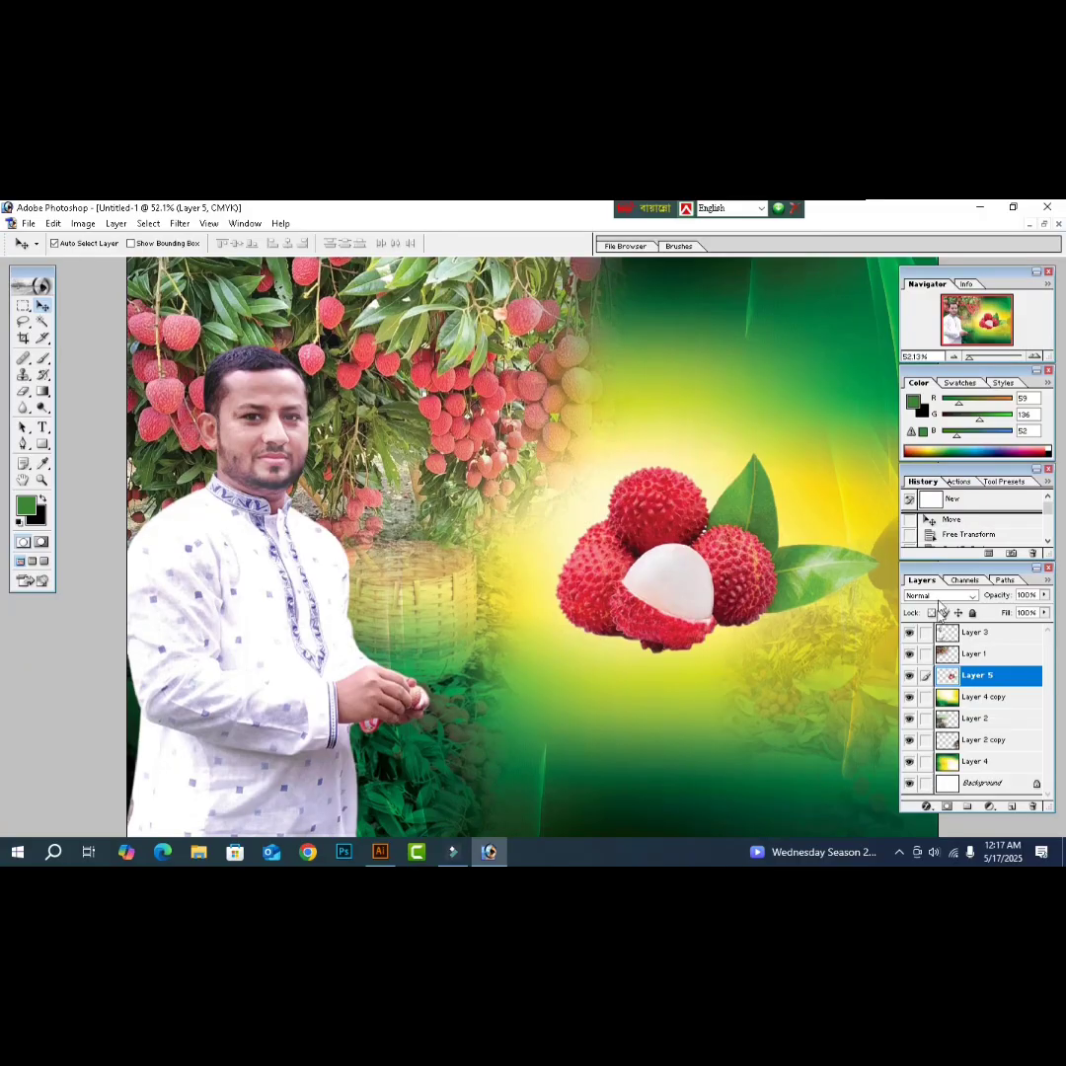
- Add a drop shadow to the lychee cluster with 84% opacity, 4 px distance, 0% spread and 8 px size
left_click(927, 807)
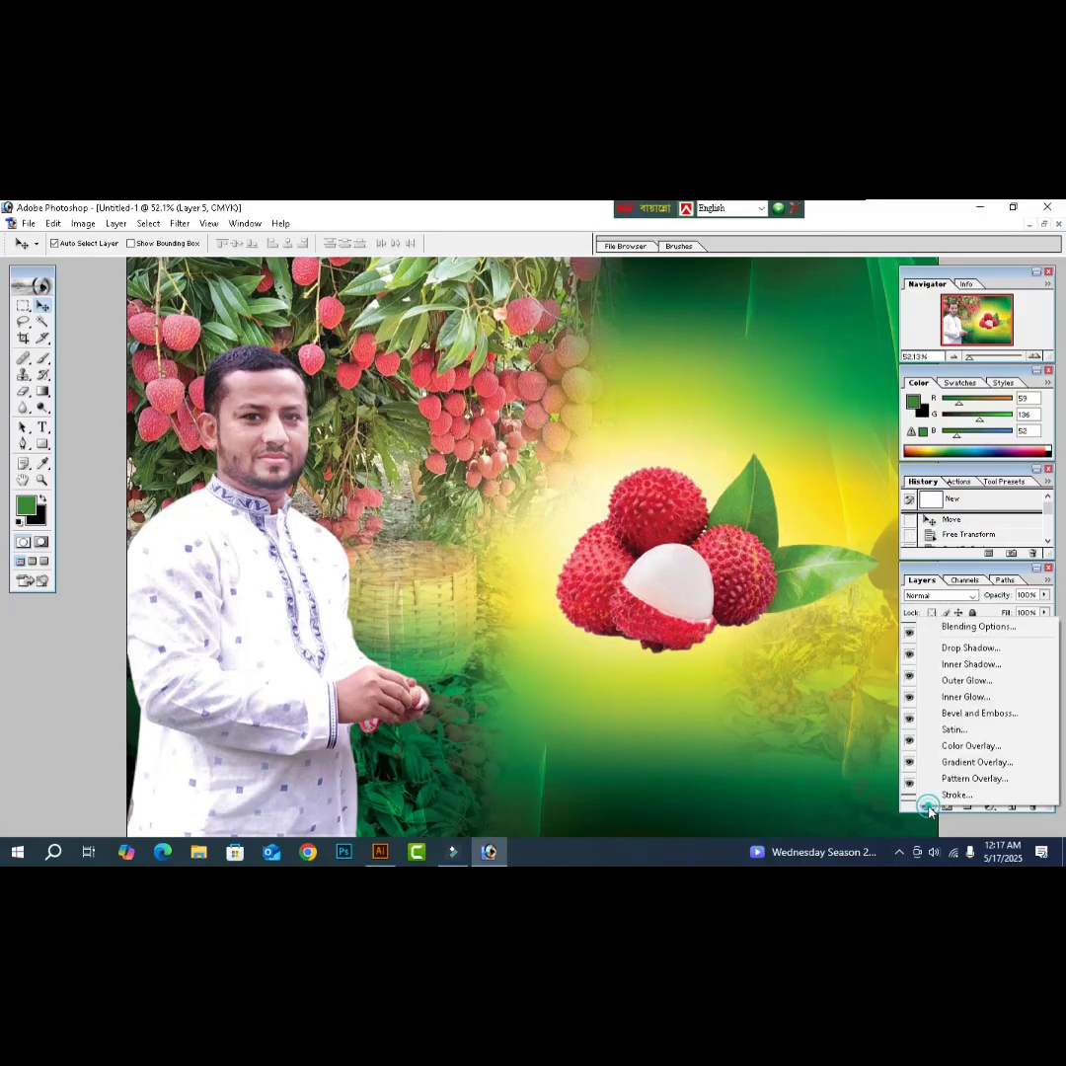
left_click(948, 649)
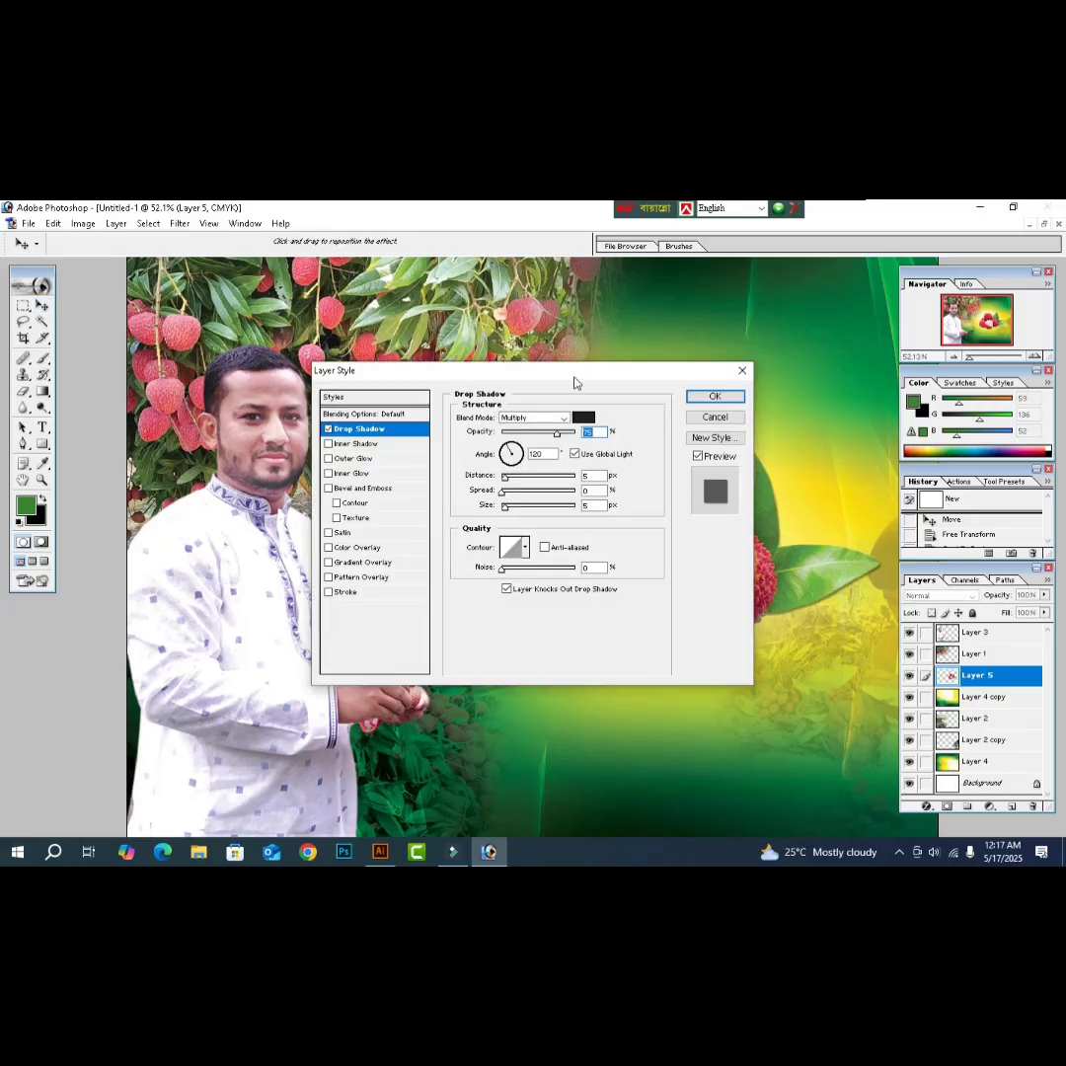
left_click_drag(575, 382, 276, 480)
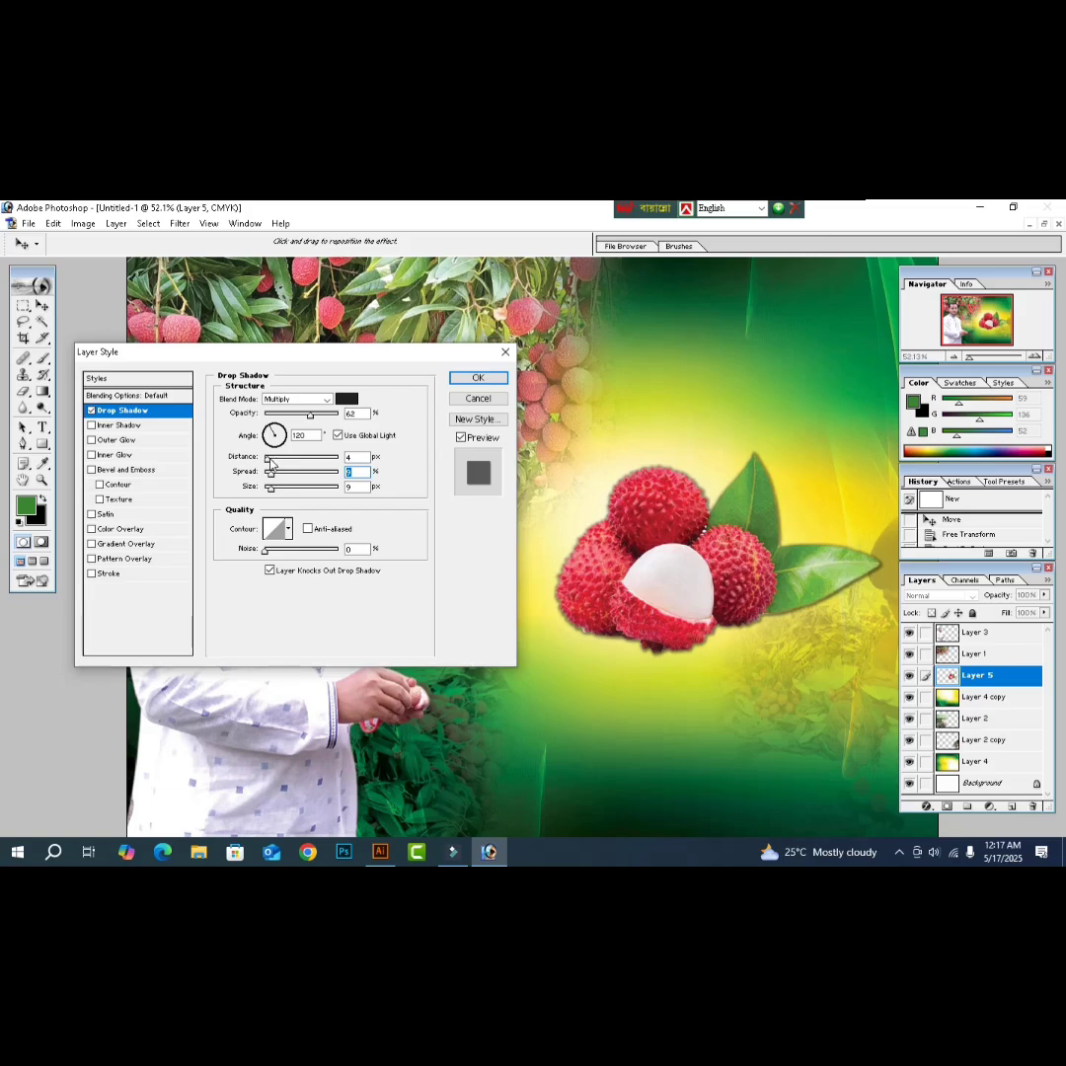
mouse_move(267, 458)
left_mouse_down()
mouse_move(258, 464)
mouse_move(274, 495)
mouse_move(267, 478)
left_mouse_up()
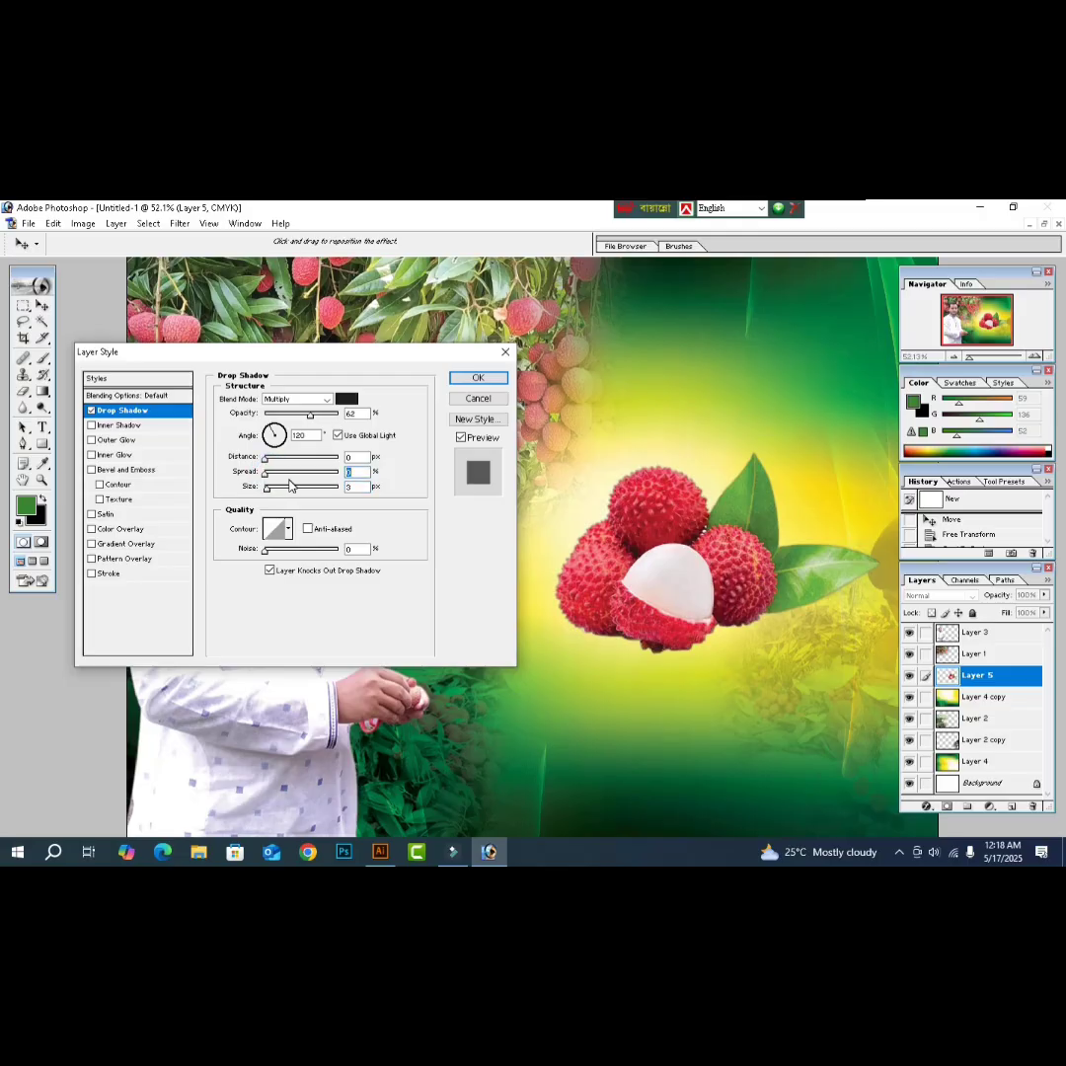
left_click_drag(310, 413, 337, 414)
left_click(327, 414)
left_click_drag(265, 461, 269, 462)
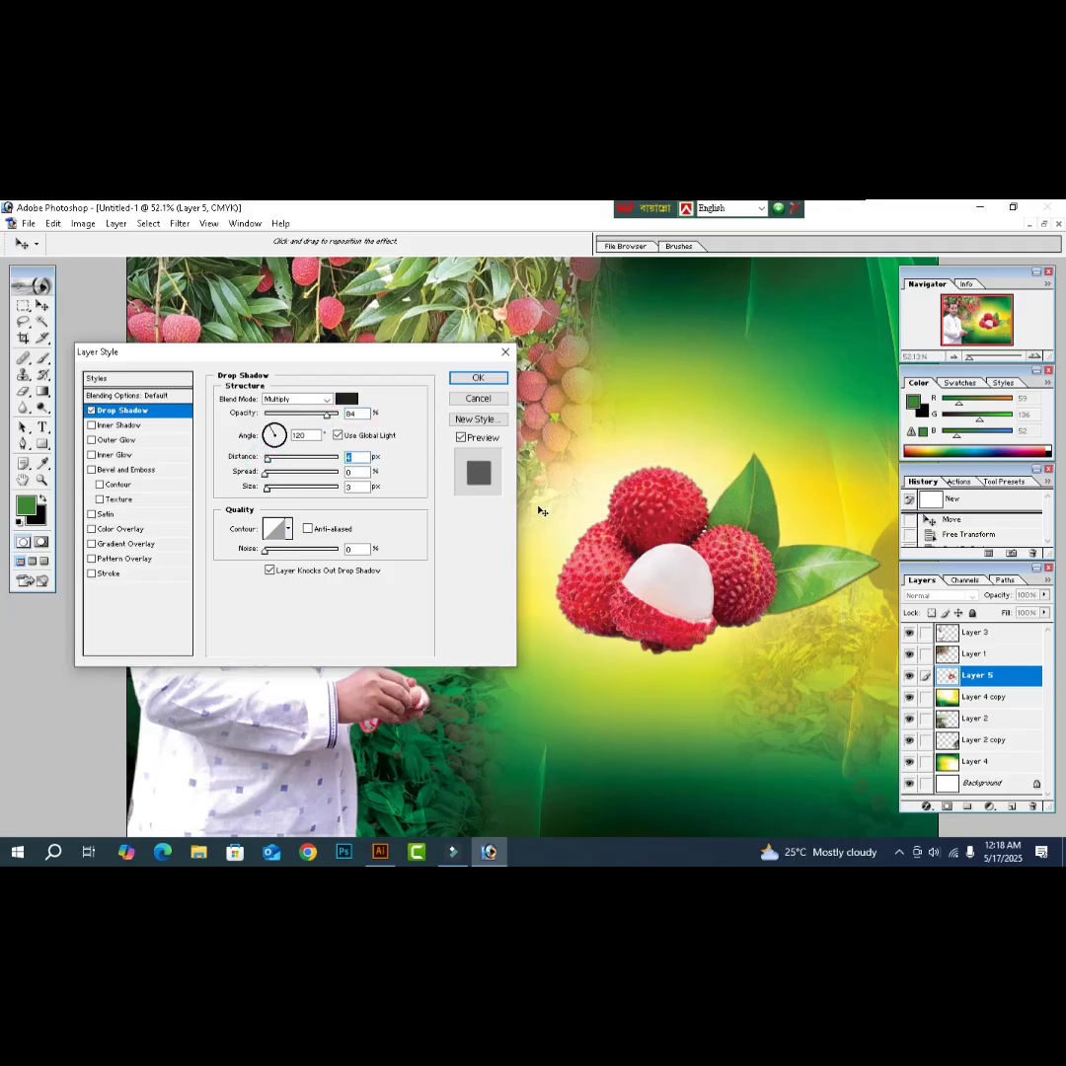
left_click(268, 474)
left_click(270, 489)
- Add a white outer glow to the lychee cluster with 100% opacity, 4% spread and 13 px size
left_click(117, 440)
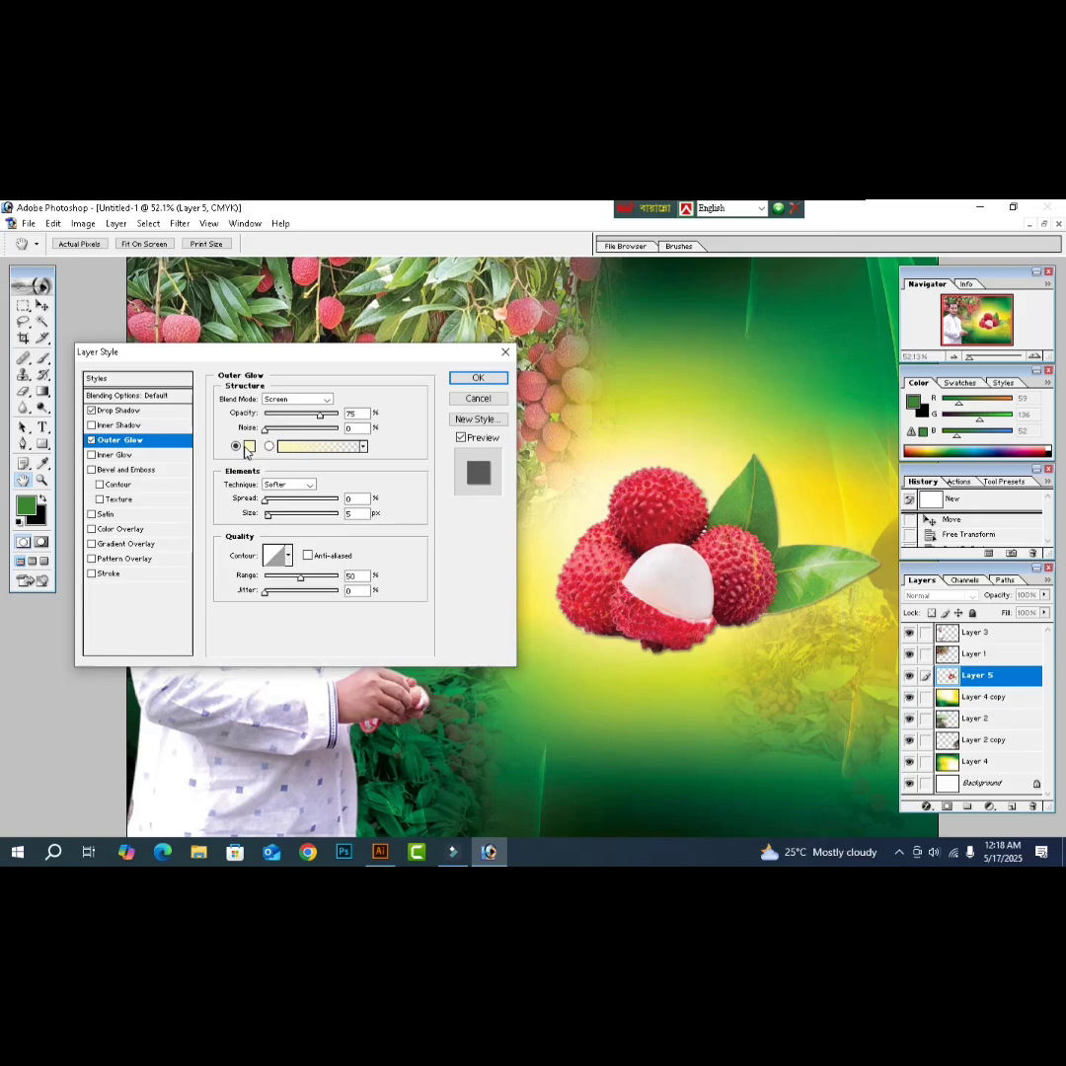
left_click(250, 447)
left_click_drag(380, 451, 361, 437)
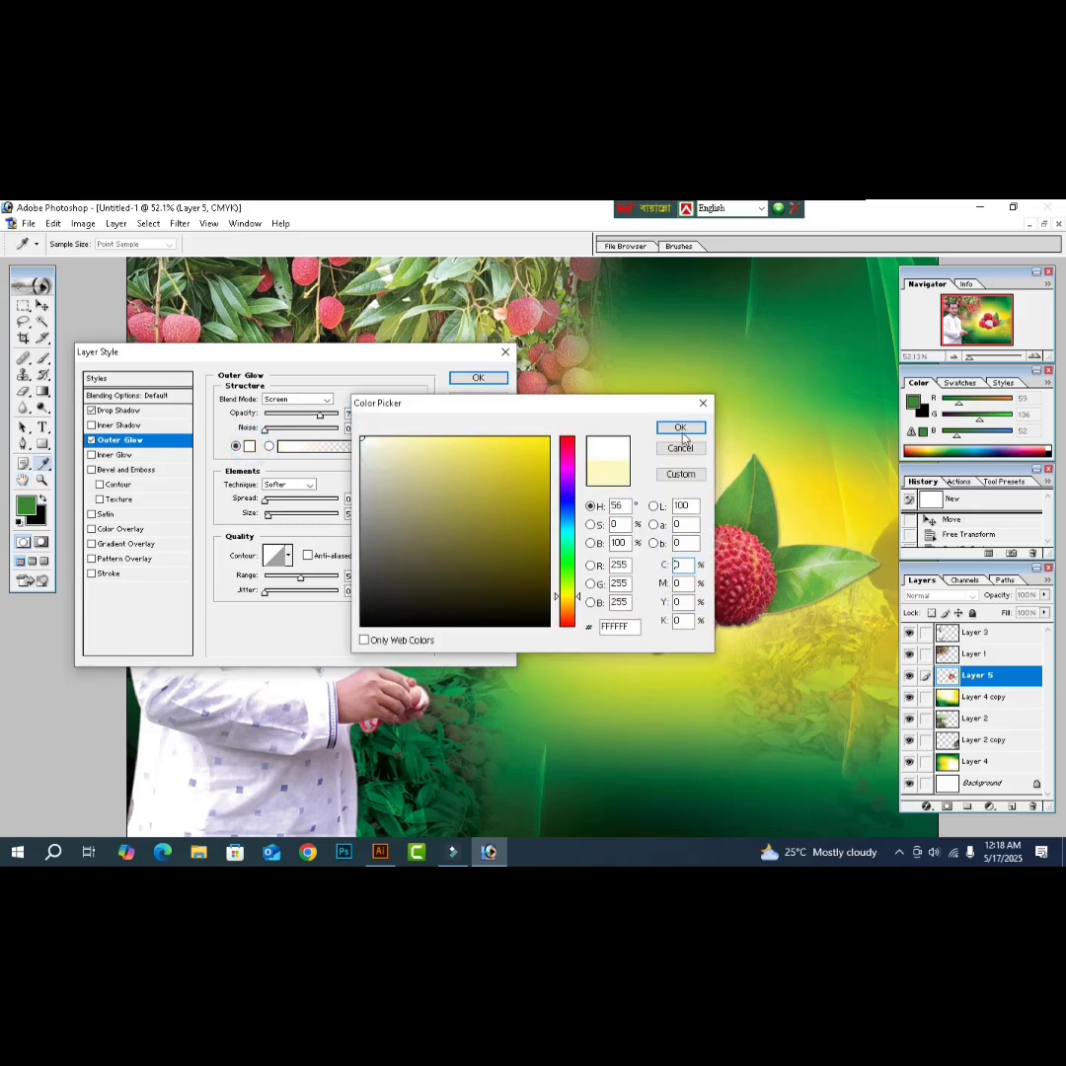
left_click(682, 430)
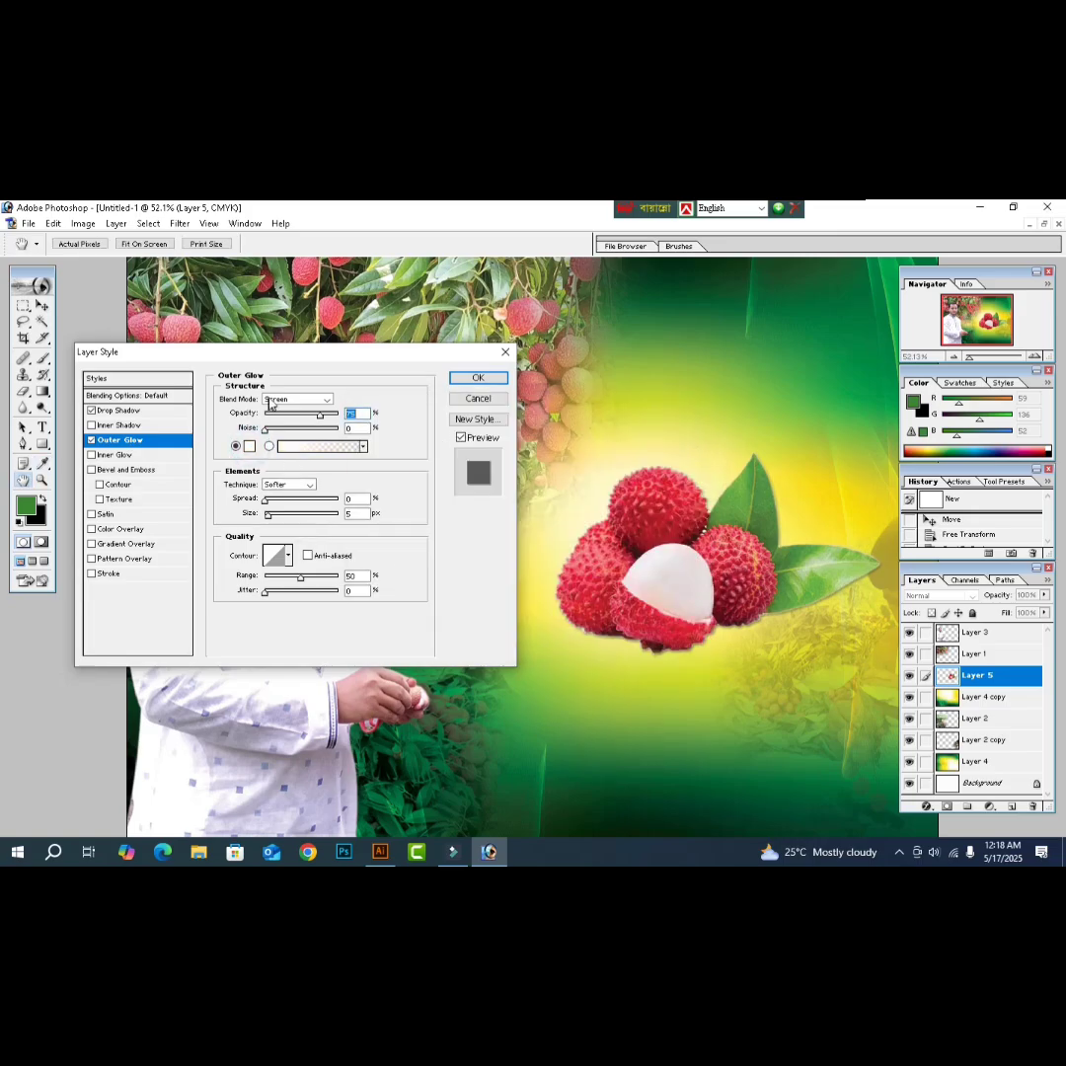
left_click_drag(324, 416, 342, 414)
left_click_drag(267, 498, 283, 514)
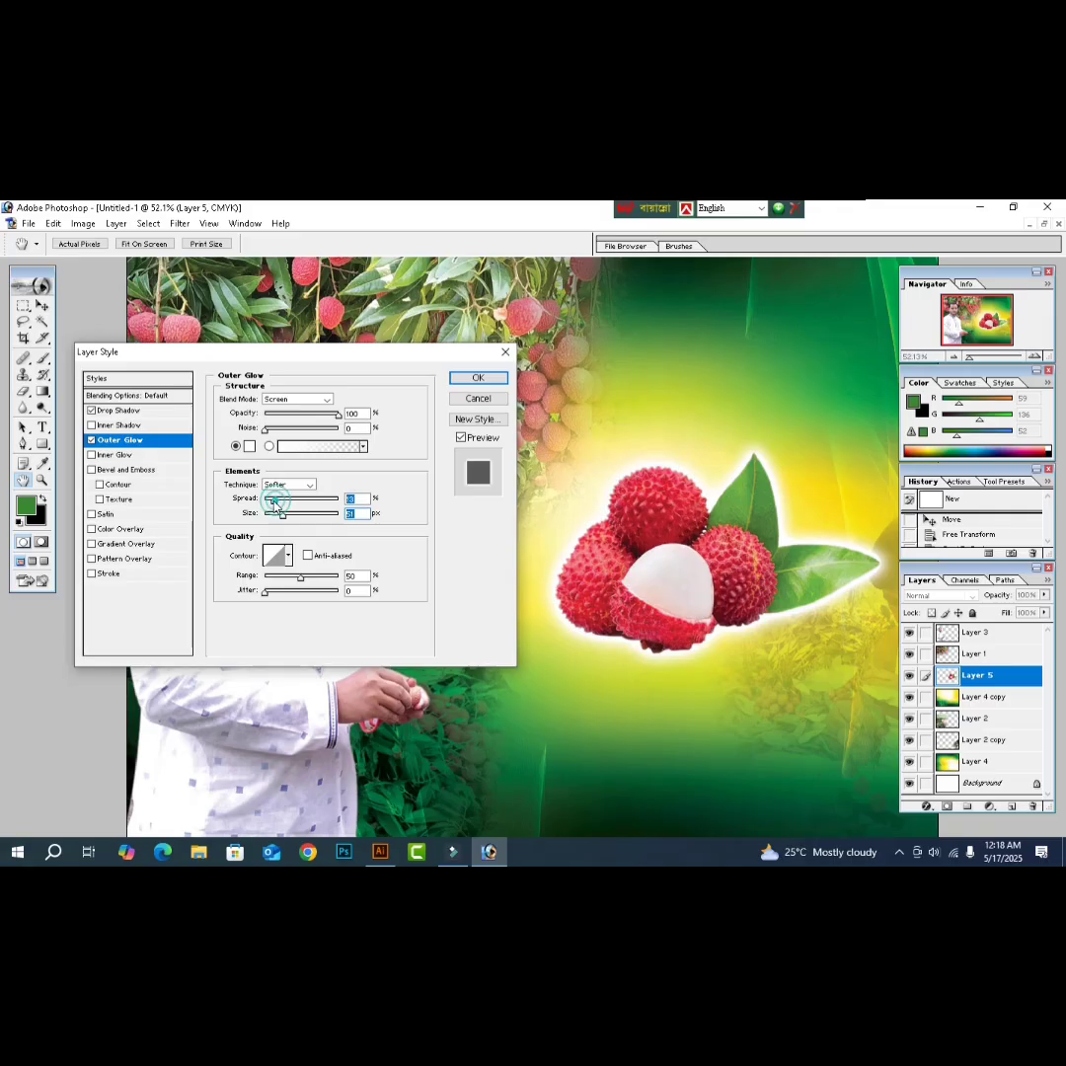
left_click_drag(278, 501, 276, 522)
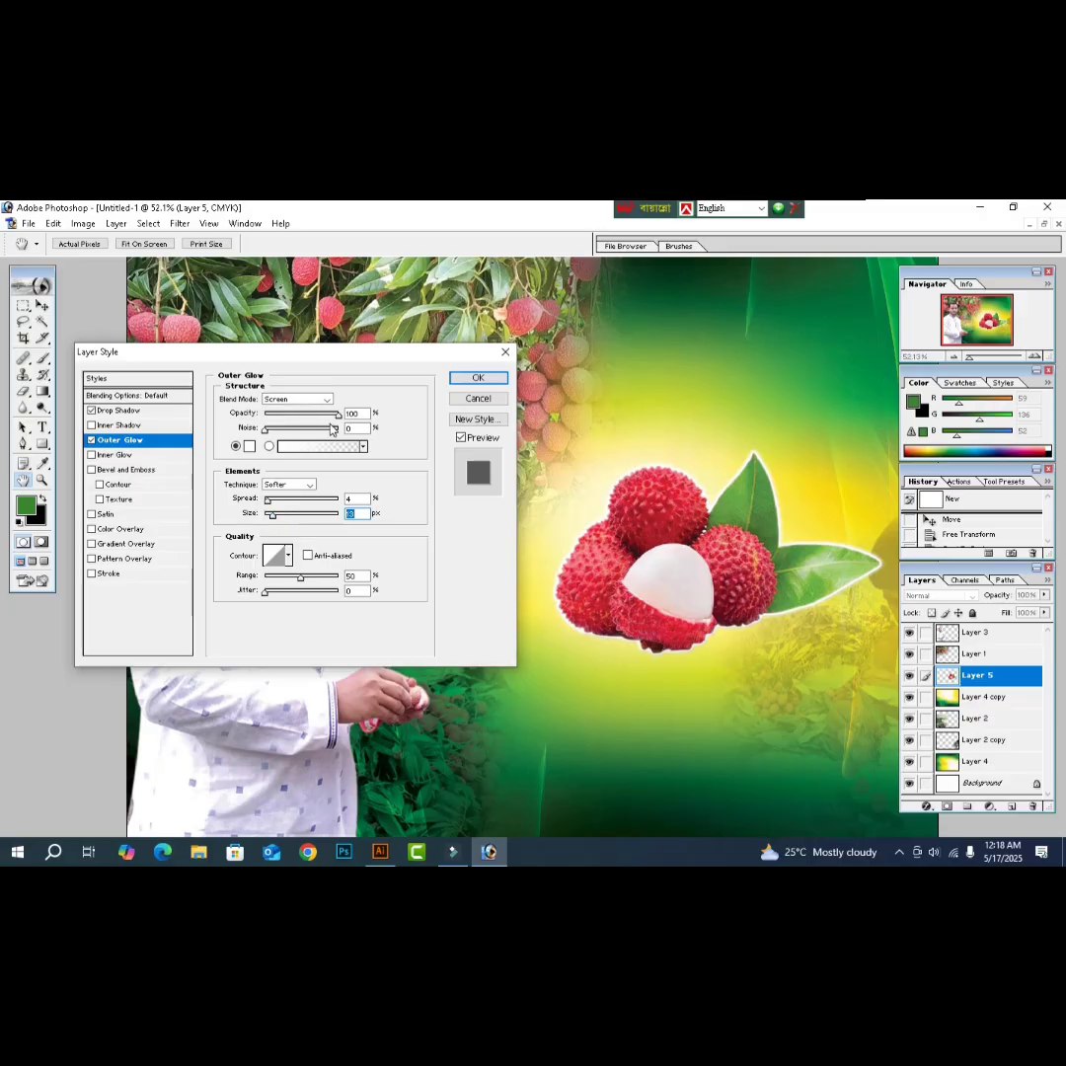
left_click_drag(334, 418, 340, 416)
- Strengthen the lychee cluster's drop shadow to 13 px distance, 26% spread and 27 px size
left_click(146, 413)
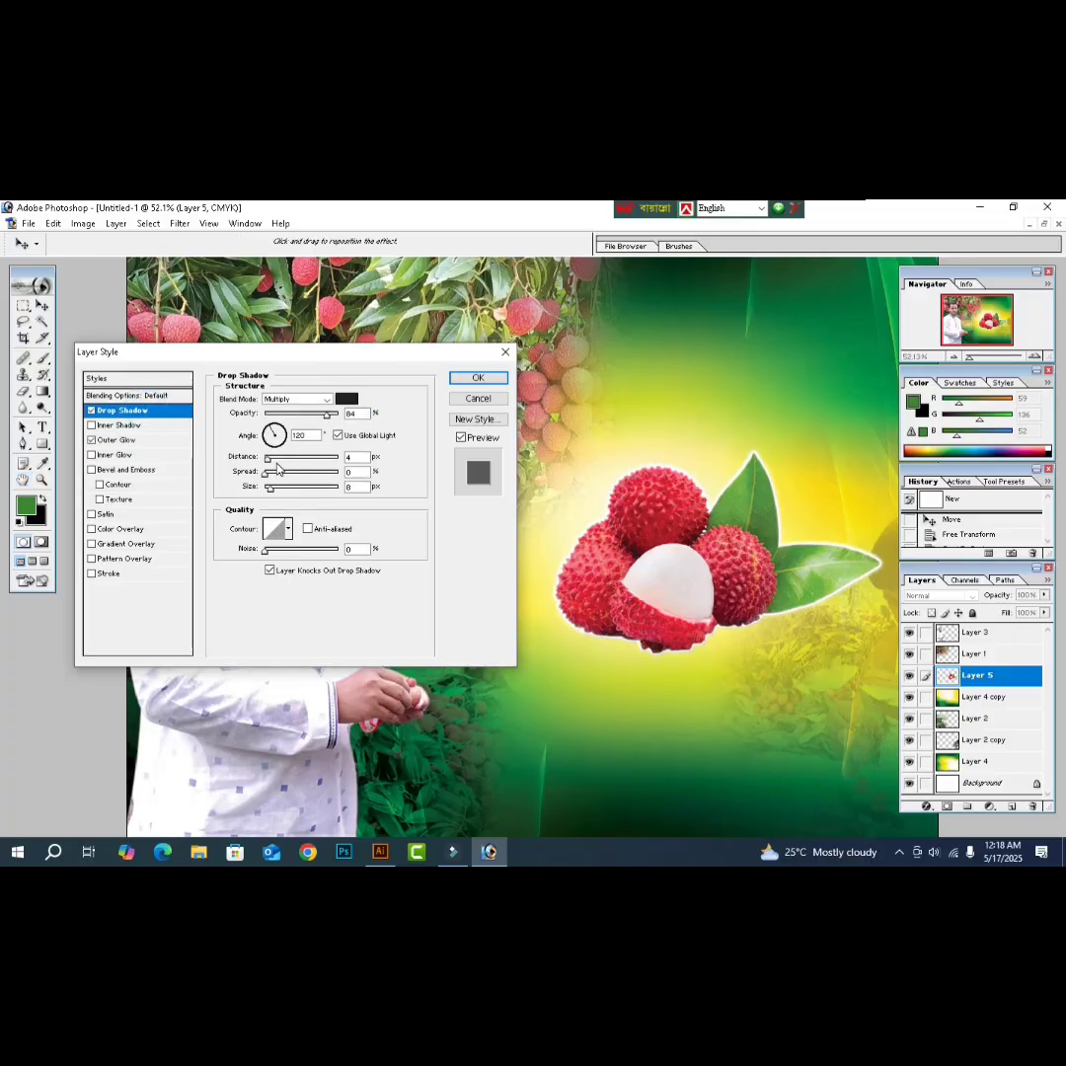
left_click_drag(279, 462, 279, 491)
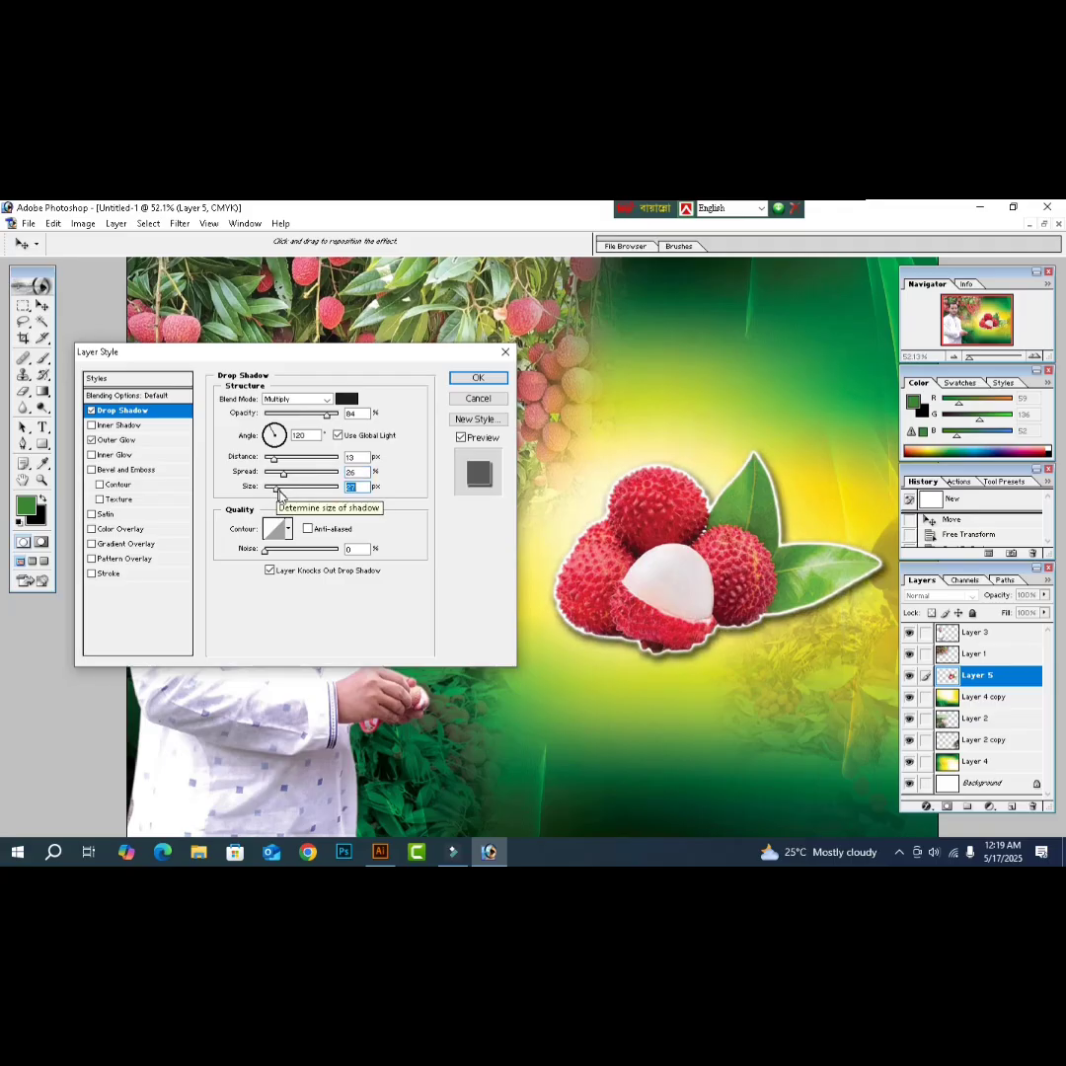
- Try smaller spread and size values for the lychee's outer glow, settling on 4% spread and 13 px size
left_click(123, 440)
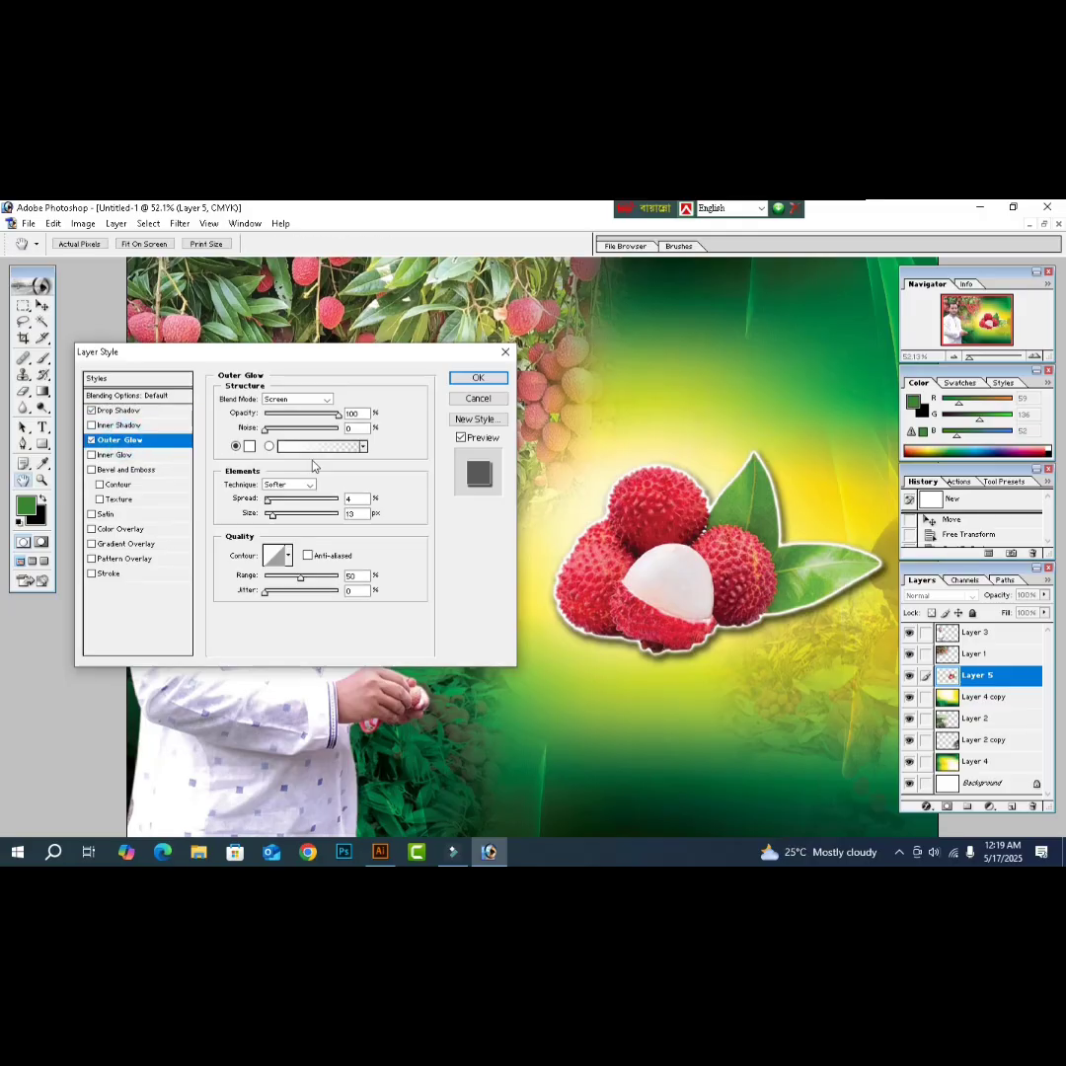
left_click(354, 498)
key("Down")
key("Down")
key("Down")
key("Down")
key("Up")
key("Up")
key("Up")
key("Up")
key("Tab")
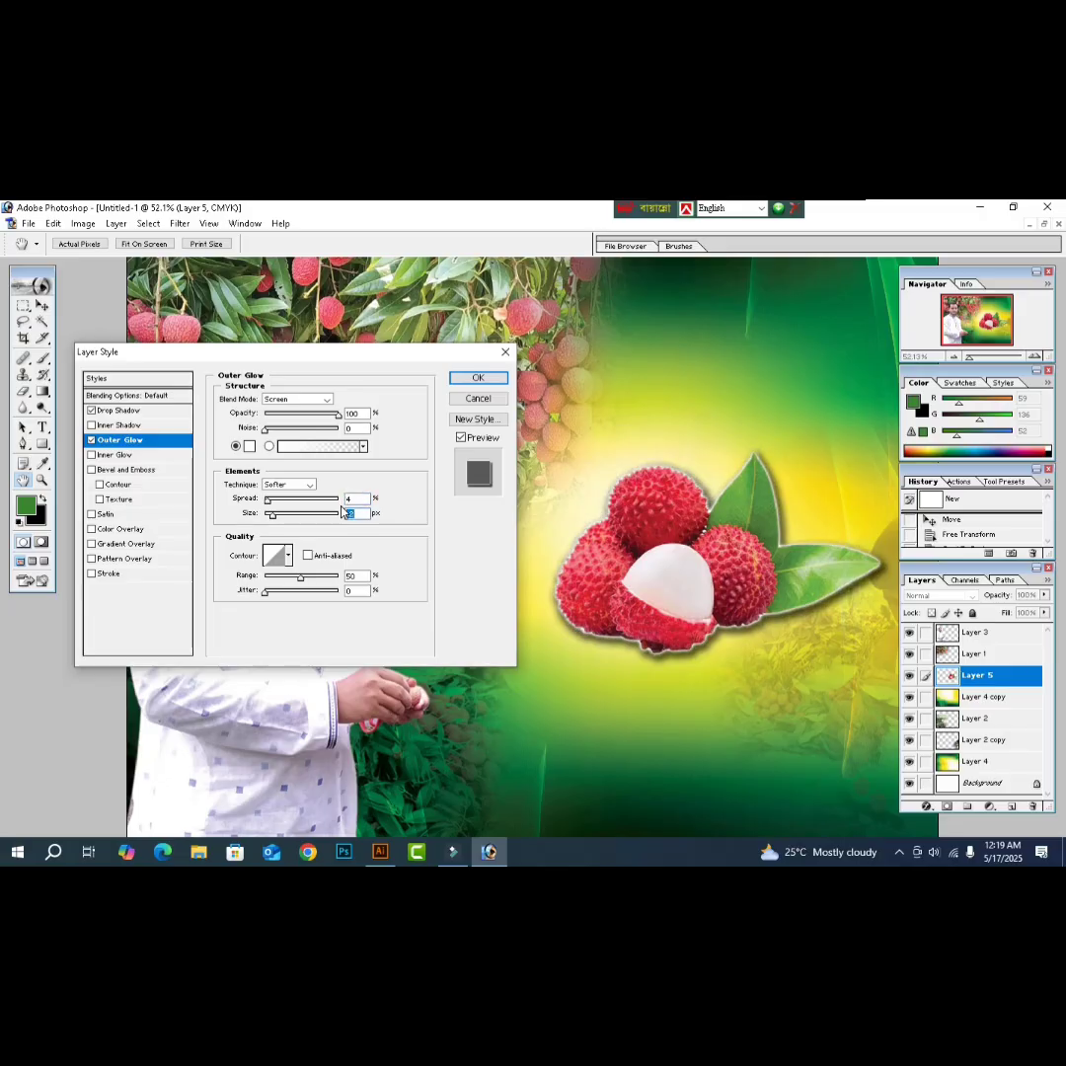
key("Down")
key("Down")
key("Up")
key("Tab")
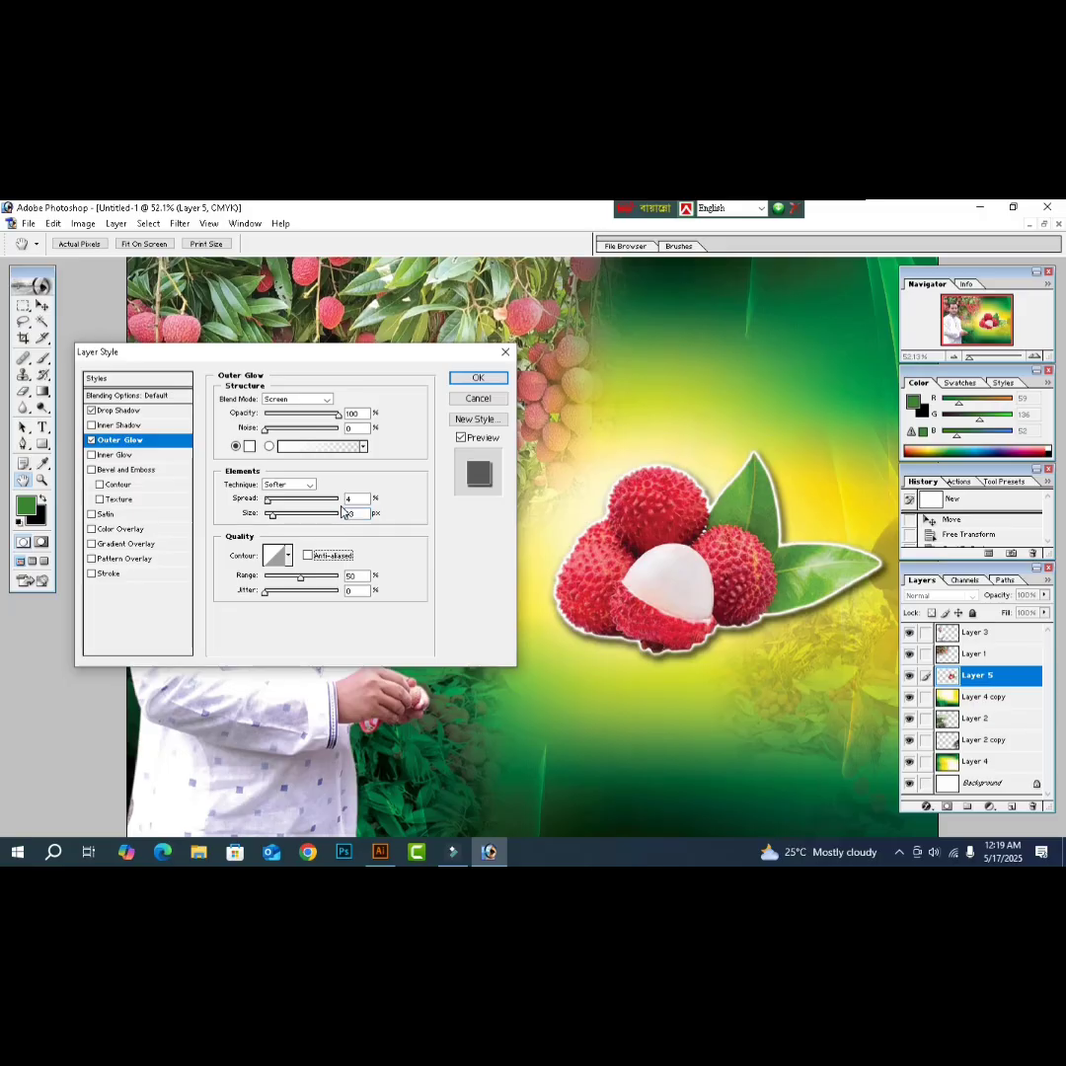
- Set the lychee's outer glow range to 32% and its noise to 17%
left_click(304, 575)
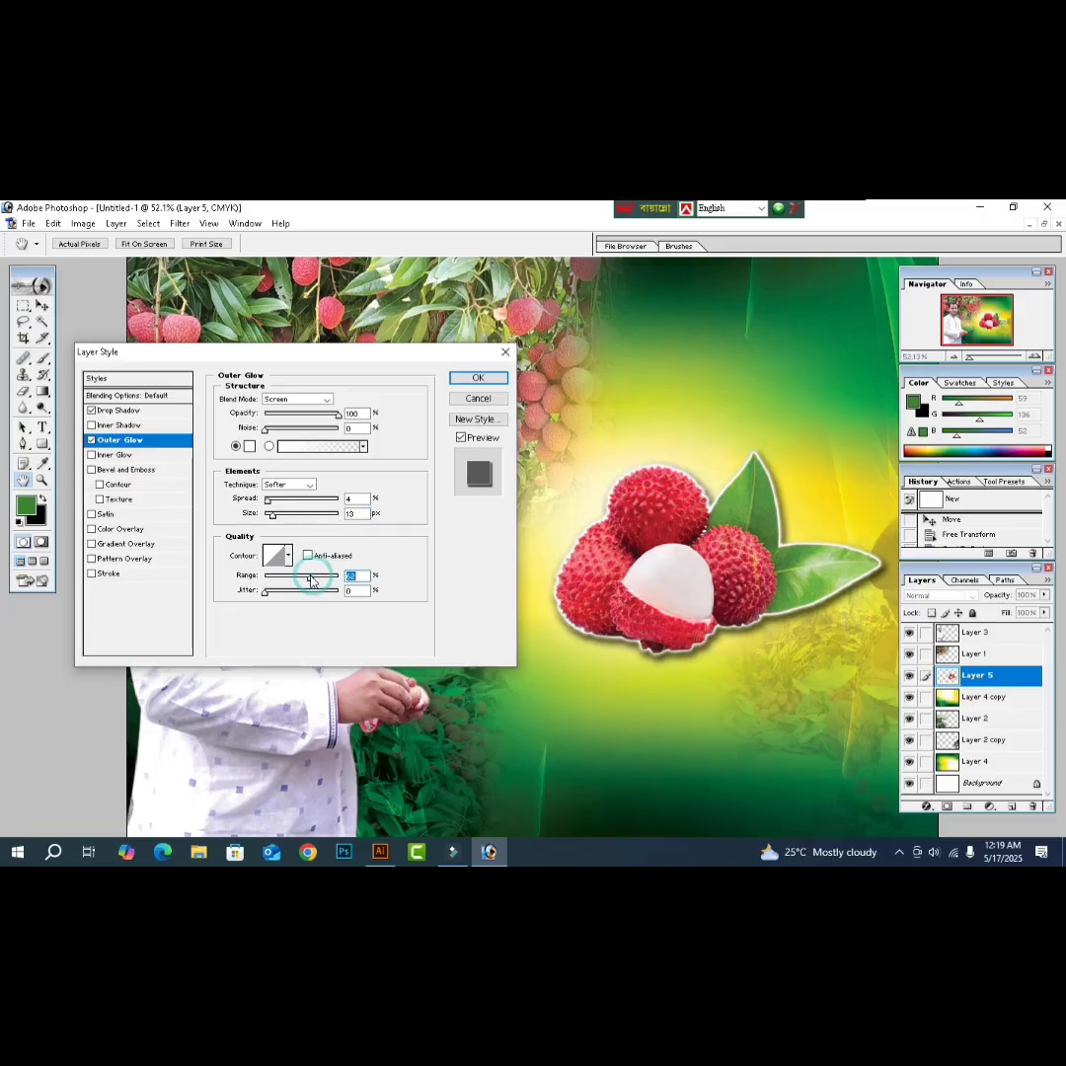
left_click_drag(310, 581, 262, 590)
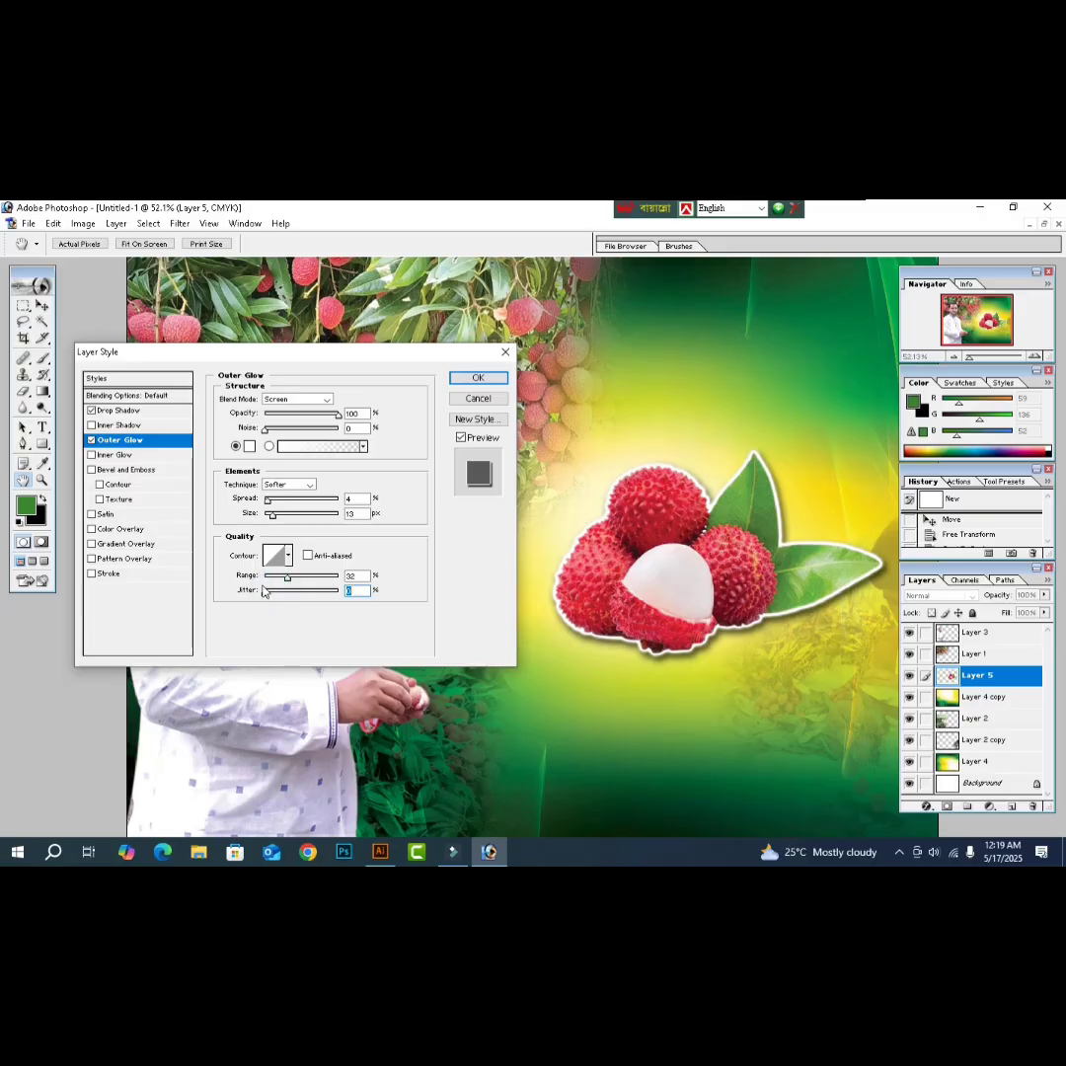
left_click_drag(331, 419, 348, 416)
mouse_move(268, 435)
left_mouse_down()
mouse_move(287, 435)
mouse_move(277, 434)
left_mouse_up()
- Turn off the outer glow and drop shadow on the lychee cluster and accept the layer style settings
left_click(92, 441)
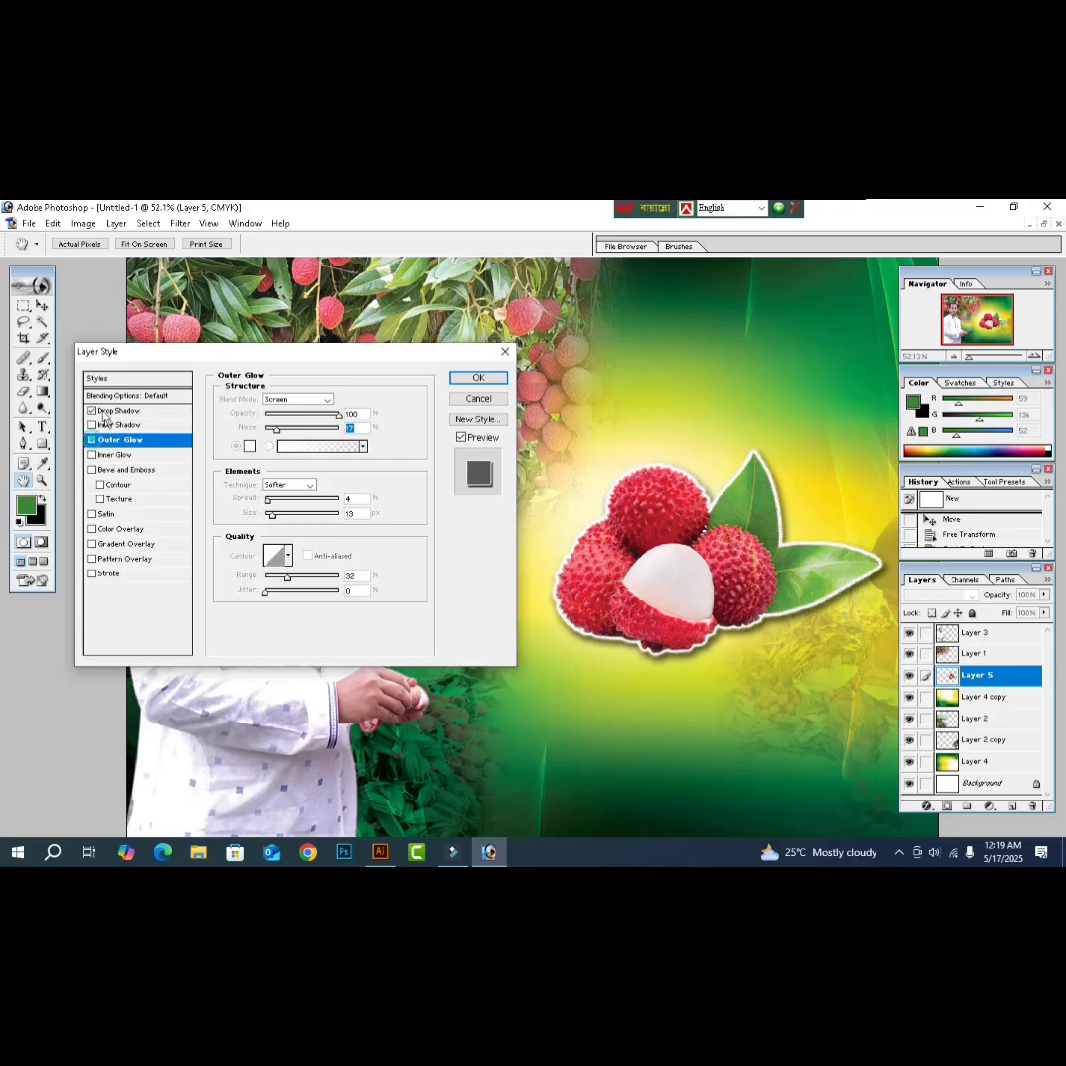
left_click(91, 411)
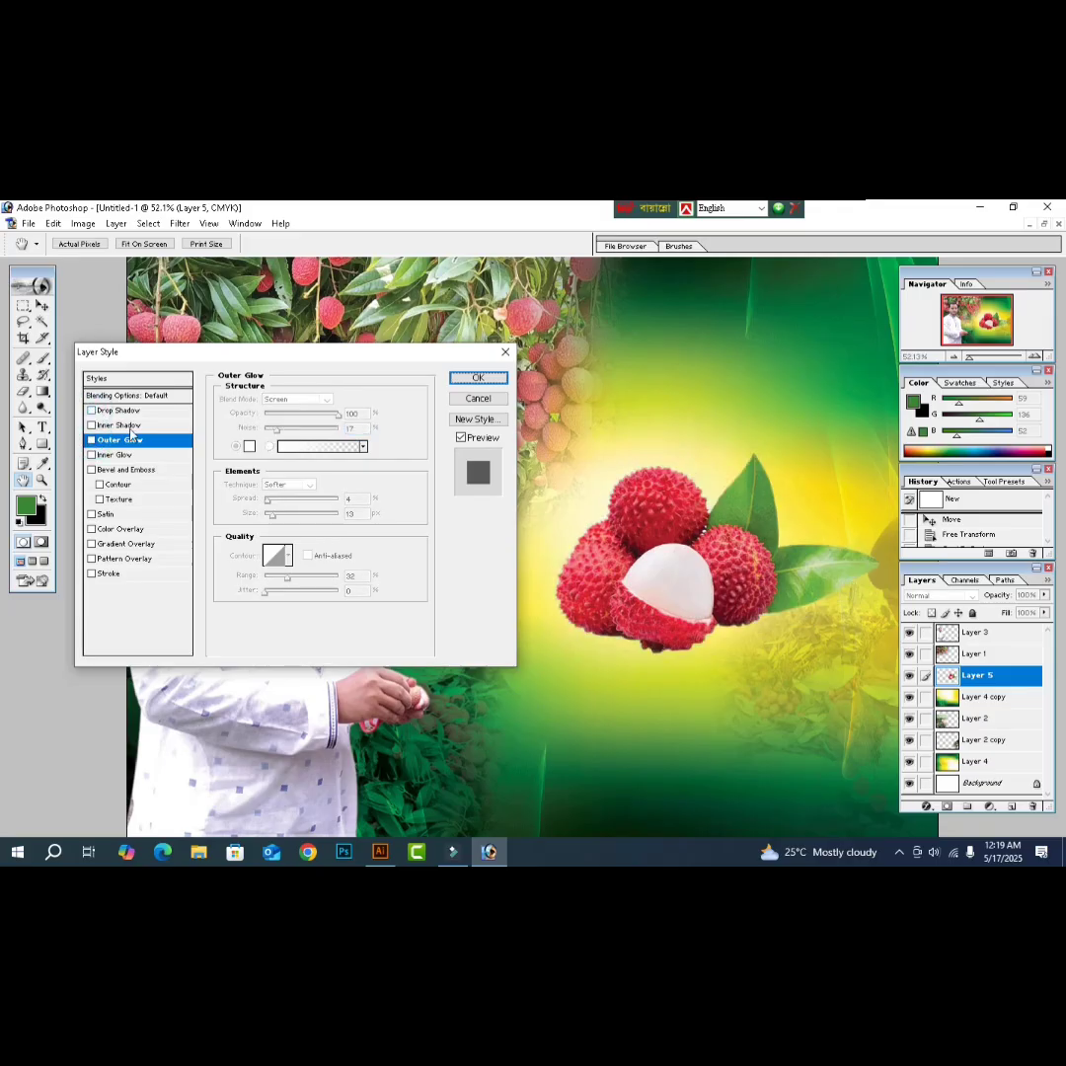
left_click(479, 377)
- Enlarge the lychee cluster slightly with Free Transform and move it a little up and left within the bright glow
key("Tab")
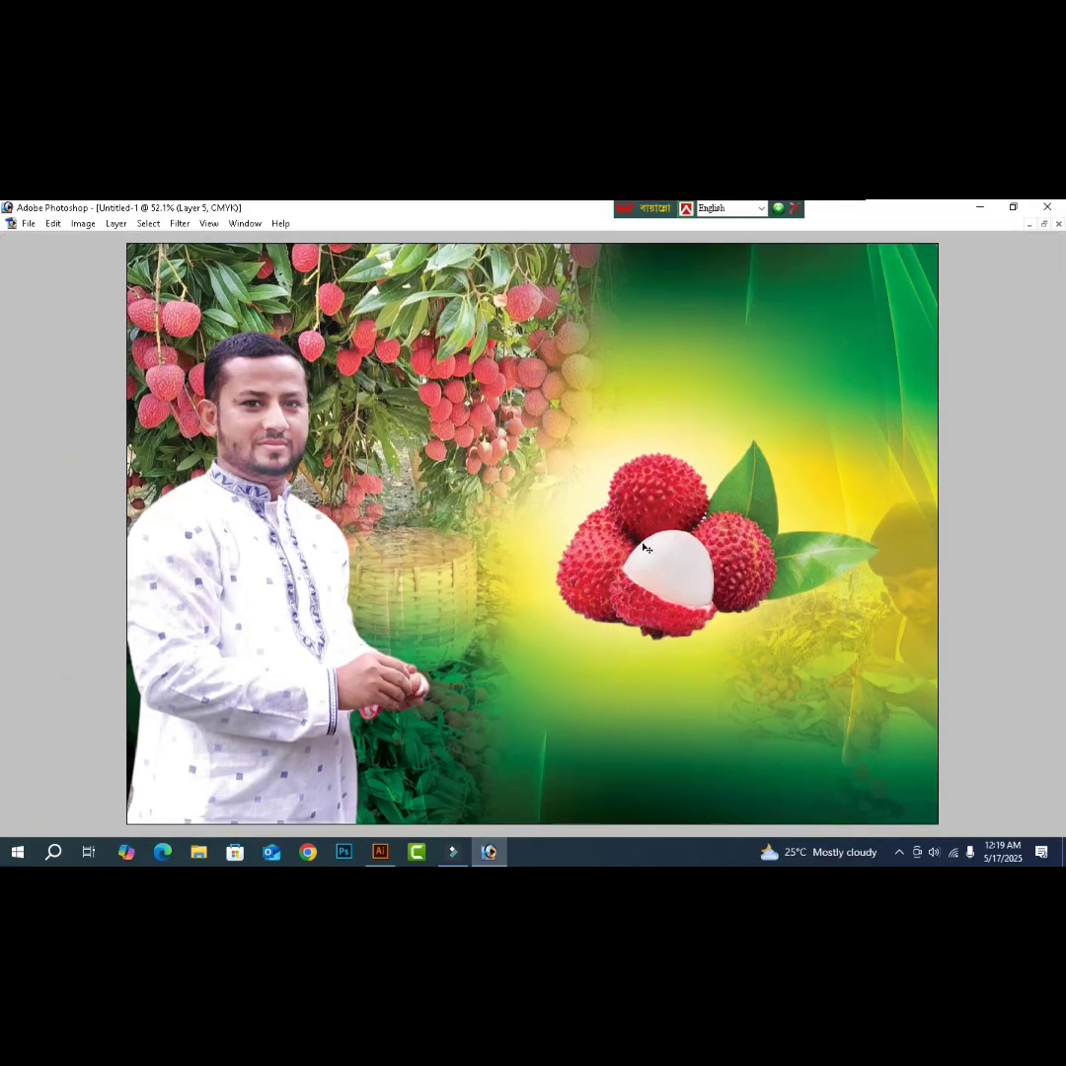
key("ctrl+t")
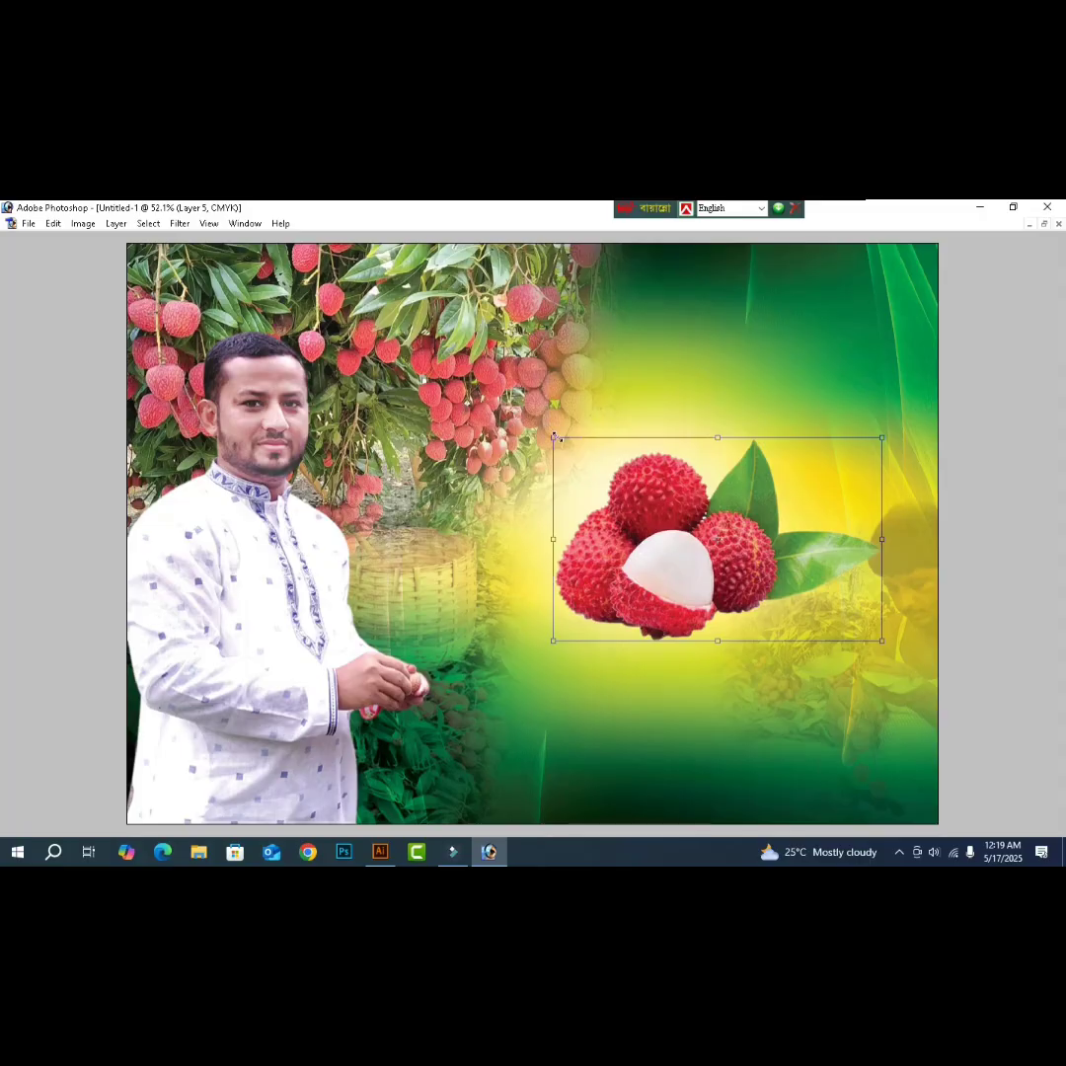
left_click_drag(555, 437, 537, 430)
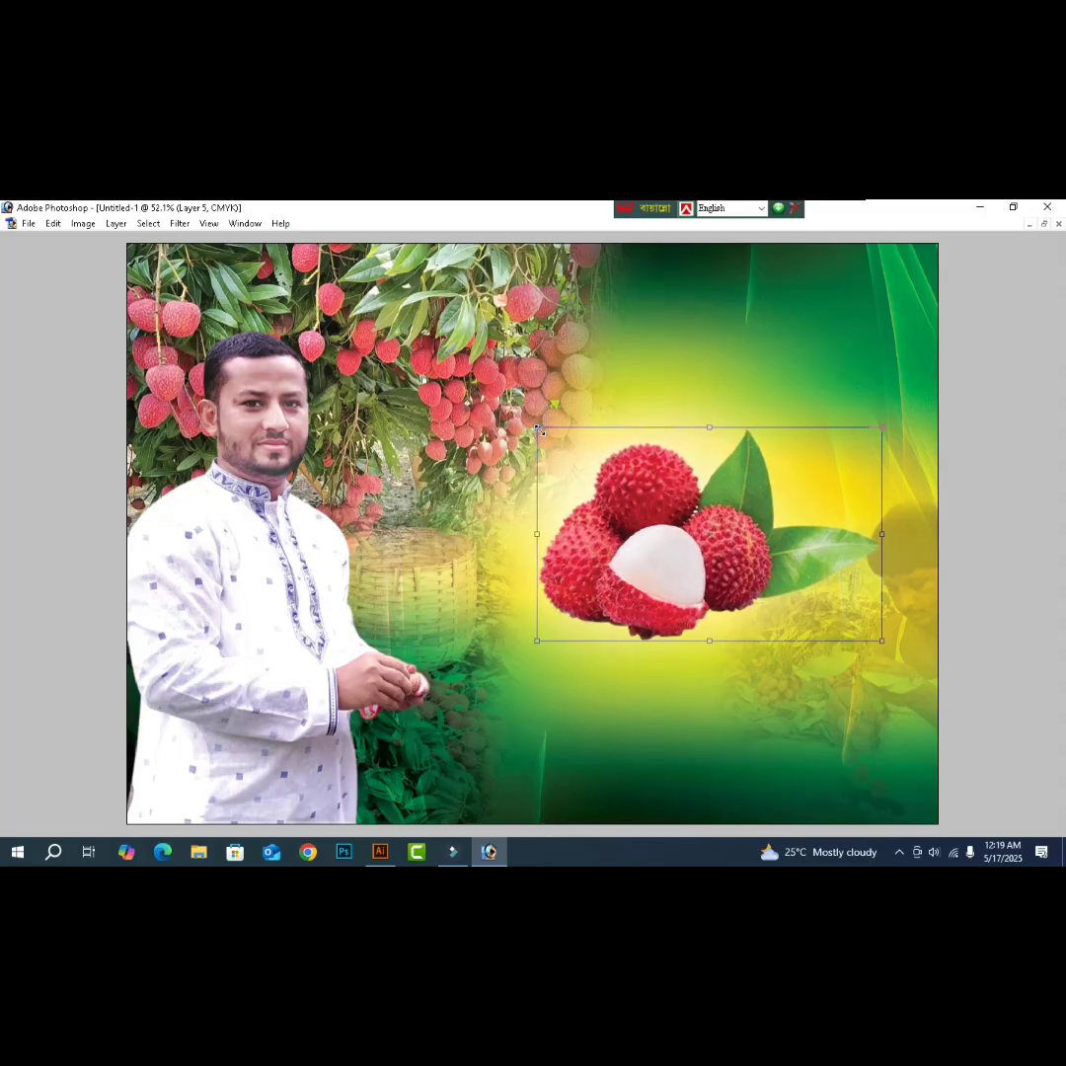
key("Return")
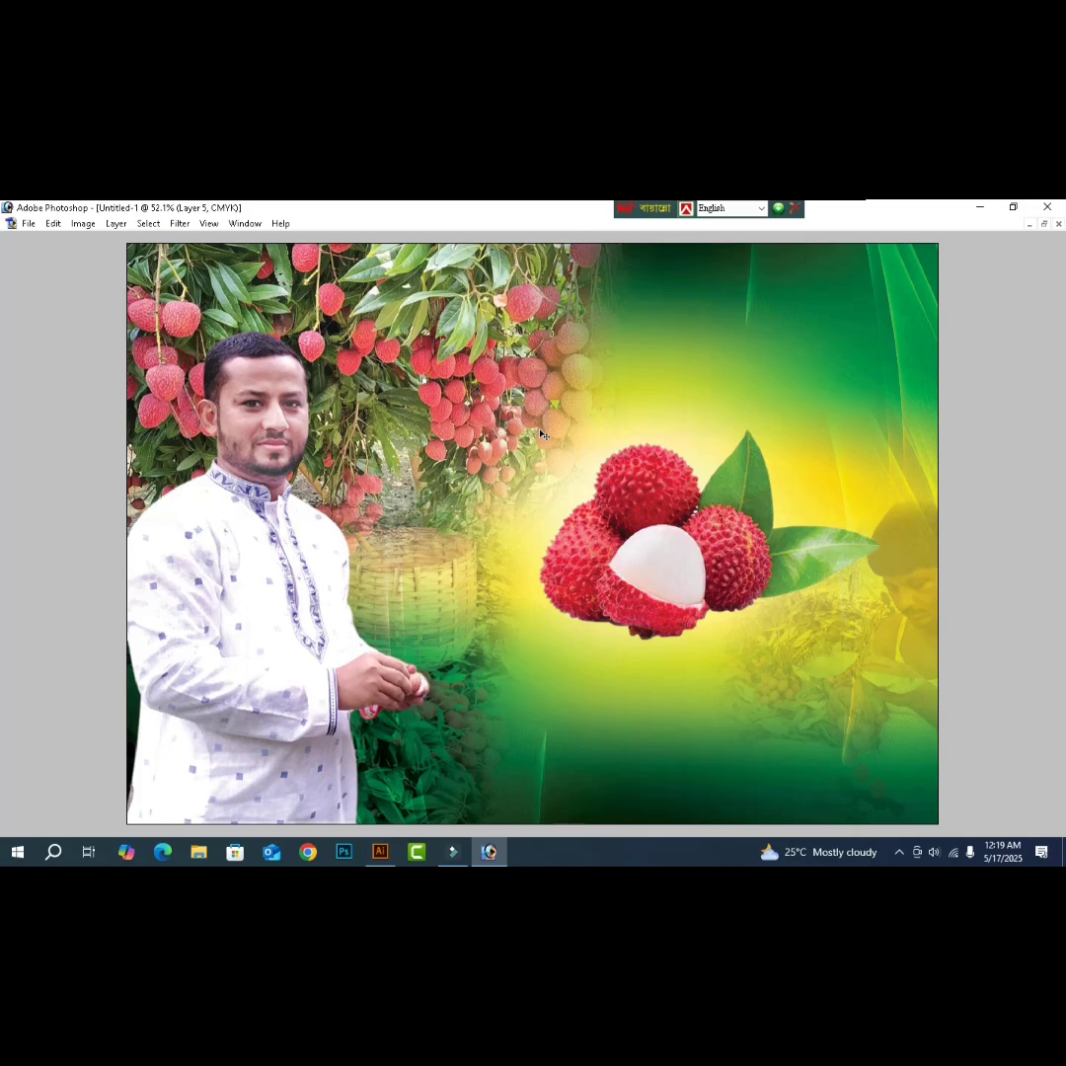
left_click_drag(662, 559, 655, 547)
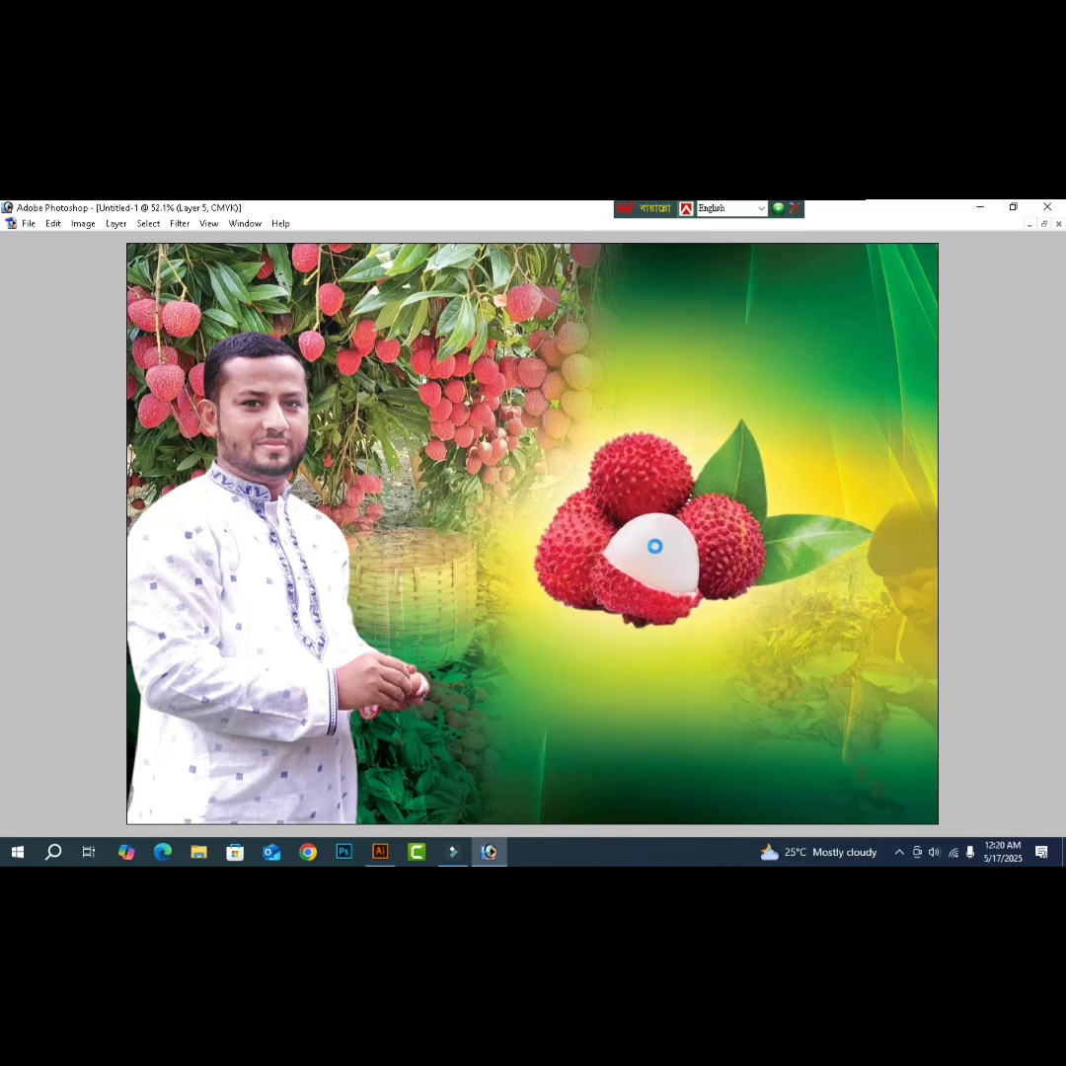
- Save the banner as a layered Photoshop file named add on the G: drive
key("ctrl+s")
left_click(44, 405)
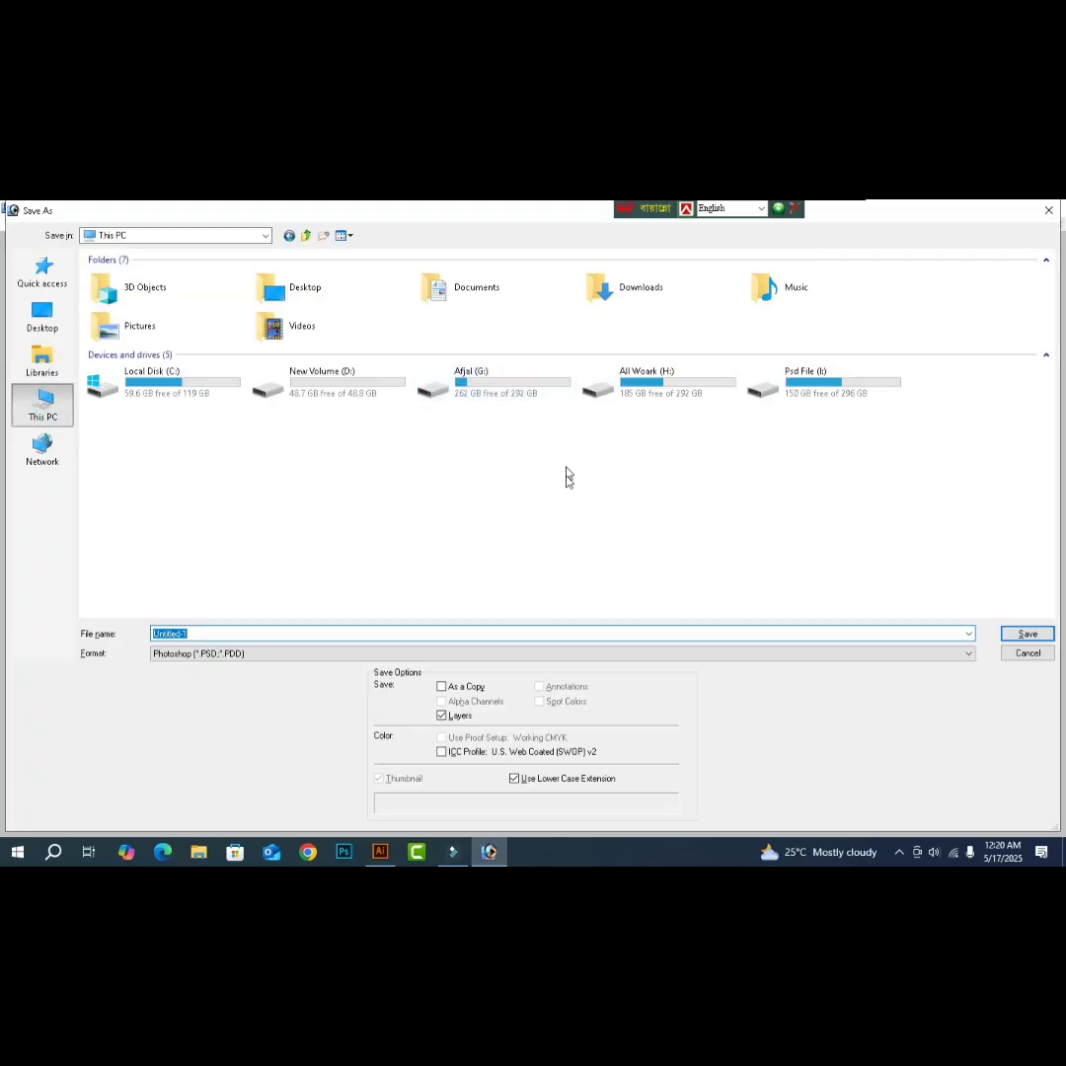
double_click(504, 388)
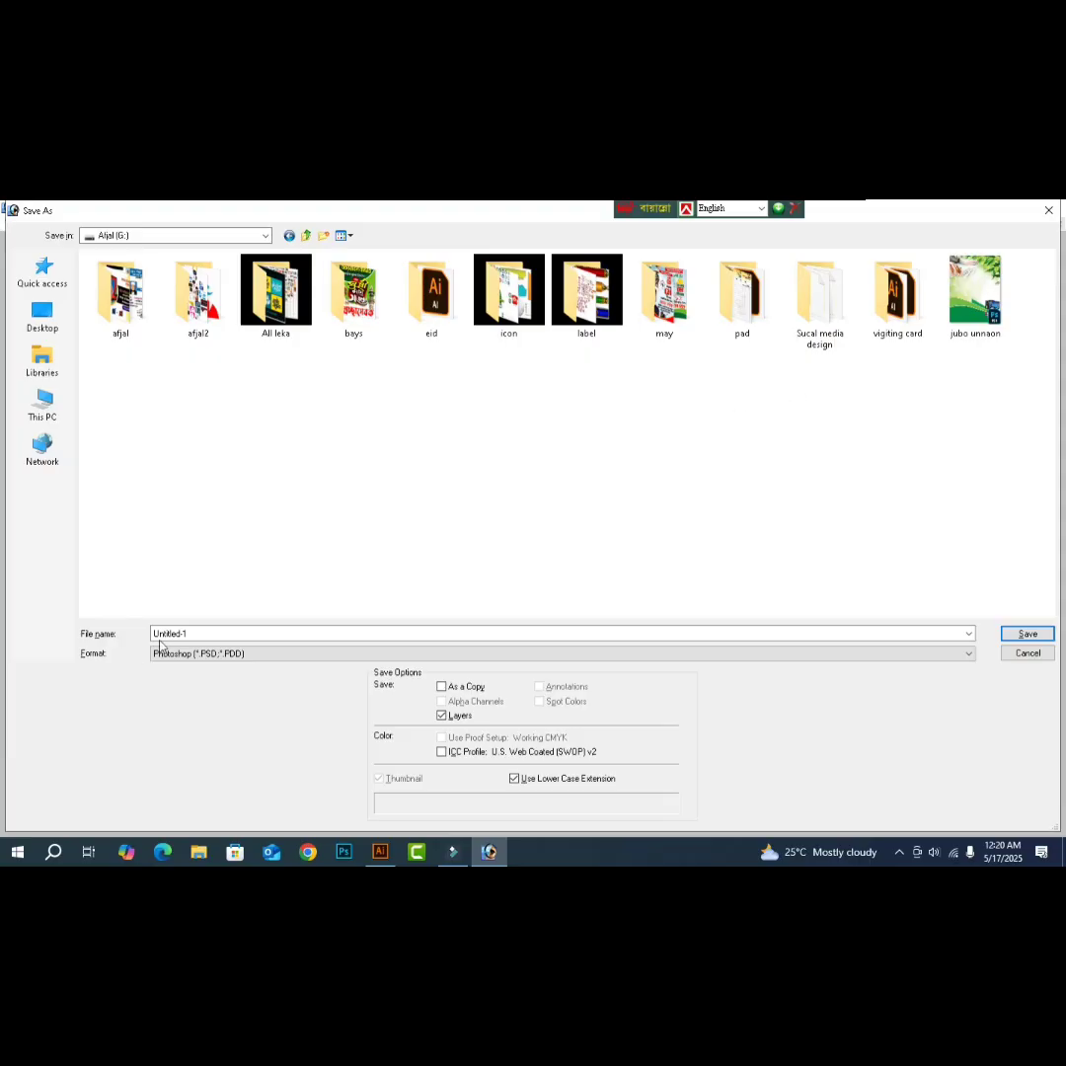
double_click(232, 631)
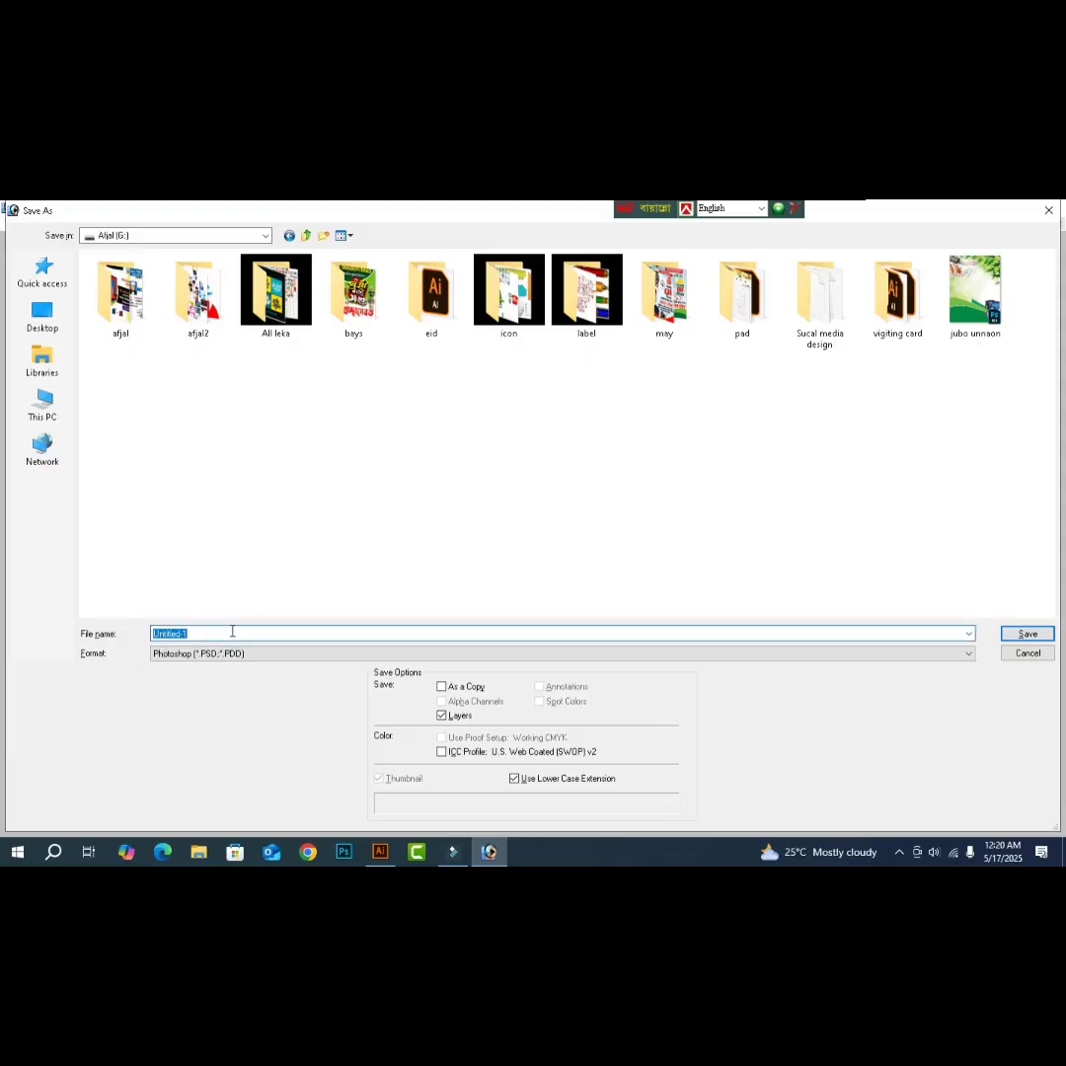
type("a")
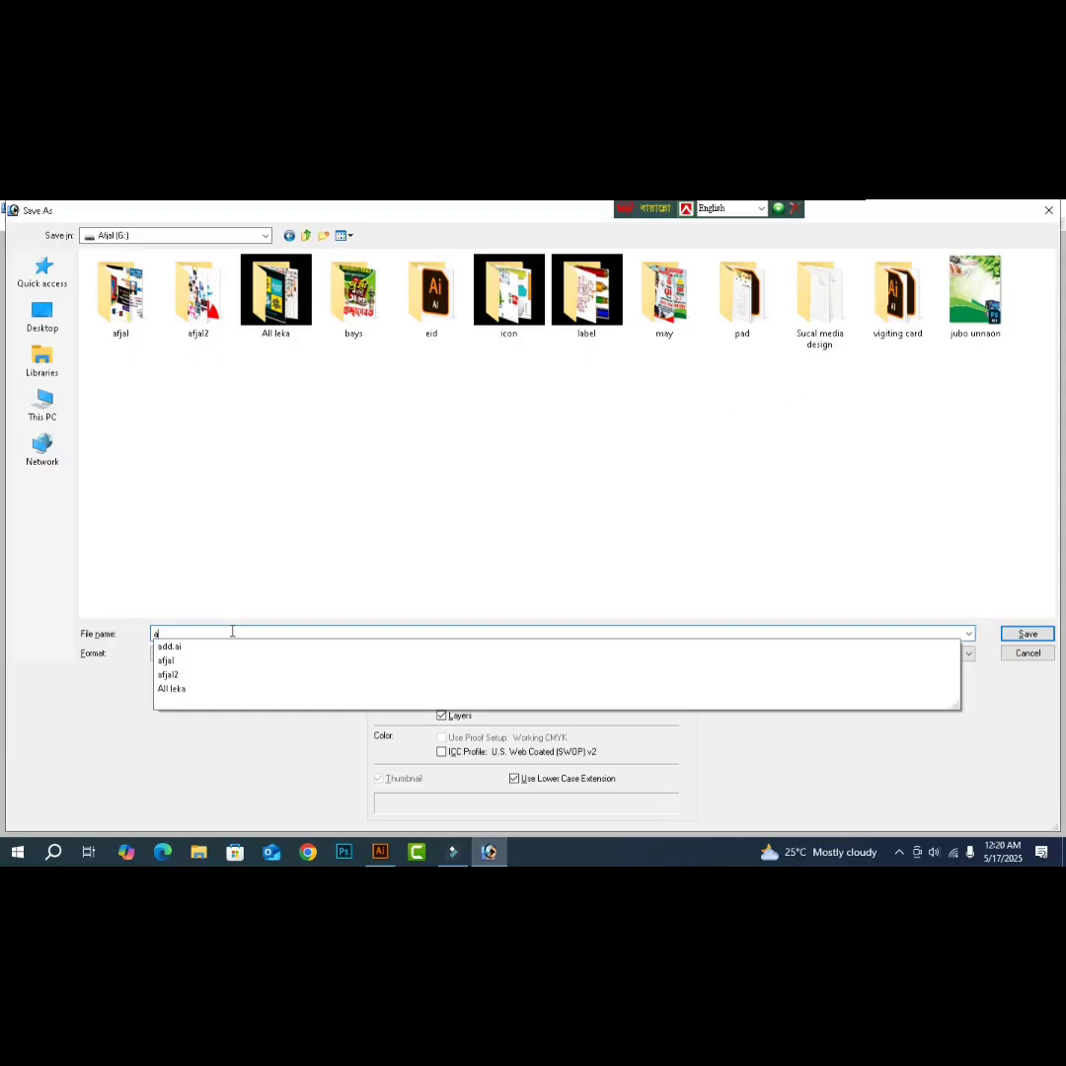
type("dd")
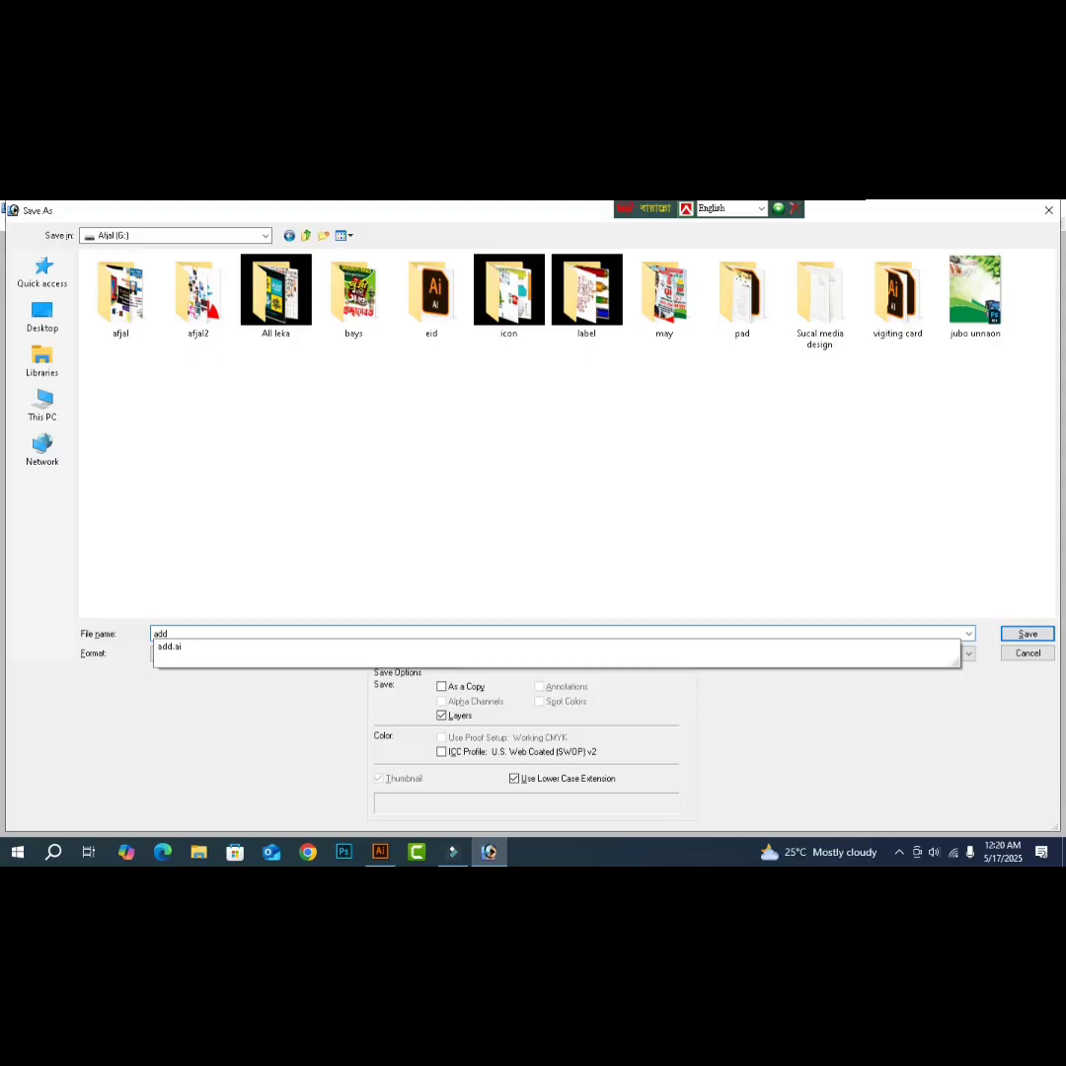
key("Return")
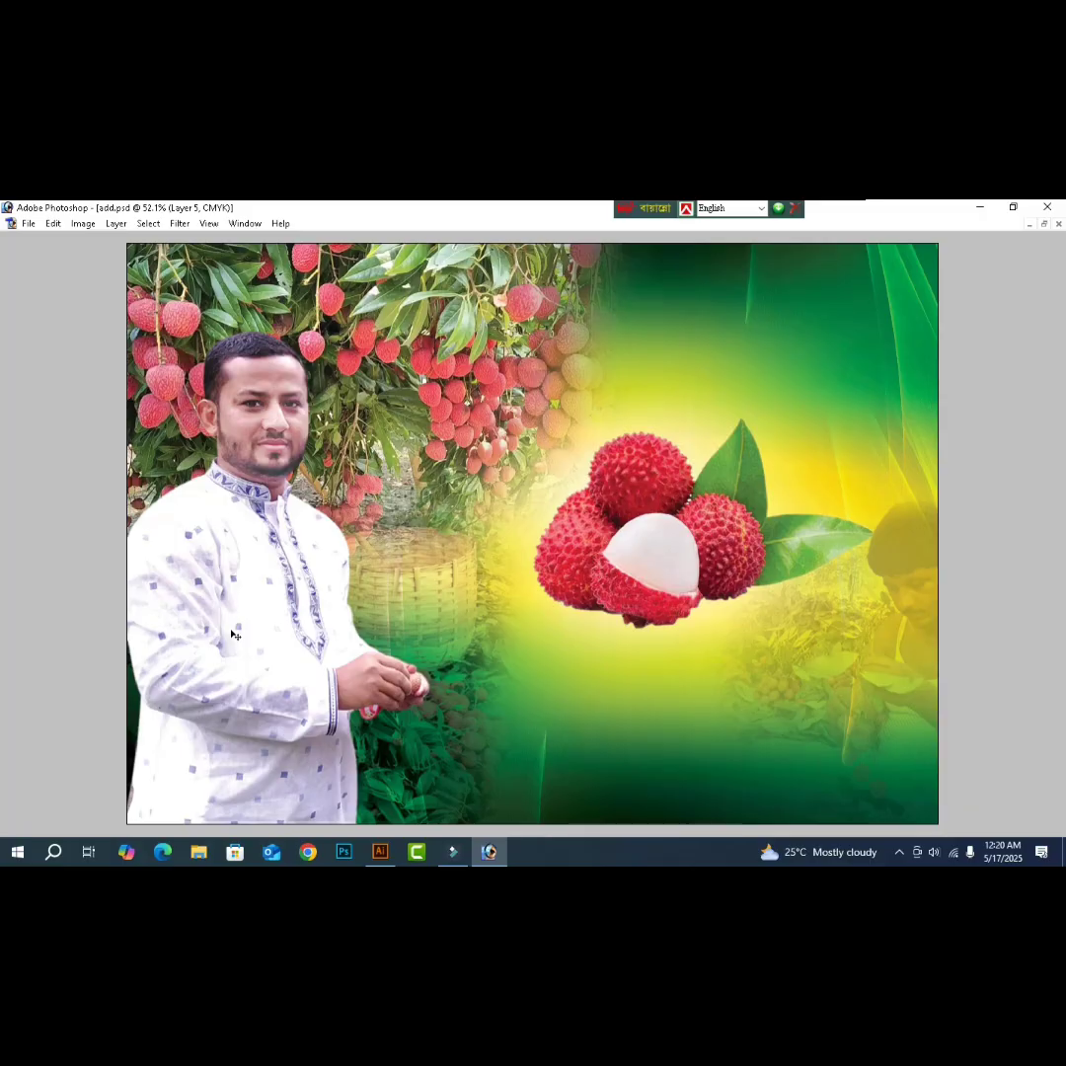
- Switch to add.ai in Illustrator and remove the stroke from the green background rectangle
key("alt+Tab")
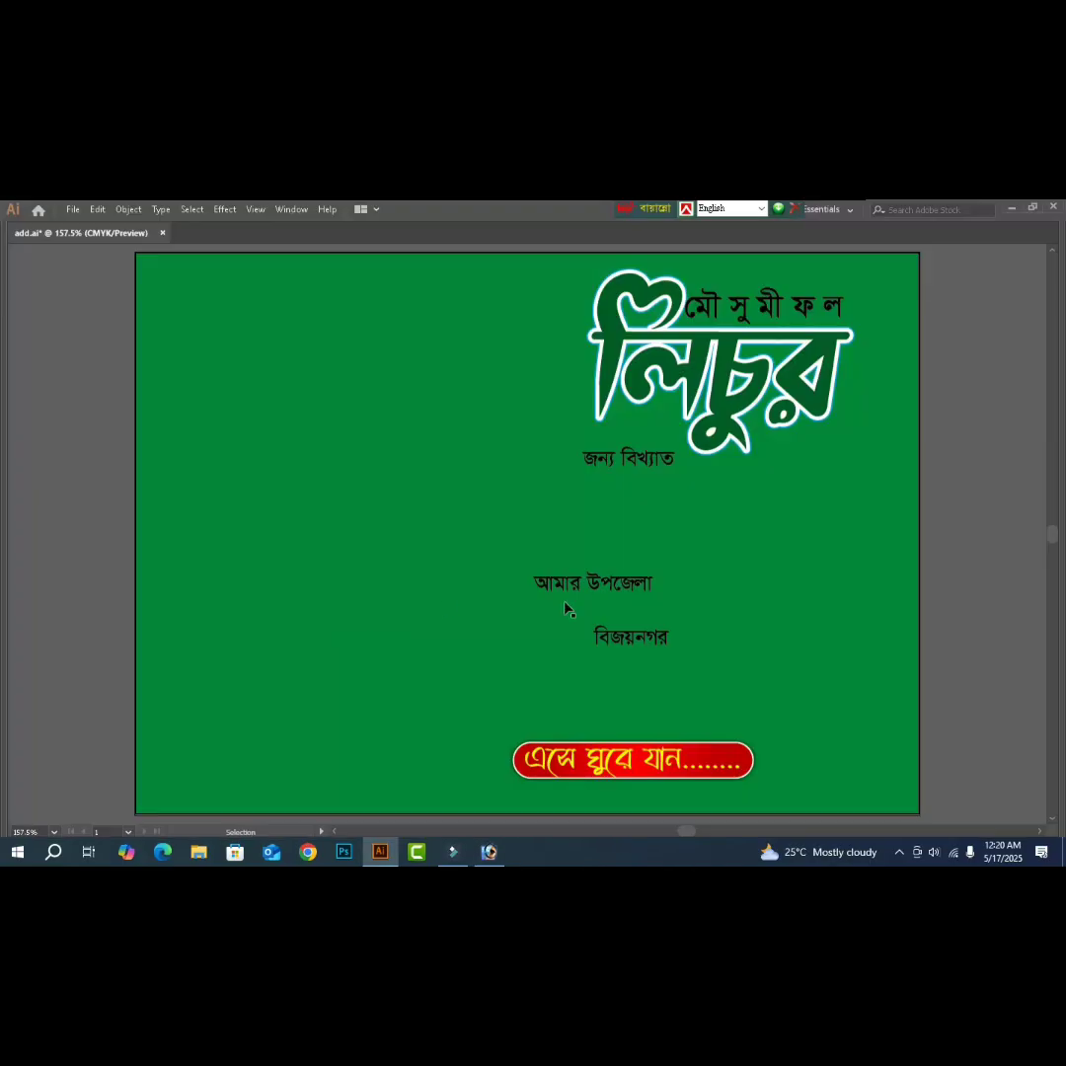
left_click(960, 620)
left_click(282, 553)
key("v")
left_click(224, 581)
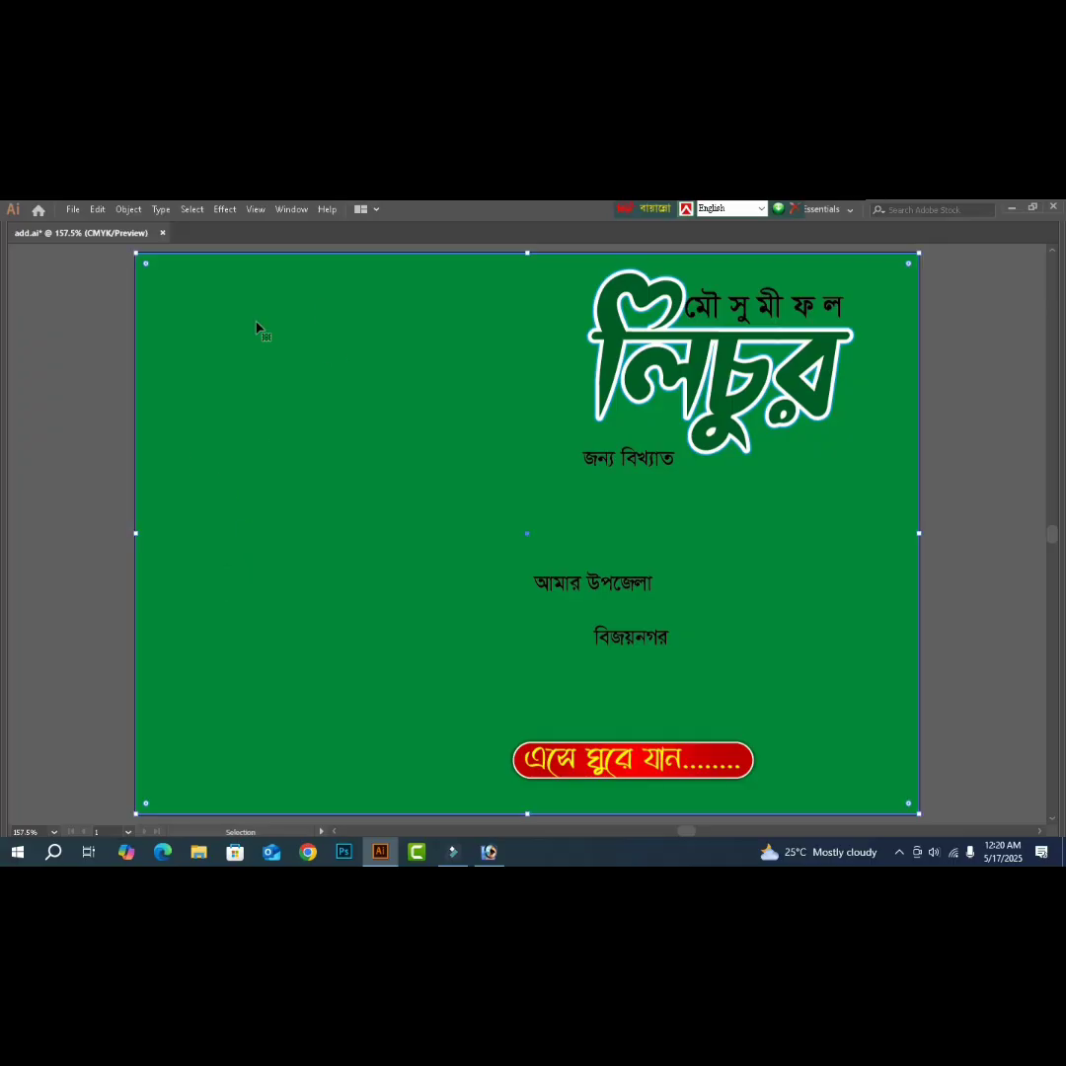
key("Tab")
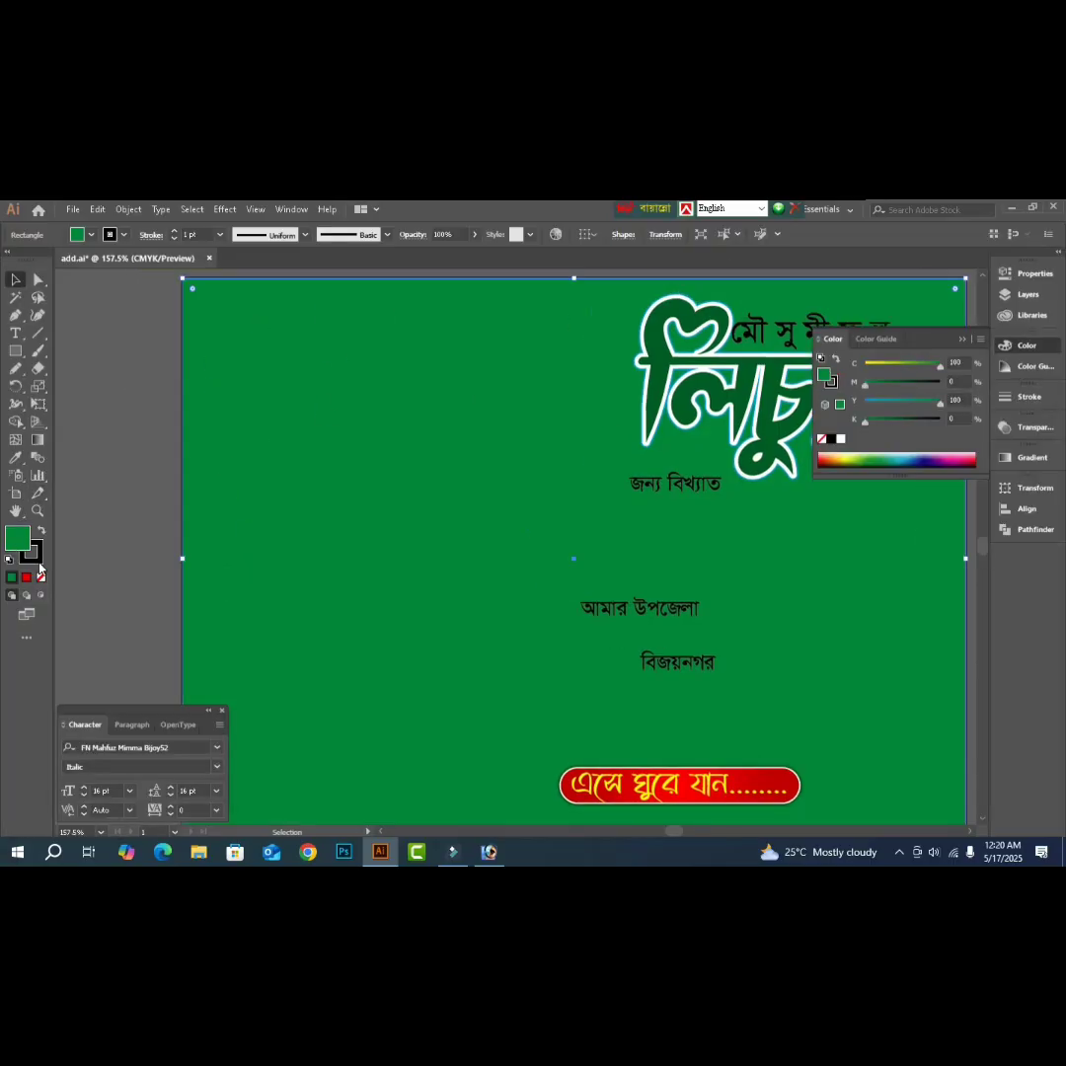
left_click(40, 565)
left_click(41, 577)
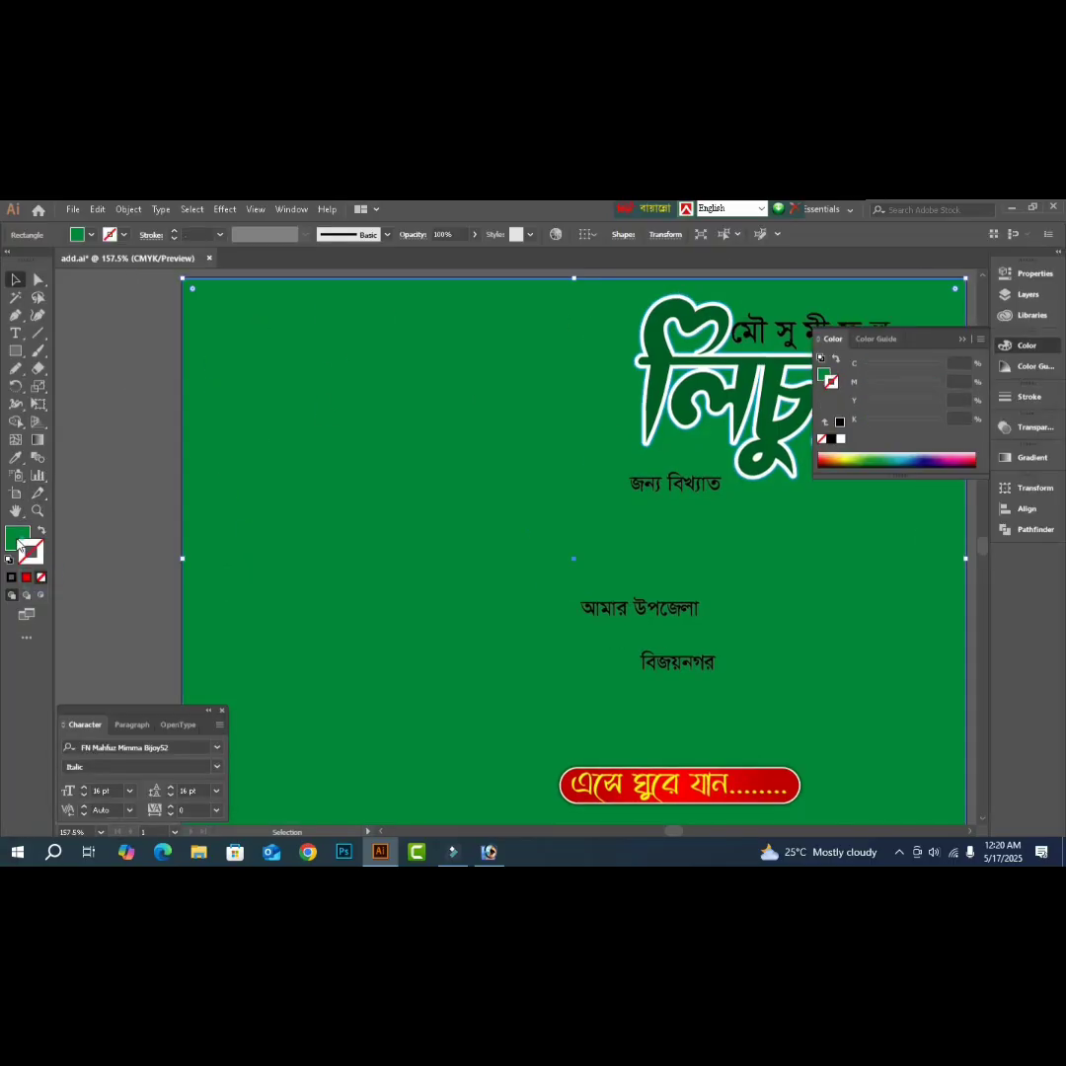
key("Tab")
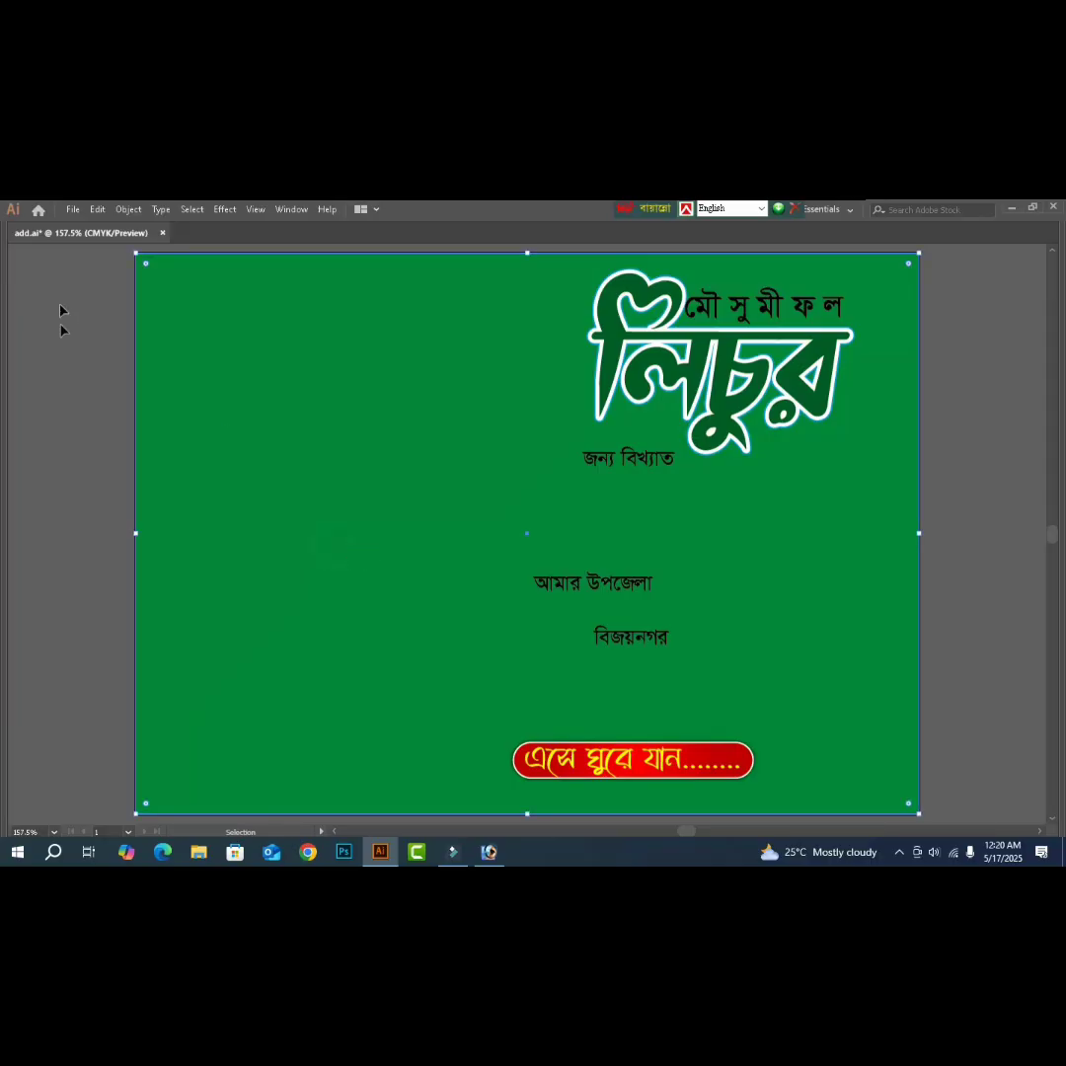
- Place the layered Photoshop file add from the G: drive as a linked image over the green background
left_click(72, 208)
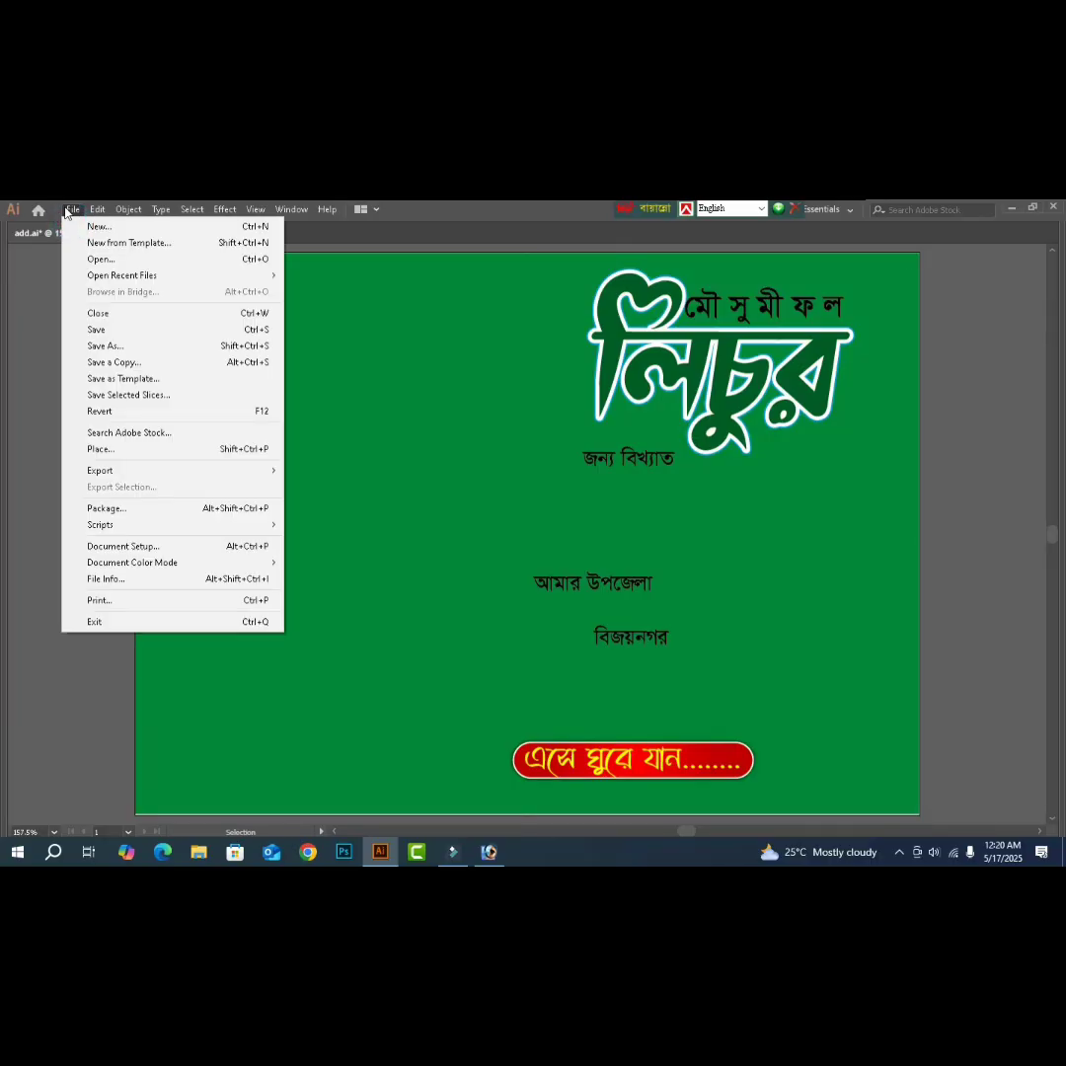
left_click(99, 450)
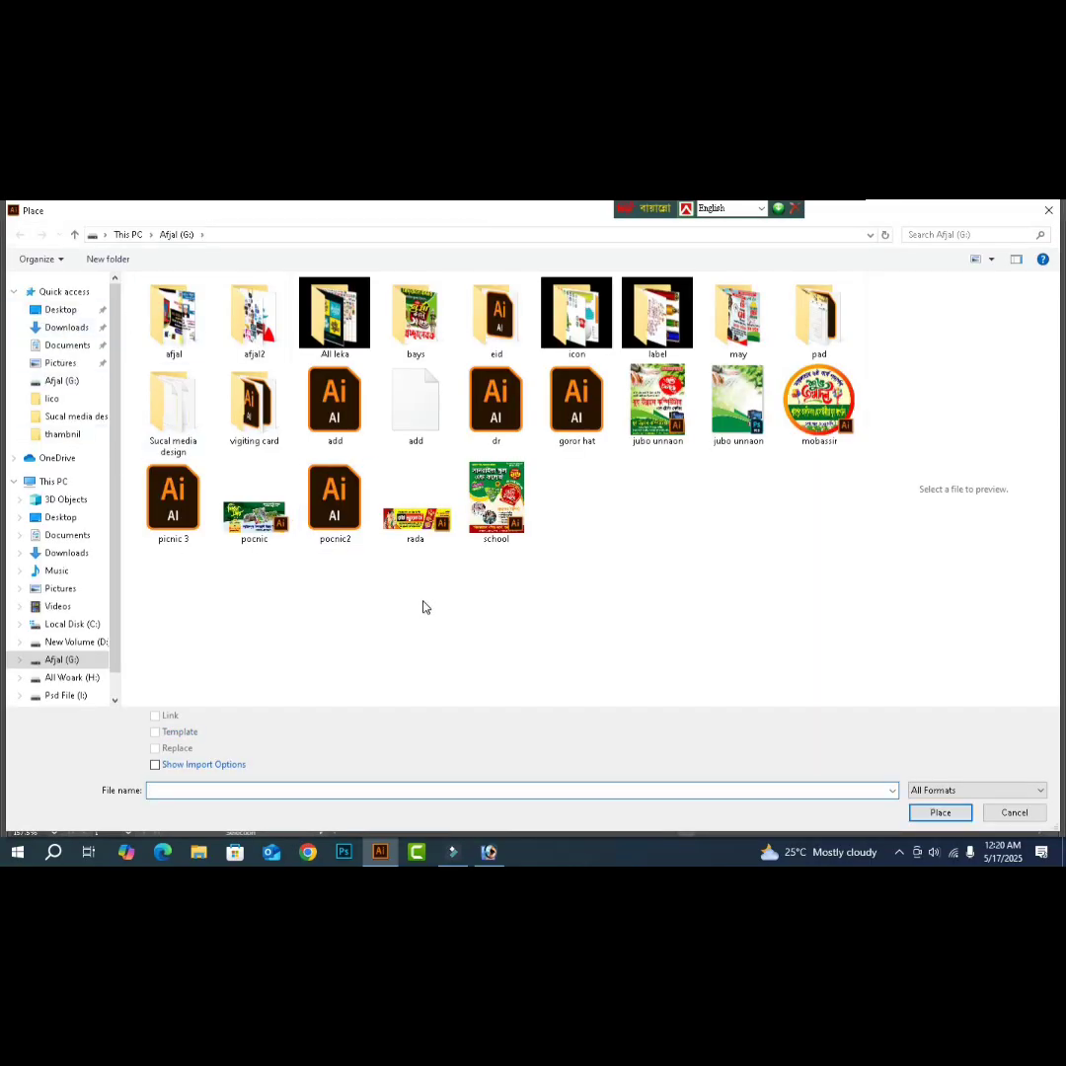
left_click(424, 601)
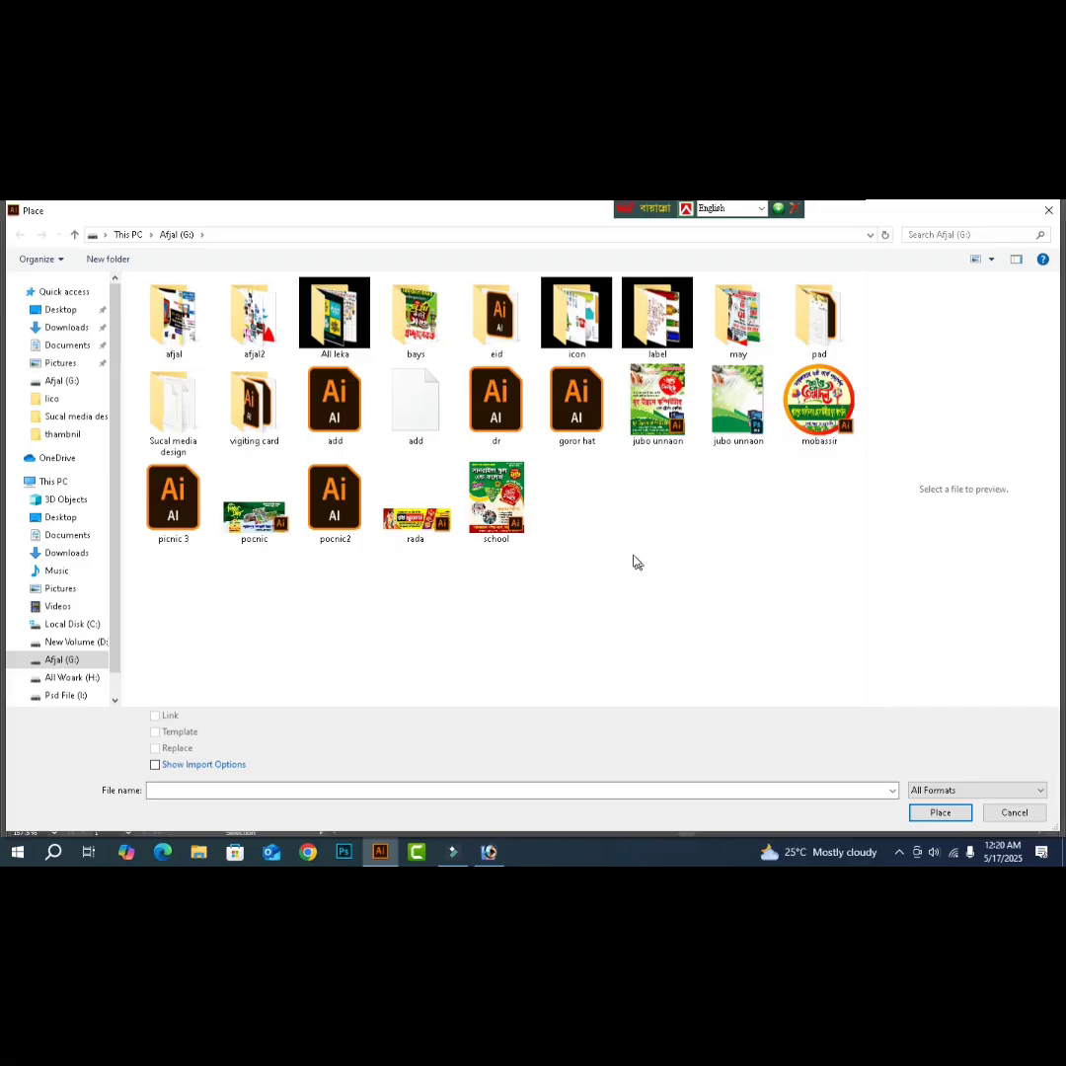
left_click(408, 422)
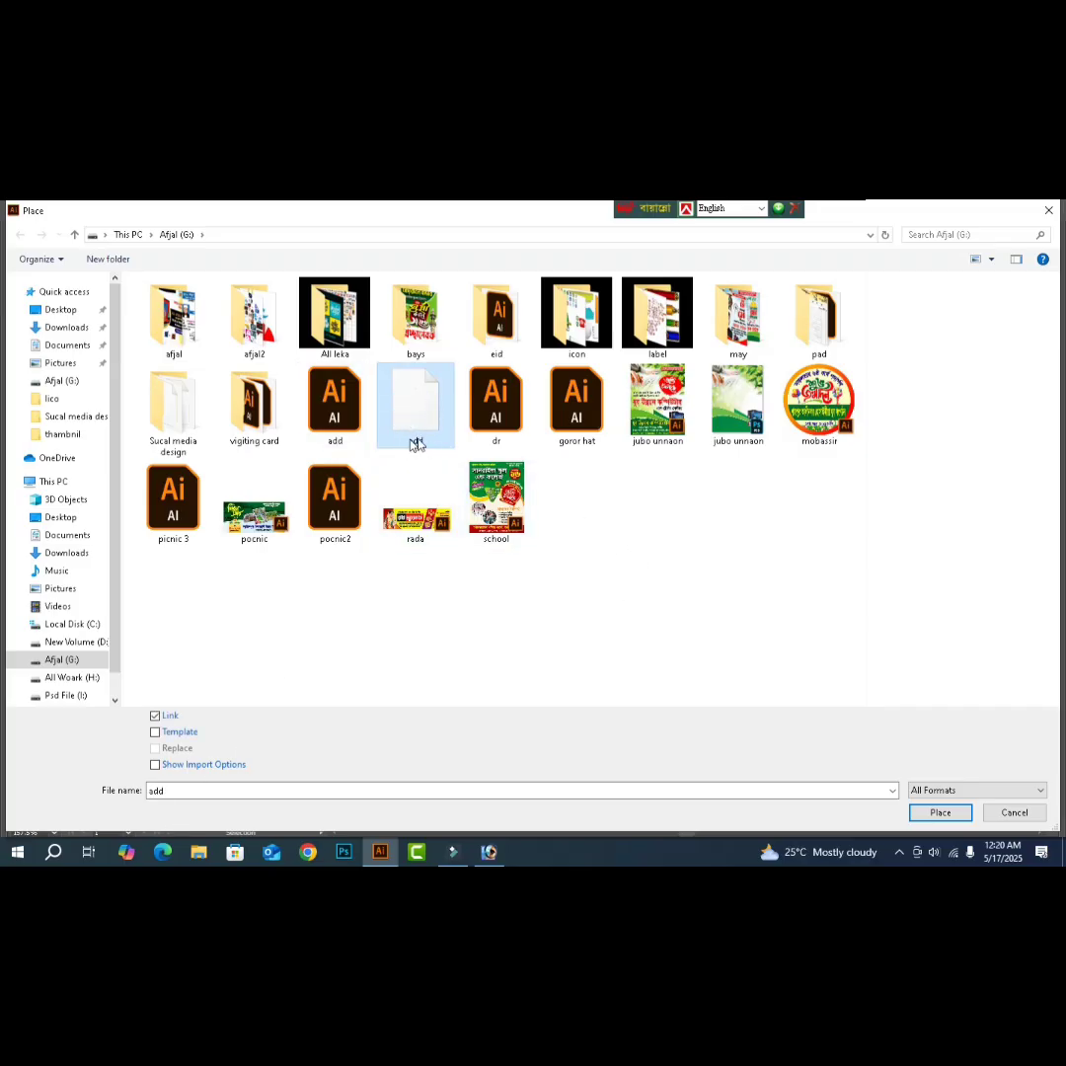
left_click(1016, 259)
left_click(1015, 259)
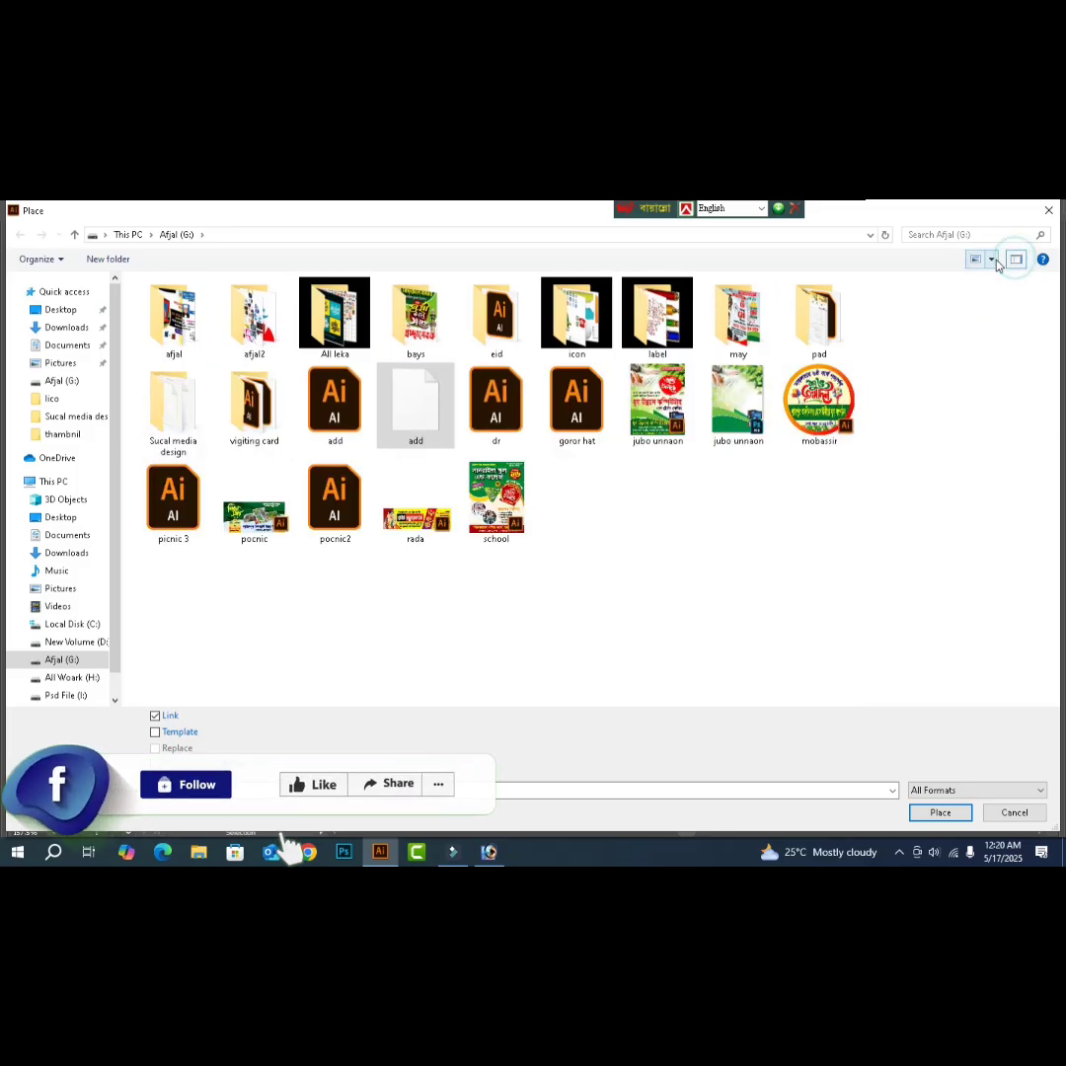
left_click(423, 420)
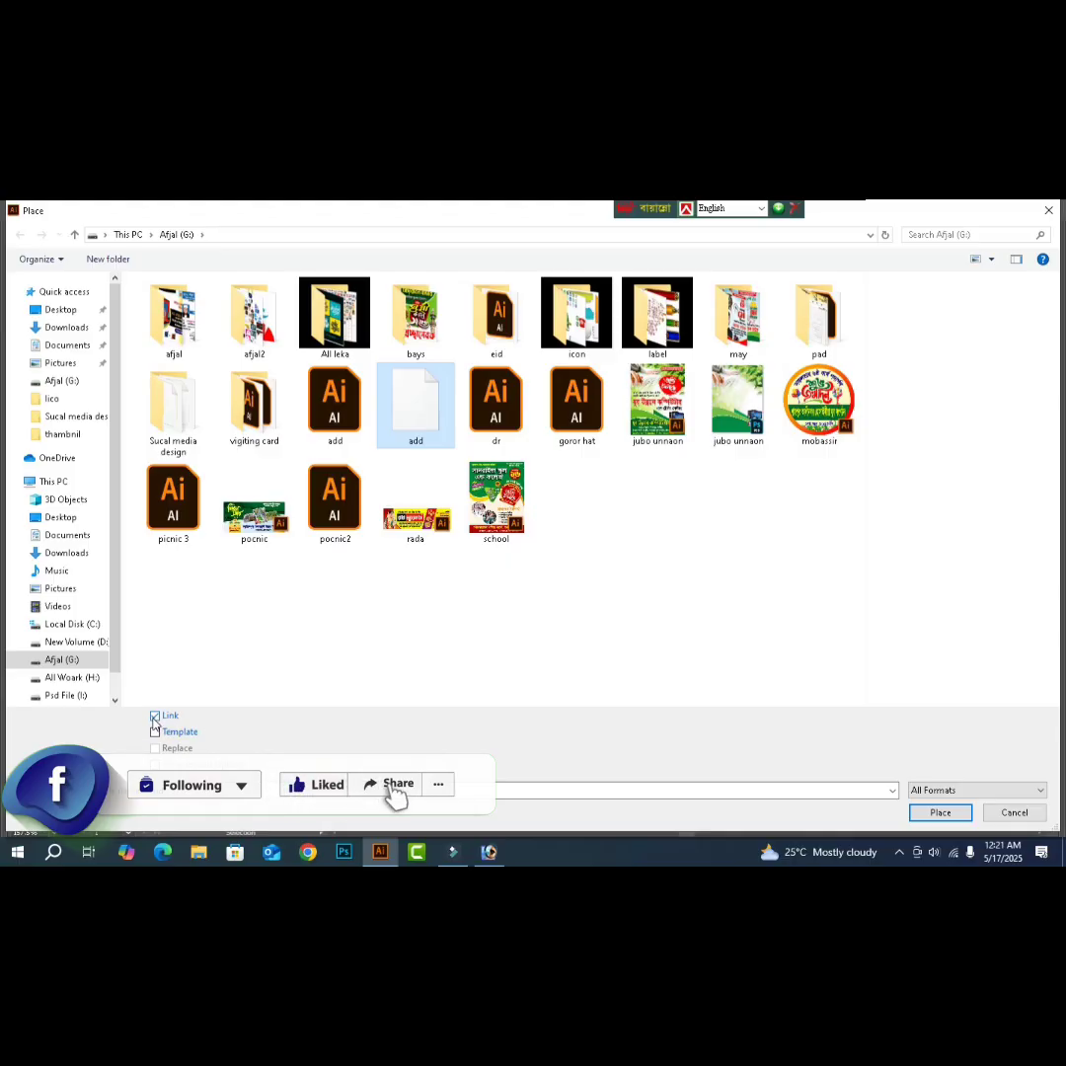
left_click(943, 814)
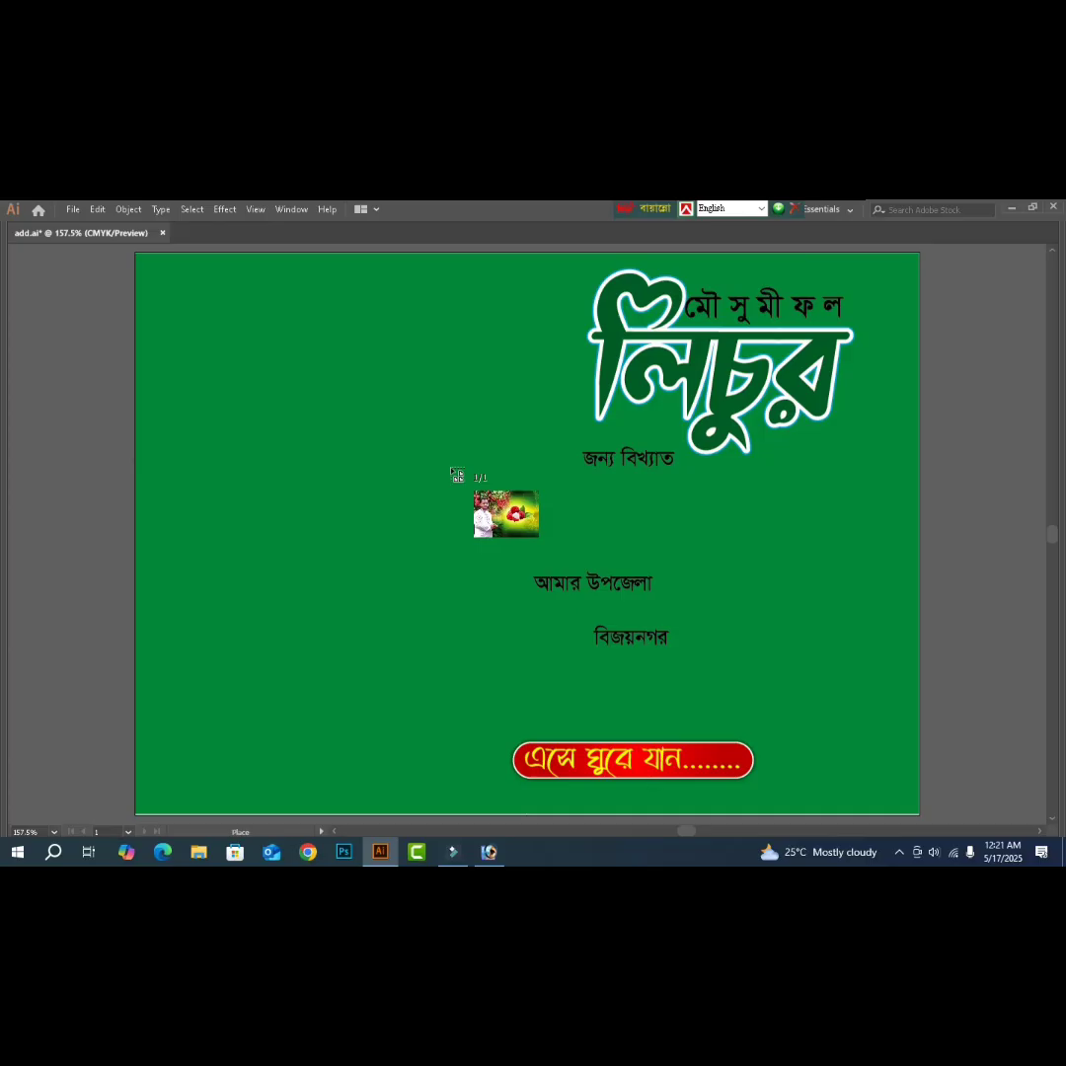
left_click(451, 469)
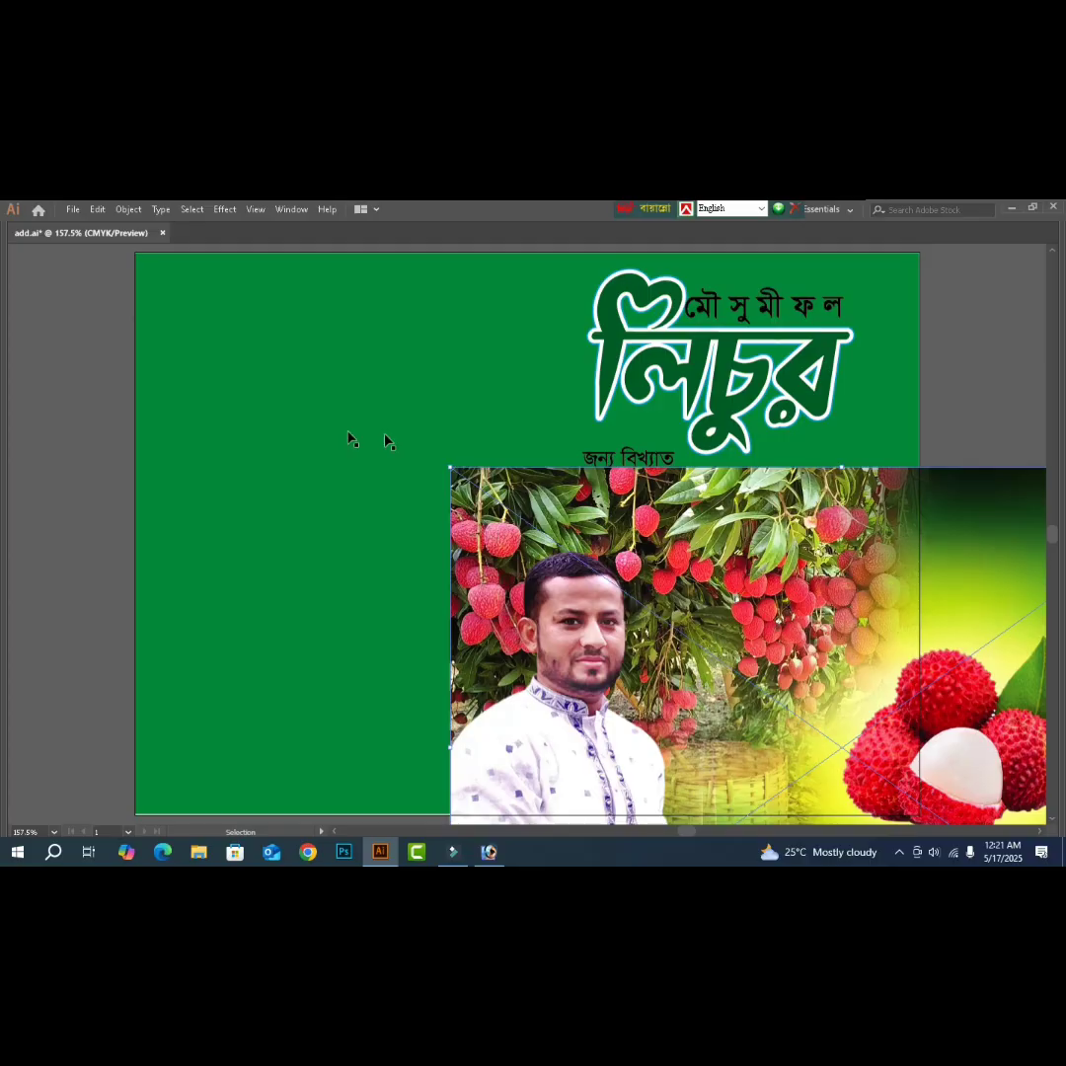
- Align the left and top edges of the placed photo and the green background rectangle
left_click(201, 378, "shift")
key("Tab")
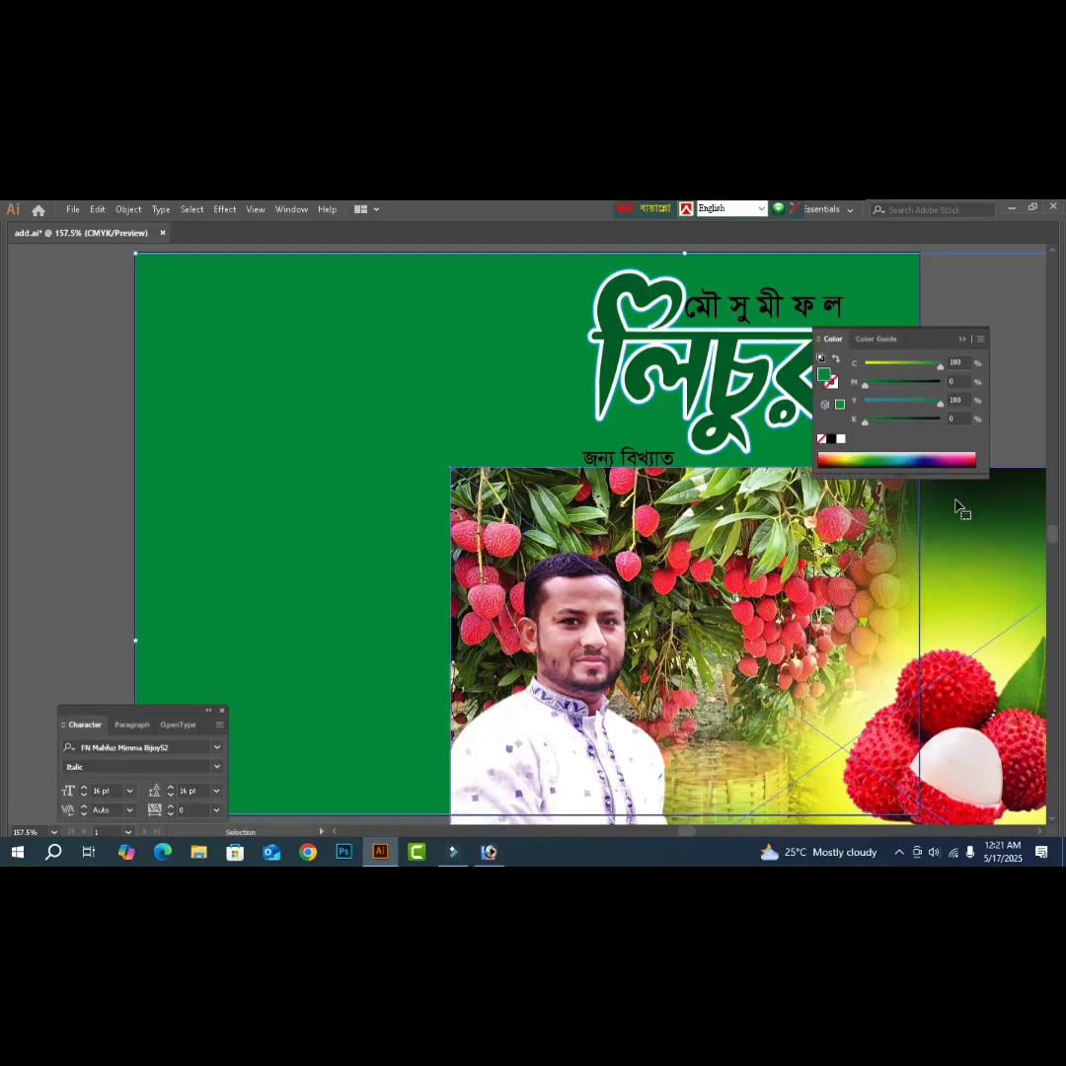
left_click(1028, 509)
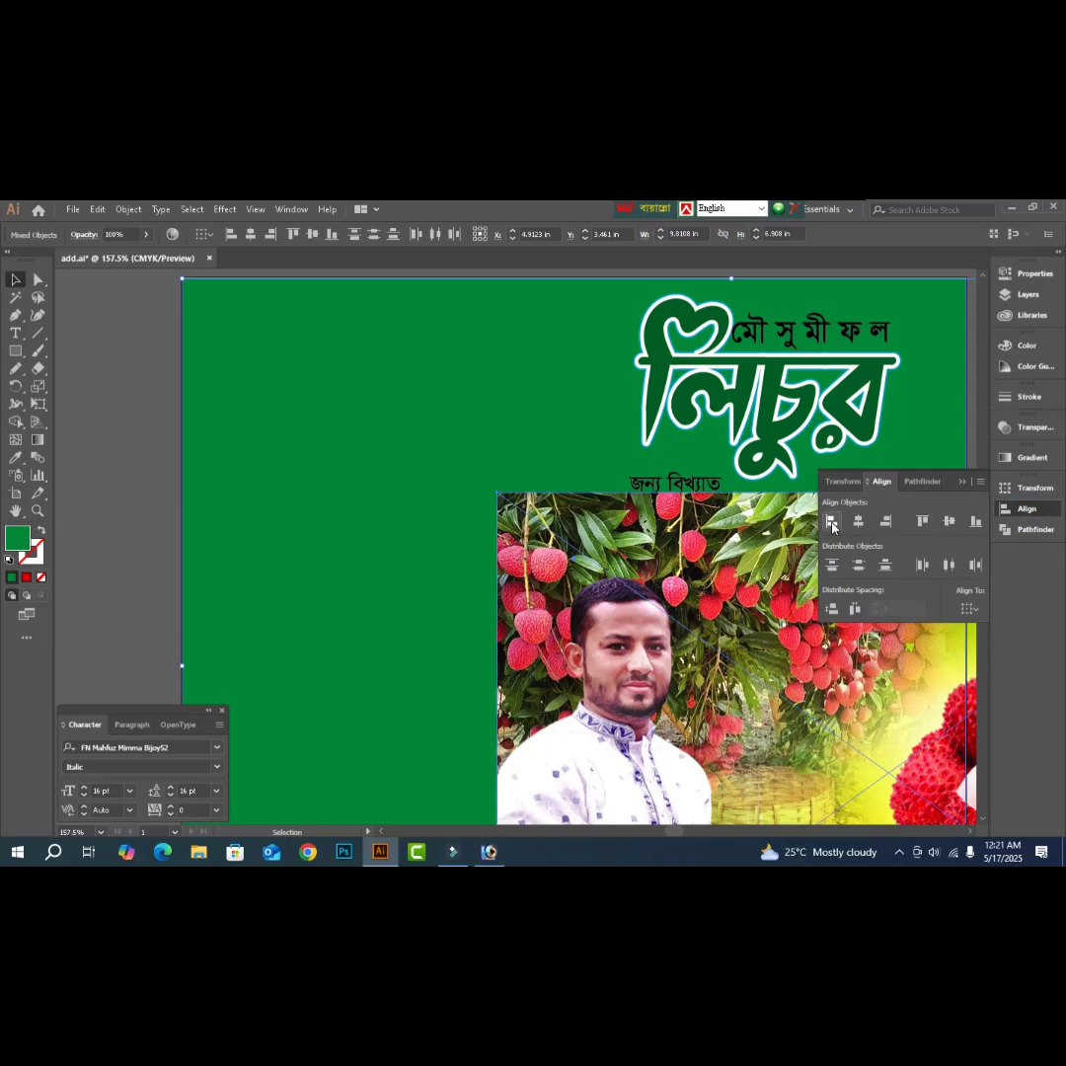
left_click(833, 523)
left_click(917, 520)
key("Tab")
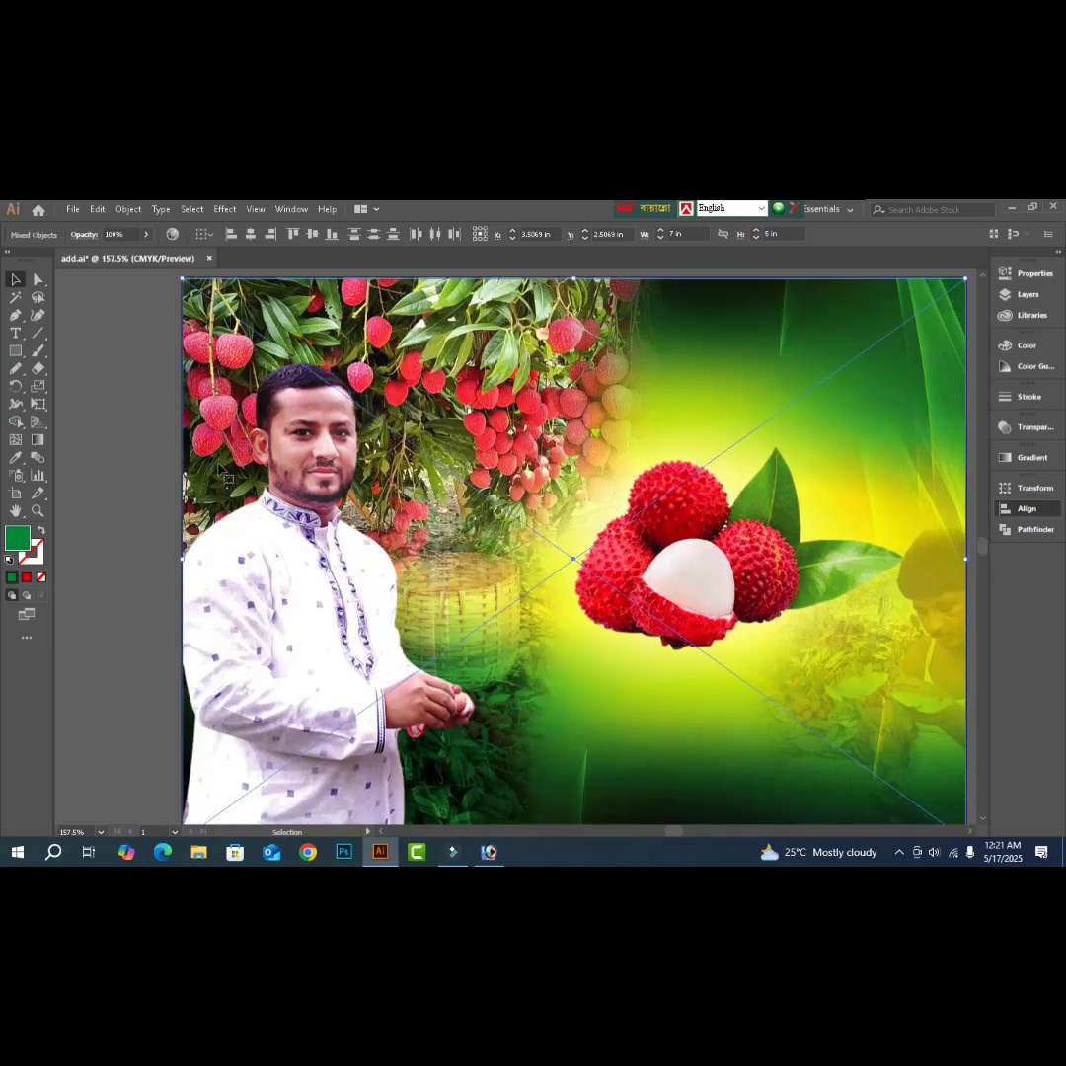
left_click(99, 501)
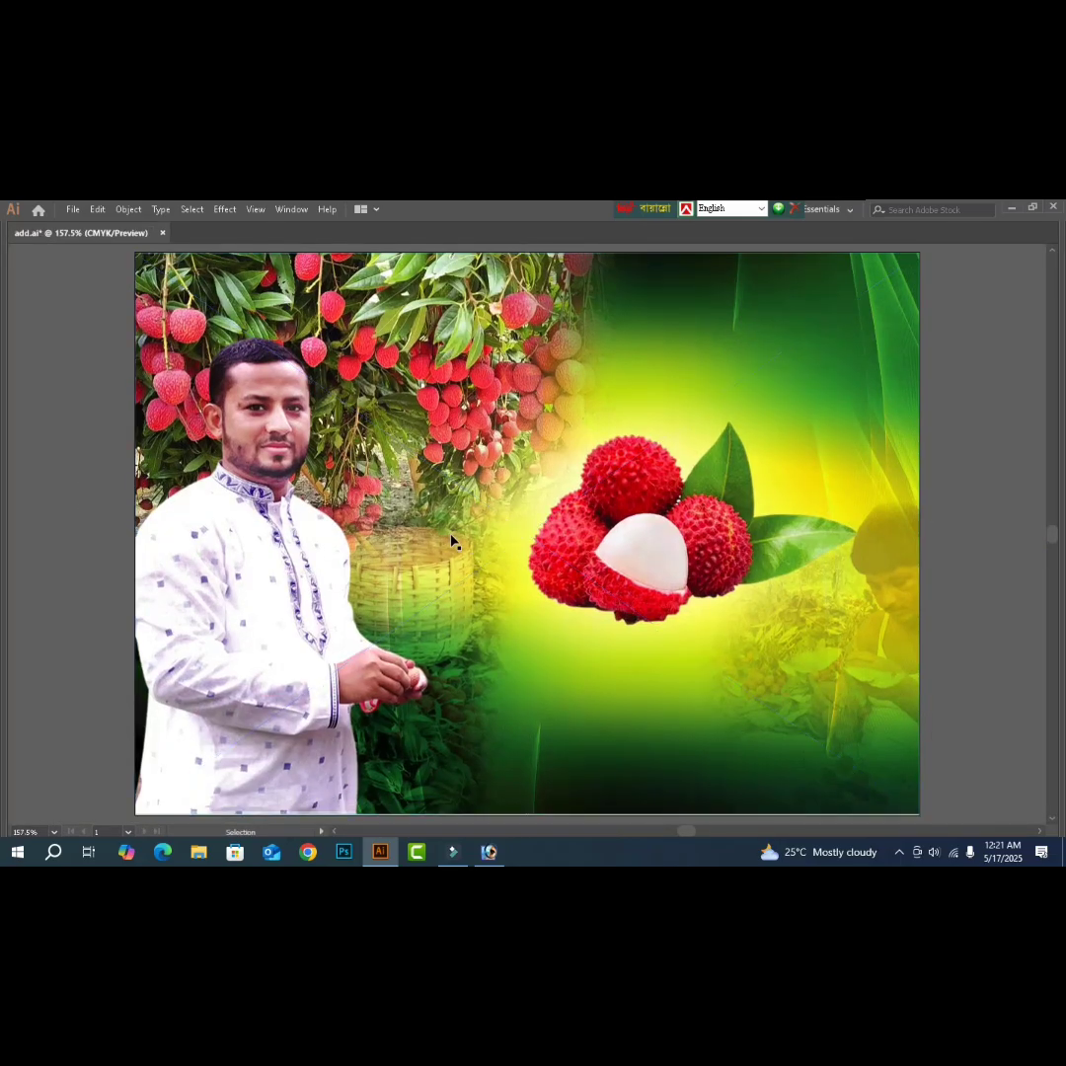
- Send the placed photo to the back and set the green rectangle's fill to none
left_click(514, 538)
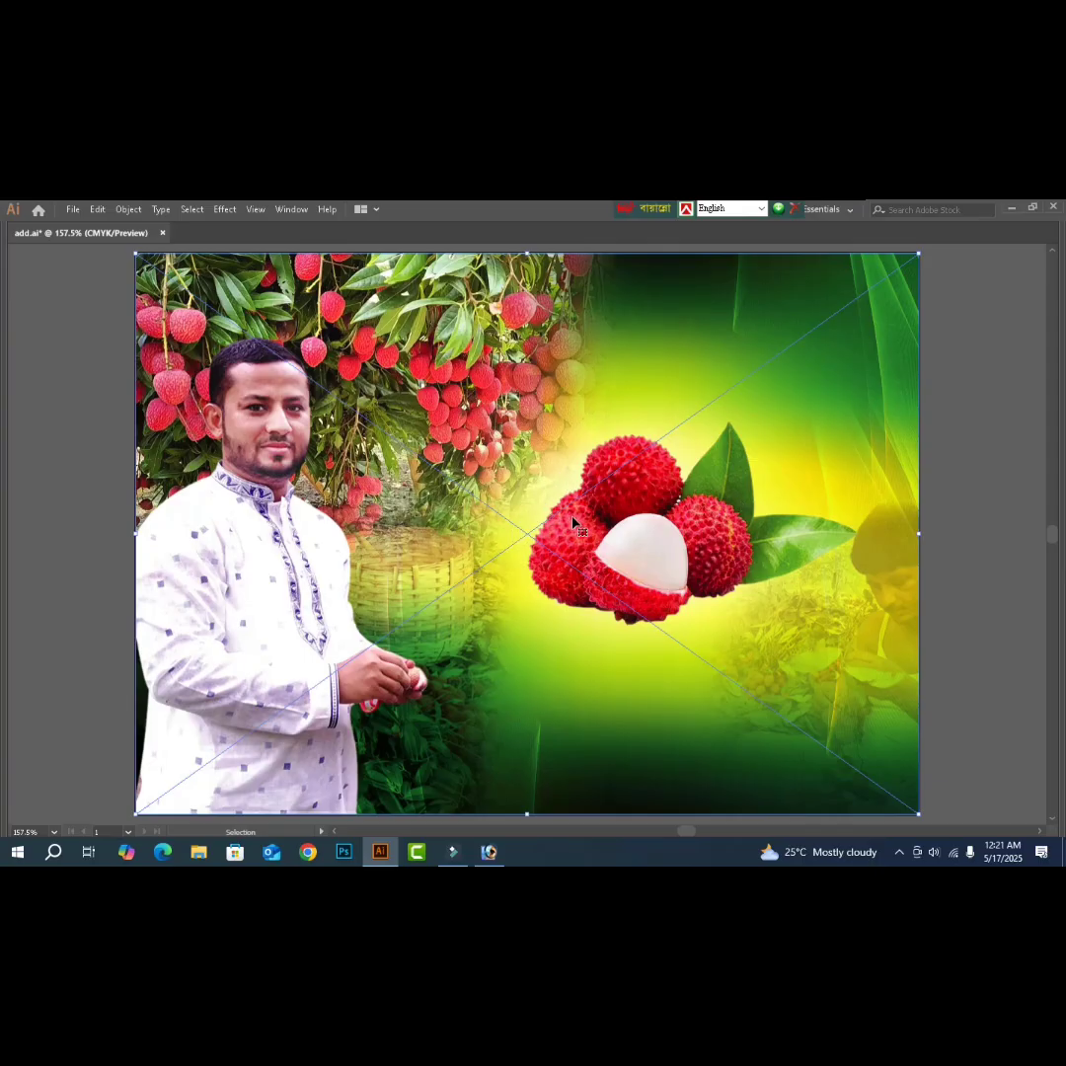
key("ctrl+shift+bracketleft")
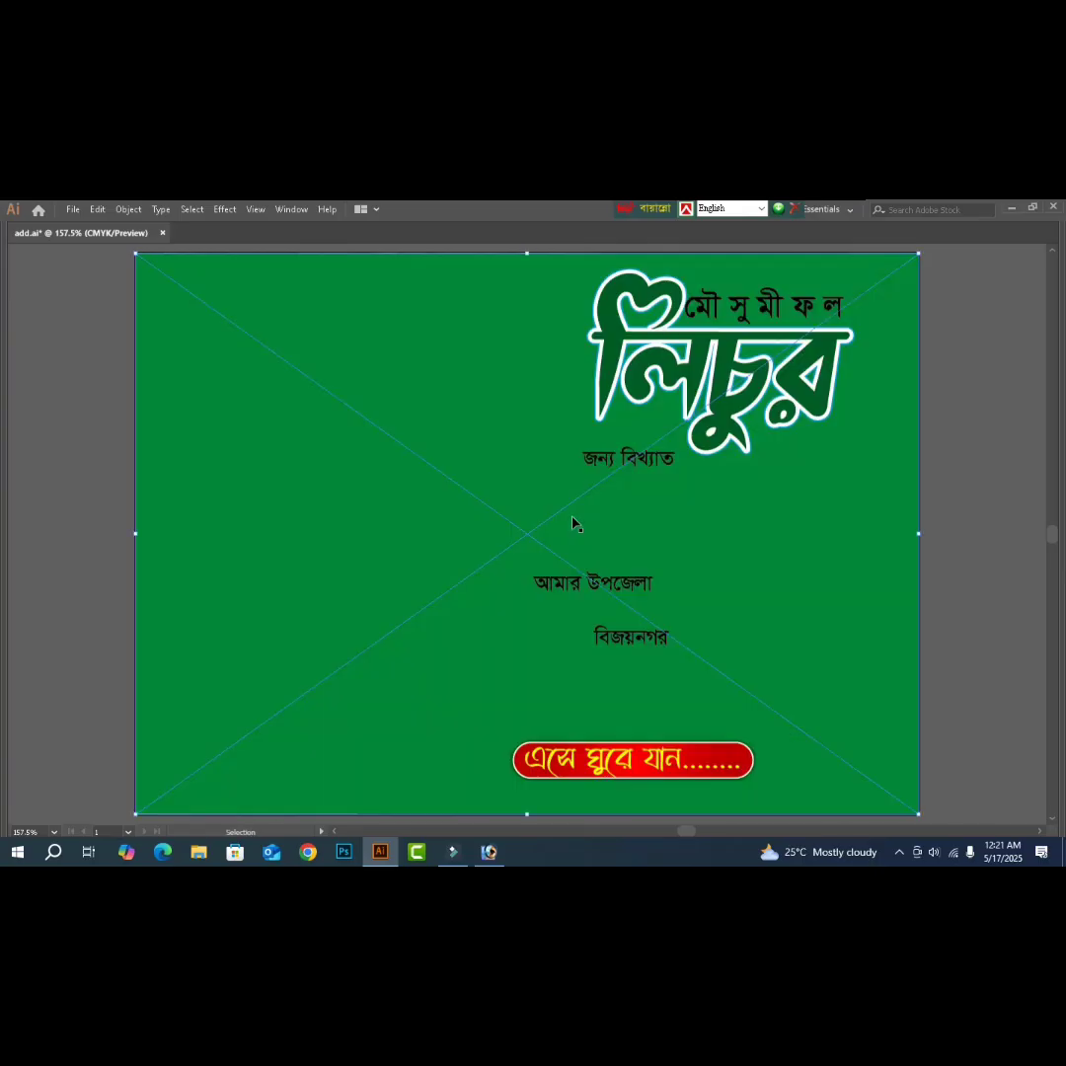
left_click(955, 574)
left_click(810, 583)
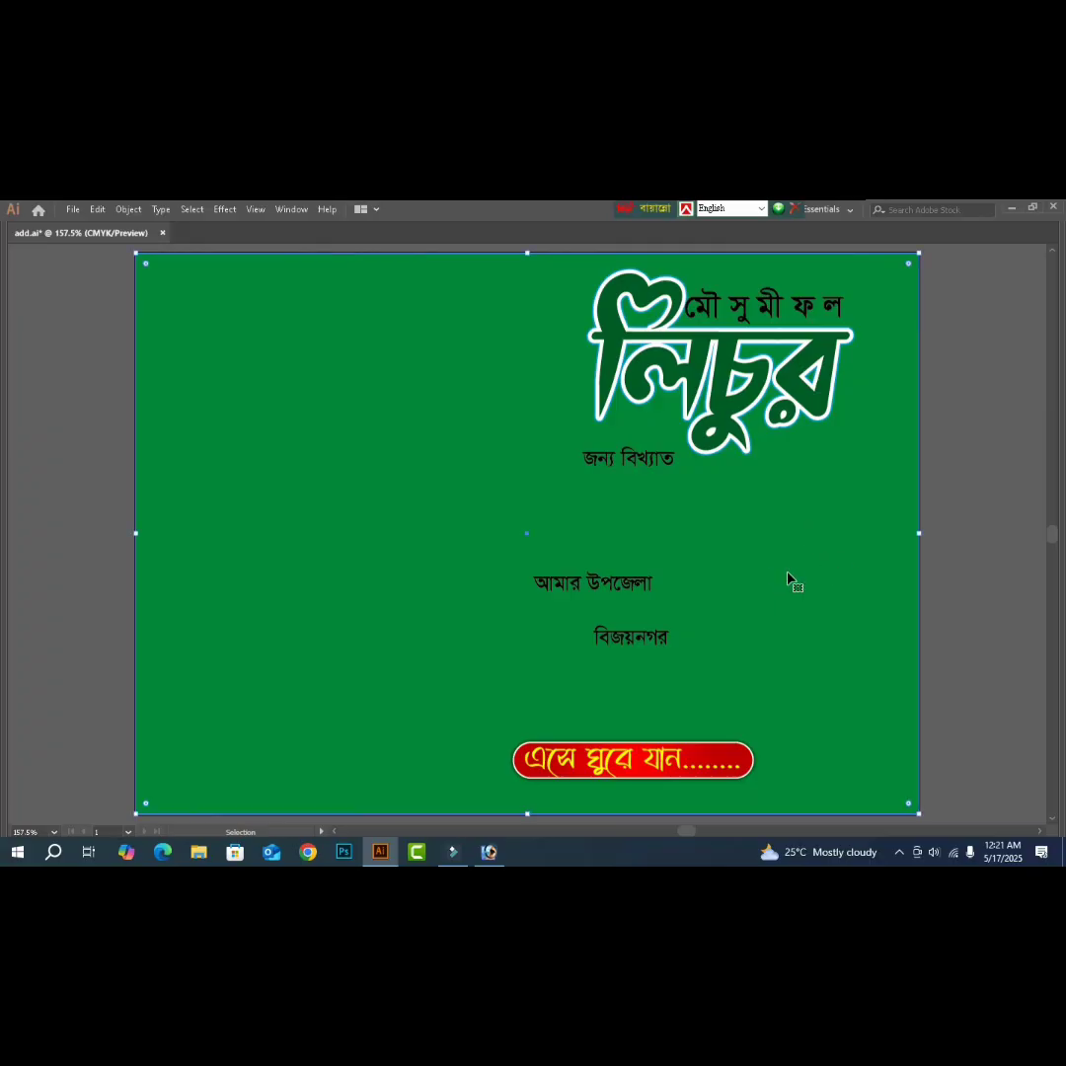
key("Tab")
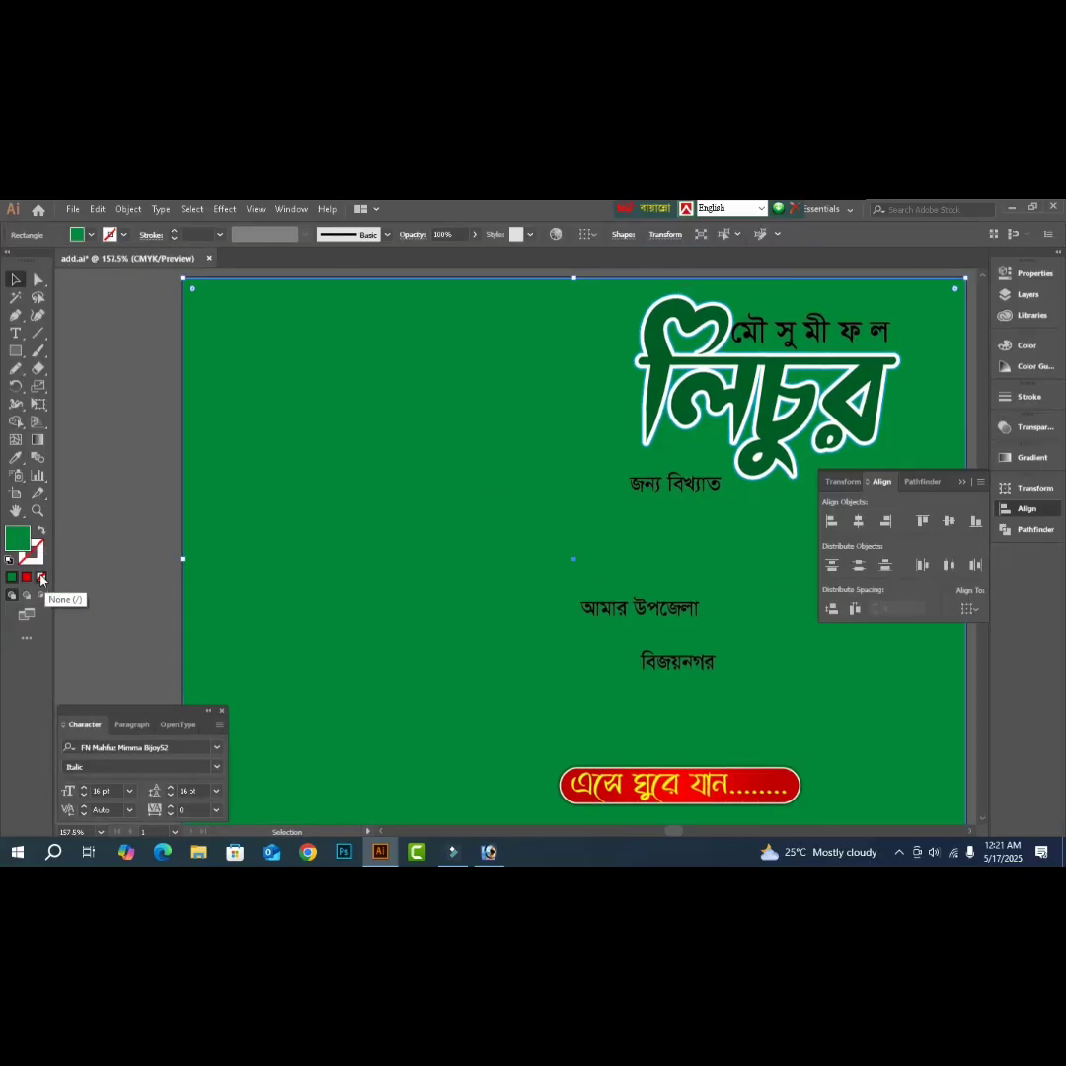
left_click(42, 581)
key("Tab")
scroll(967, 553, "up", 2)
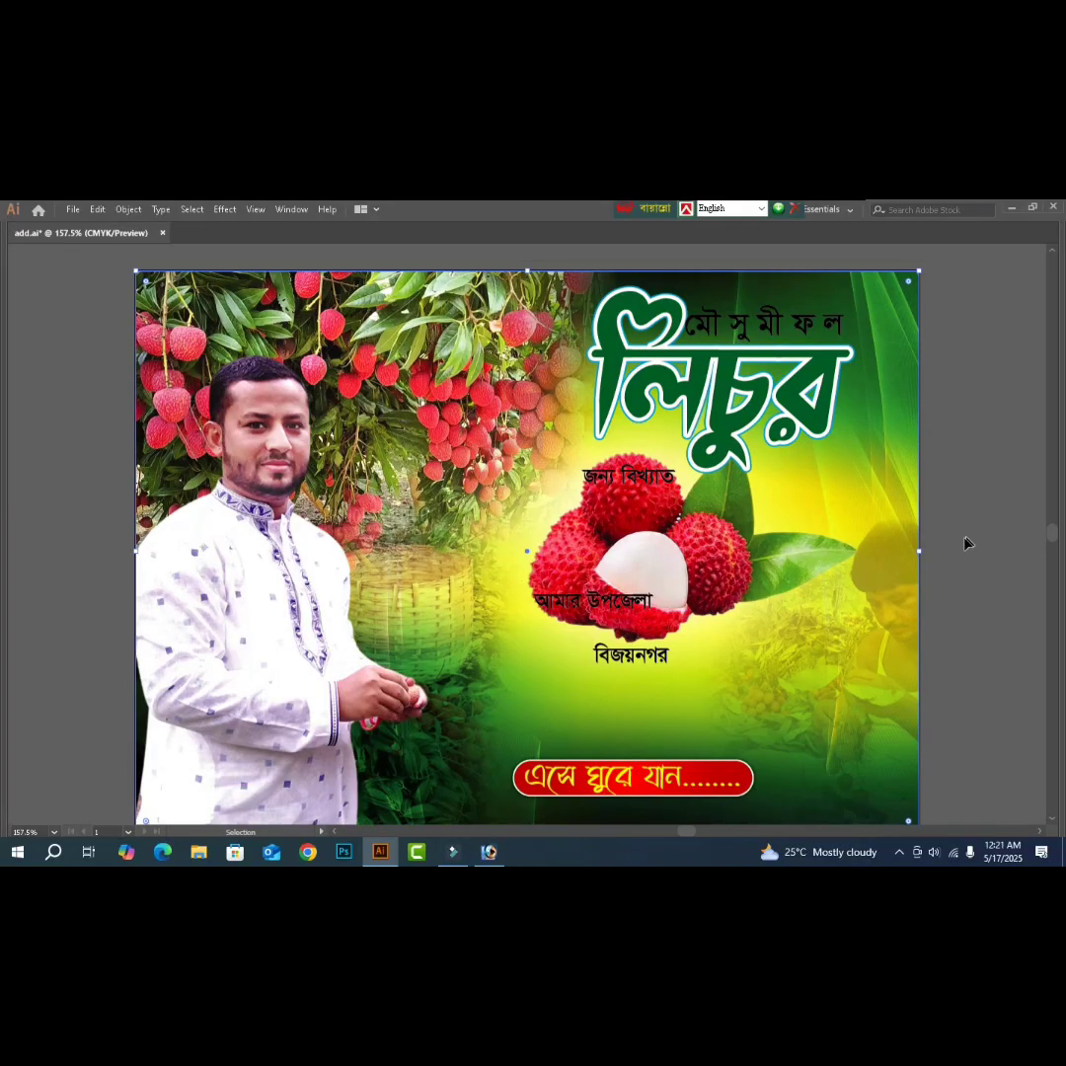
- Lock the background photo together with the unfilled rectangle on top of it
key("a")
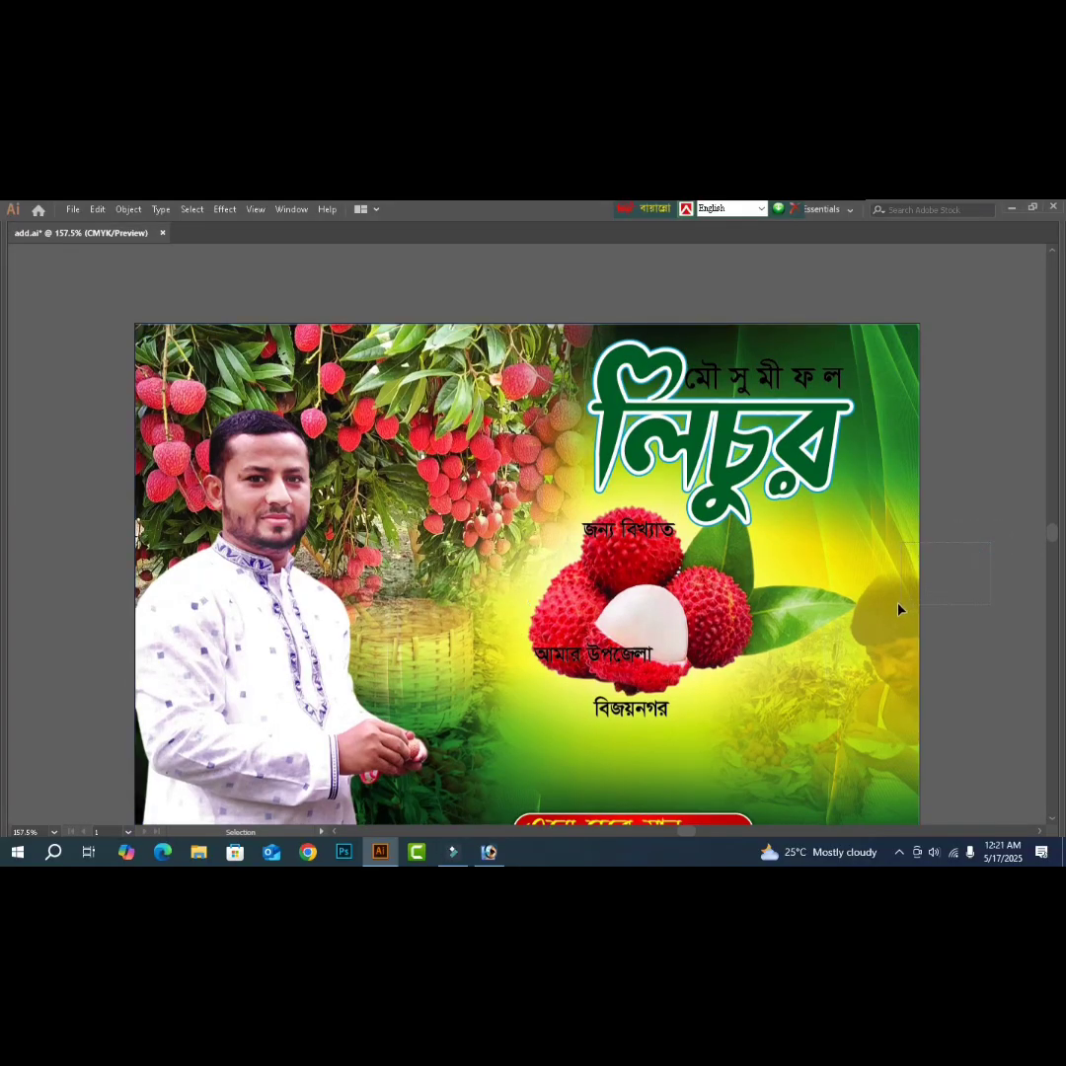
left_click(899, 609)
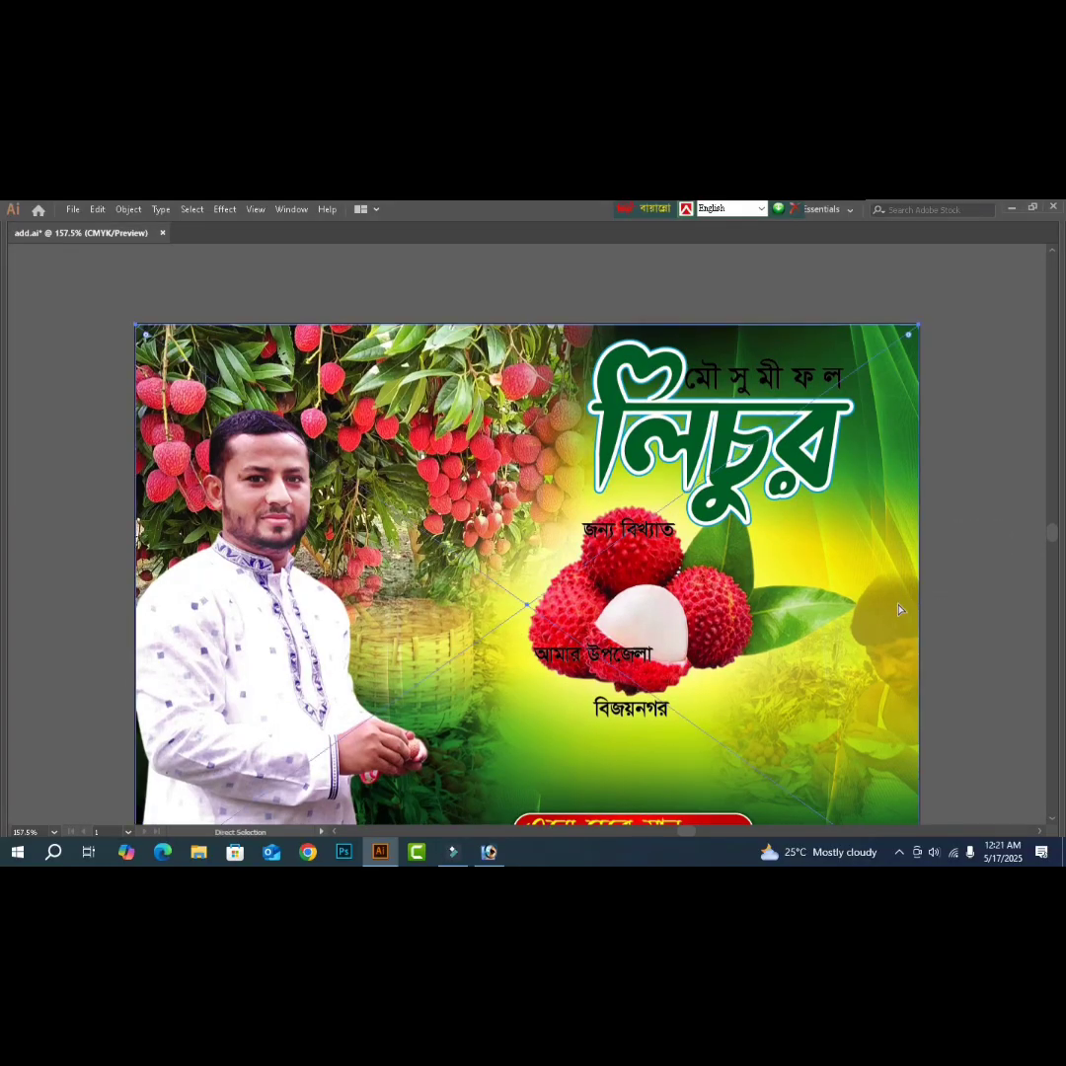
key("ctrl+2")
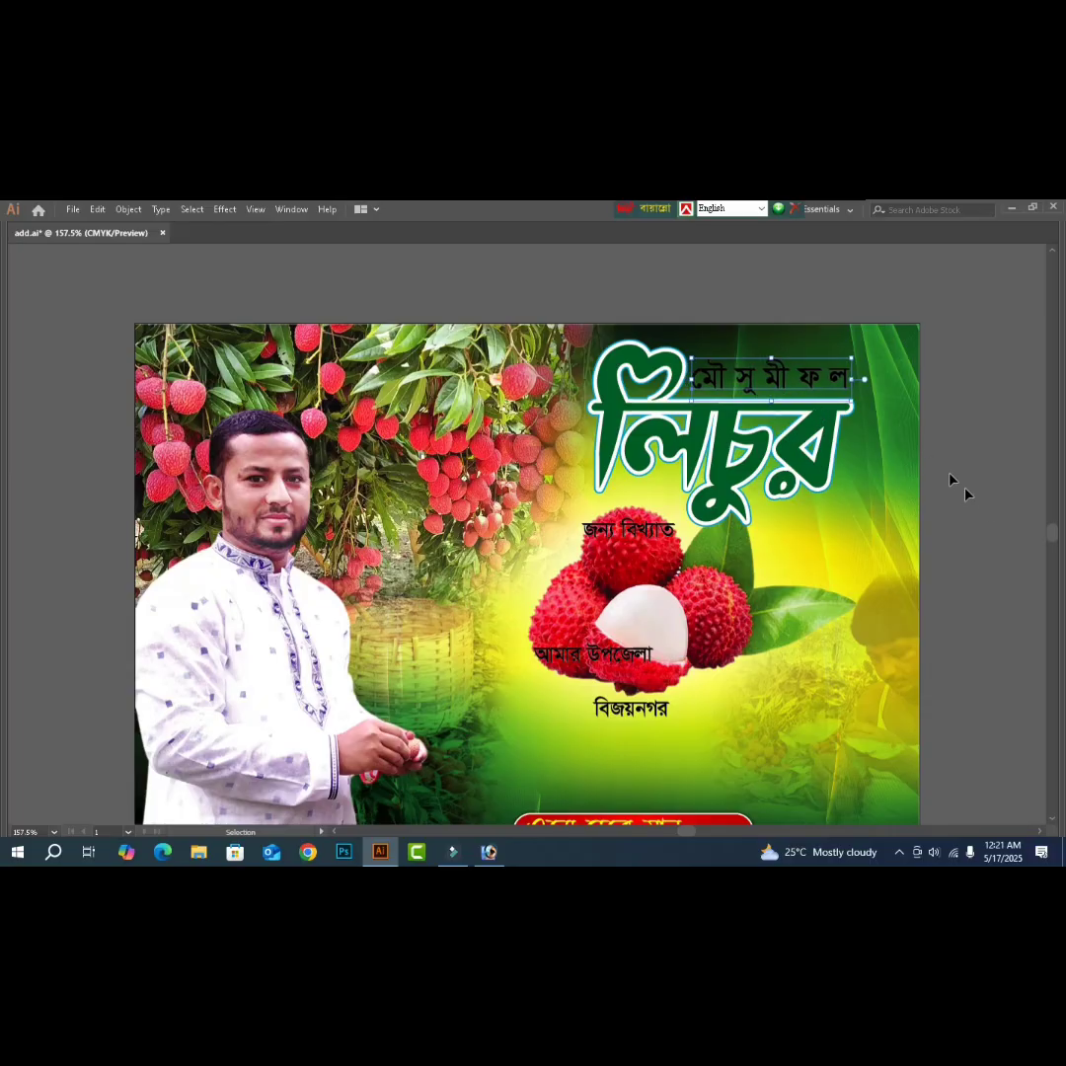
- Switch to add.psd in Photoshop and paint a soft white glow on Layer 4 above the lychee cluster with a larger brush
key("alt+Tab")
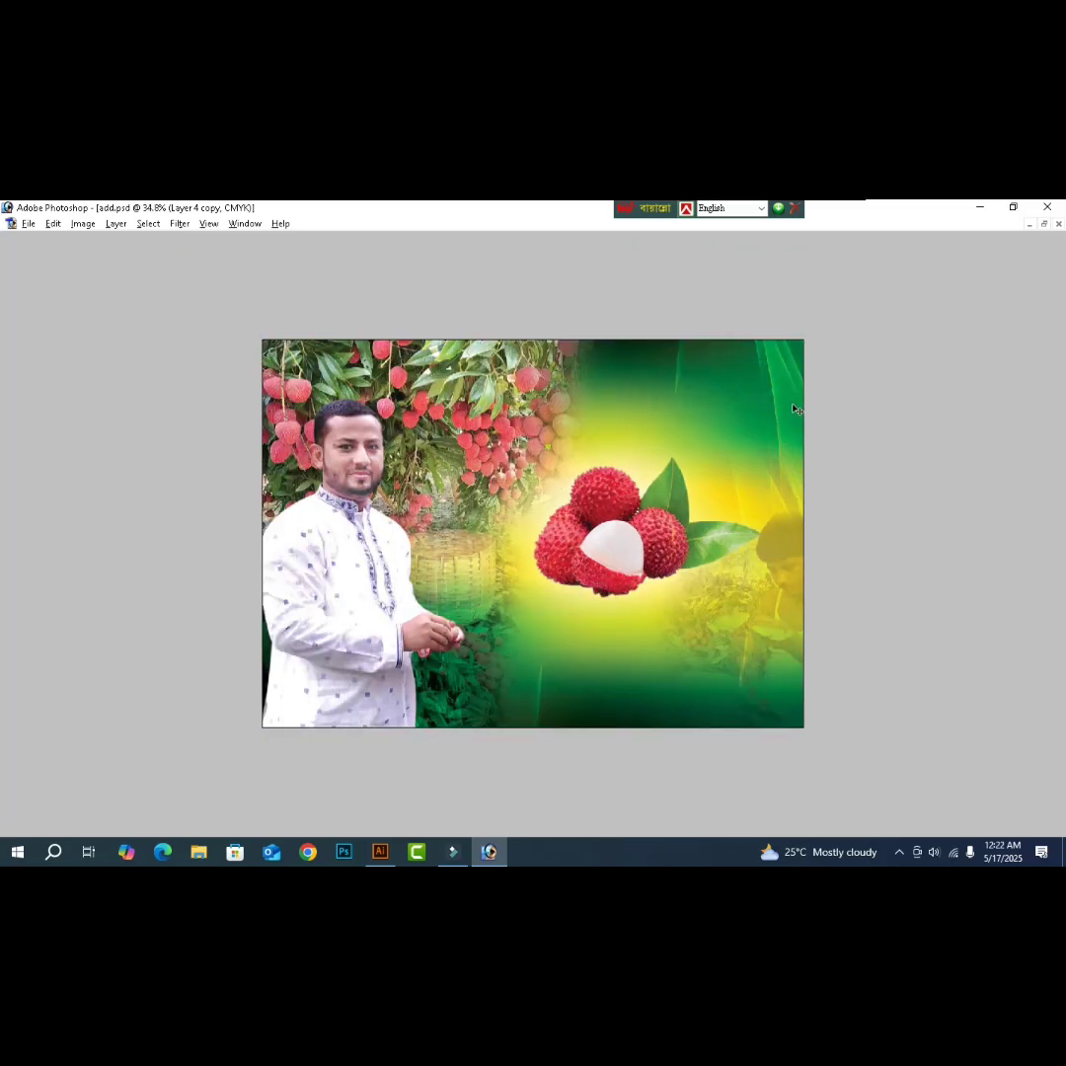
key("bracketright")
key("bracketright")
key("bracketright")
key("bracketright")
left_click(636, 360)
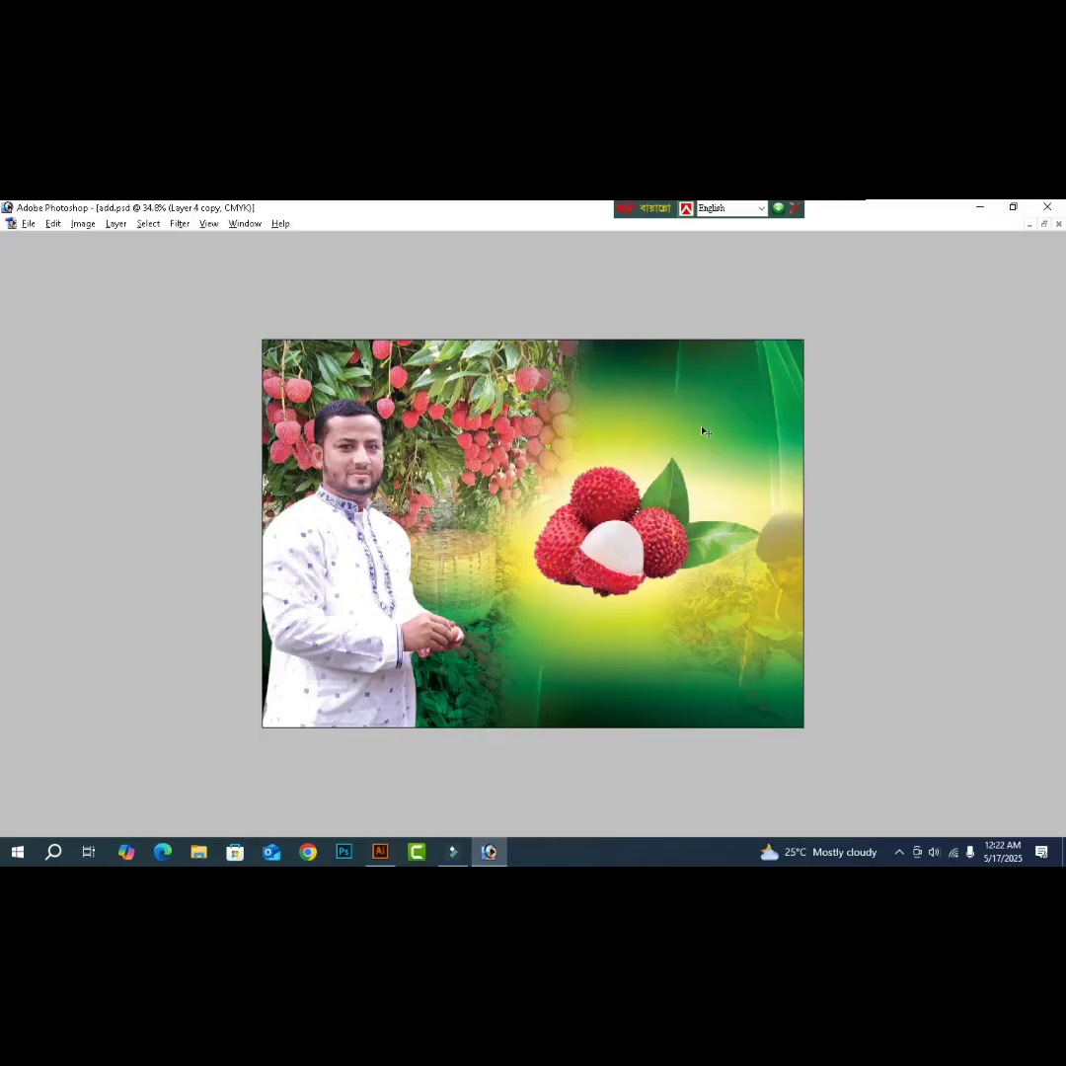
right_click(762, 369)
left_click(796, 377)
mouse_move(622, 457)
left_mouse_down()
mouse_move(648, 373)
mouse_move(646, 416)
left_mouse_up()
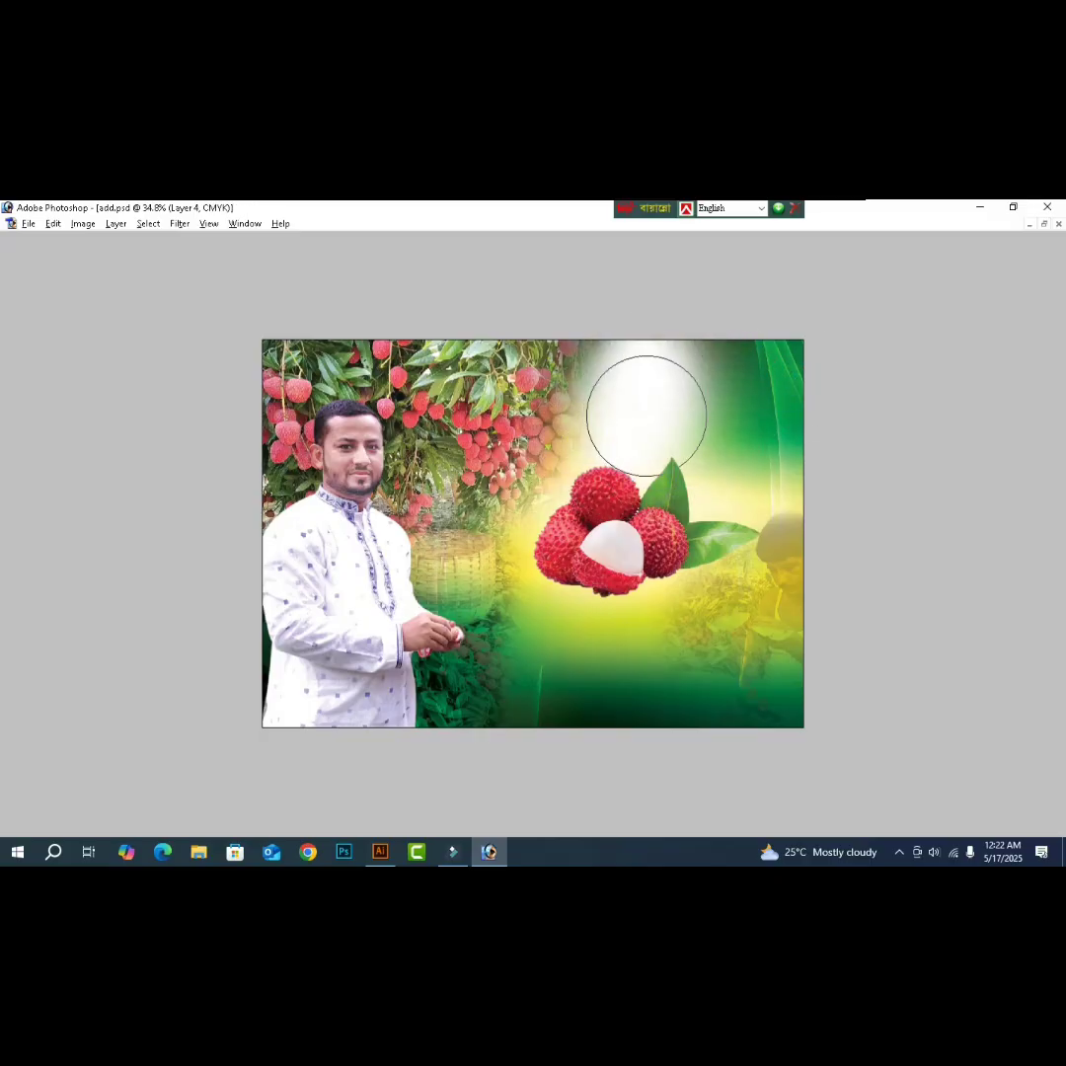
left_click(717, 437)
left_click(750, 418)
left_click(702, 429)
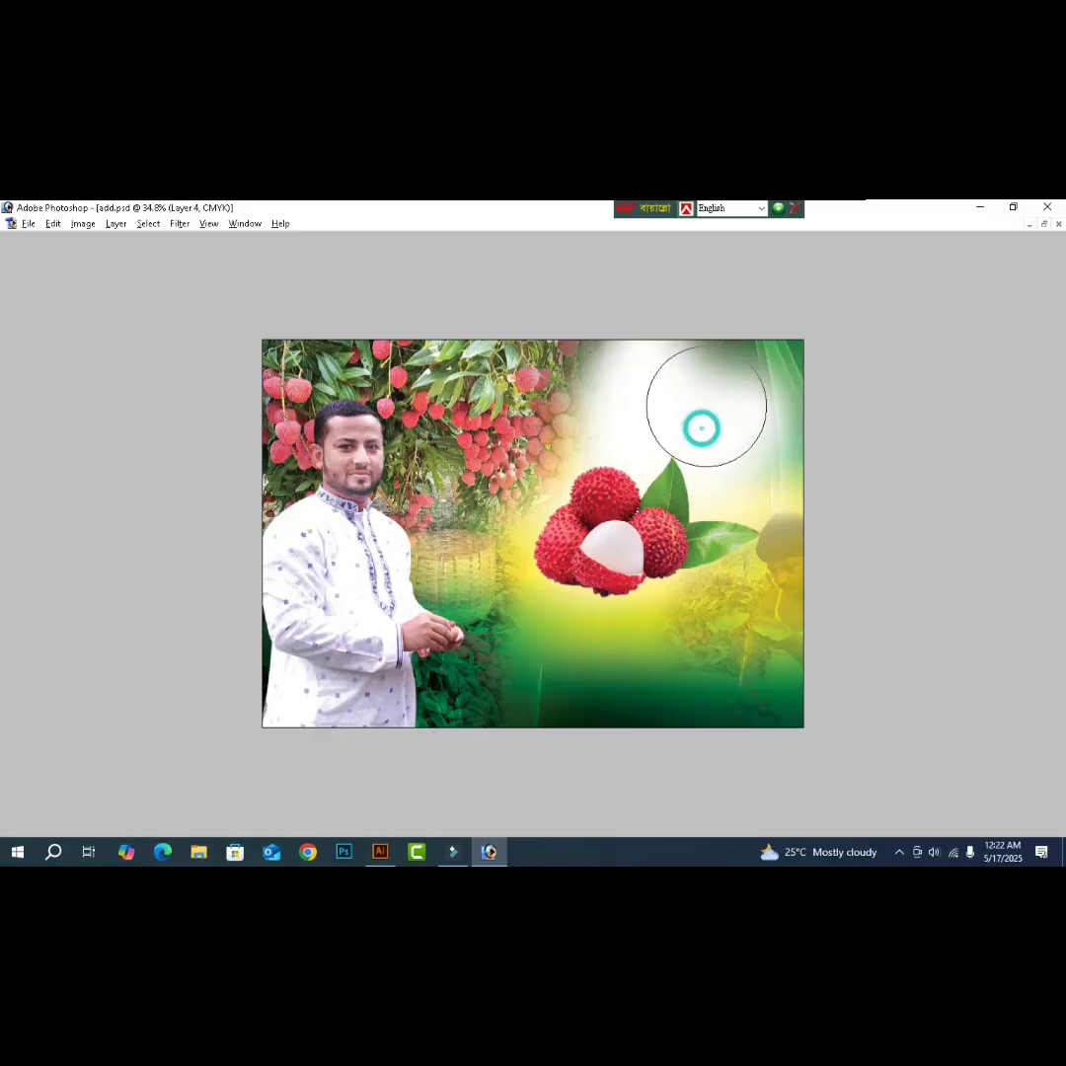
left_click(705, 406)
- Paint soft white on Layer 4 copy around the lychee cluster and over the faded figure beside it
key("v")
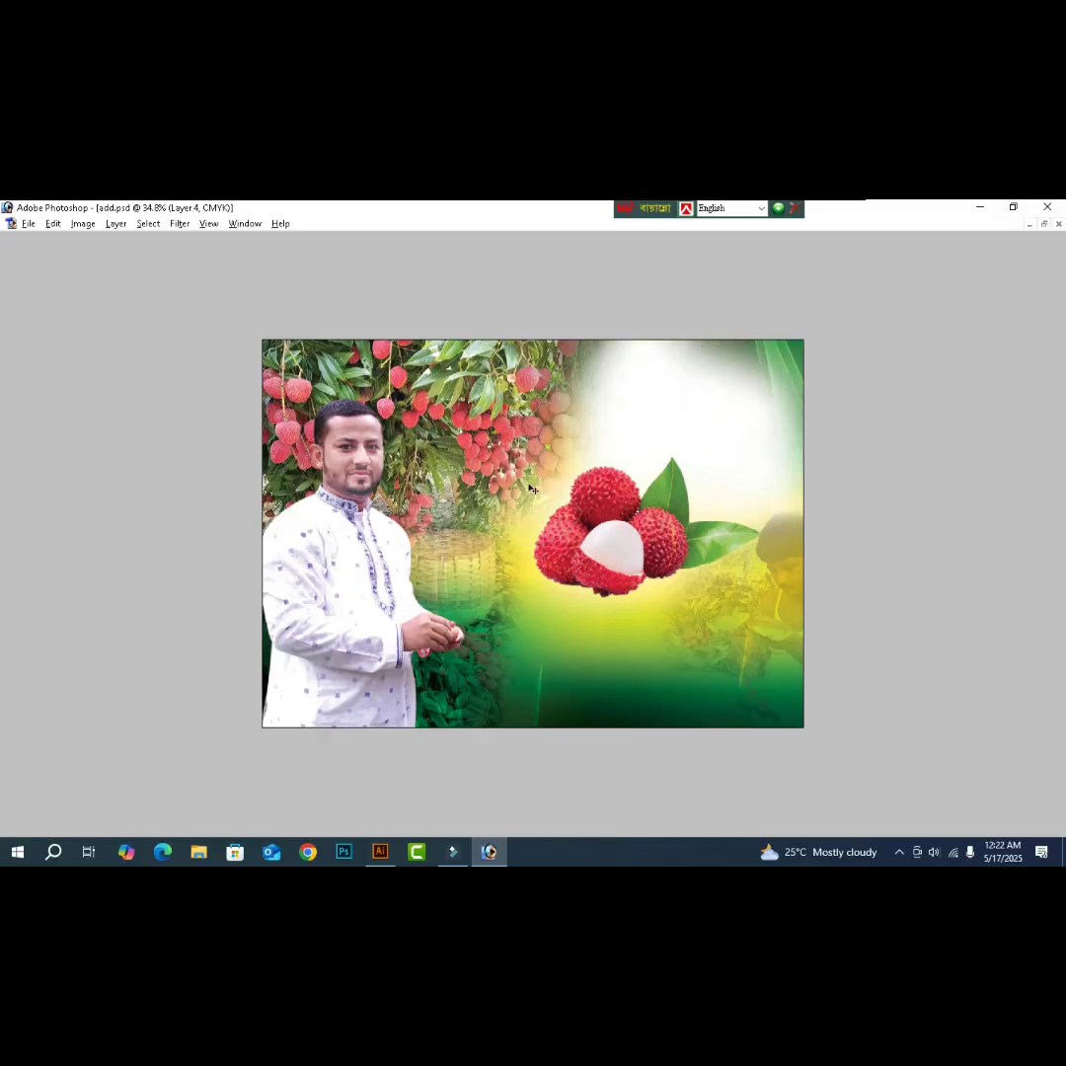
left_click(528, 484)
key("b")
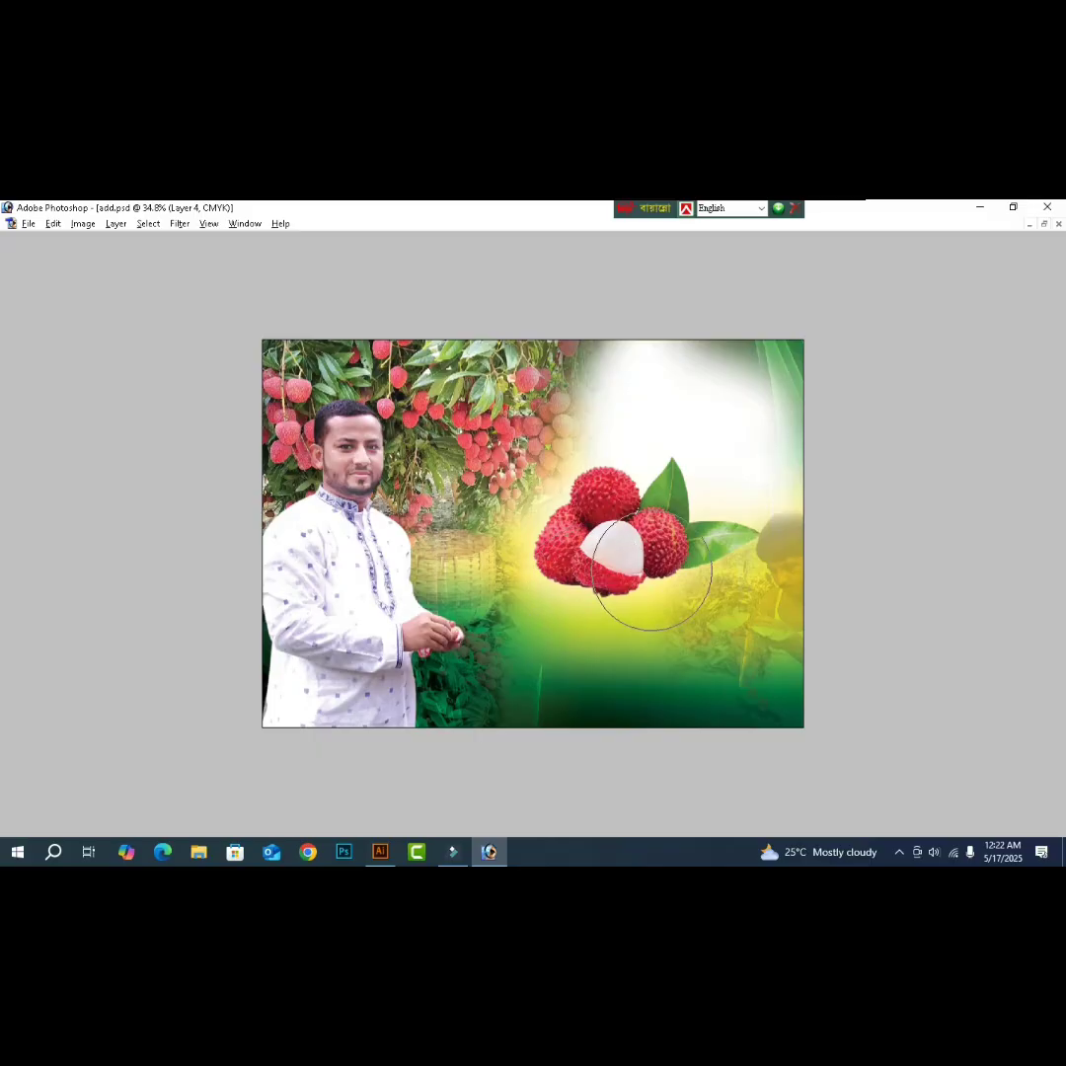
key("ctrl+j")
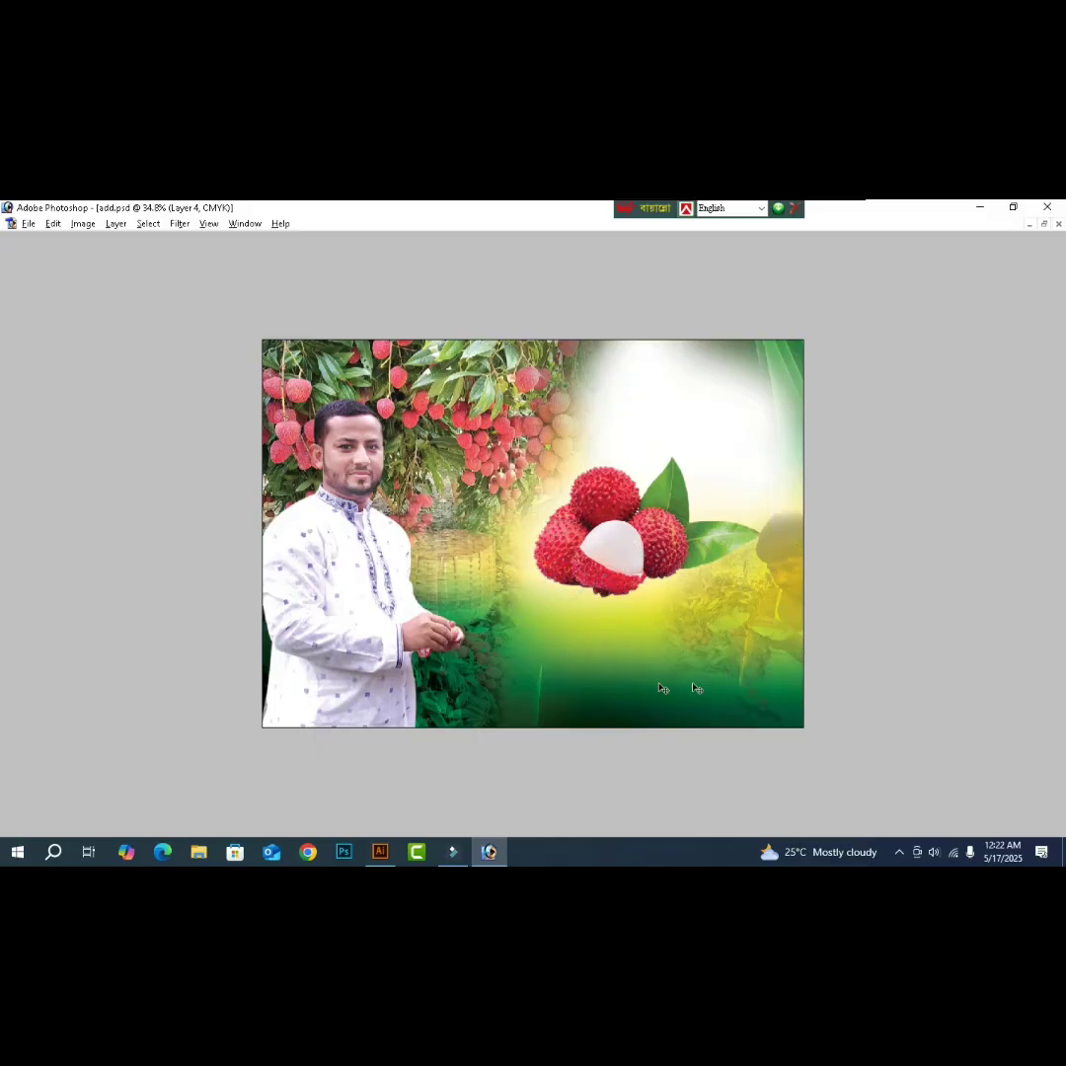
left_click(592, 569)
left_click(625, 556)
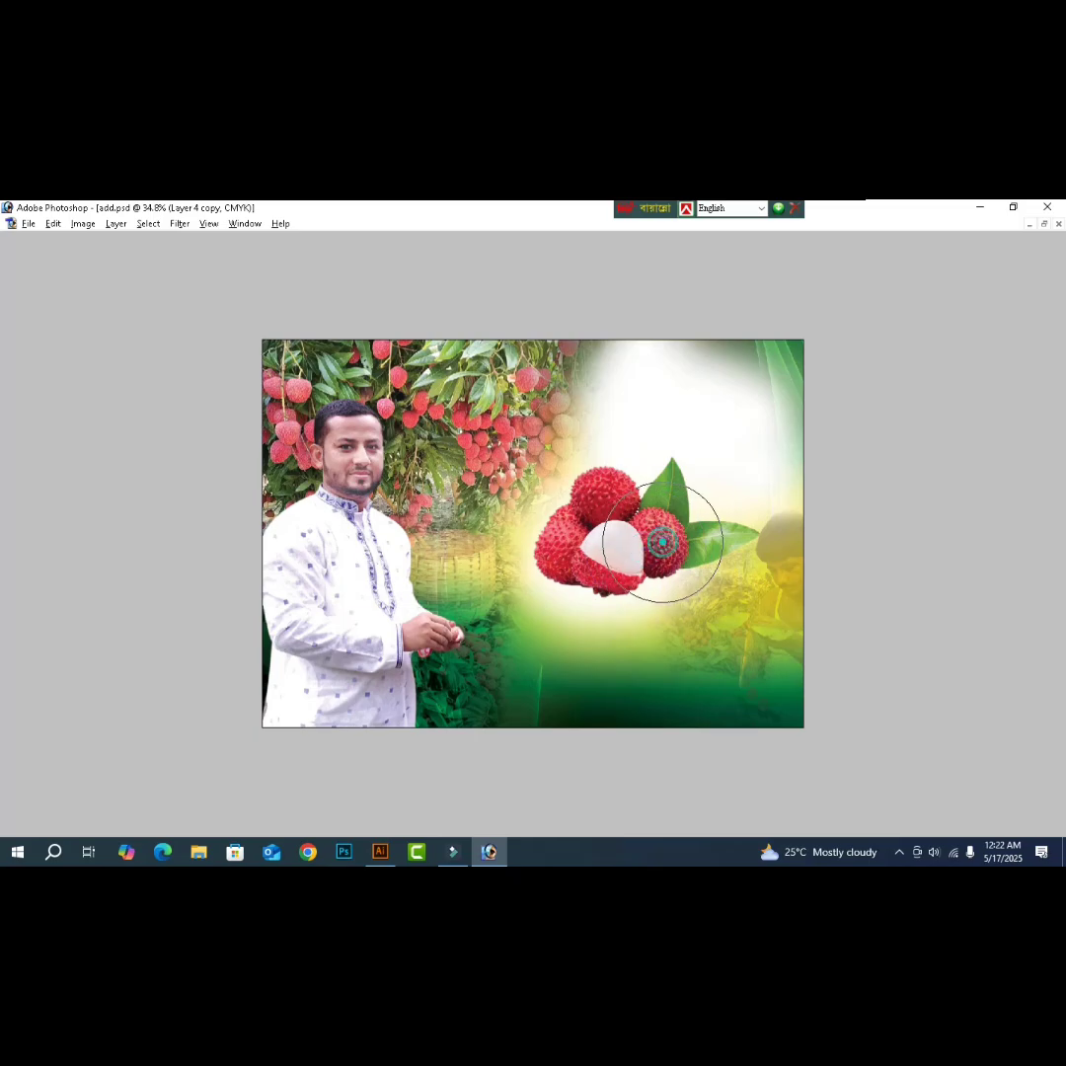
left_click(762, 591)
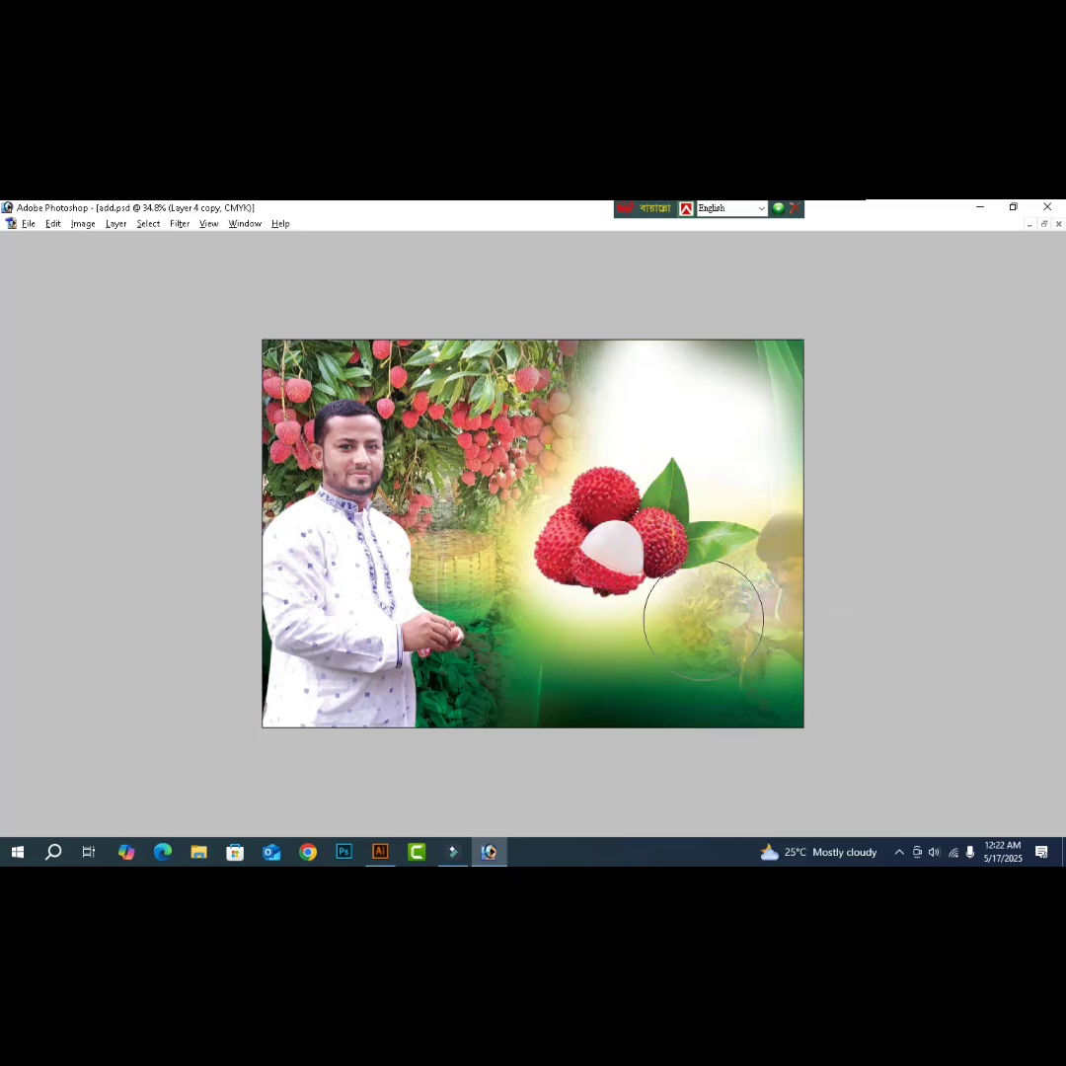
- Save add.psd, then switch to Illustrator and update the modified linked photo
key("ctrl+s")
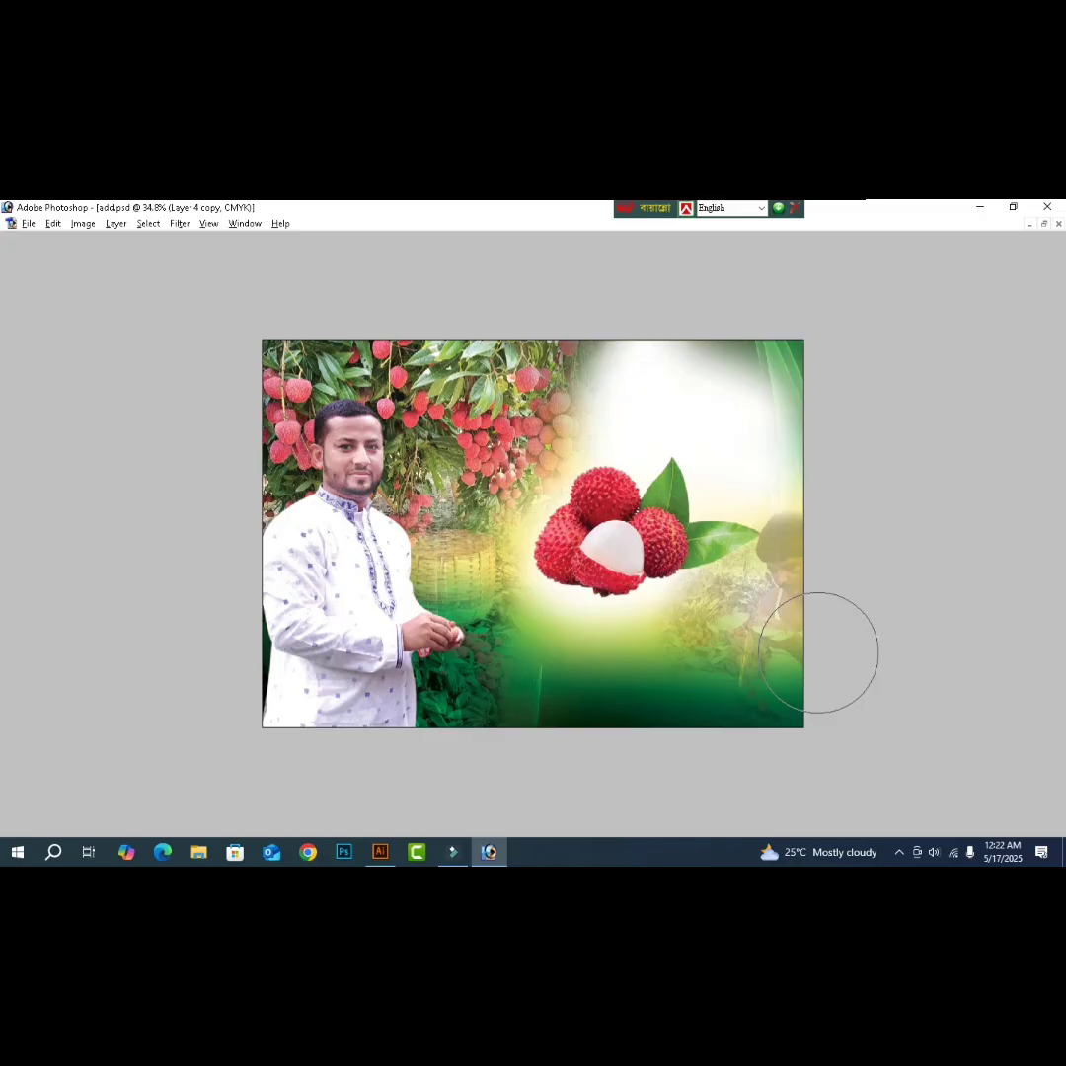
left_click(380, 855)
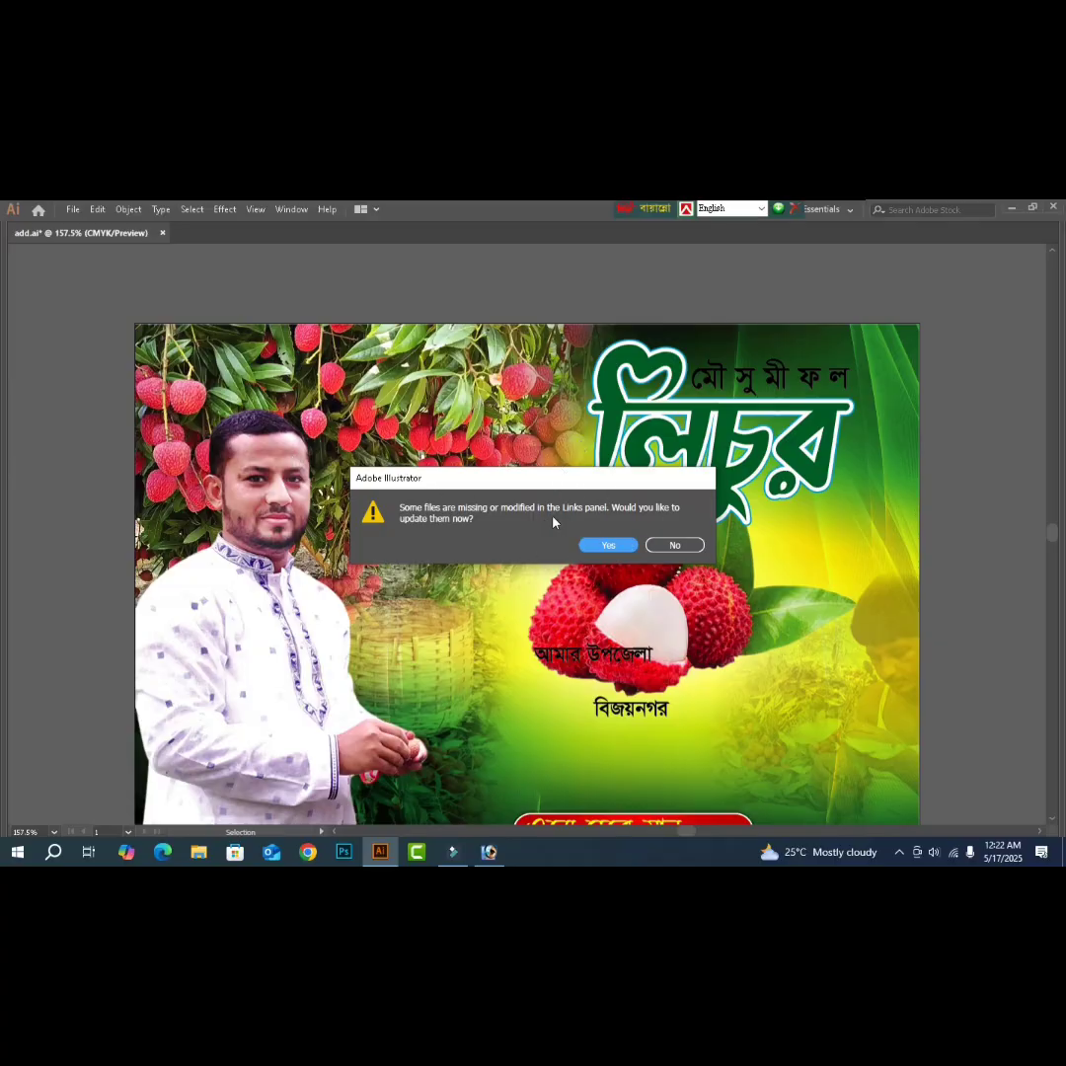
left_click(609, 545)
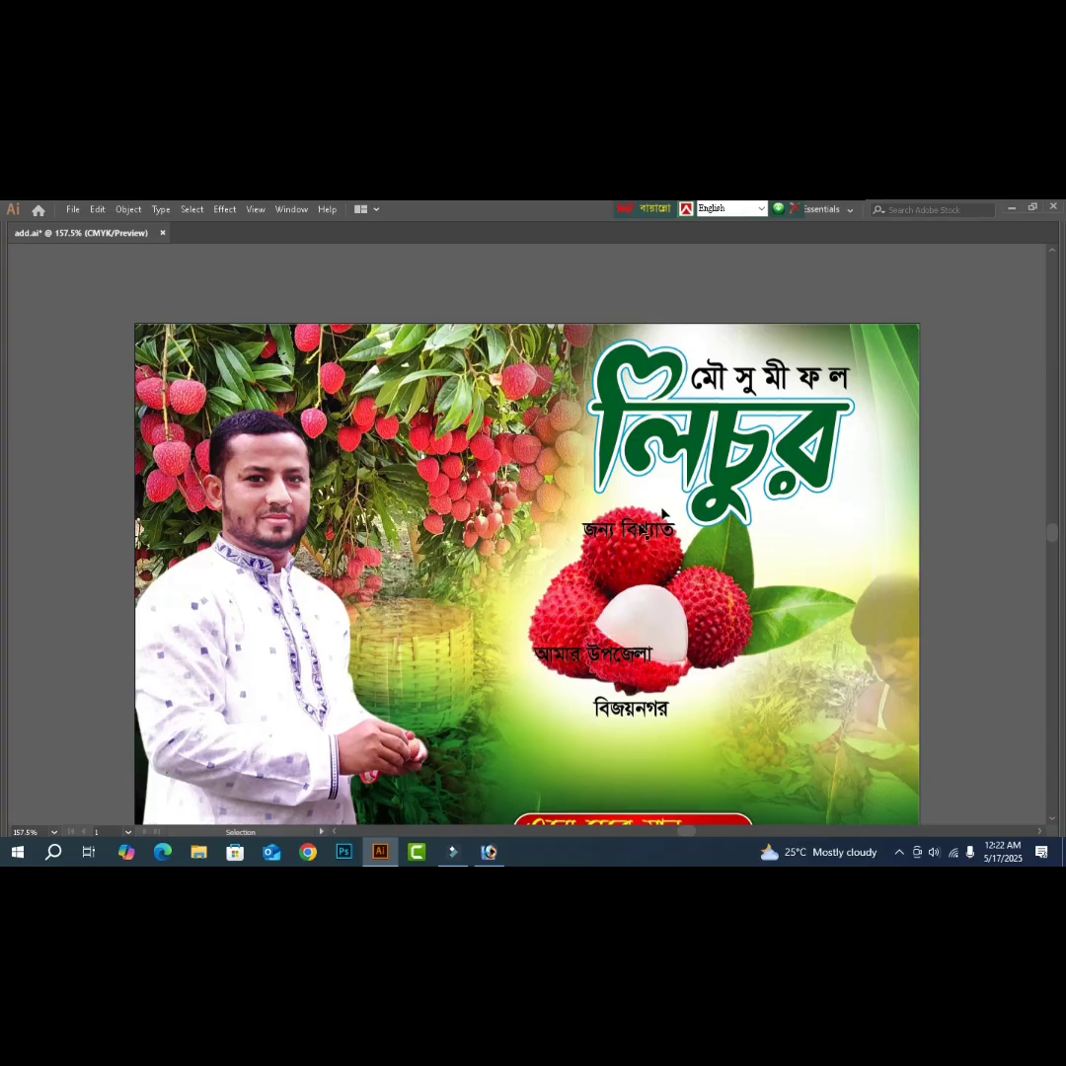
left_click(73, 210)
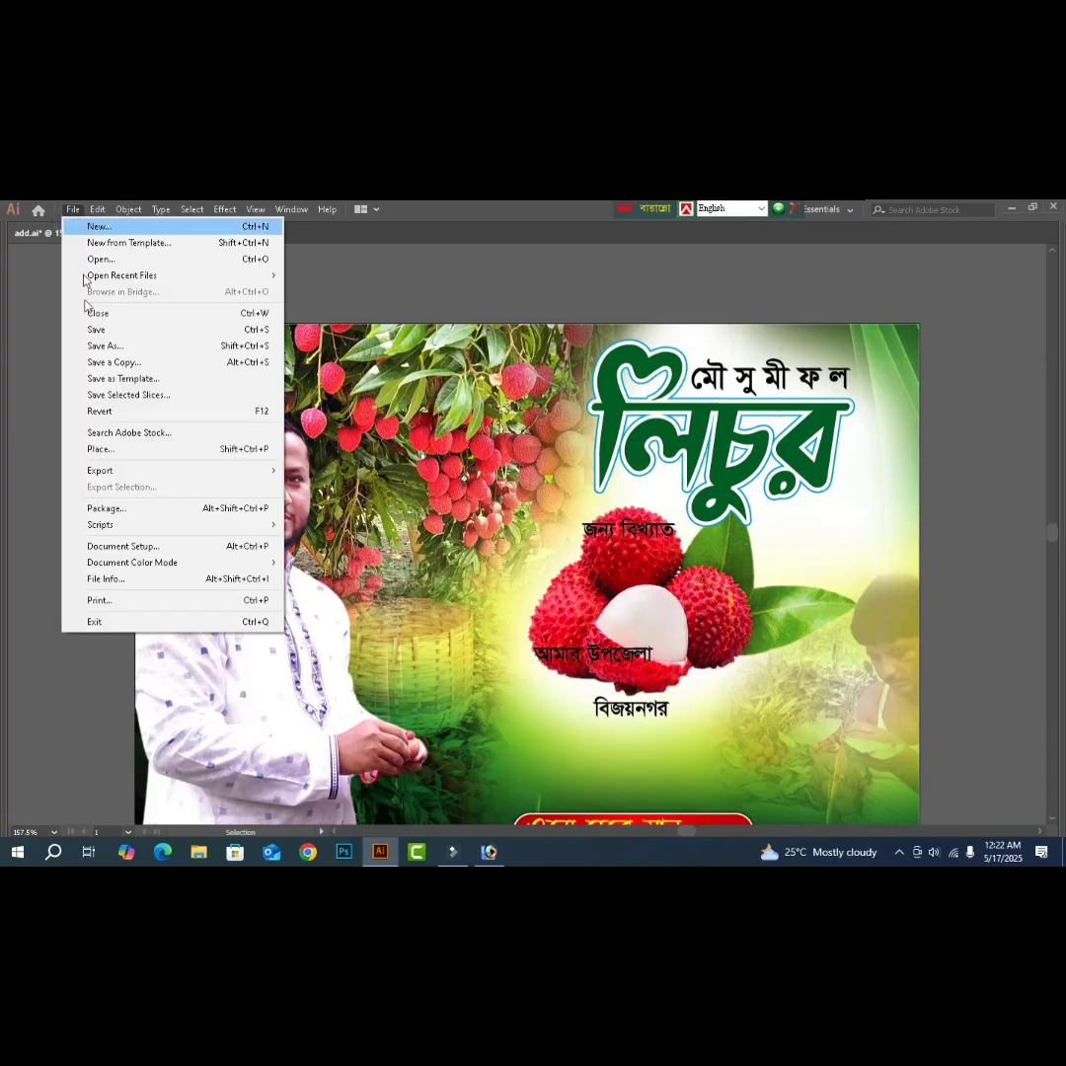
left_click(190, 452)
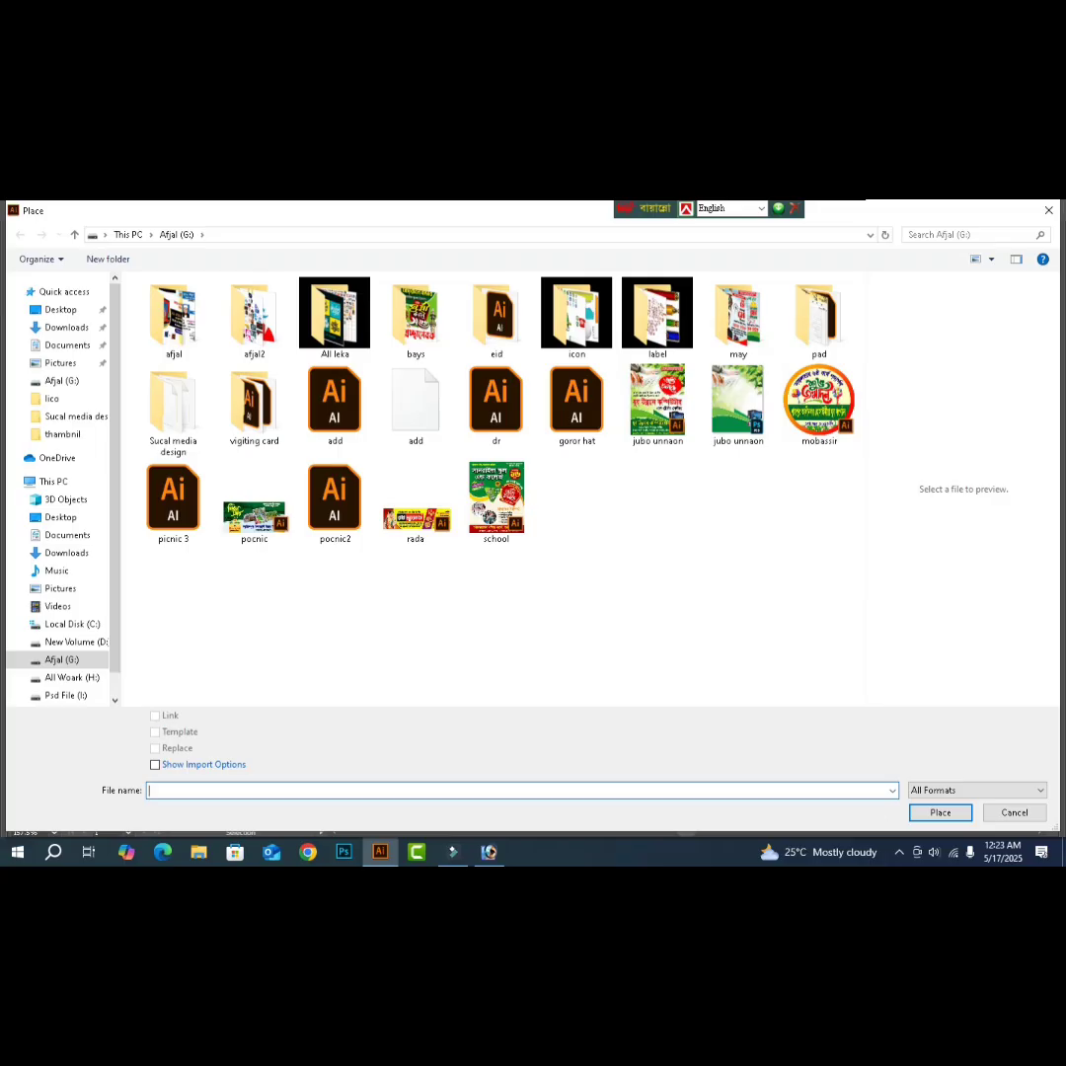
left_click(1013, 813)
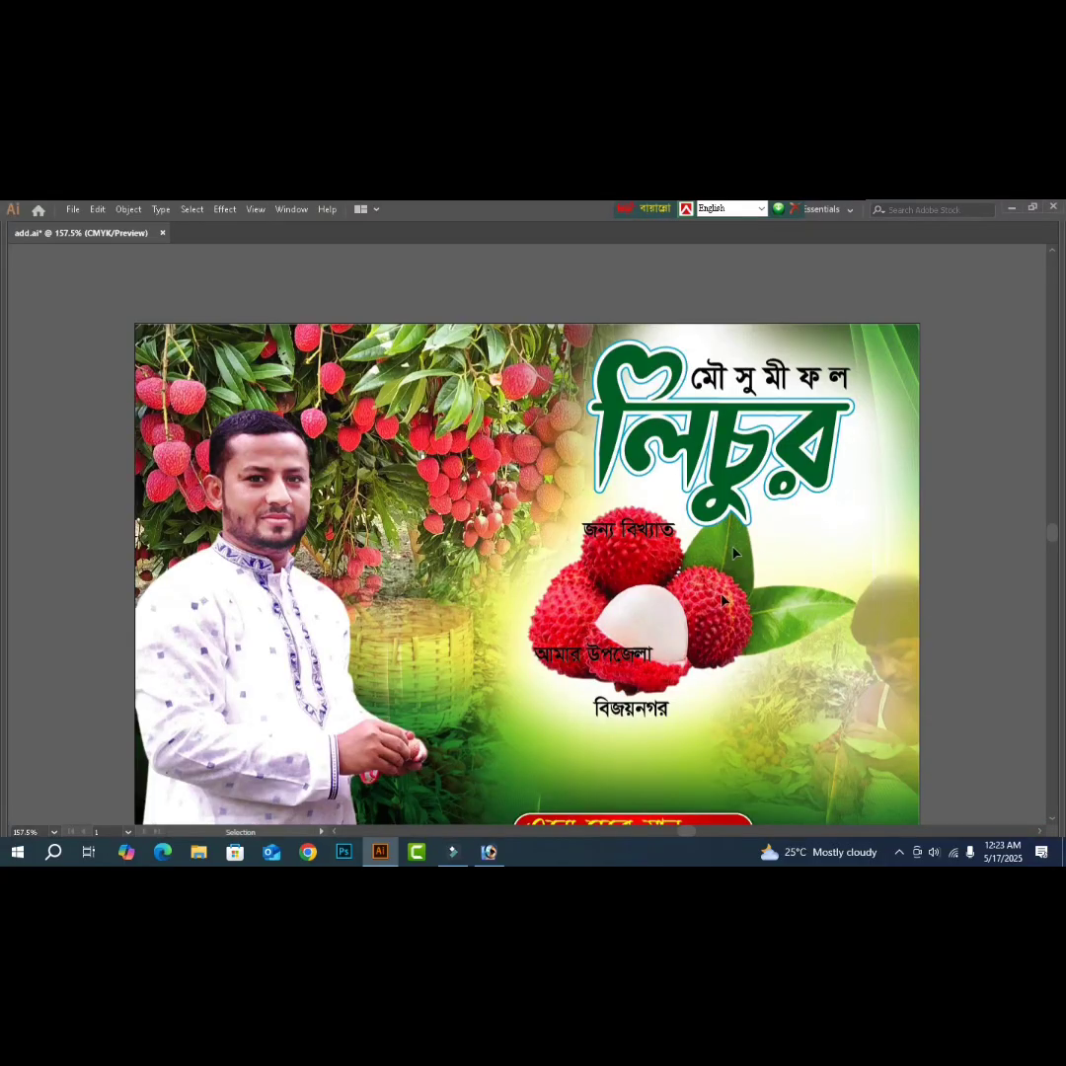
- Move the বিজয়নগর text down to just above the red label and enlarge it to more than twice its width
scroll(638, 602, "down", 3)
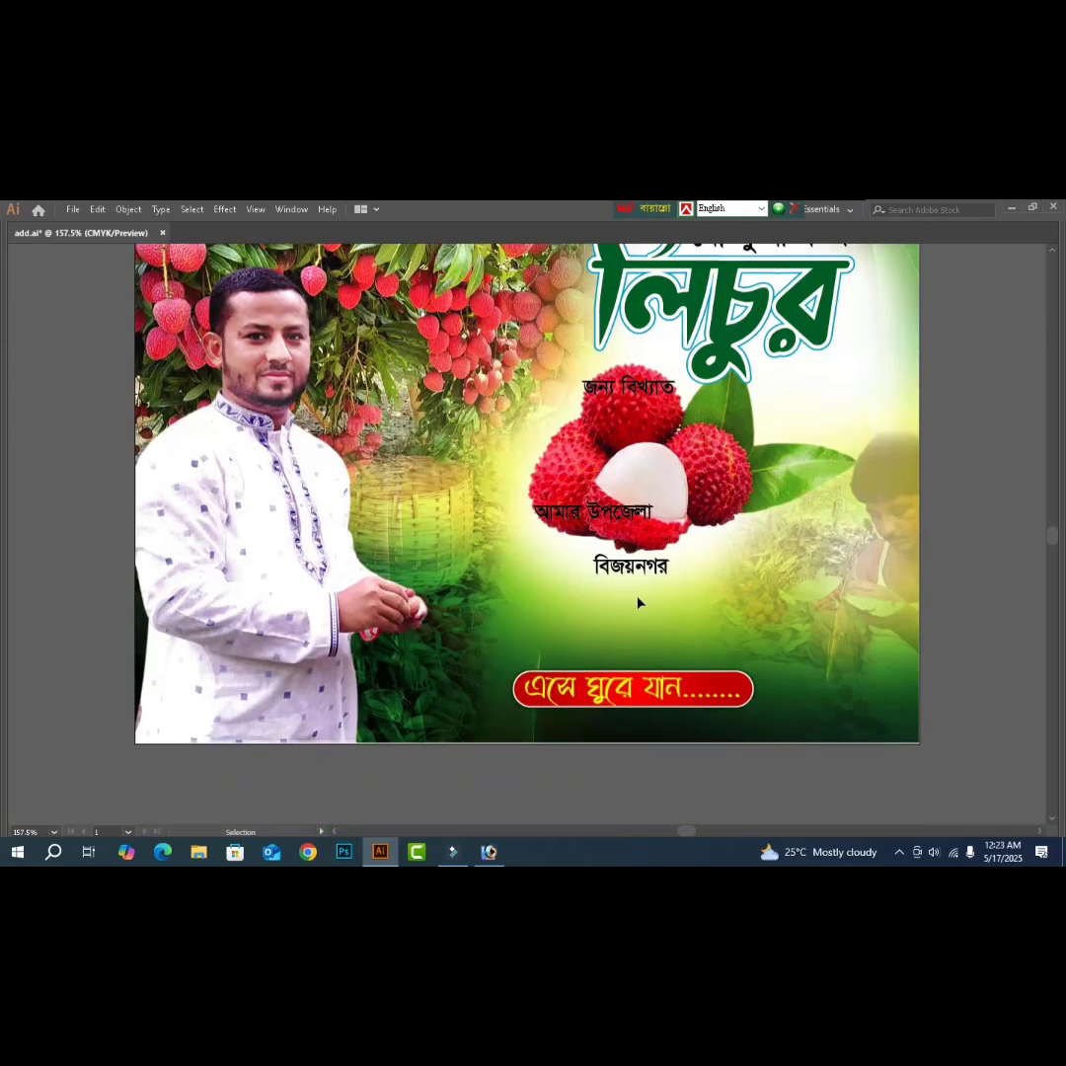
left_click_drag(644, 581, 649, 646)
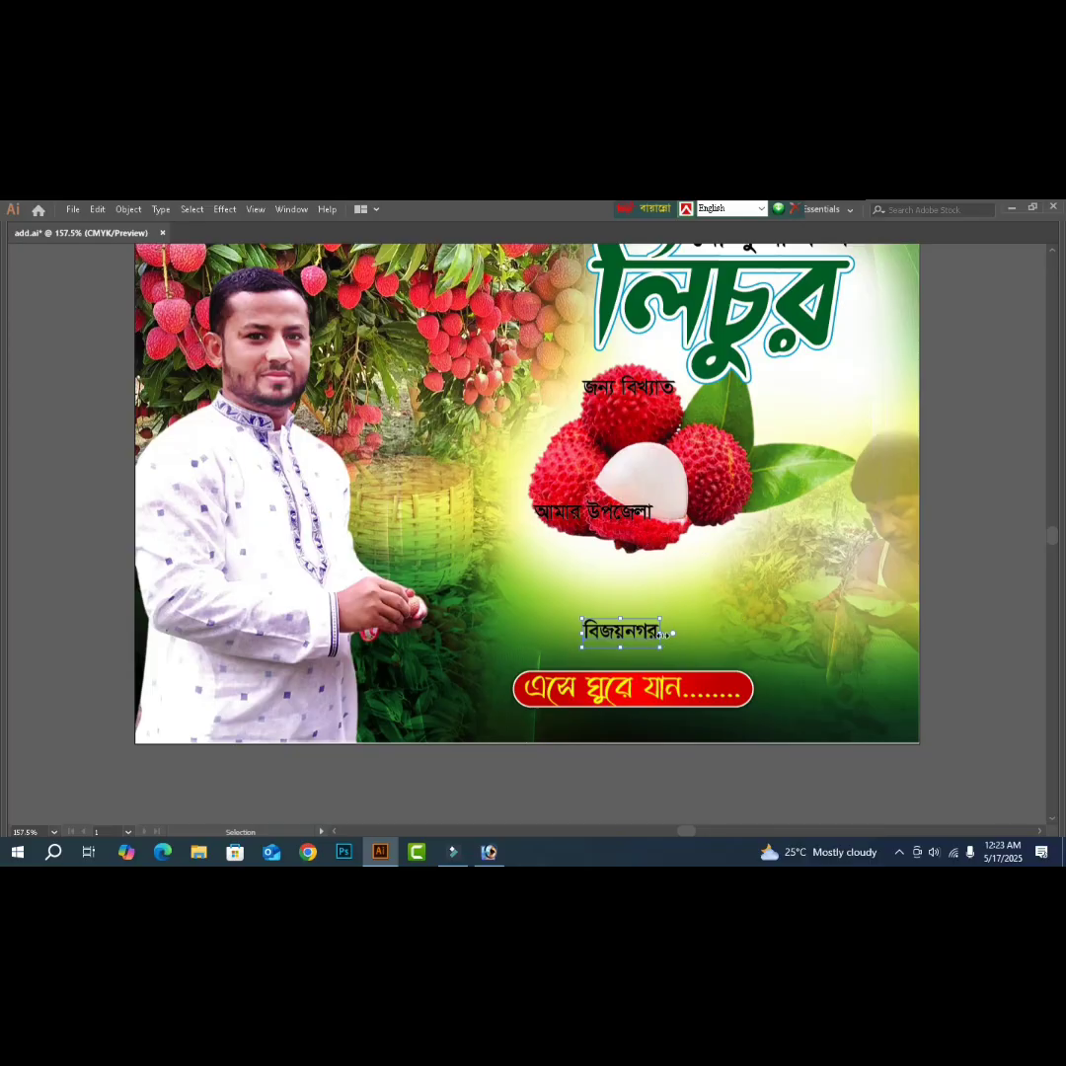
left_click_drag(674, 633, 782, 637)
scroll(782, 632, "down", 2)
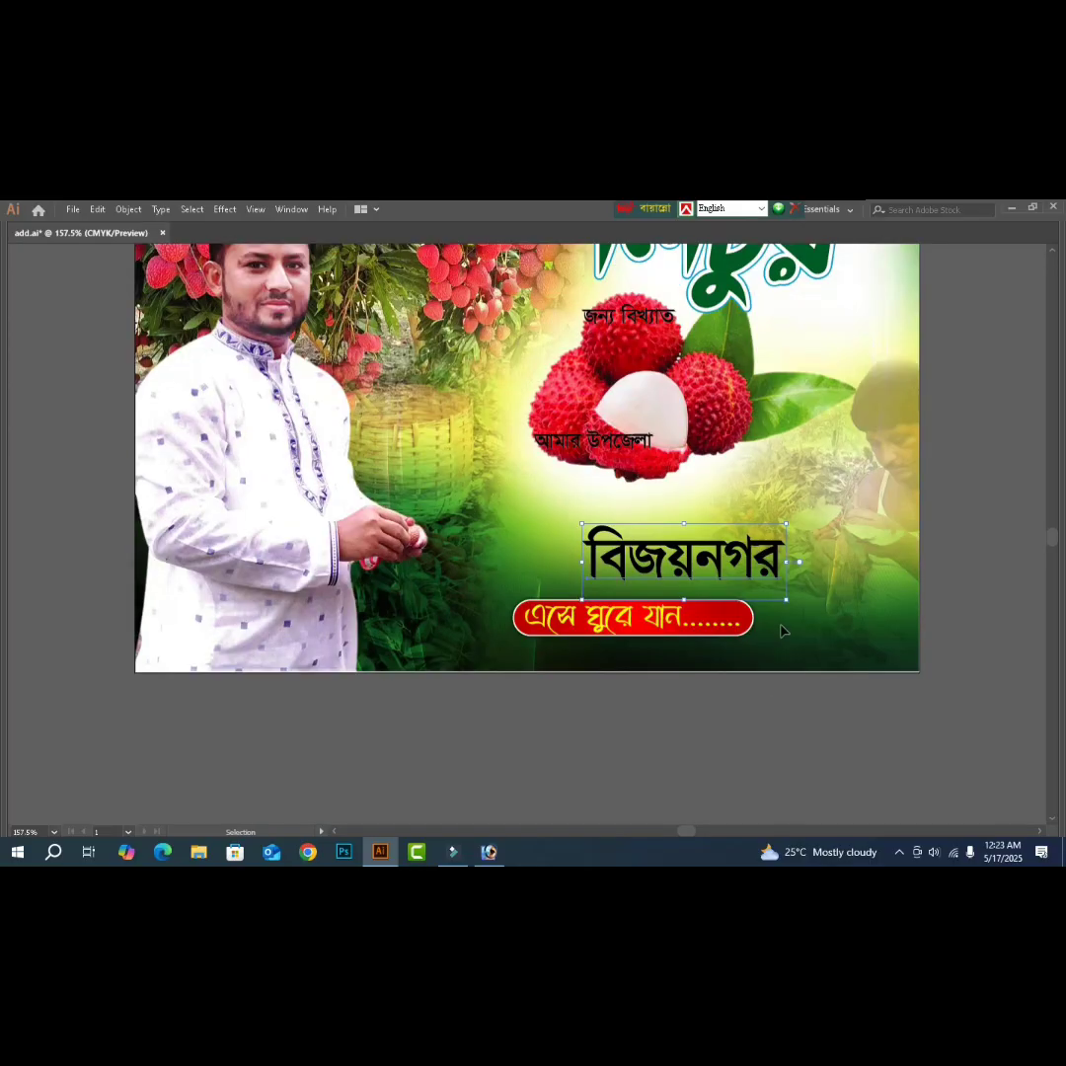
- Shift the red এসে ঘুরে যান label slightly down and right, and reposition the বিজয়নগর text above it at about 46 pt
left_click(800, 618)
left_click(656, 632)
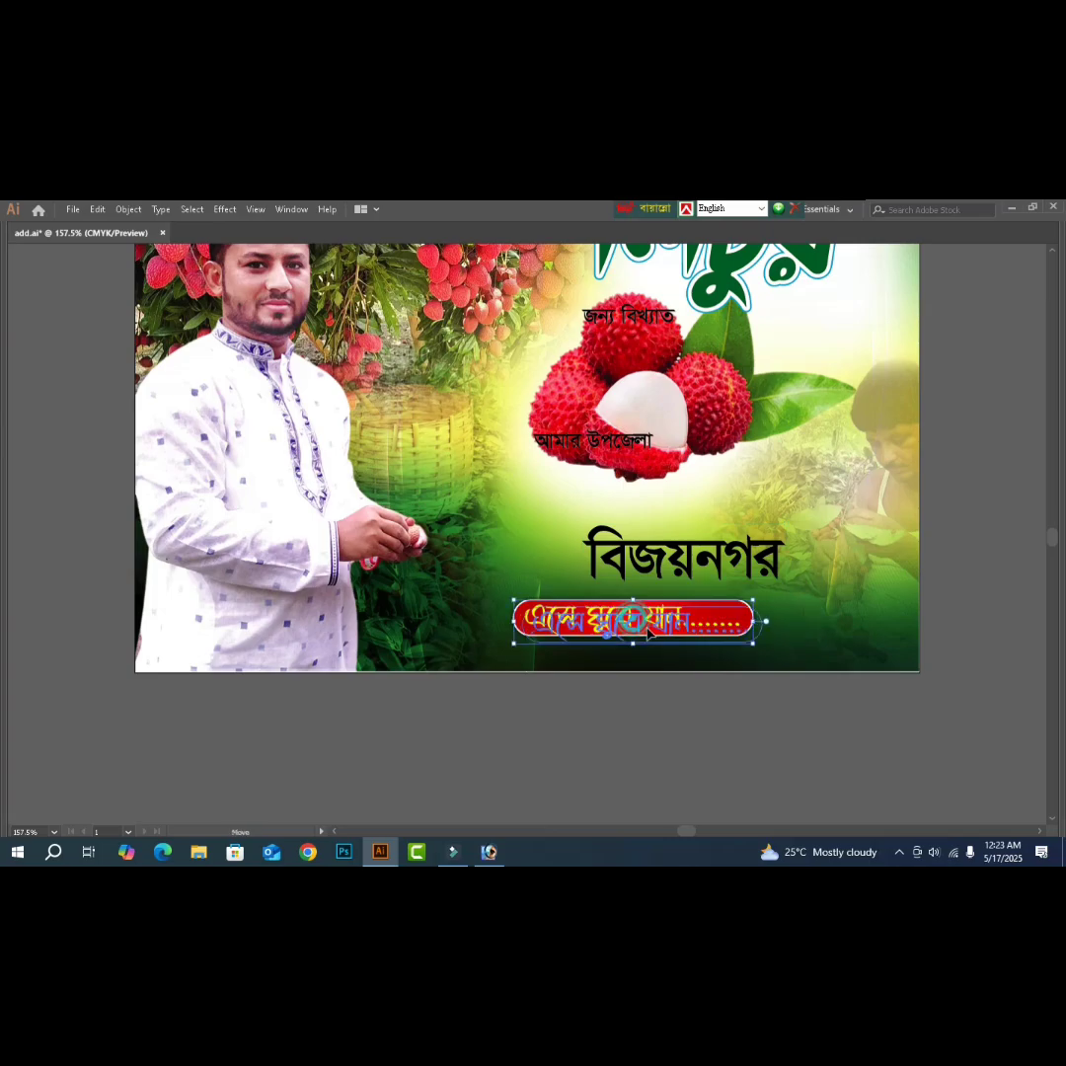
left_click_drag(657, 632, 680, 646)
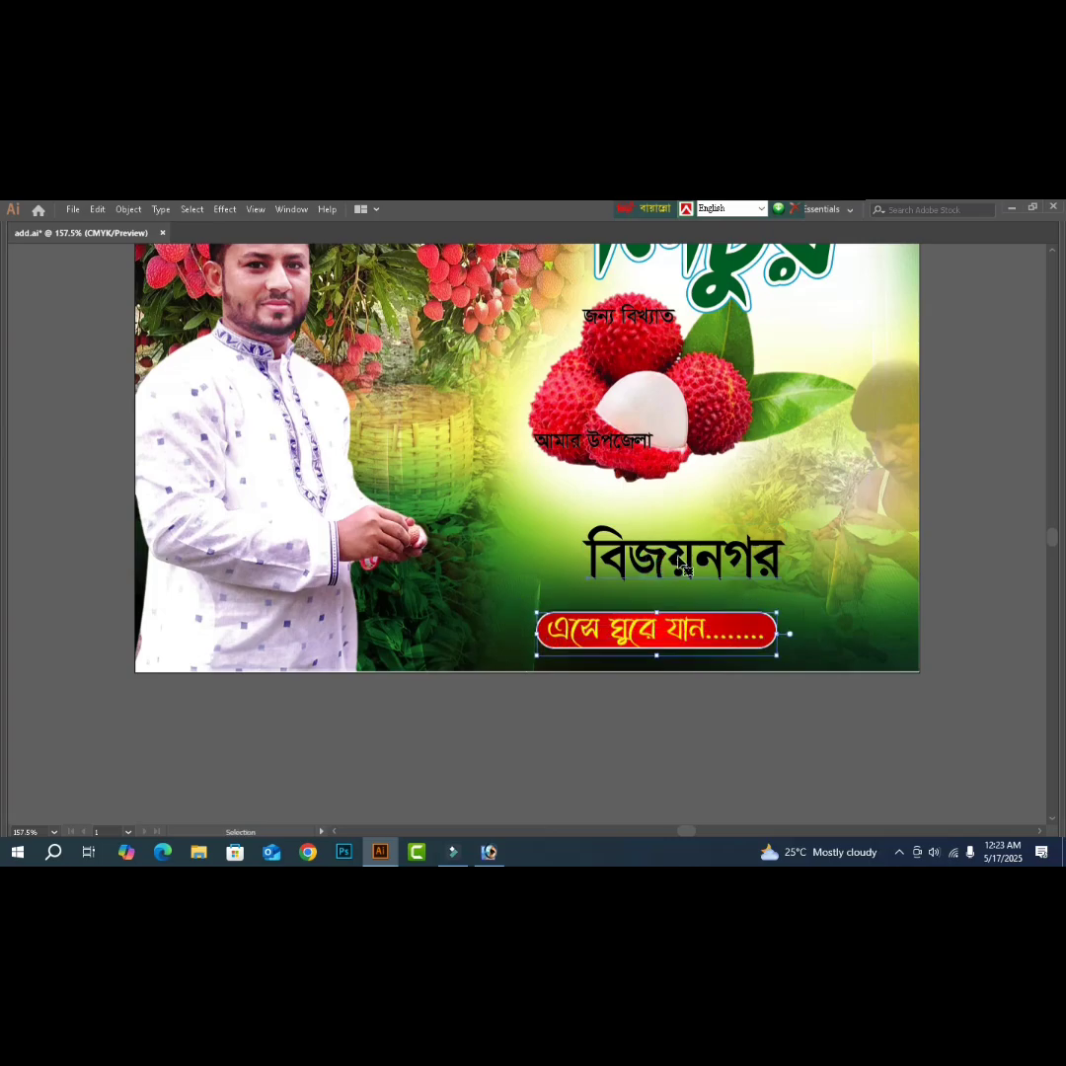
left_click_drag(678, 559, 627, 577)
left_click_drag(740, 568, 760, 571)
- Set the বিজয়নগর text in the FN Ahasan Nihasha Bijoy52 font and stretch it wider than the red label
key("Tab")
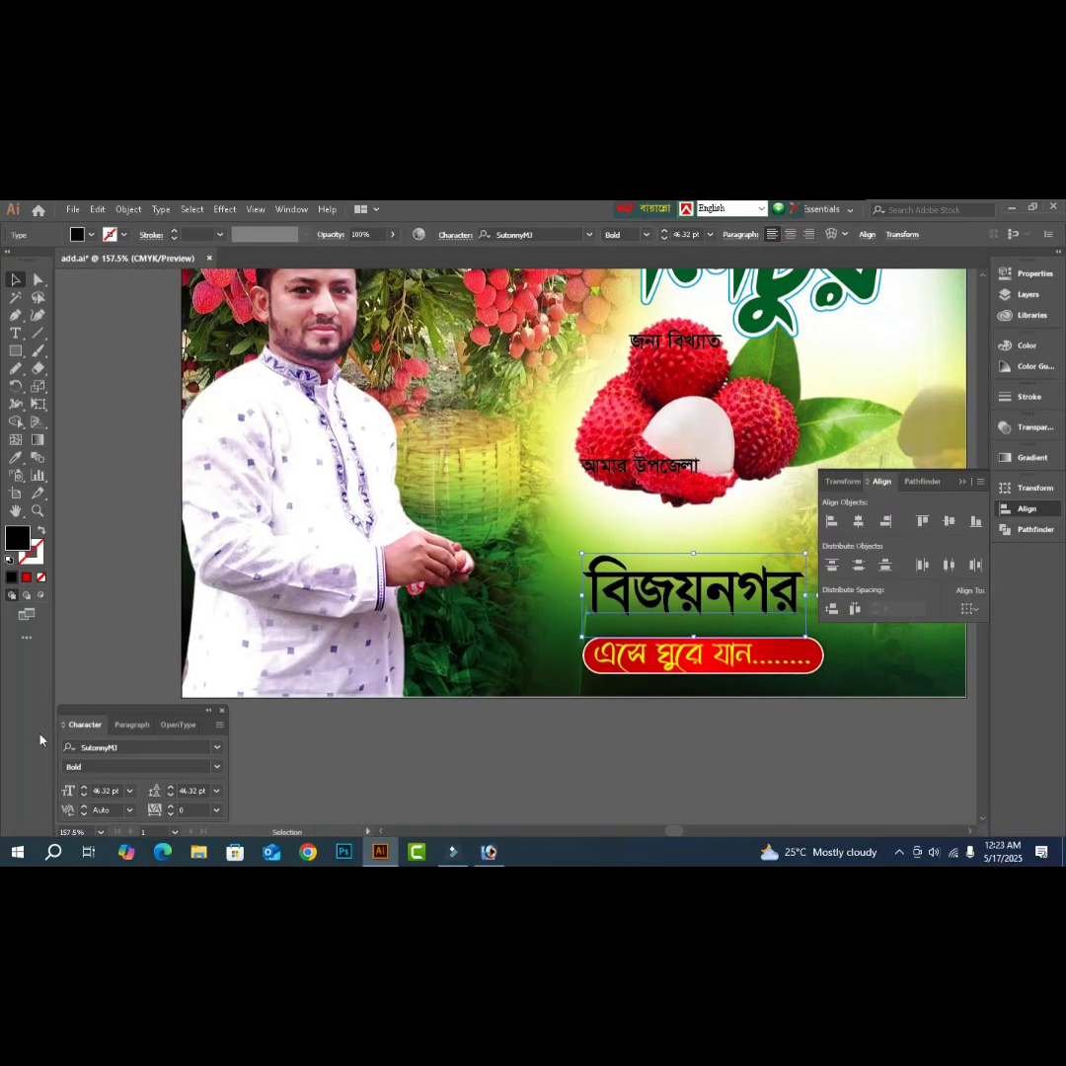
left_click(128, 747)
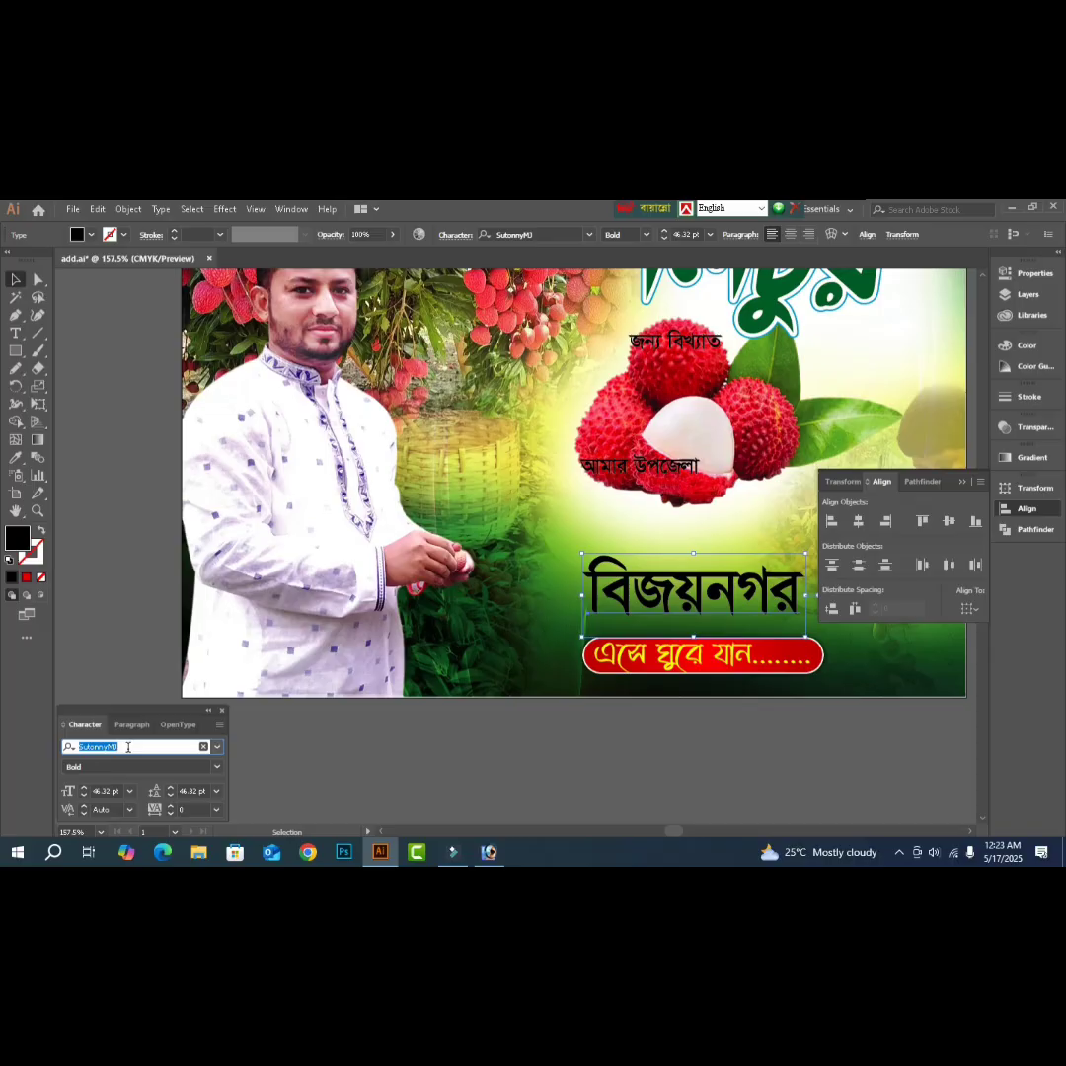
type("fn")
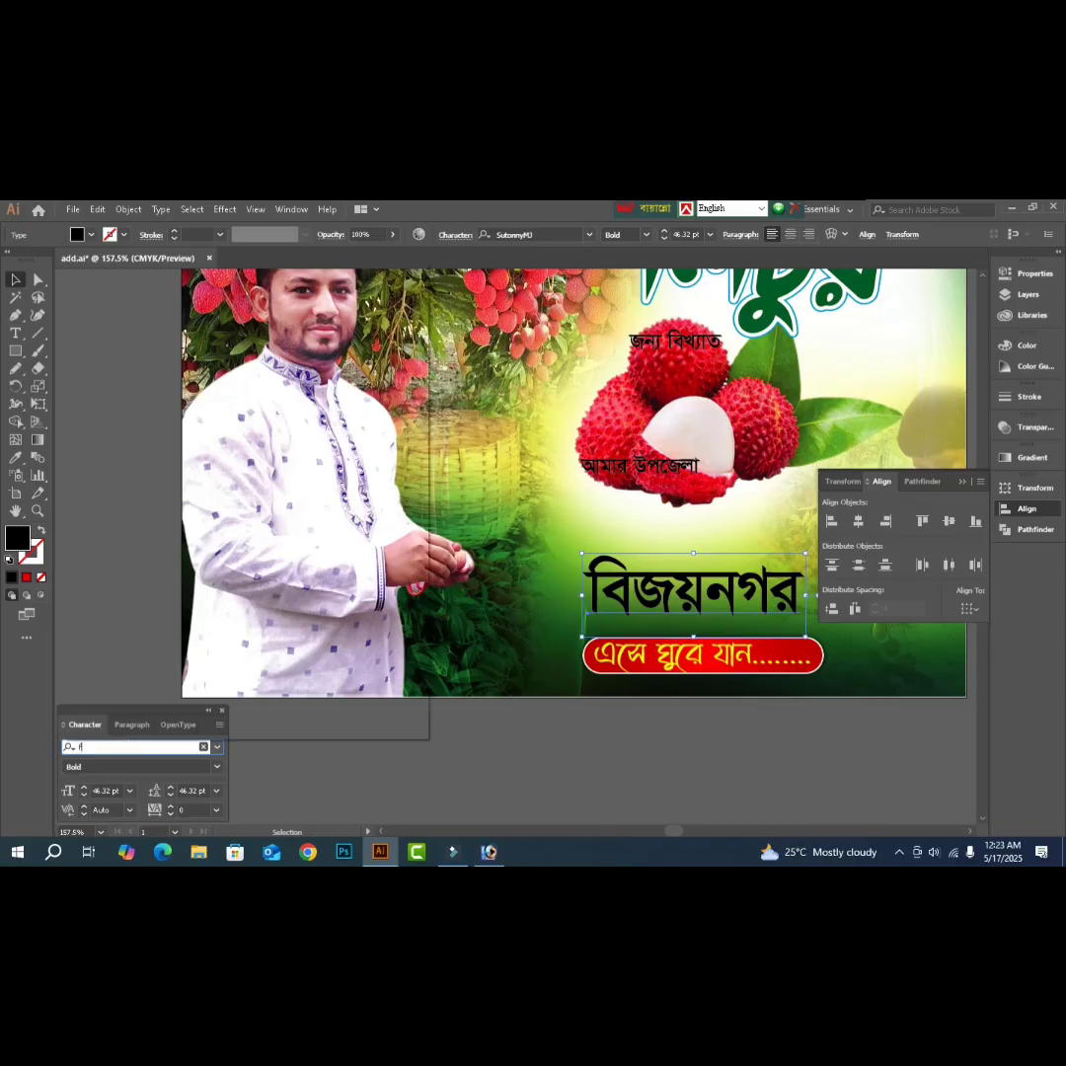
key("Down")
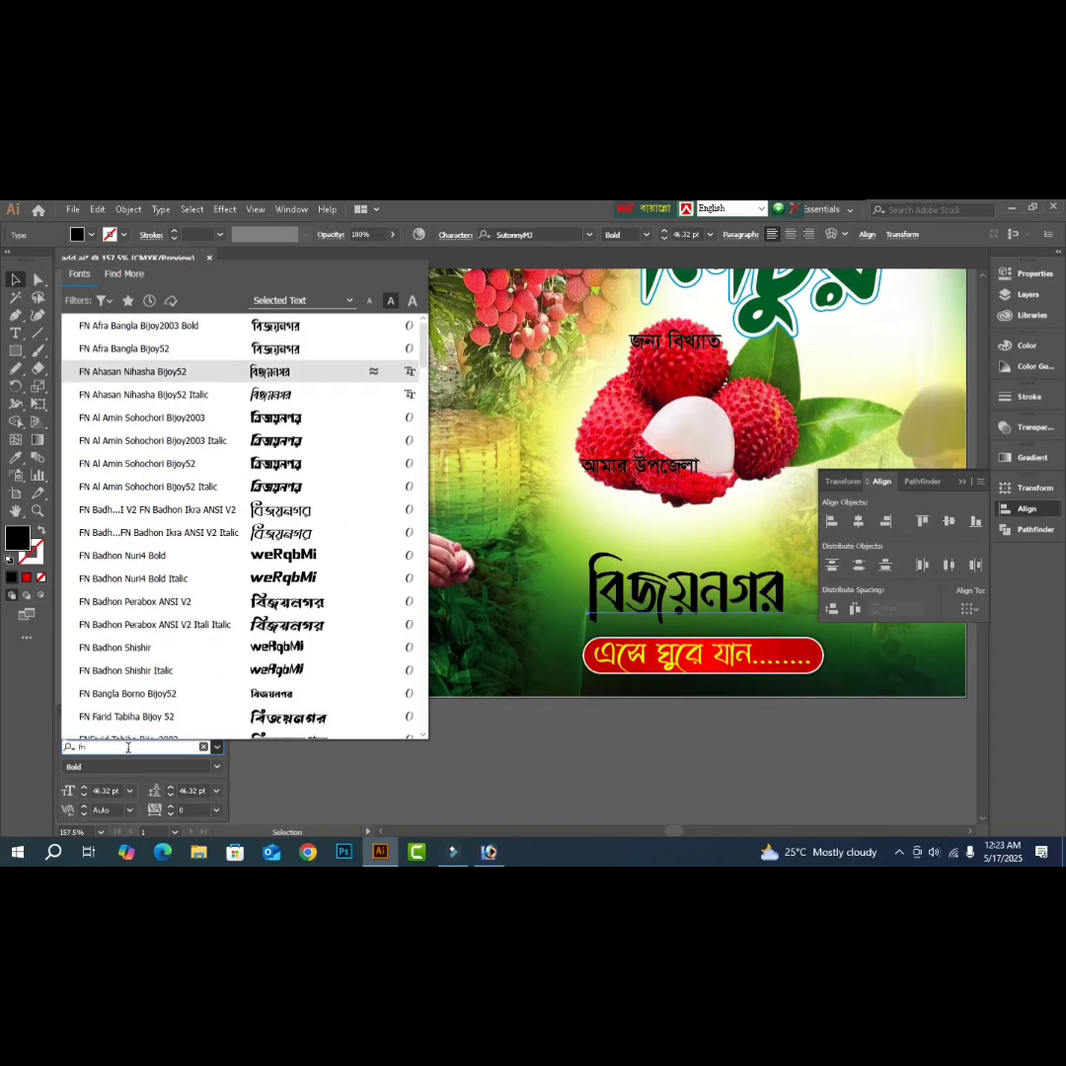
key("Return")
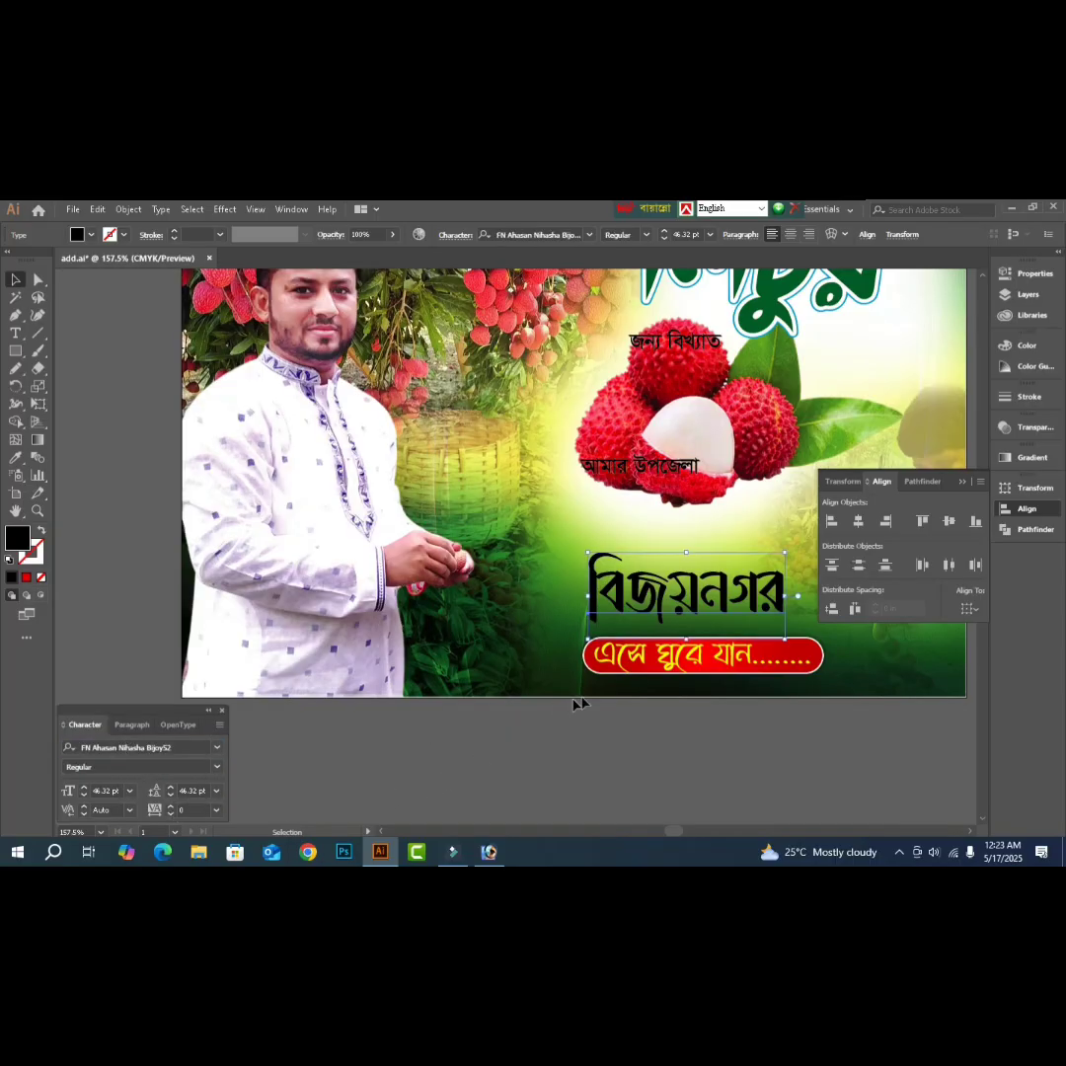
key("Tab")
left_click_drag(739, 572, 776, 573)
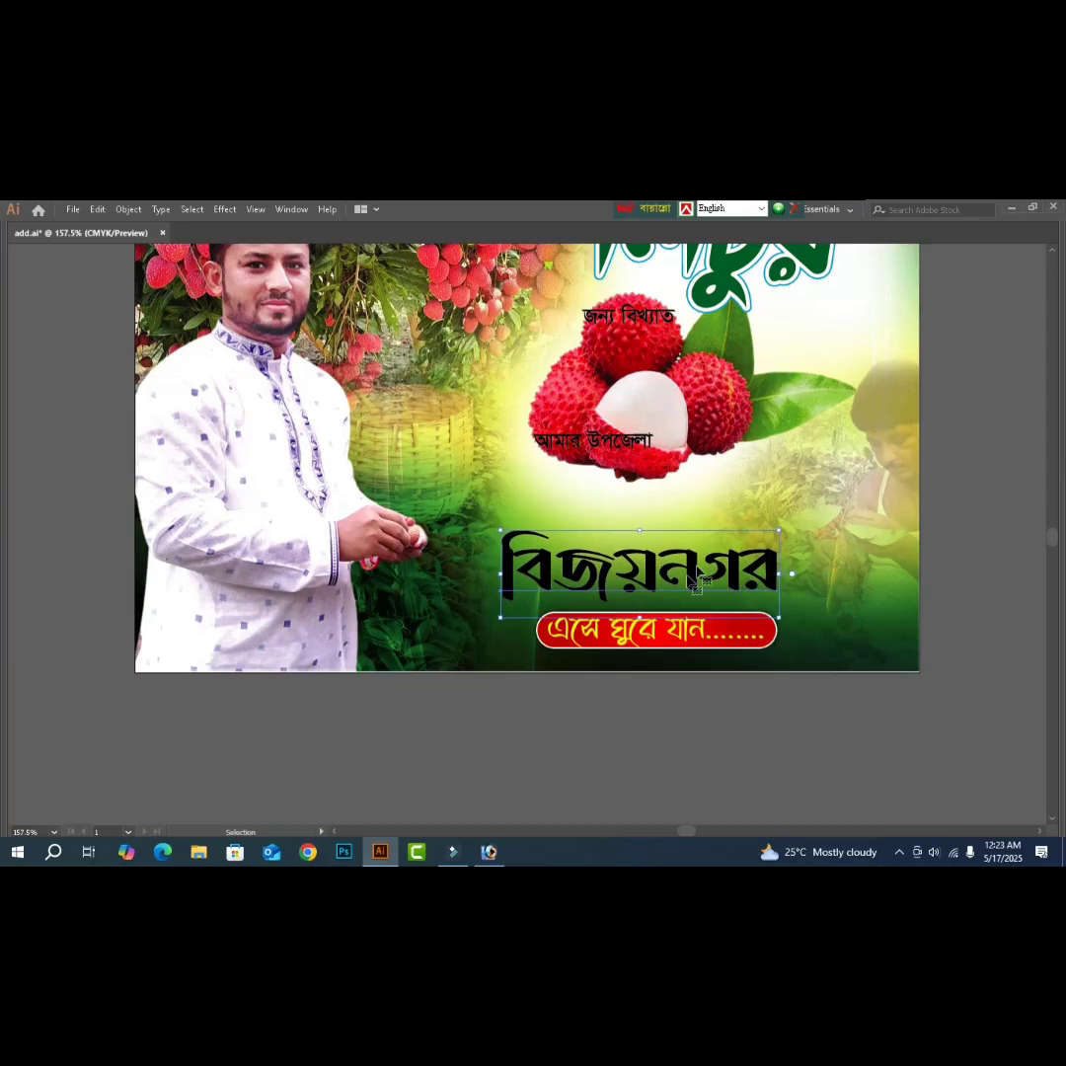
- Move the আমার উপজেলা text down to directly above the বিজয়নগর text
left_click_drag(605, 447, 694, 533)
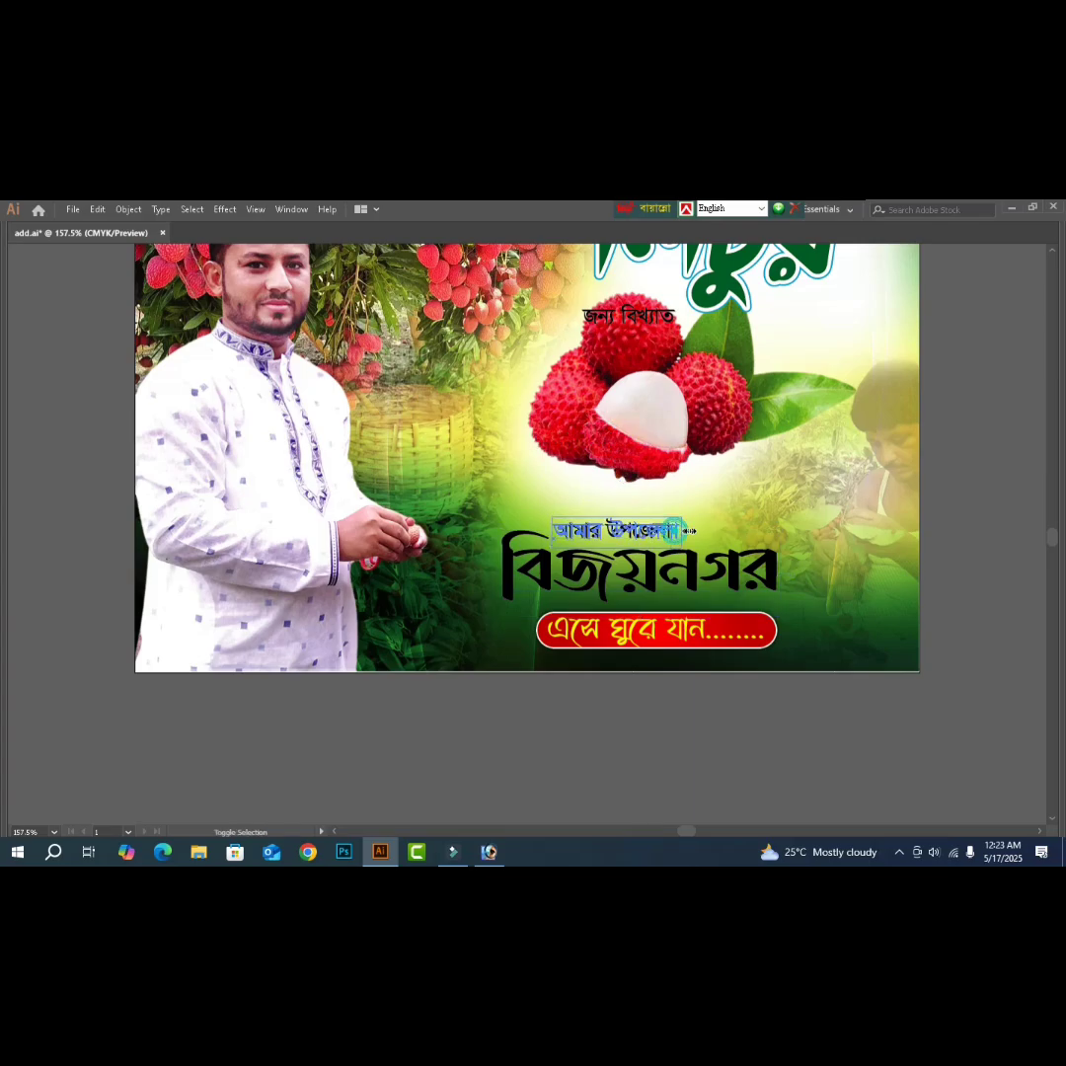
left_click(770, 506)
scroll(726, 461, "up", 2)
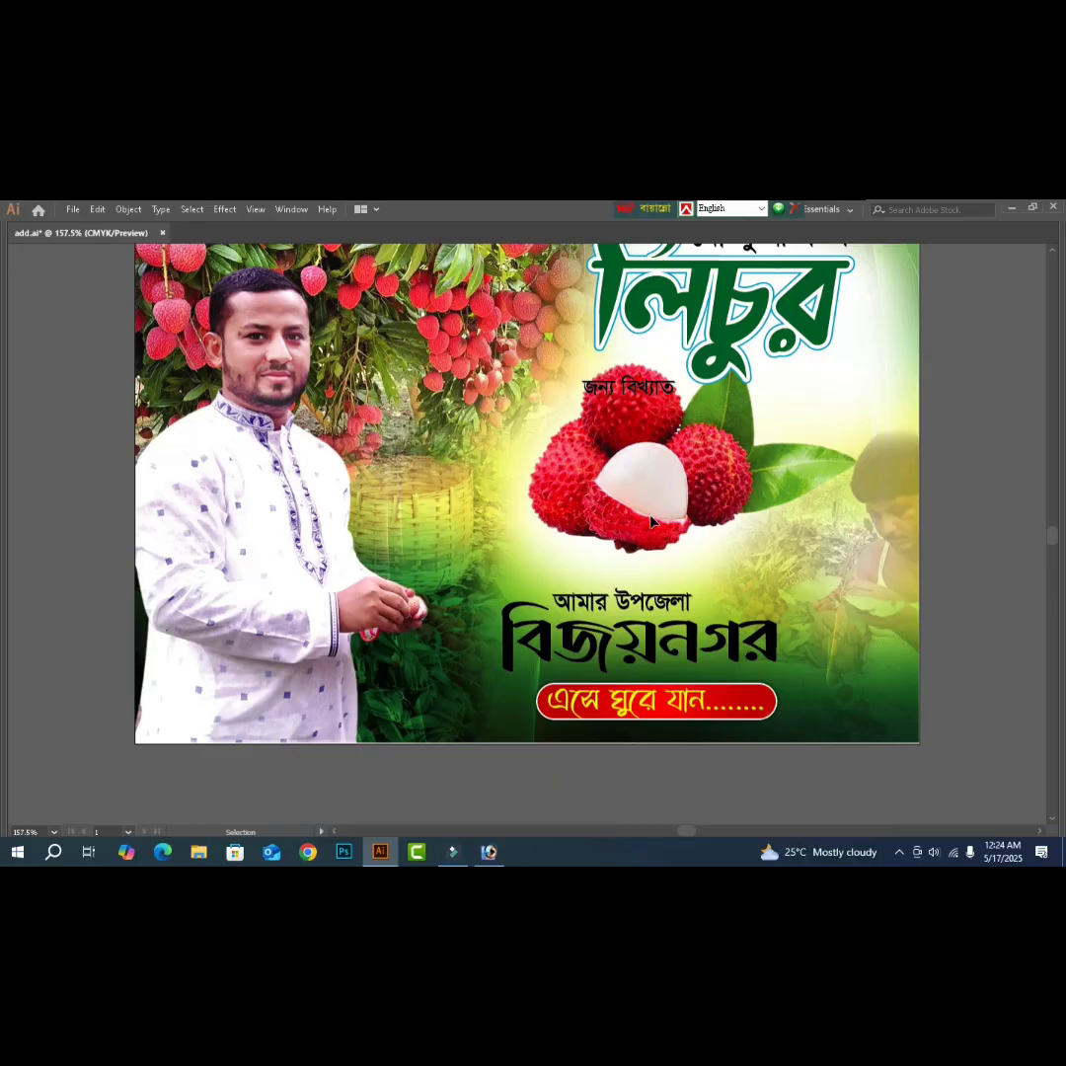
- Switch to add.psd in Photoshop, scale the Layer 5 lychee cluster to 78%, and nudge it slightly up and left
key("alt+Tab")
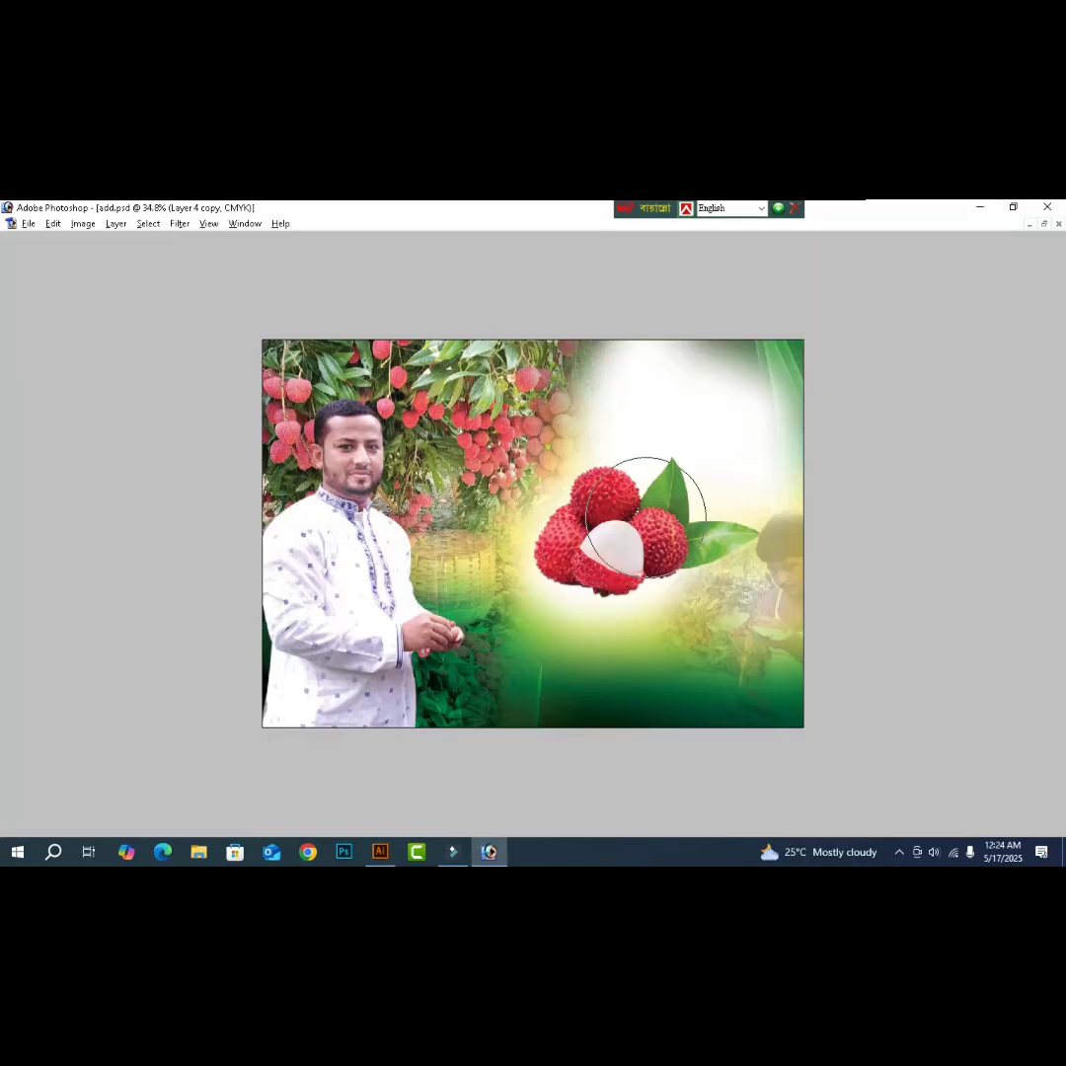
left_click(639, 544)
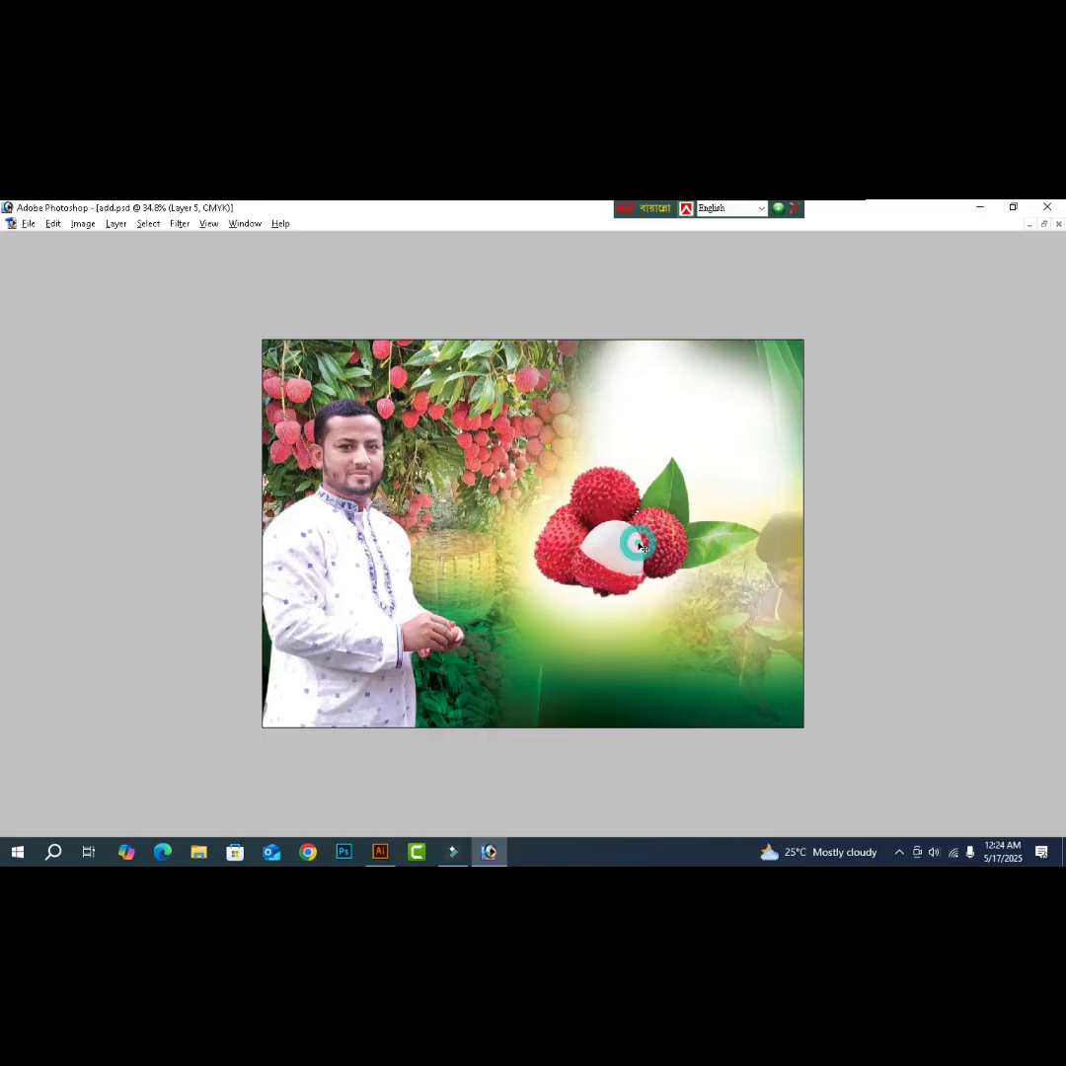
key("Tab")
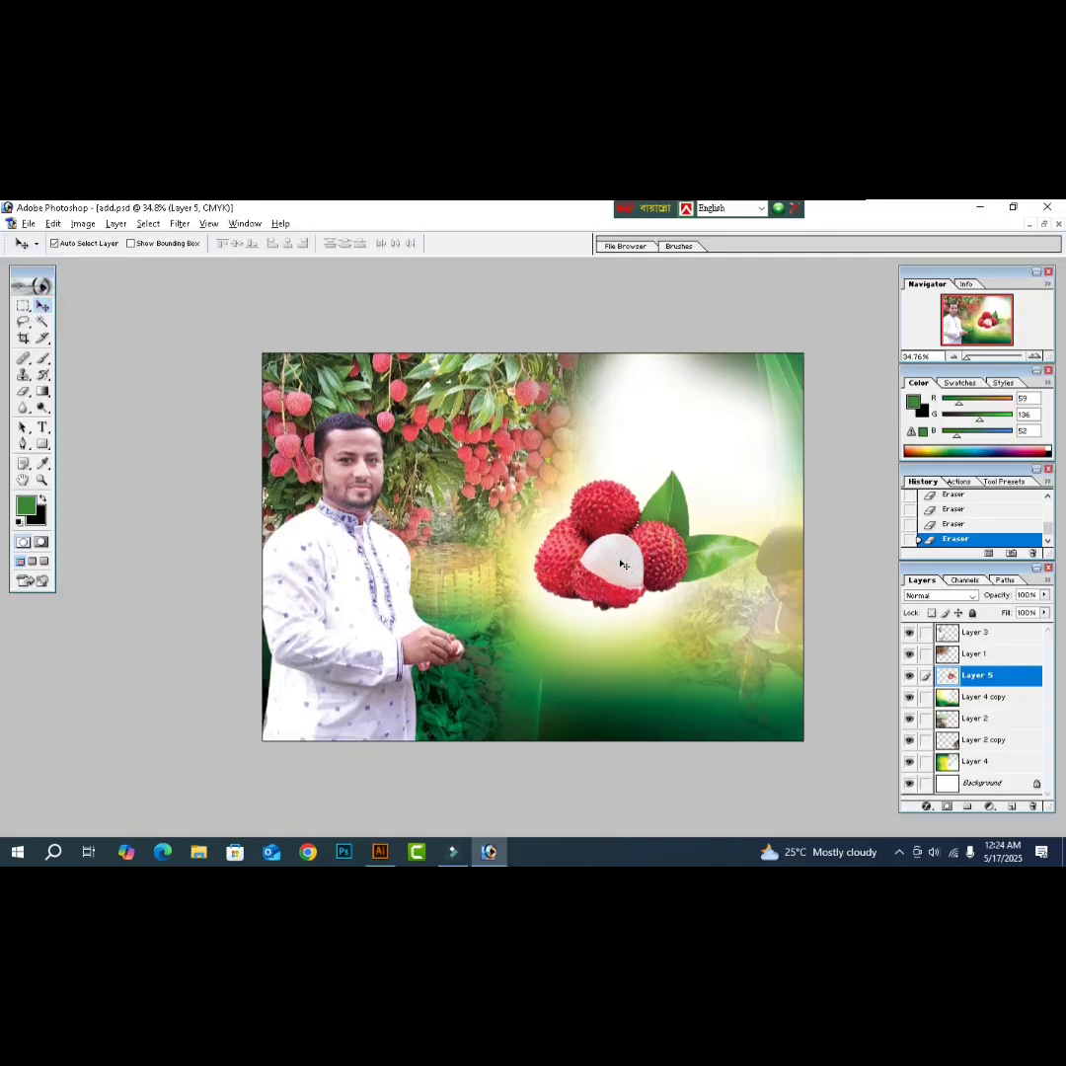
key("ctrl+t")
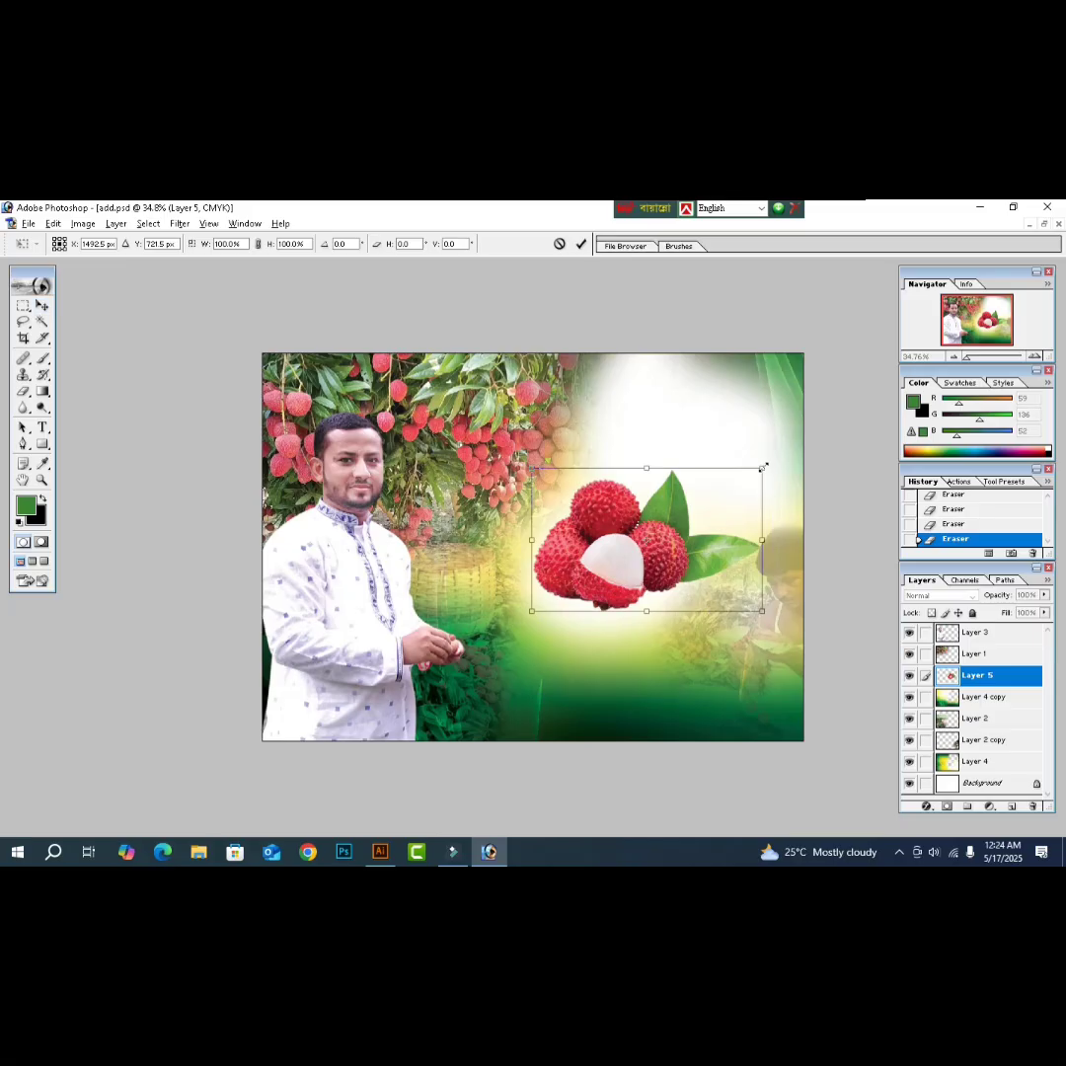
left_click_drag(763, 467, 736, 480)
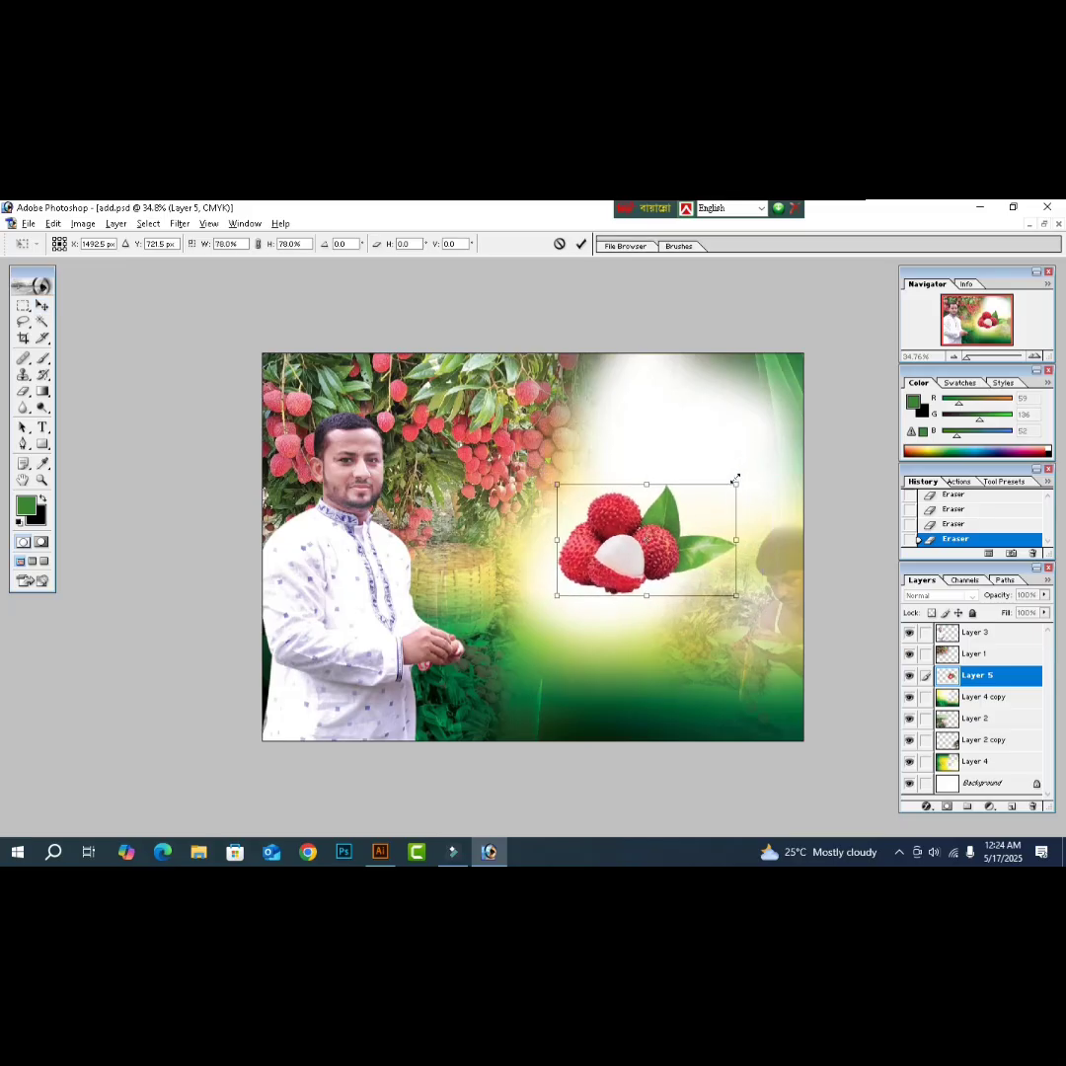
key("Up")
key("Up")
key("Up")
key("Up")
key("Left")
key("Left")
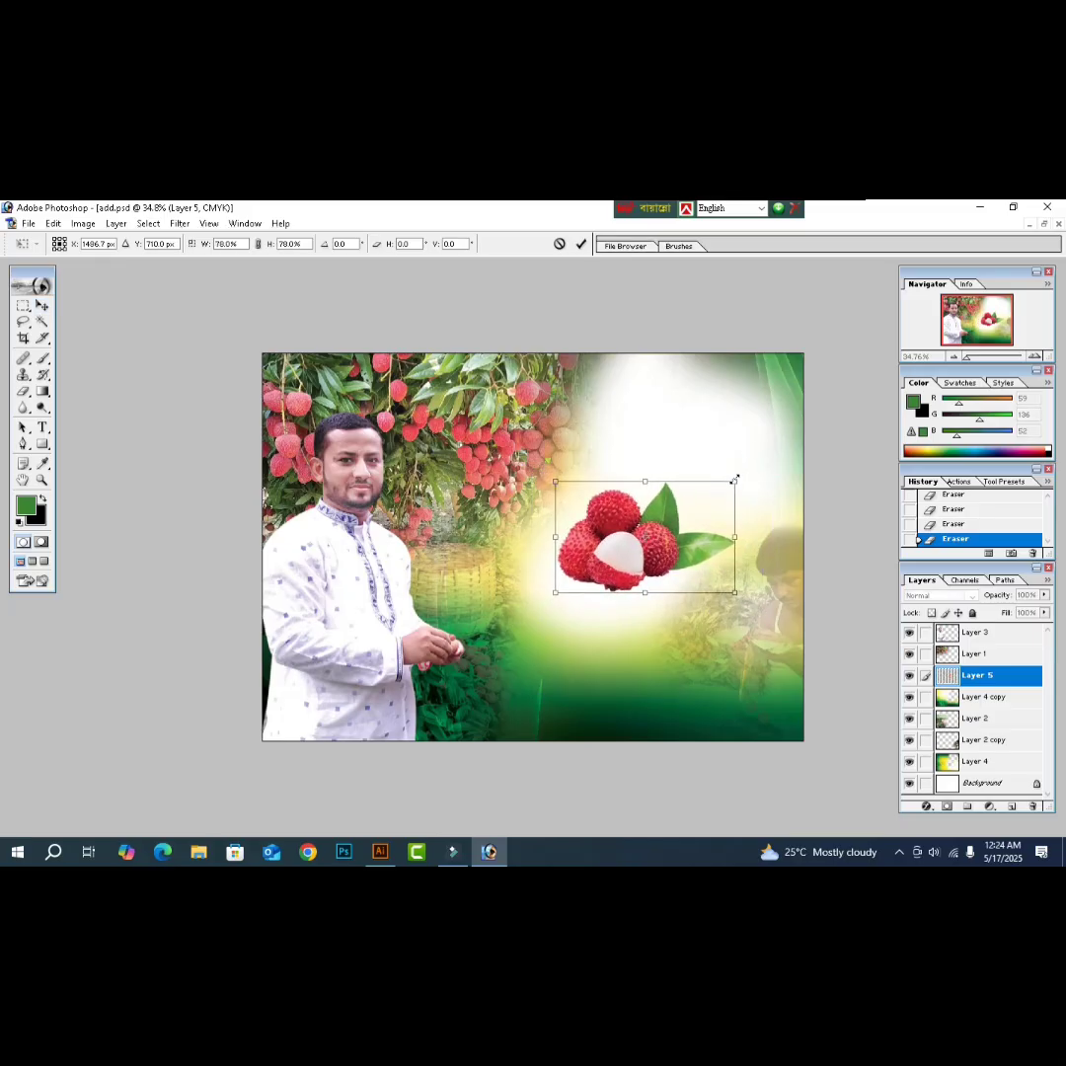
key("Up")
key("Return")
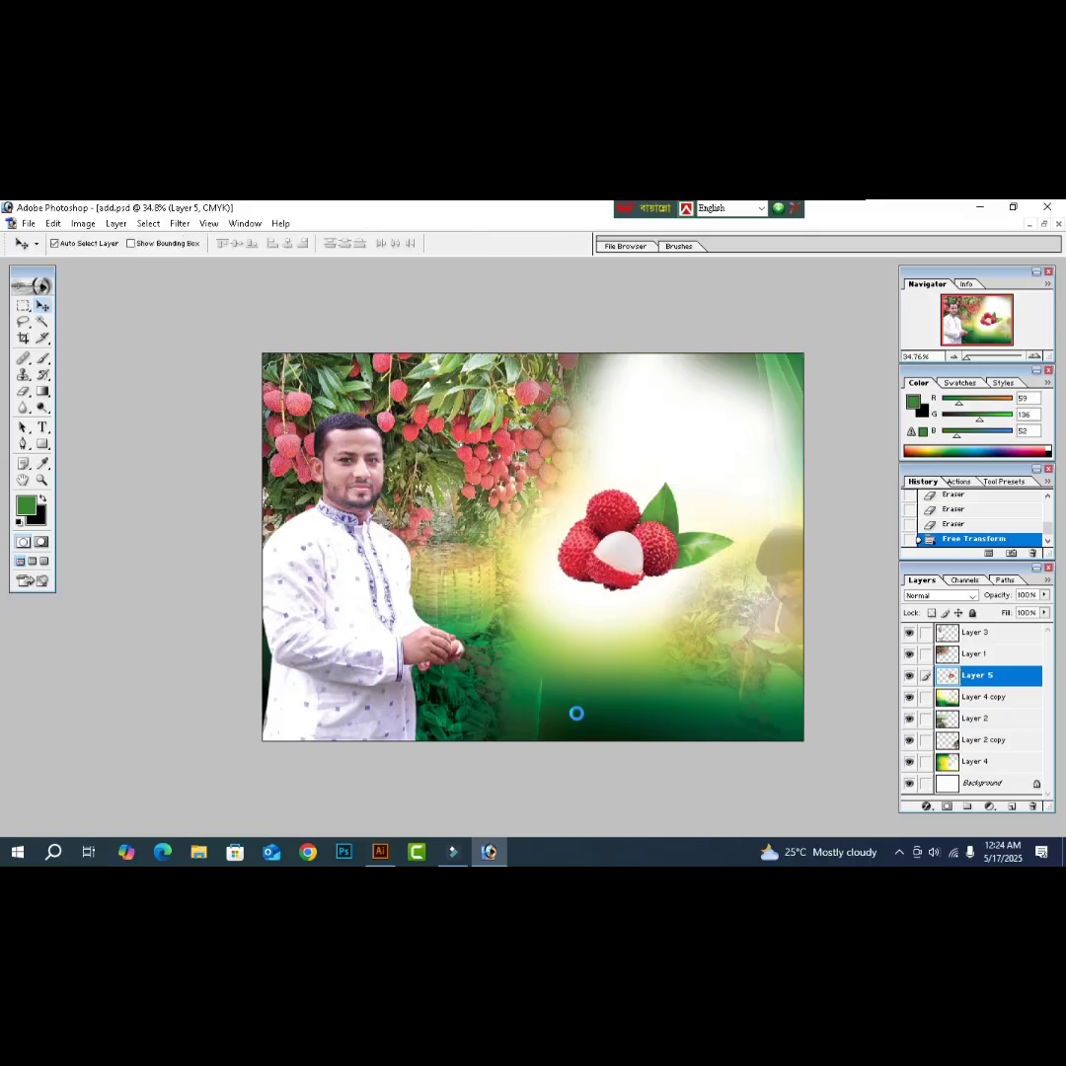
- Save add.psd, switch to Illustrator, and update the modified linked photo to bring in the smaller lychee cluster
key("alt+Tab")
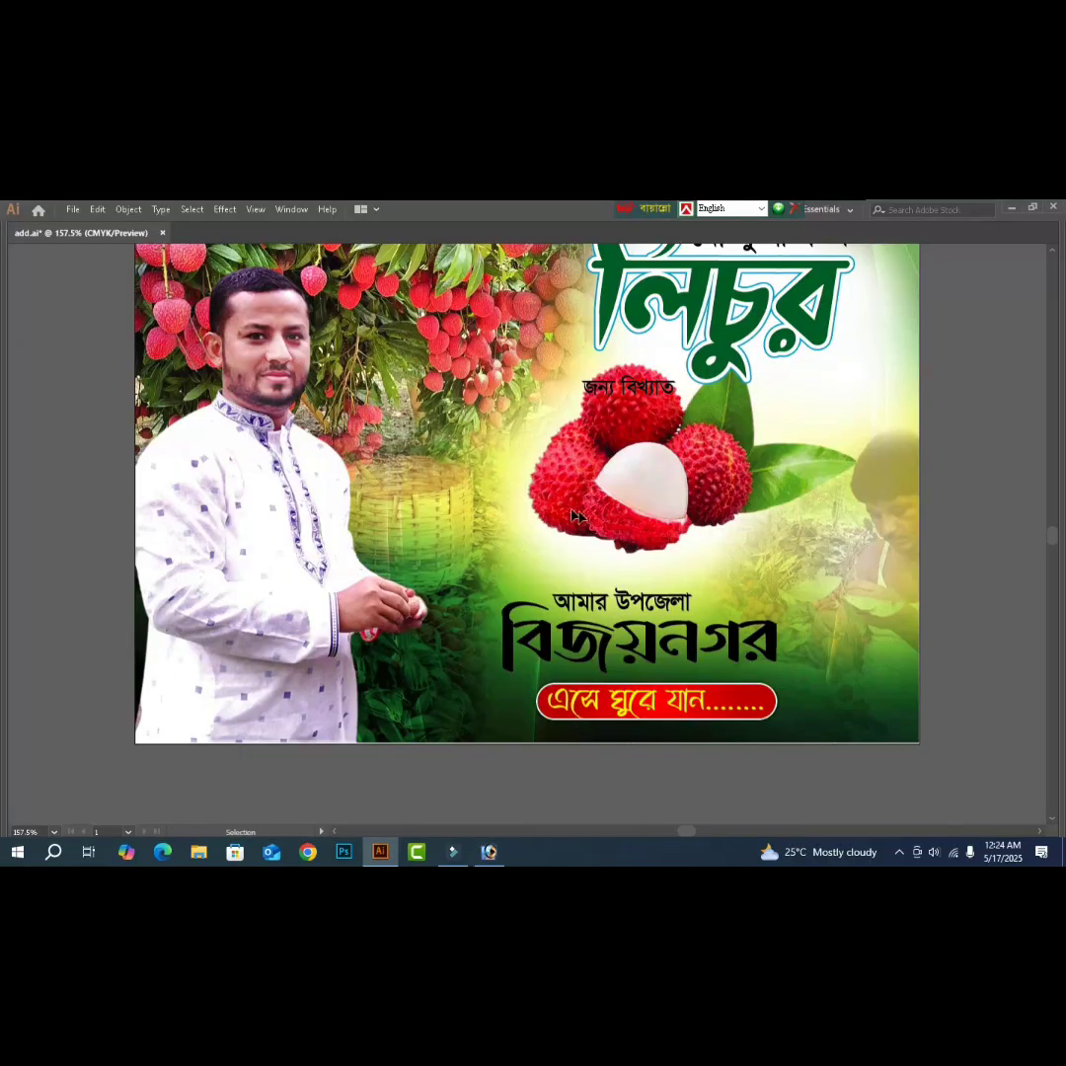
left_click(616, 548)
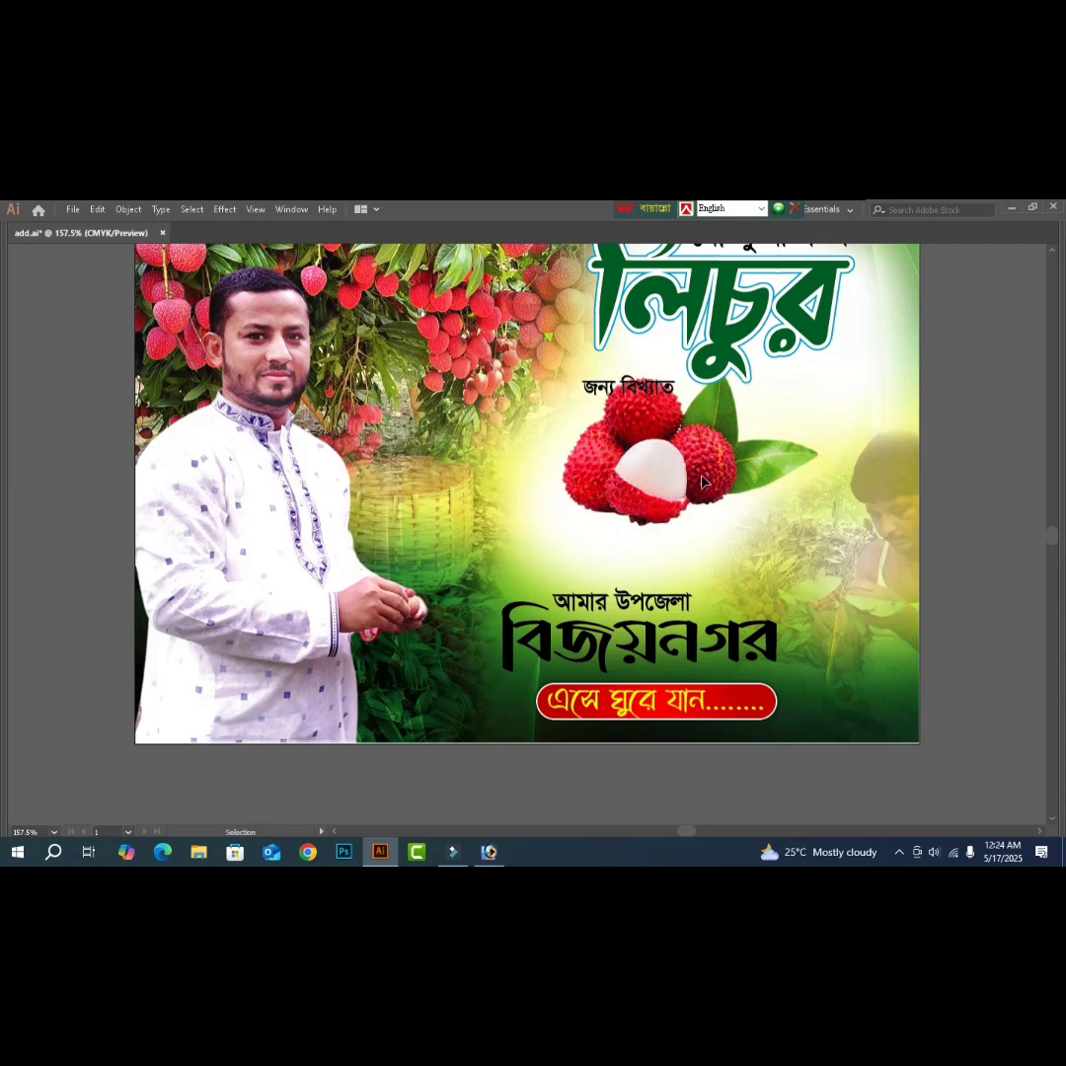
- Move the lychee cluster slightly lower in add.psd, save it, and update the linked photo in Illustrator
key("alt+Tab")
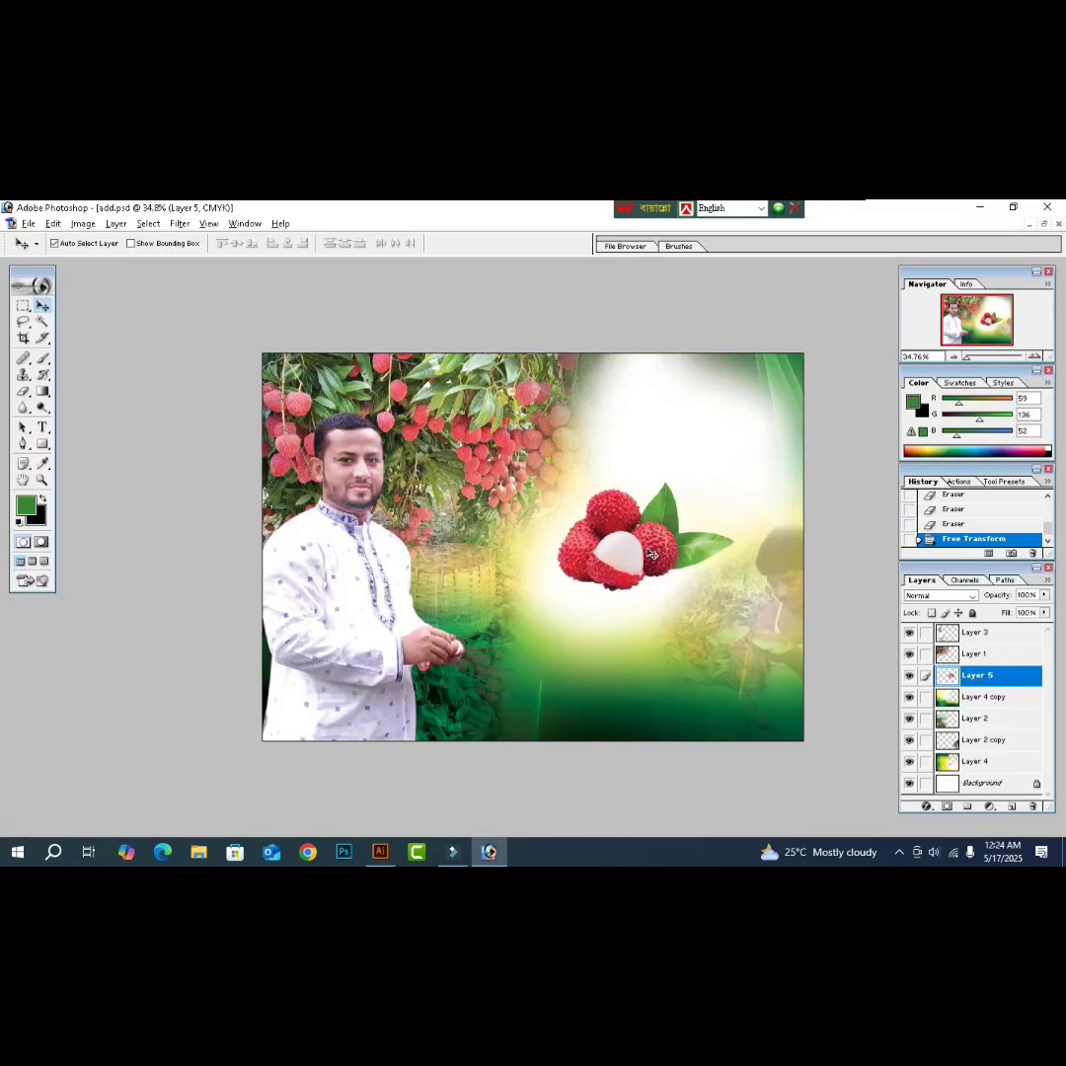
left_click_drag(642, 555, 643, 569)
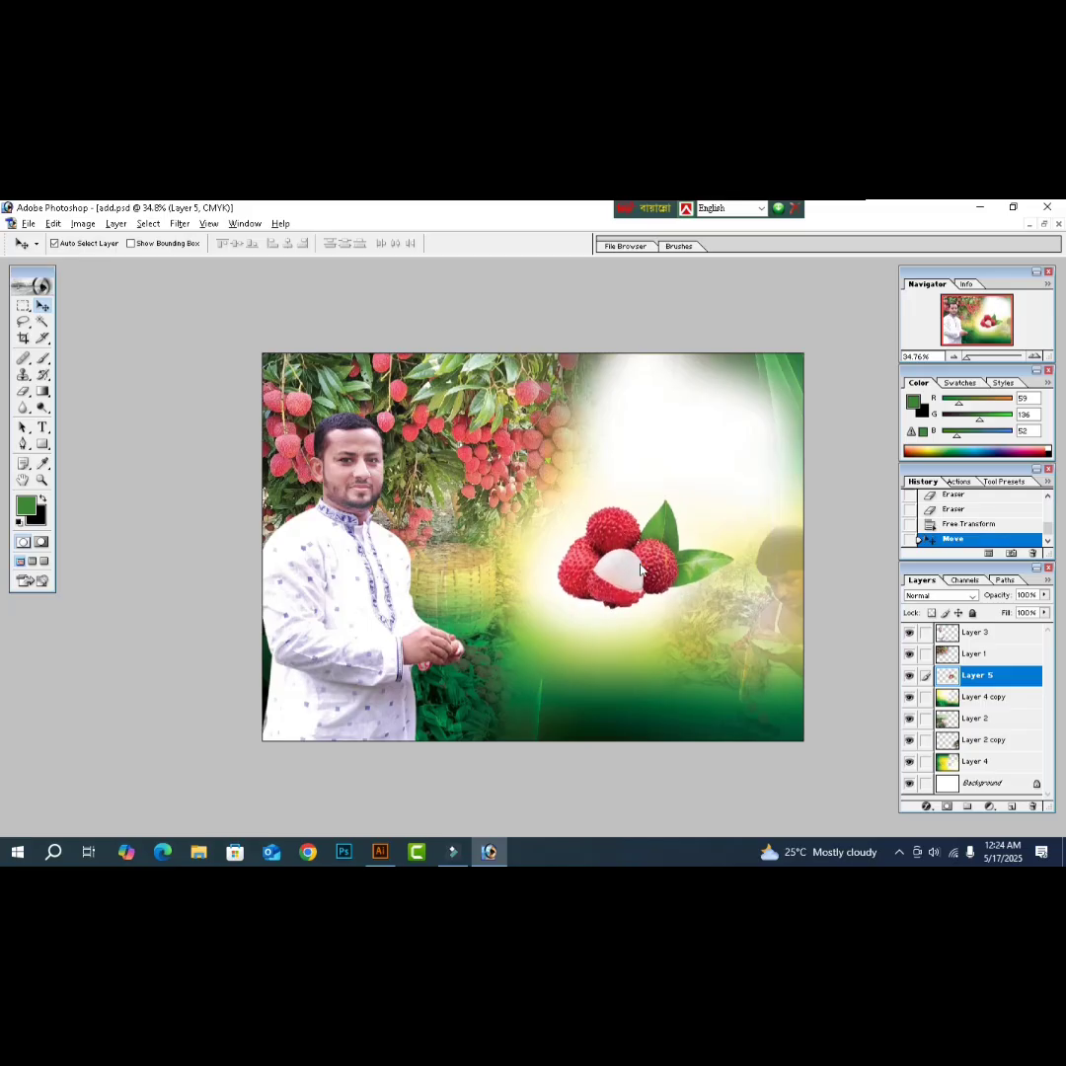
key("alt+Tab")
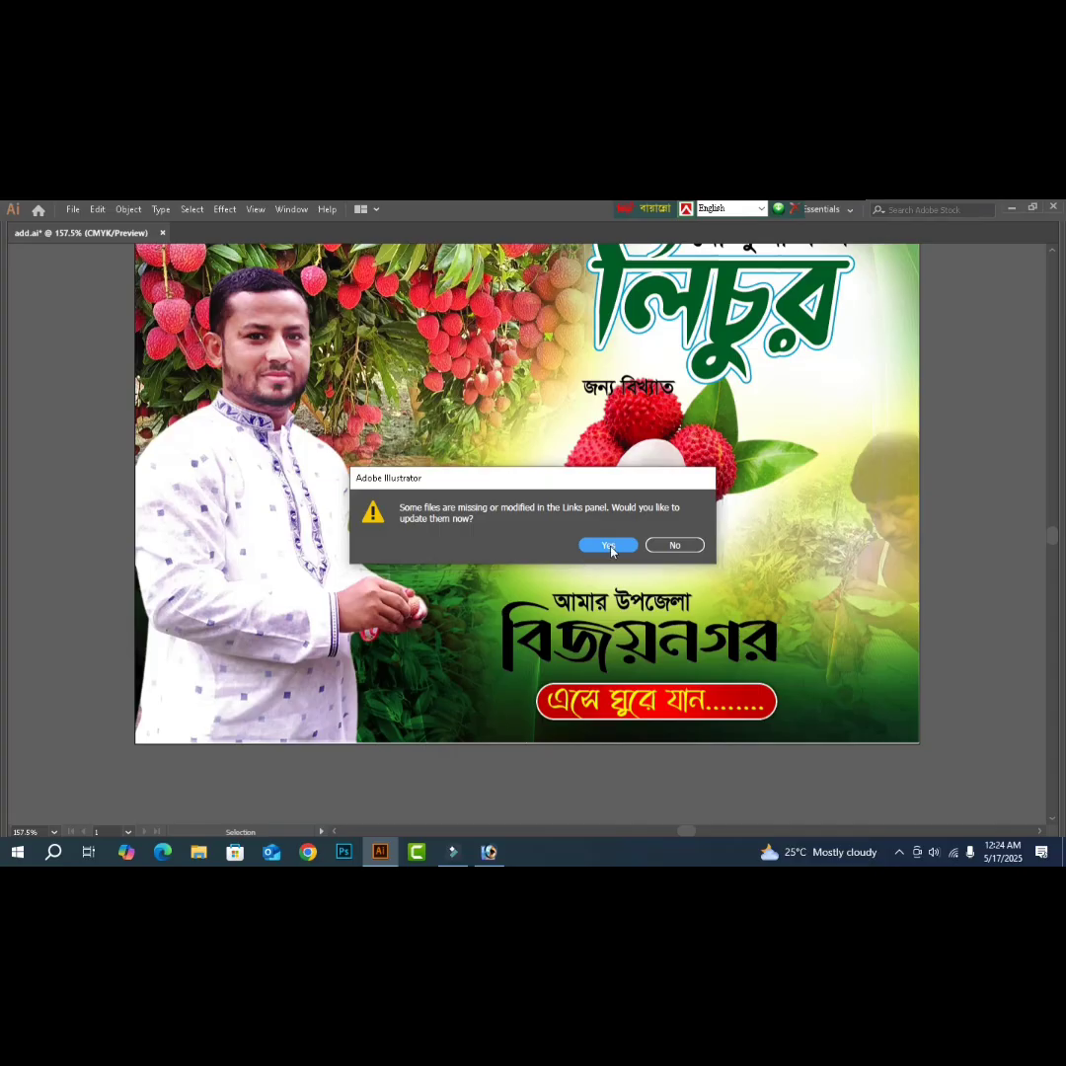
left_click(610, 546)
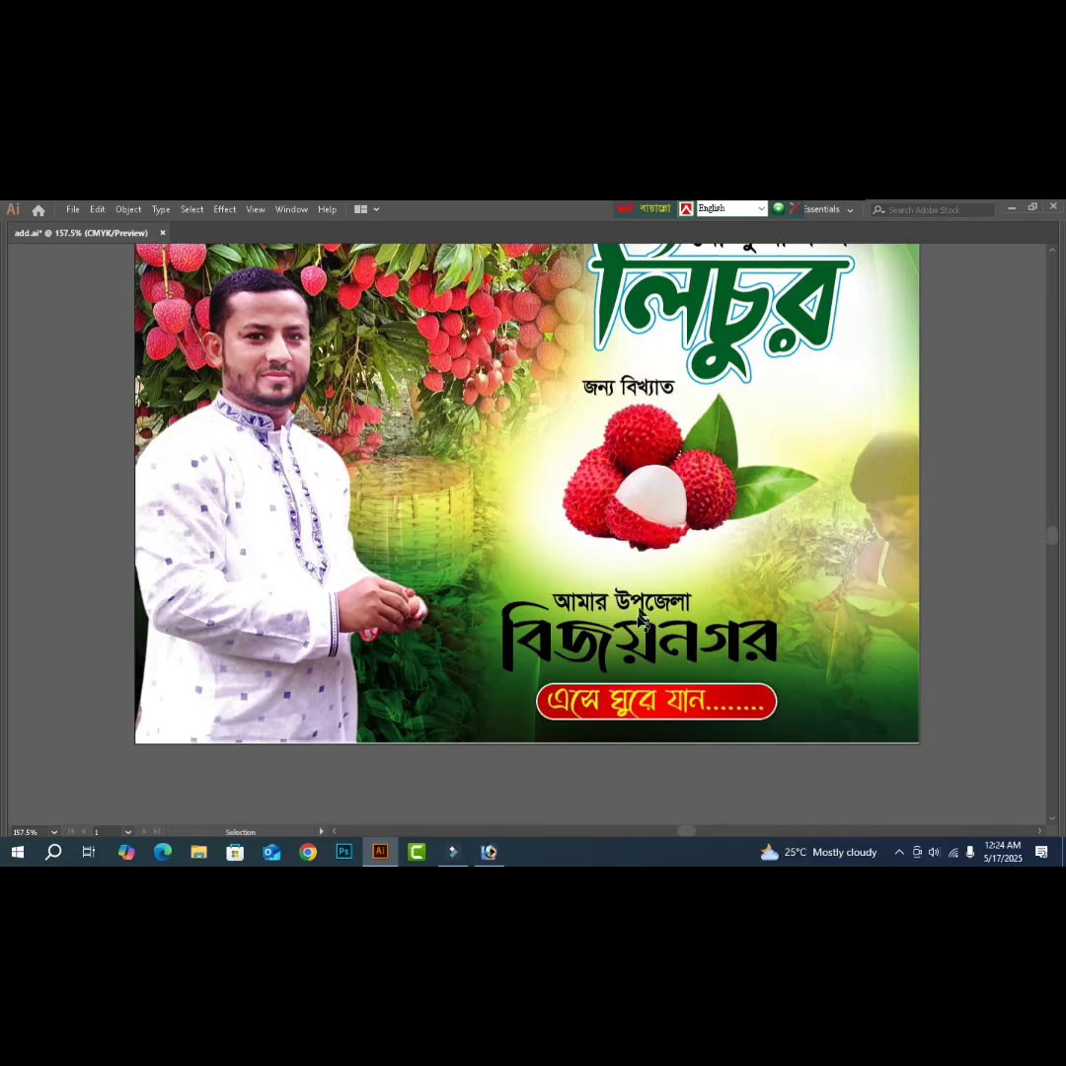
- Enlarge the আমার উপজেলা text and place it centred above বিজয়নগর
left_click_drag(627, 603, 725, 618)
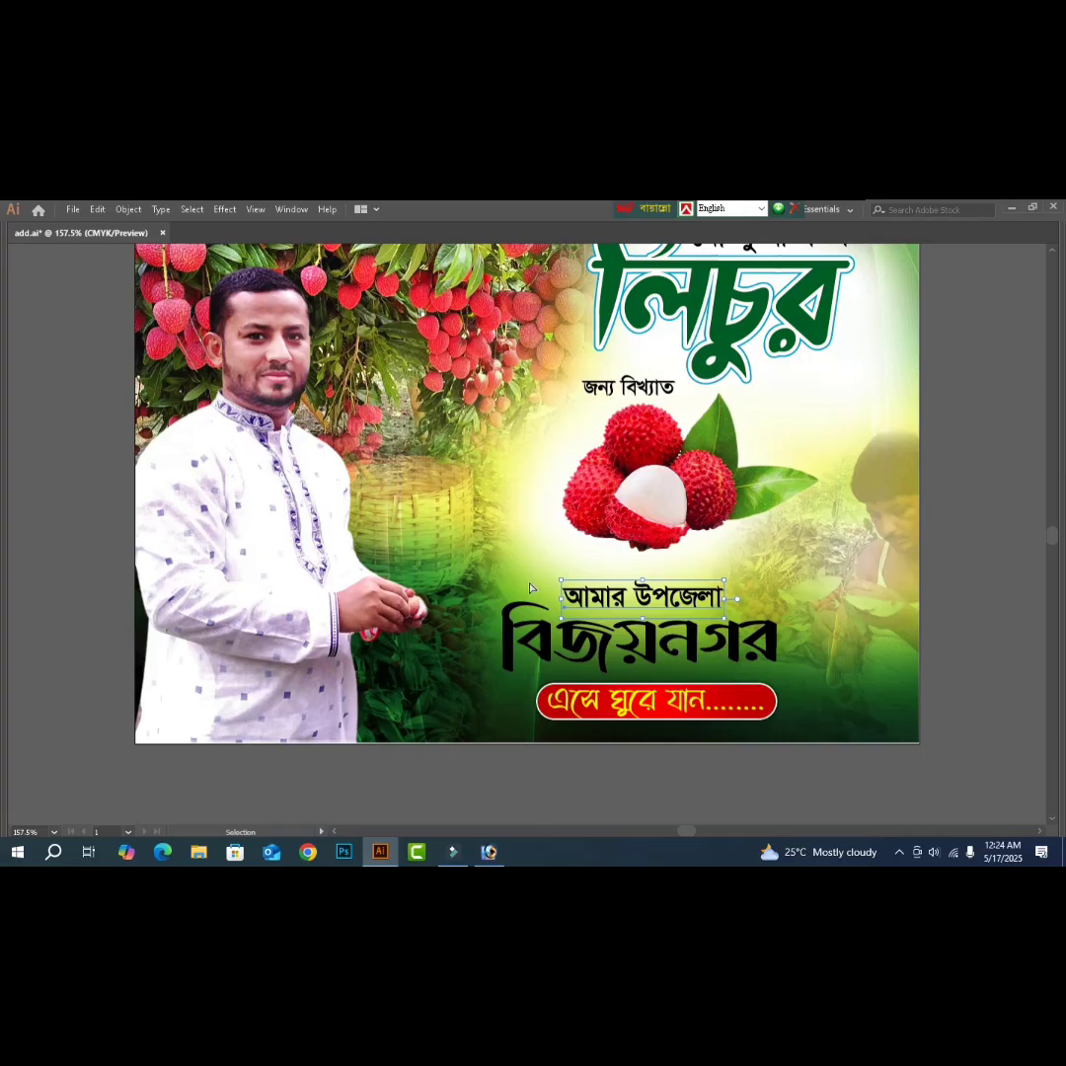
- Open ll.psd from the lico folder on the Desktop, accepting the import options
key("ctrl+o")
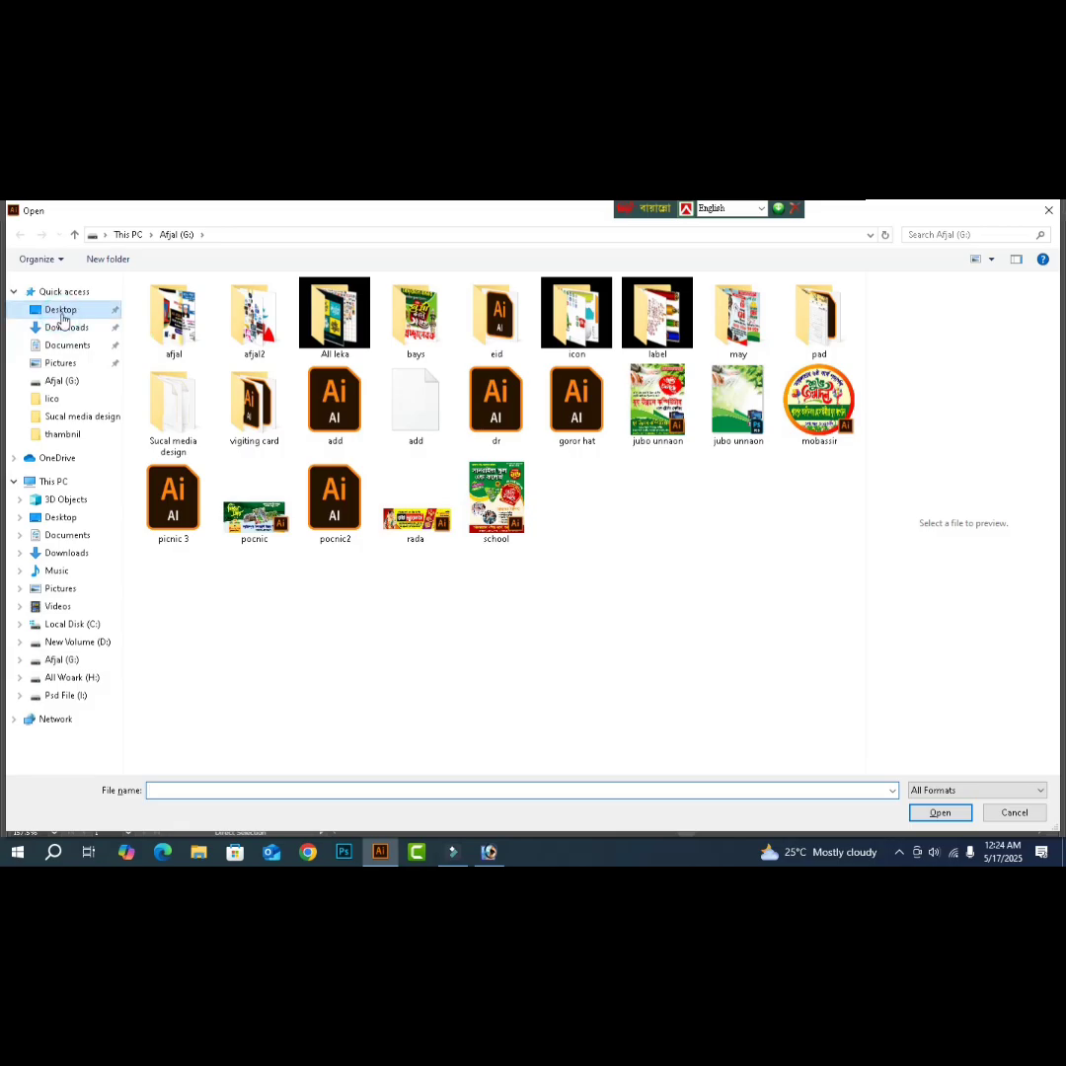
left_click(61, 311)
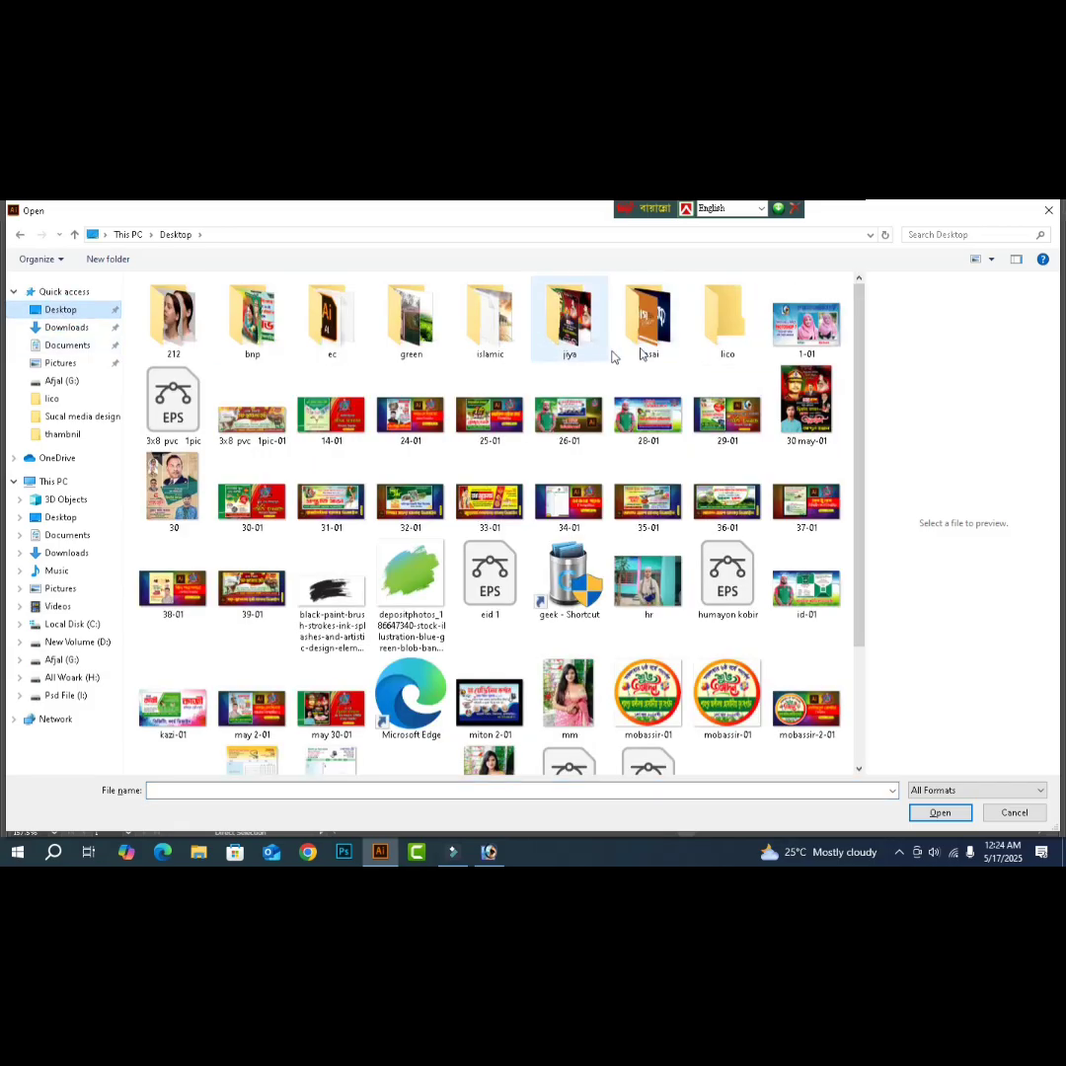
double_click(726, 345)
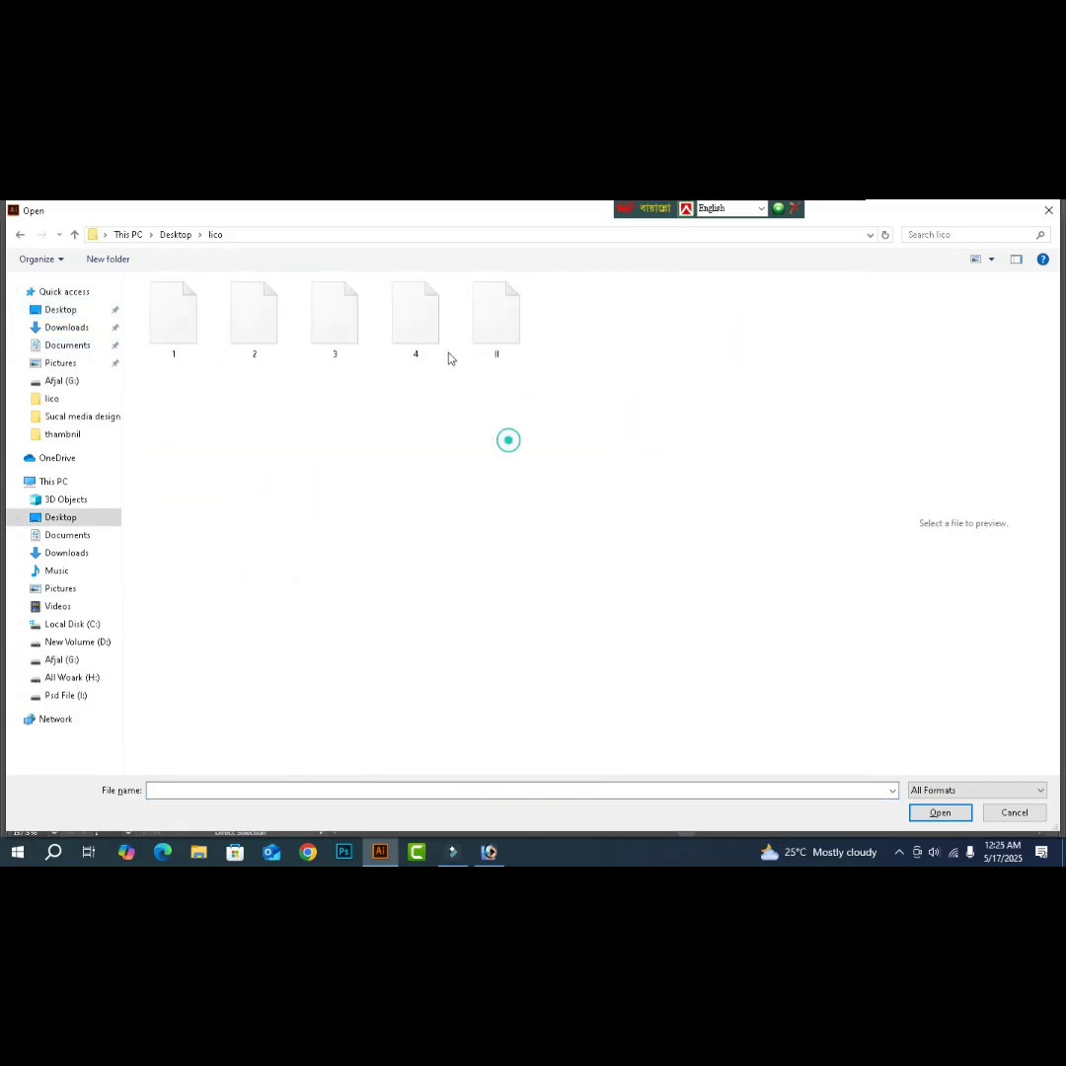
left_click(507, 329)
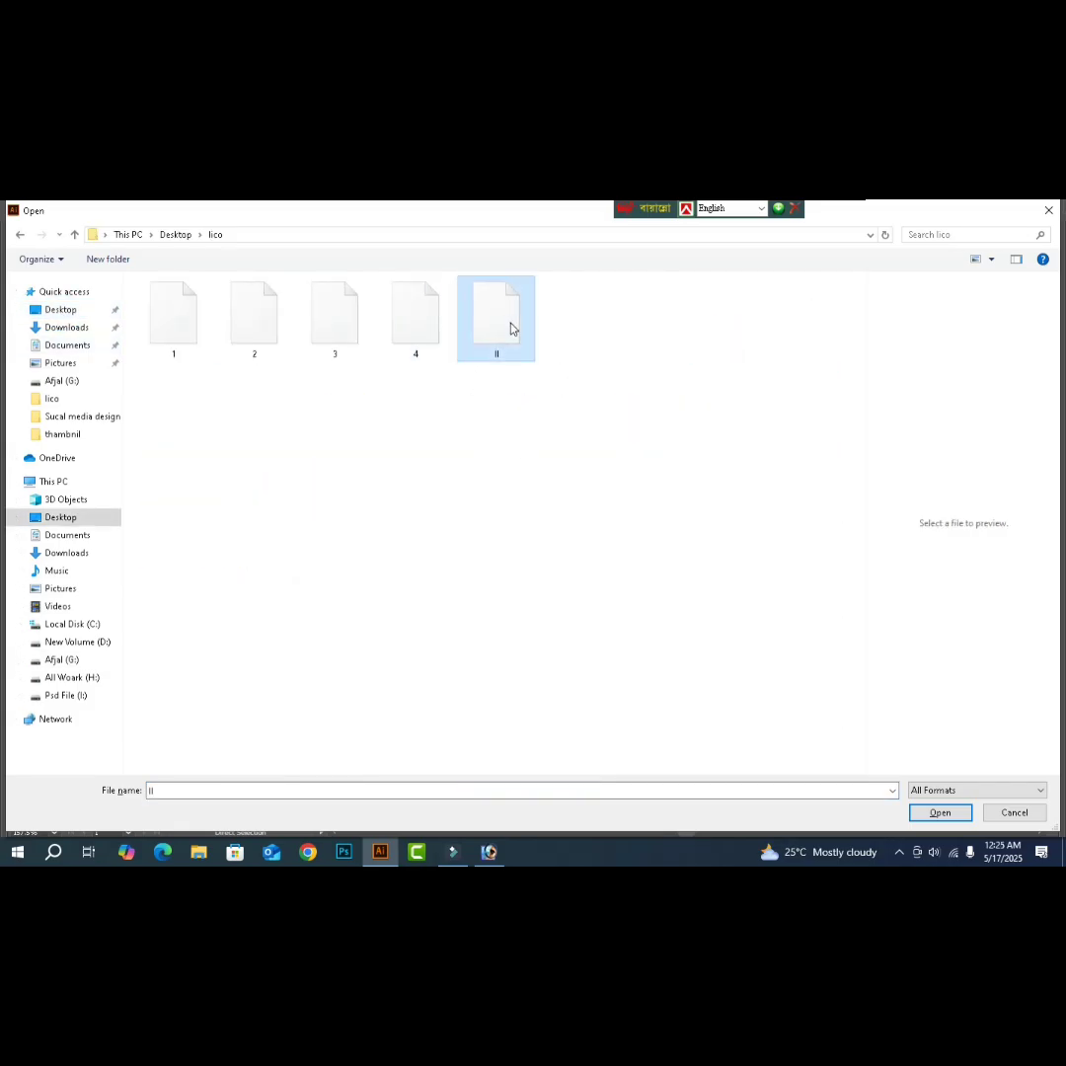
left_click(940, 812)
key("Return")
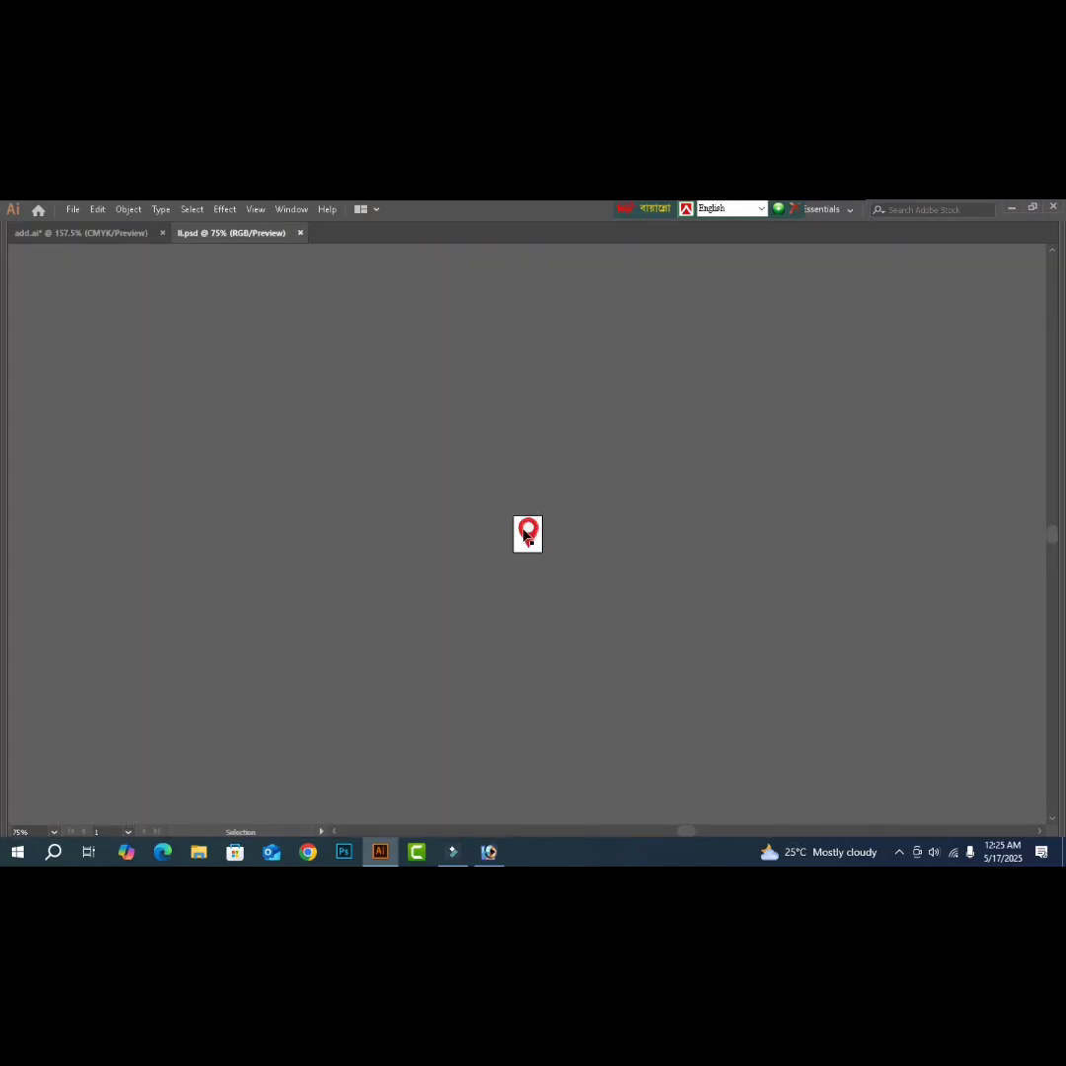
- Cut the red location pin out of ll.psd, close that file without saving, and paste the pin into add.ai
left_click_drag(535, 542, 653, 542)
key("Delete")
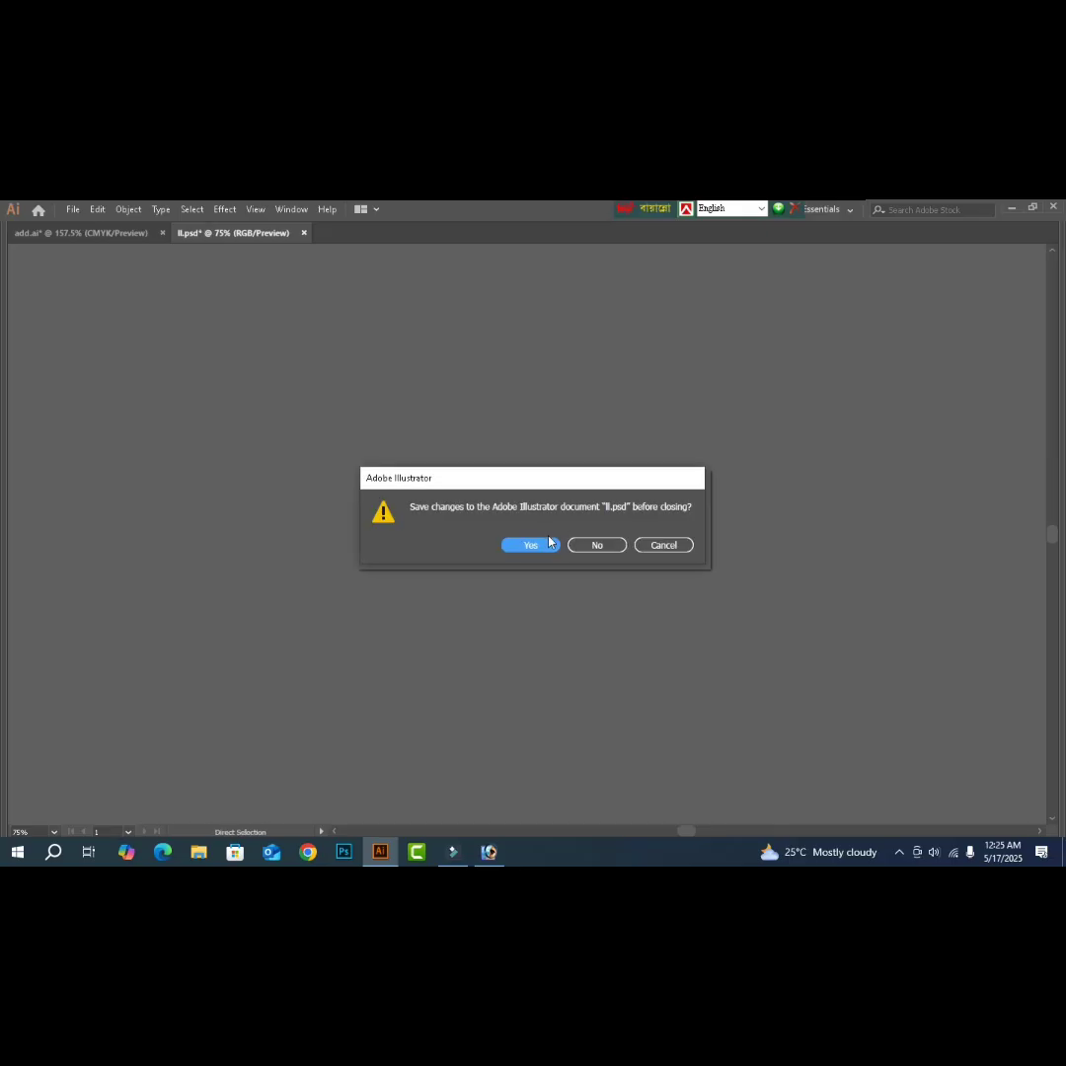
left_click(602, 545)
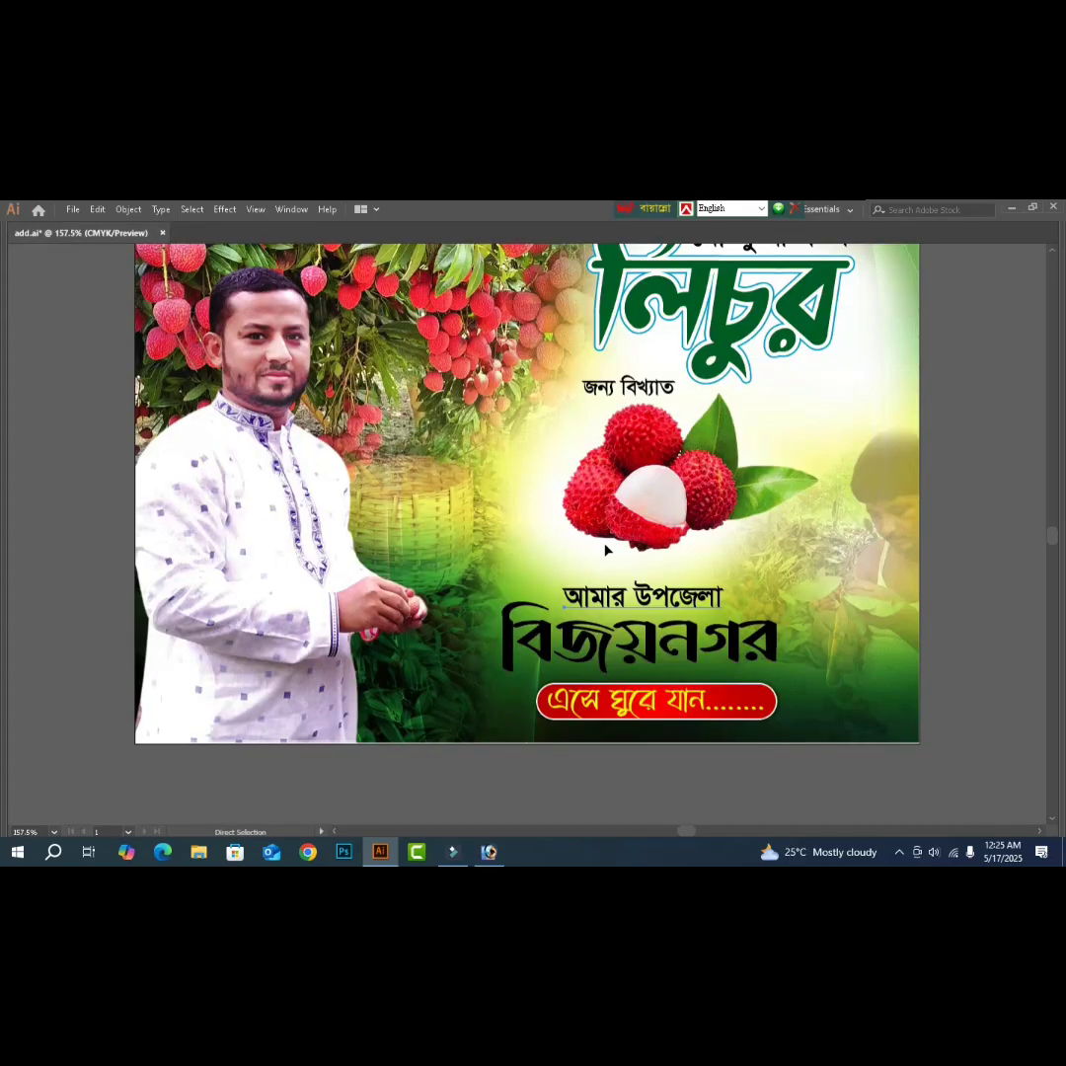
key("ctrl+v")
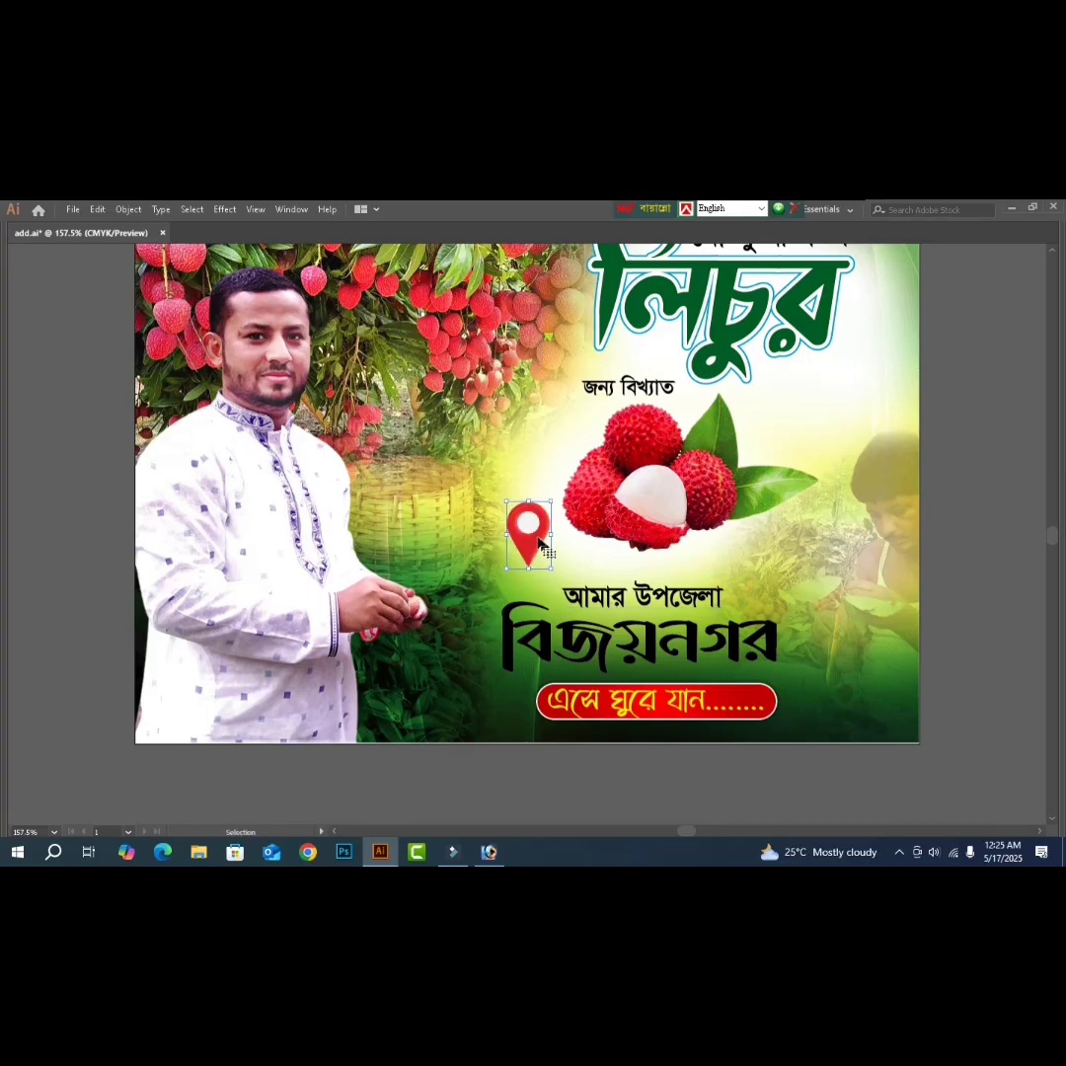
- Lower the red location pin to sit beside আমার উপজেলা and raise that text slightly above বিজয়নগর
mouse_move(534, 537)
left_mouse_down()
mouse_move(509, 565)
mouse_move(538, 567)
left_mouse_up()
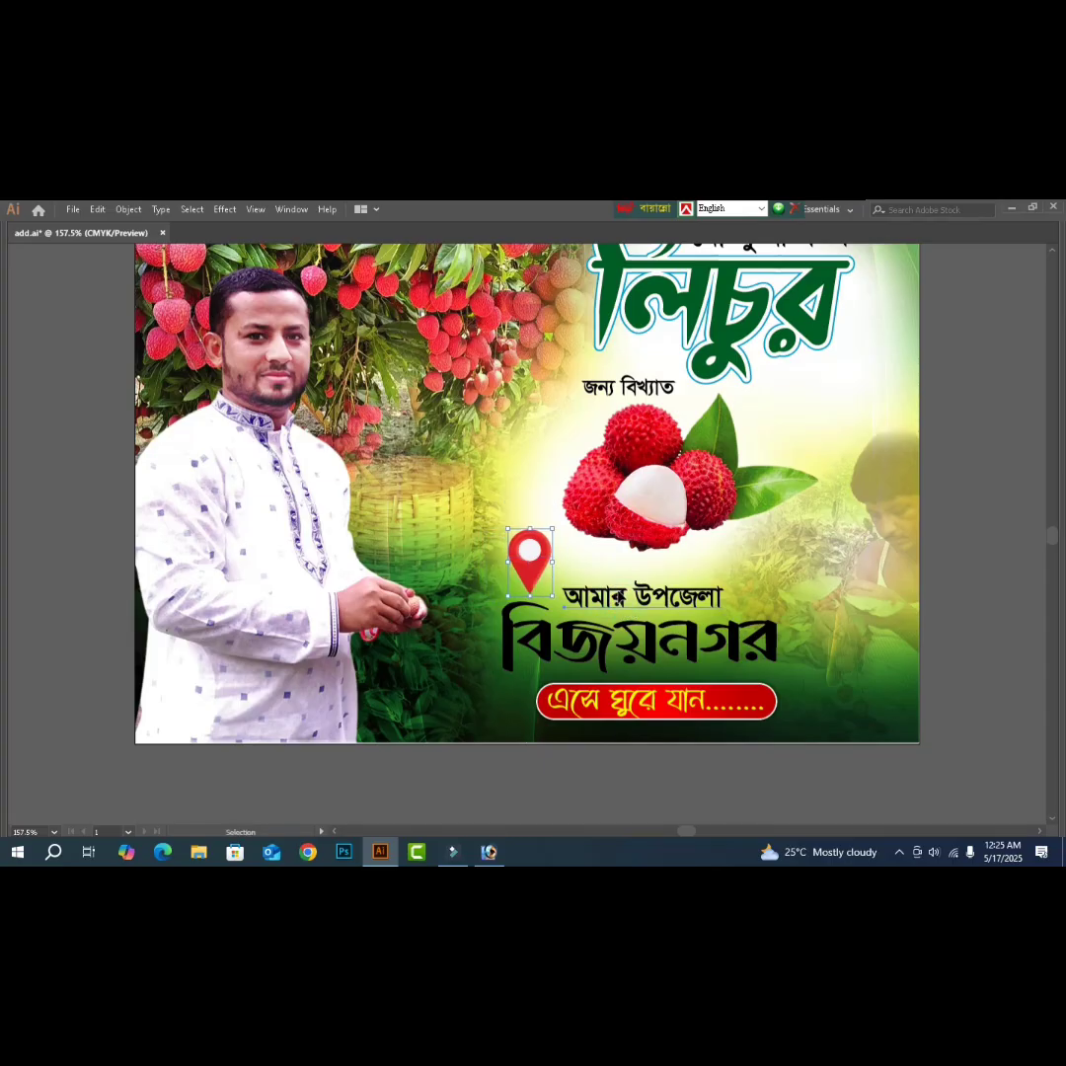
mouse_move(625, 604)
left_mouse_down()
mouse_move(637, 593)
mouse_move(625, 584)
left_mouse_up()
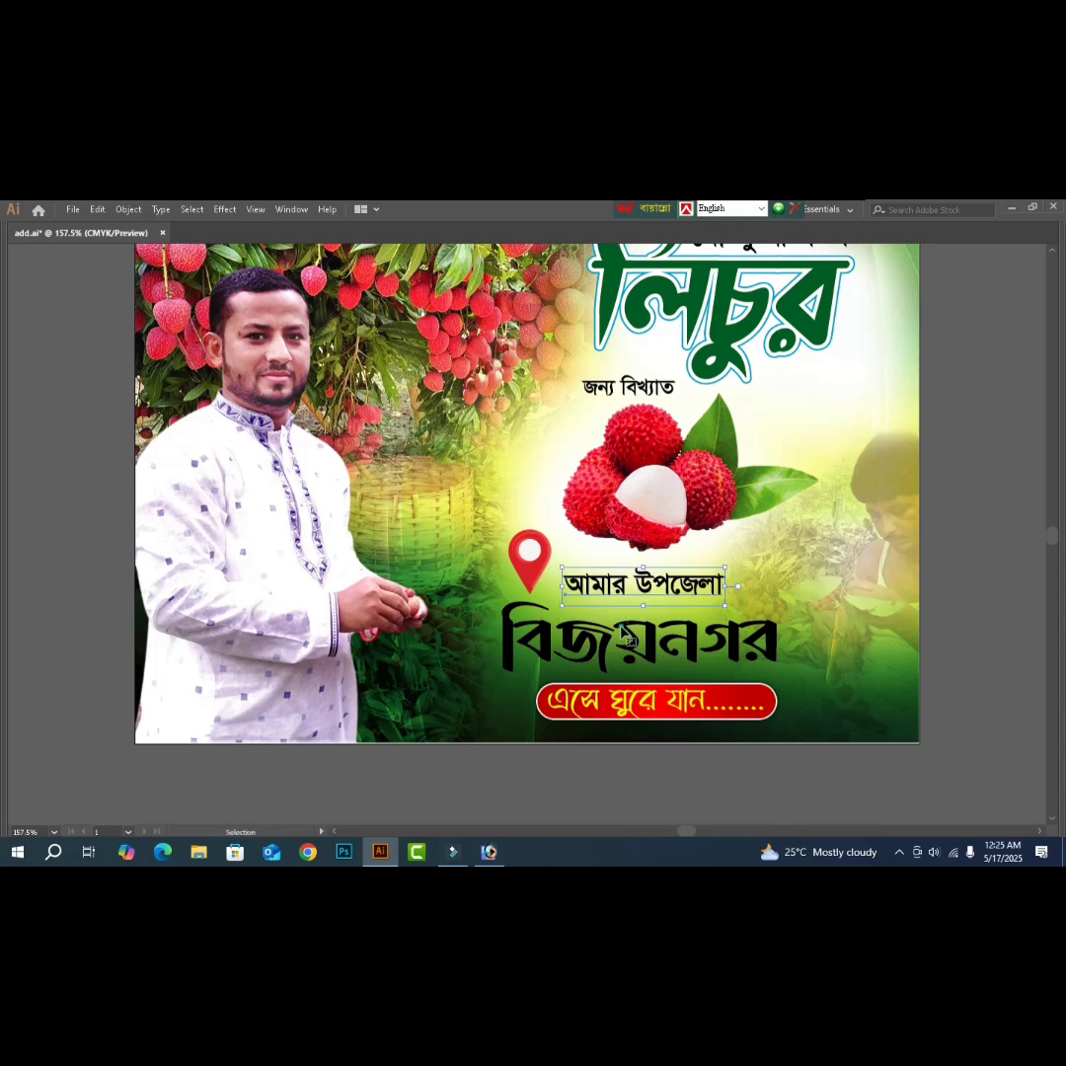
- Nudge the বিজয়নগর text slightly left and stretch it wider evenly from its centre
left_click(625, 642)
key("Left")
key("Left")
key("Left")
key("Left")
key("Left")
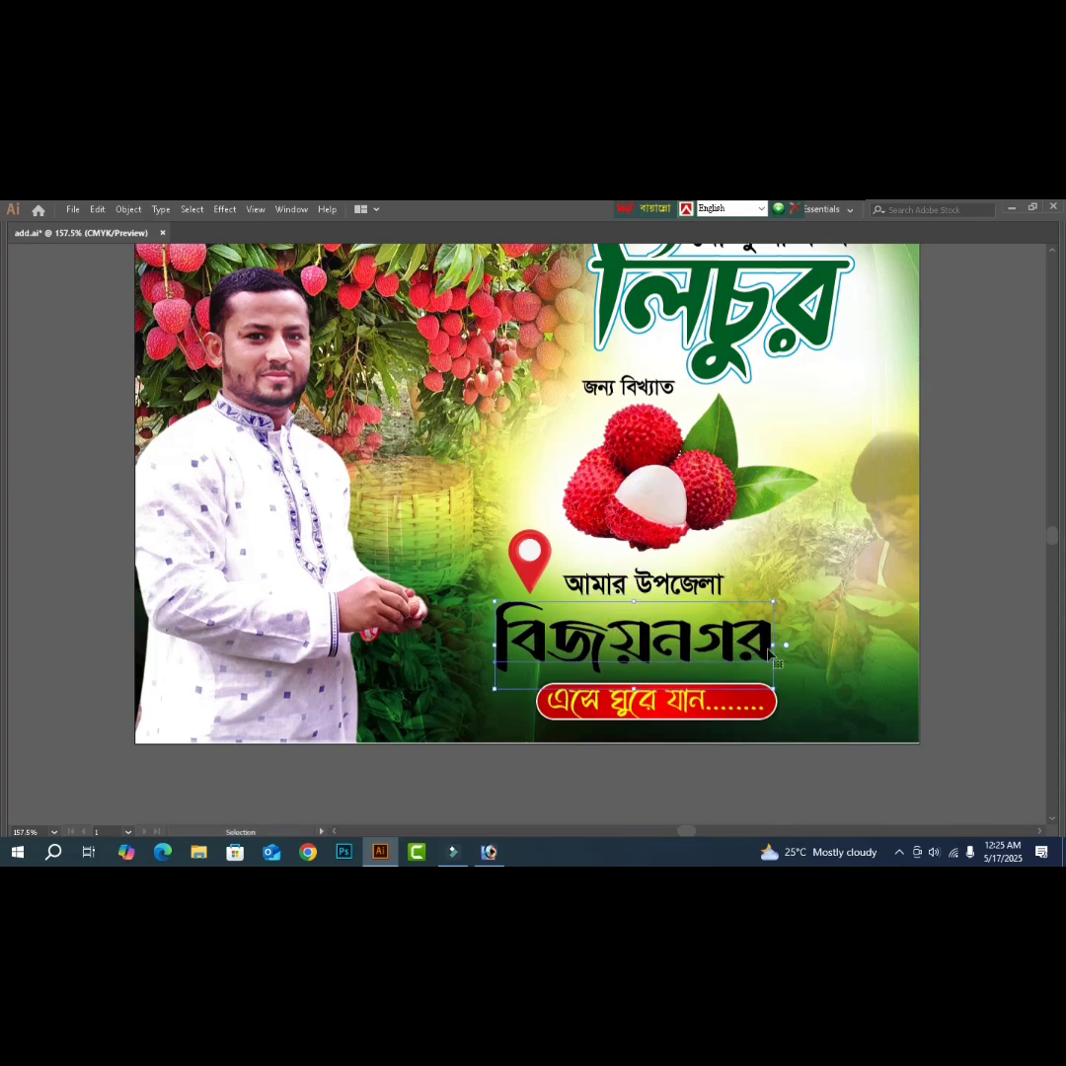
left_click_drag(774, 645, 789, 645)
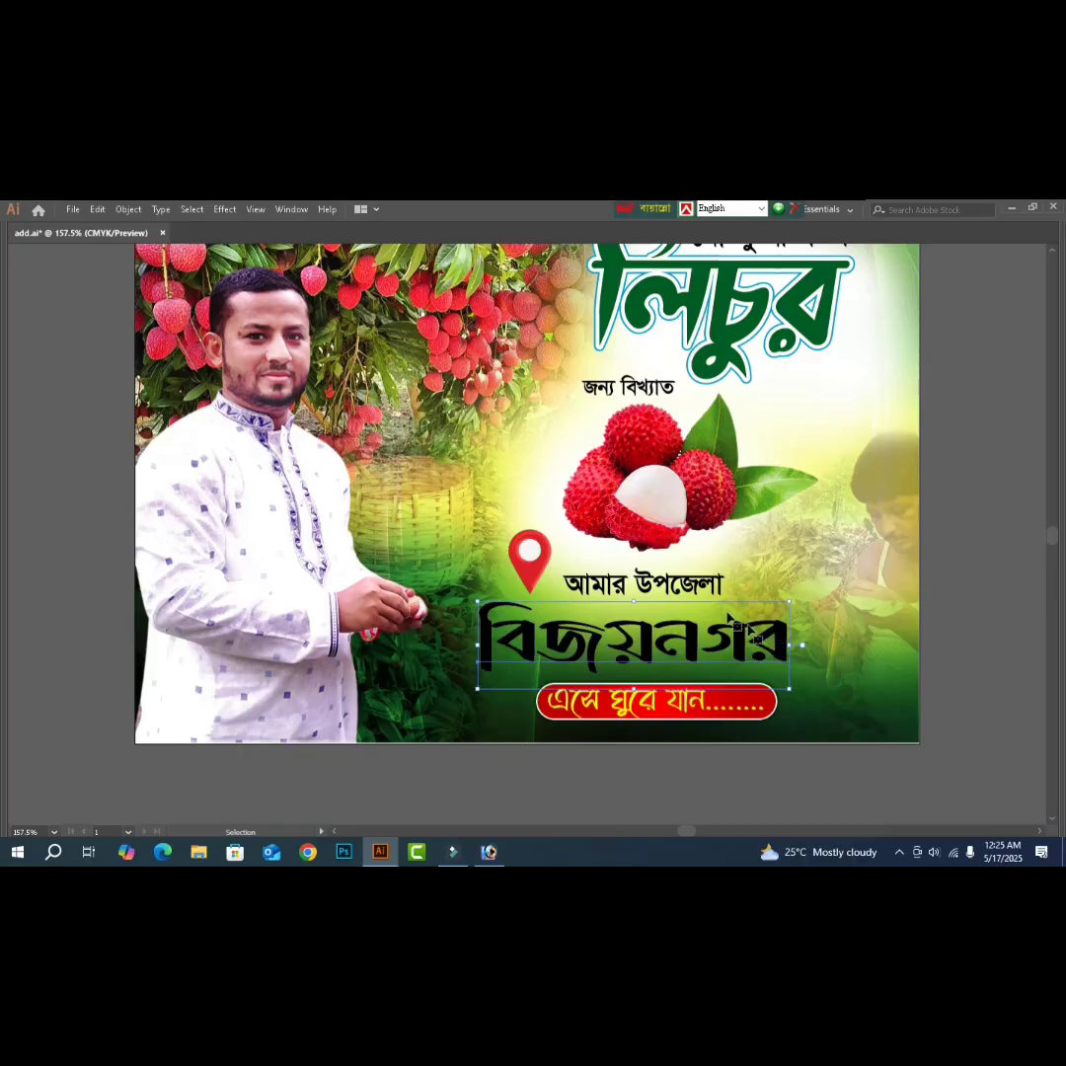
- Change the fill of the বিজয়নগর text to white
key("Tab")
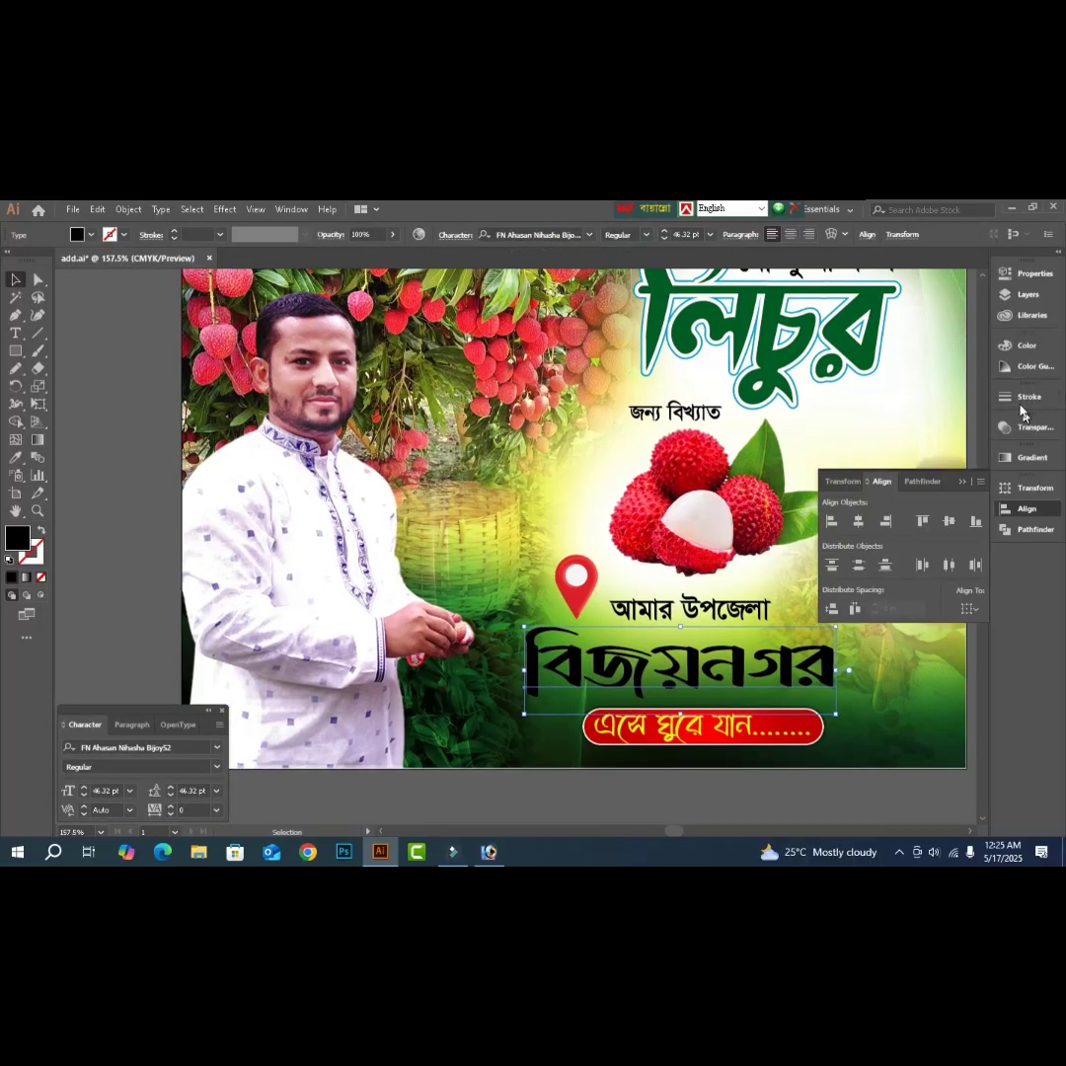
left_click(1026, 345)
left_click(842, 438)
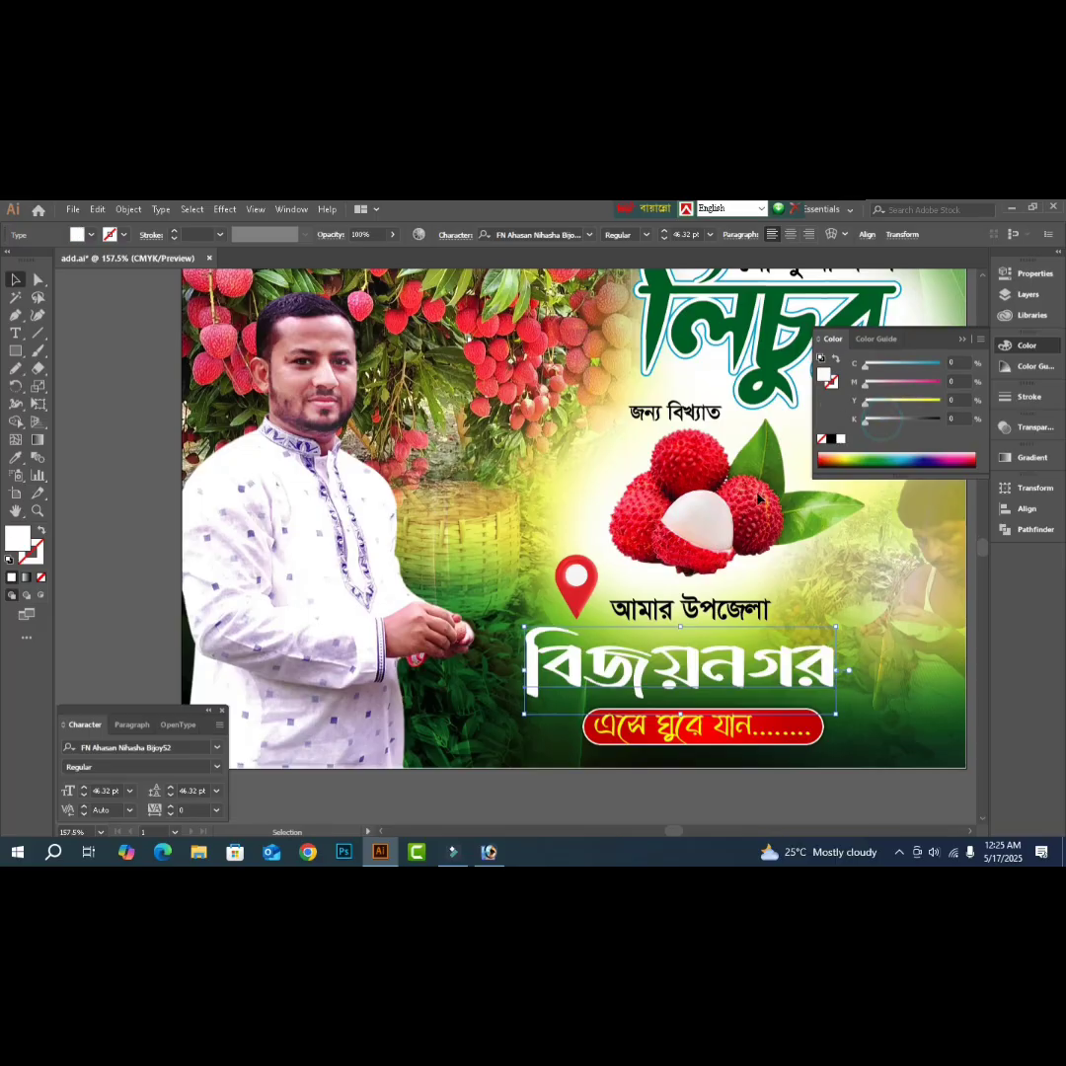
key("ctrl+shift+a")
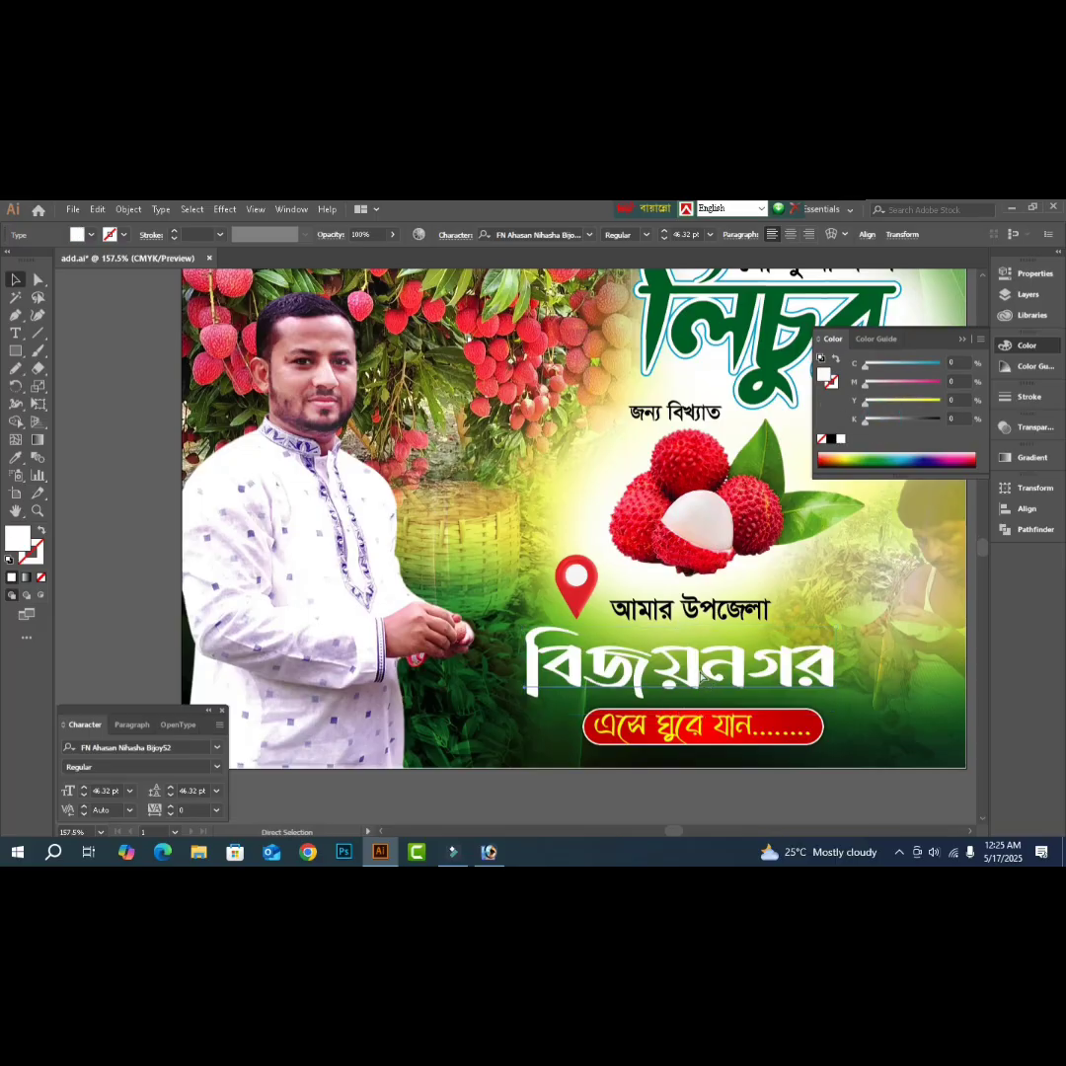
- Give the বিজয়নগর text a 5 pt stroke with round joins
left_click(706, 682)
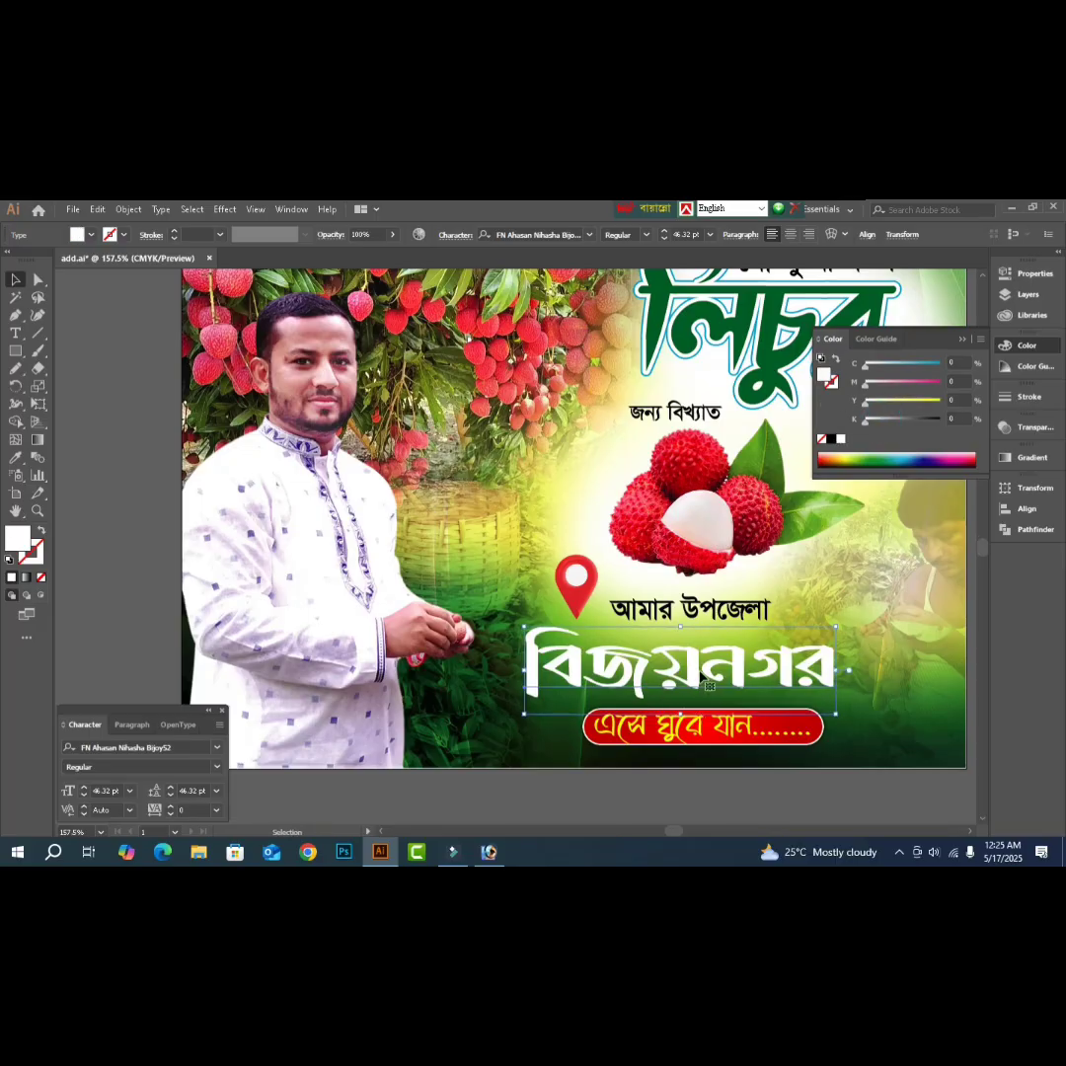
left_click(1026, 396)
left_click(901, 411)
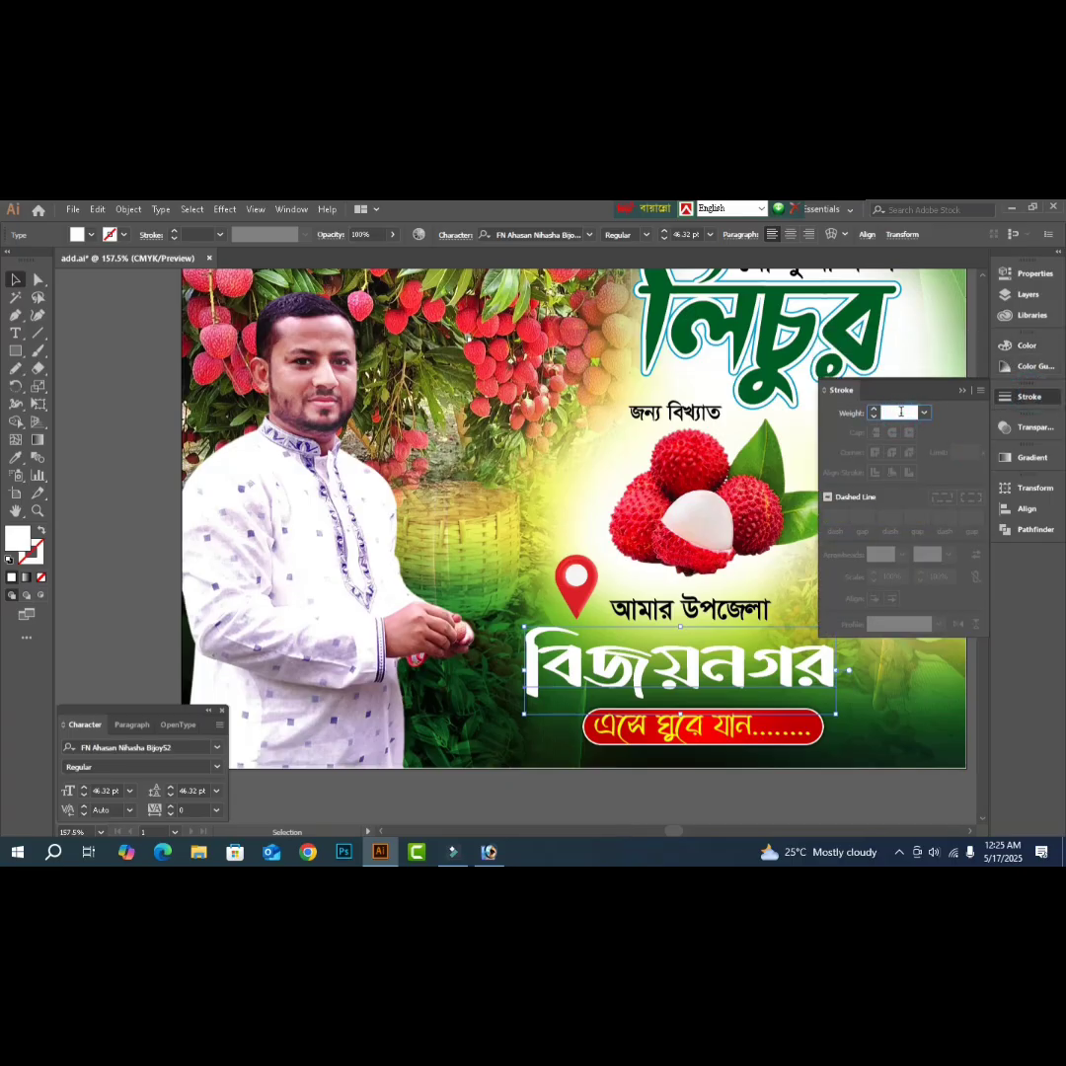
type("3")
key("Return")
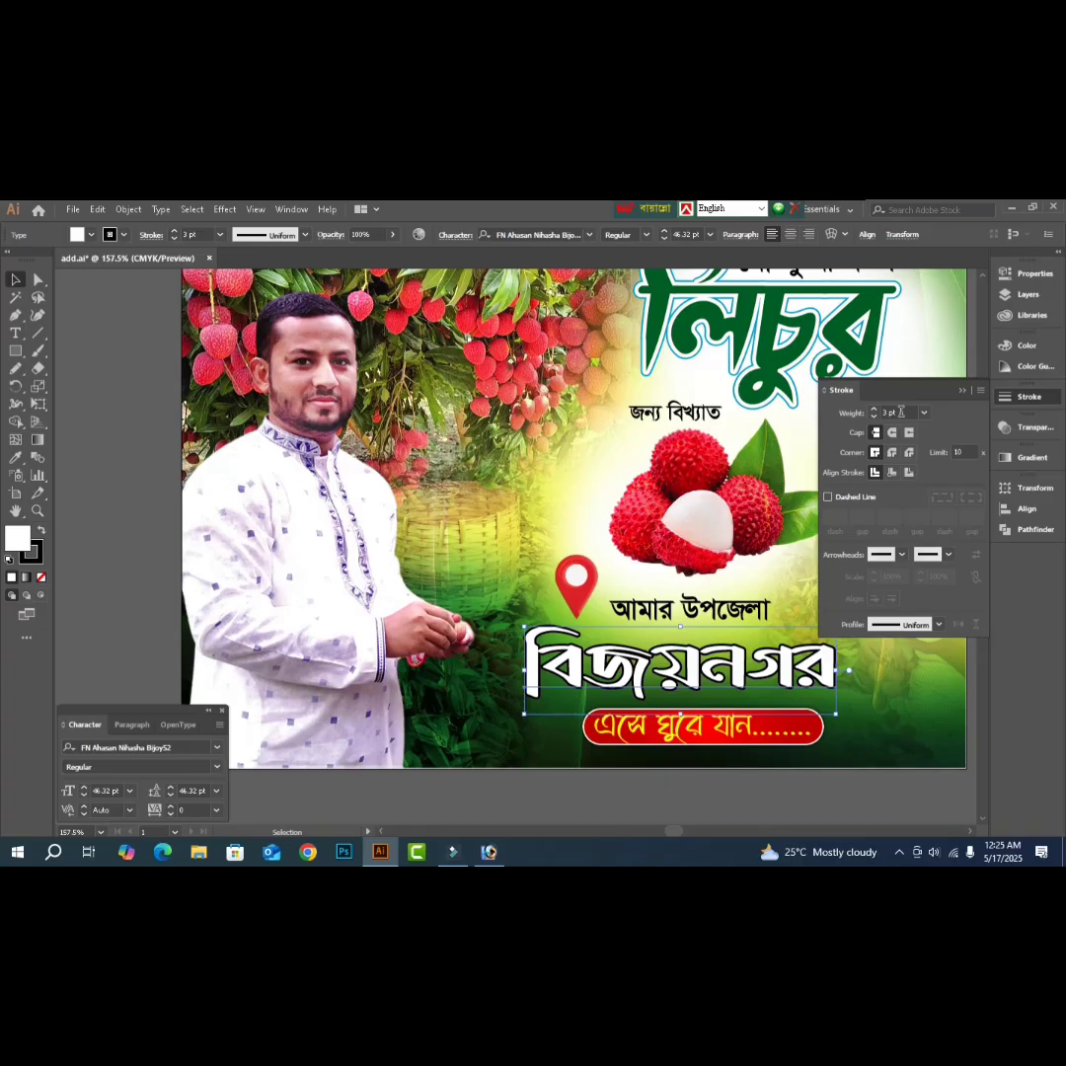
double_click(901, 412)
key("Up")
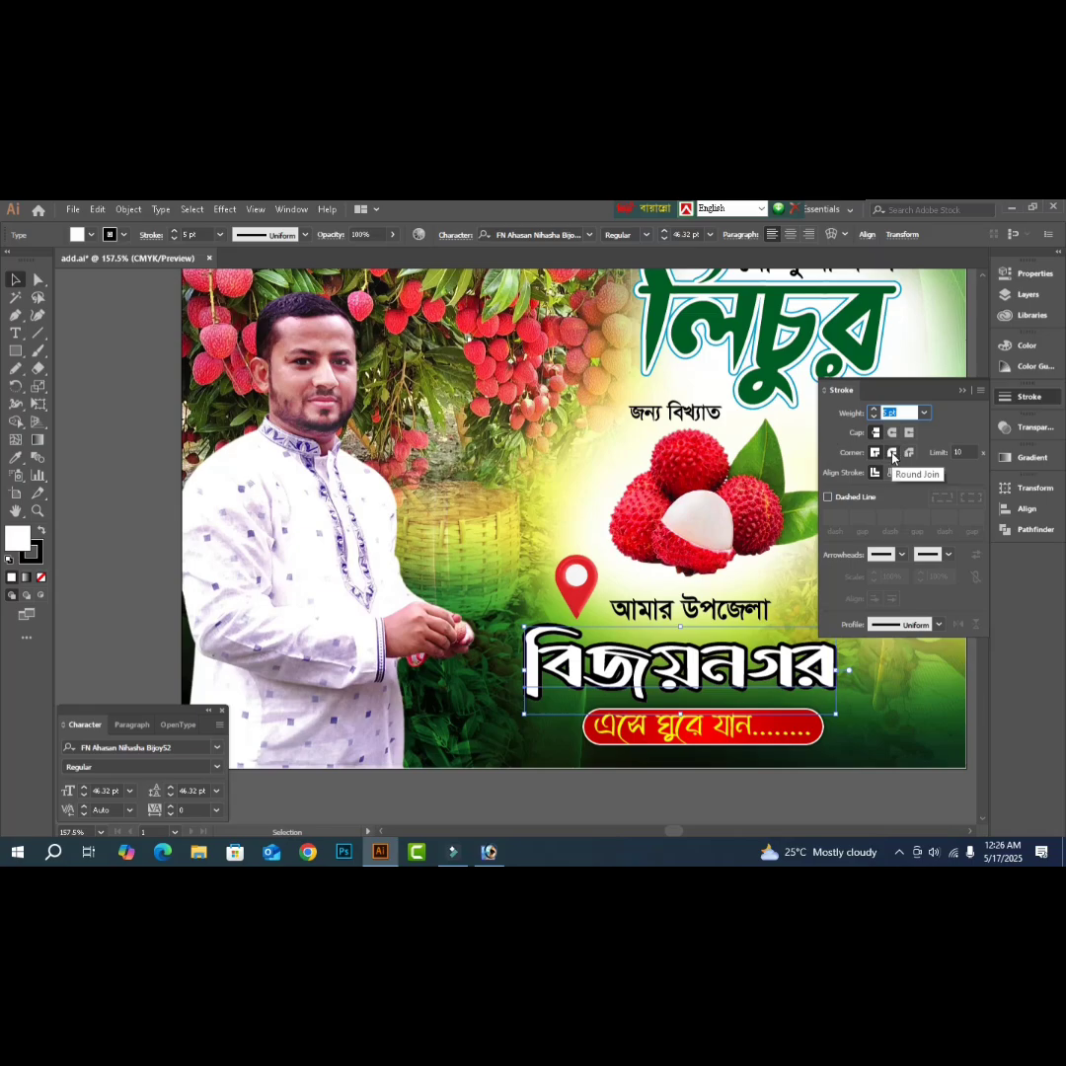
left_click(892, 453)
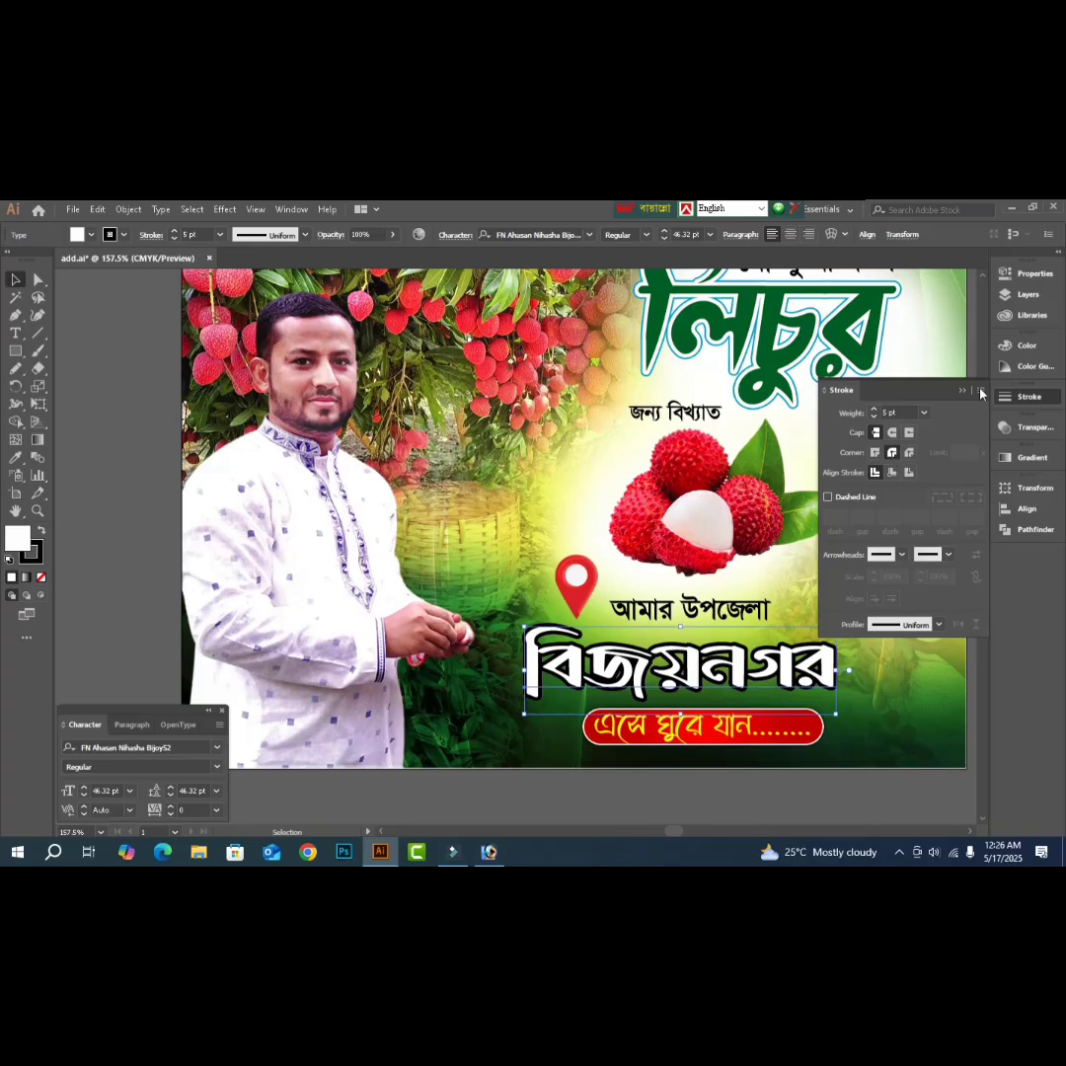
- Recolour the বিজয়নগর stroke dark green with C 100, M 52, Y 100, K 0
left_click(1032, 346)
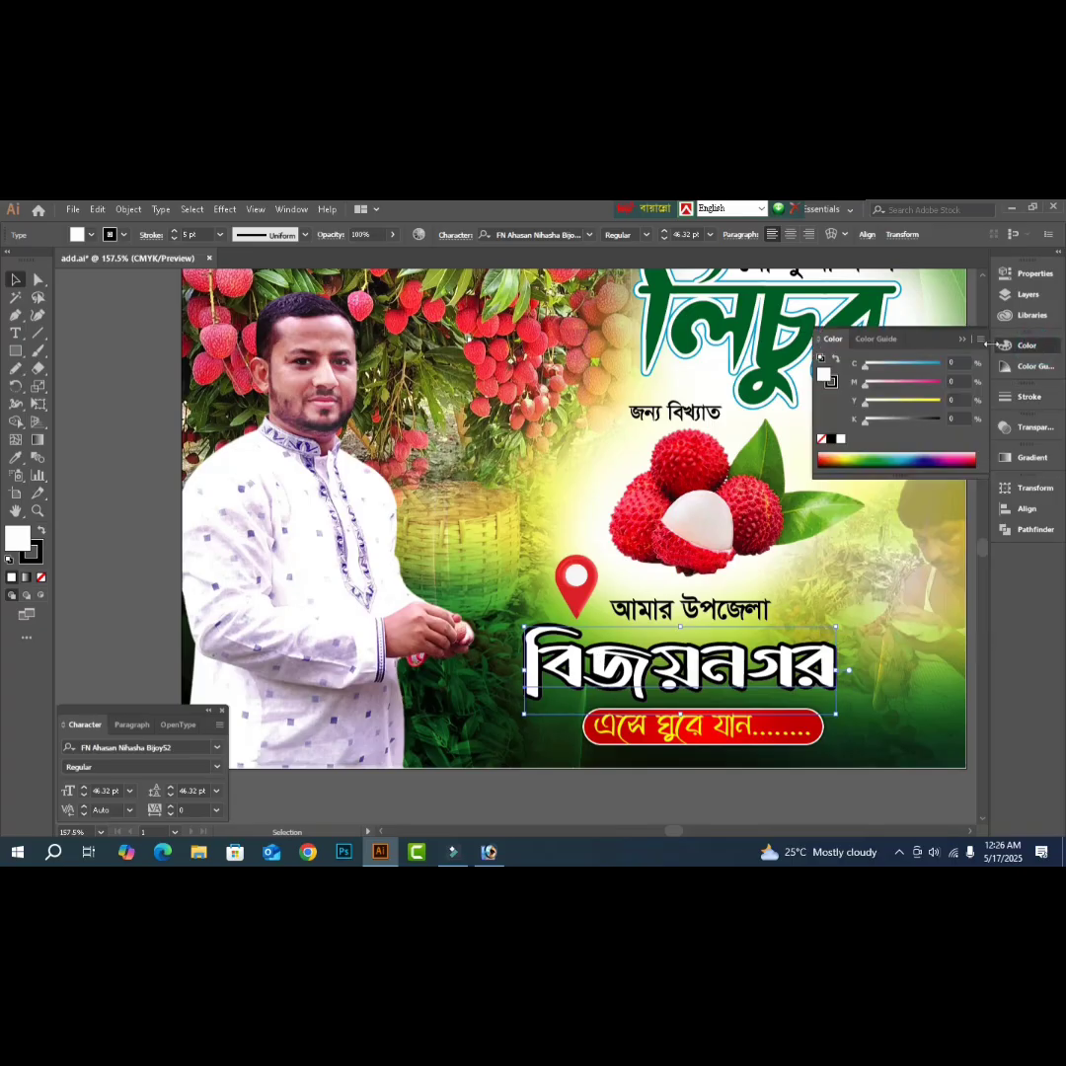
left_click(831, 382)
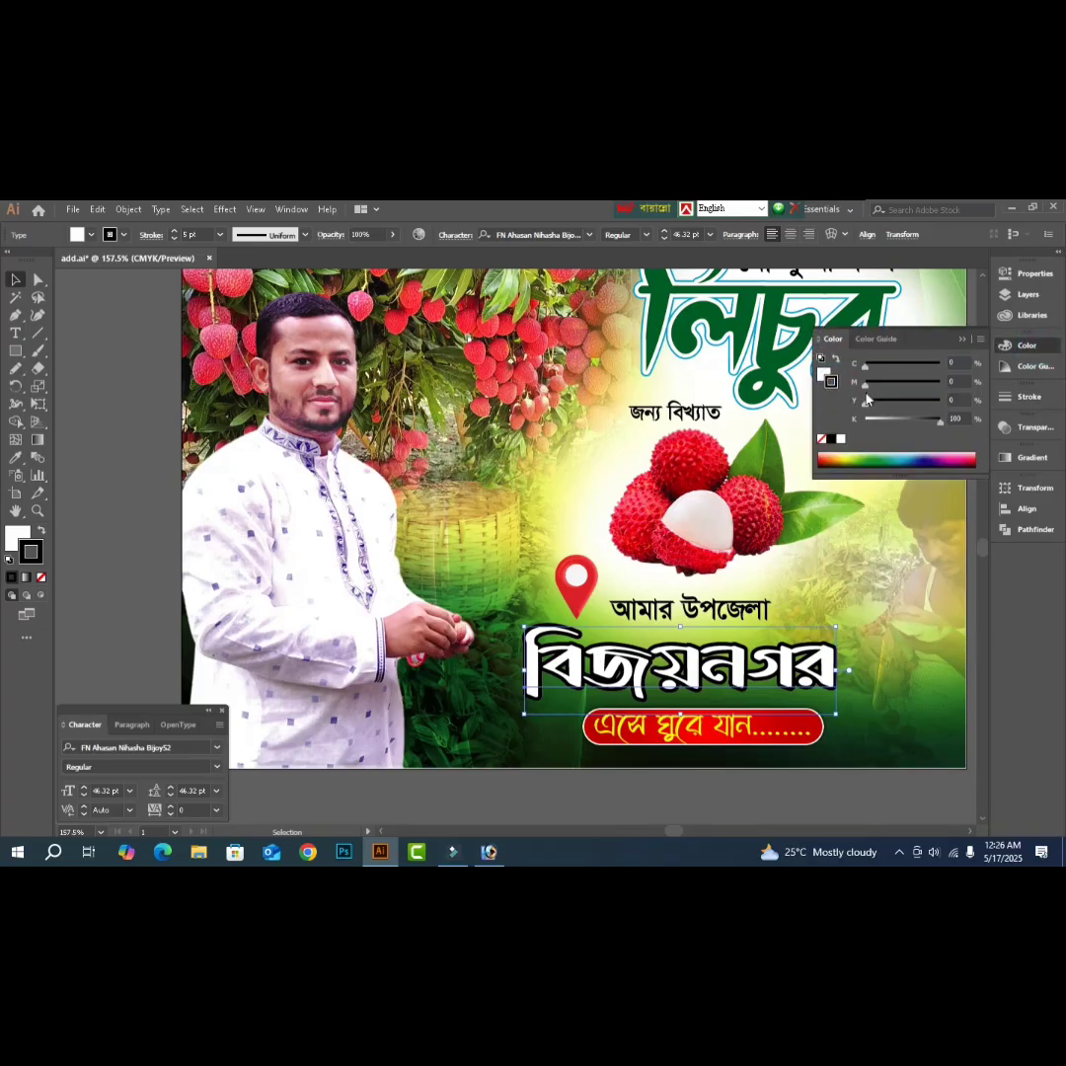
left_click(840, 437)
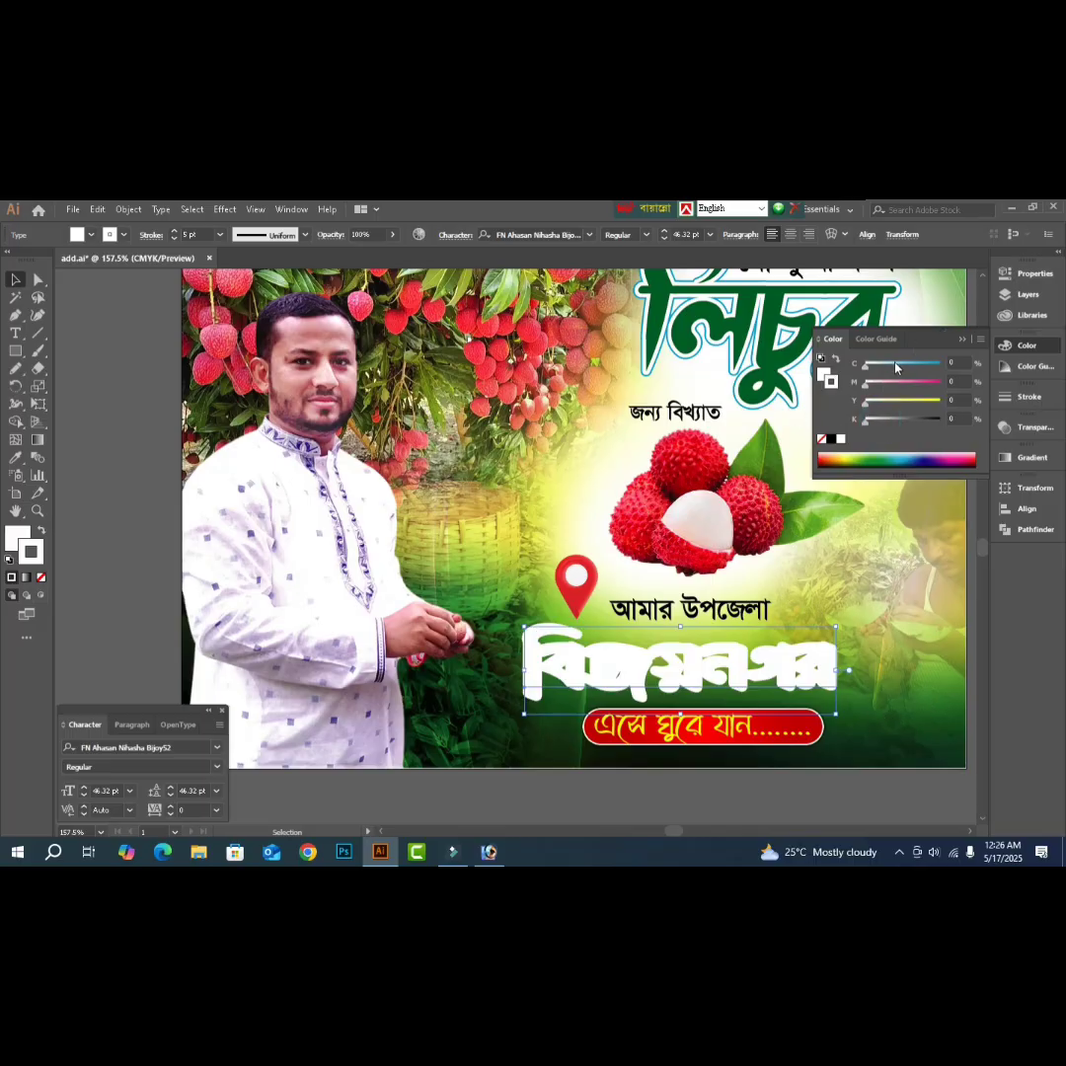
left_click_drag(897, 366, 997, 364)
left_click_drag(901, 400, 987, 400)
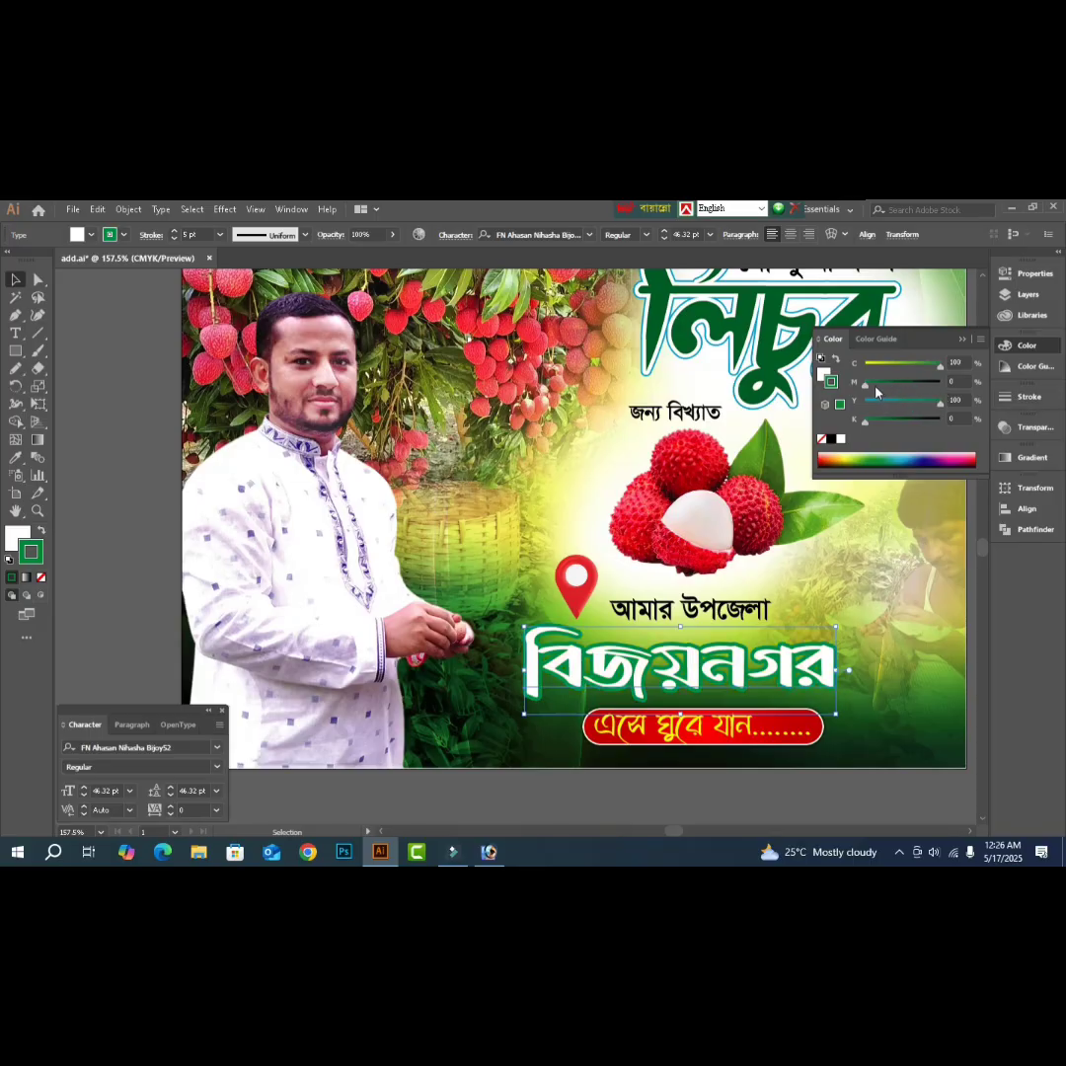
left_click_drag(877, 391, 904, 386)
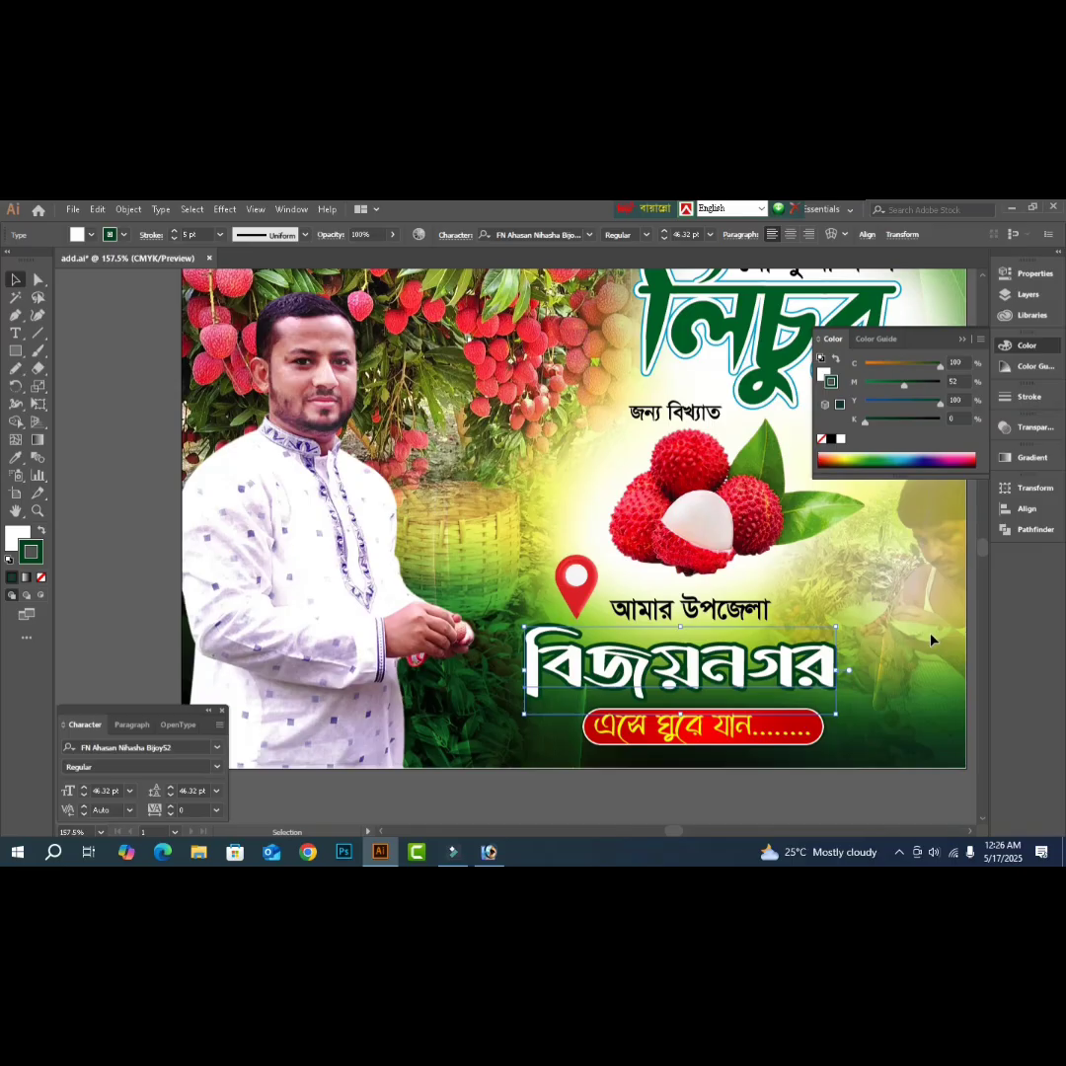
key("Tab")
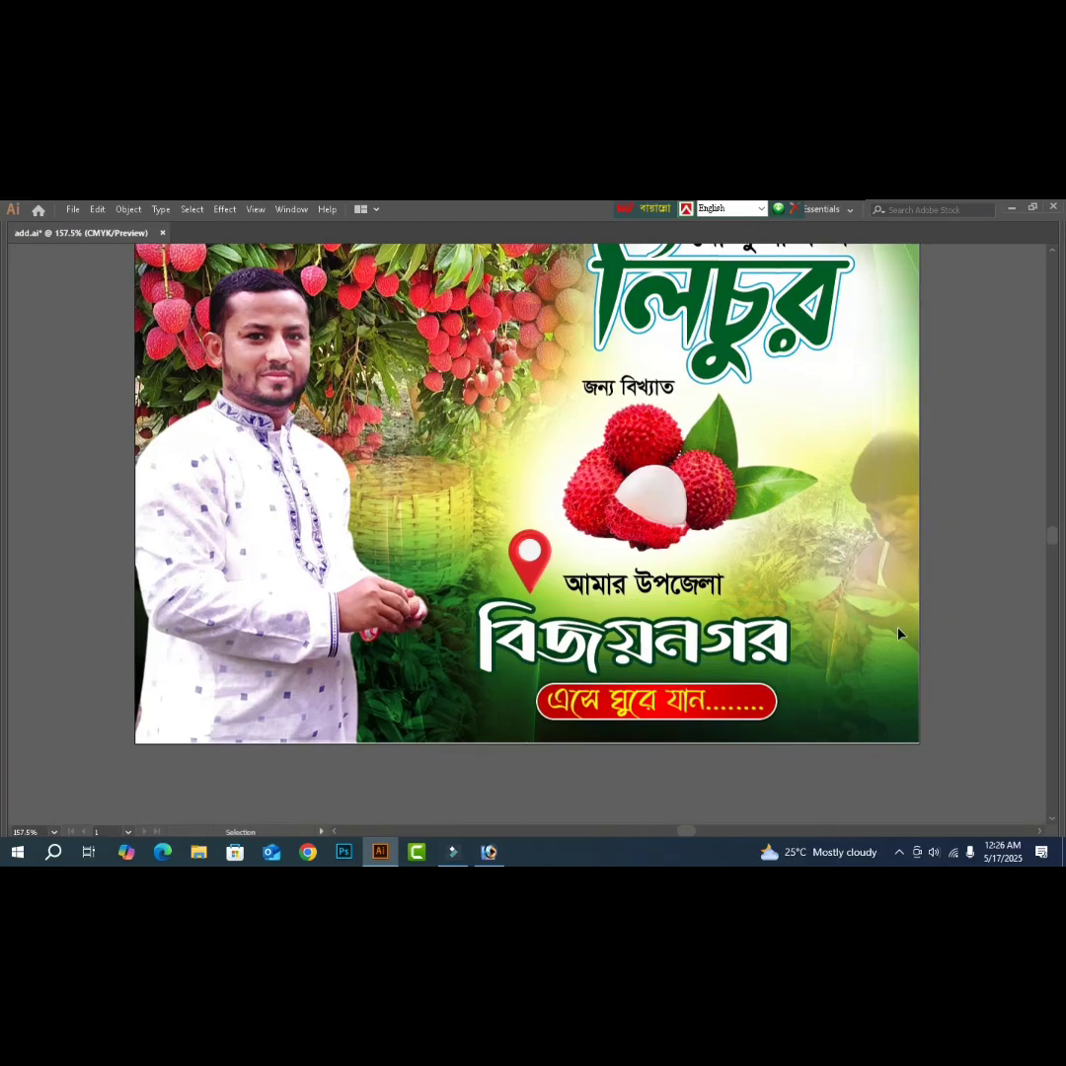
- Shift আমার উপজেলা down and left closer to বিজয়নগর, and fit the location pin right next to it
left_click_drag(635, 591, 622, 597)
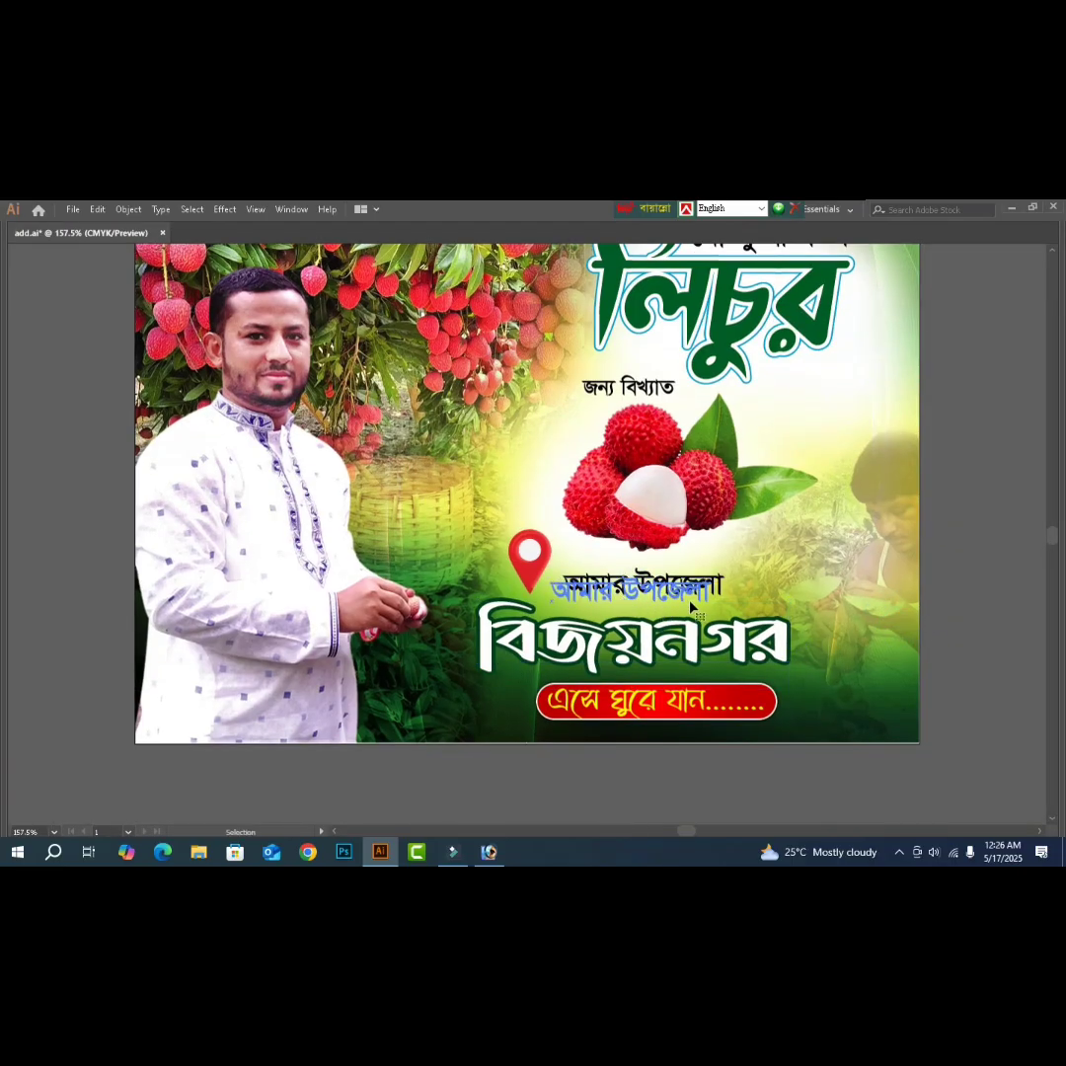
left_click_drag(709, 605, 710, 602)
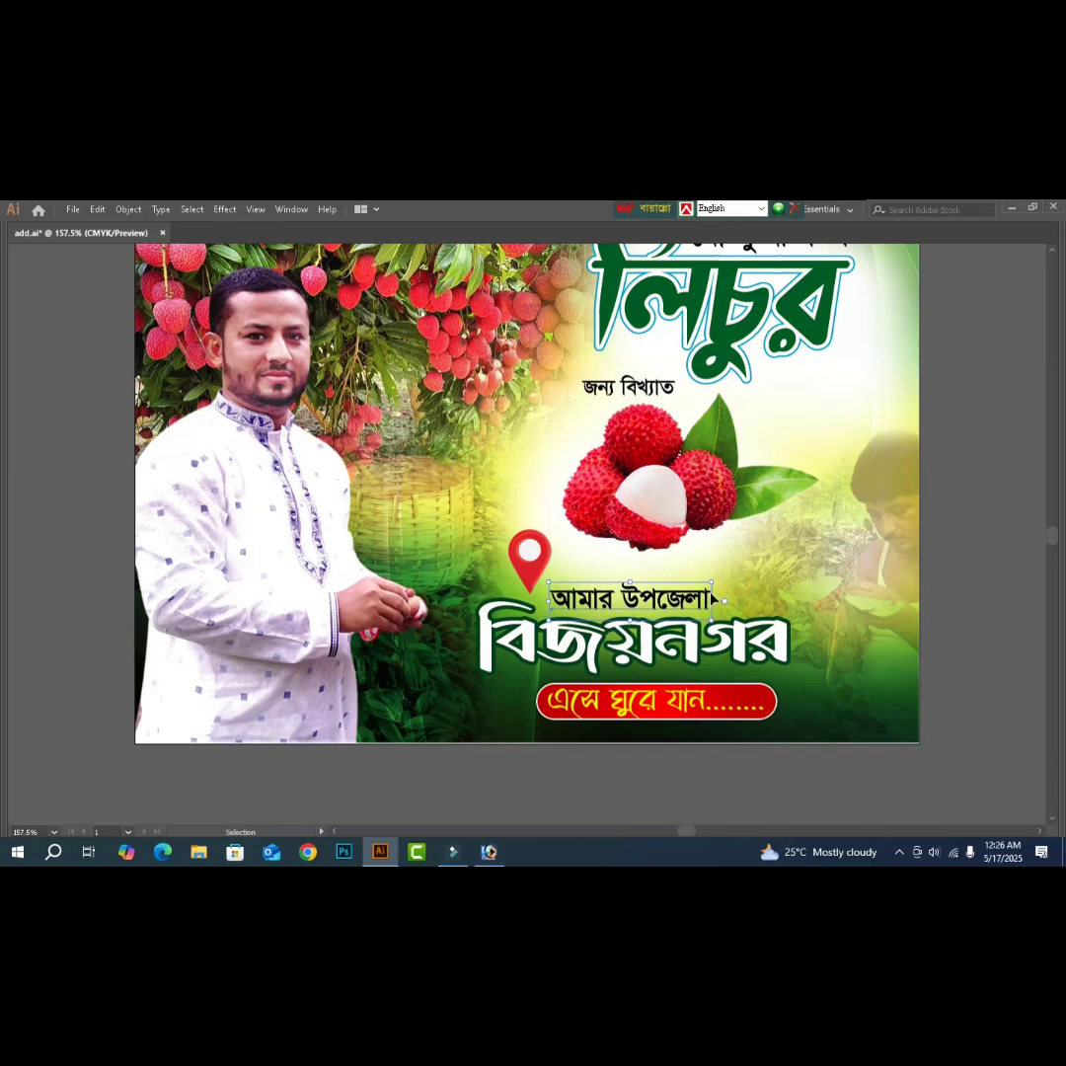
left_click_drag(715, 593, 710, 598)
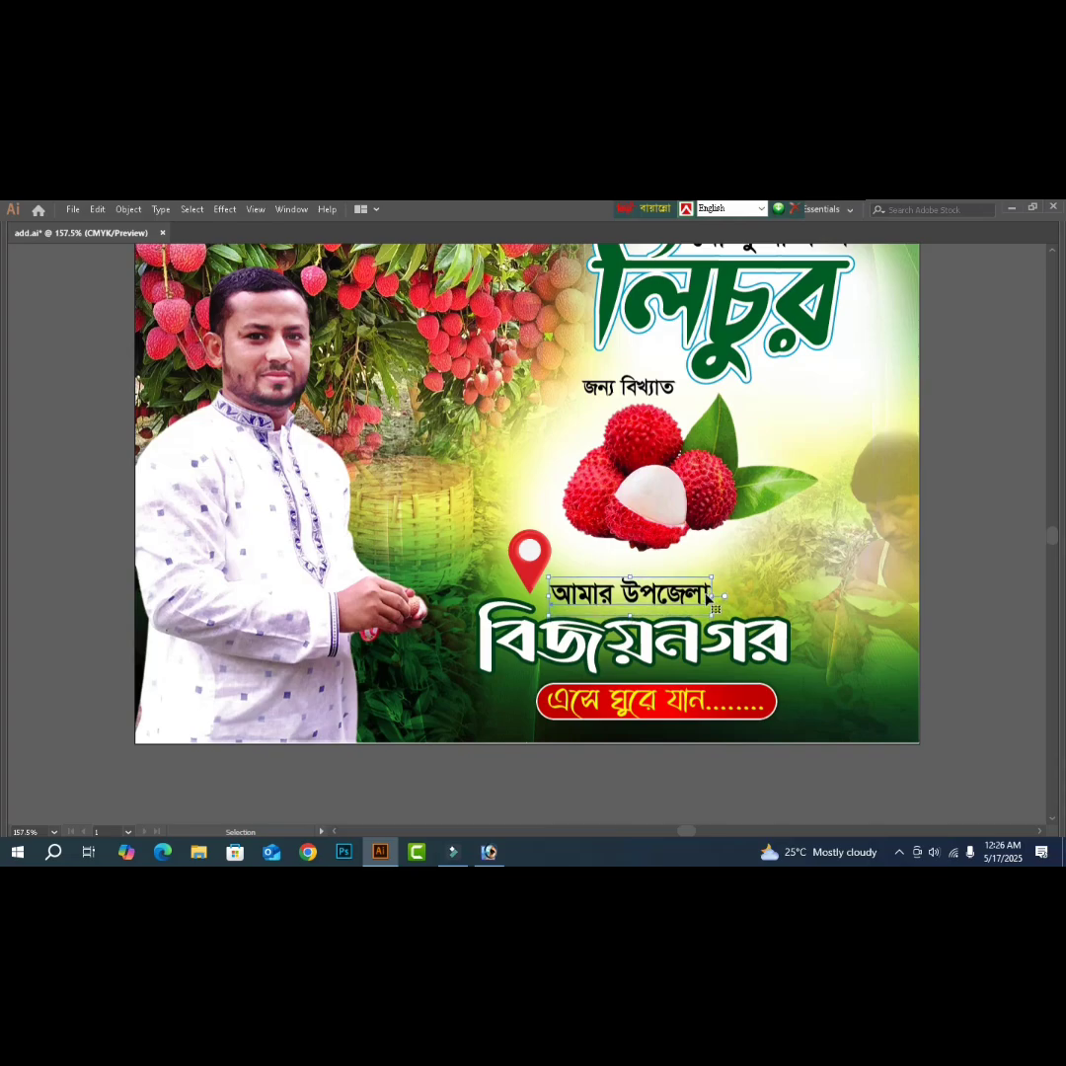
left_click(531, 566)
left_click_drag(531, 565, 536, 567)
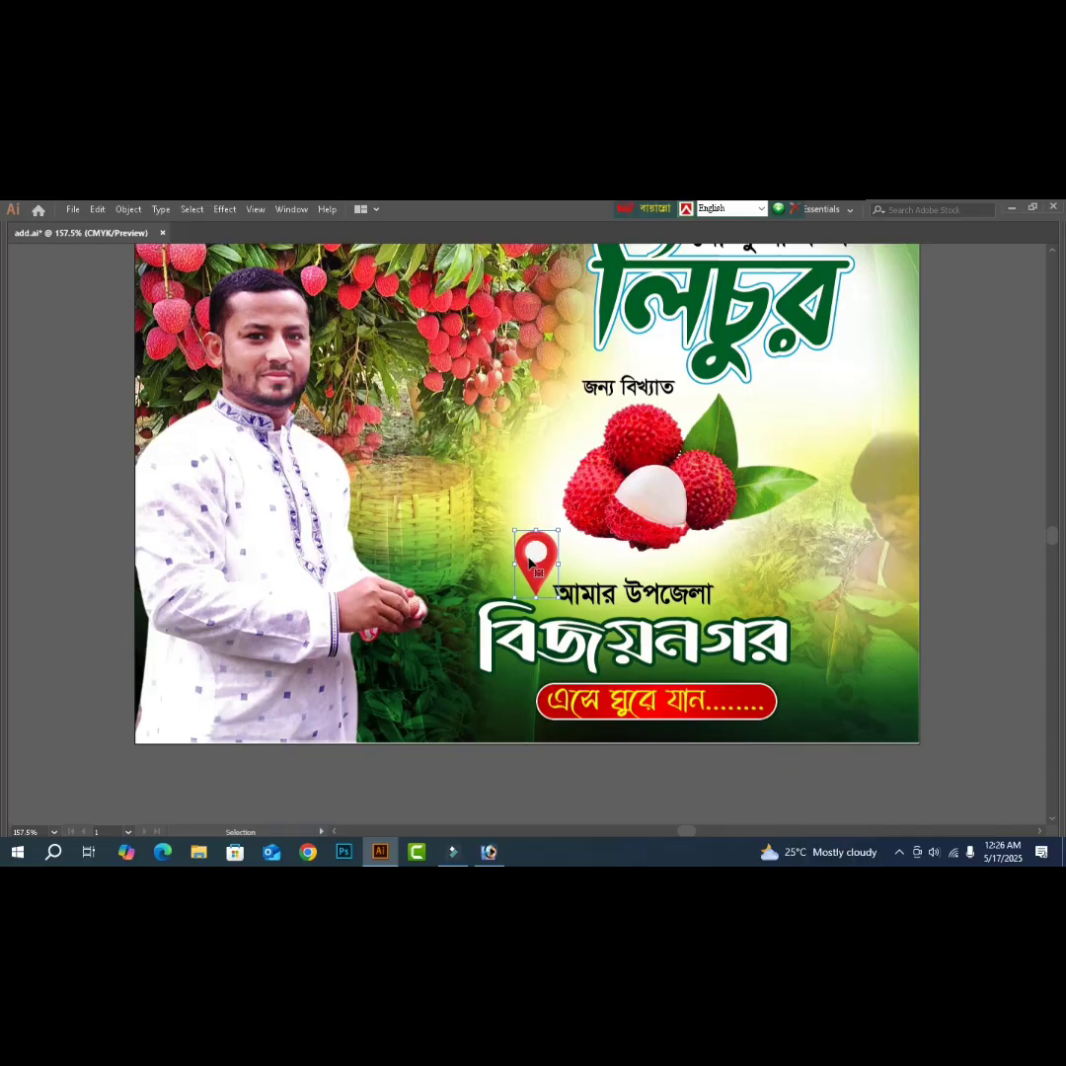
left_click(655, 509)
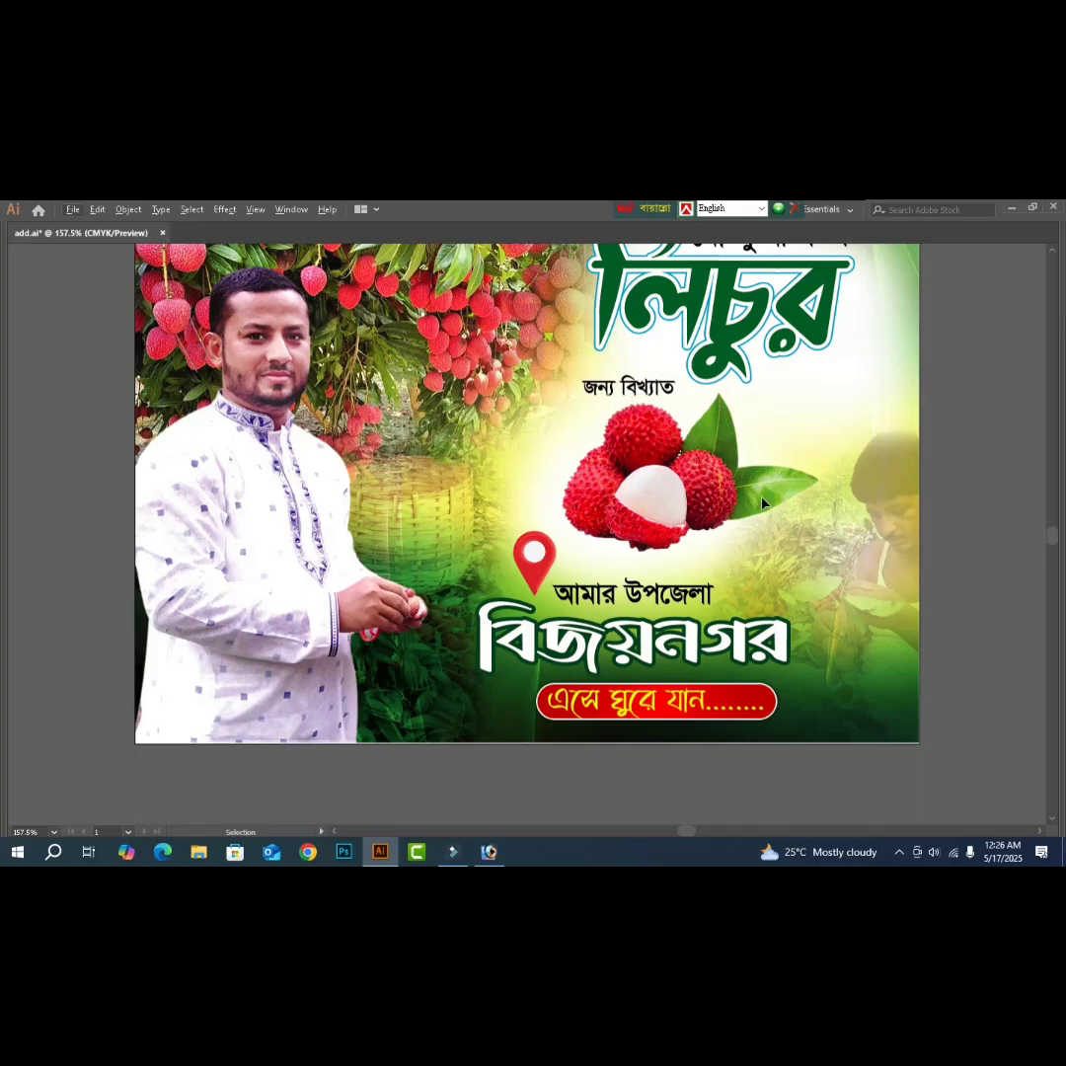
- Switch to Photoshop, move the lychee cluster in add.psd down and right, save it, and update the linked photo in Illustrator
key("alt+Tab")
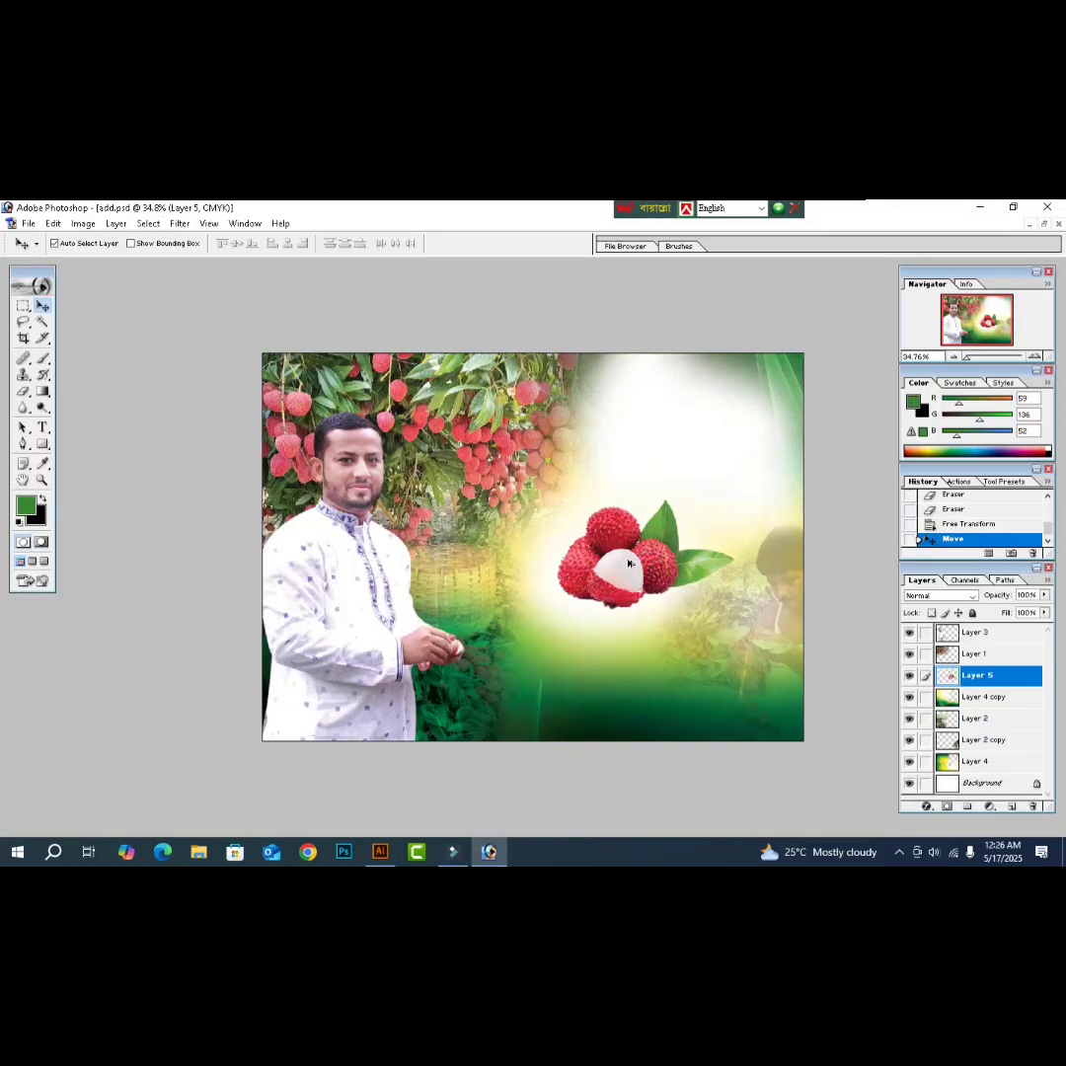
left_click_drag(648, 574, 682, 583)
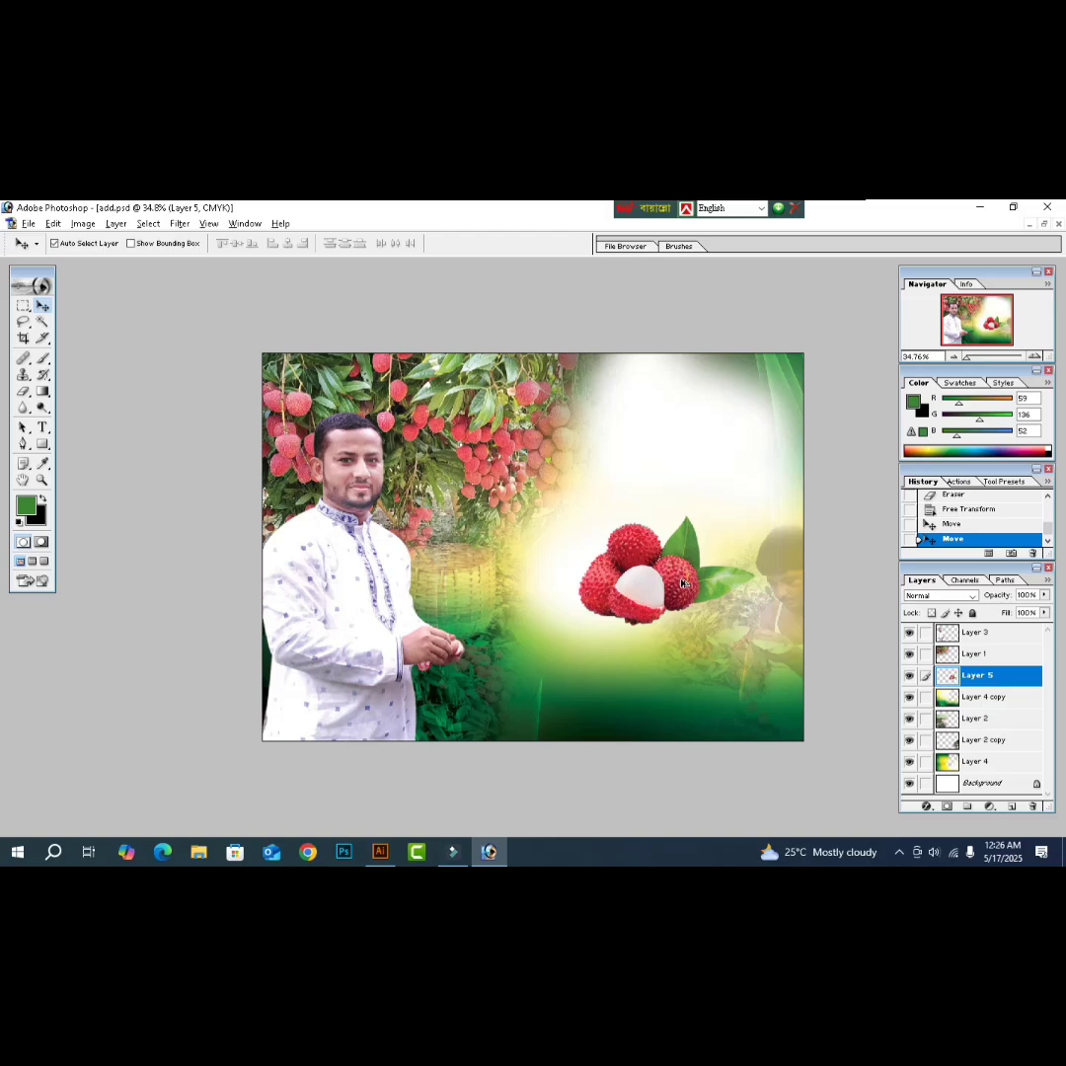
key("alt+Tab")
key("Return")
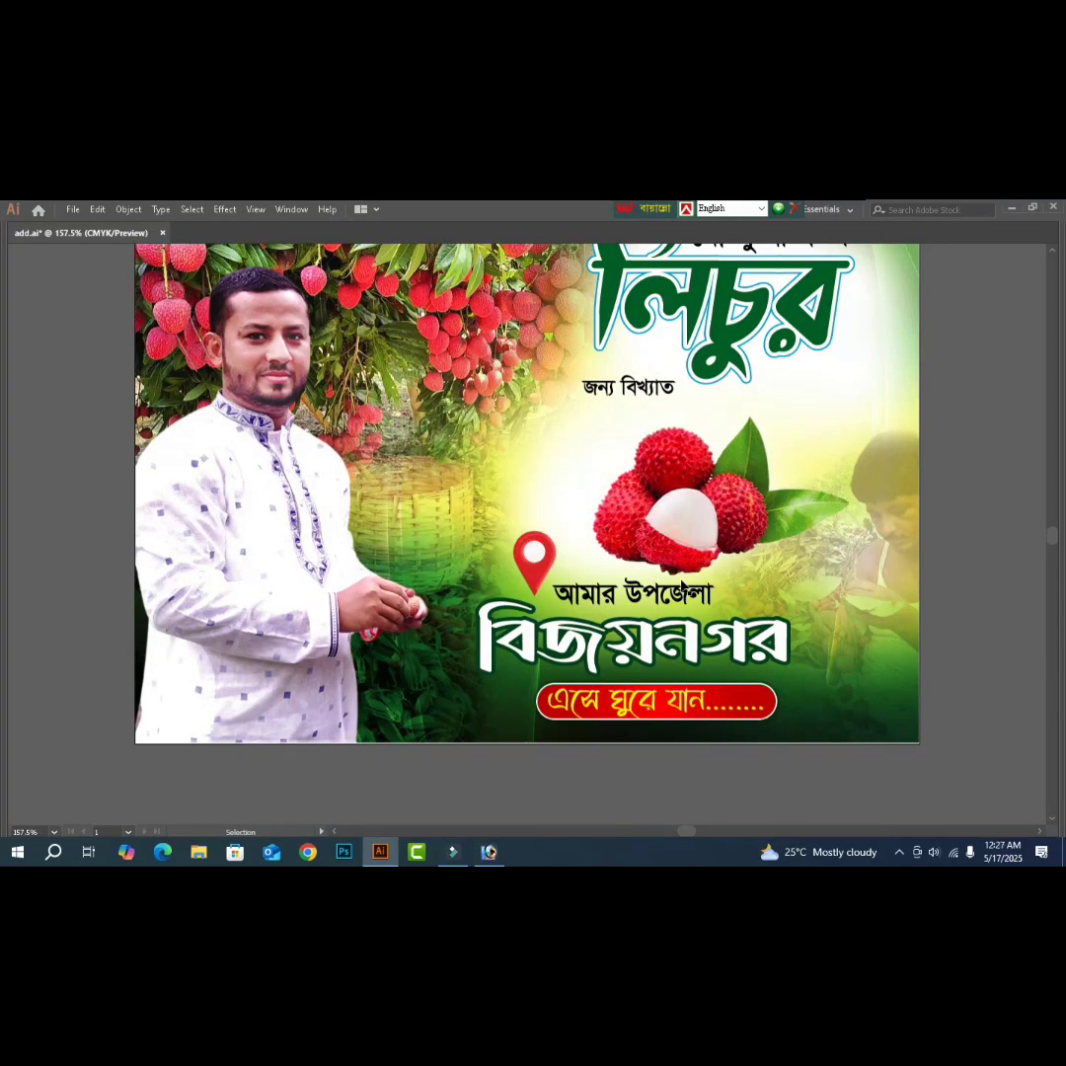
- Break the জন্য বিখ্যাত text into two lines after জন্য and align it right
key("t")
left_click(632, 392)
key("Return")
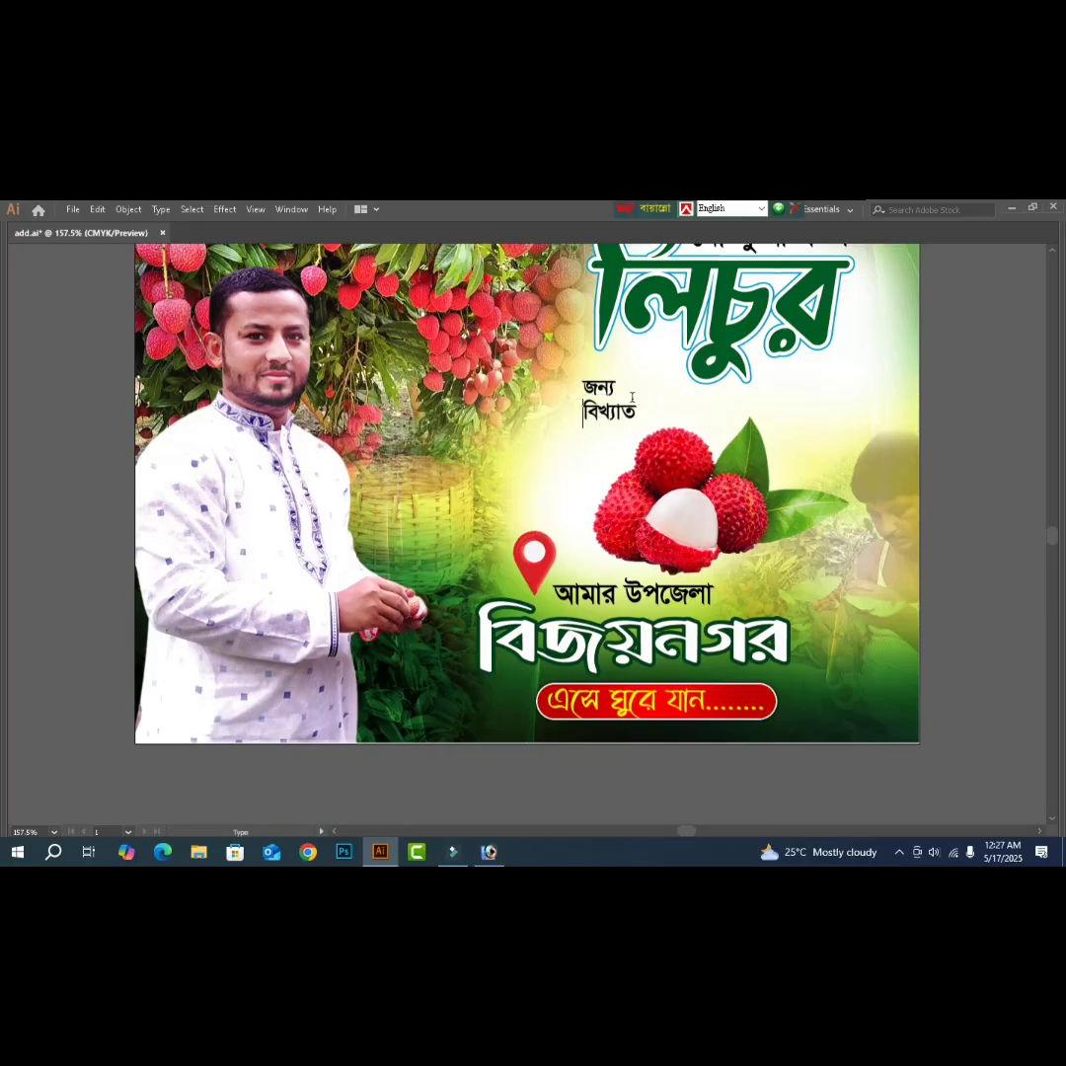
key("Escape")
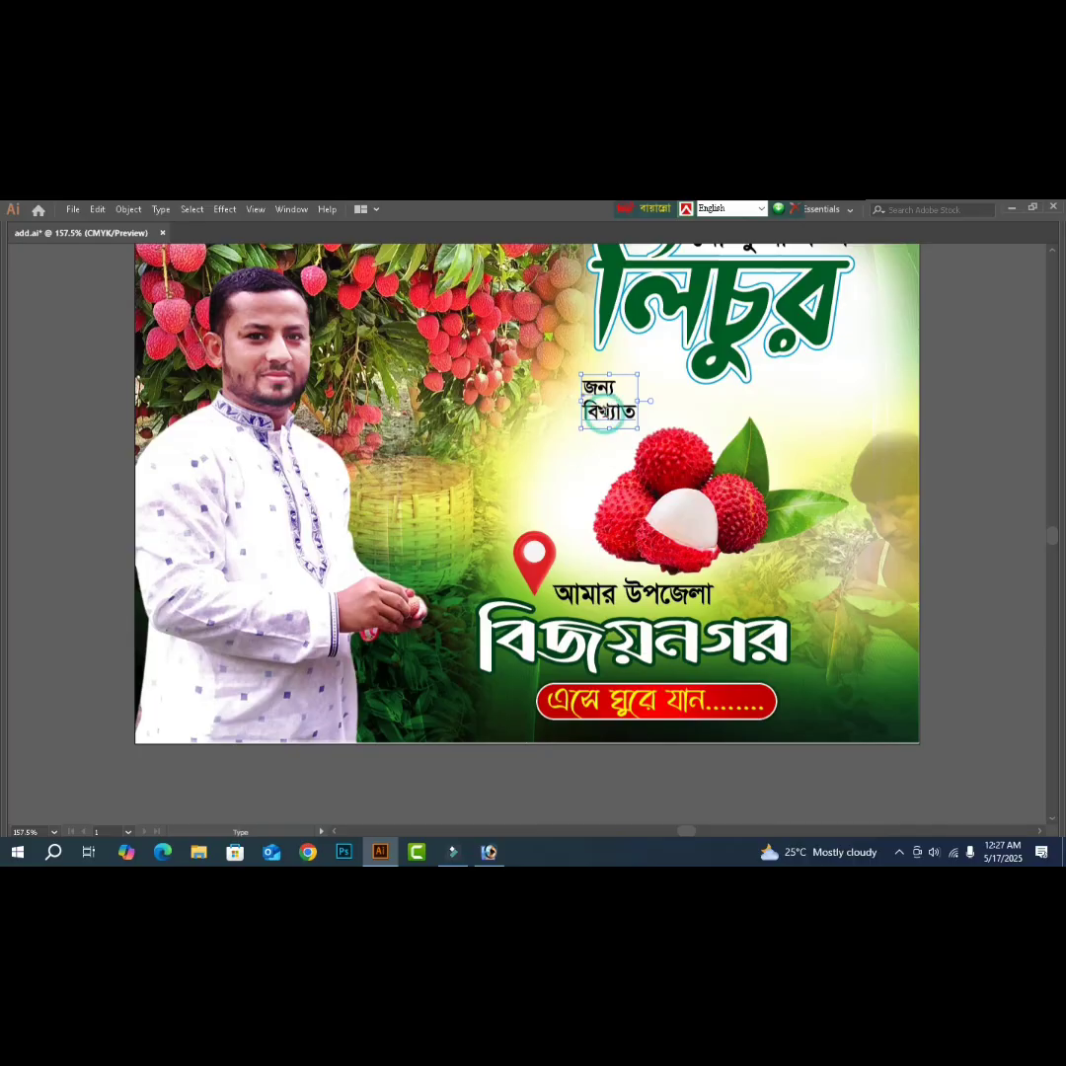
key("Tab")
key("Tab")
key("v")
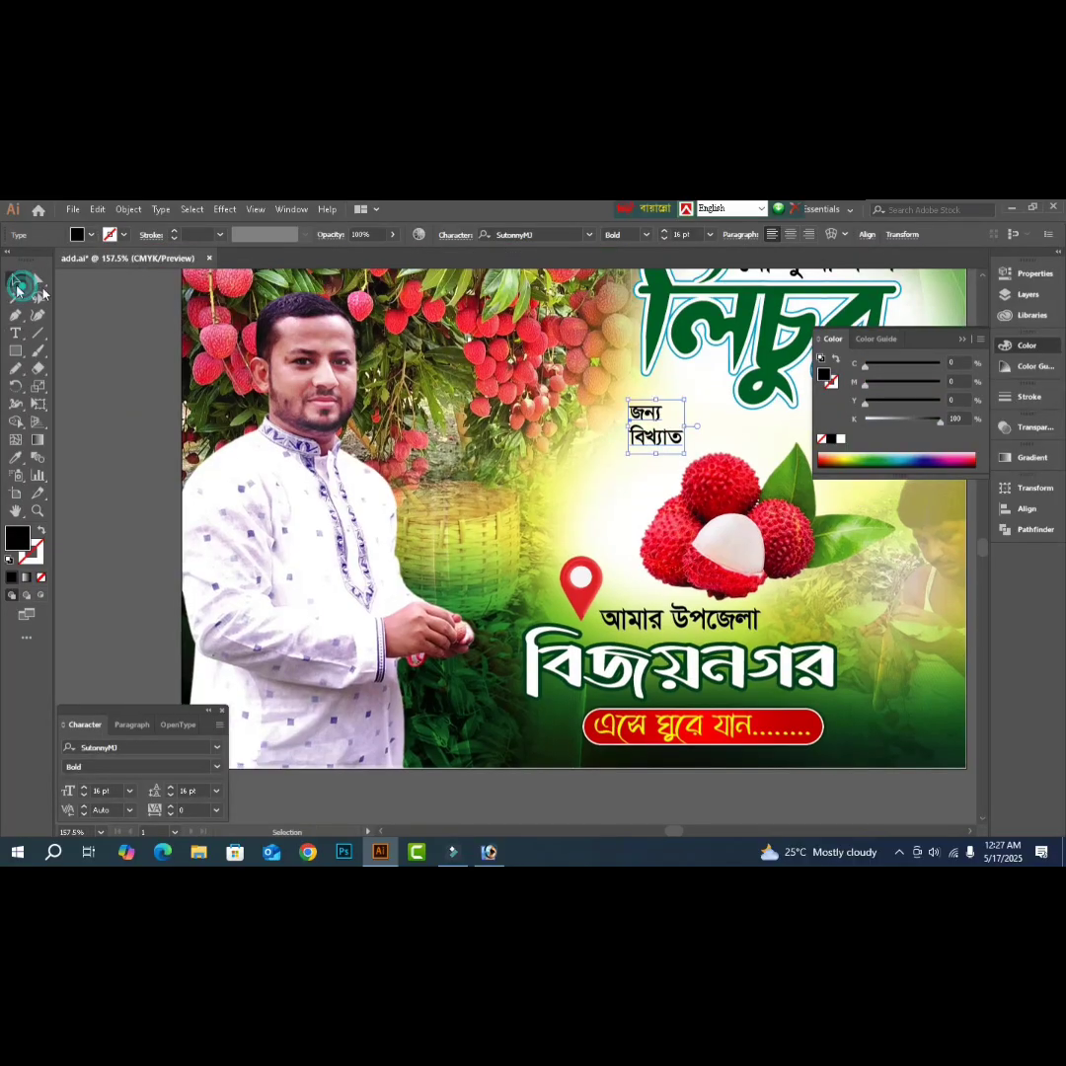
key("Tab")
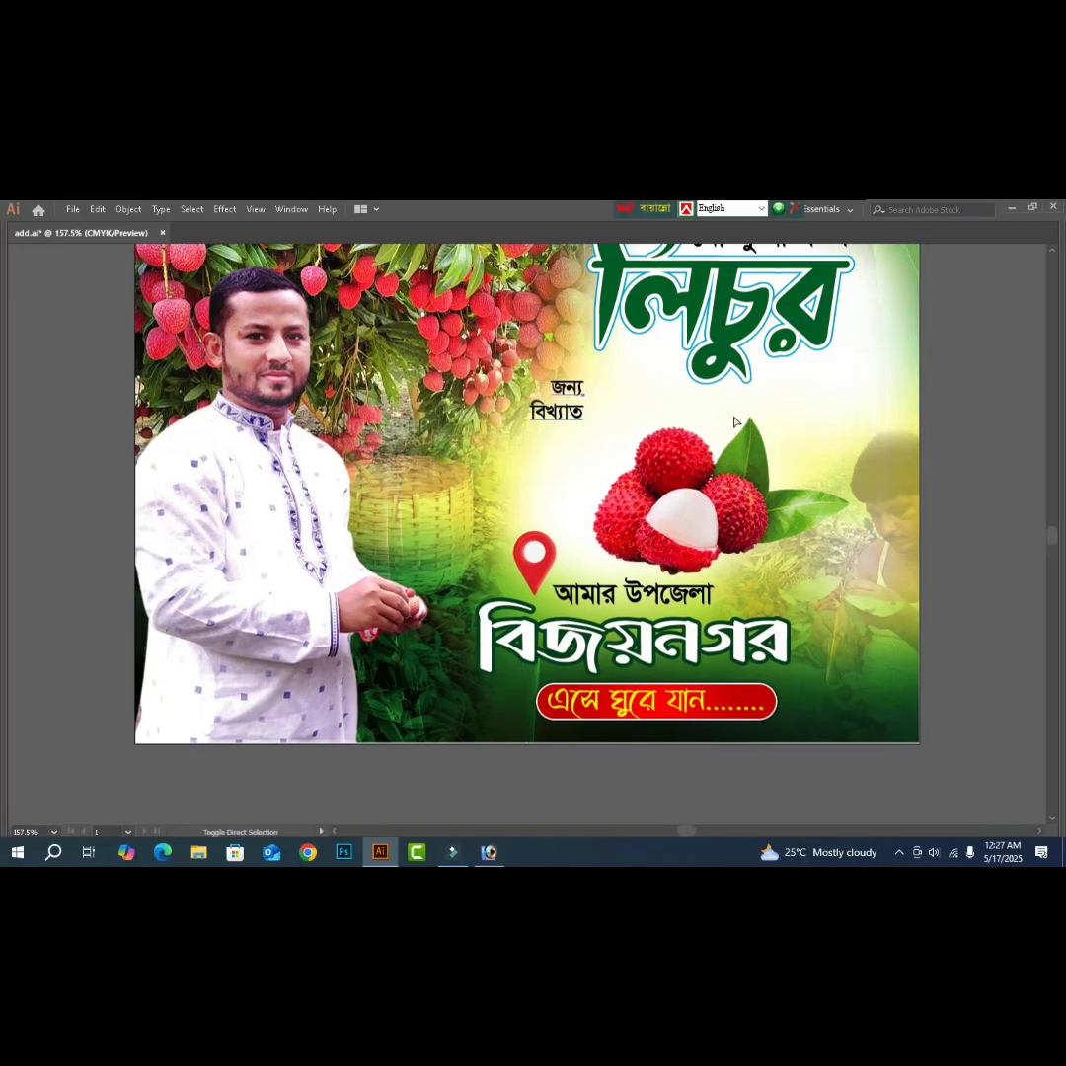
- Place the two-line জন্য বিখ্যাত text, slightly enlarged, directly under the first letters of লিচুর
left_click_drag(566, 390, 608, 409)
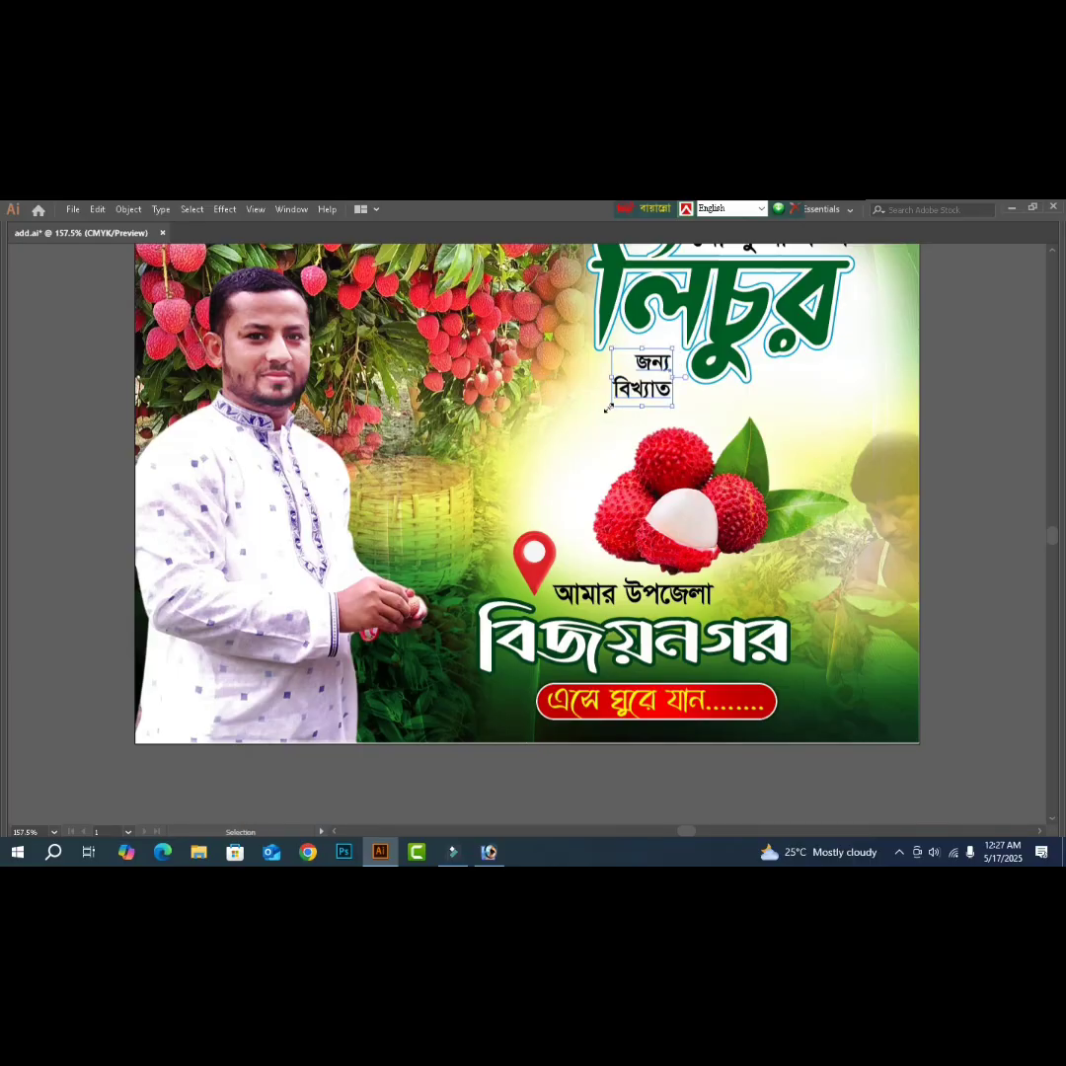
key("Up")
key("Up")
key("Up")
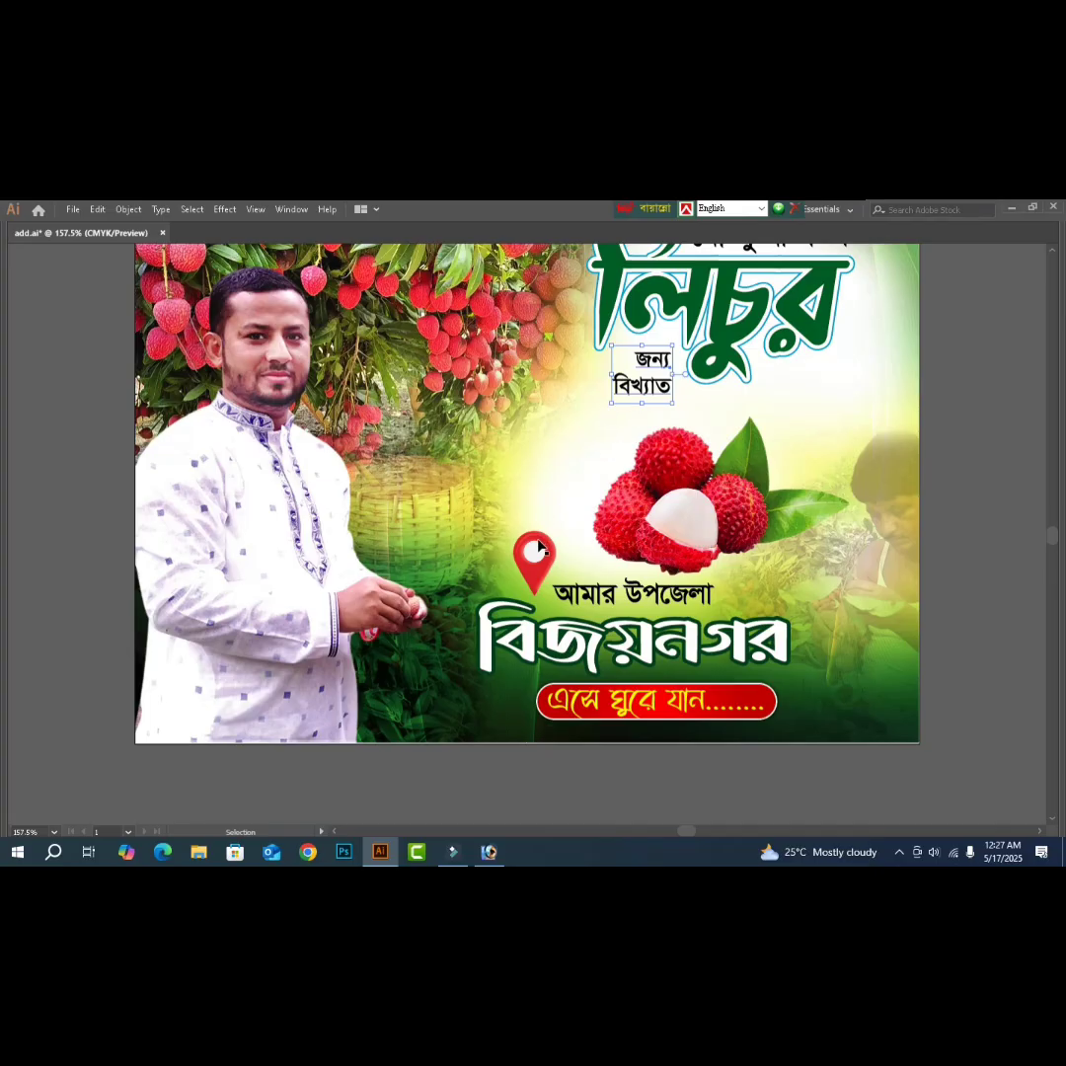
- Draw an S-shaped curve with the Pen tool from under বিখ্যাত to above the location pin, with a black stroke and no fill
key("l")
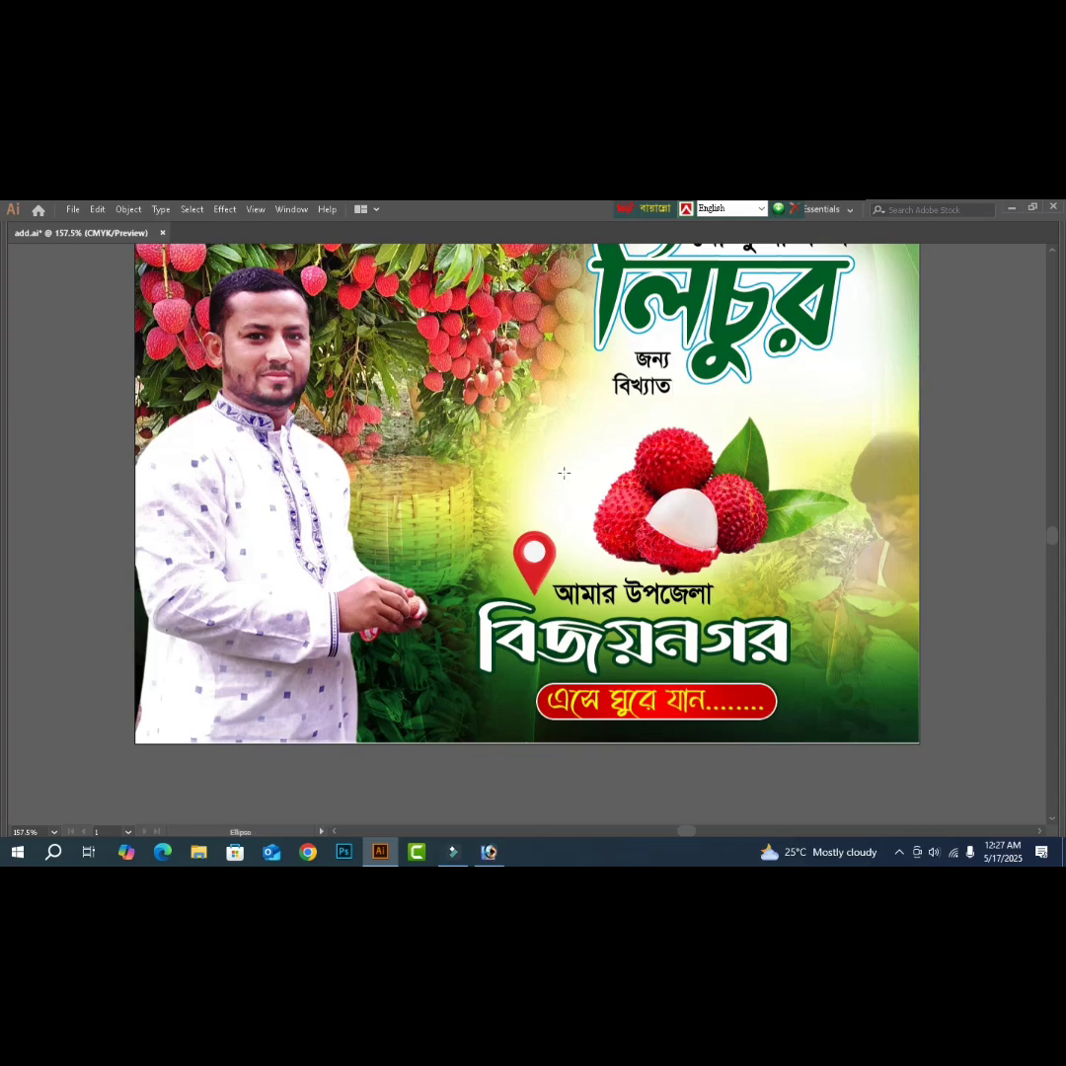
key("Tab")
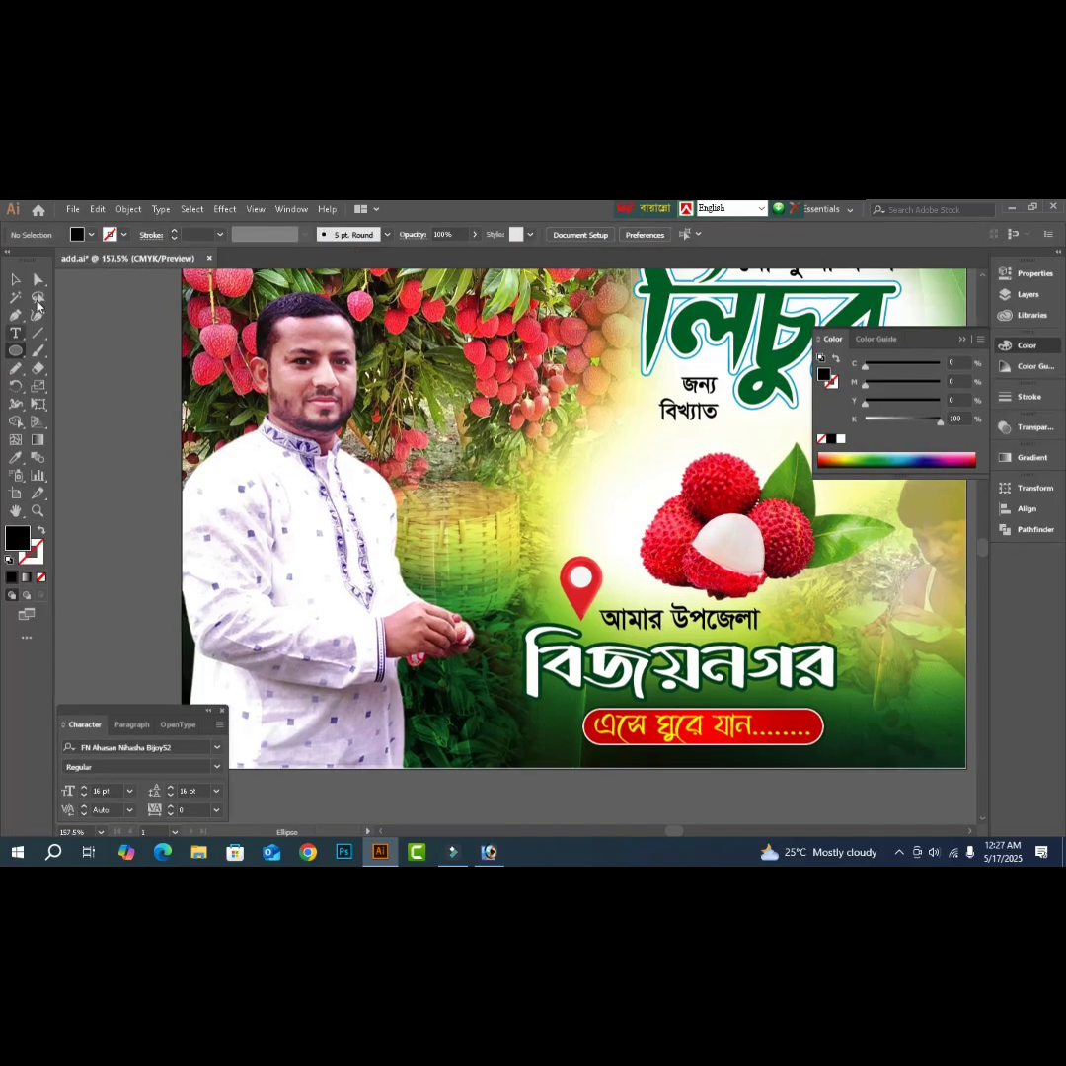
left_click(13, 316)
key("Tab")
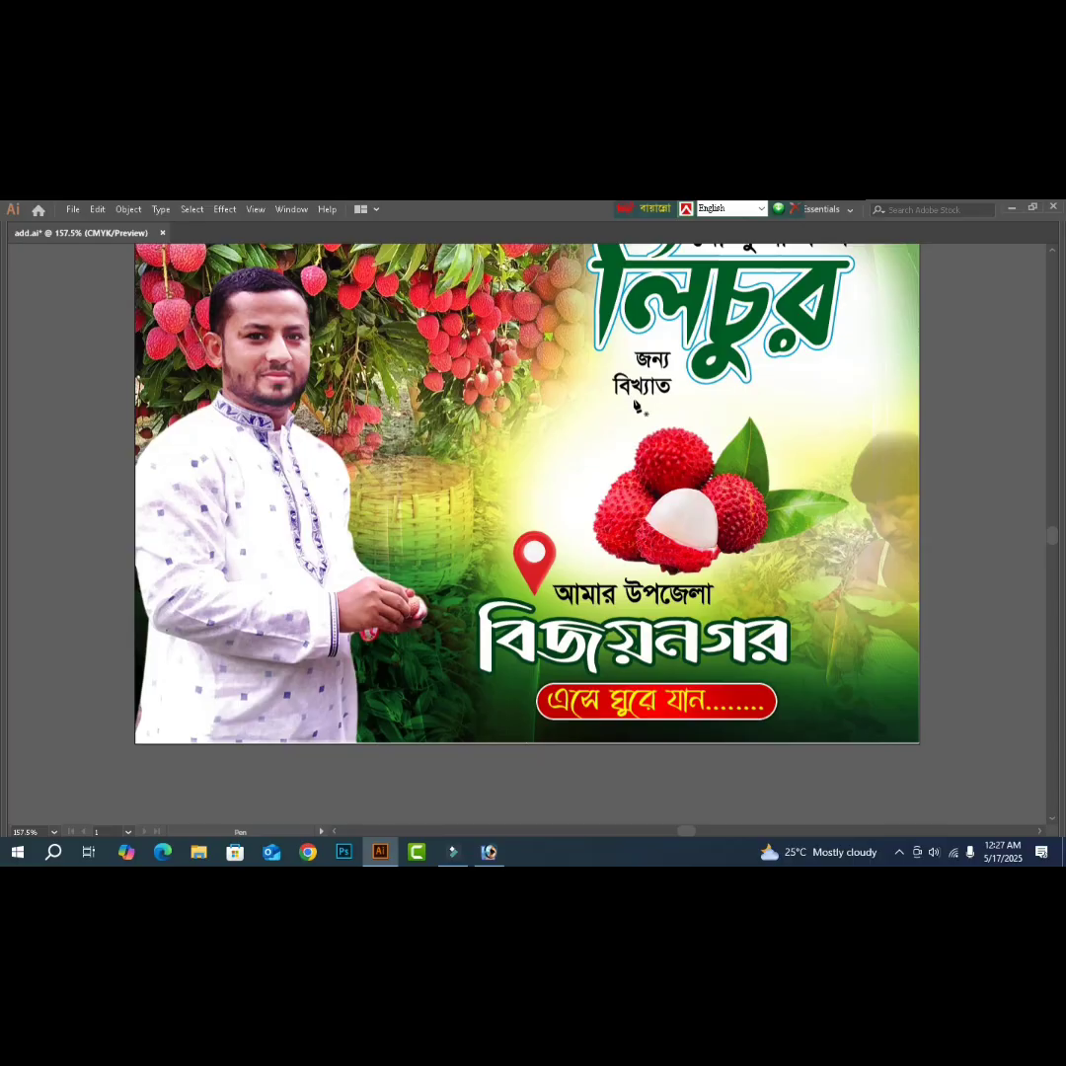
left_click(638, 400)
left_click_drag(583, 433, 529, 428)
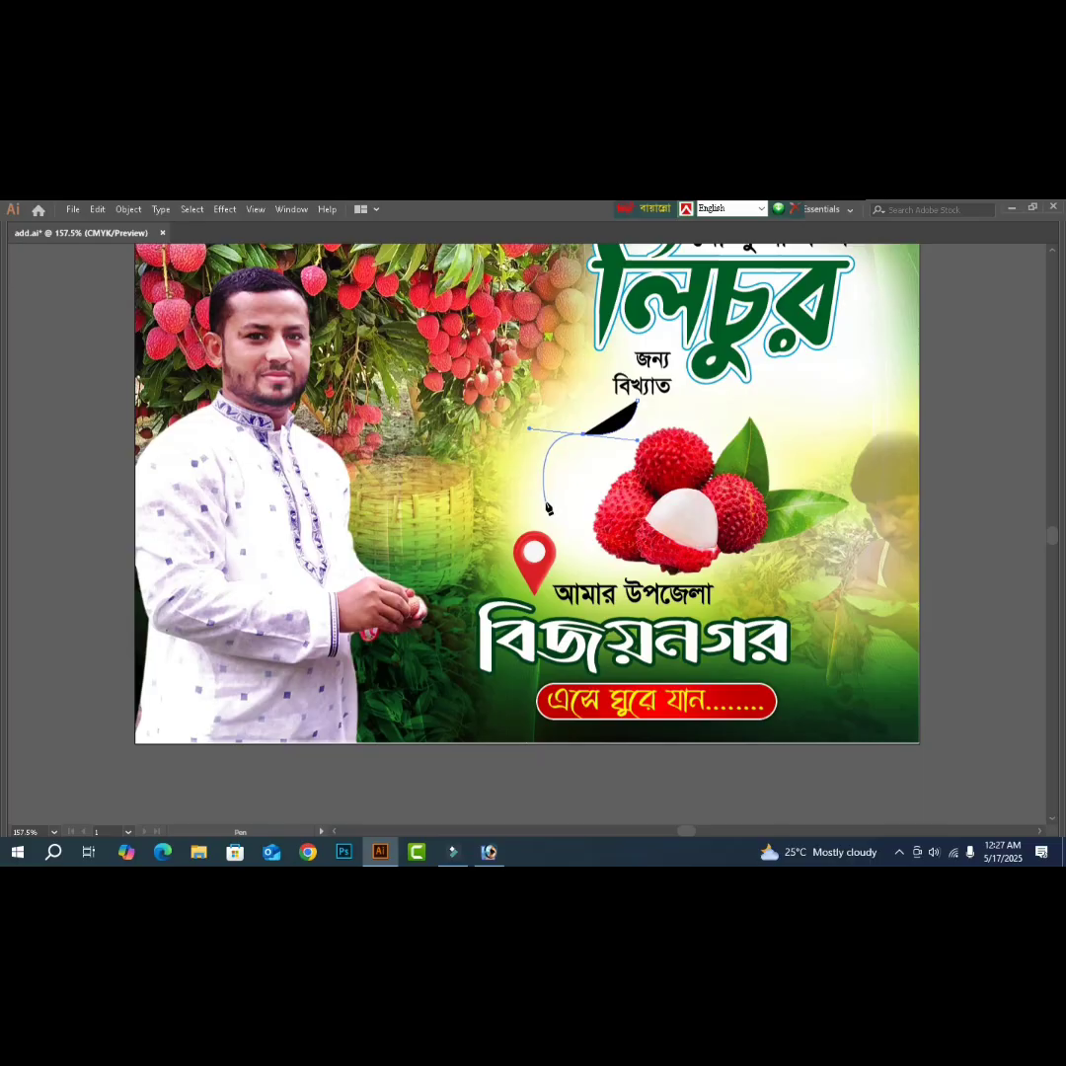
mouse_move(543, 501)
left_mouse_down()
mouse_move(530, 520)
mouse_move(543, 533)
left_mouse_up()
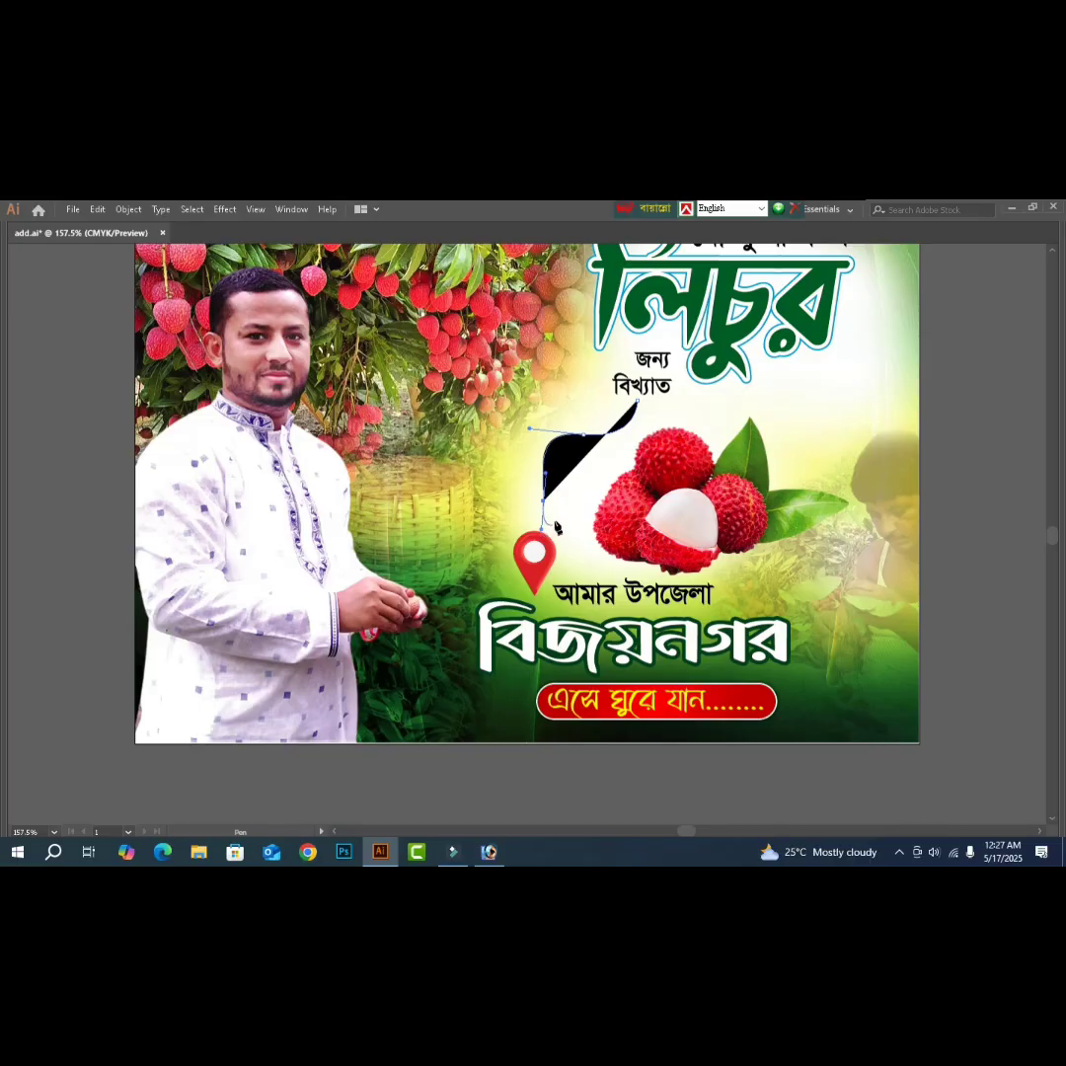
left_click(542, 500)
left_click_drag(535, 492, 580, 519)
key("Tab")
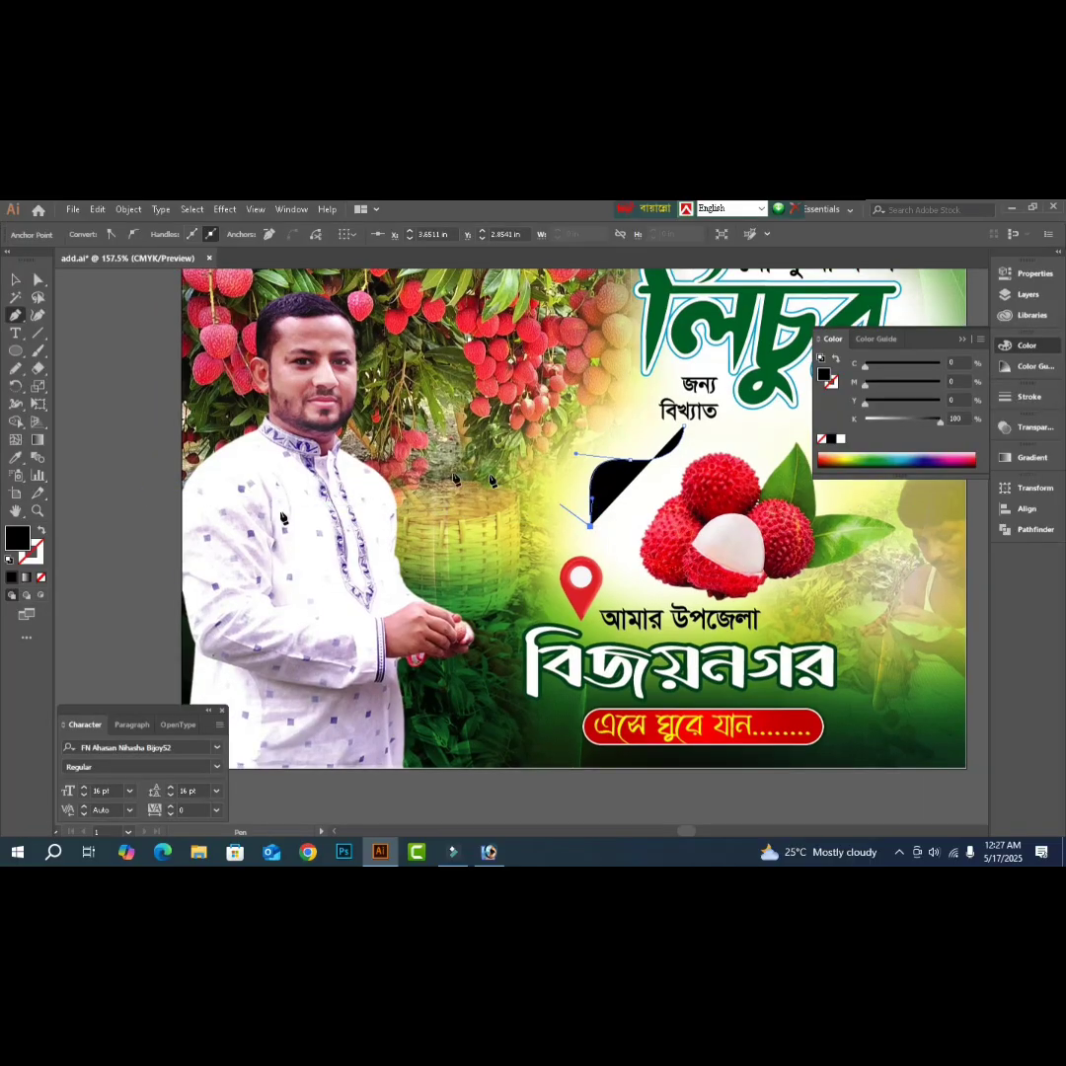
left_click(41, 531)
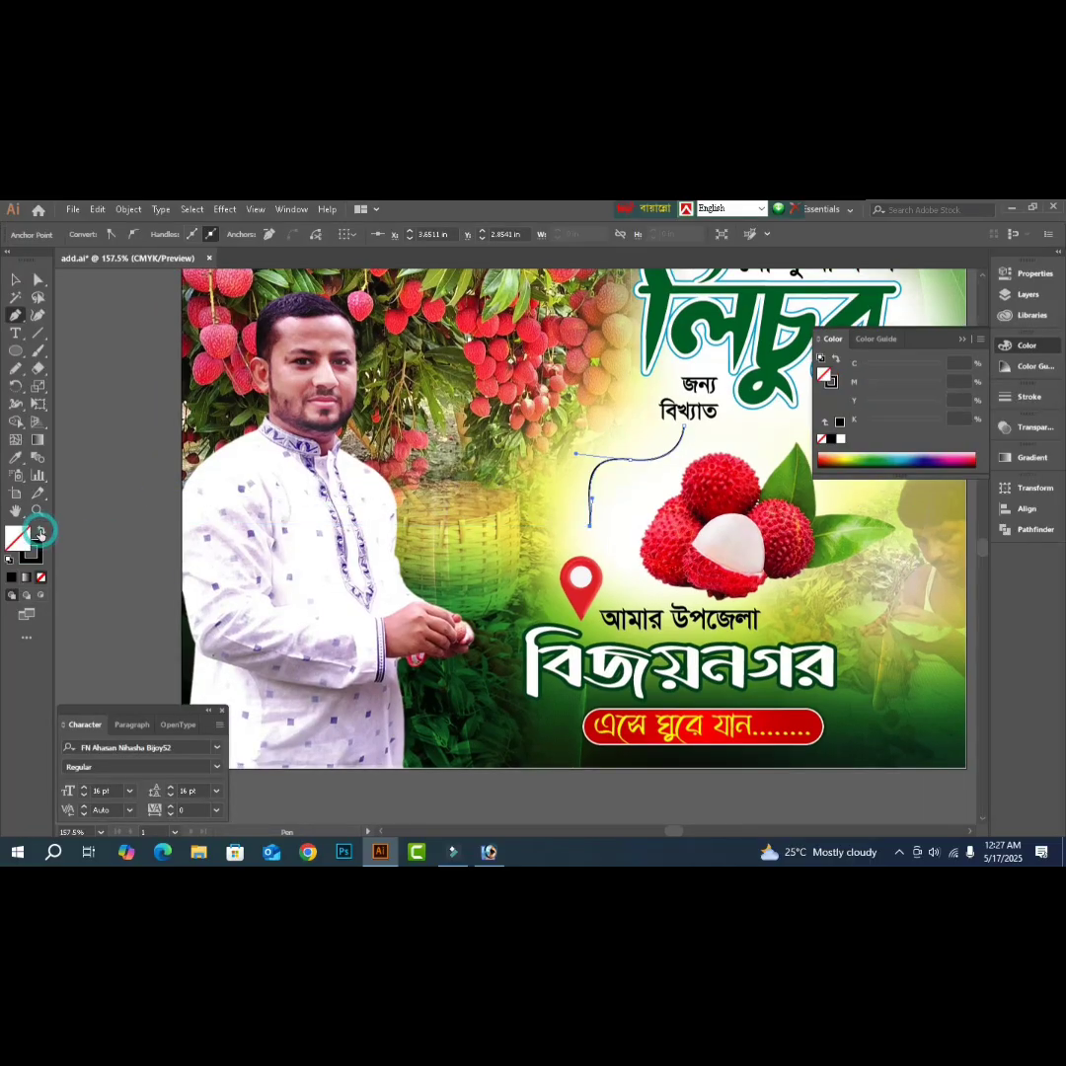
left_click(16, 280)
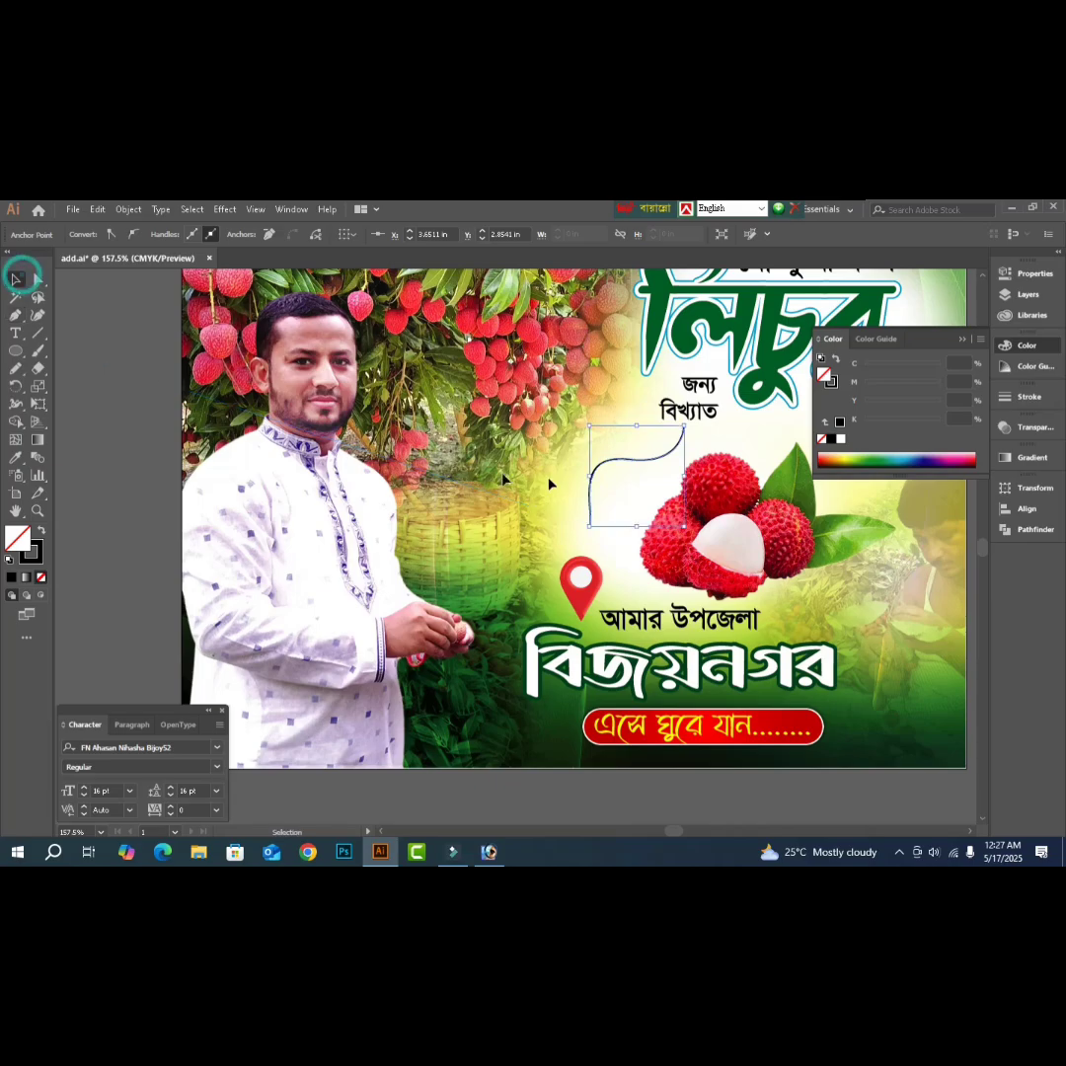
- Examine the S-shaped curve's middle anchor point and its direction handles up close
left_click(593, 435)
left_click_drag(593, 435, 701, 505)
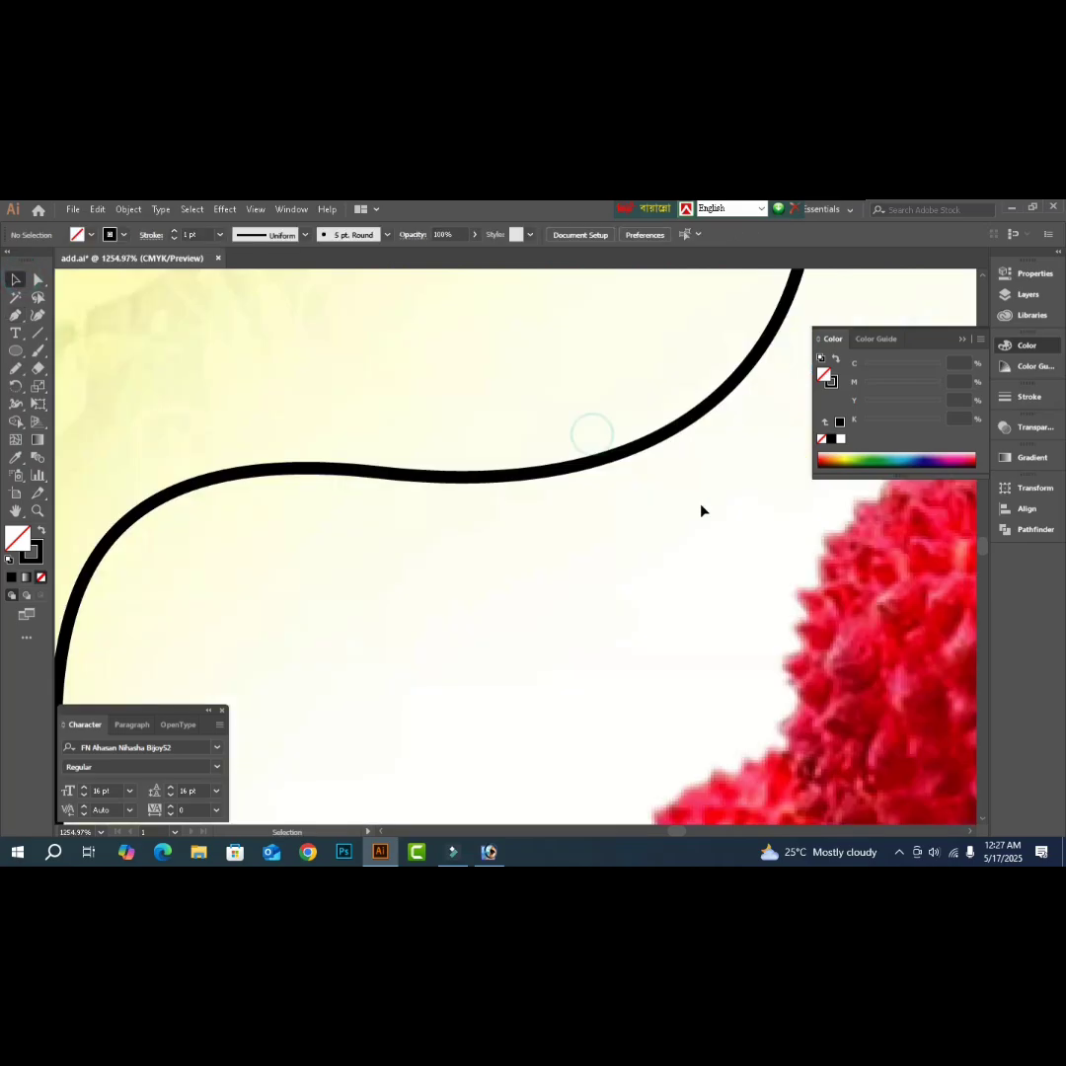
key("a")
left_click_drag(343, 432, 560, 539)
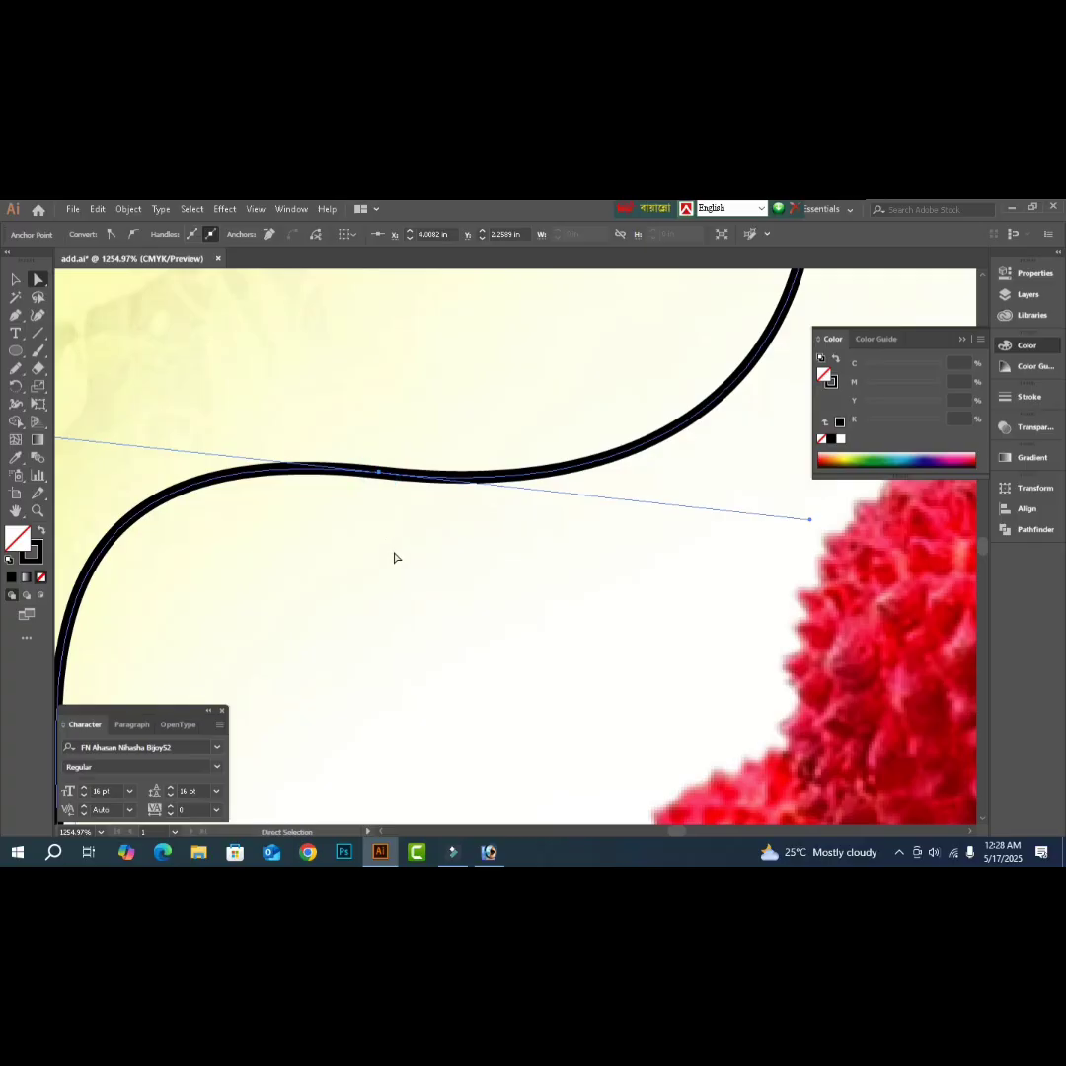
left_click(395, 559)
key("ctrl+minus")
key("ctrl+minus")
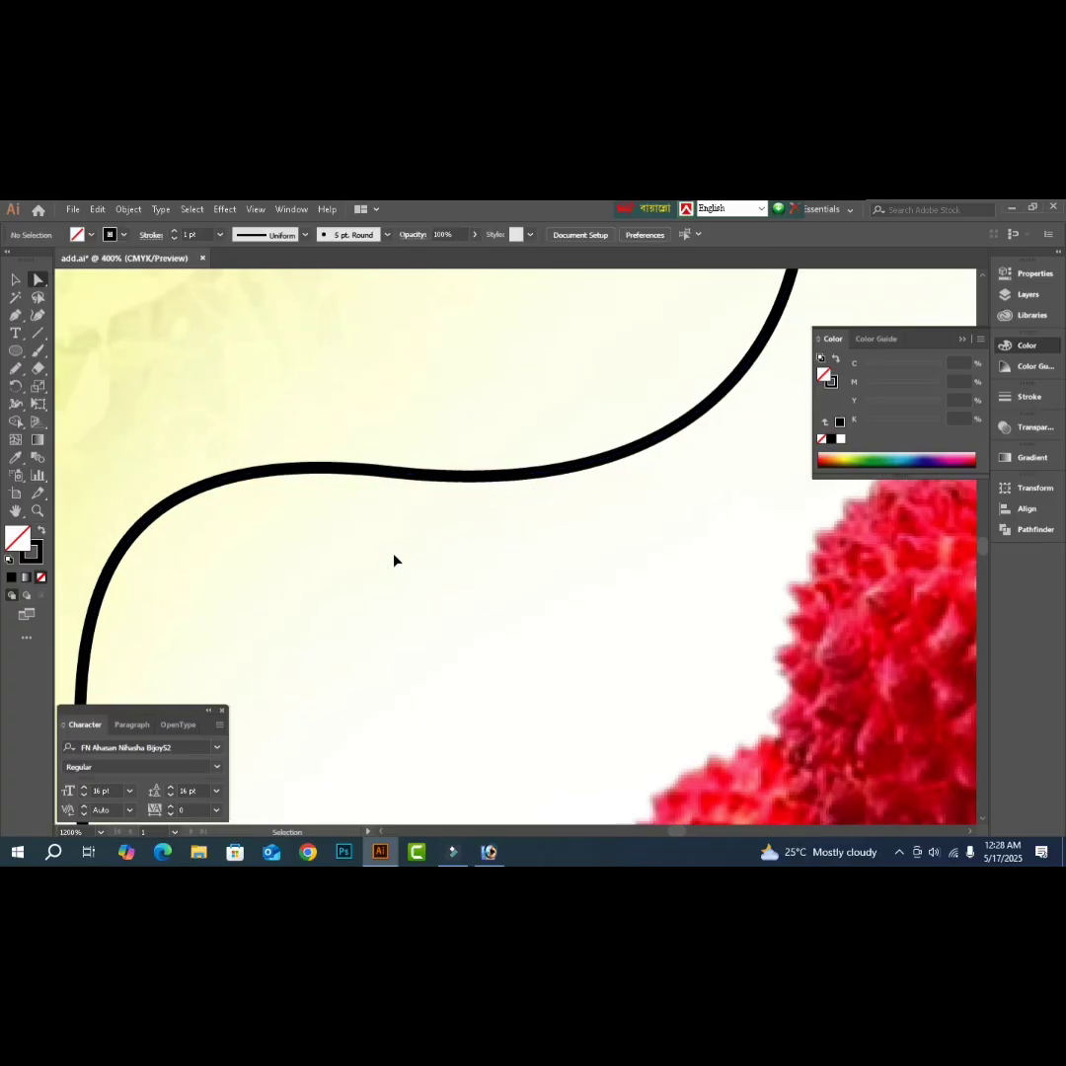
key("ctrl+minus")
key("ctrl+minus")
key("ctrl+minus")
key("ctrl+minus")
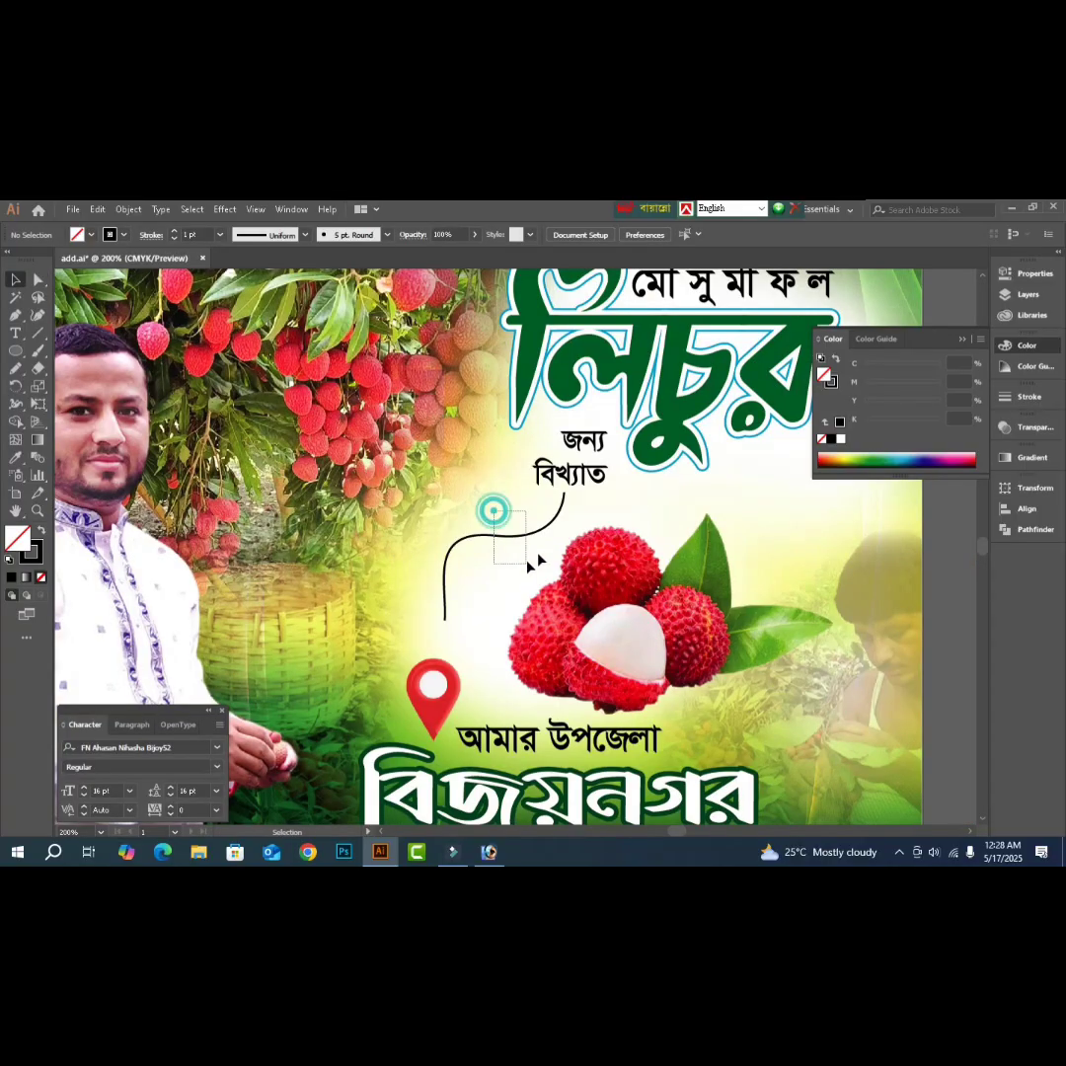
- Make the curve slightly narrower and taller, and apply the variable width profile that tapers from one thick end to a point
left_click_drag(530, 559, 561, 559)
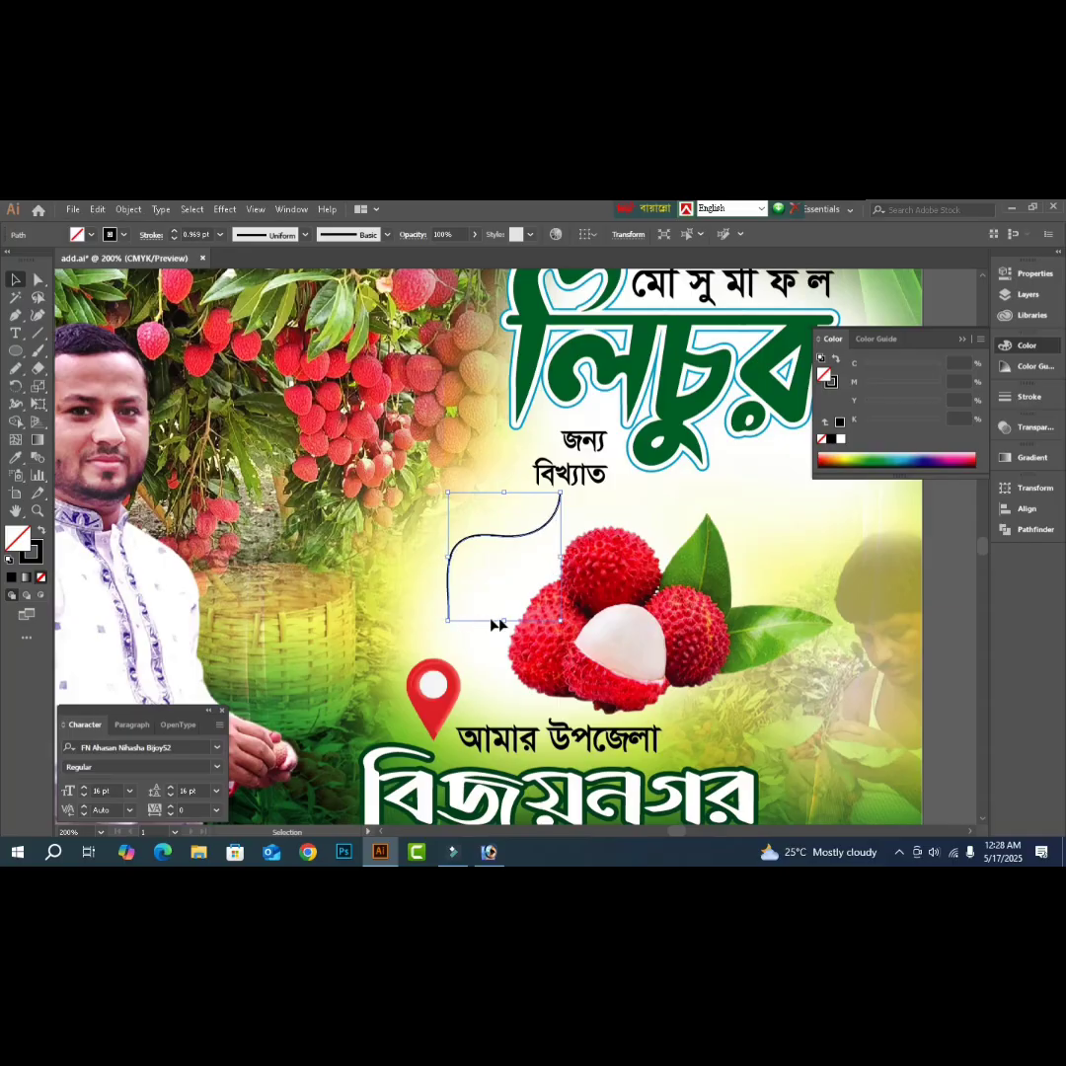
left_click_drag(499, 625, 497, 631)
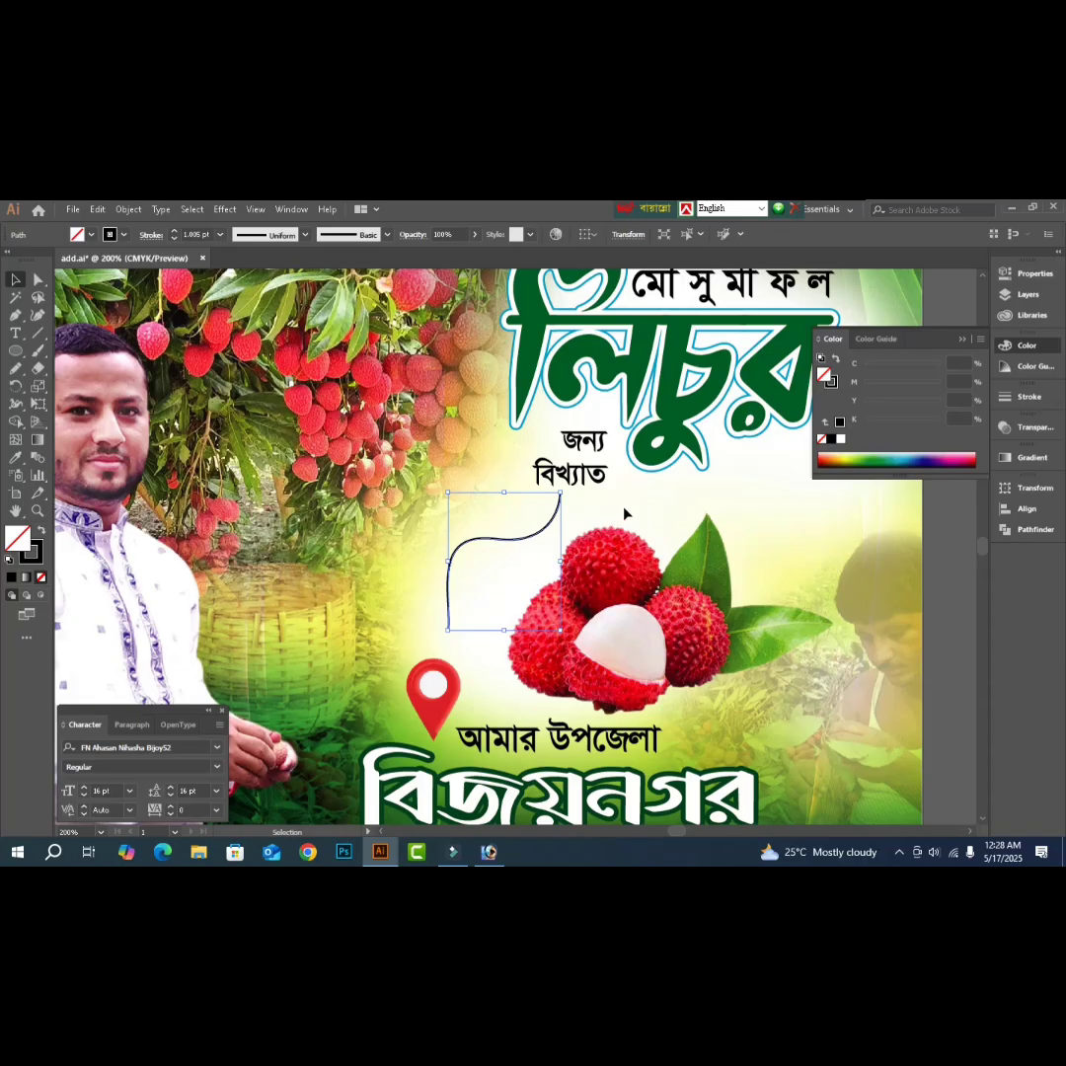
left_click(543, 530)
left_click(544, 533)
left_click(306, 237)
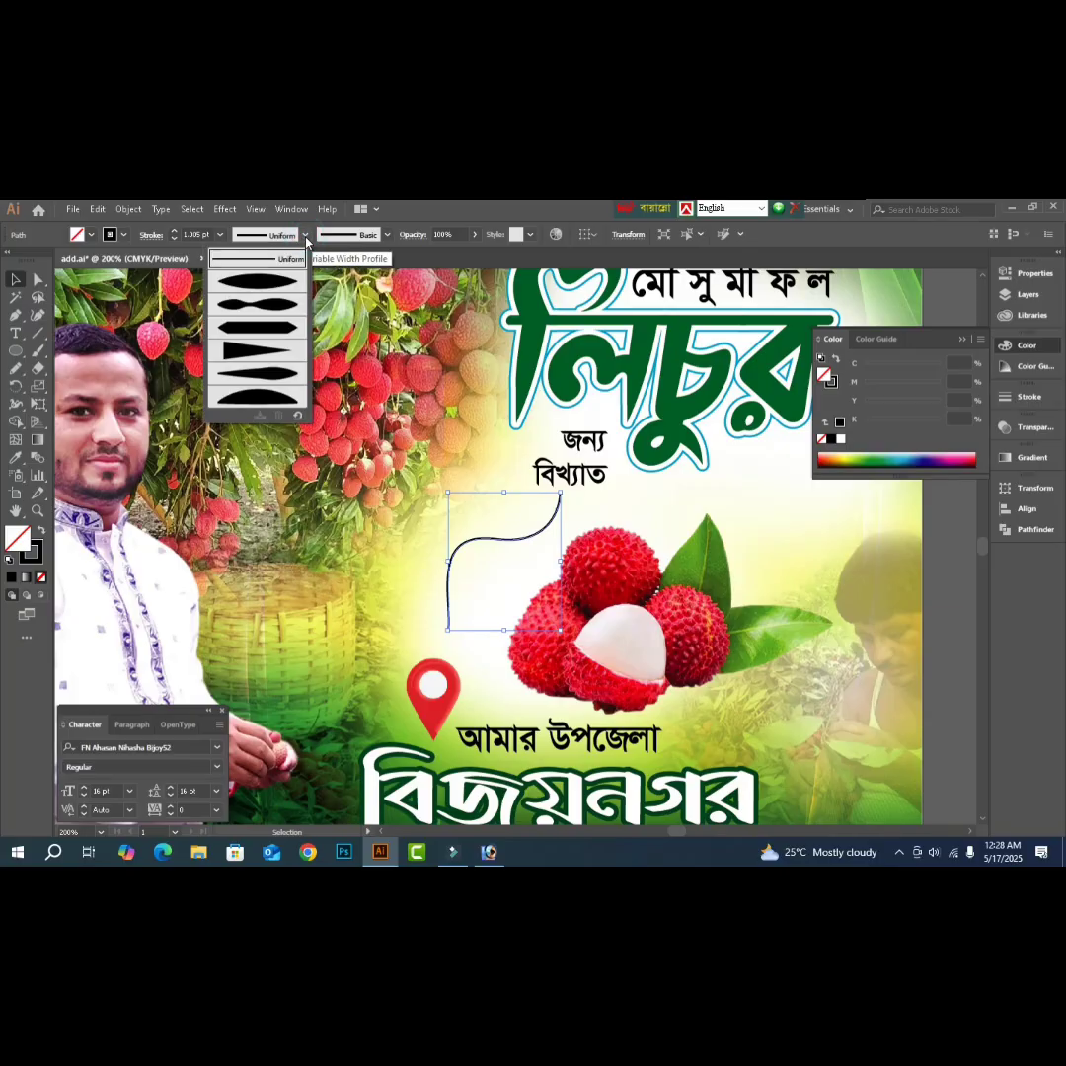
left_click(260, 353)
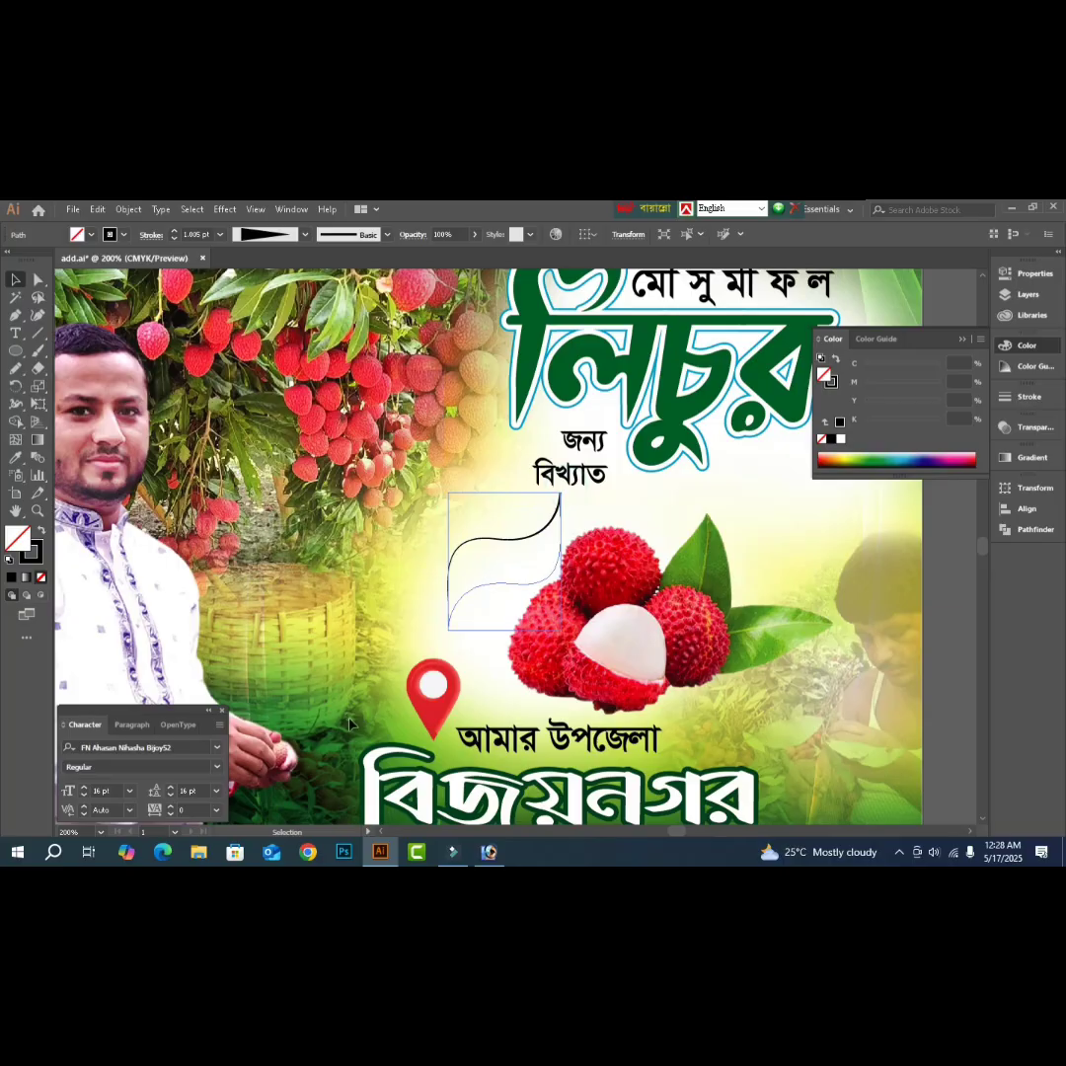
- Rotate the tapered curve by 180° so its thick end faces the location pin, and nudge it slightly up and left
left_click_drag(561, 493, 565, 569)
key("Up")
key("Up")
key("Up")
key("Up")
key("Up")
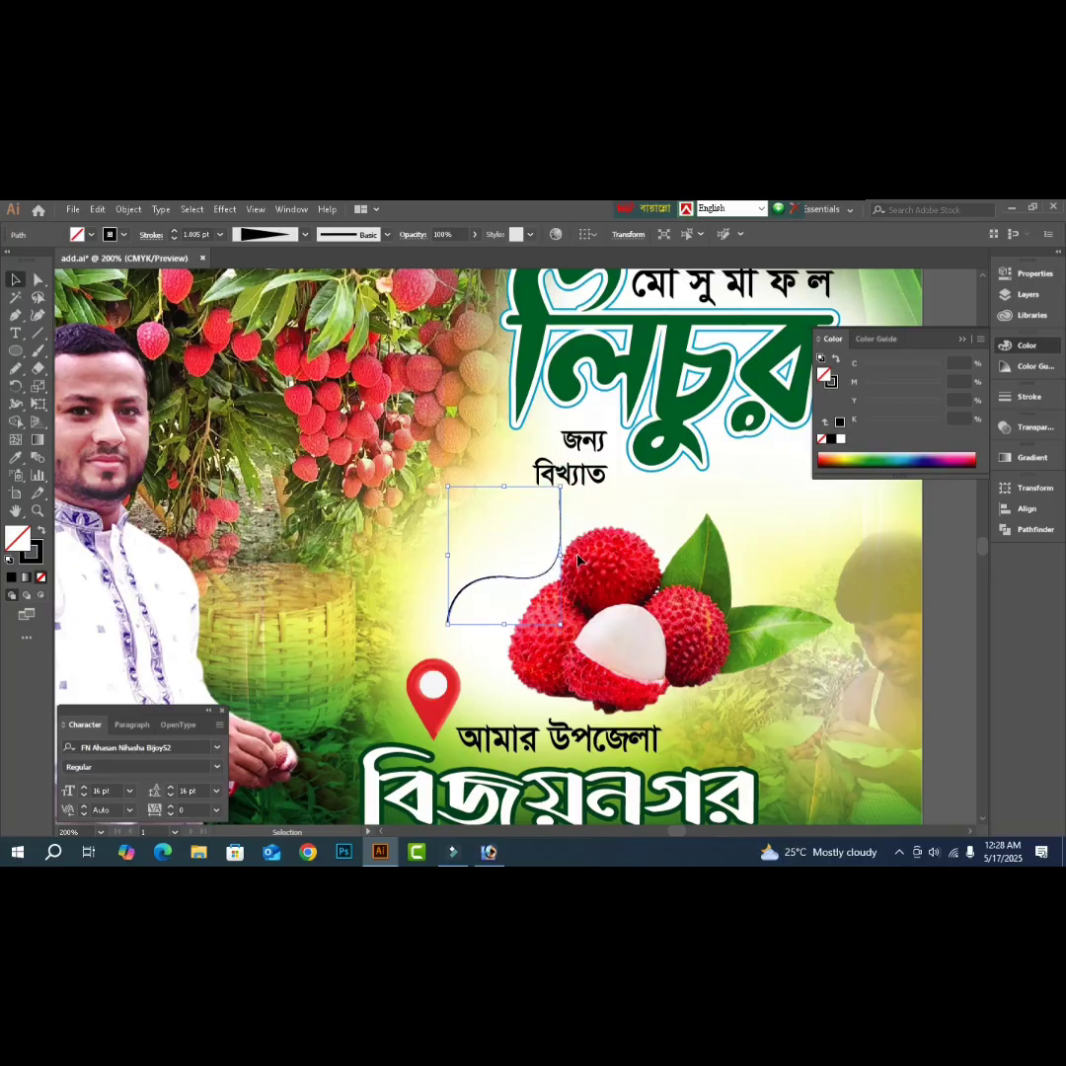
key("Left")
key("Left")
key("Left")
key("Left")
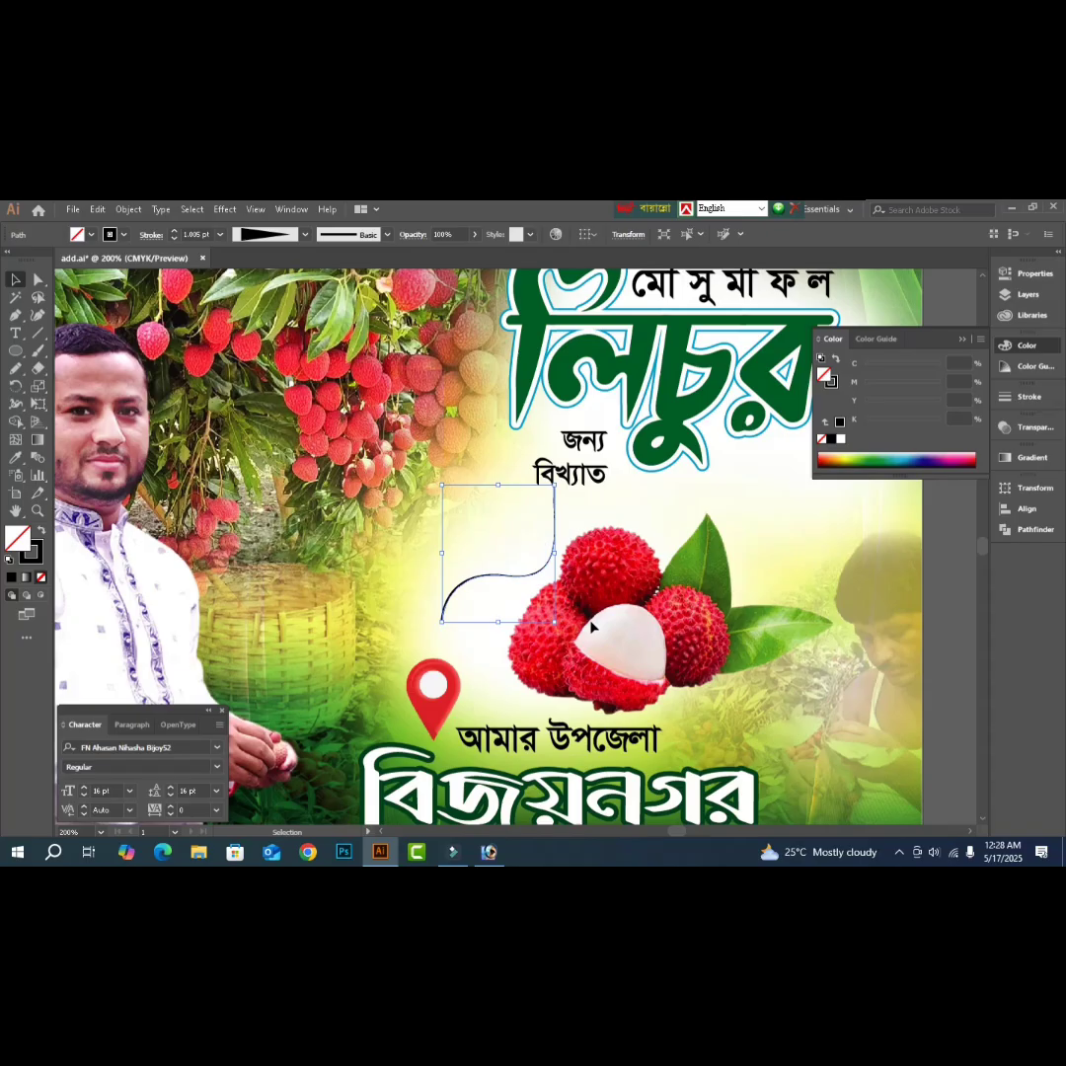
- Reshape the curve by tilting its middle handles, lowering its thick end toward the pin and raising its middle anchor slightly
key("a")
left_click(523, 585)
left_click(533, 580)
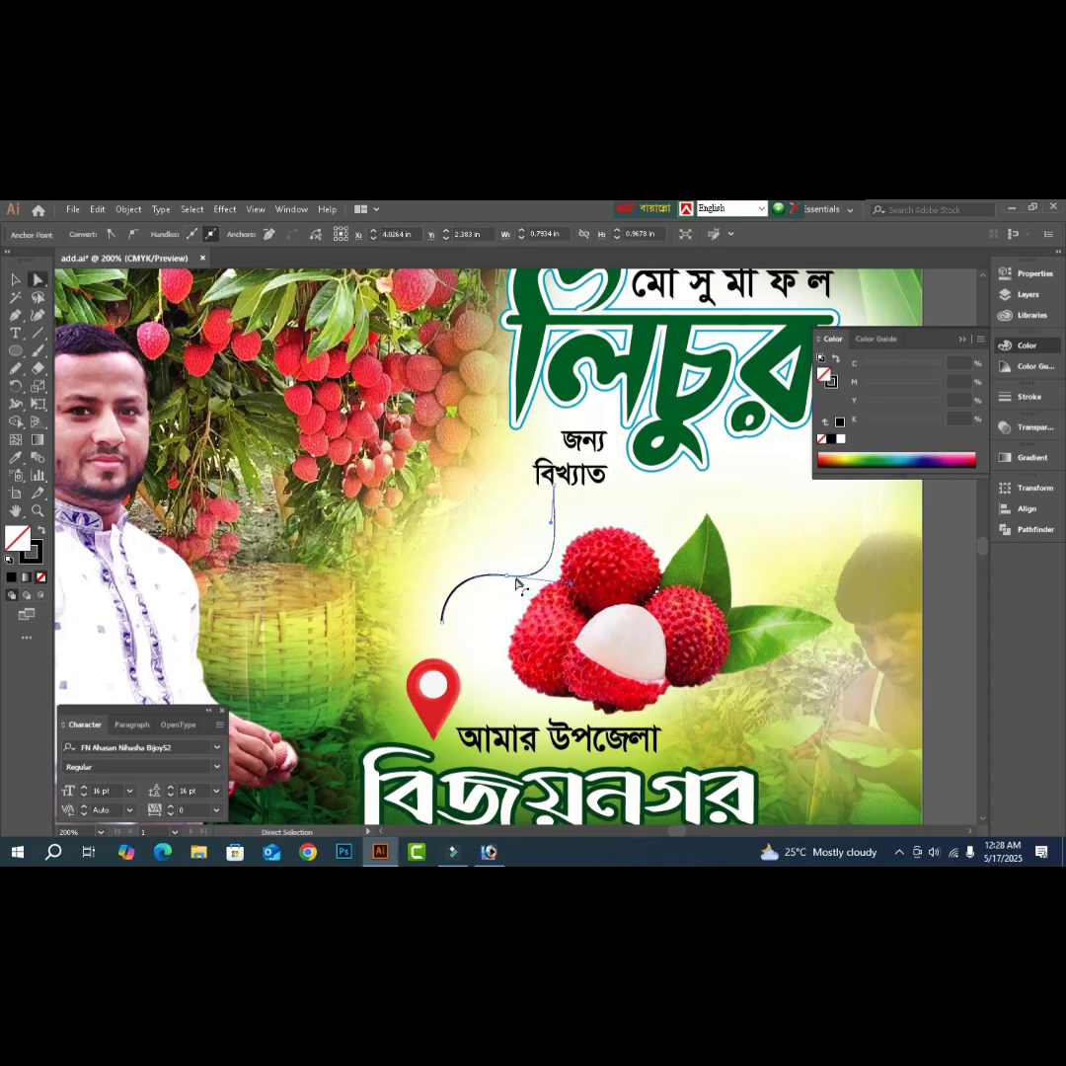
left_click_drag(571, 586, 566, 562)
left_click_drag(443, 623, 447, 633)
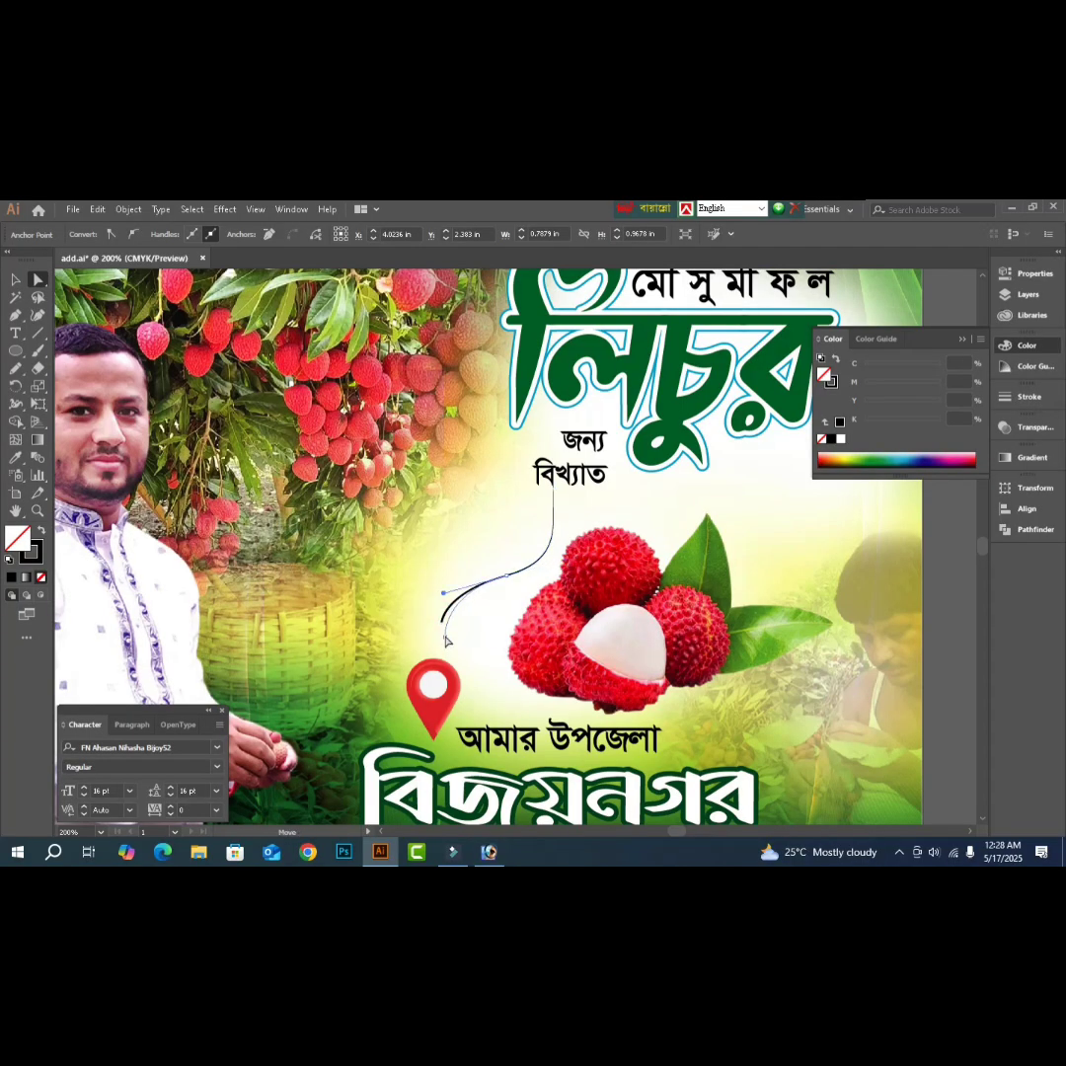
left_click(507, 582)
left_click_drag(508, 577, 508, 566)
left_click(500, 593)
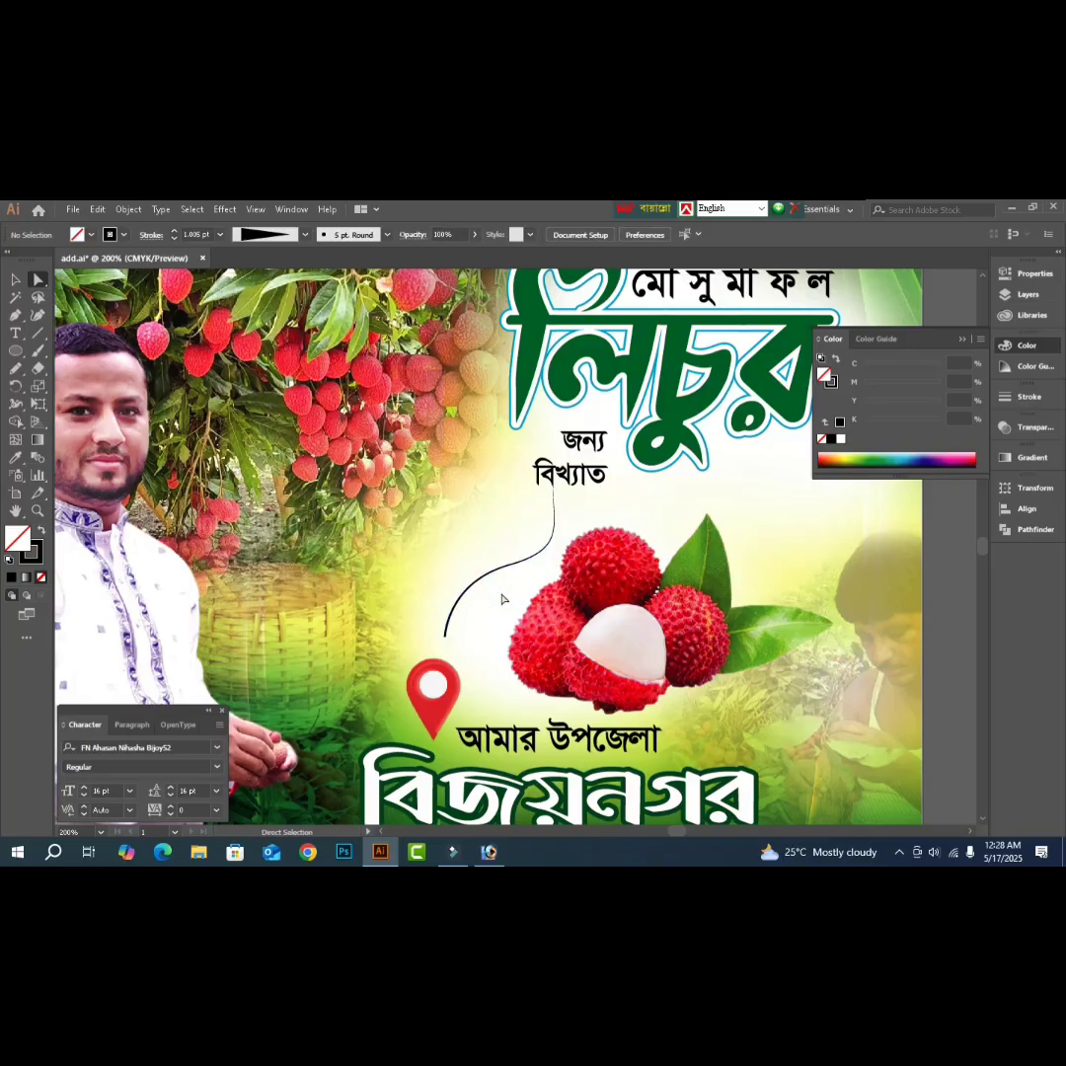
- Draw a small triangle with the Star tool beside the curve's lower end, and give it a black fill without a stroke
key("v")
left_click_drag(353, 592, 547, 693)
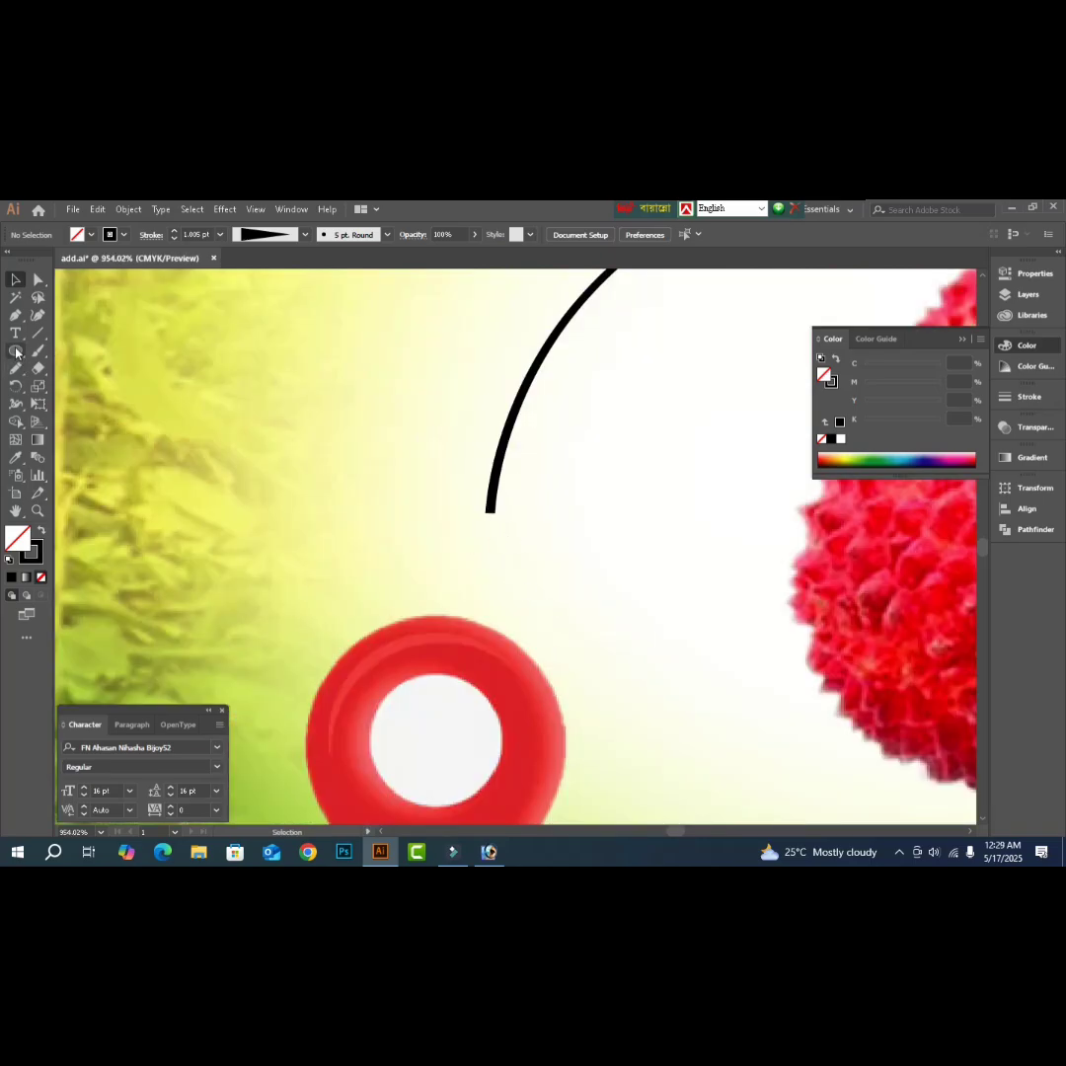
left_click_drag(16, 350, 55, 352)
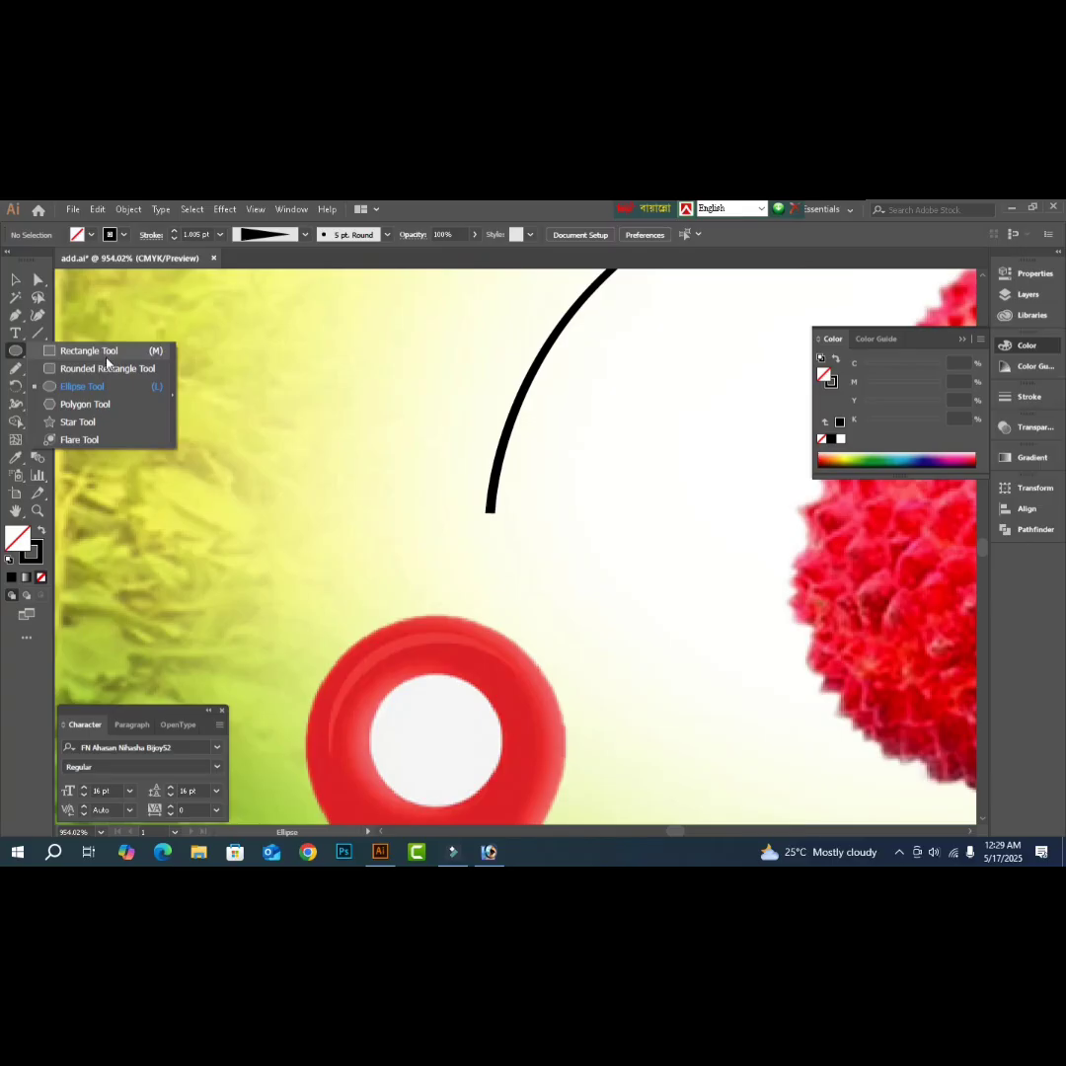
left_click(87, 427)
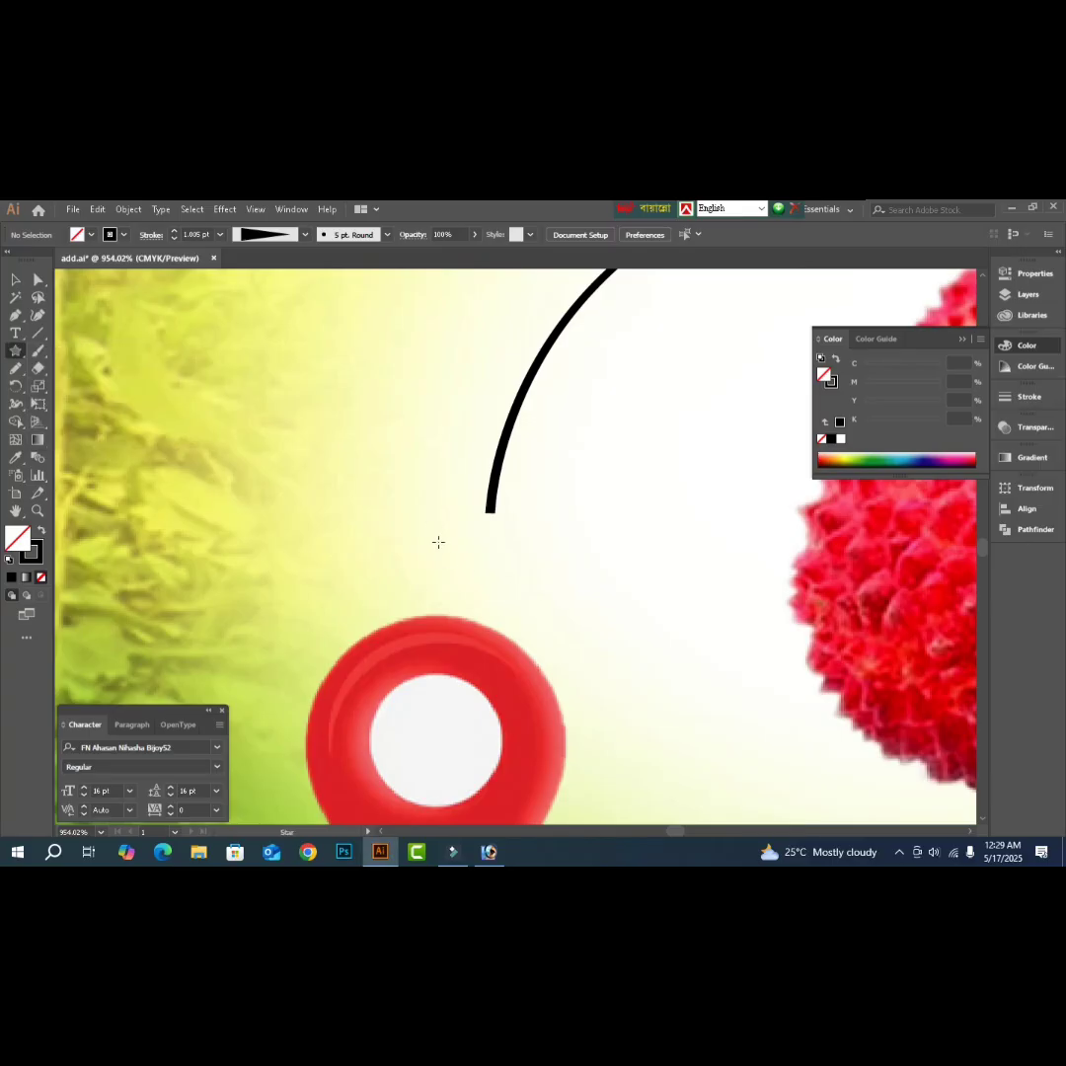
left_click_drag(409, 514, 456, 571)
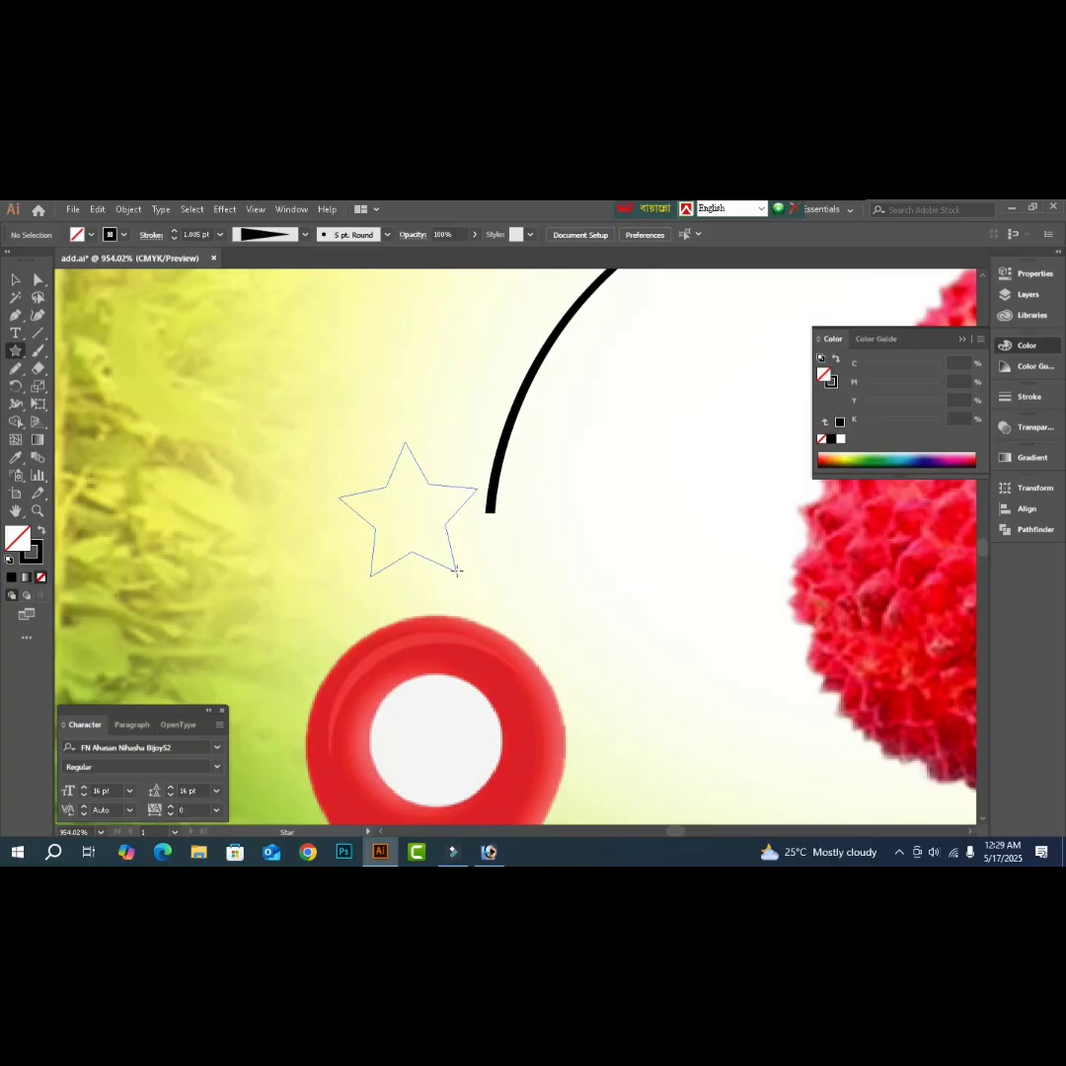
left_click_drag(456, 571, 456, 570)
key("Down")
key("Down")
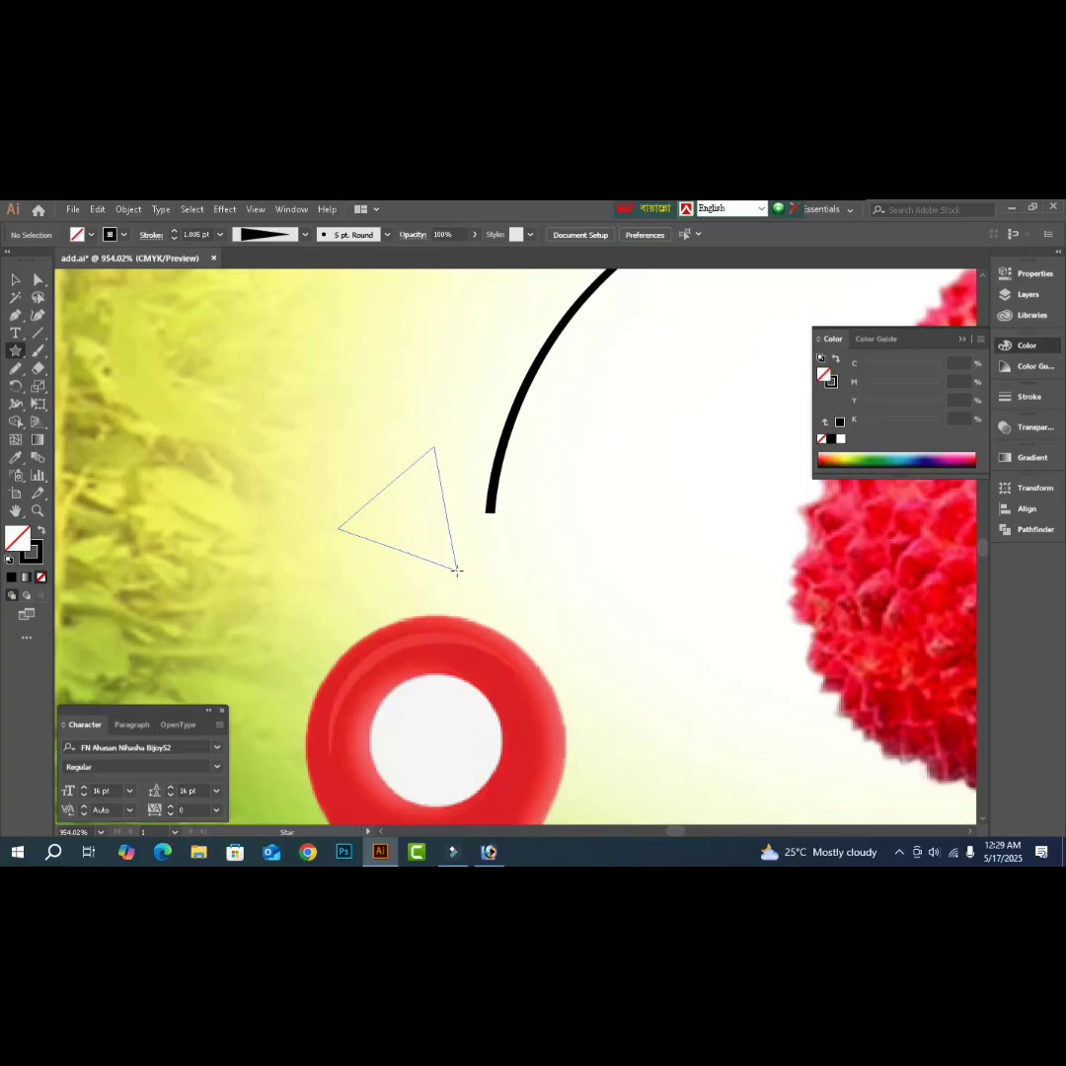
left_click_drag(456, 571, 456, 572)
left_click(15, 281)
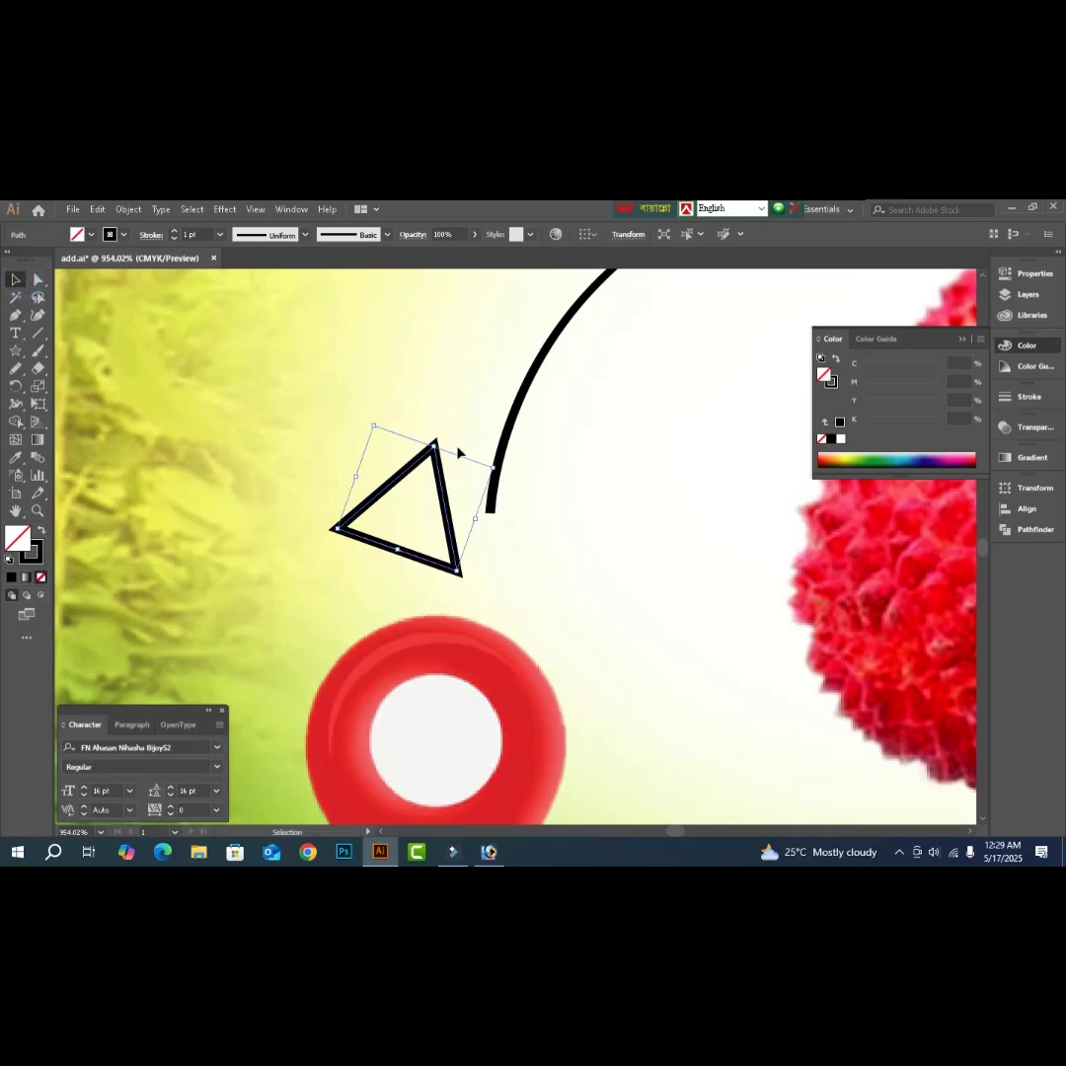
left_click(41, 533)
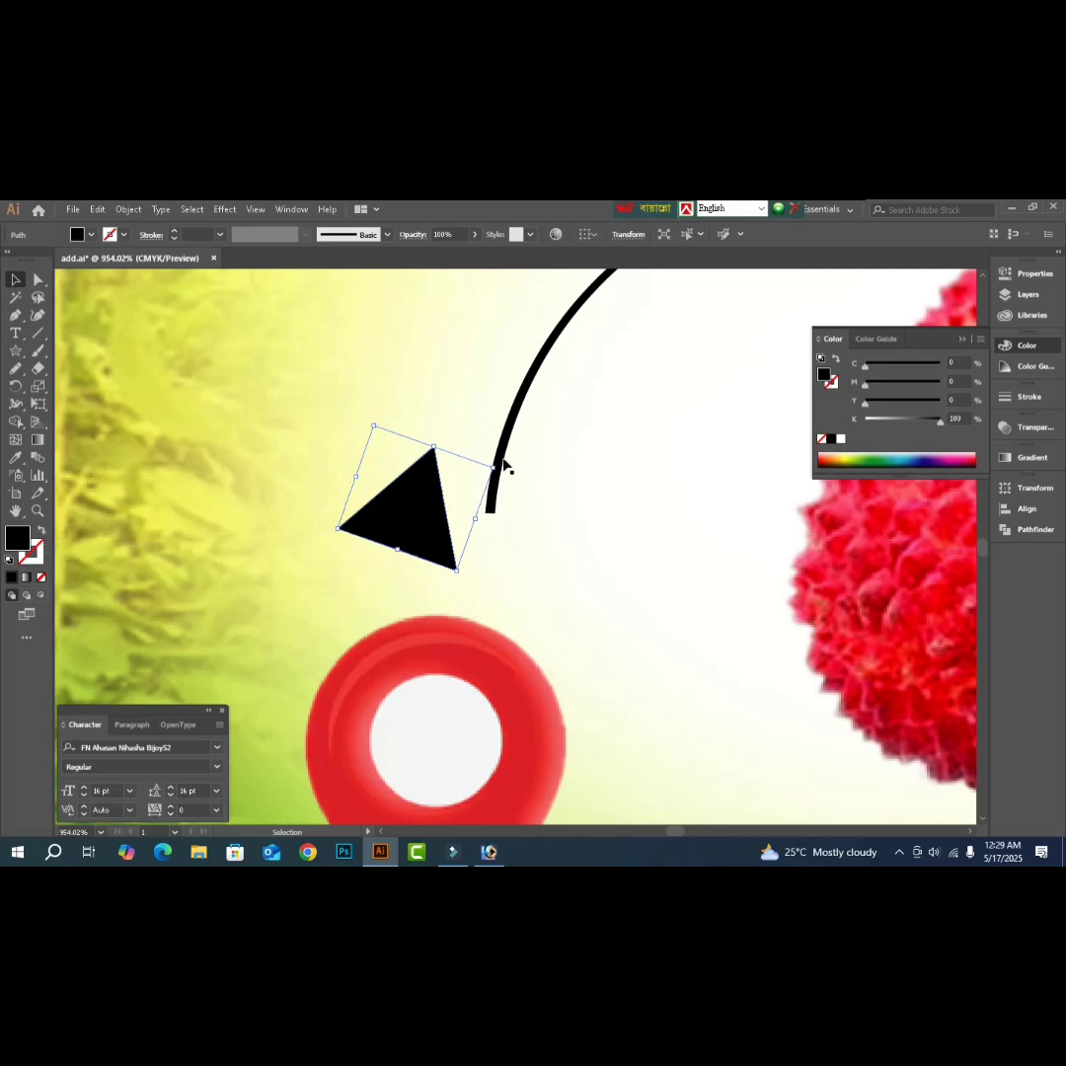
- Rotate the triangle to point down at the location pin, place it on the curve's lower end as an arrowhead, and select both shapes
left_click_drag(498, 462, 477, 545)
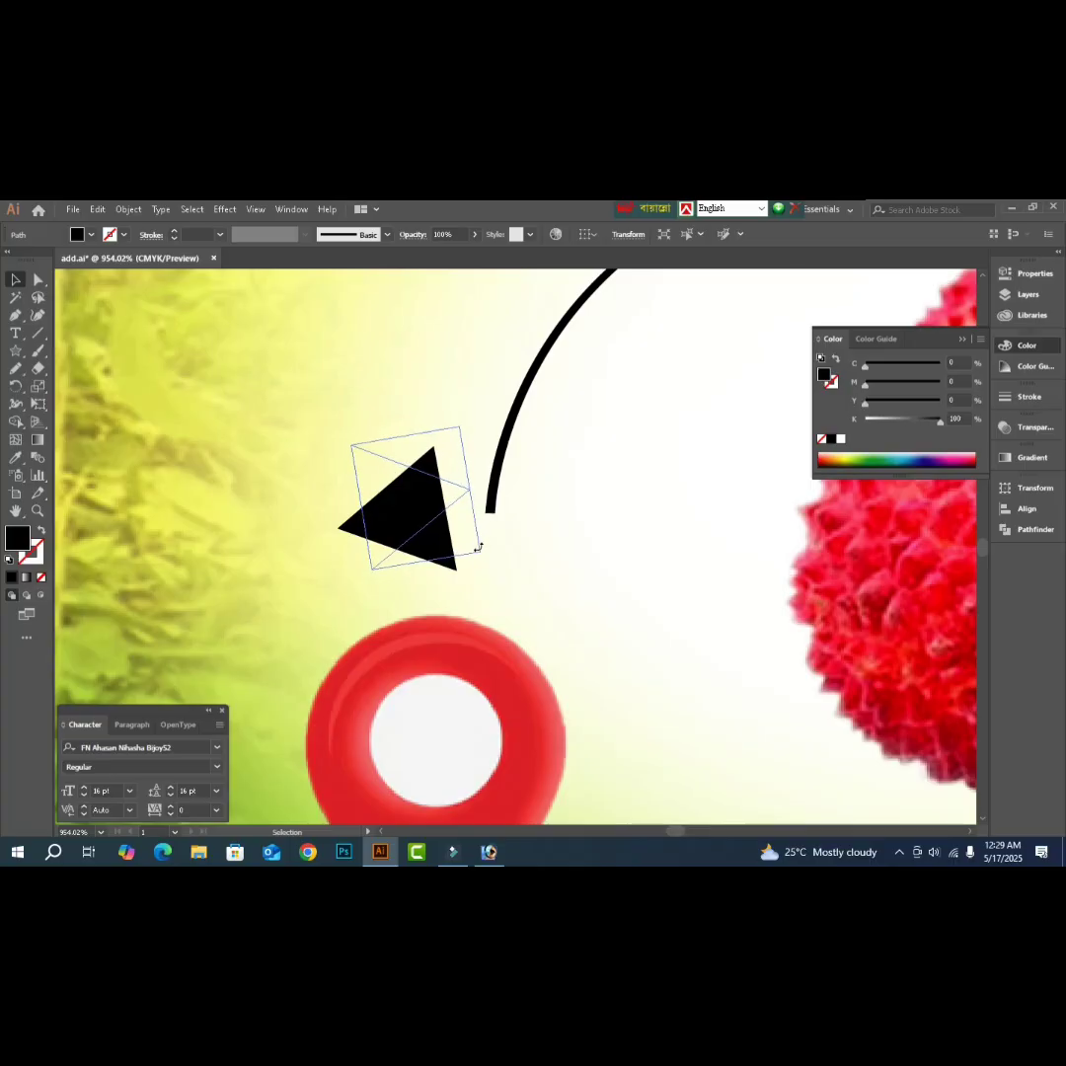
left_click_drag(383, 501, 478, 531)
left_click_drag(618, 430, 457, 533)
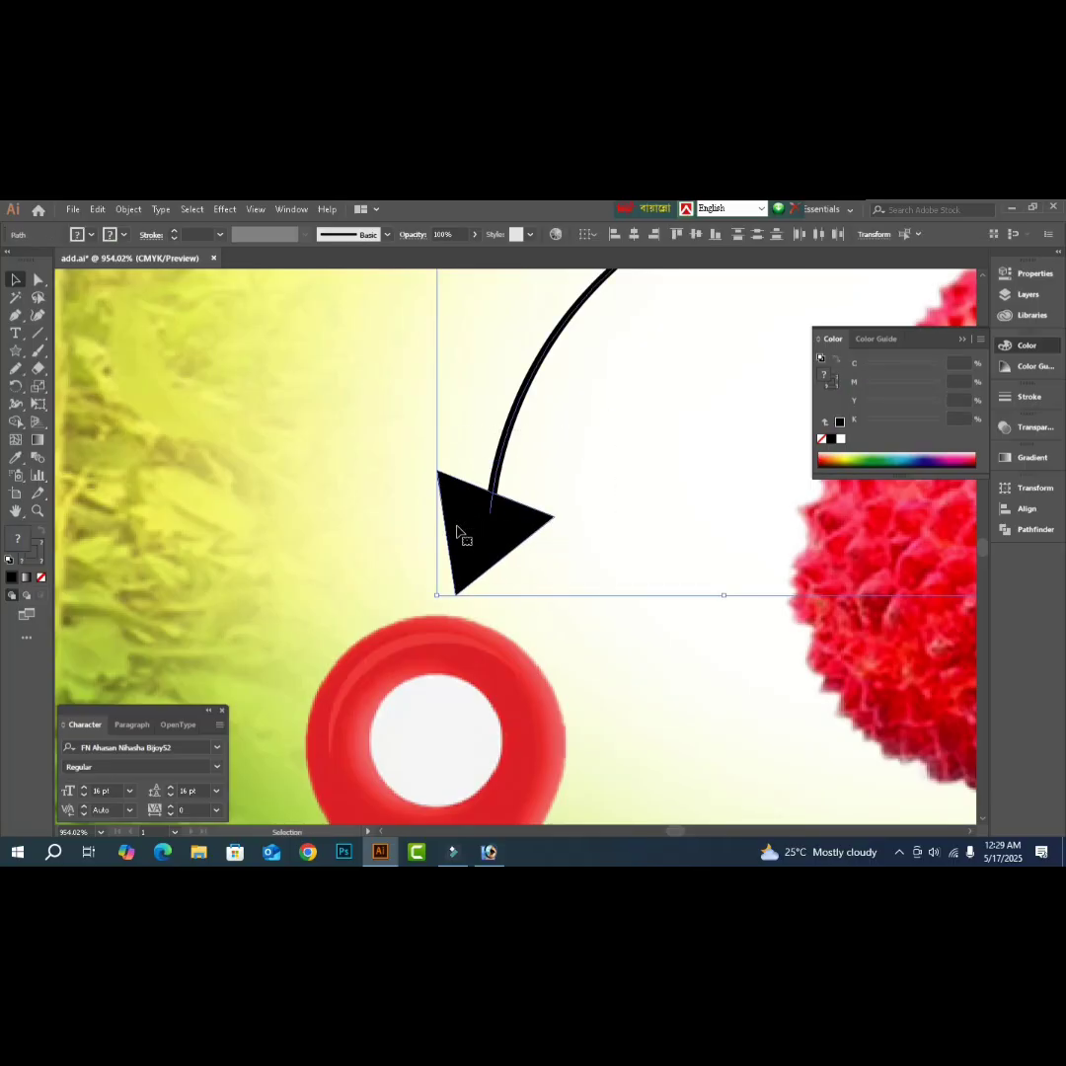
- Expand the appearance of the tapered curve alone, turning its stroke into a filled shape
key("ctrl+minus")
key("ctrl+minus")
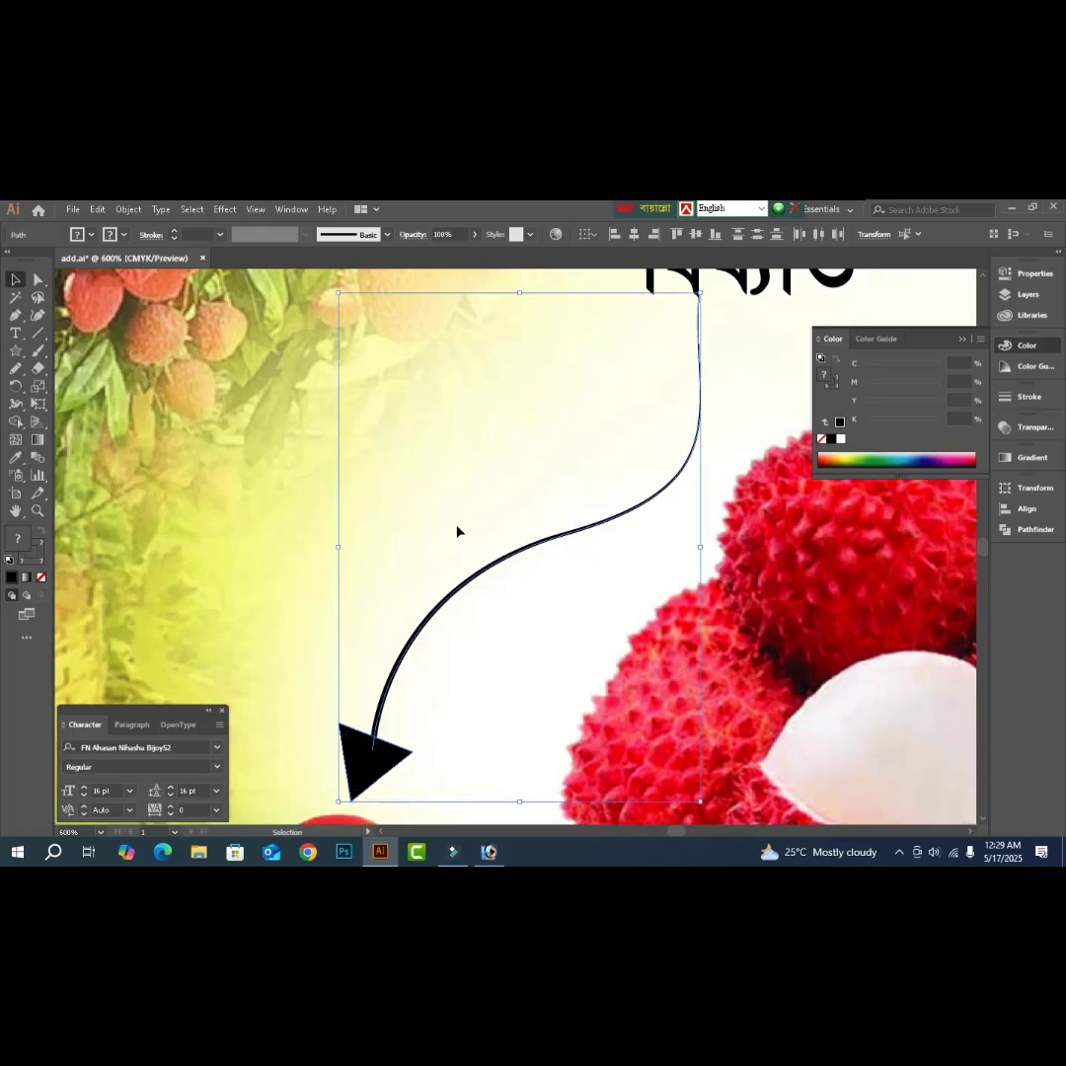
scroll(565, 577, "down", 1)
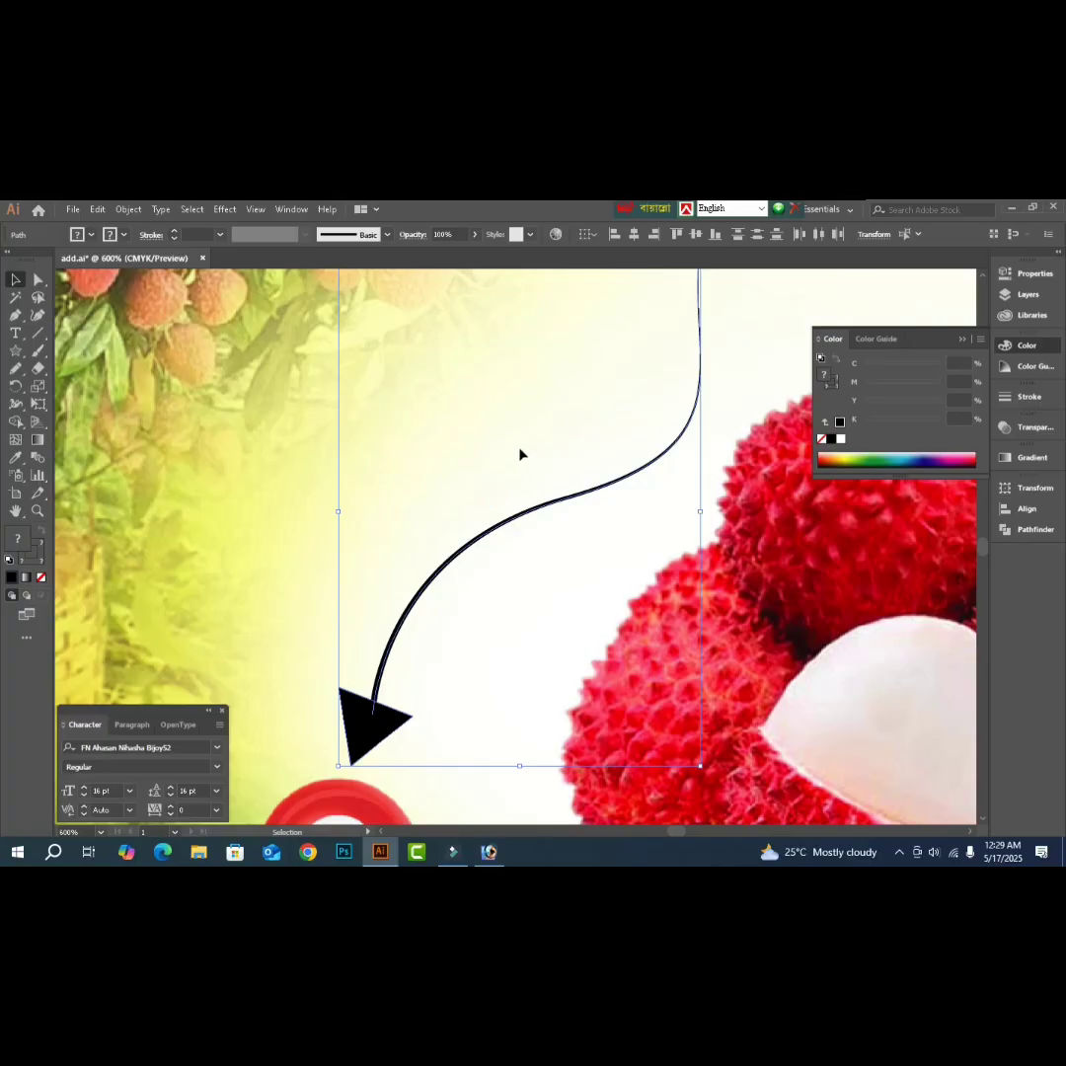
left_click_drag(519, 449, 599, 494)
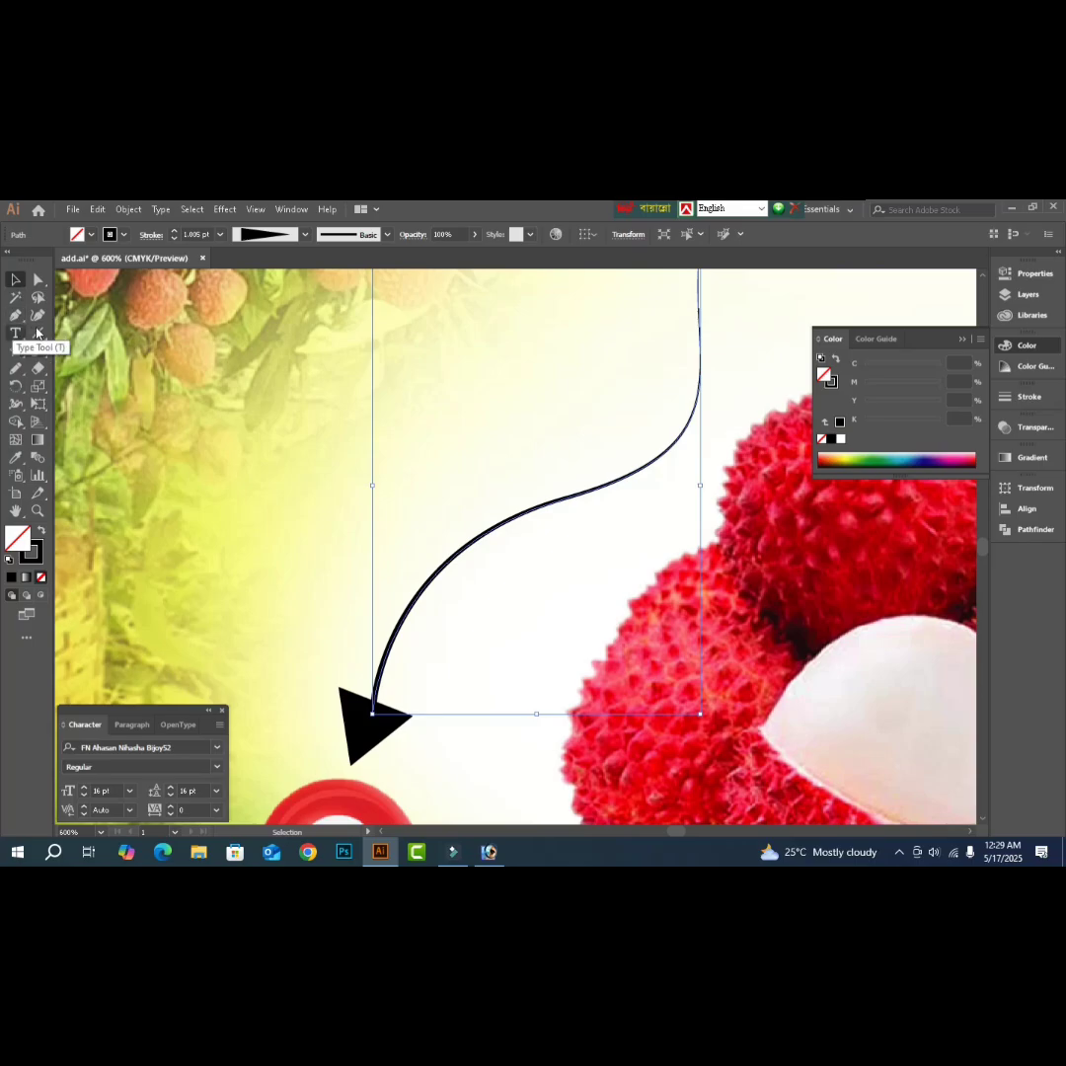
left_click(128, 209)
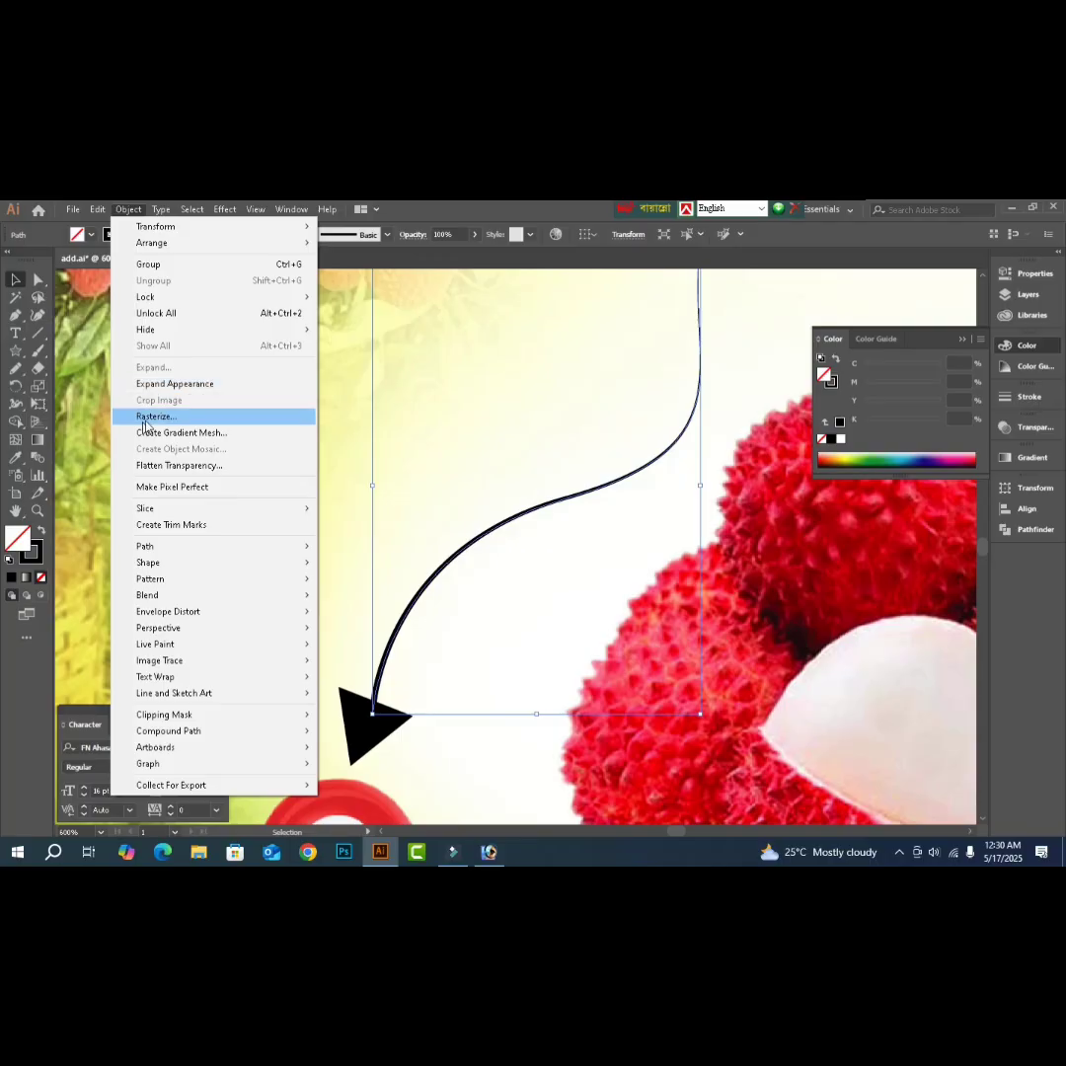
left_click(173, 385)
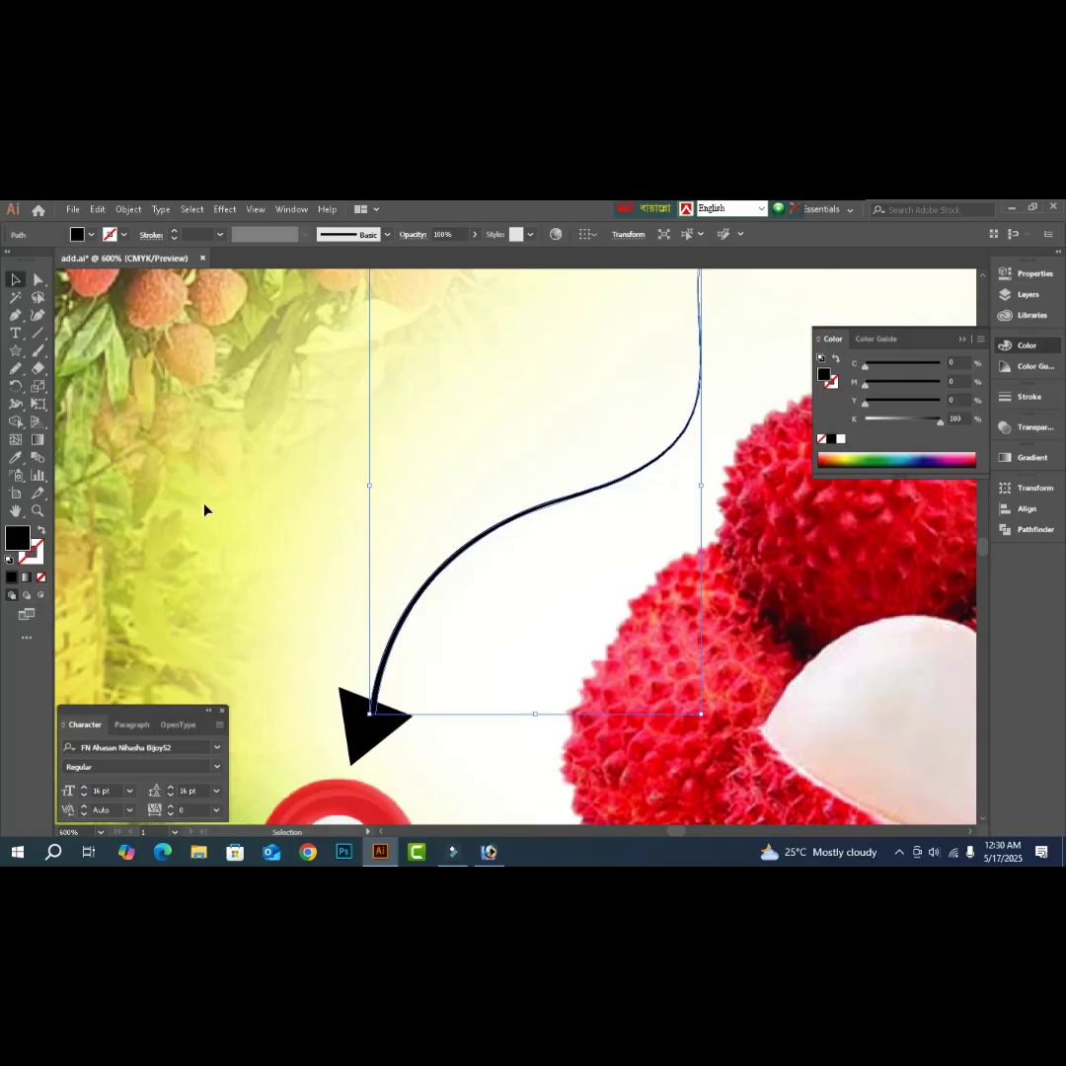
- Select the expanded curve together with the triangle at its lower end and group them into one arrow
left_click(493, 617)
left_click_drag(494, 615, 349, 725)
key("a")
key("v")
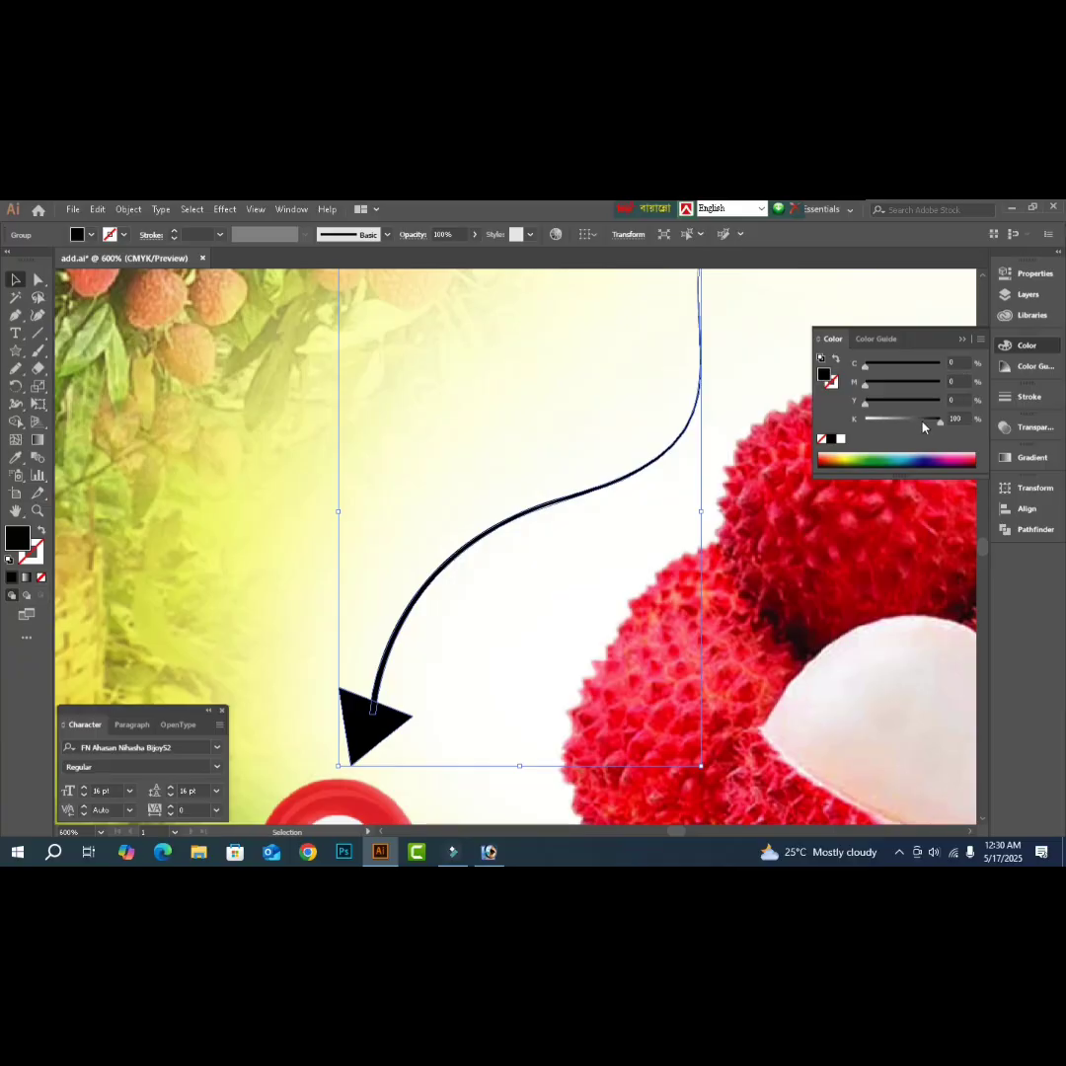
- Fill the arrow group with green at C 100, M 0, Y 100, K 0 and deselect it
mouse_move(925, 427)
left_mouse_down()
mouse_move(916, 417)
mouse_move(698, 493)
left_mouse_up()
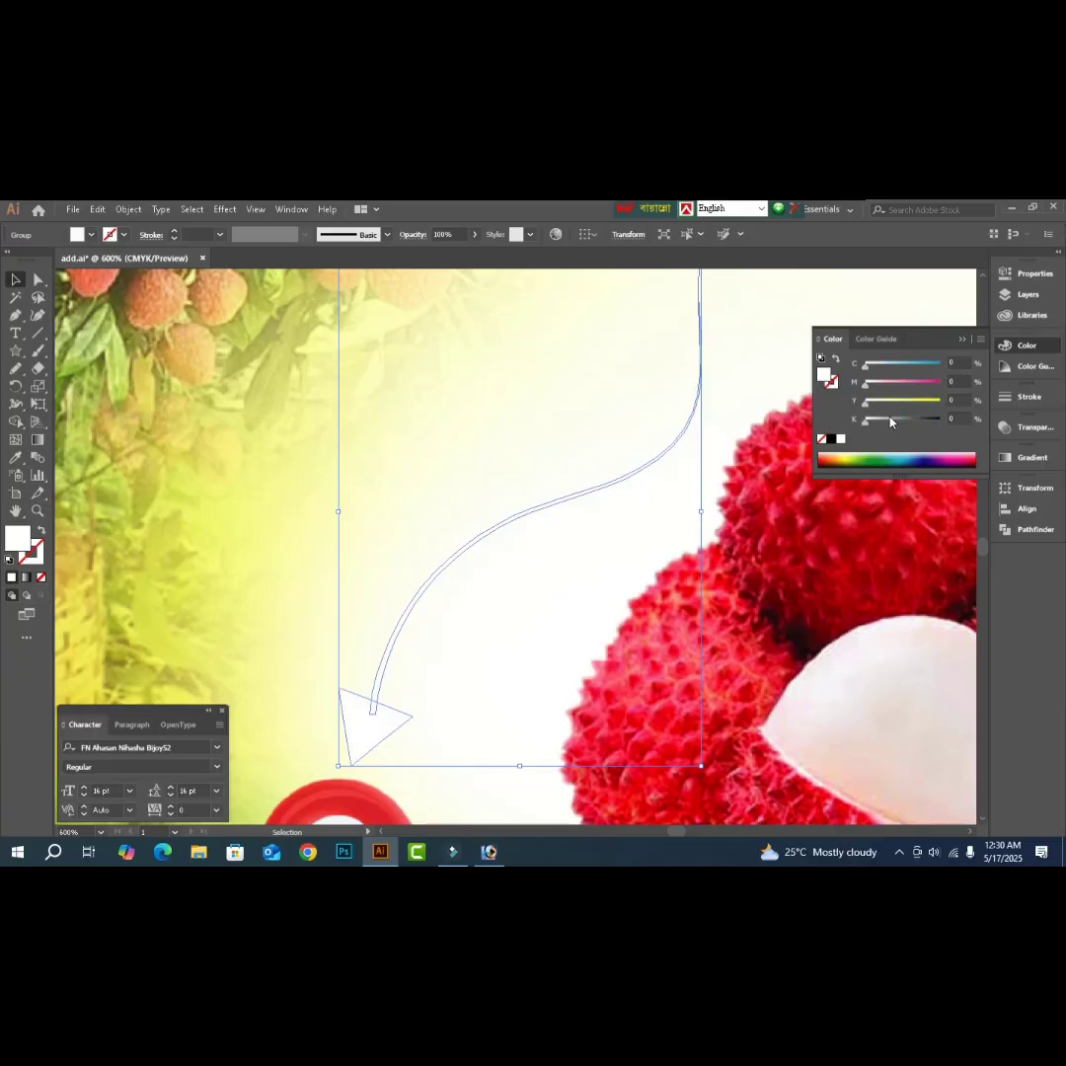
left_click_drag(866, 400, 940, 400)
left_click_drag(866, 363, 938, 366)
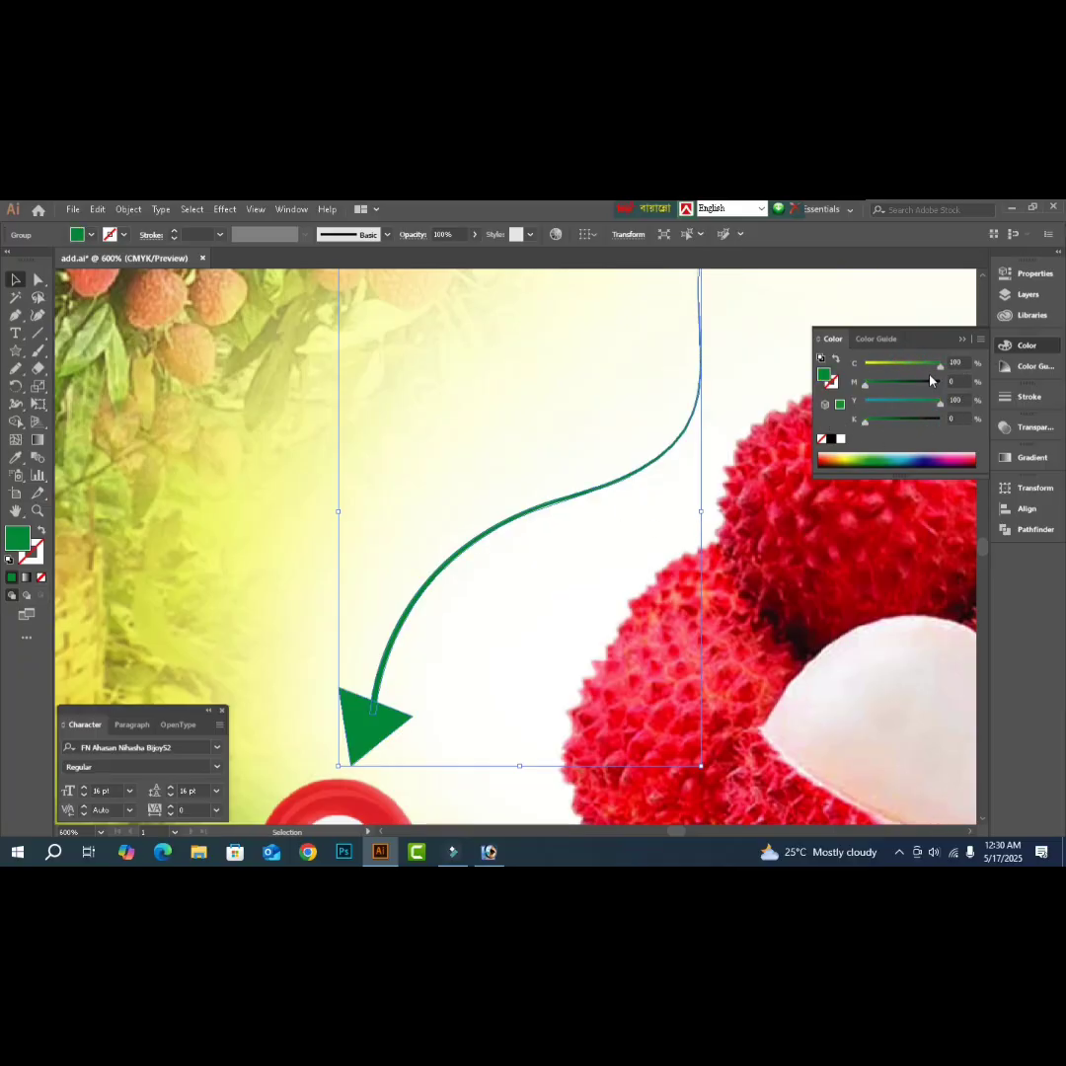
key("Tab")
left_click(497, 578)
scroll(497, 579, "down", 3)
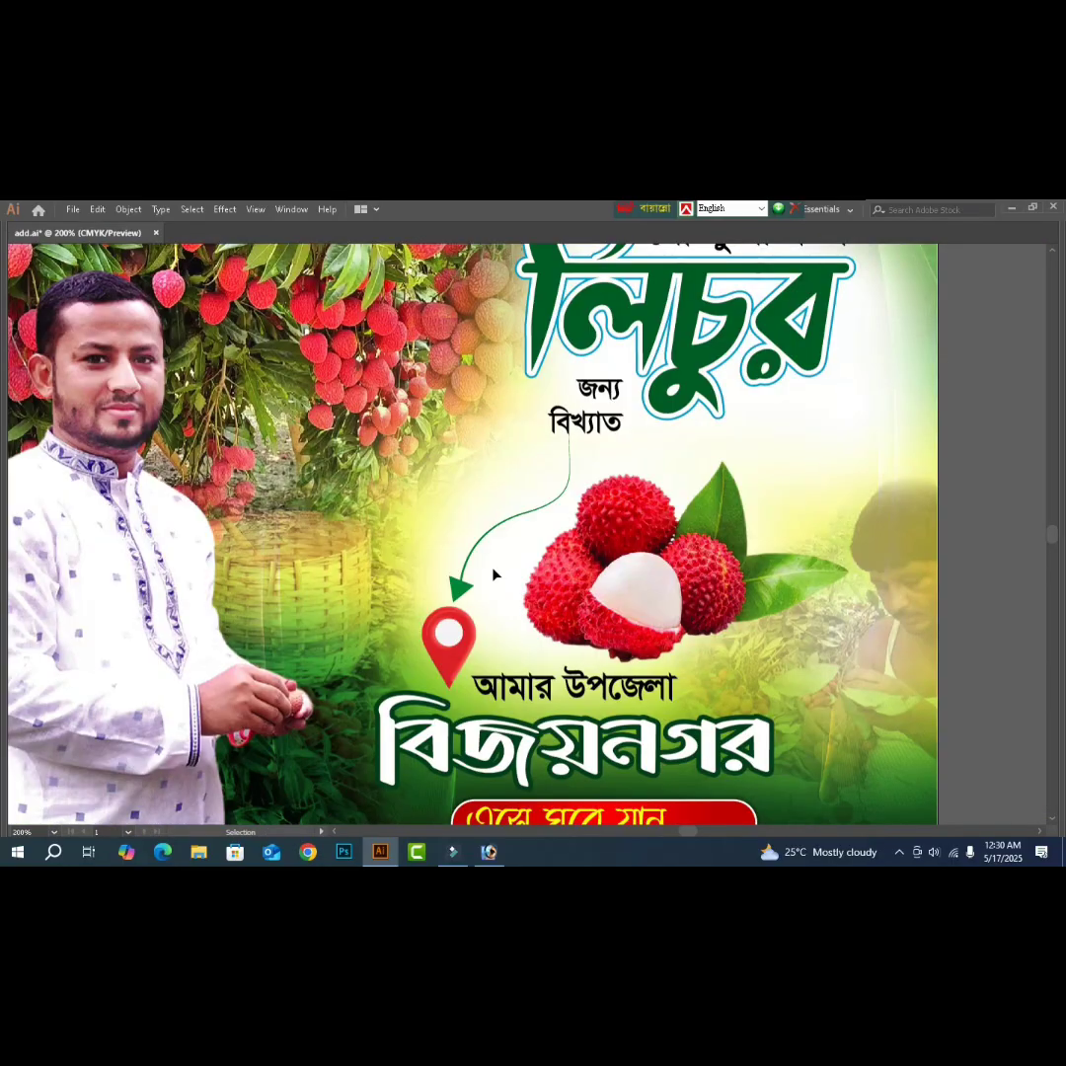
- Shift the two-line text "জন্য বিখ্যাত" slightly up and to the left above the arrow's start
left_click(570, 492)
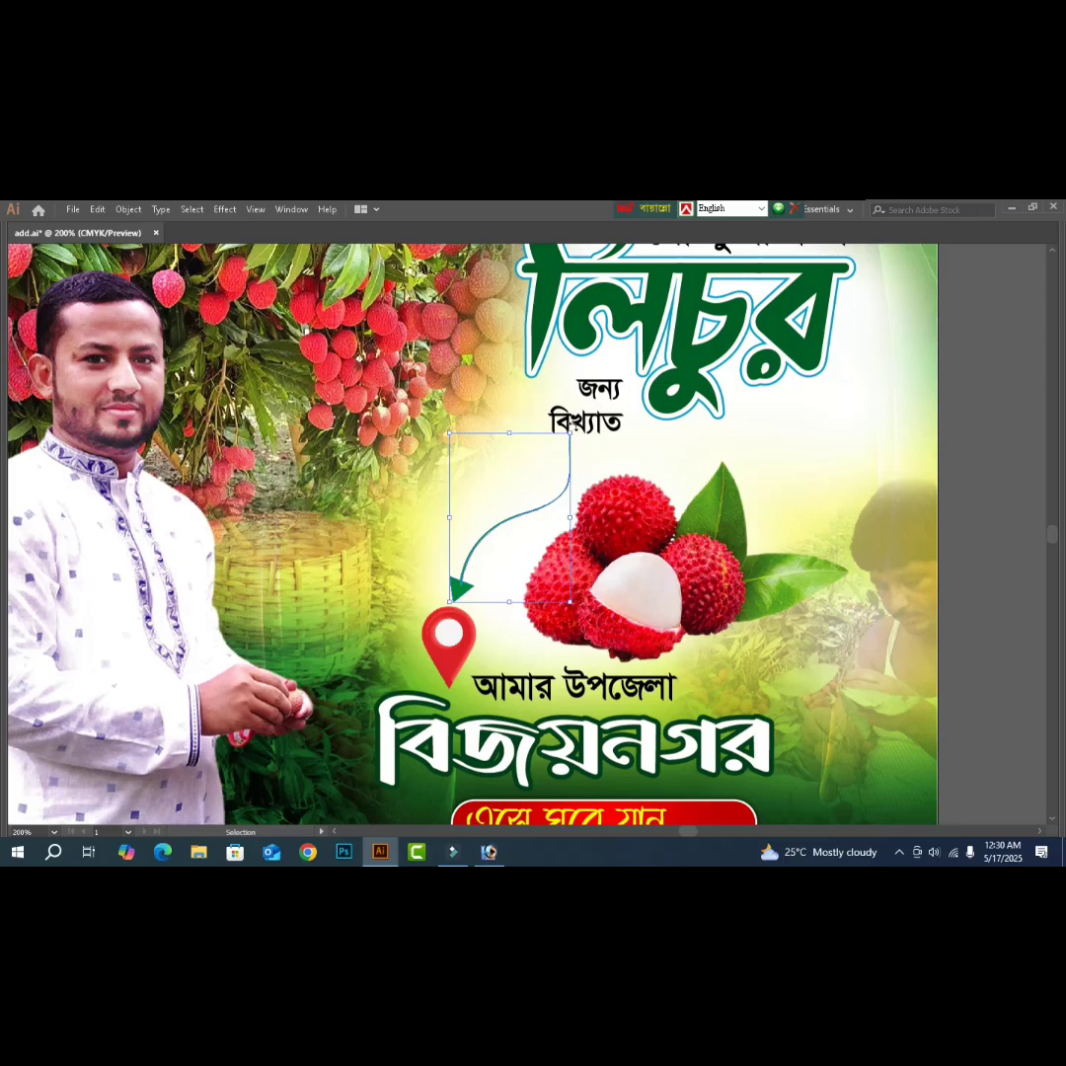
left_click(743, 462)
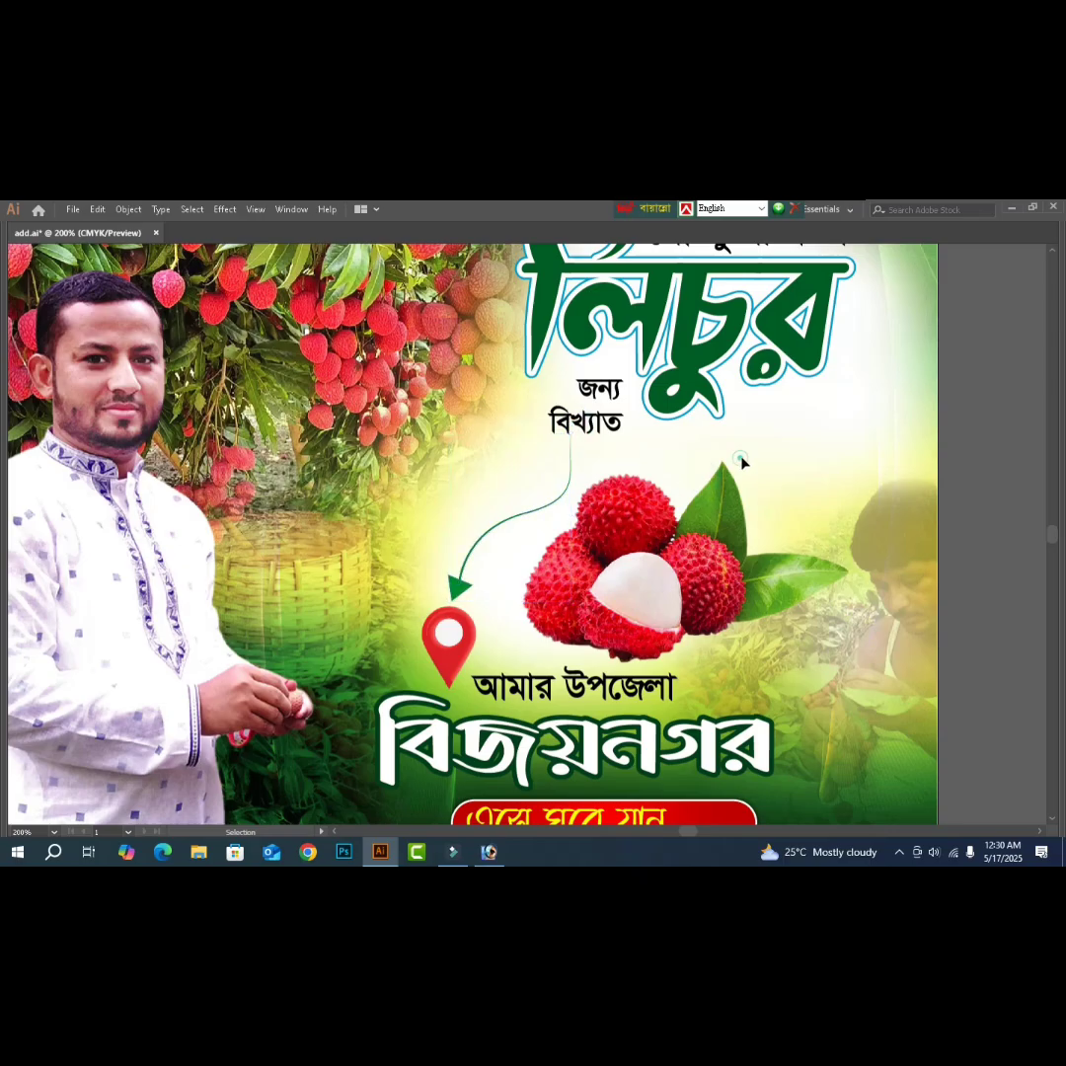
left_click(611, 432)
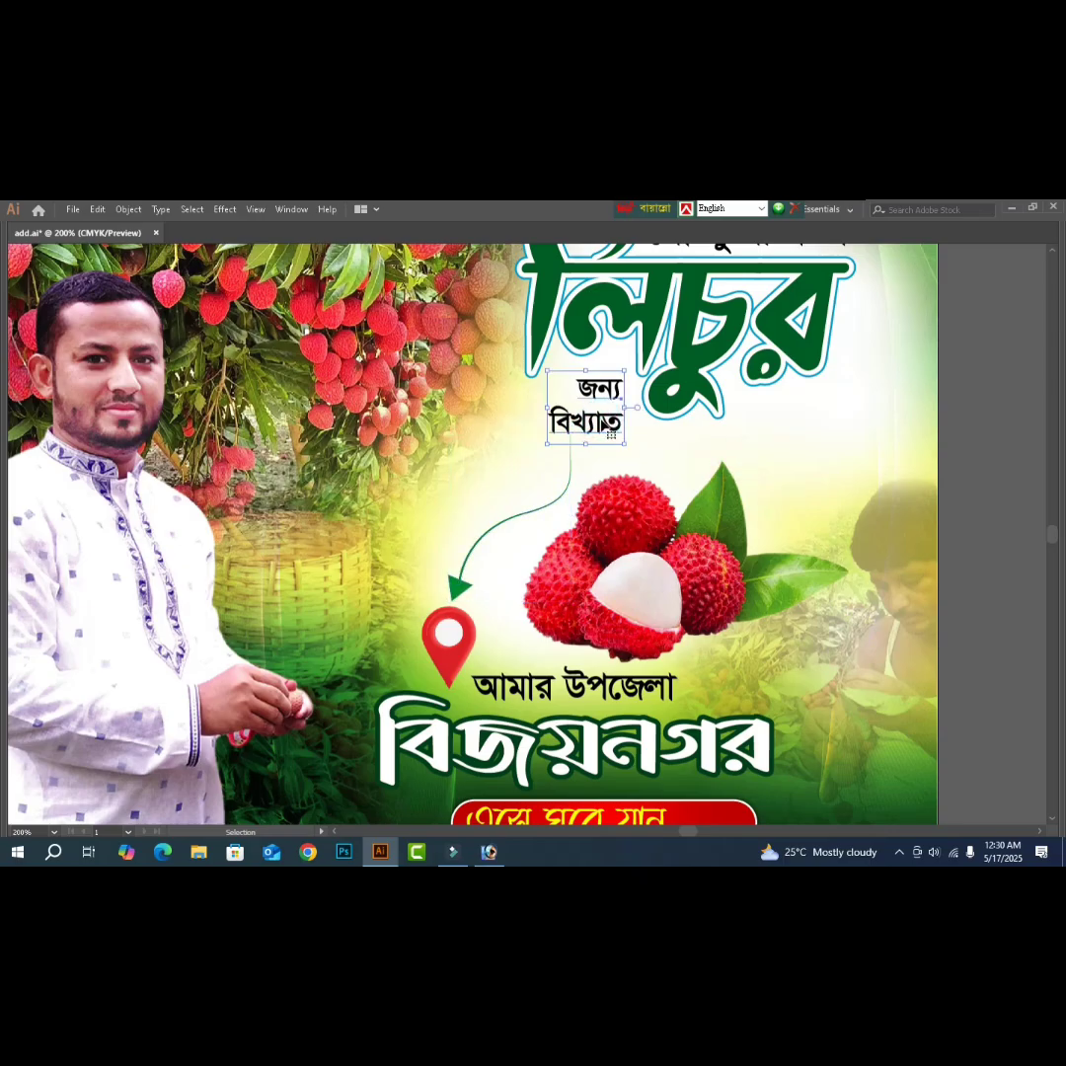
left_click_drag(609, 430, 605, 427)
left_click(852, 419)
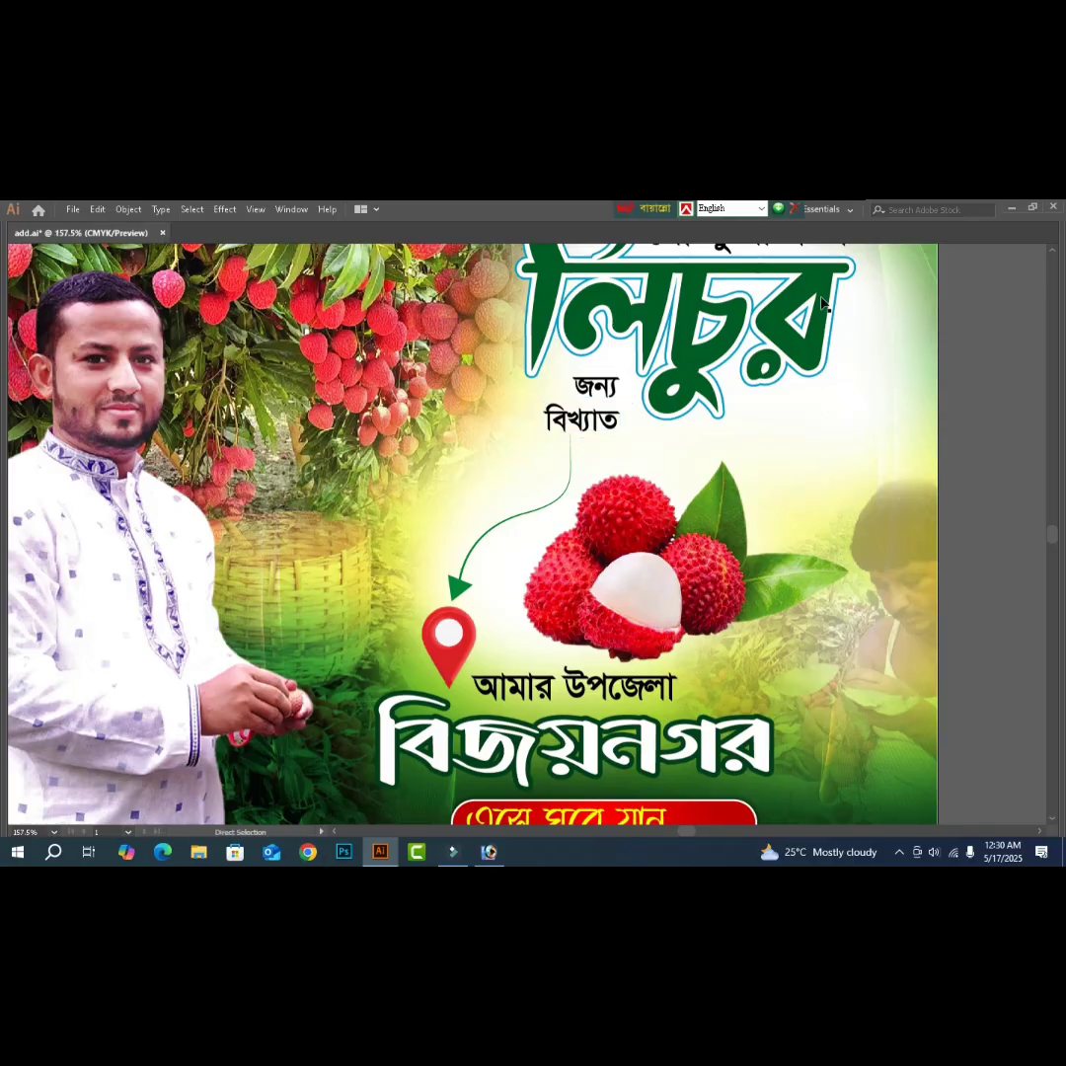
key("ctrl+0")
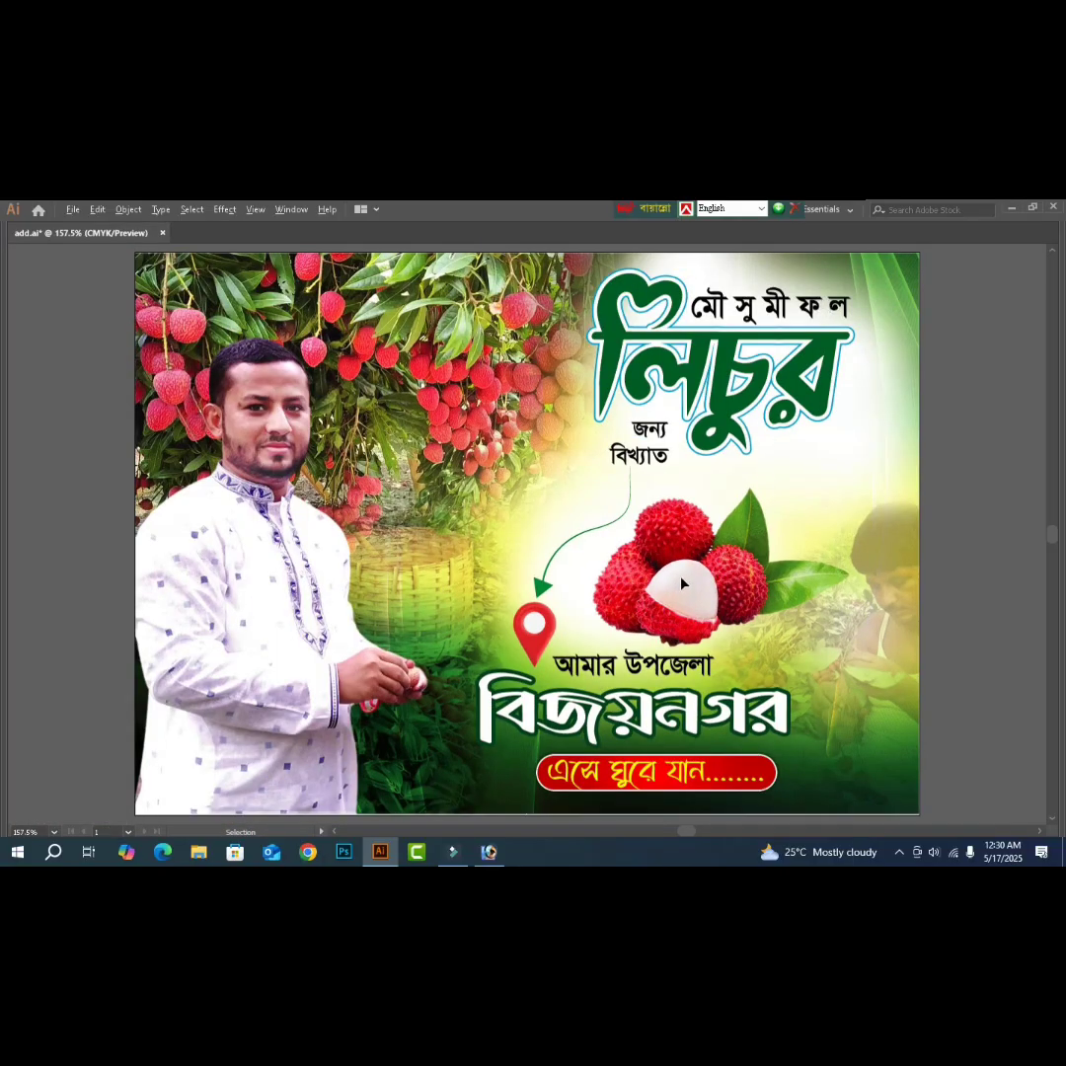
- Switch to Photoshop, nudge the lychee cluster slightly up and left, and bring its layer to the front
key("alt+Tab")
left_click(651, 582)
key("Up")
key("Up")
key("Up")
key("Left")
key("Left")
key("Left")
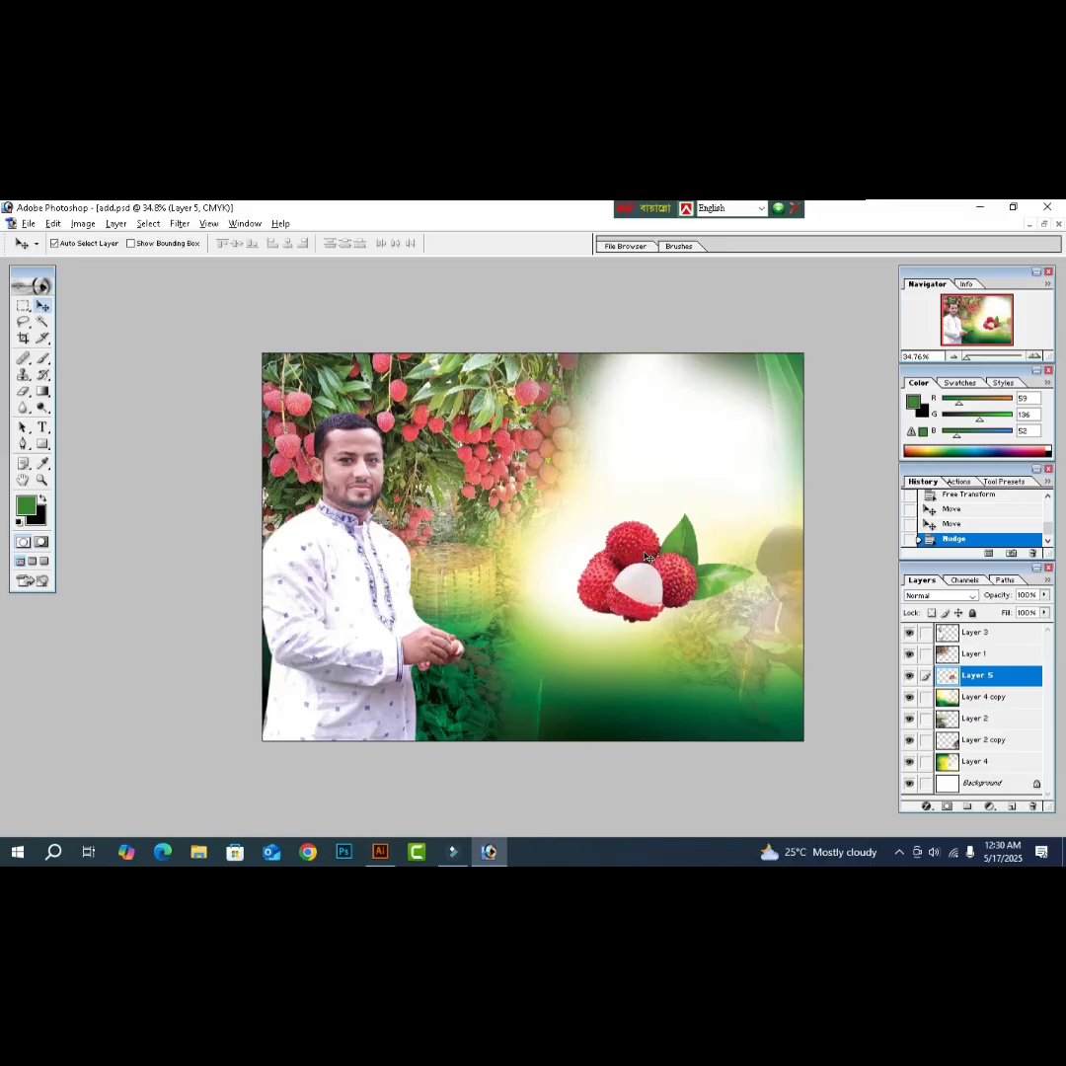
key("ctrl+shift+bracketright")
left_click(642, 545)
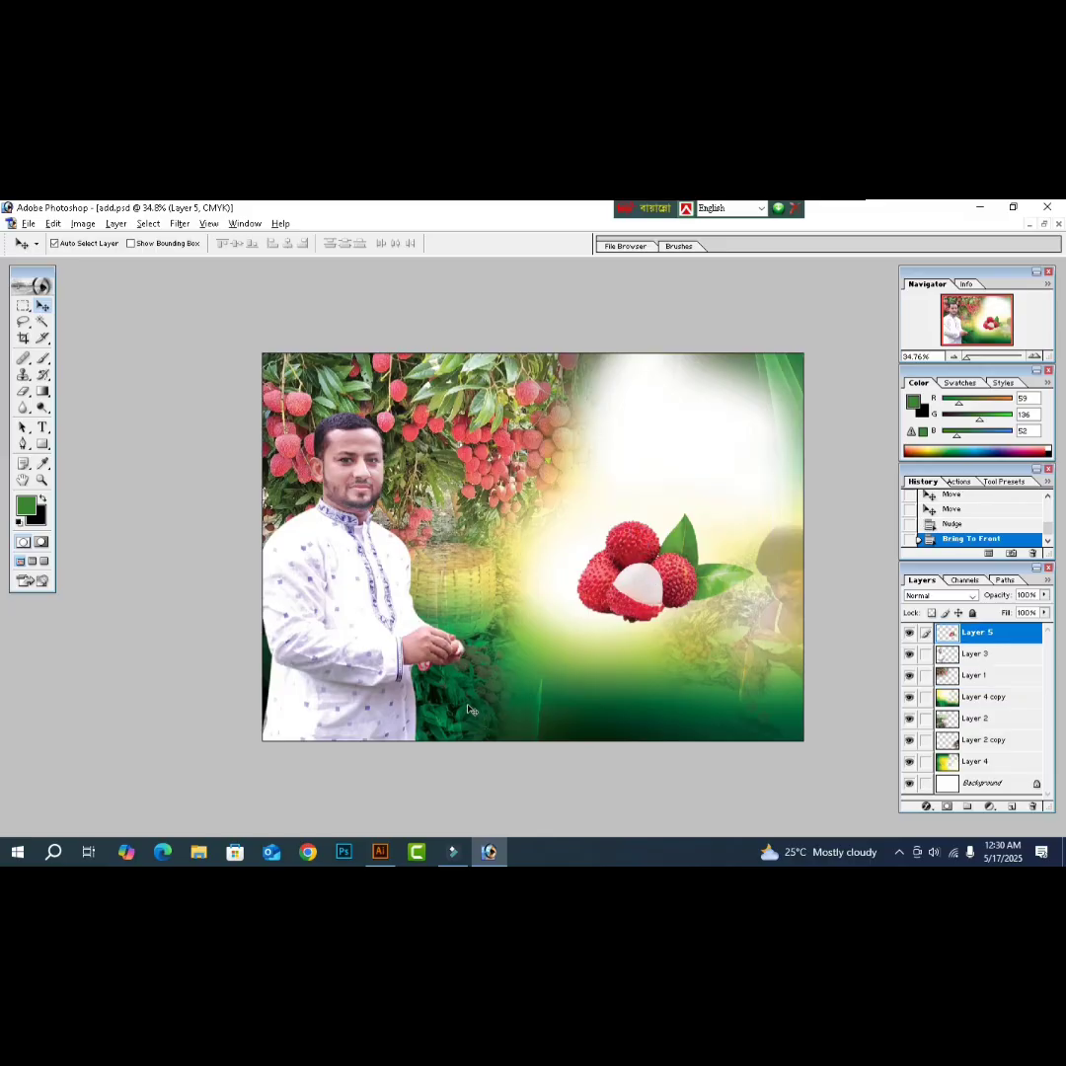
- Free-transform Layer 4 copy, scaling it to about 83% width and 86.4% height with its lower edge at the canvas bottom
left_click(689, 701)
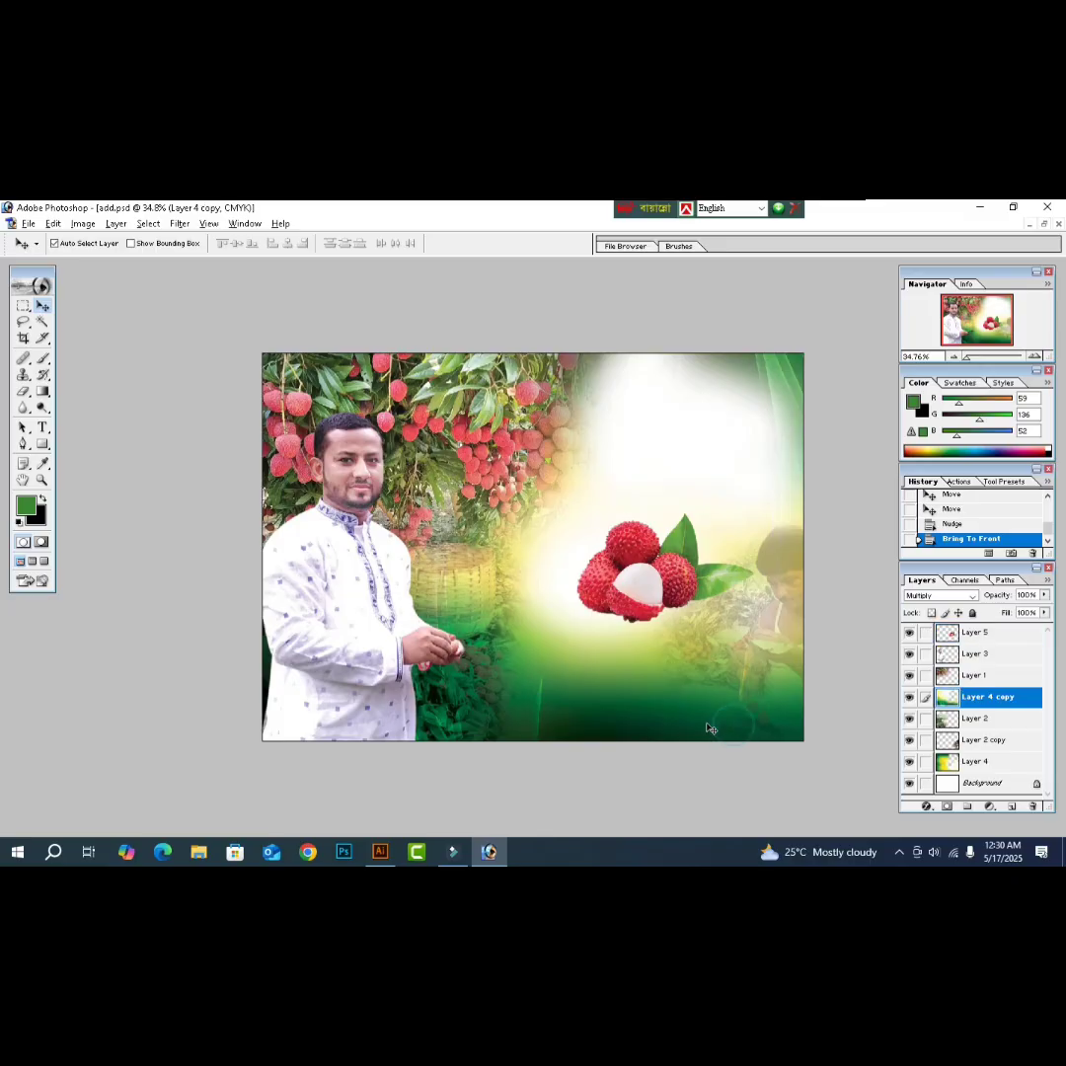
key("ctrl+t")
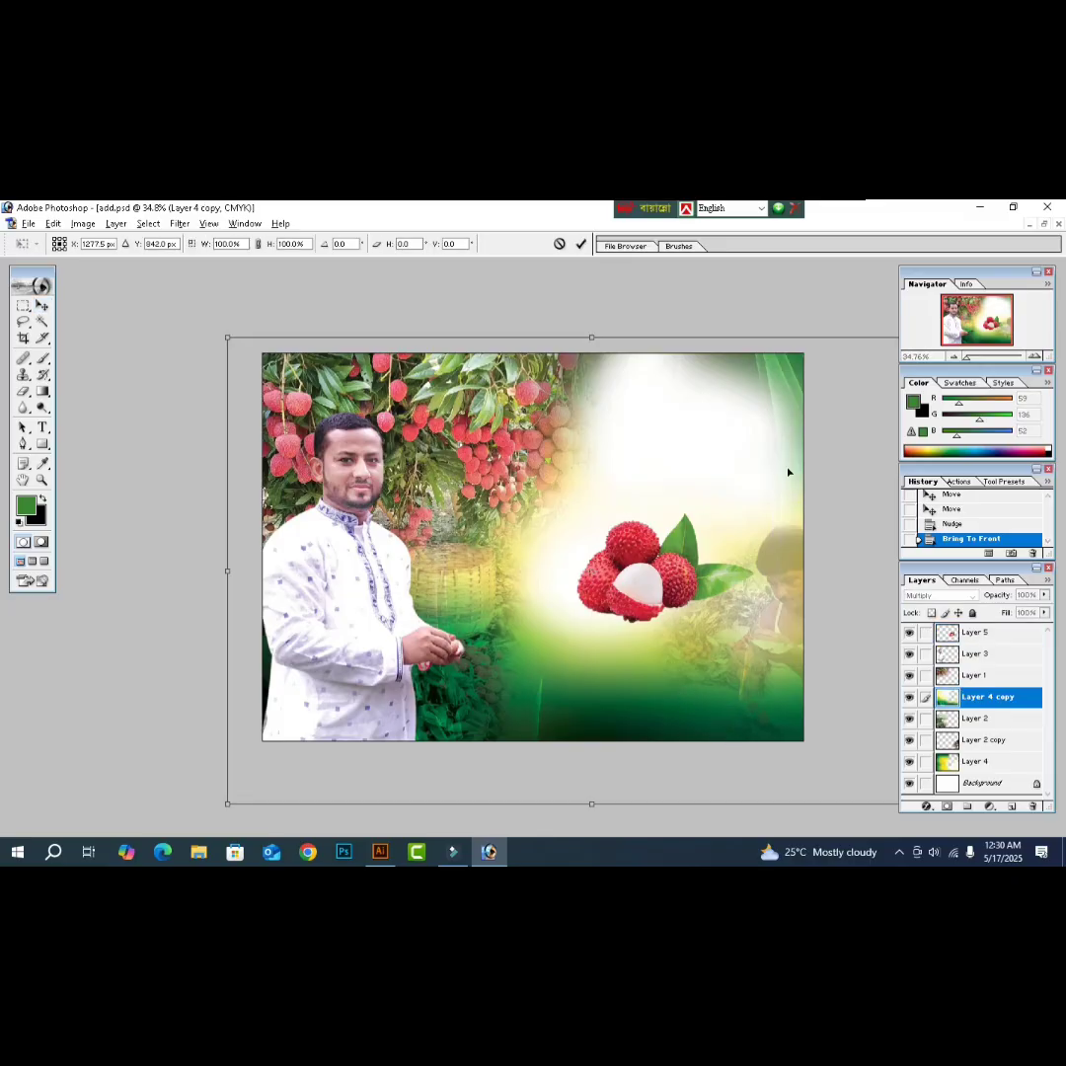
key("ctrl+plus")
key("ctrl+plus")
key("ctrl+minus")
key("ctrl+minus")
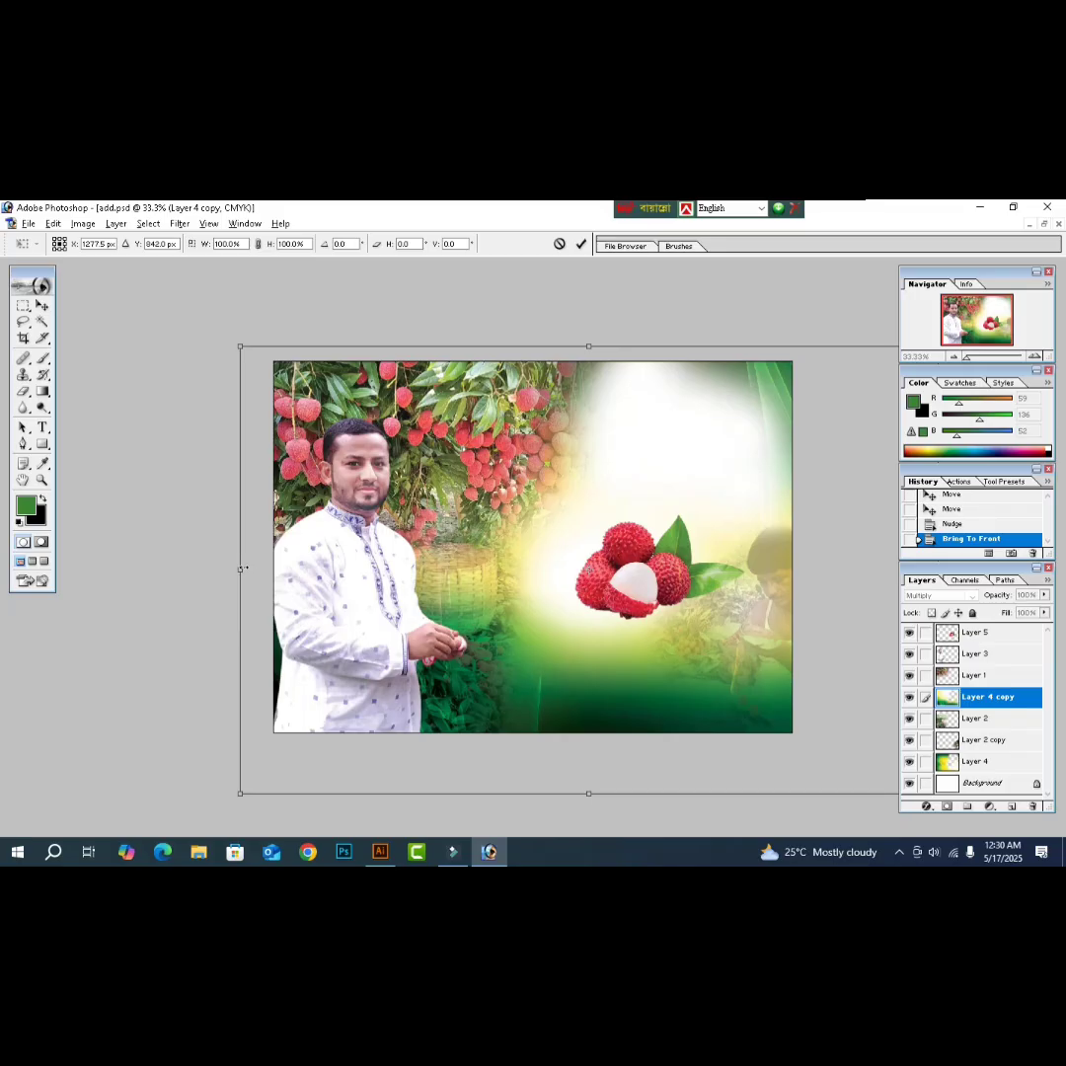
left_click_drag(240, 570, 315, 570)
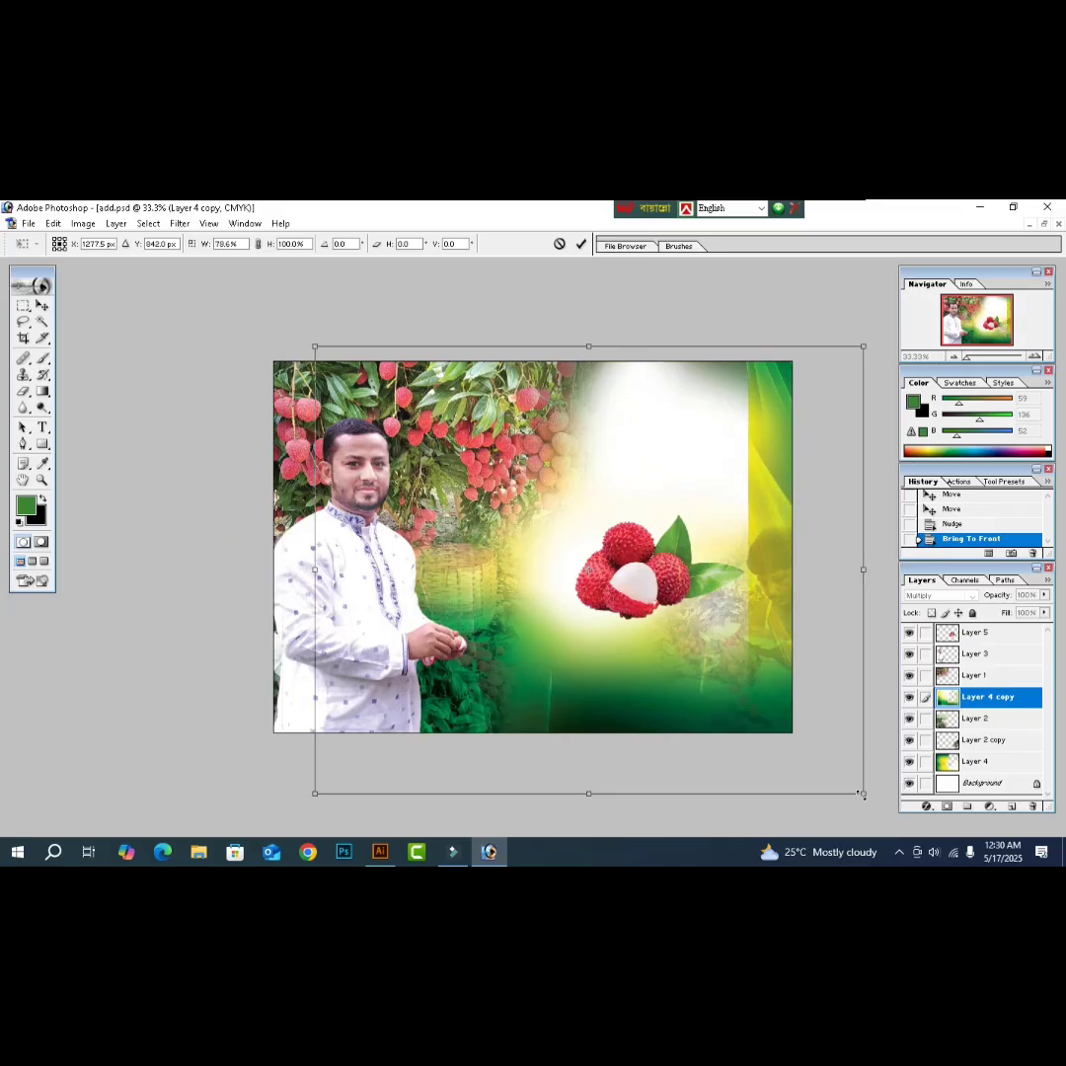
left_click_drag(864, 792, 857, 732)
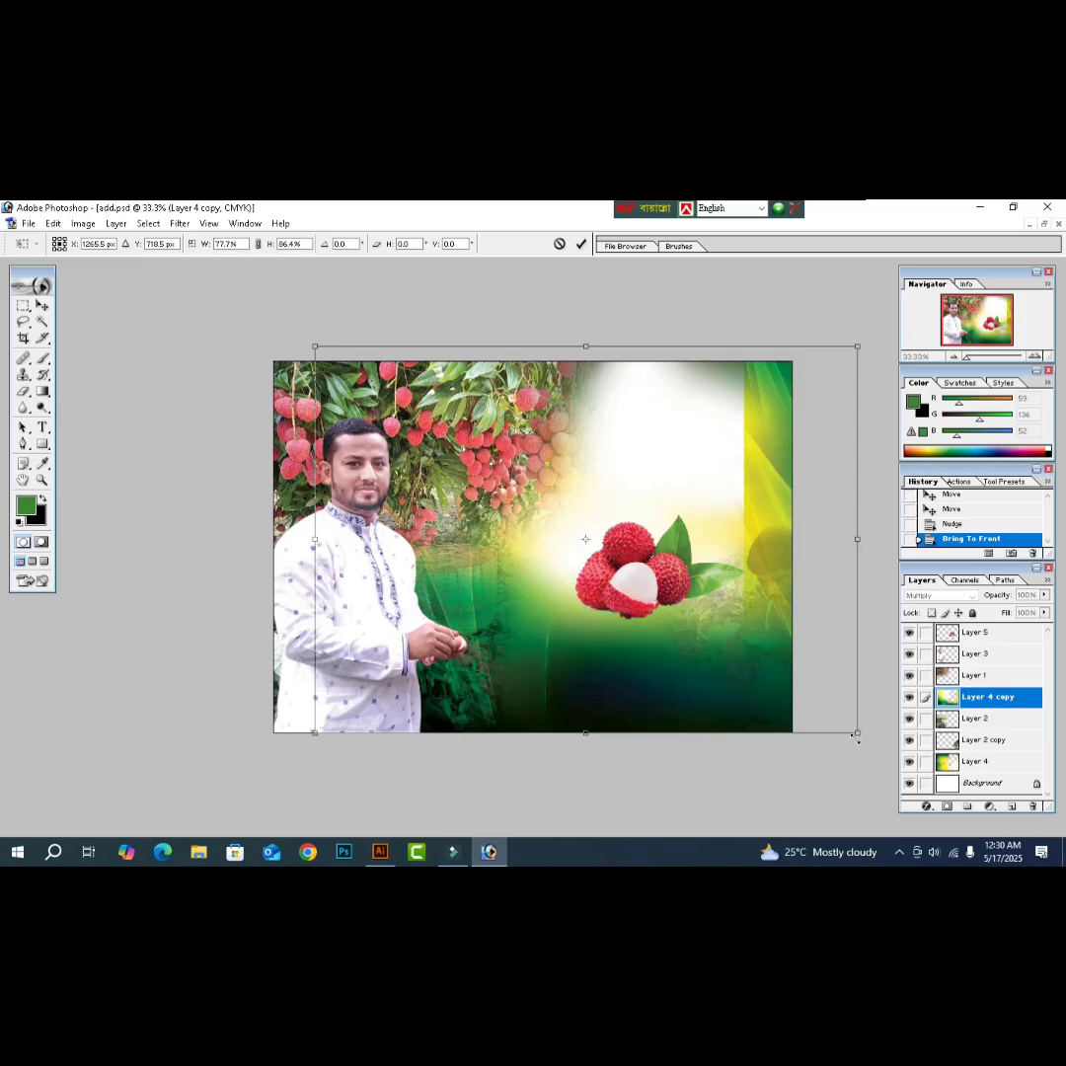
left_click_drag(850, 546, 894, 543)
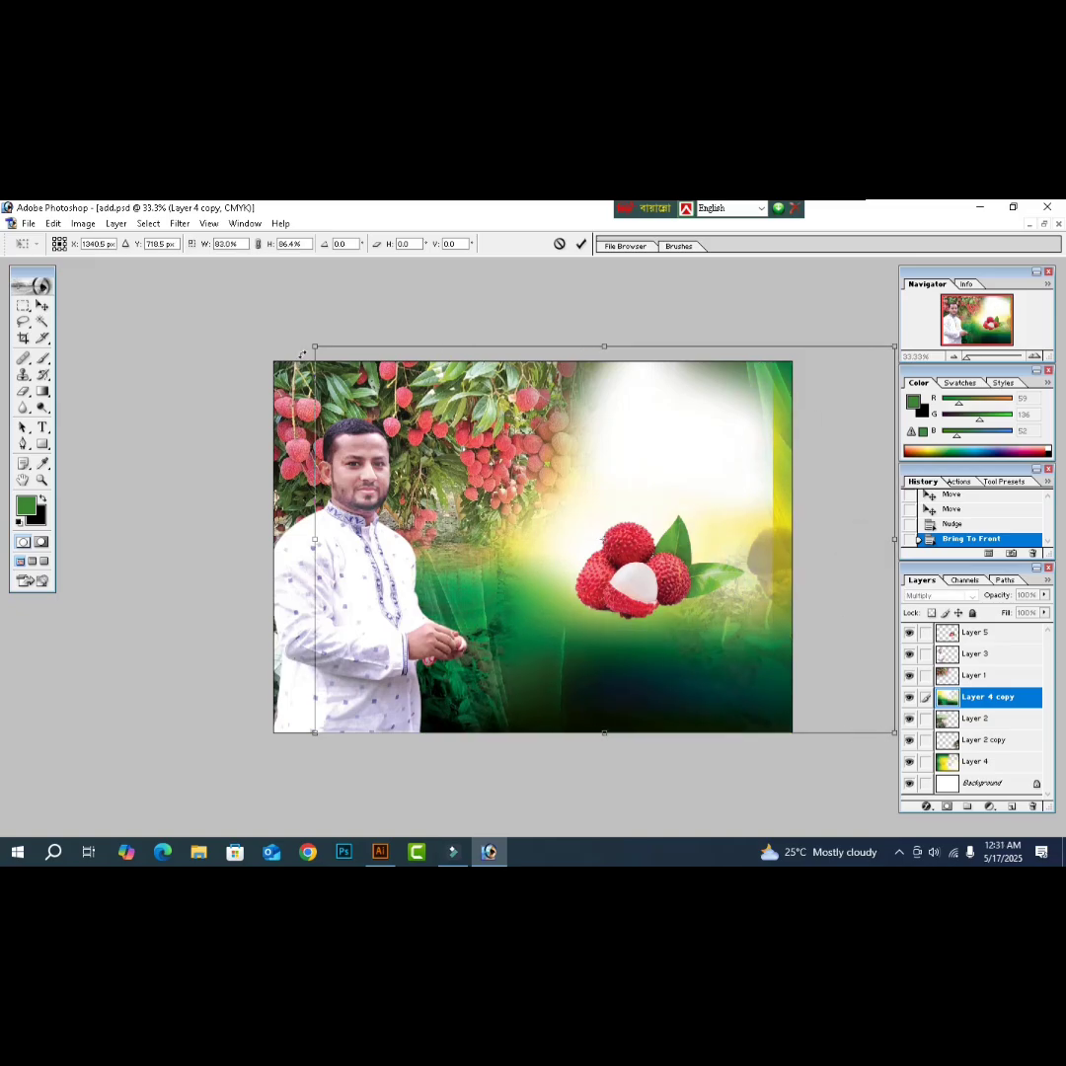
- Distort Layer 4 copy by pulling its upper corners to the canvas's upper corners, and apply the transformation
left_click_drag(318, 350, 272, 363)
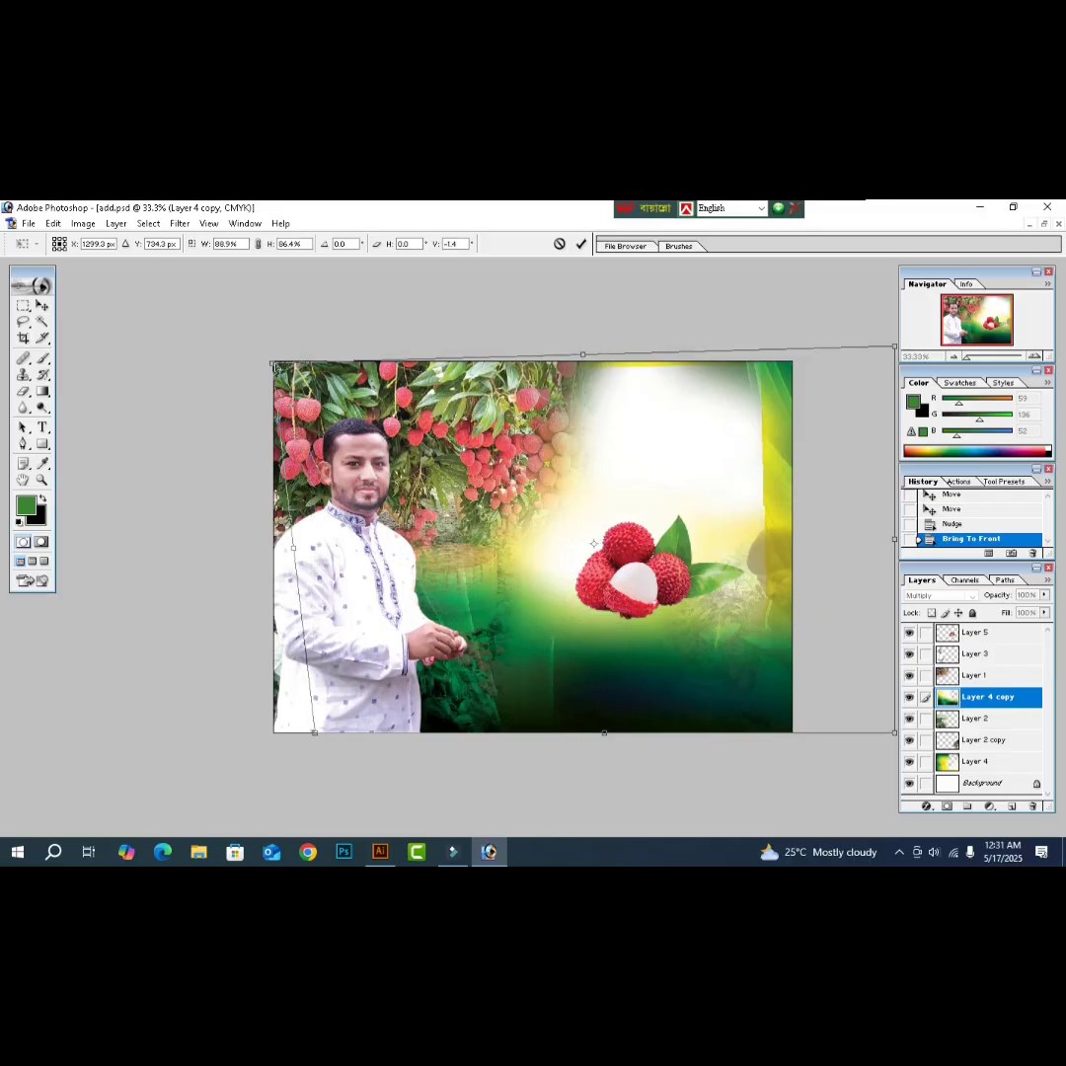
key("ctrl+minus")
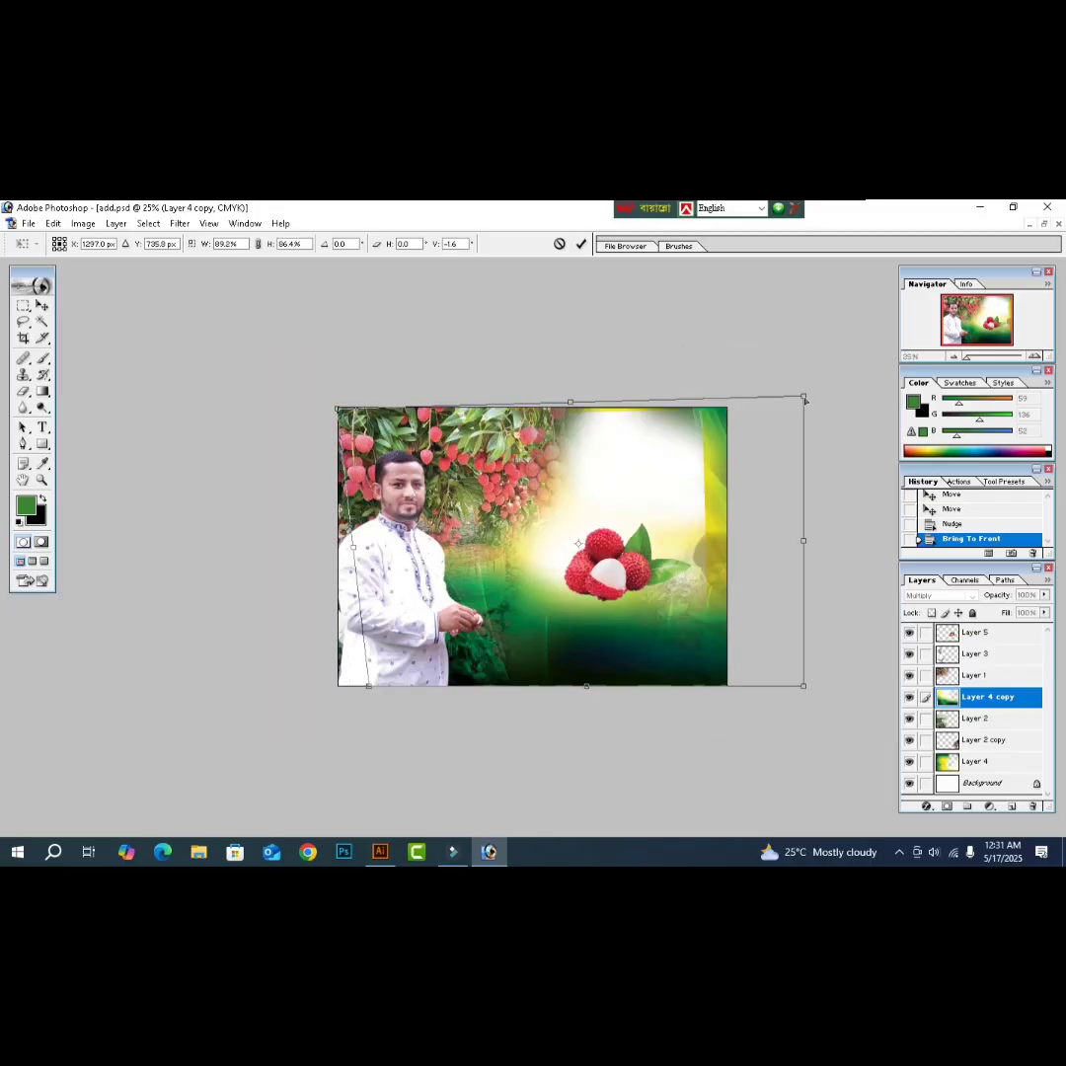
left_click_drag(804, 398, 740, 407)
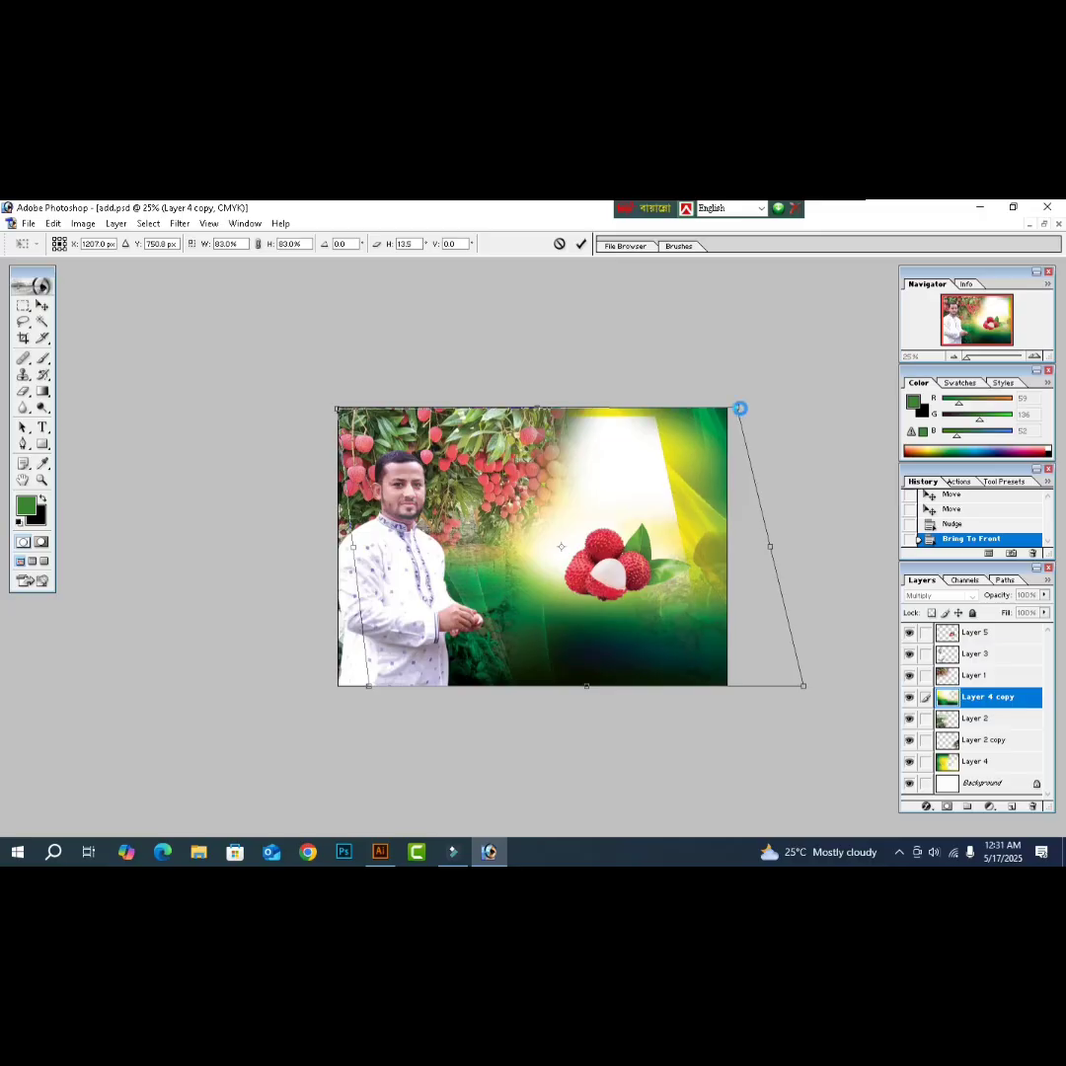
key("Return")
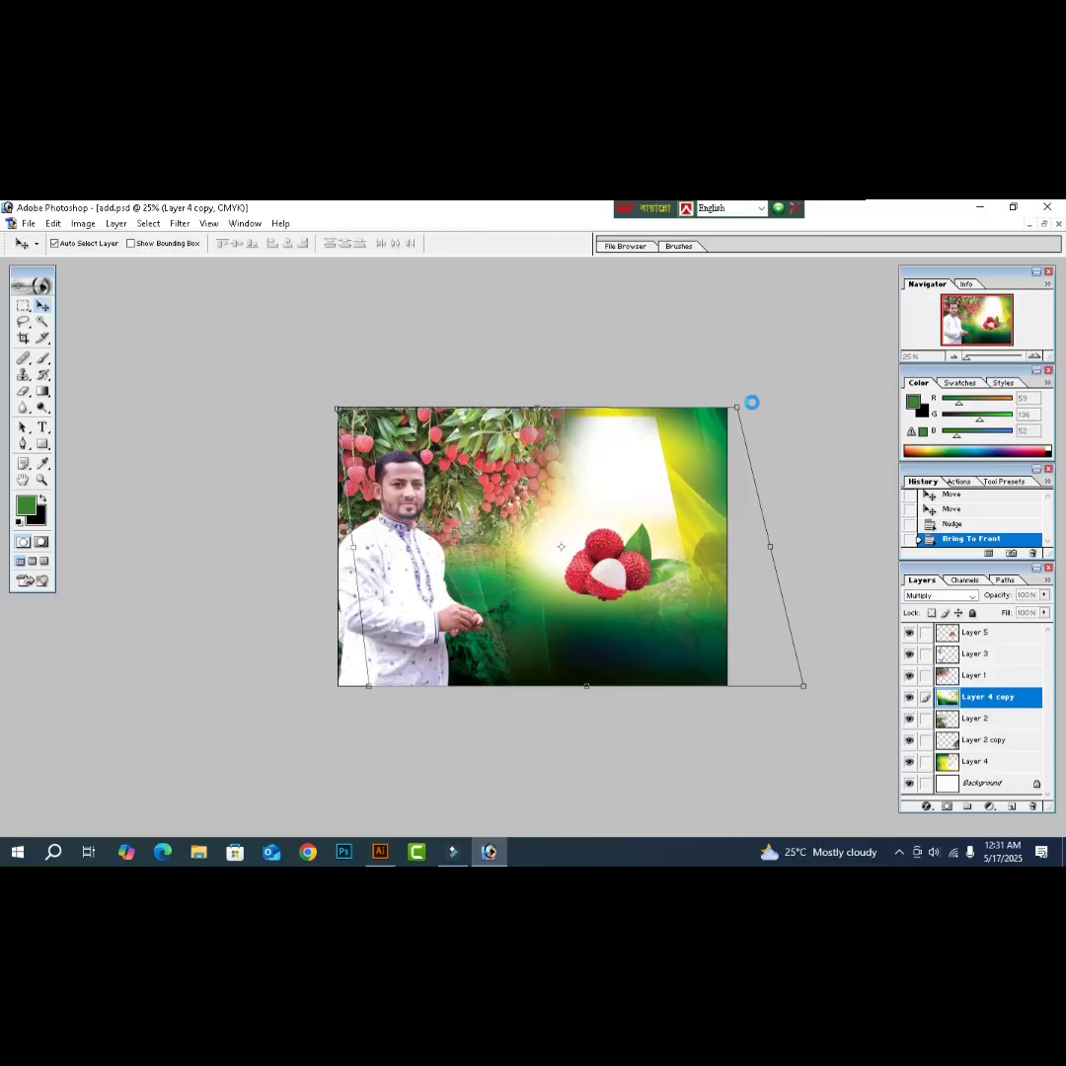
- Erase Layer 4 copy's hard edges around the white glow with a 600 px eraser, and update the linked background in Illustrator
key("e")
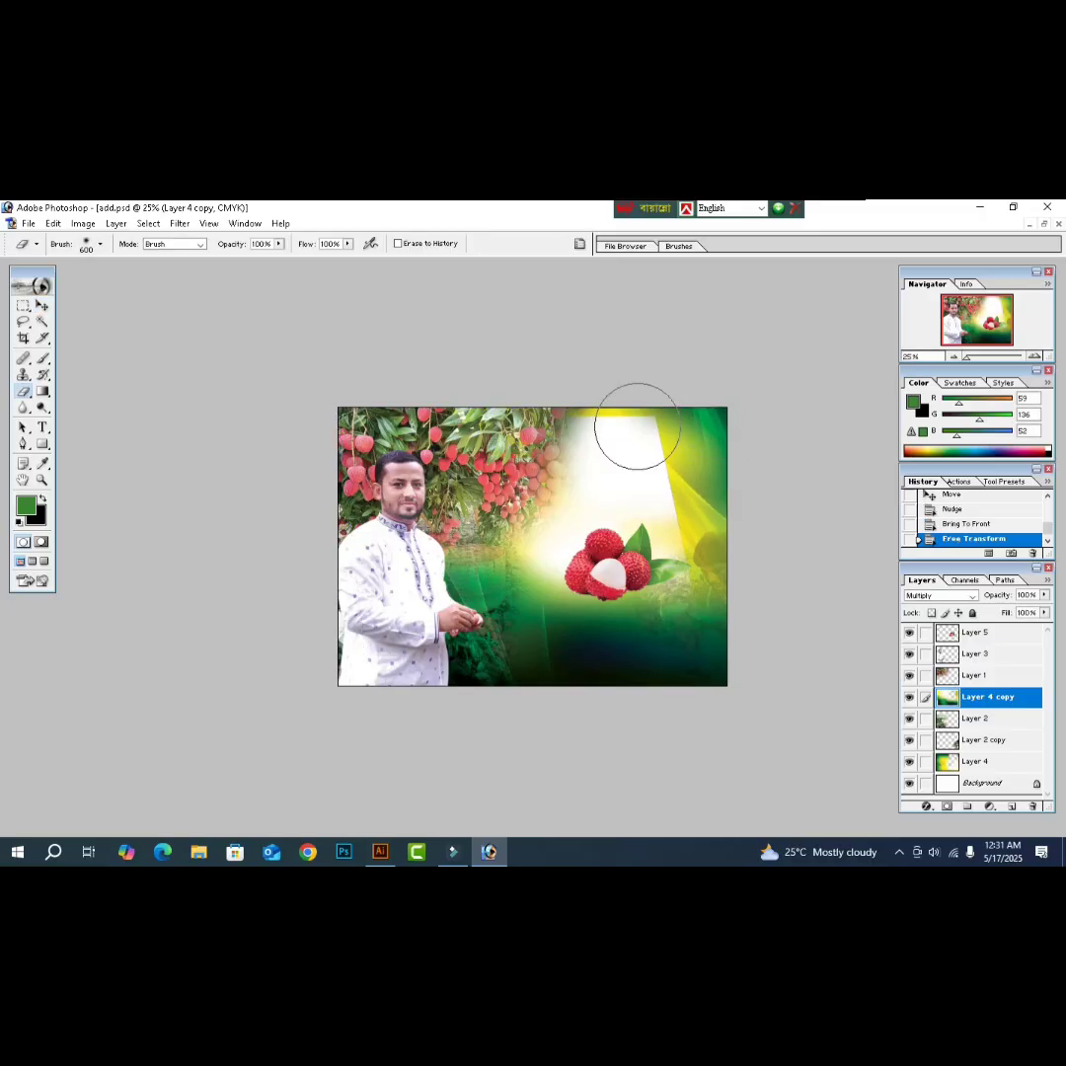
mouse_move(637, 427)
left_mouse_down()
mouse_move(612, 419)
mouse_move(664, 429)
mouse_move(676, 528)
left_mouse_up()
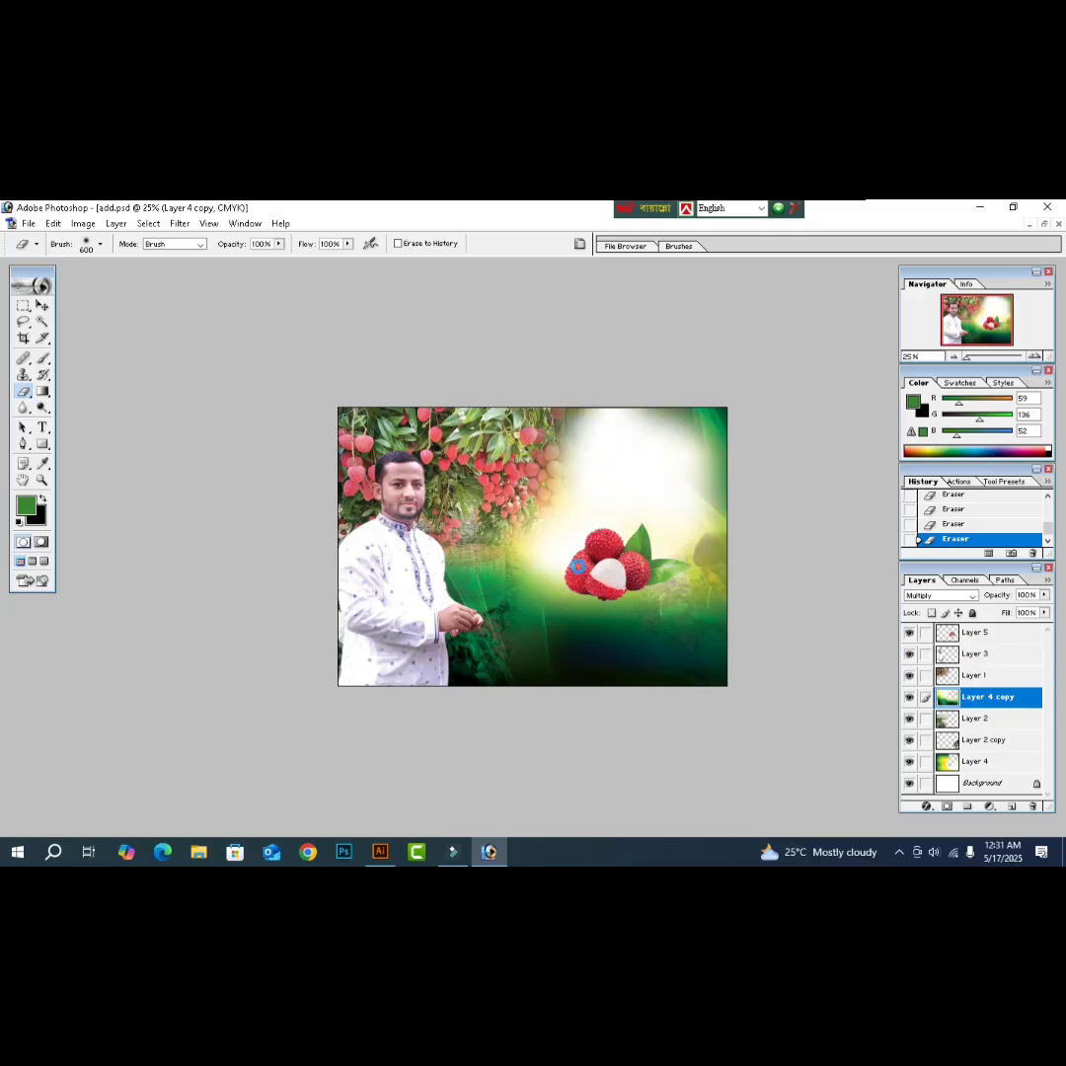
key("alt+Tab")
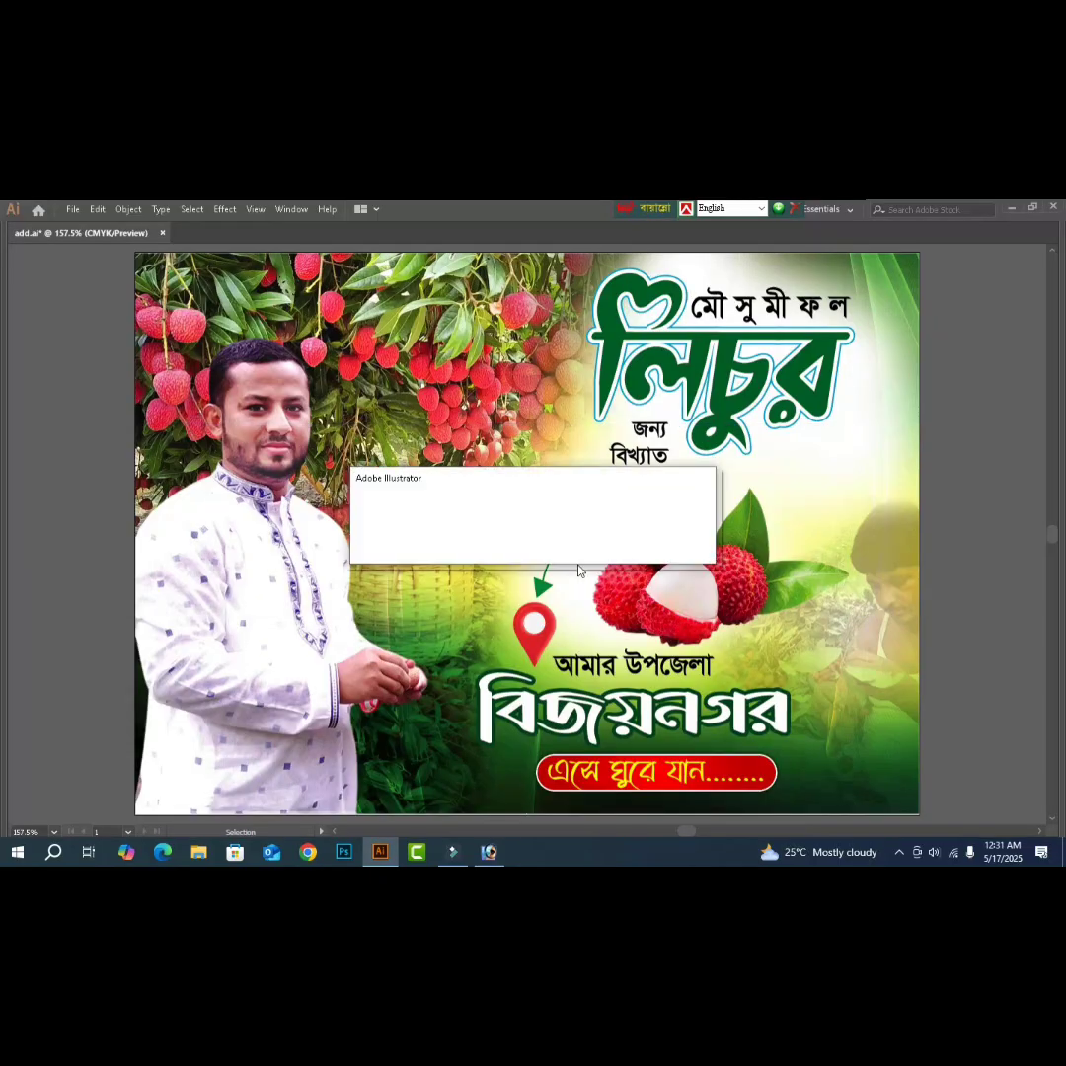
key("Return")
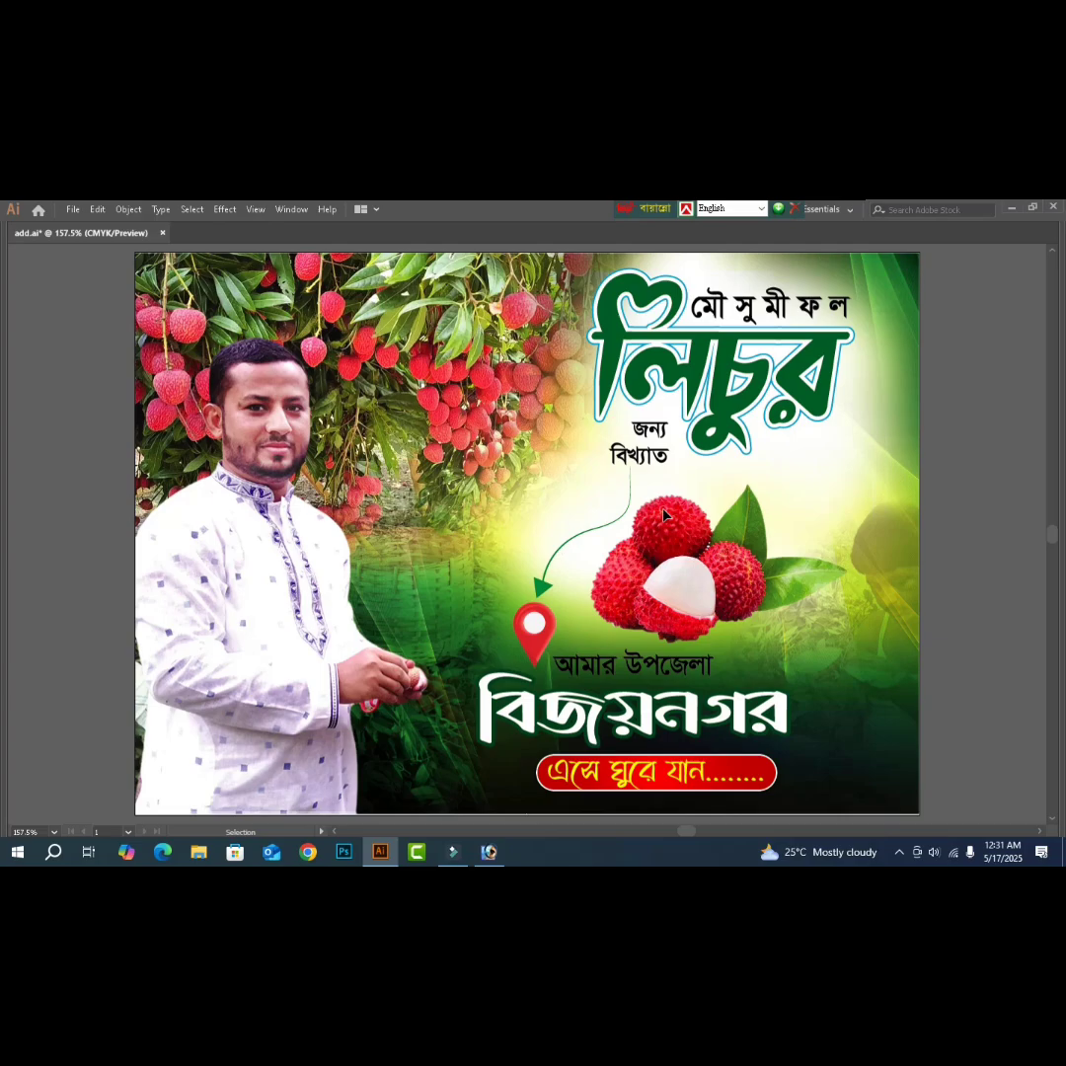
- Select the green letters of the title "লিচুর" and recolour them with a red sampled from the lychee cluster
key("a")
left_click(728, 416)
key("v")
left_click(670, 376)
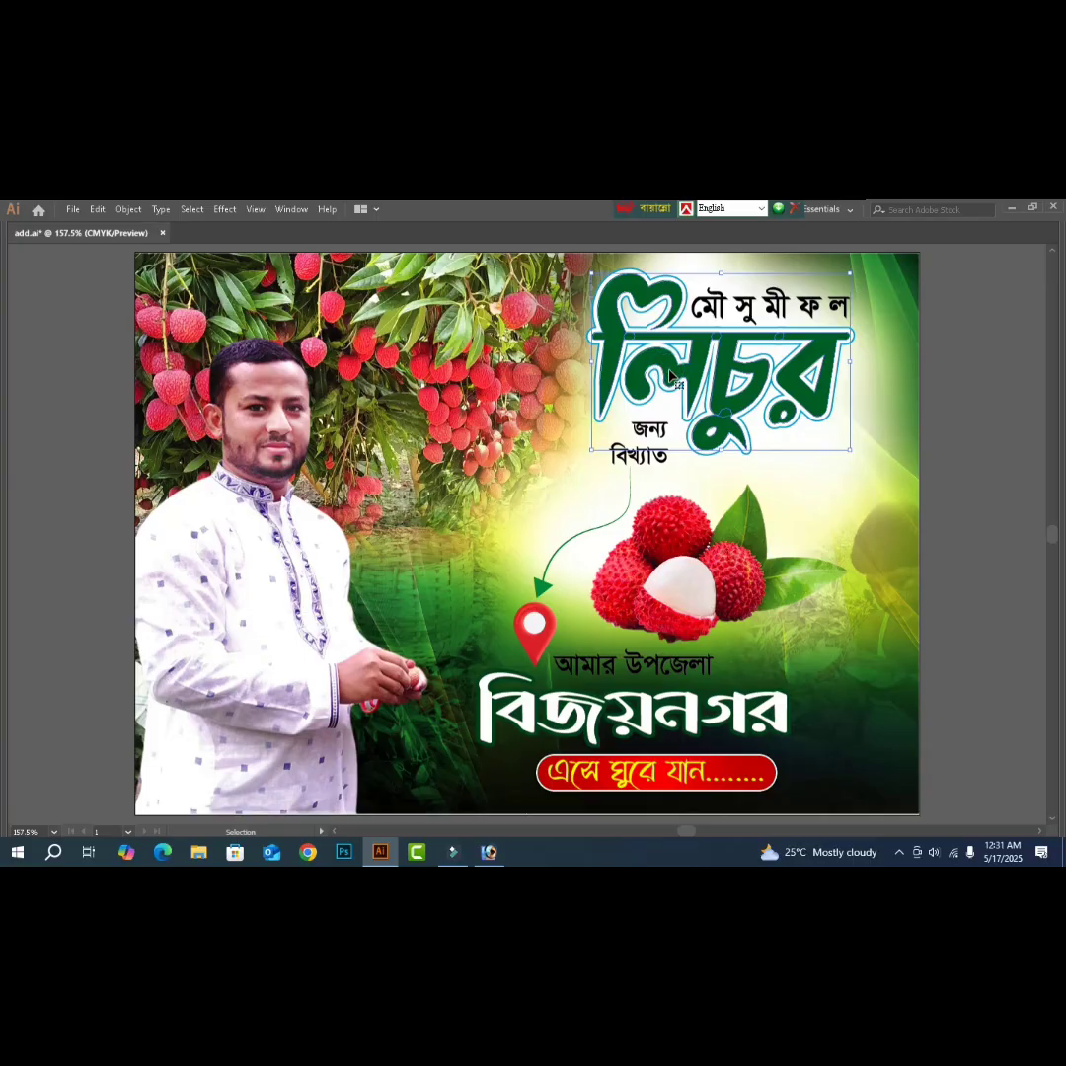
key("i")
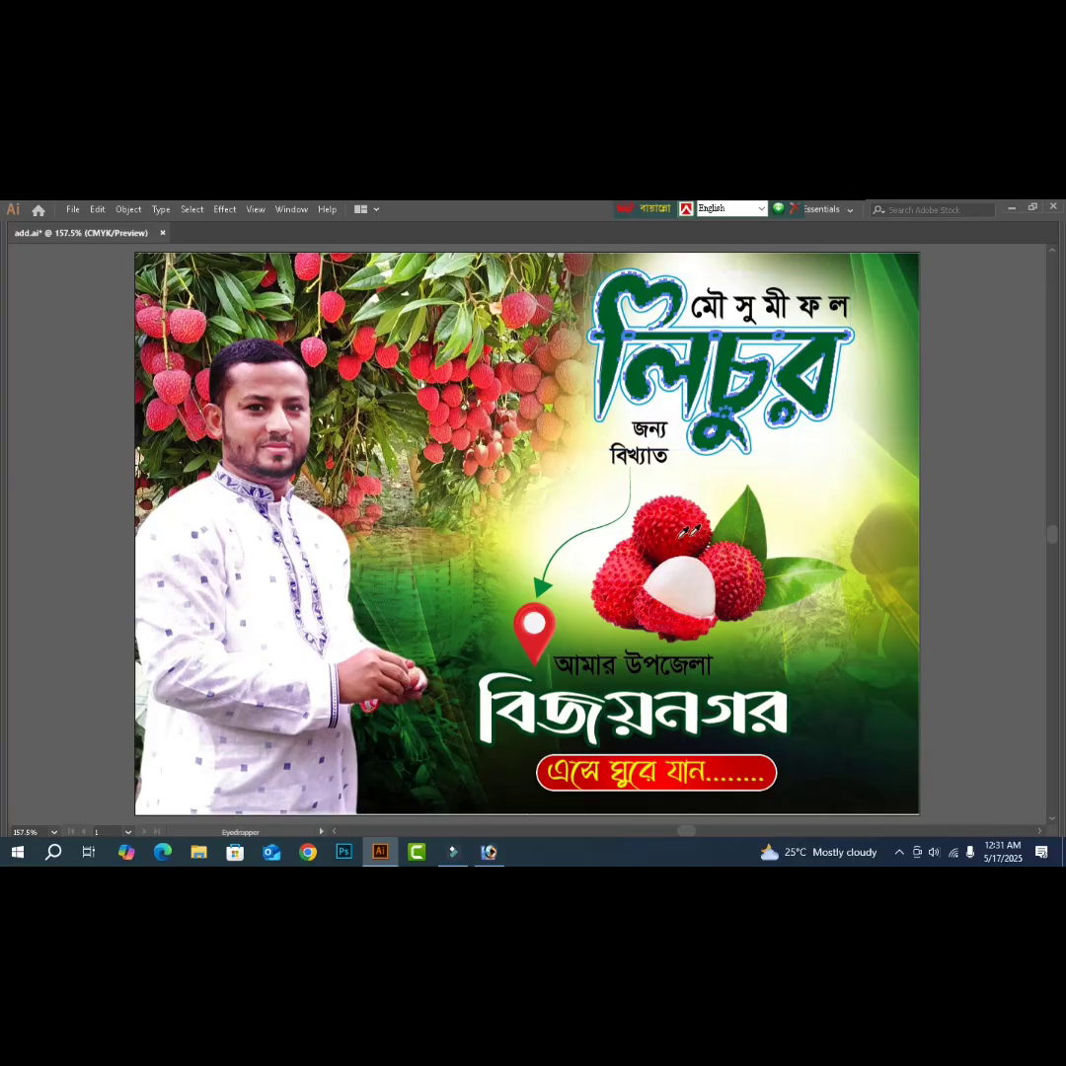
left_click(688, 520)
left_click(686, 538)
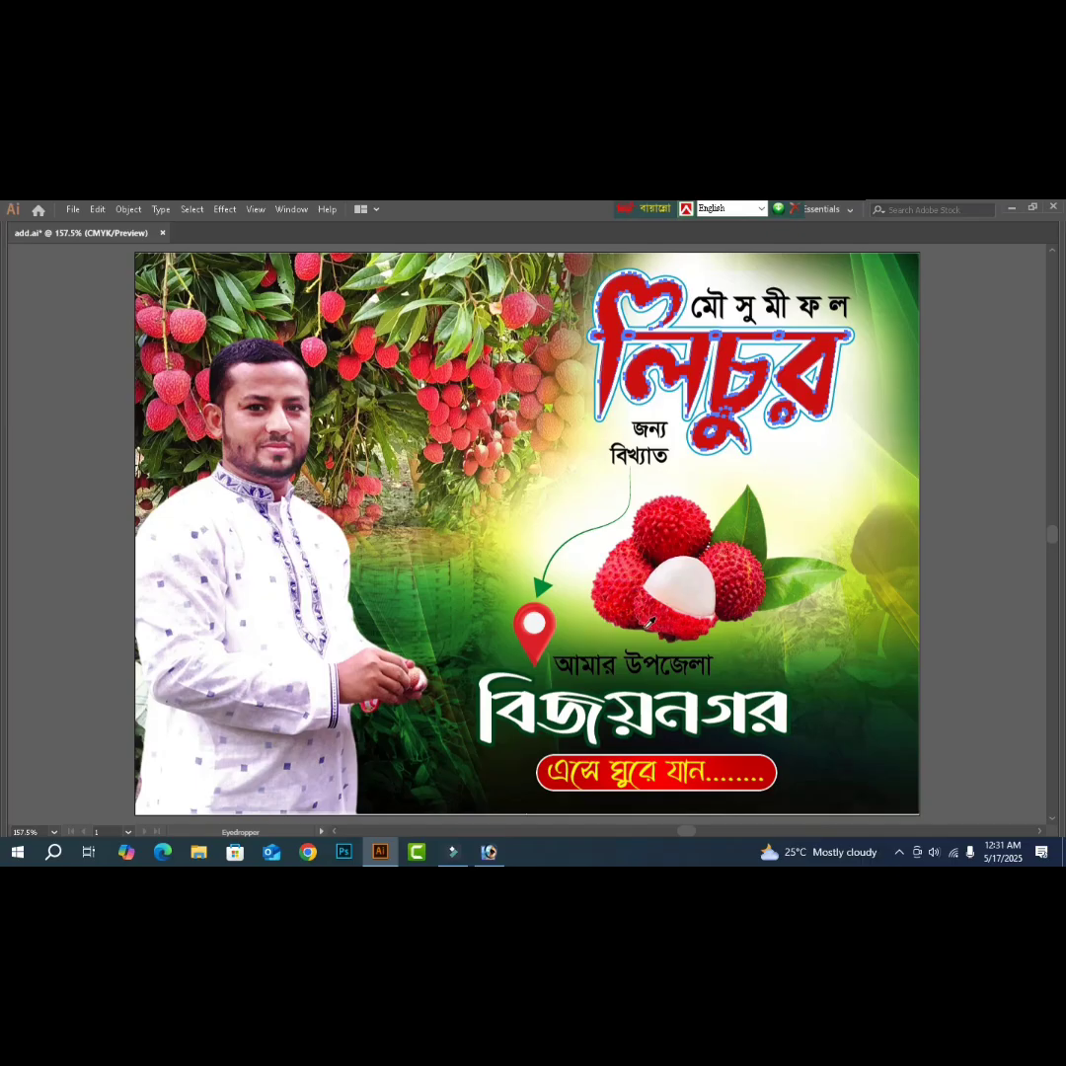
- Set the title letters' fill to pure red at C 0, M 100, Y 100, K 0 and deselect them
key("Tab")
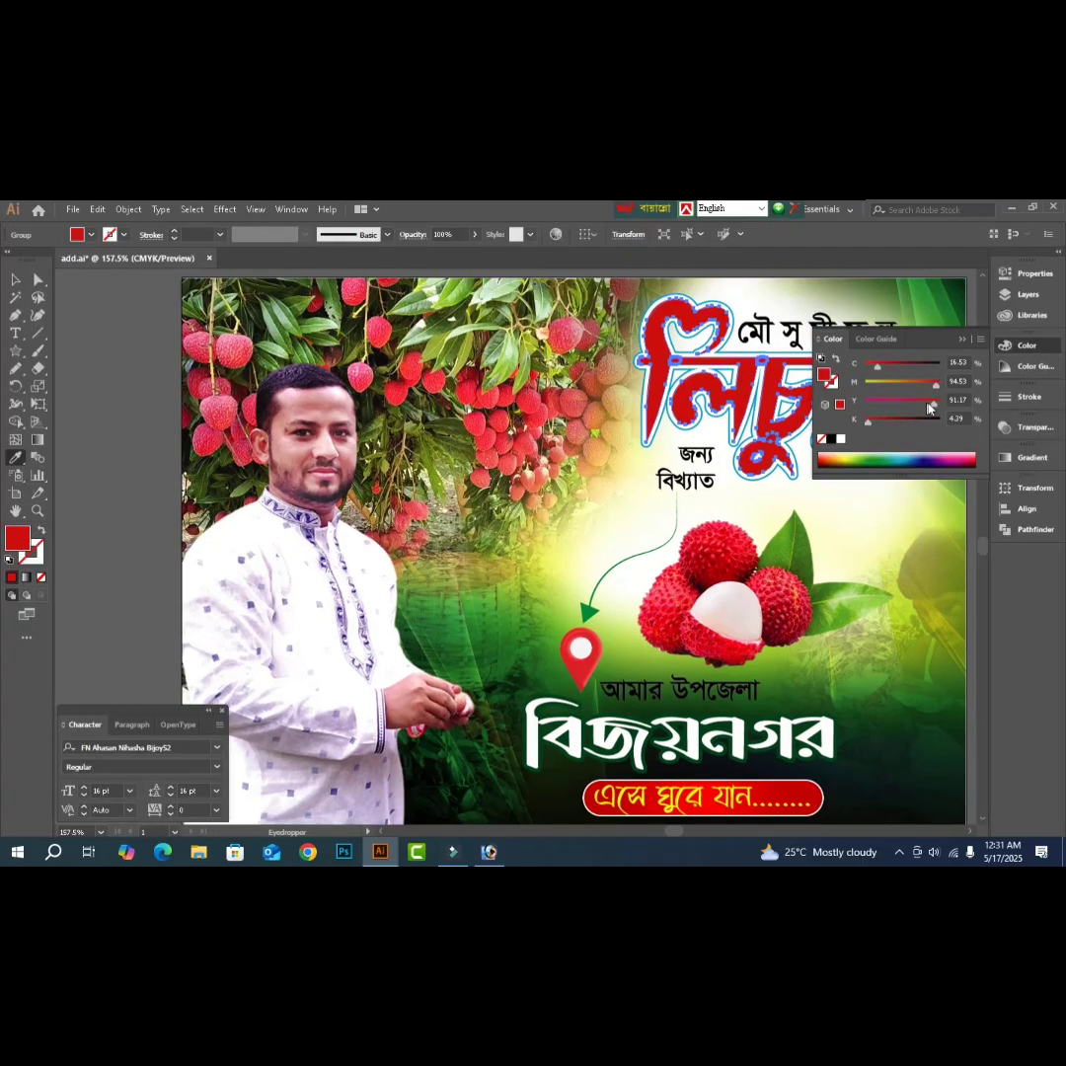
left_click_drag(932, 405, 953, 383)
left_click_drag(878, 366, 857, 424)
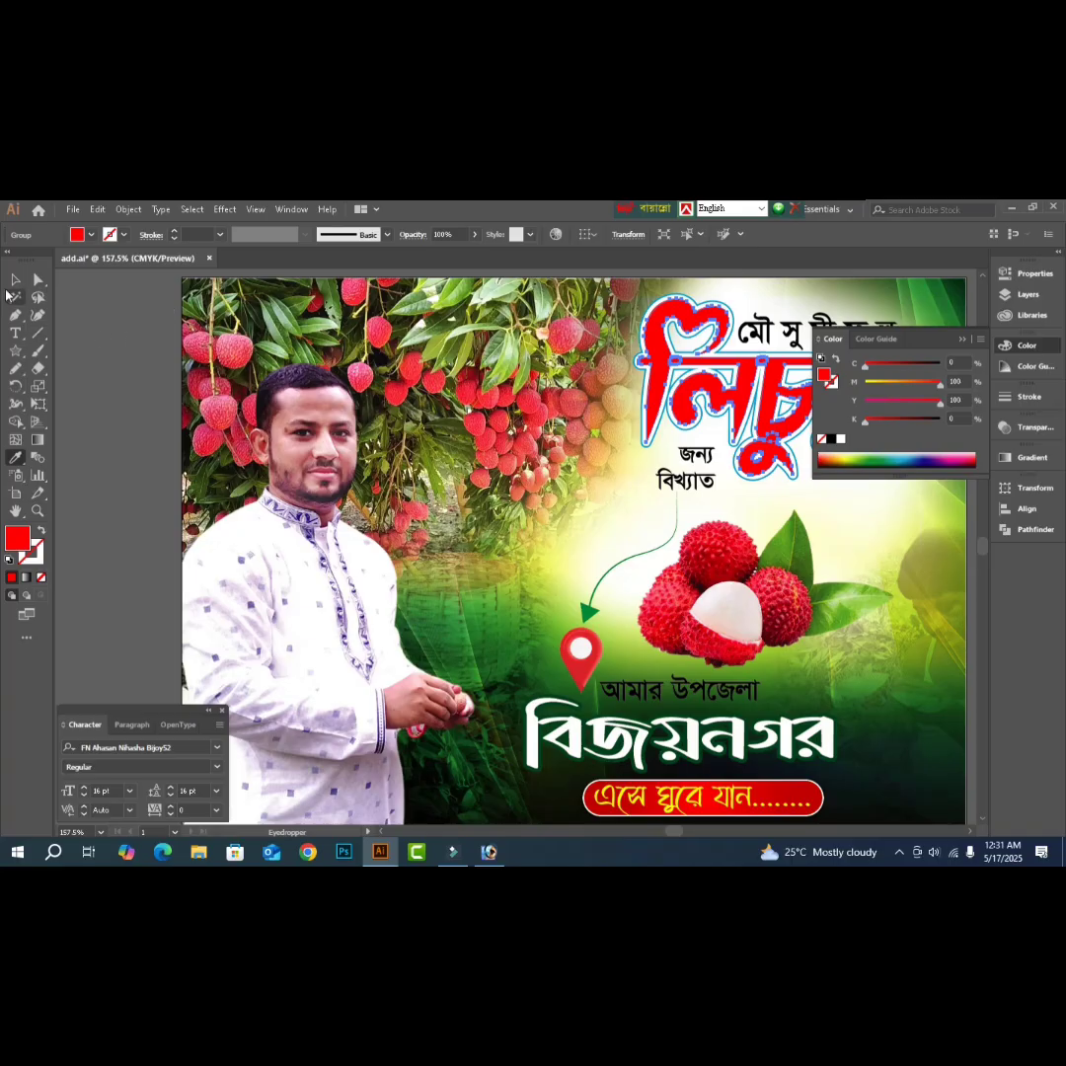
left_click(15, 280)
key("ctrl+shift+a")
key("Tab")
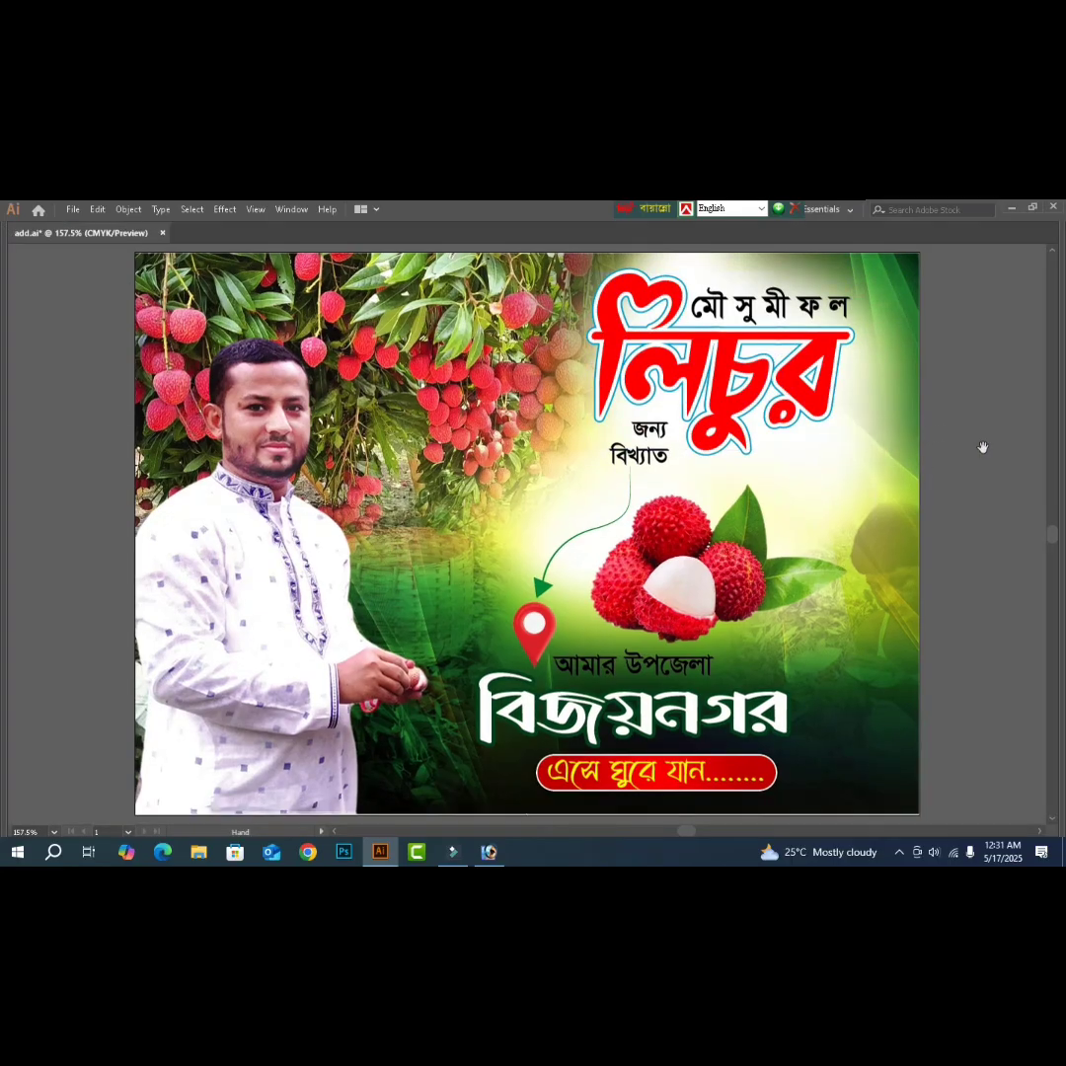
- Narrow the "মৌসুমী ফল" line slightly from its right side, and nudge the "জন্য বিখ্যাত" text slightly up and left
left_click_drag(983, 447, 932, 497)
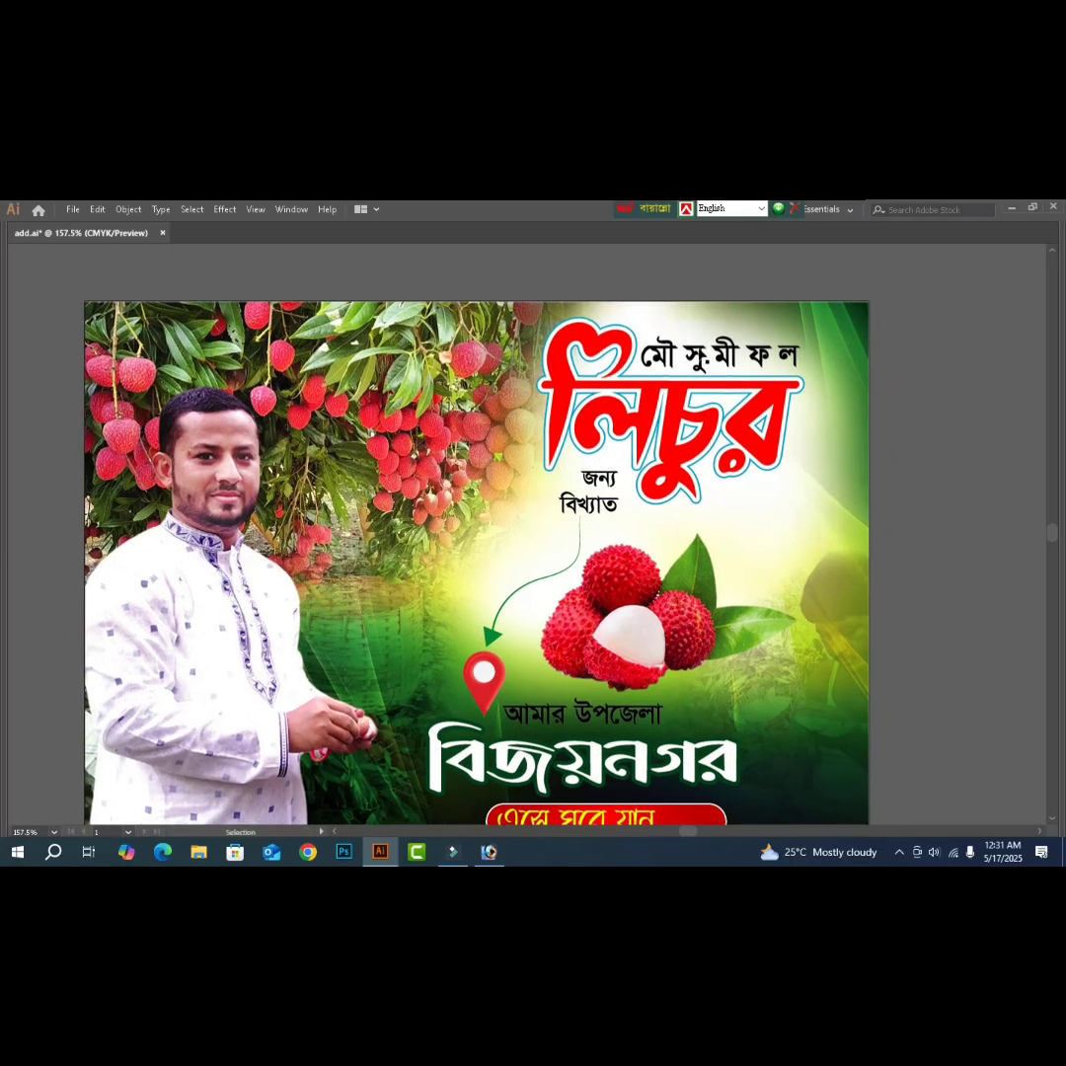
left_click(803, 359)
left_click_drag(801, 359, 791, 358)
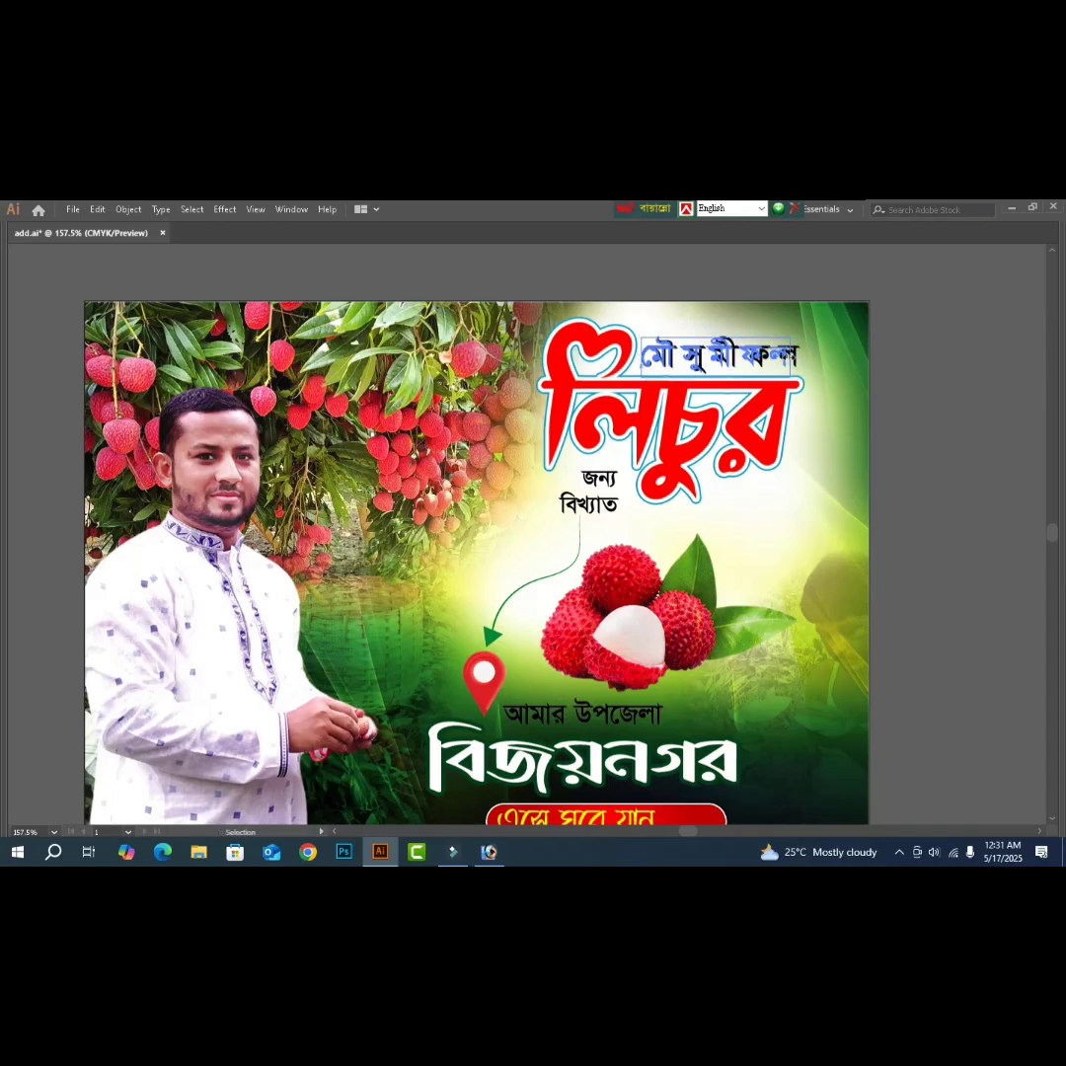
left_click(917, 450)
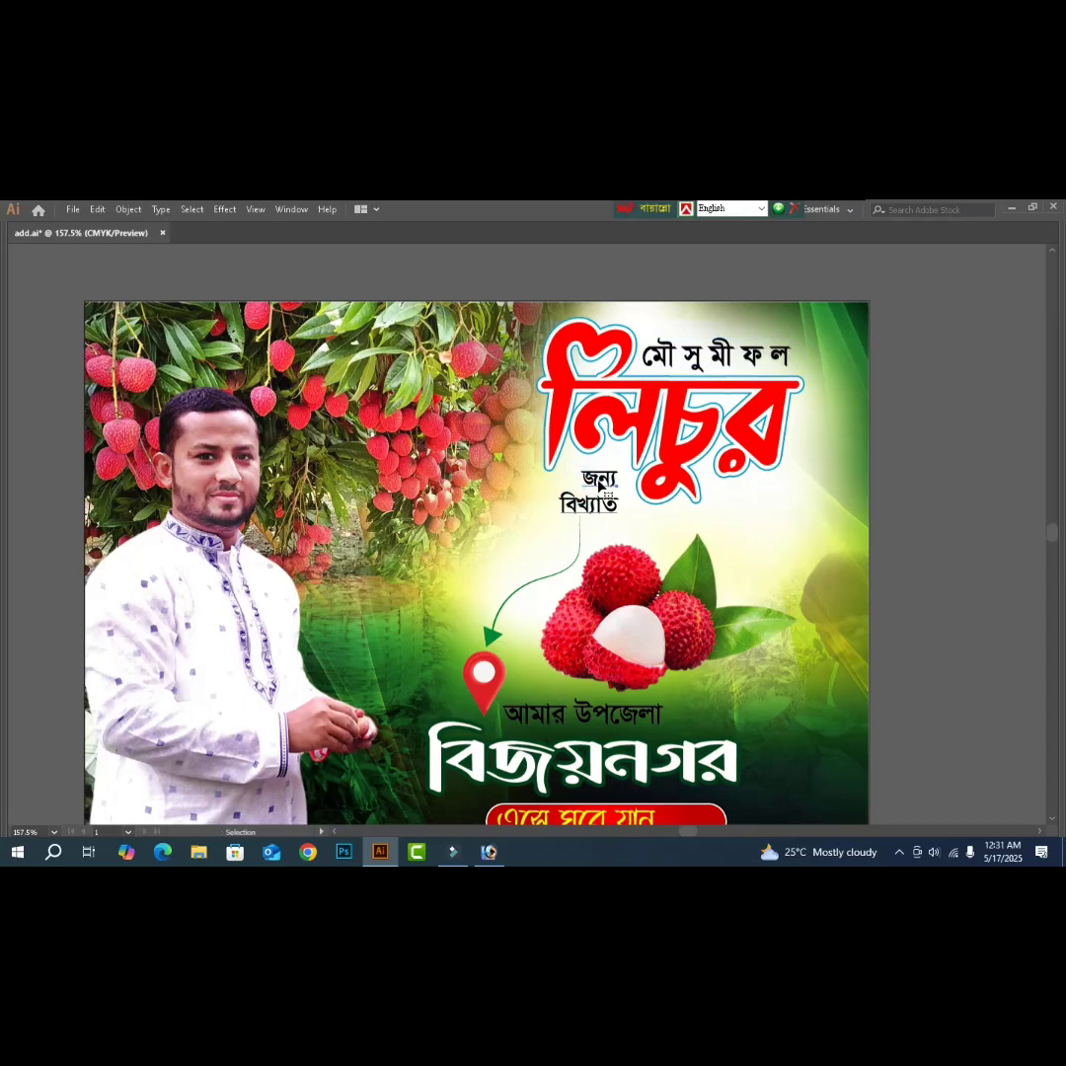
left_click(599, 485)
scroll(586, 697, "down", 2)
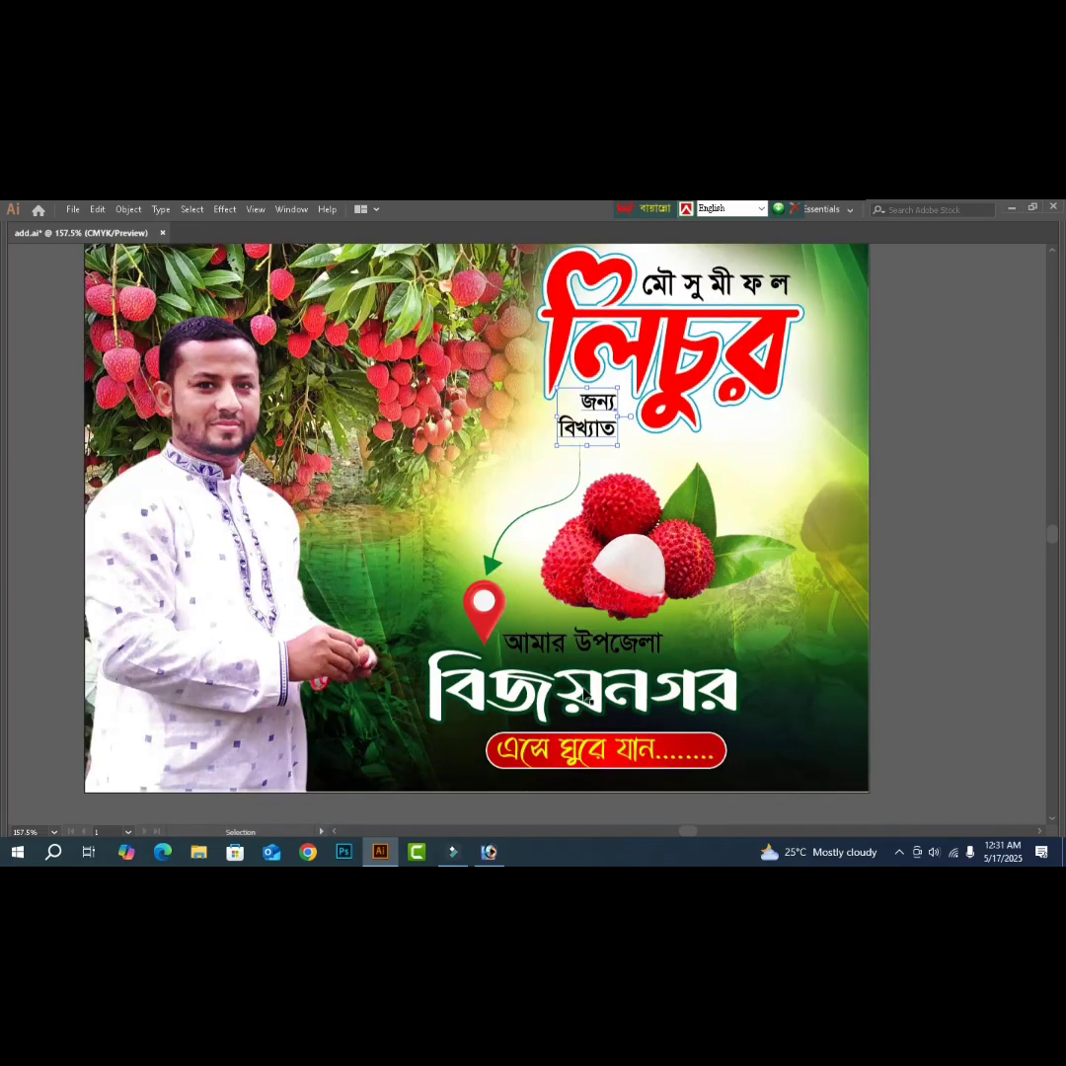
- Nudge the "জন্য বিখ্যাত" text slightly upward beneath the red title
key("Up")
key("Up")
key("Up")
key("Up")
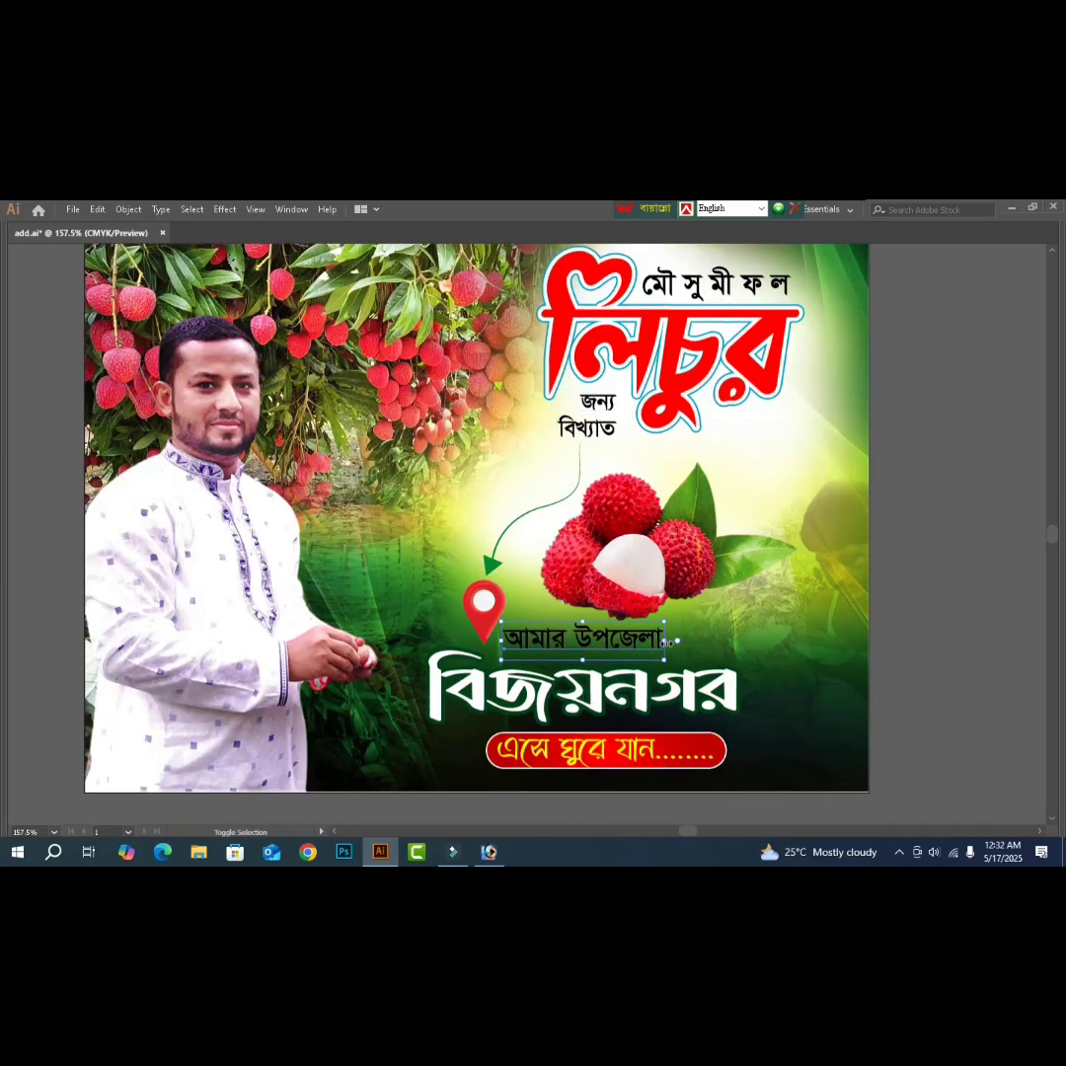
- Widen the "আমার উপজেলা" text slightly from its right side and set its fill to white
left_click_drag(664, 641, 673, 641)
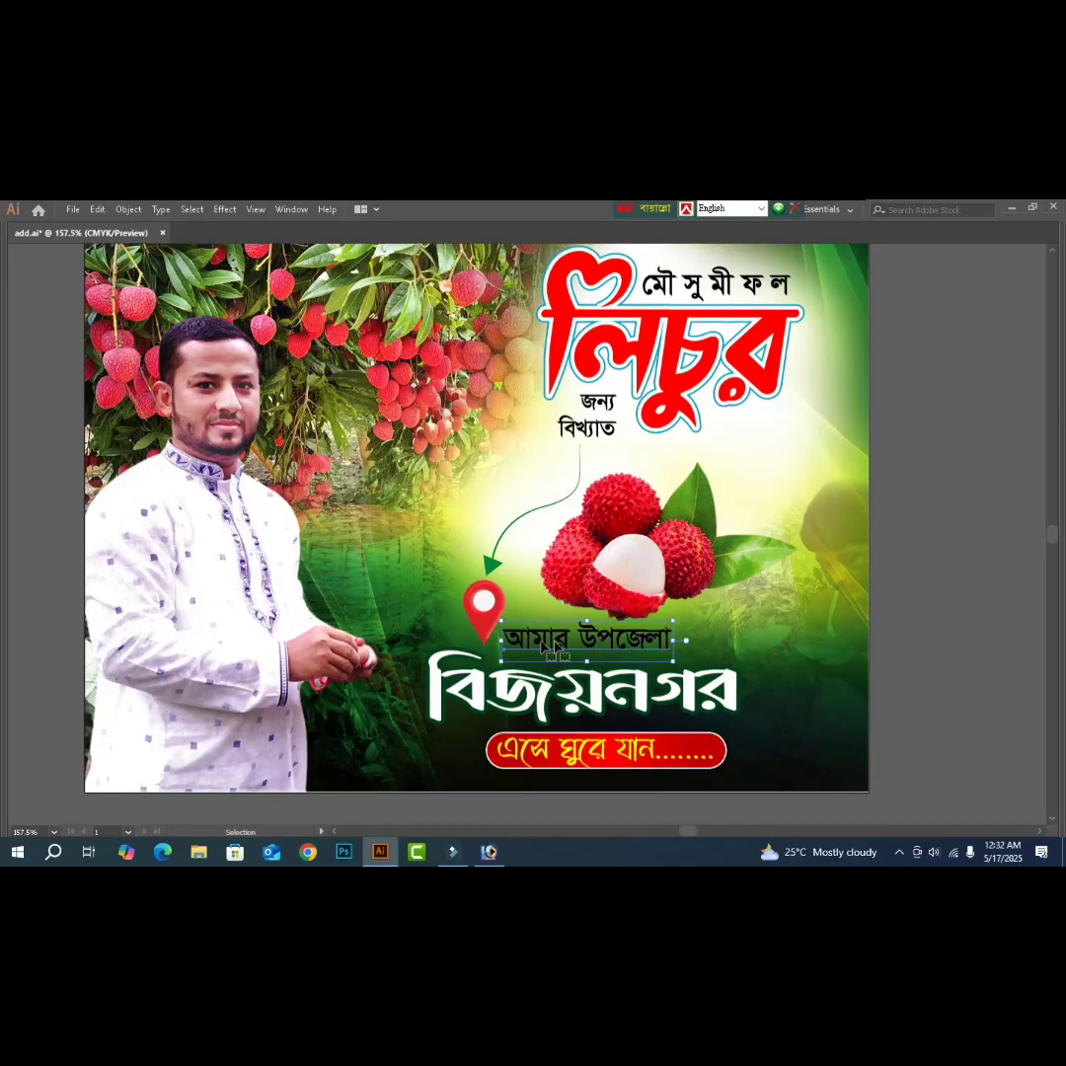
key("Tab")
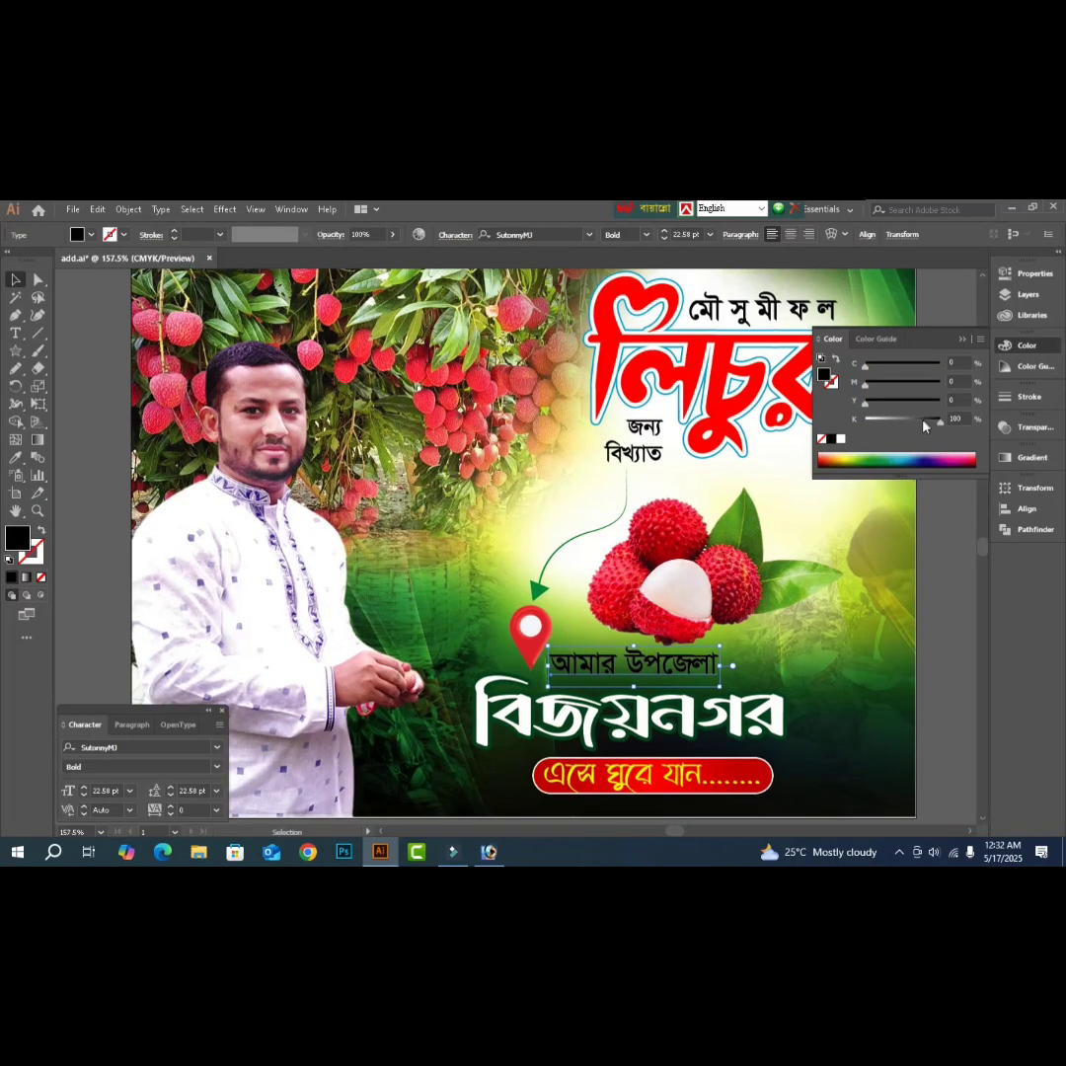
left_click_drag(938, 422, 801, 431)
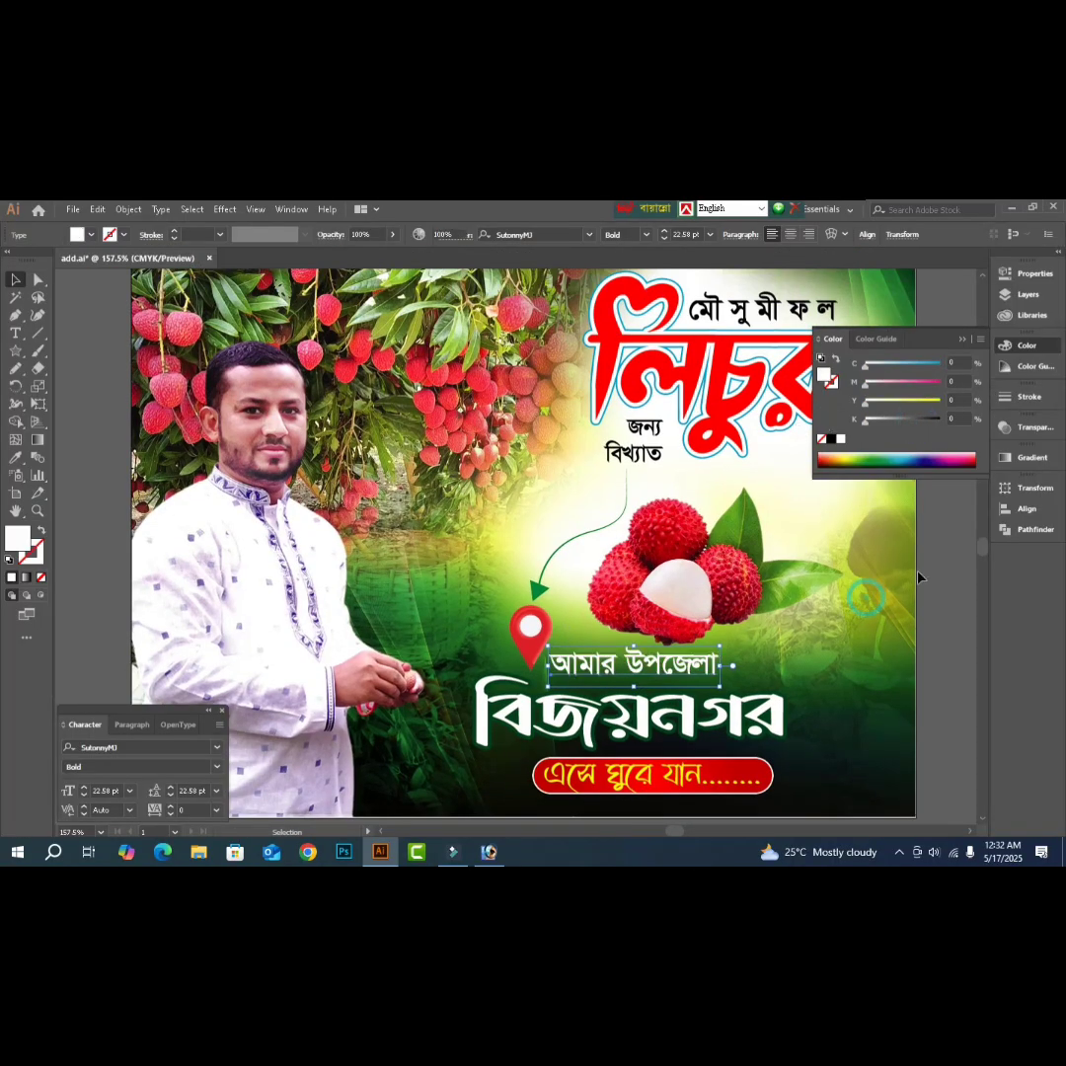
key("Tab")
left_click(940, 559)
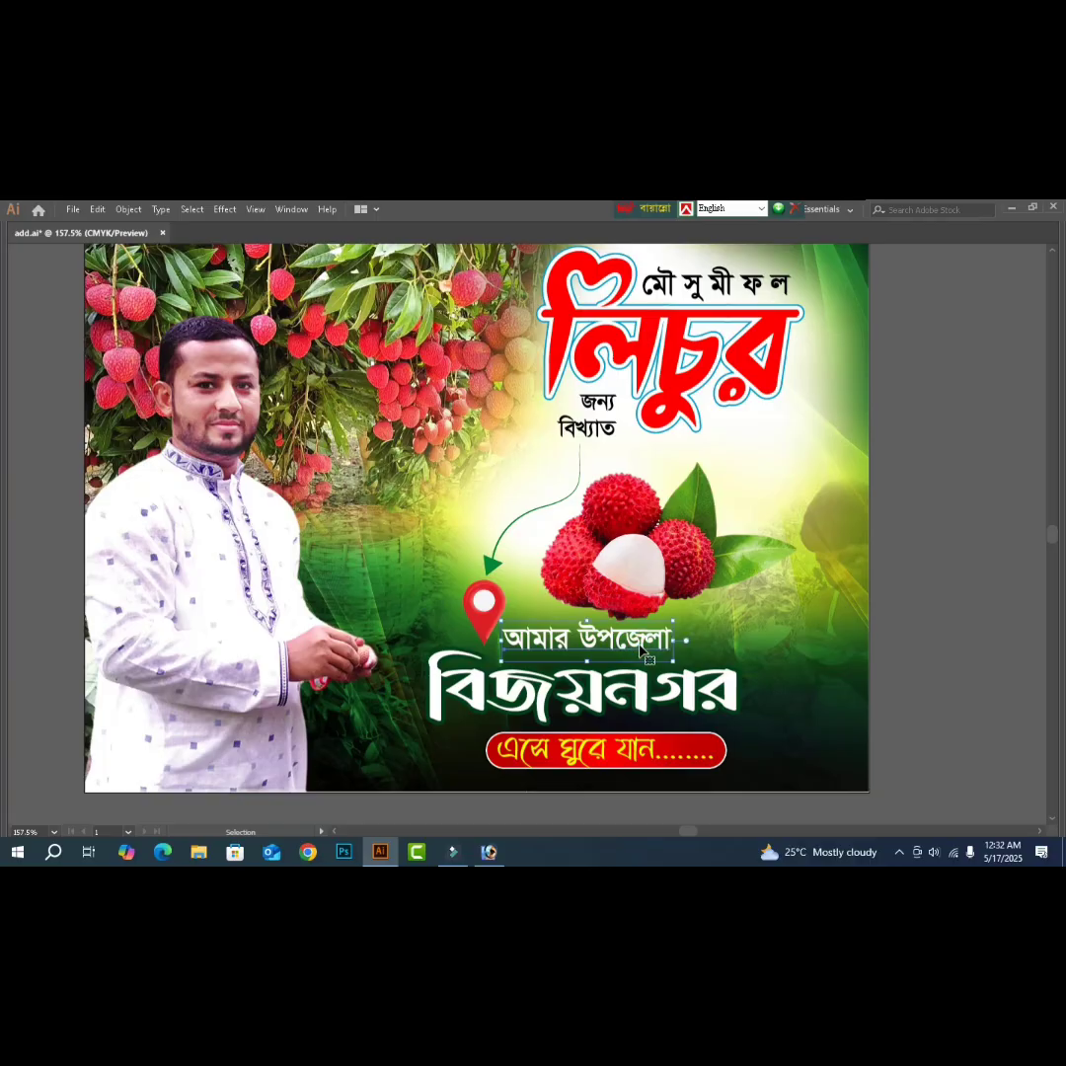
- Give the "আমার উপজেলা" text a 2 pt stroke with round joins
left_click(640, 651)
key("Tab")
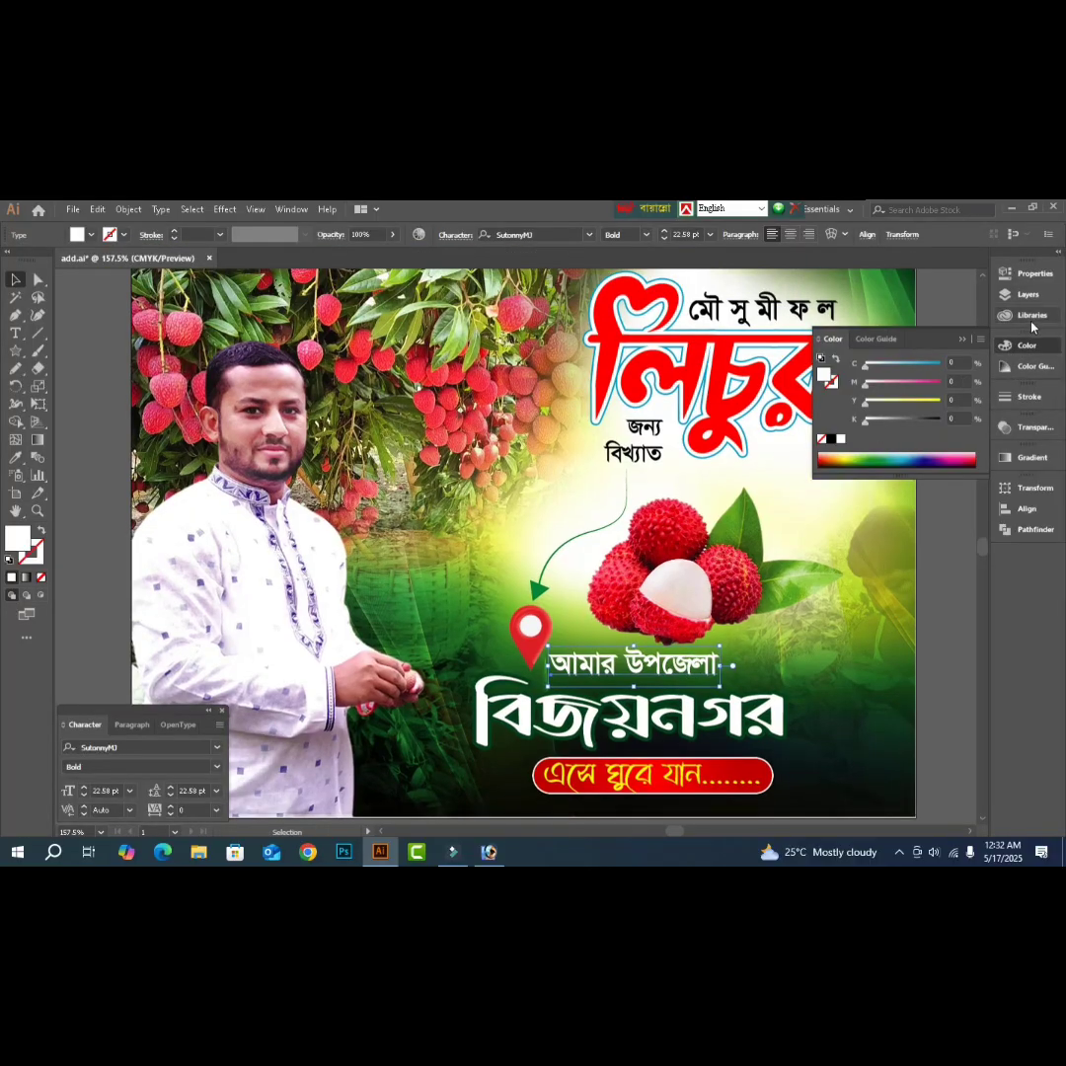
left_click(1019, 396)
left_click(896, 413)
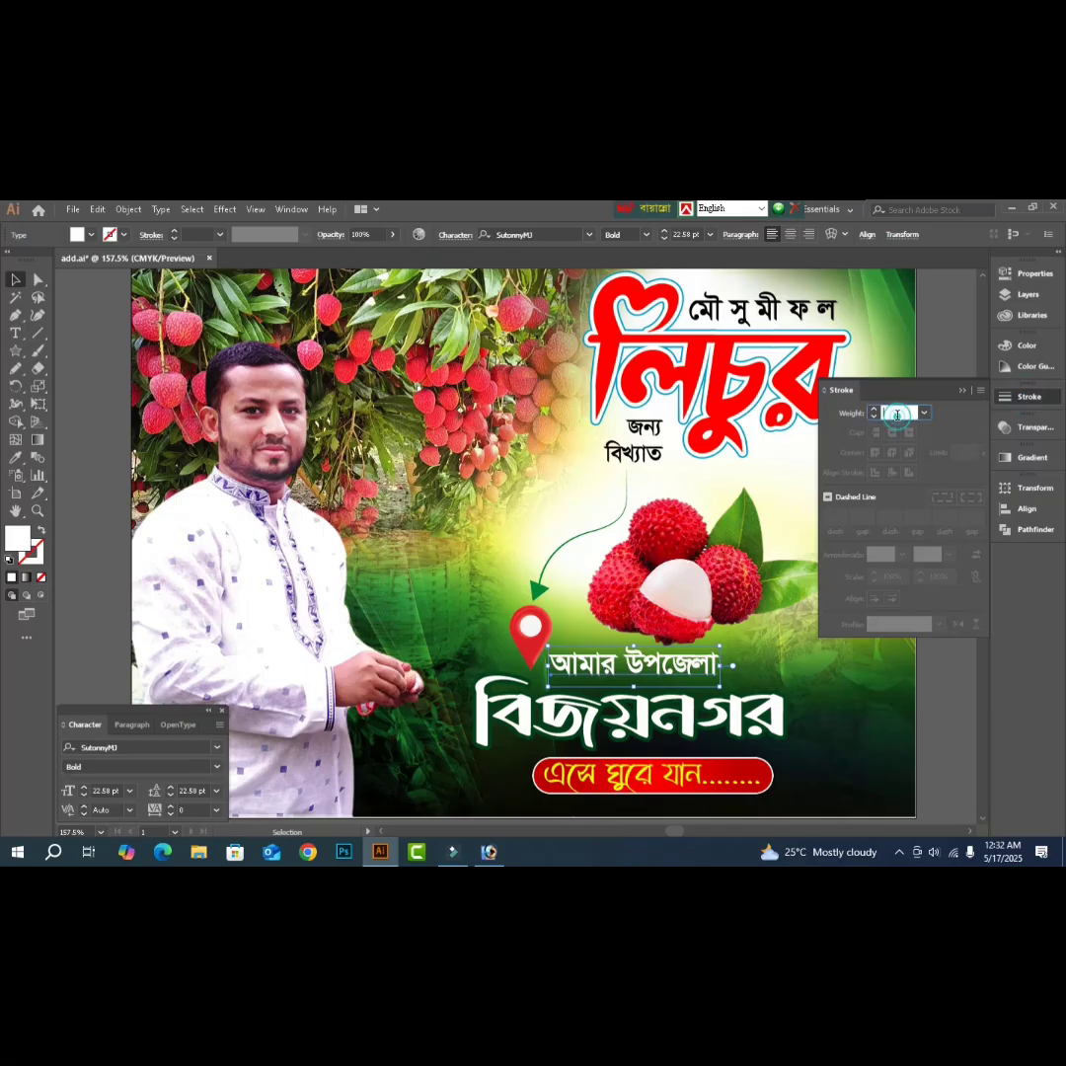
type("2")
key("Return")
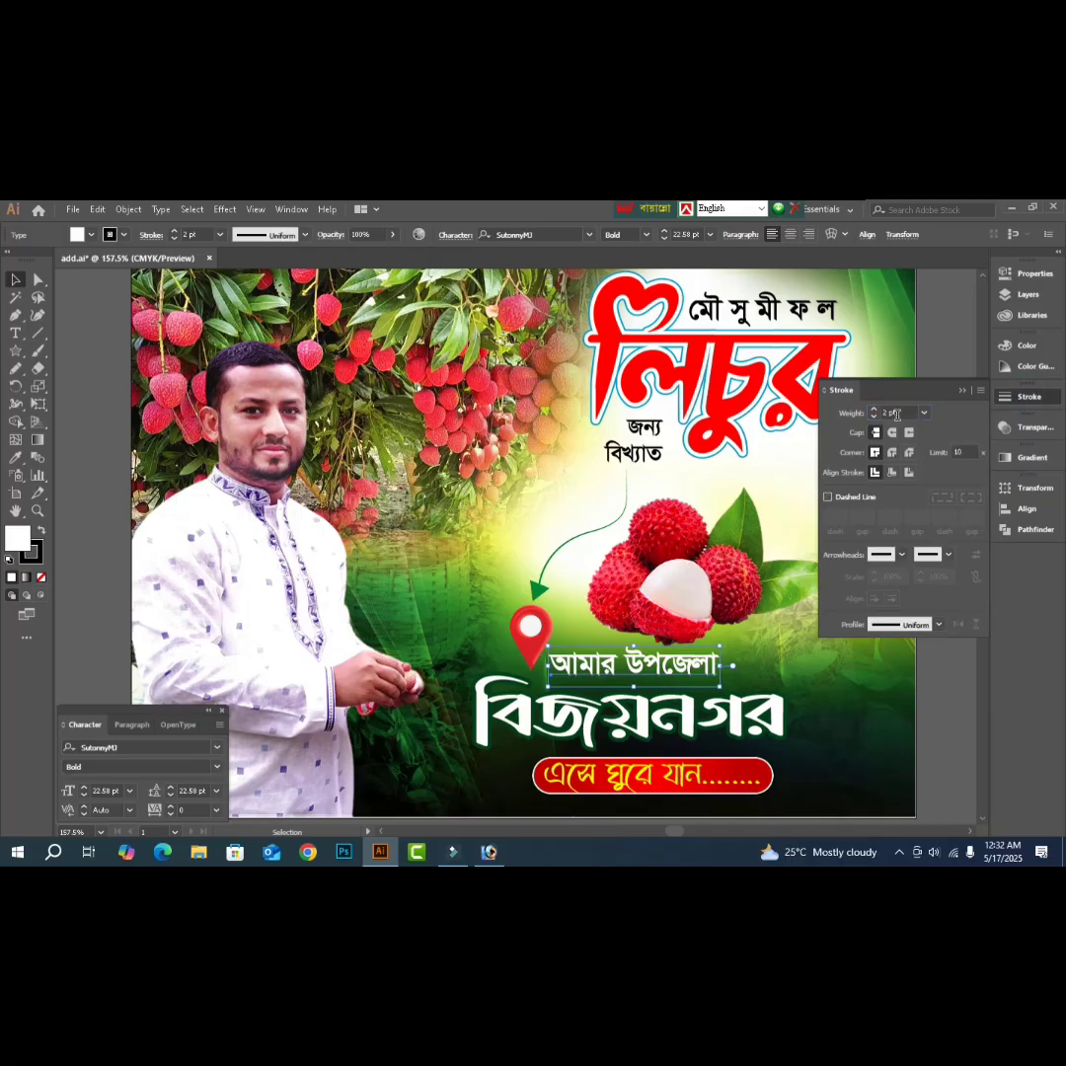
left_click(892, 452)
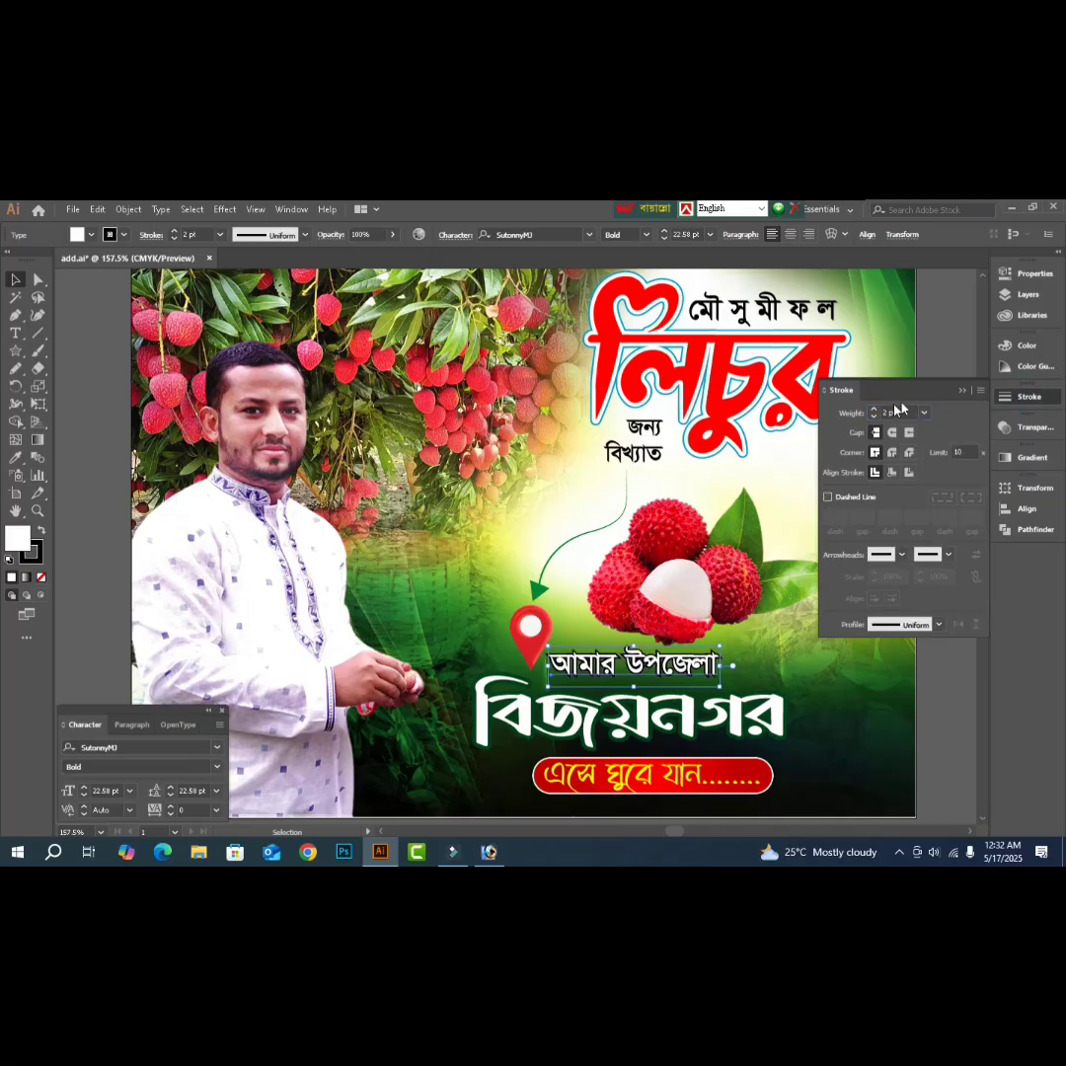
left_click(893, 453)
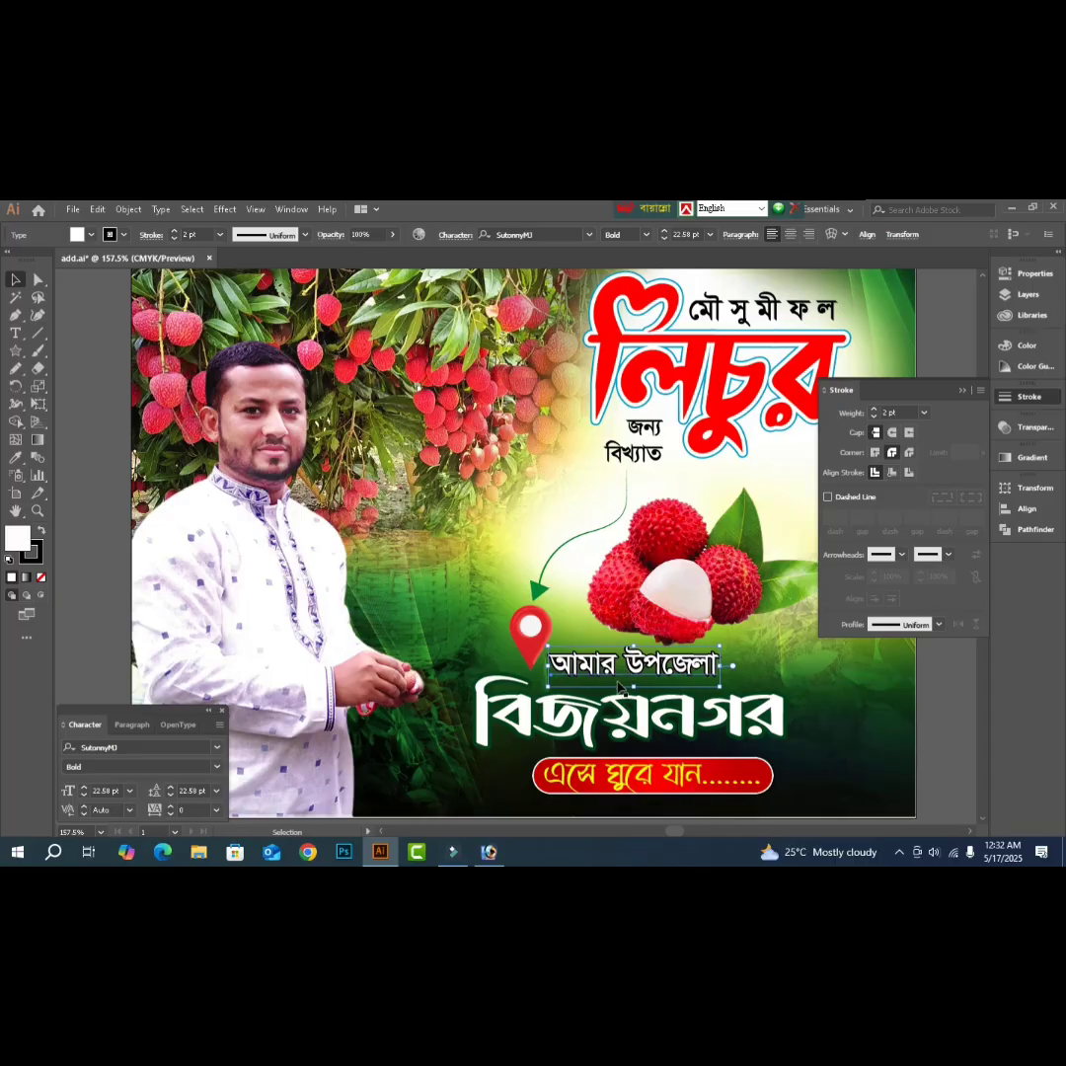
- Set the stroke colour of "আমার উপজেলা" to green at C 100, M 20, Y 100, K 0
left_click(1026, 346)
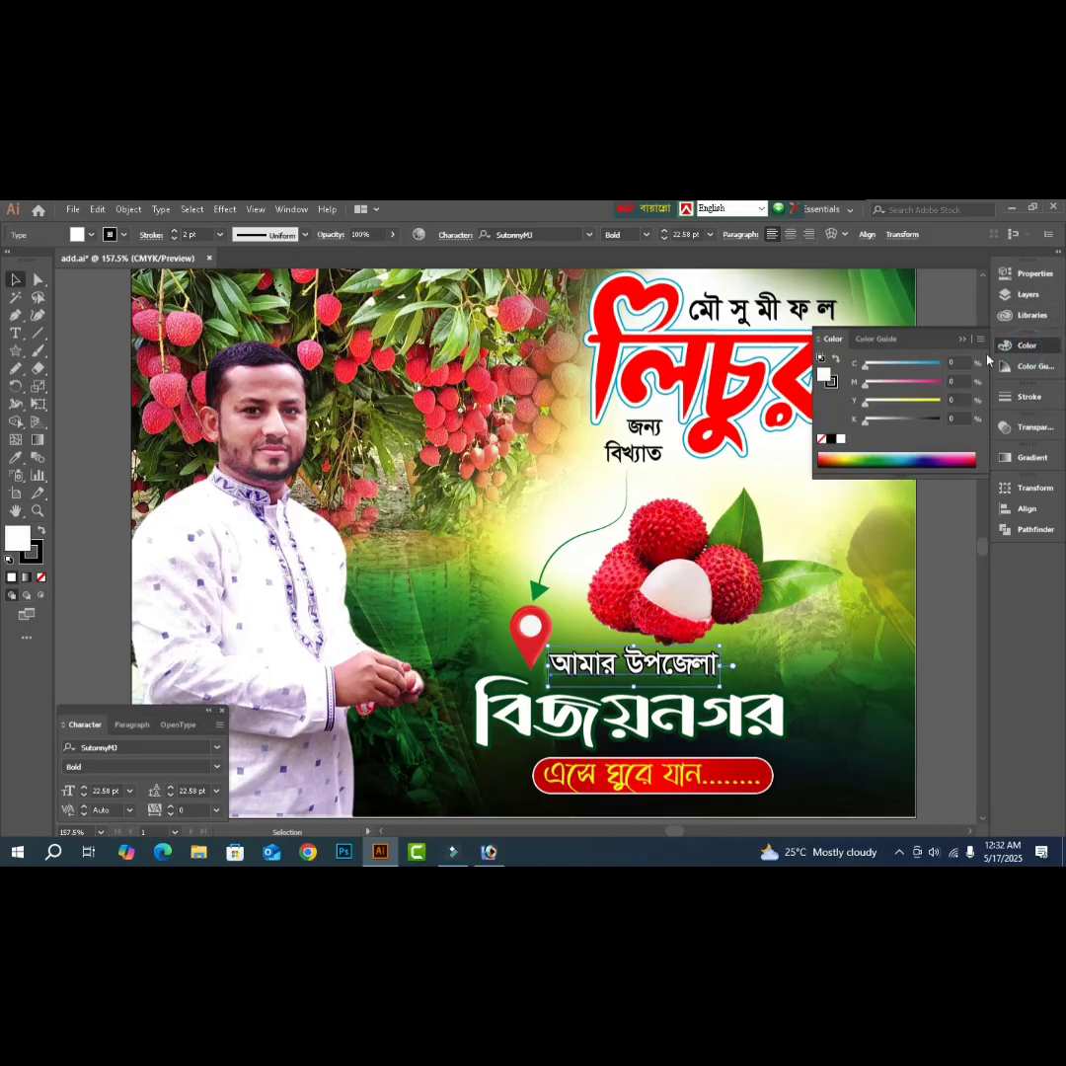
left_click(831, 382)
left_click(956, 362)
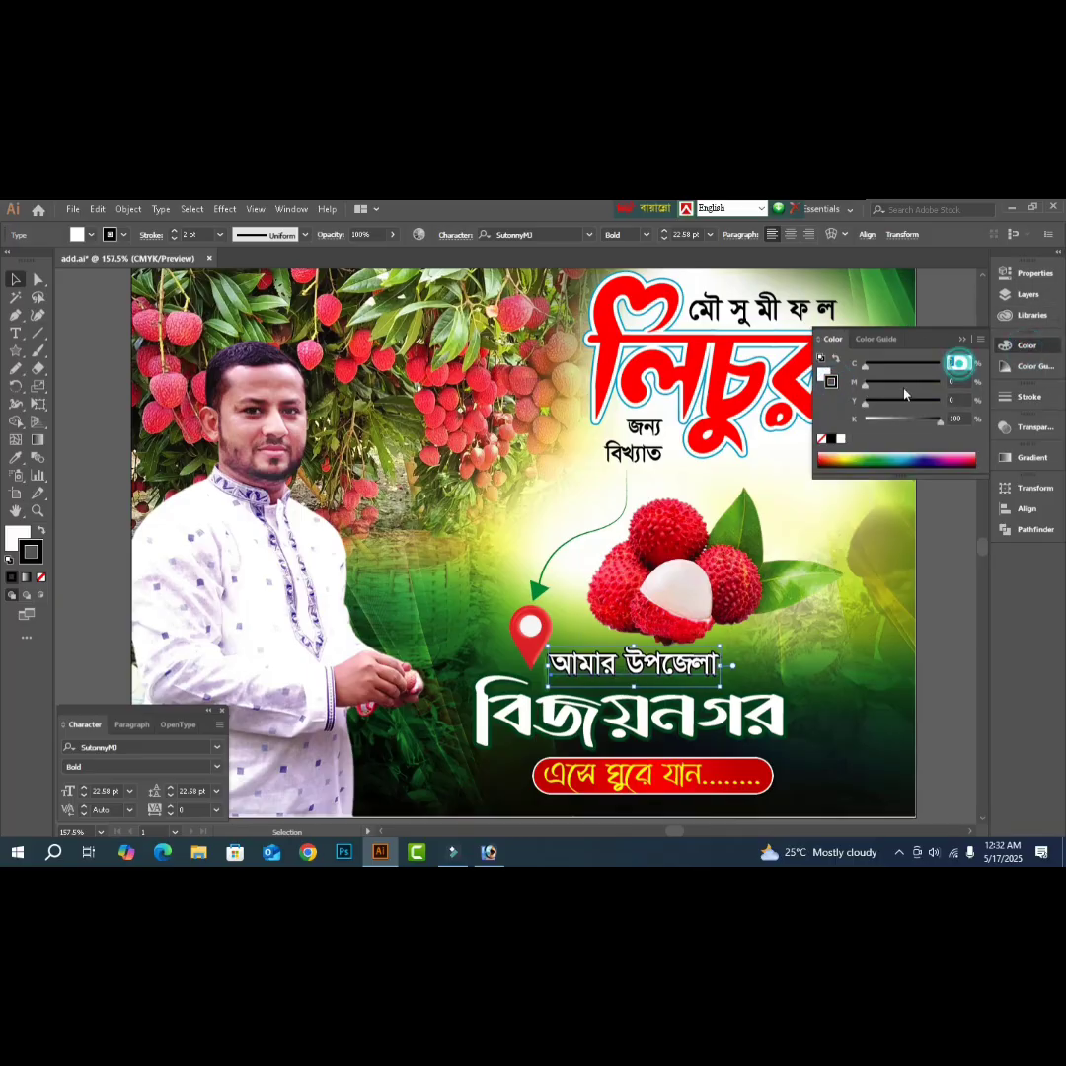
type("100")
key("Tab")
type("20")
key("Tab")
type("100")
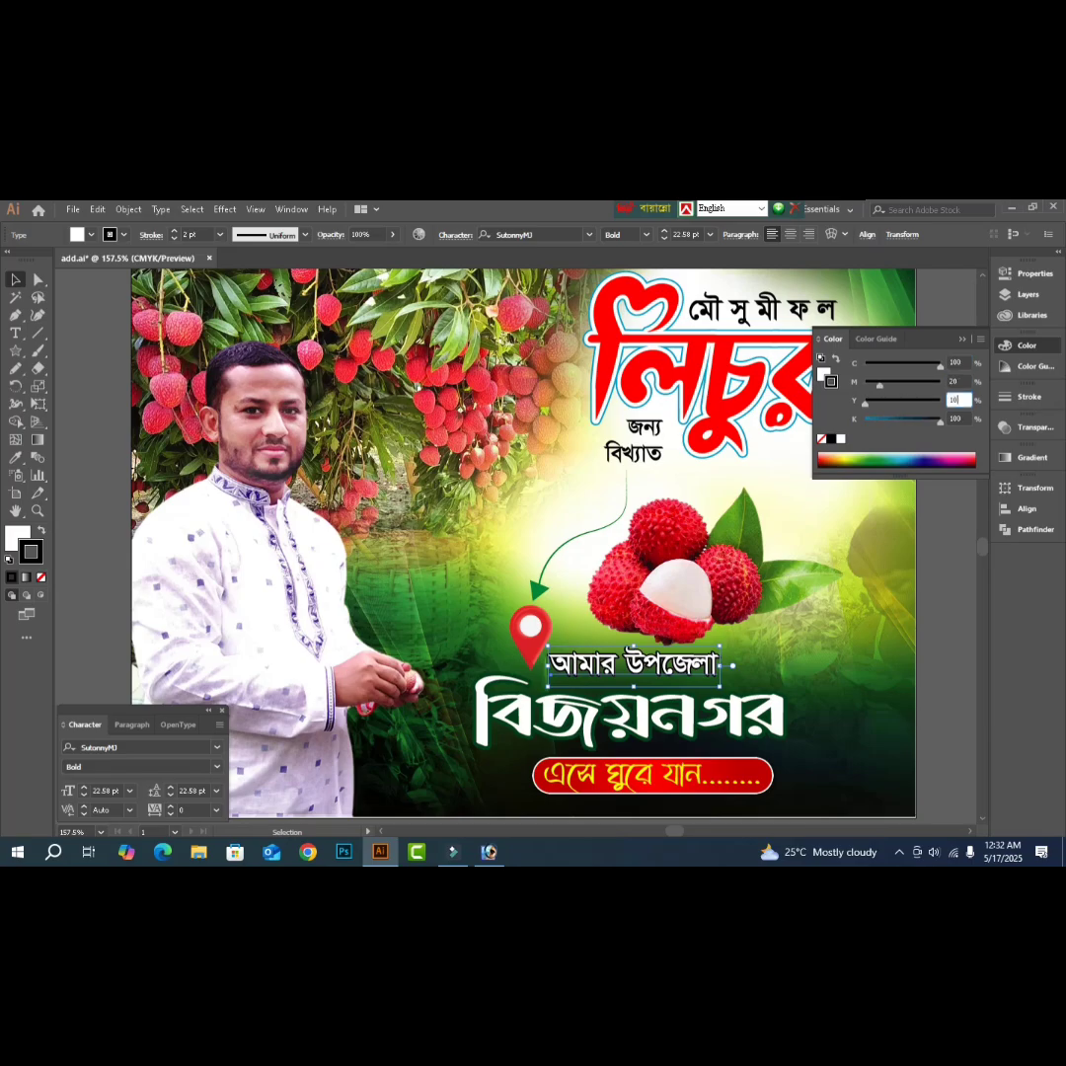
key("Tab")
type("0")
key("Return")
key("Tab")
key("Tab")
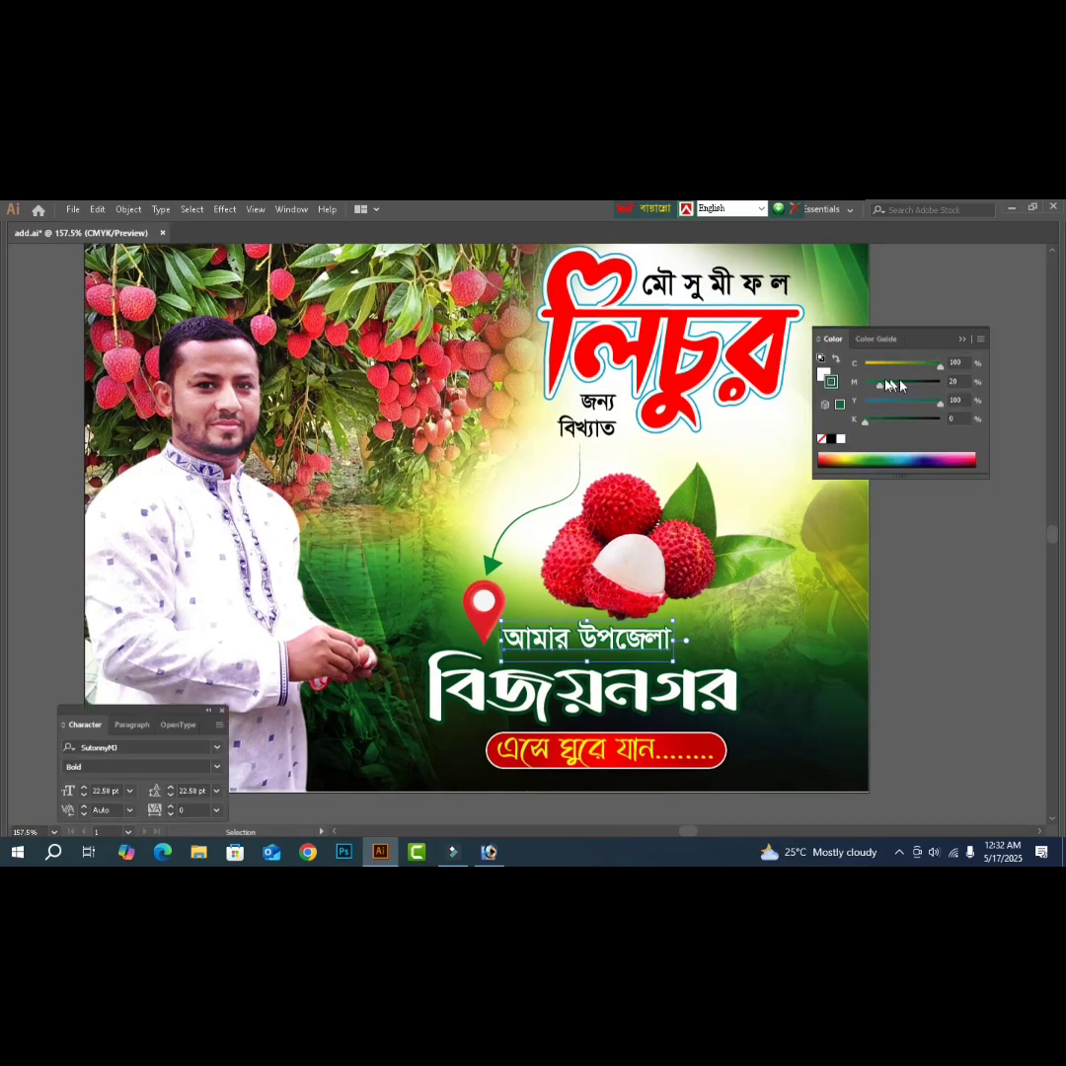
- Darken the text's green stroke by raising magenta to 56, and deselect the text
left_click_drag(881, 386, 907, 387)
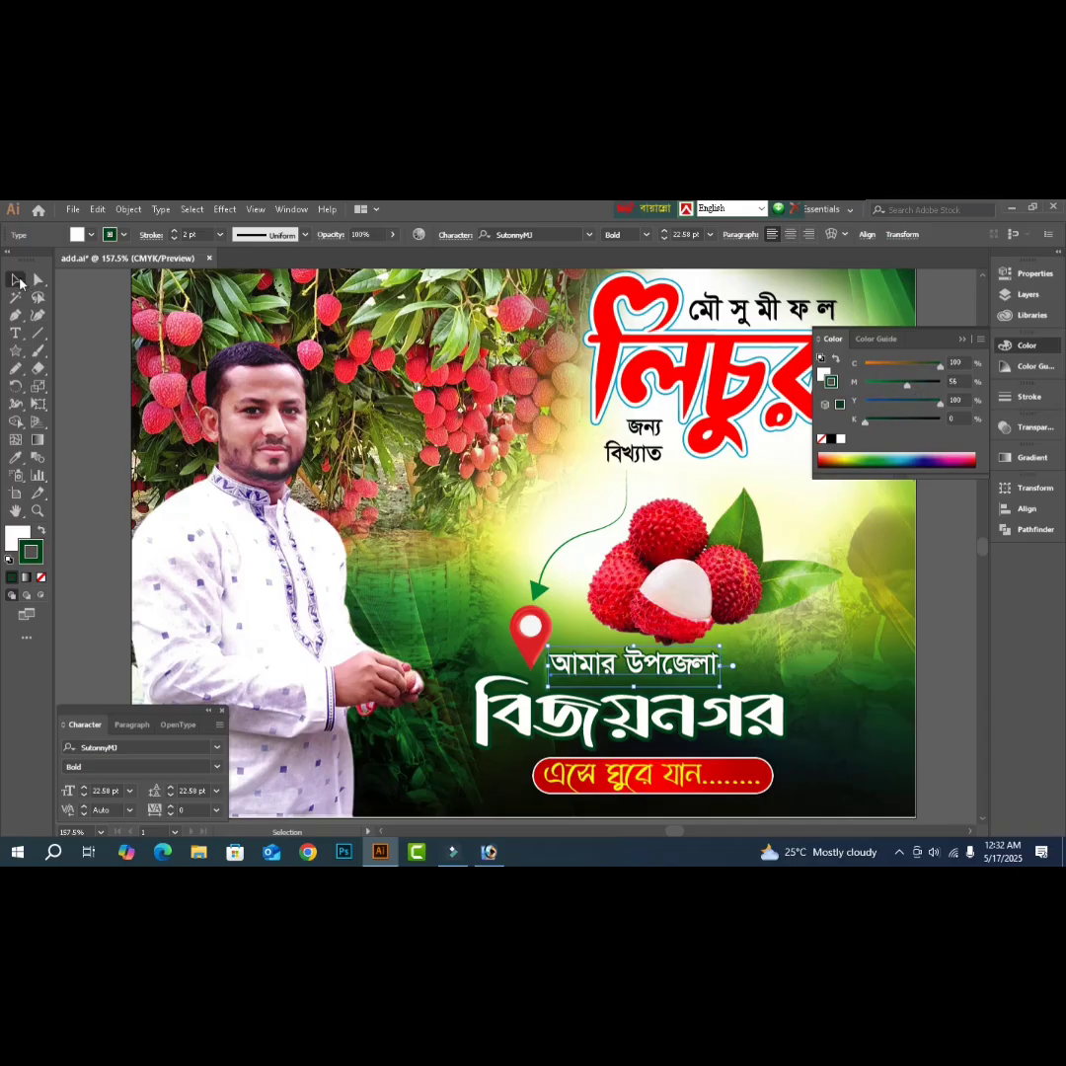
left_click(90, 369)
left_click(96, 386)
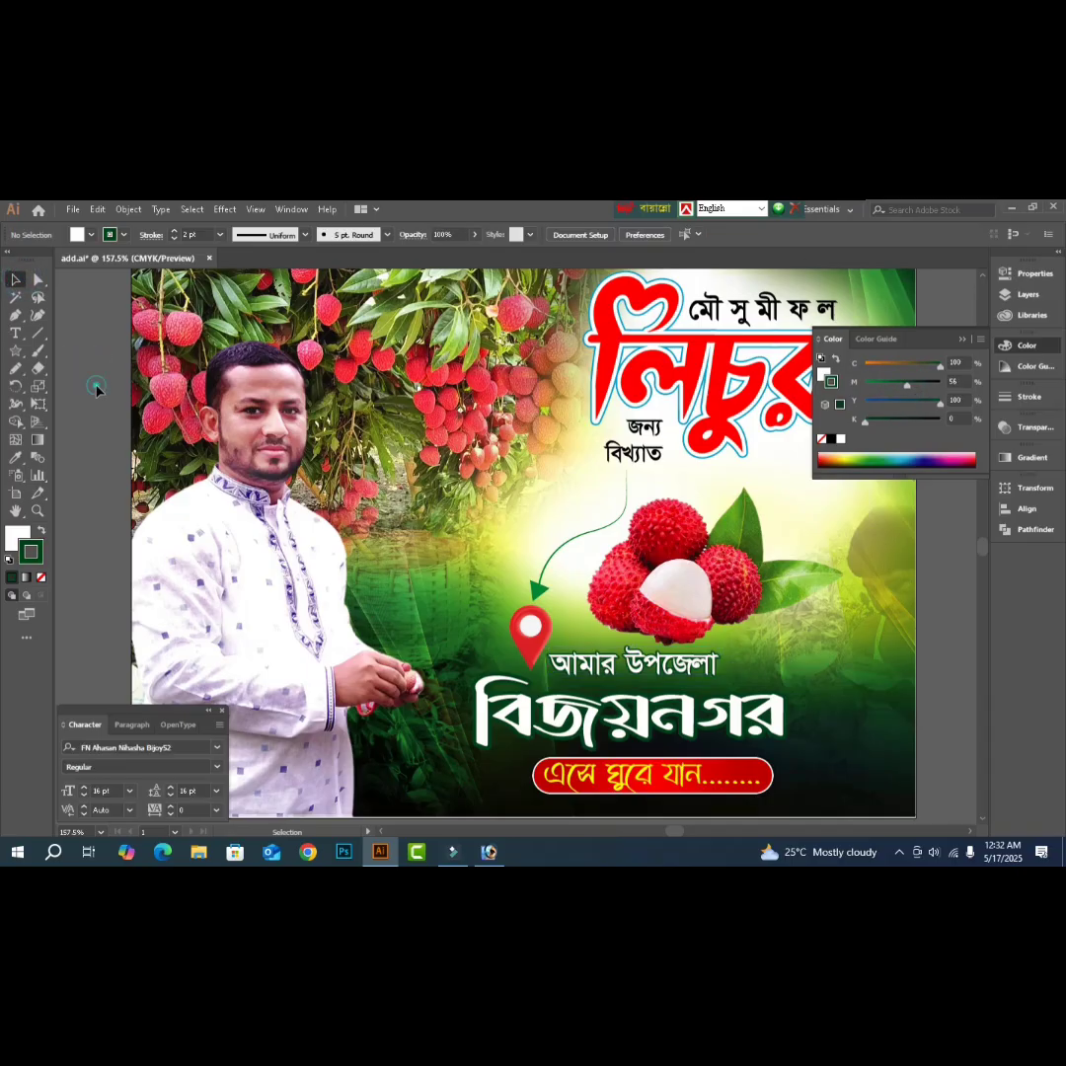
key("Tab")
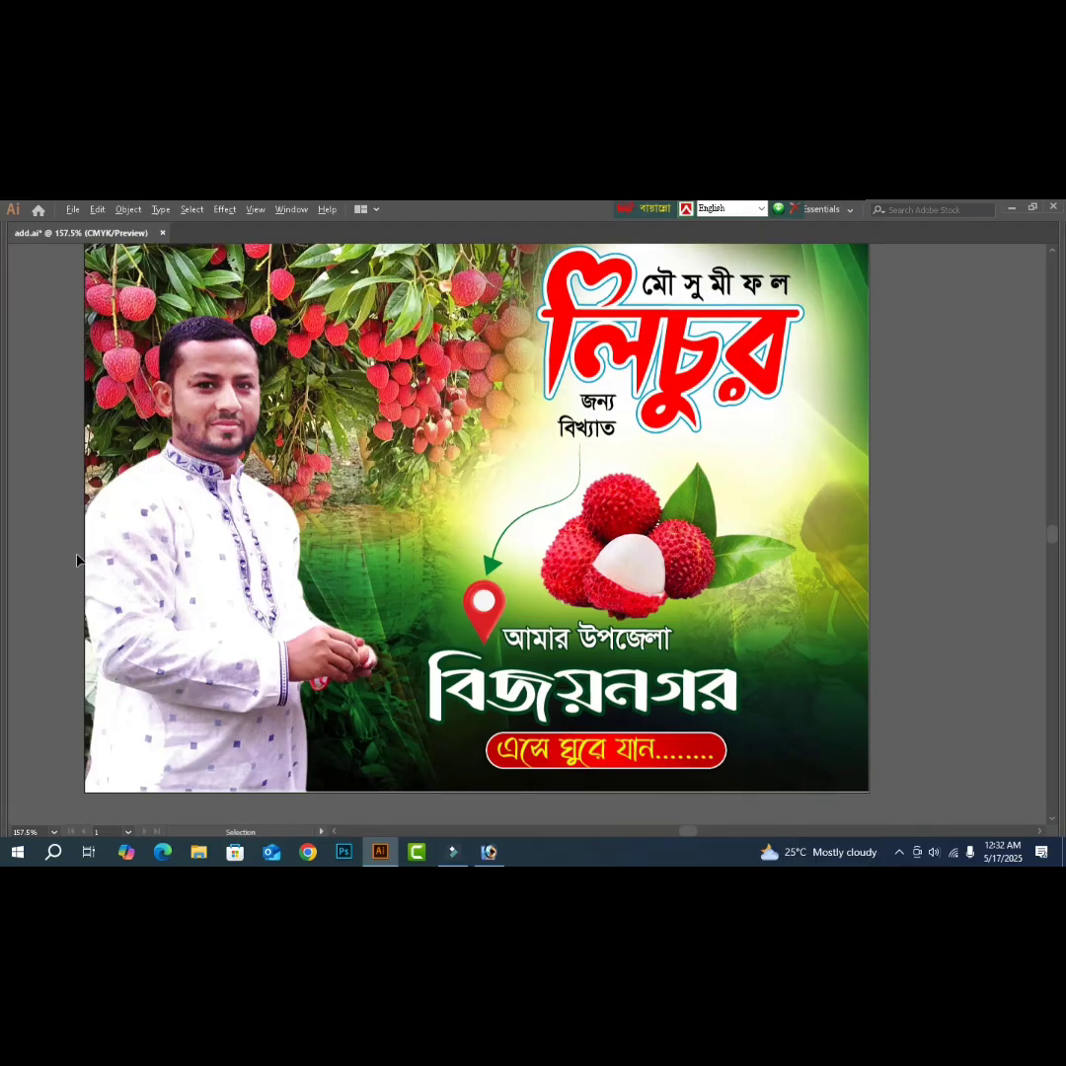
- Switch to Photoshop and move the man's cutout on Layer 3 slightly to the right
key("alt+Tab")
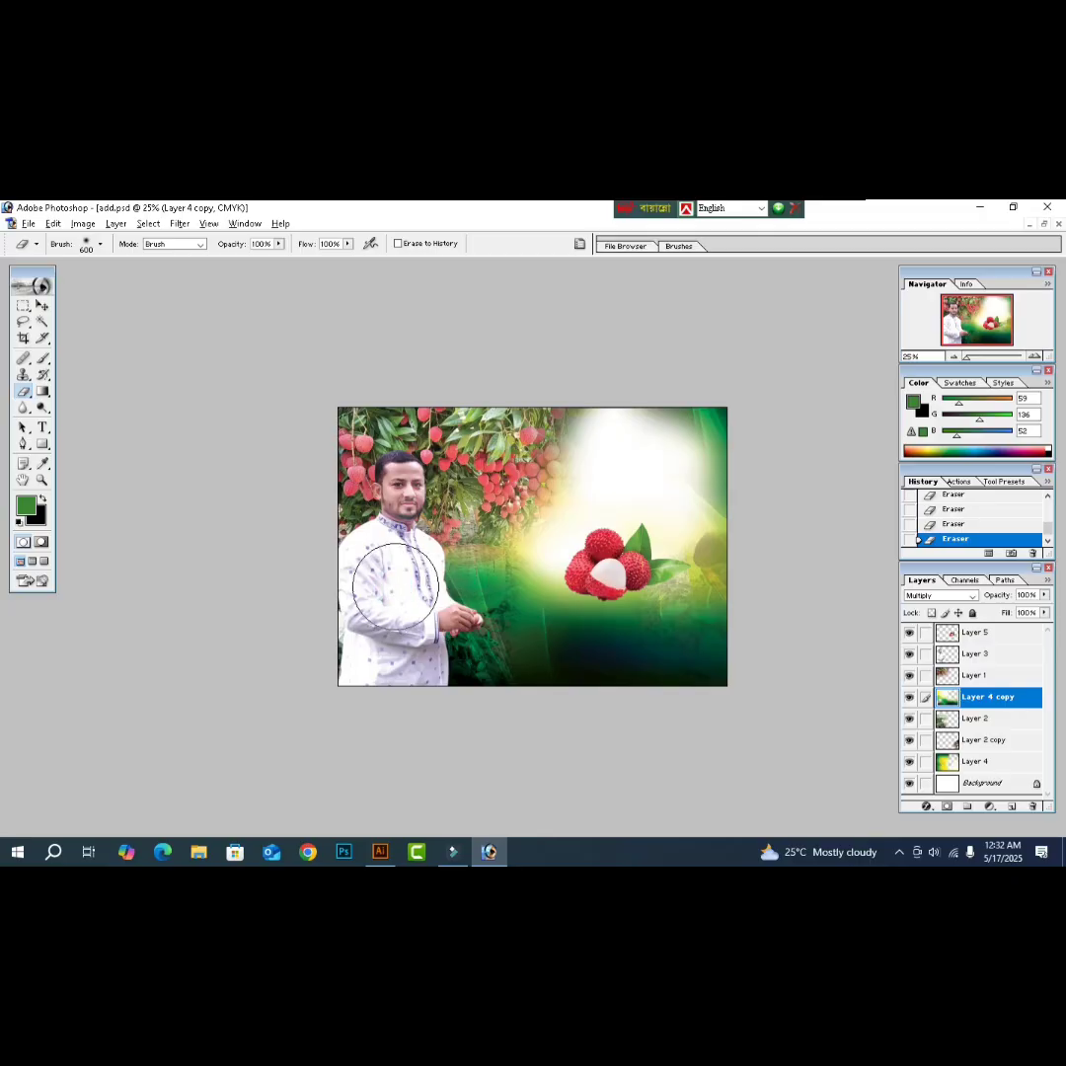
left_click(42, 306)
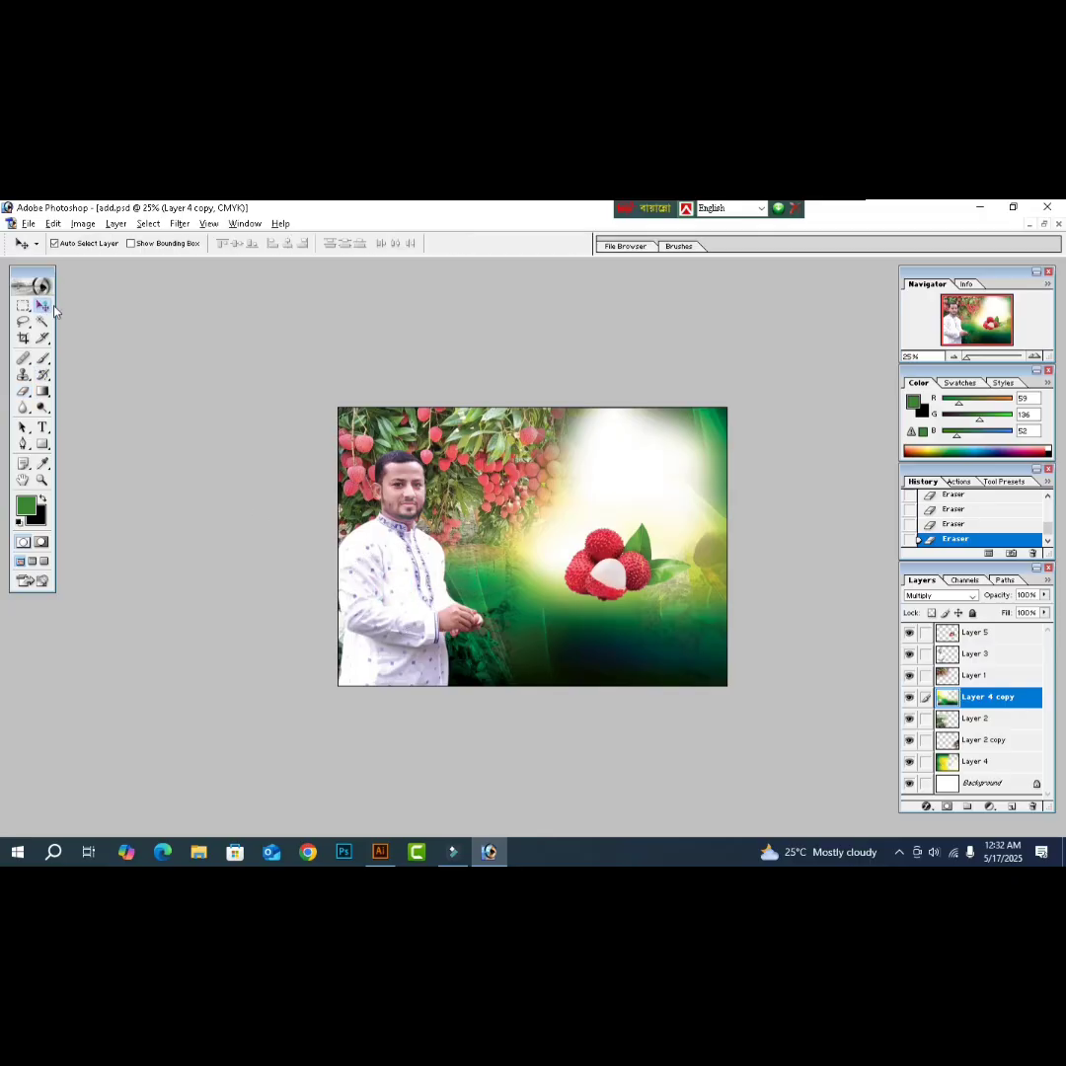
left_click(385, 566)
key("Left")
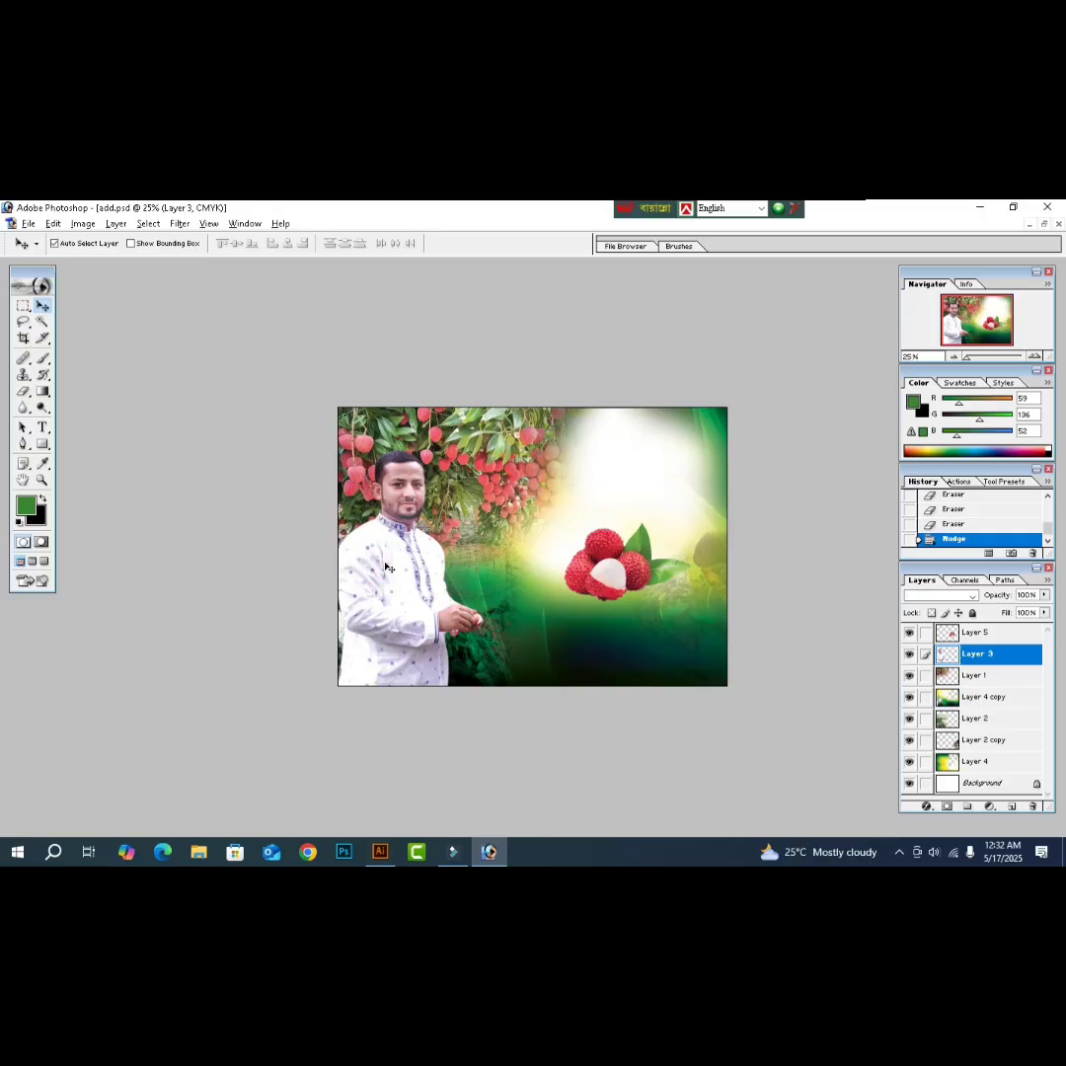
key("Right")
key("Right")
key("Right")
key("Right")
key("Right")
key("Right")
key("Right")
key("Right")
key("Right")
key("Right")
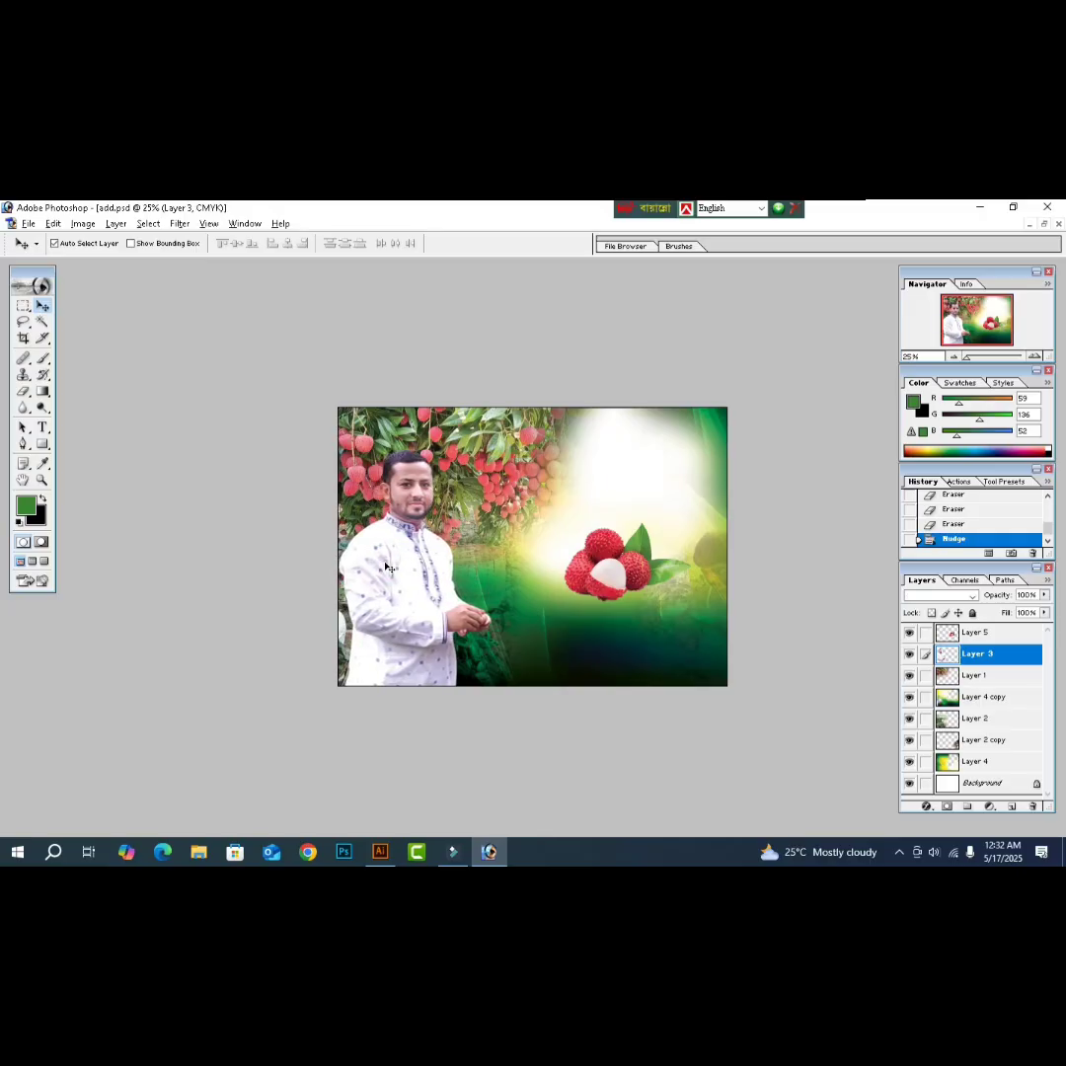
key("Right")
key("Right")
key("Left")
key("Left")
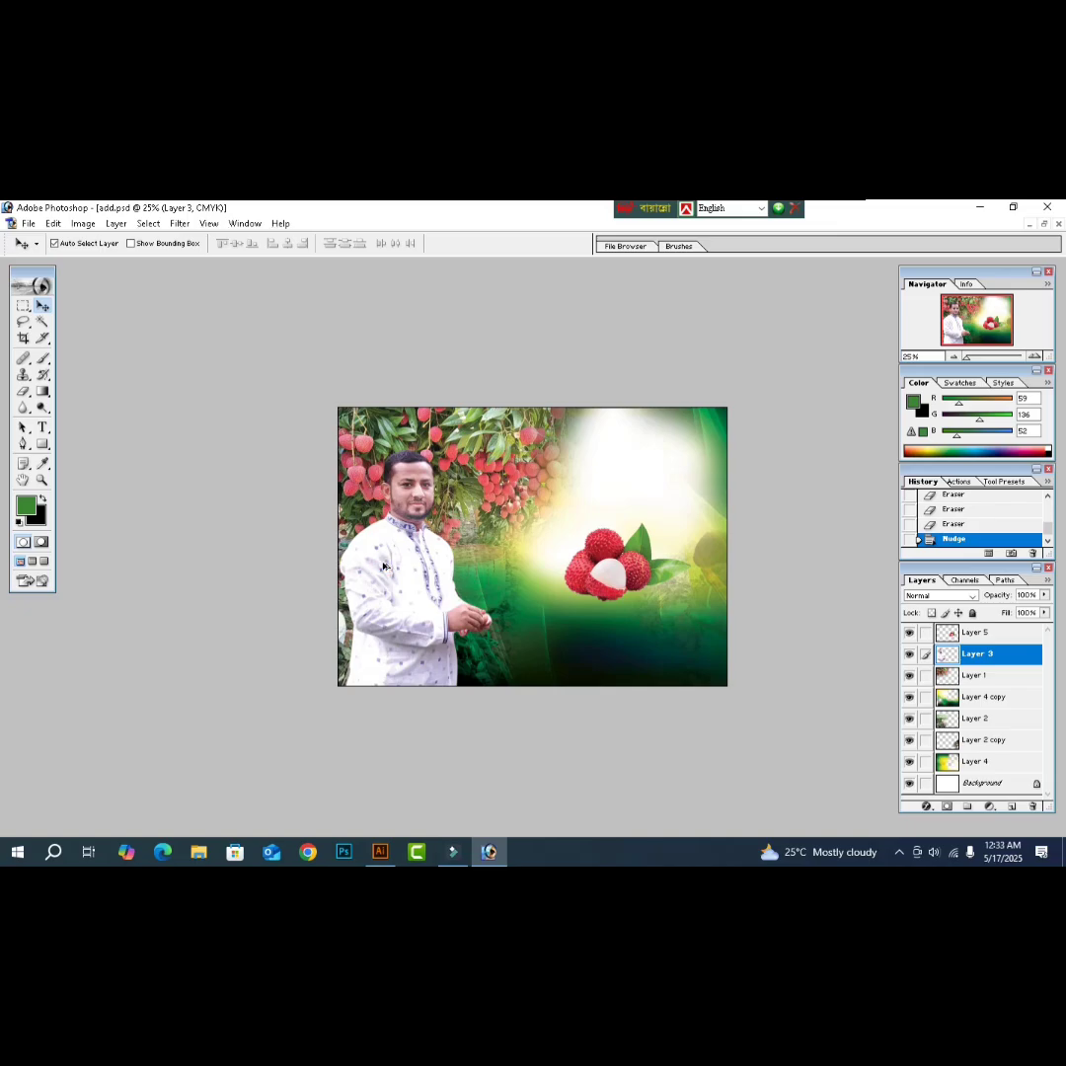
- Return to Illustrator and update the modified linked background
key("alt+Tab")
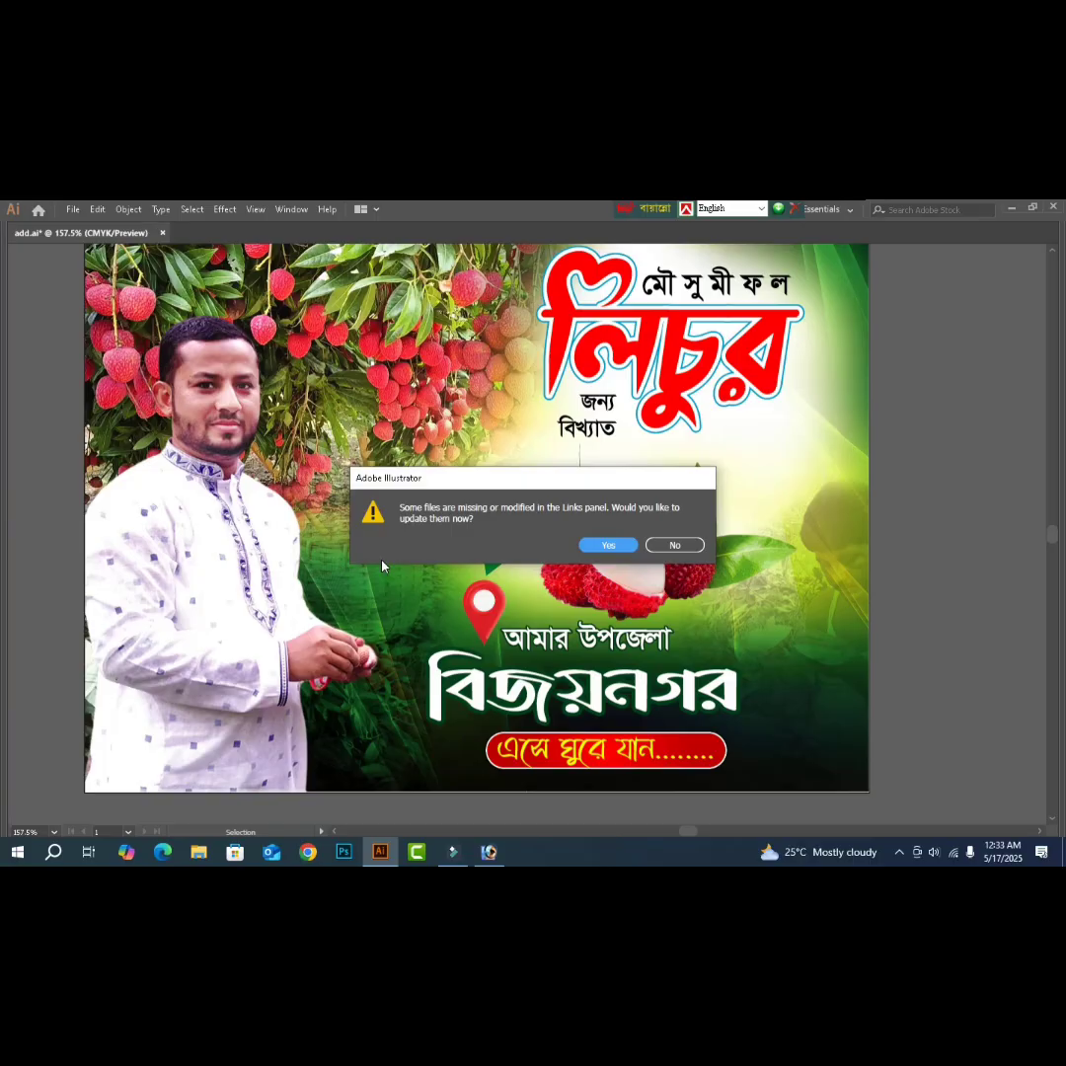
key("Return")
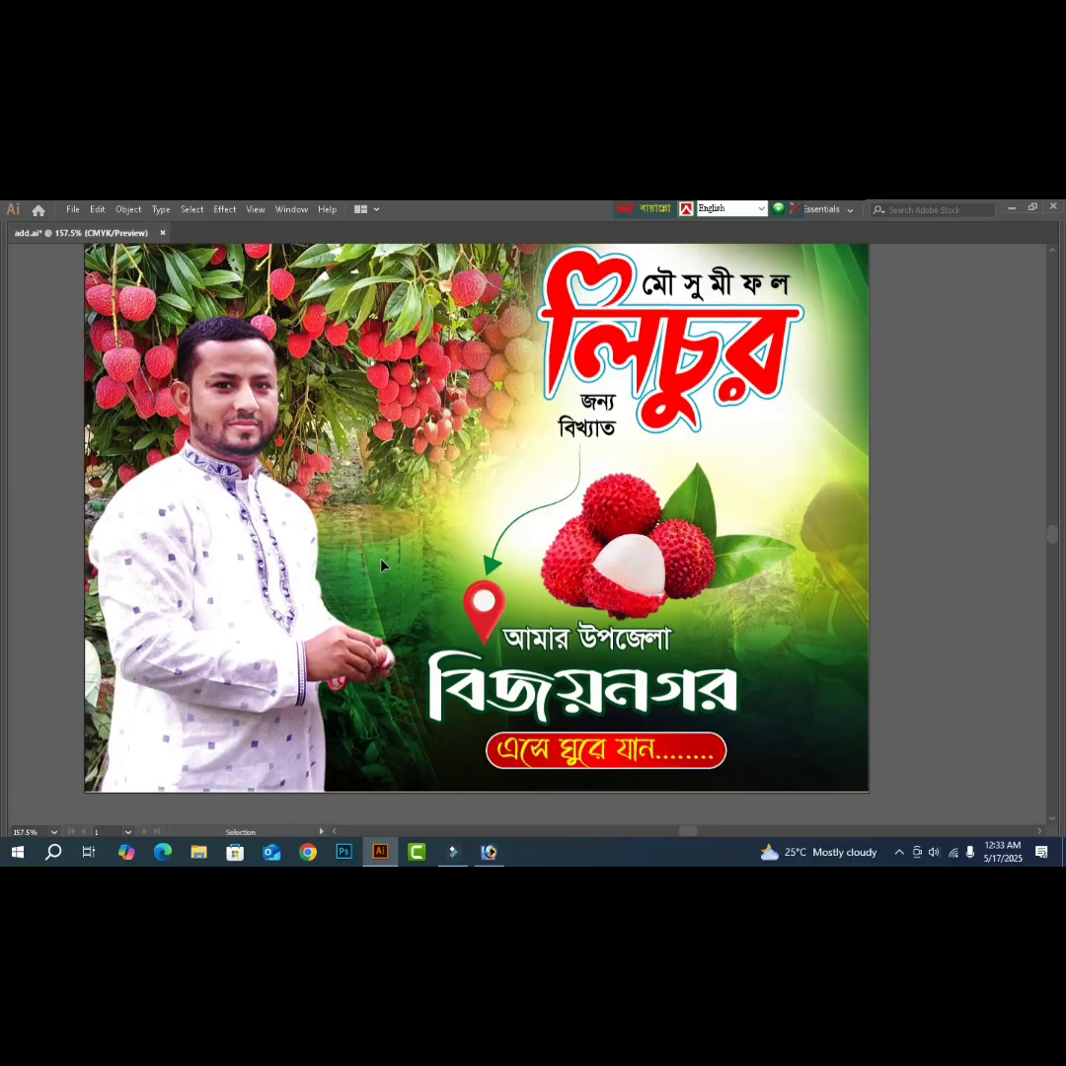
key("ctrl+0")
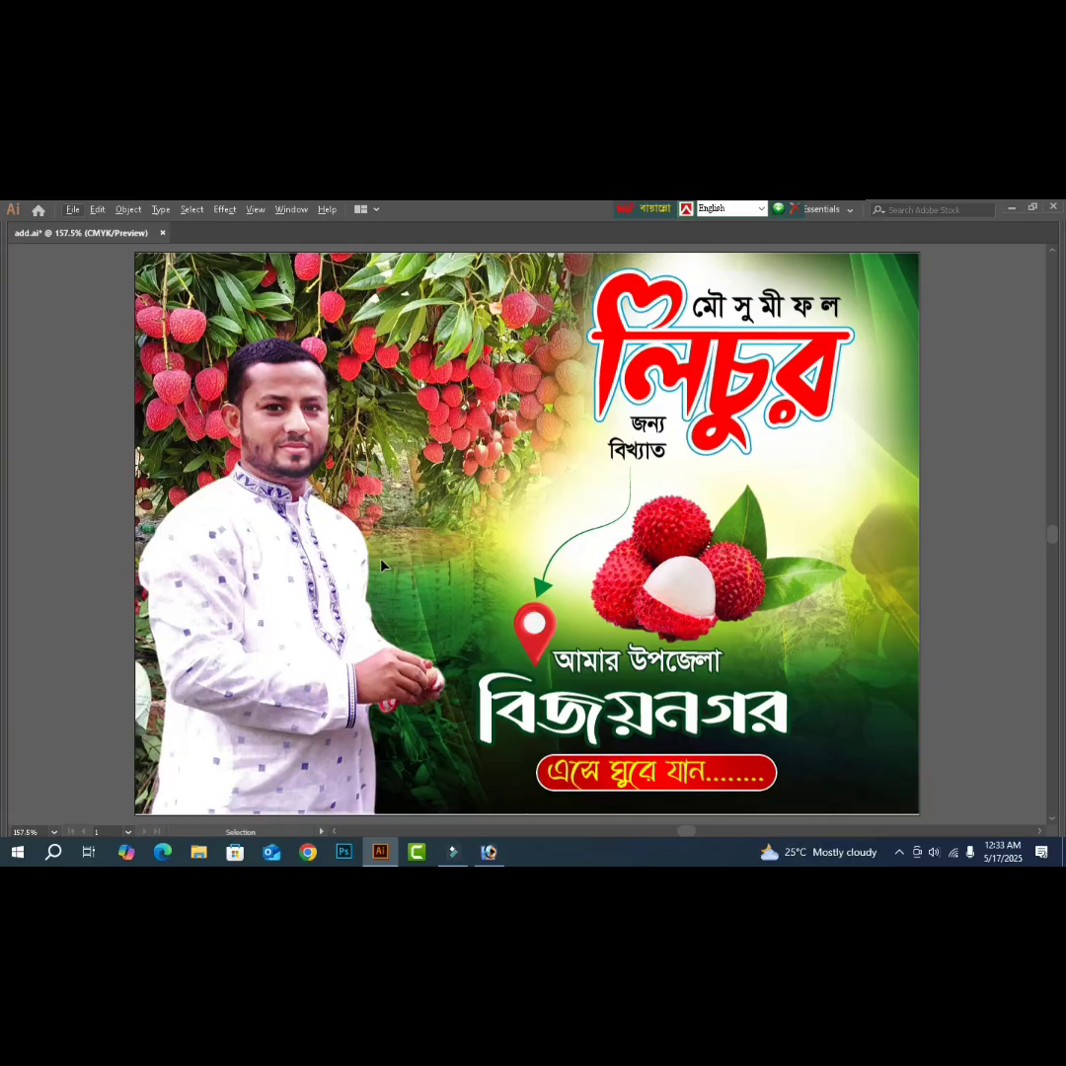
- Switch to Photoshop and scale the lychee cluster on Layer 5 up proportionally to about 104.8%
key("v")
left_click(682, 567)
key("alt+Tab")
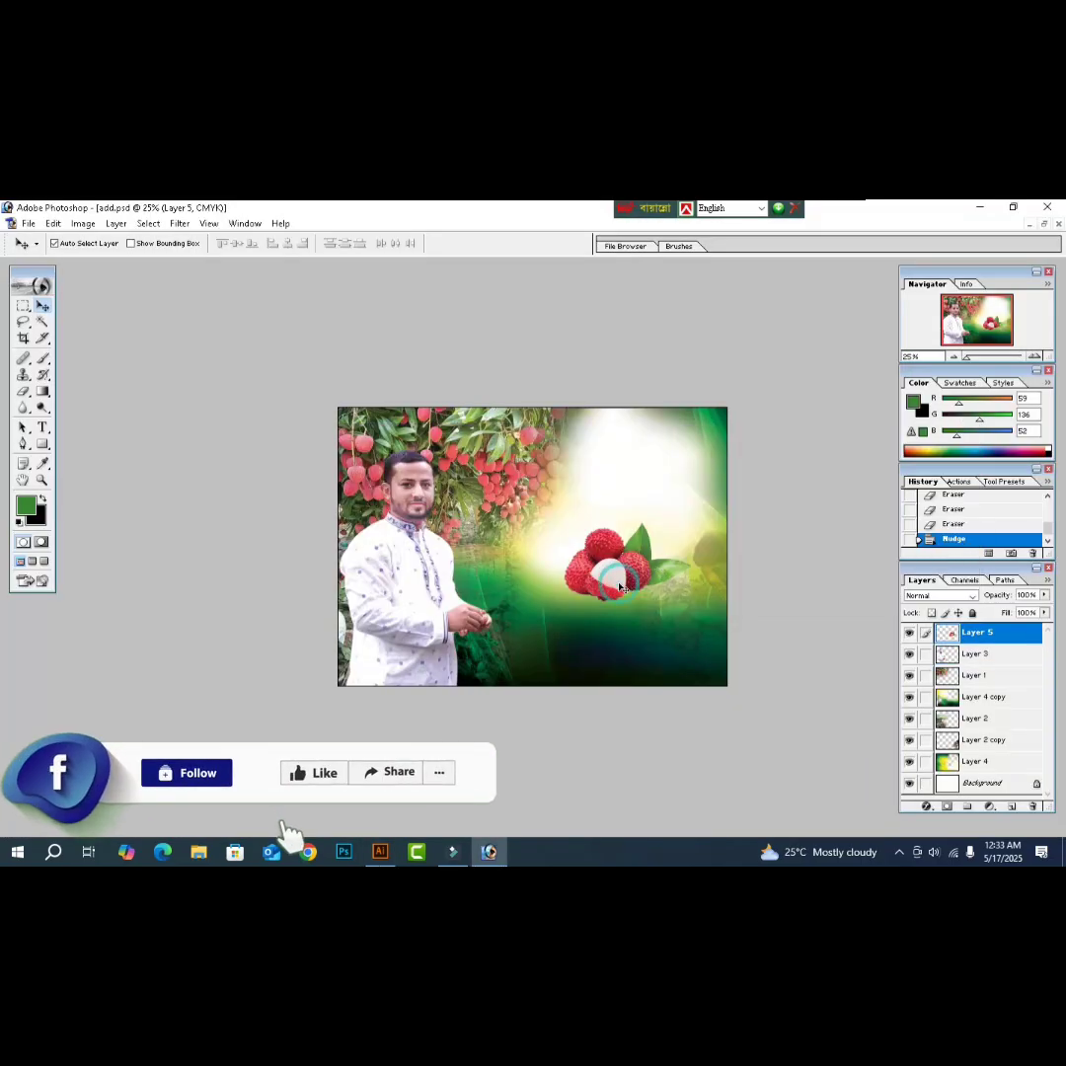
key("ctrl+t")
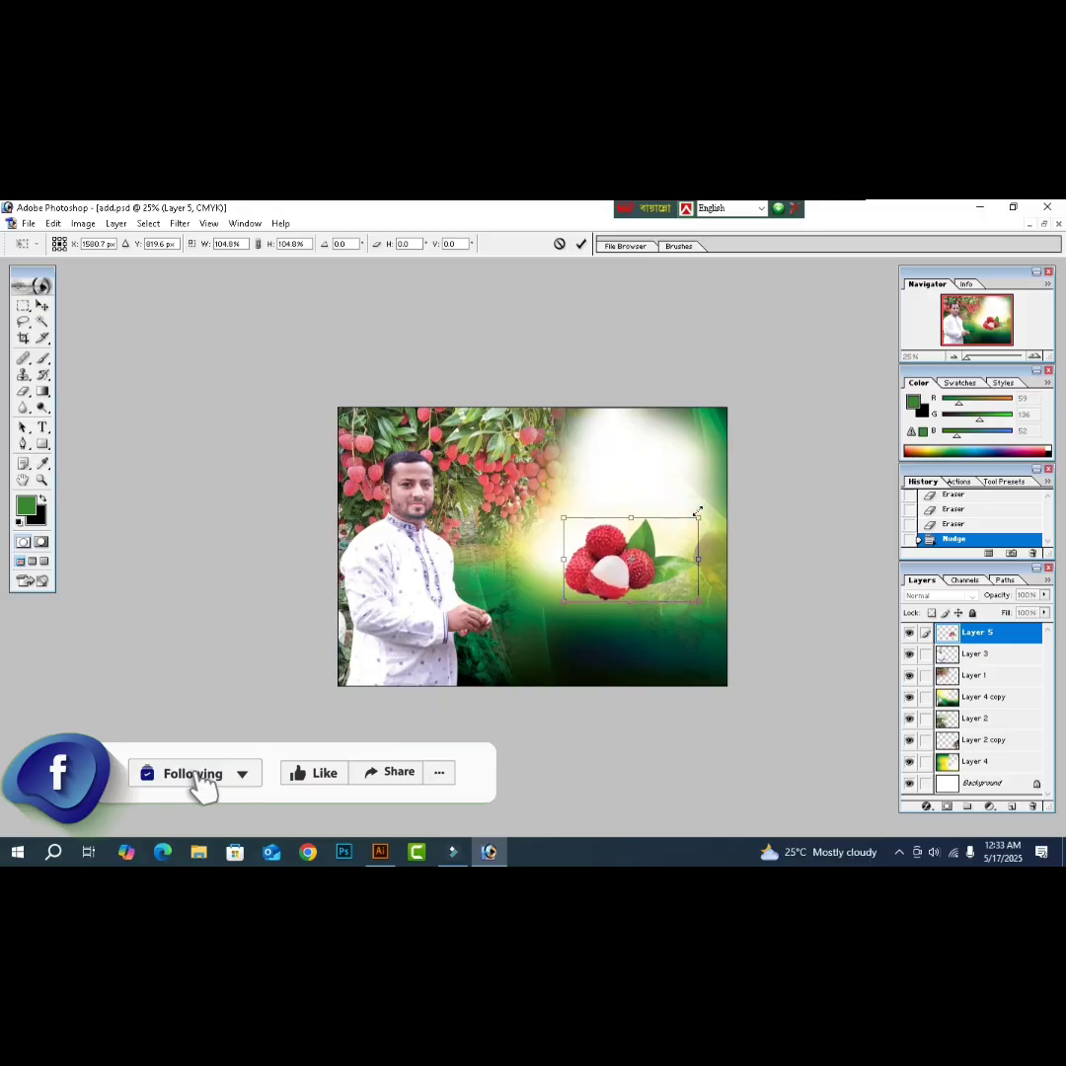
key("Return")
- Raise the contrast of the lychee cluster on Layer 5 to +30 with Brightness/Contrast
key("alt+i")
key("a")
key("c")
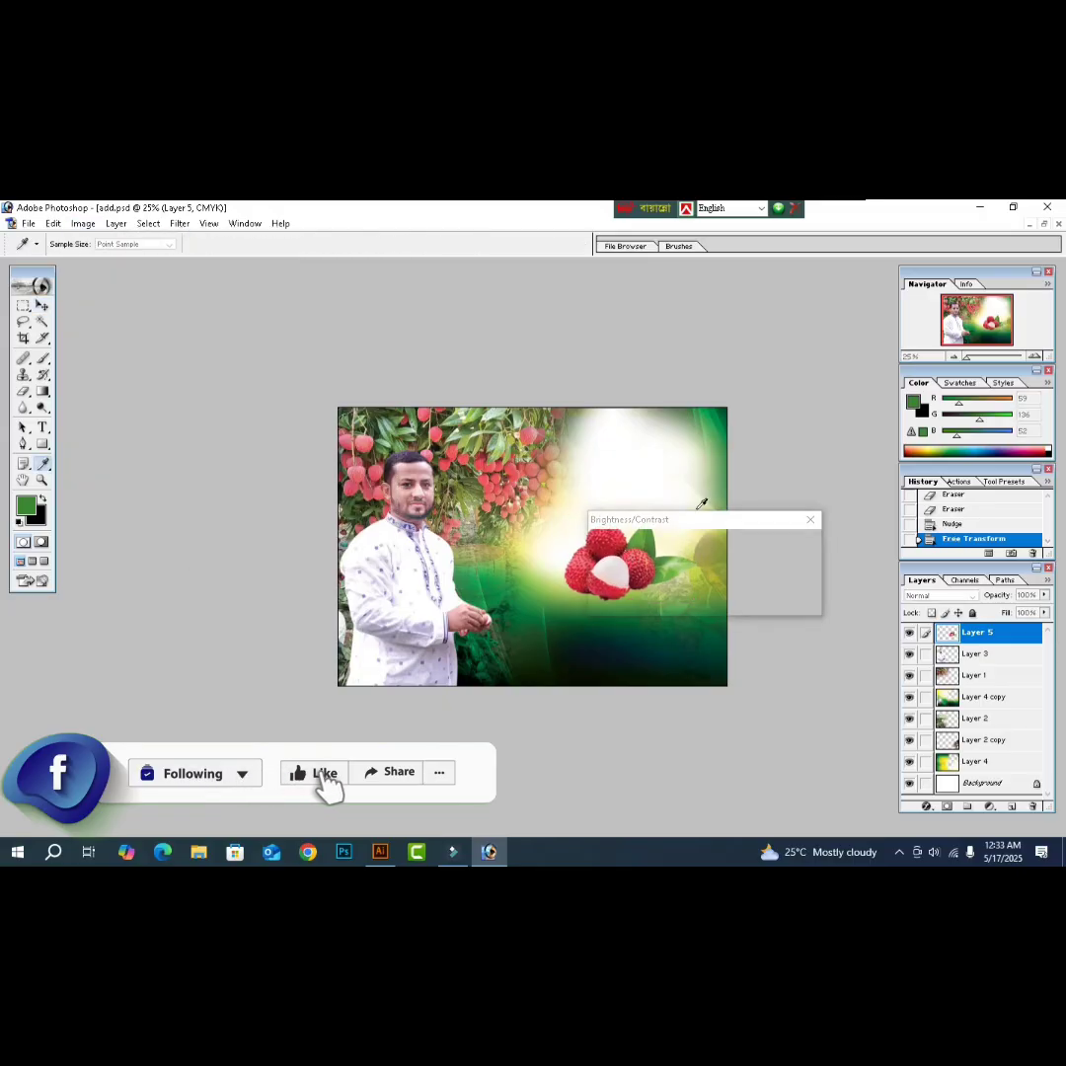
key("Tab")
type("30")
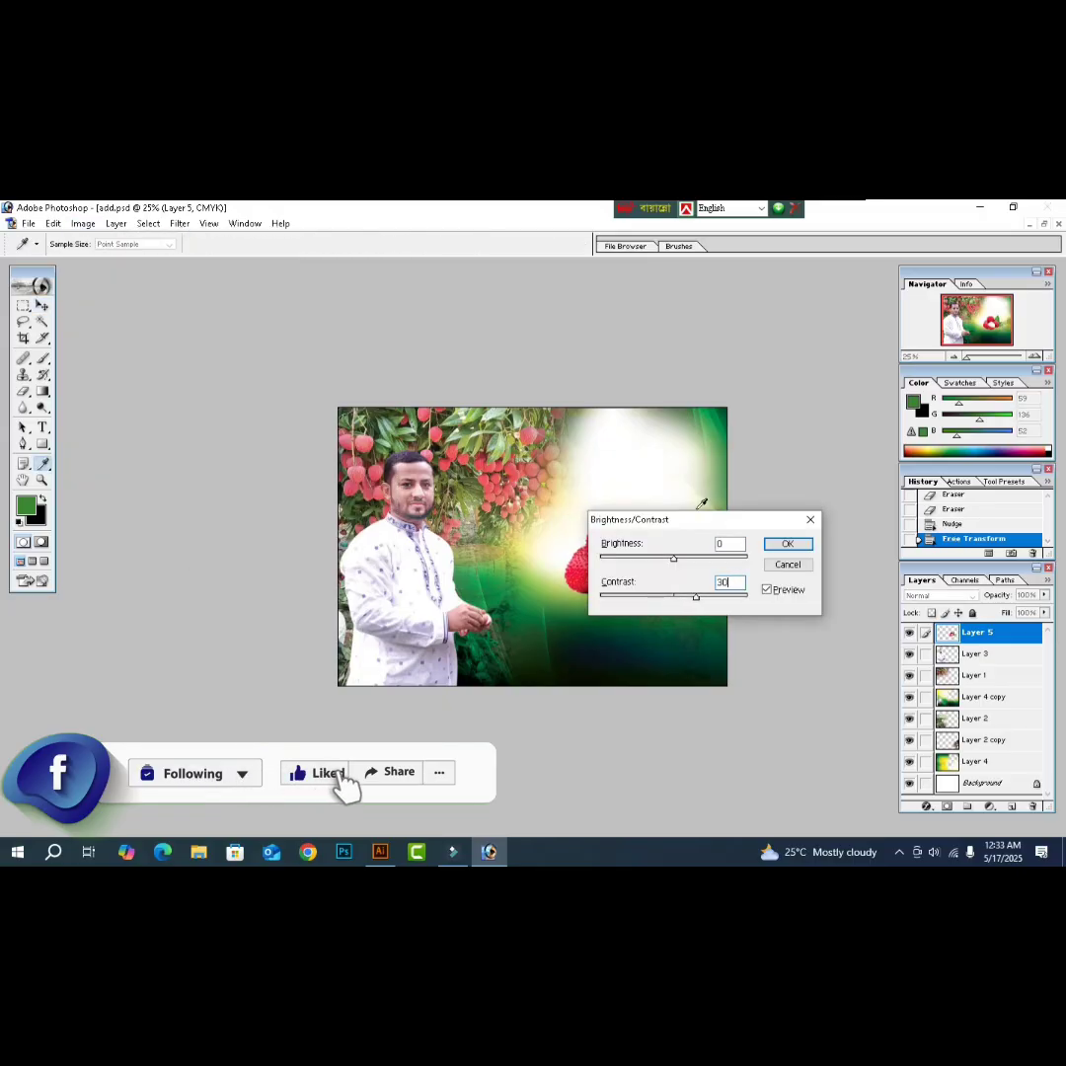
key("Return")
key("v")
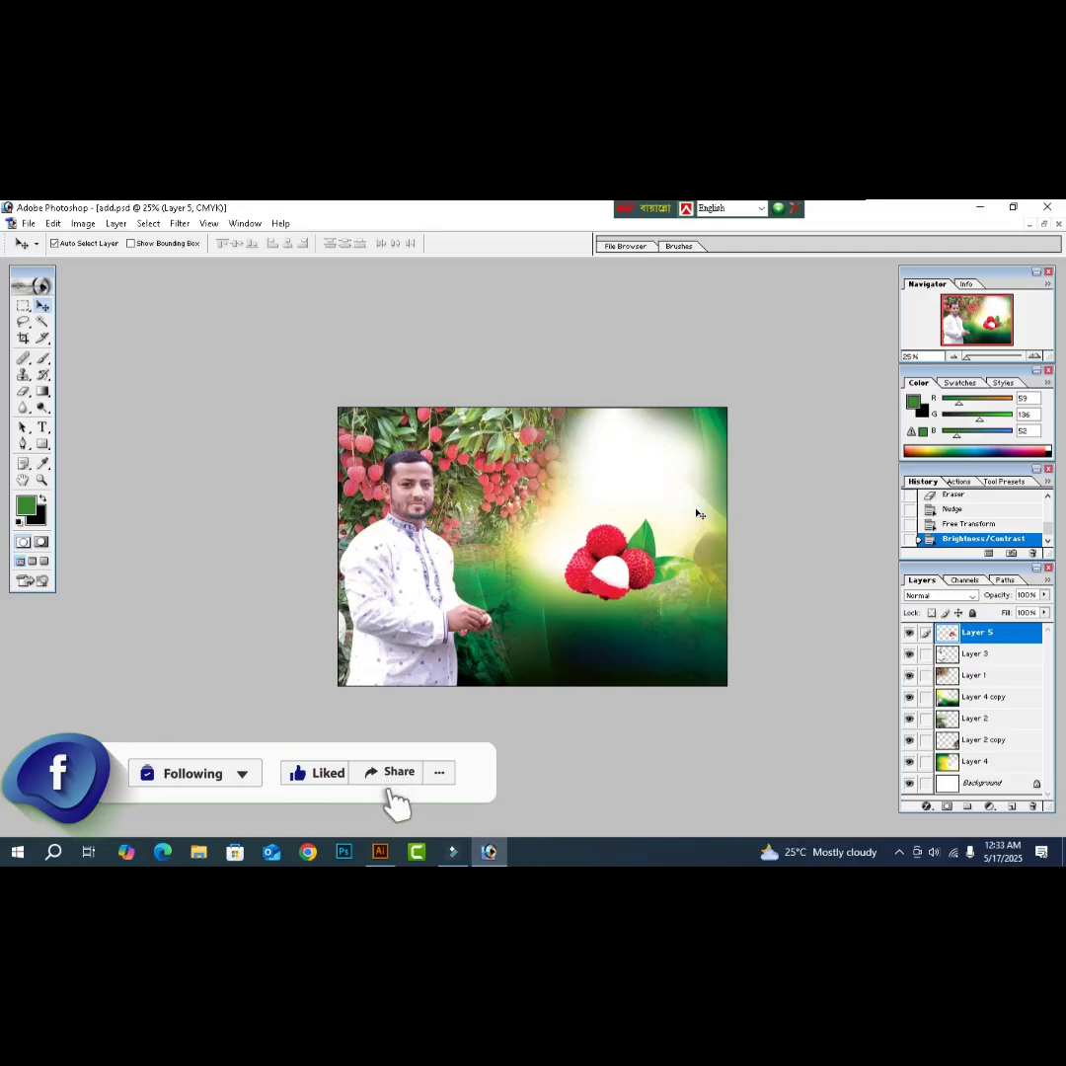
- Select the lychee tree picture on Layer 1 and raise its contrast to +30 with Brightness/Contrast
left_click(464, 439)
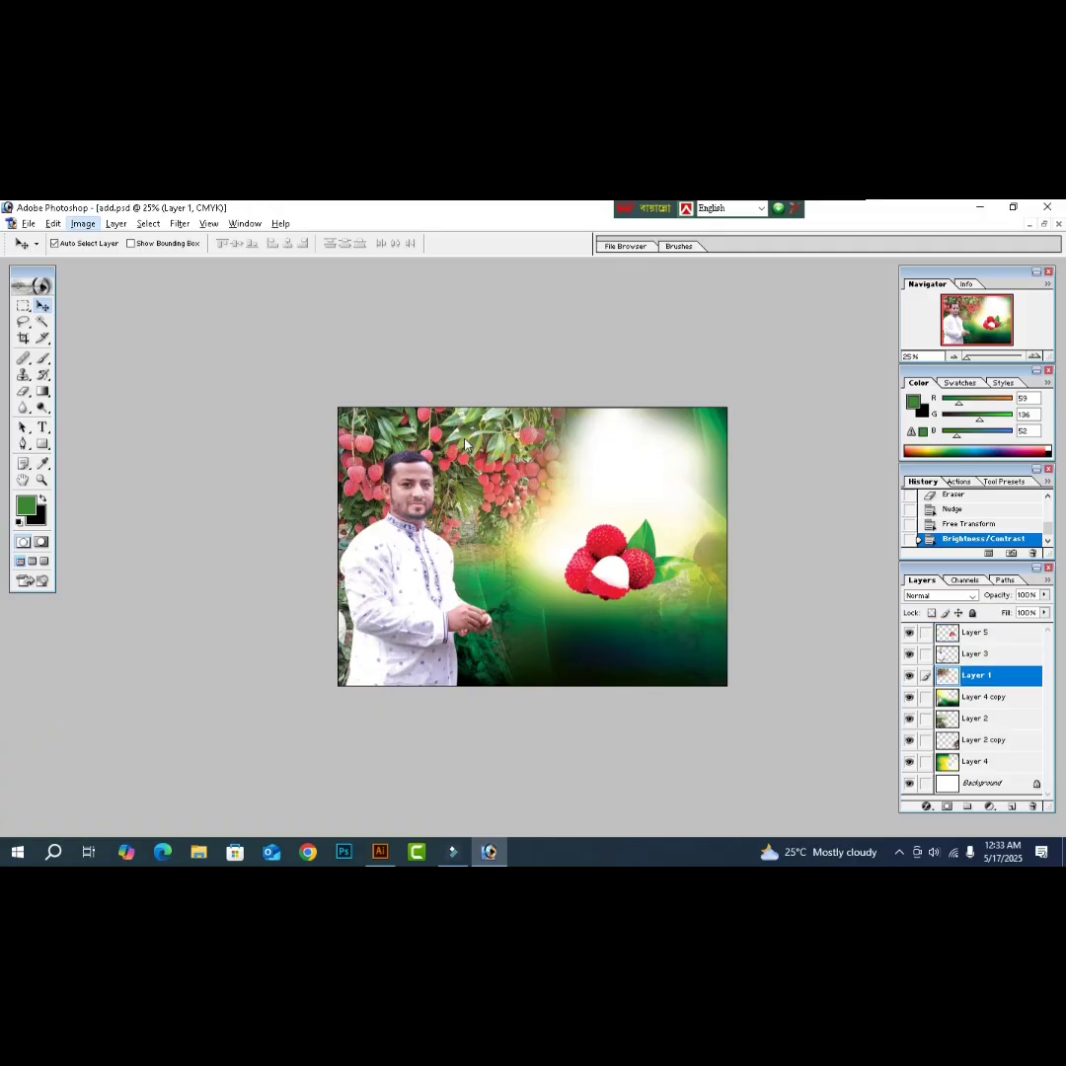
key("alt+i")
key("a")
key("c")
key("Tab")
key("shift+Up")
key("shift+Up")
key("shift+Up")
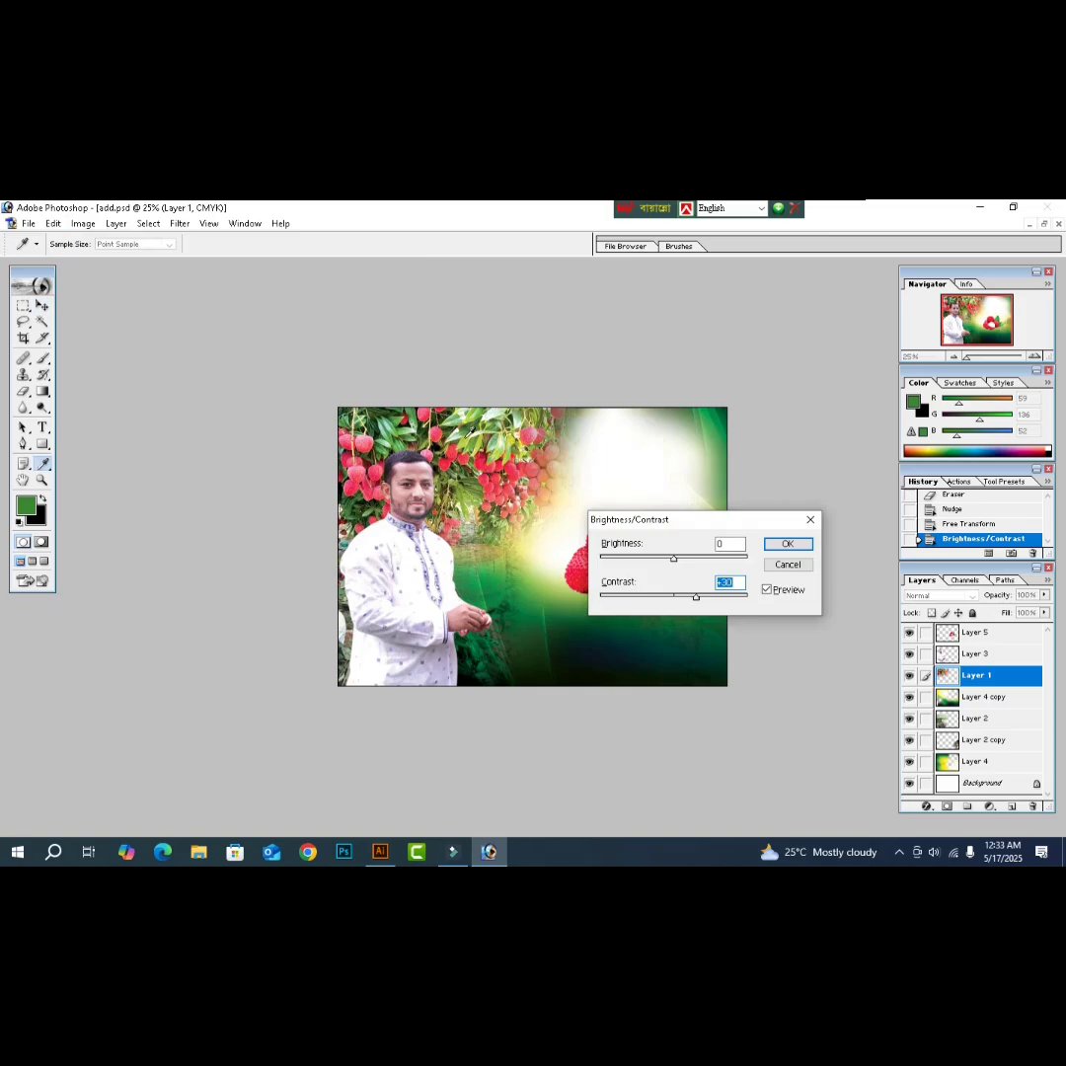
key("Return")
key("v")
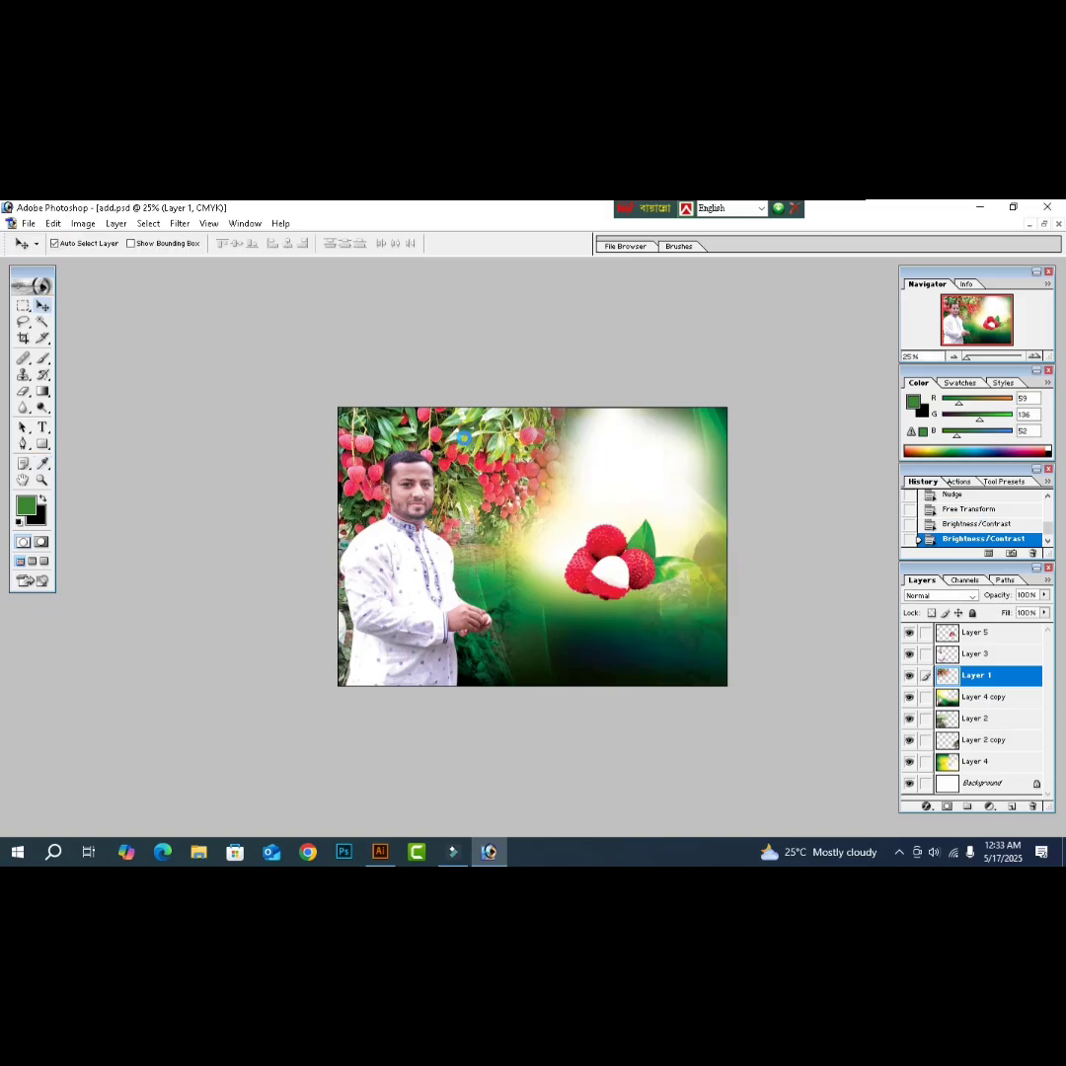
- Switch back to Illustrator and update the linked background with the contrast and lychee size changes
key("alt+Tab")
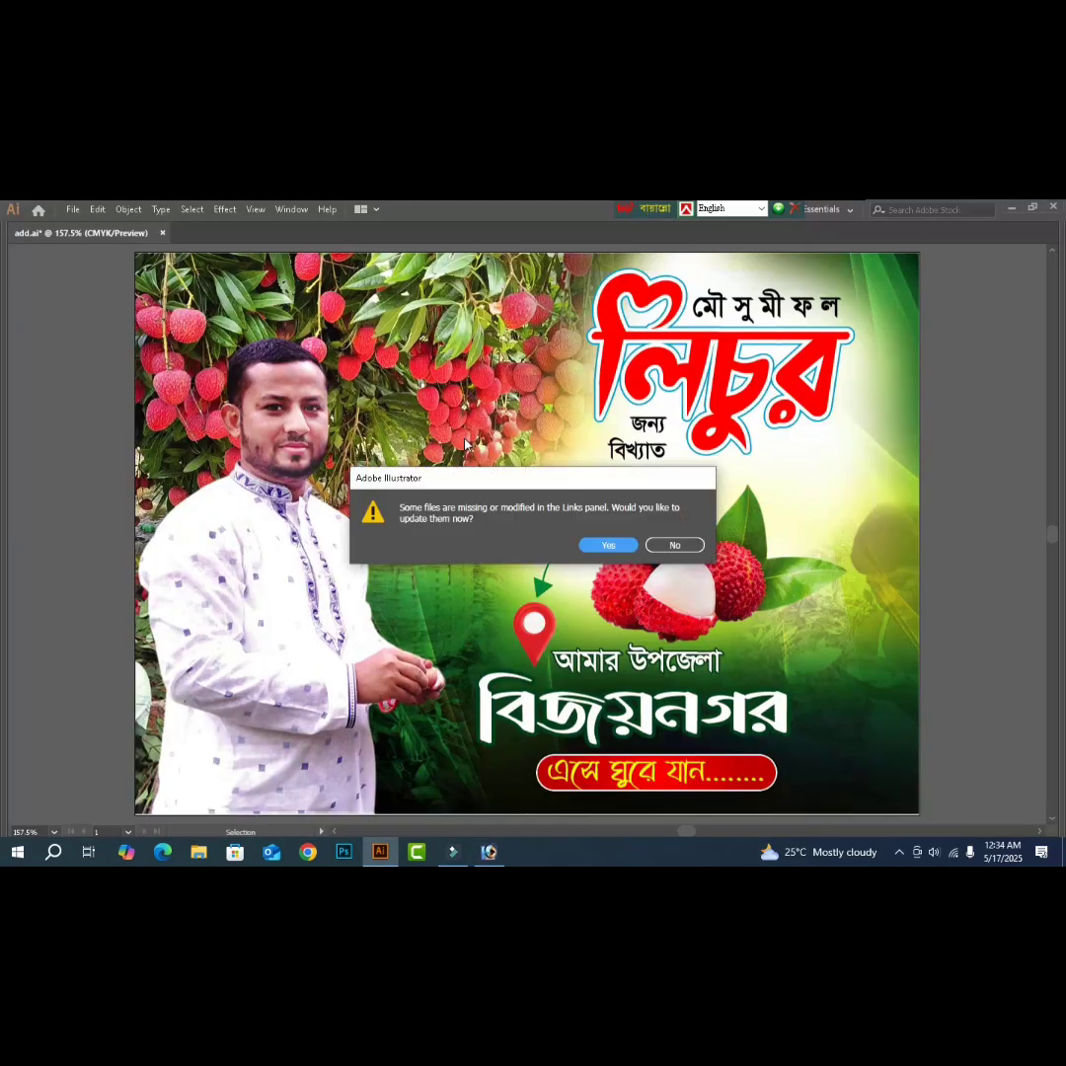
key("Return")
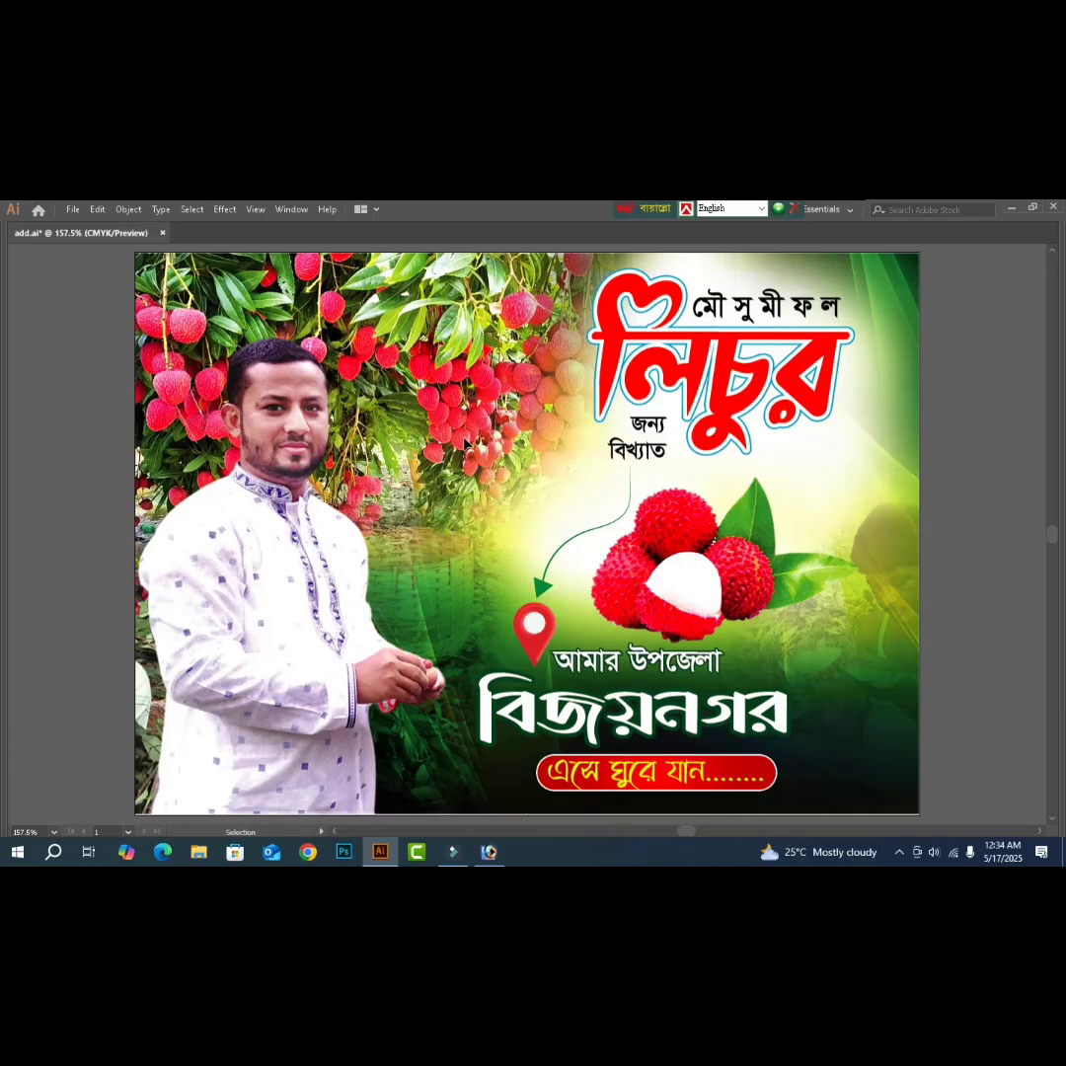
key("a")
key("v")
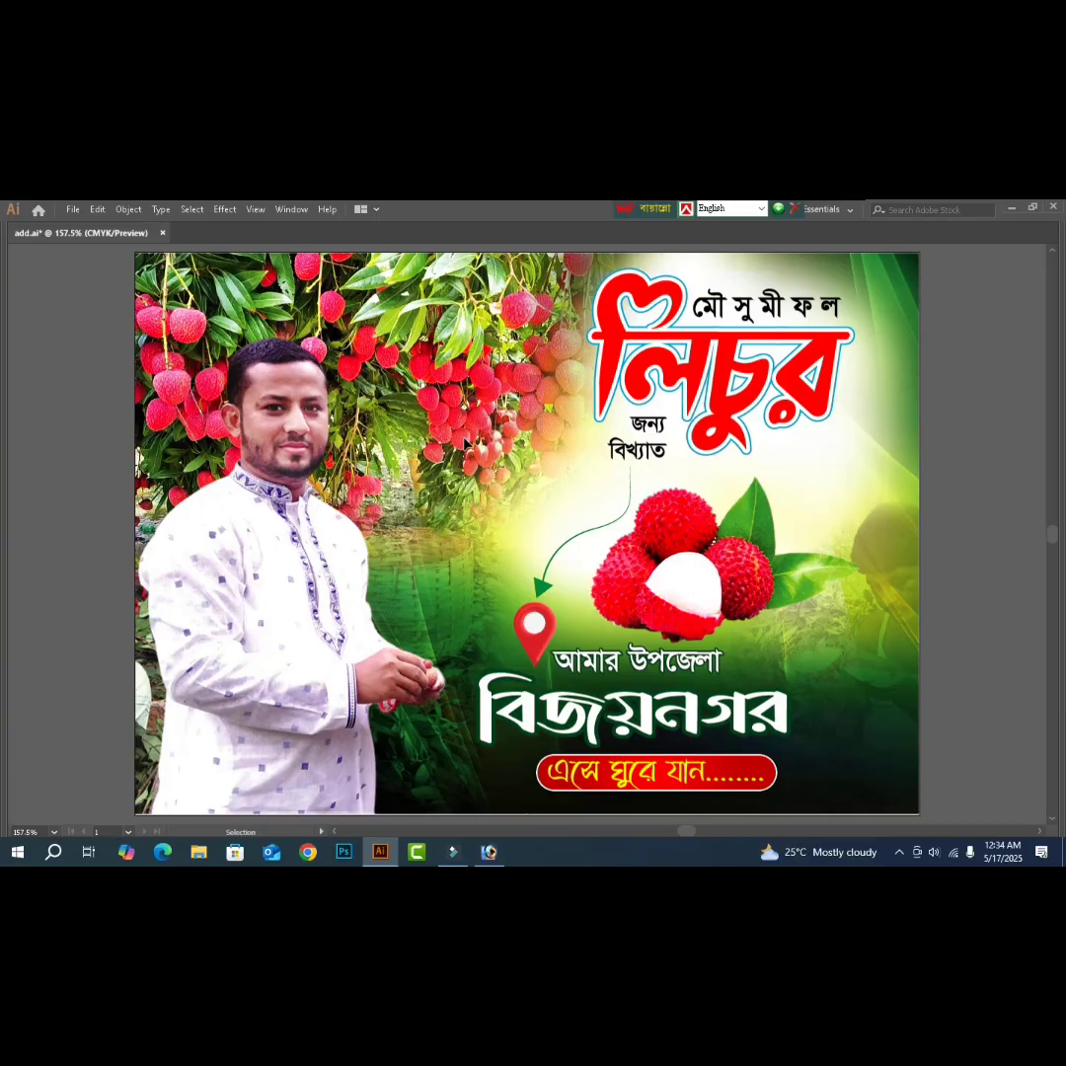